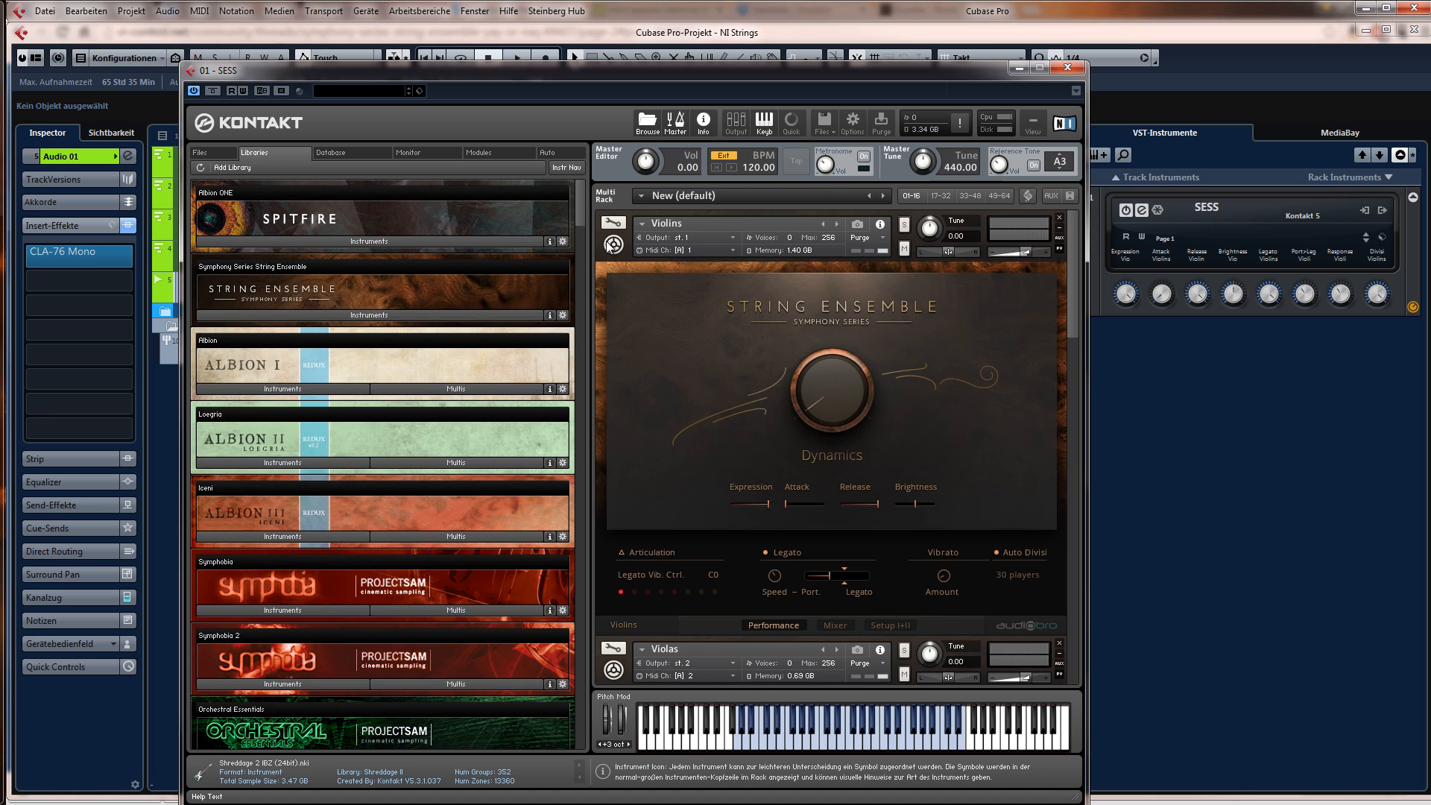
- Collapse the Violins, Violas, Cellos and Basses instruments in the Kontakt rack to their header rows
left_click(613, 244)
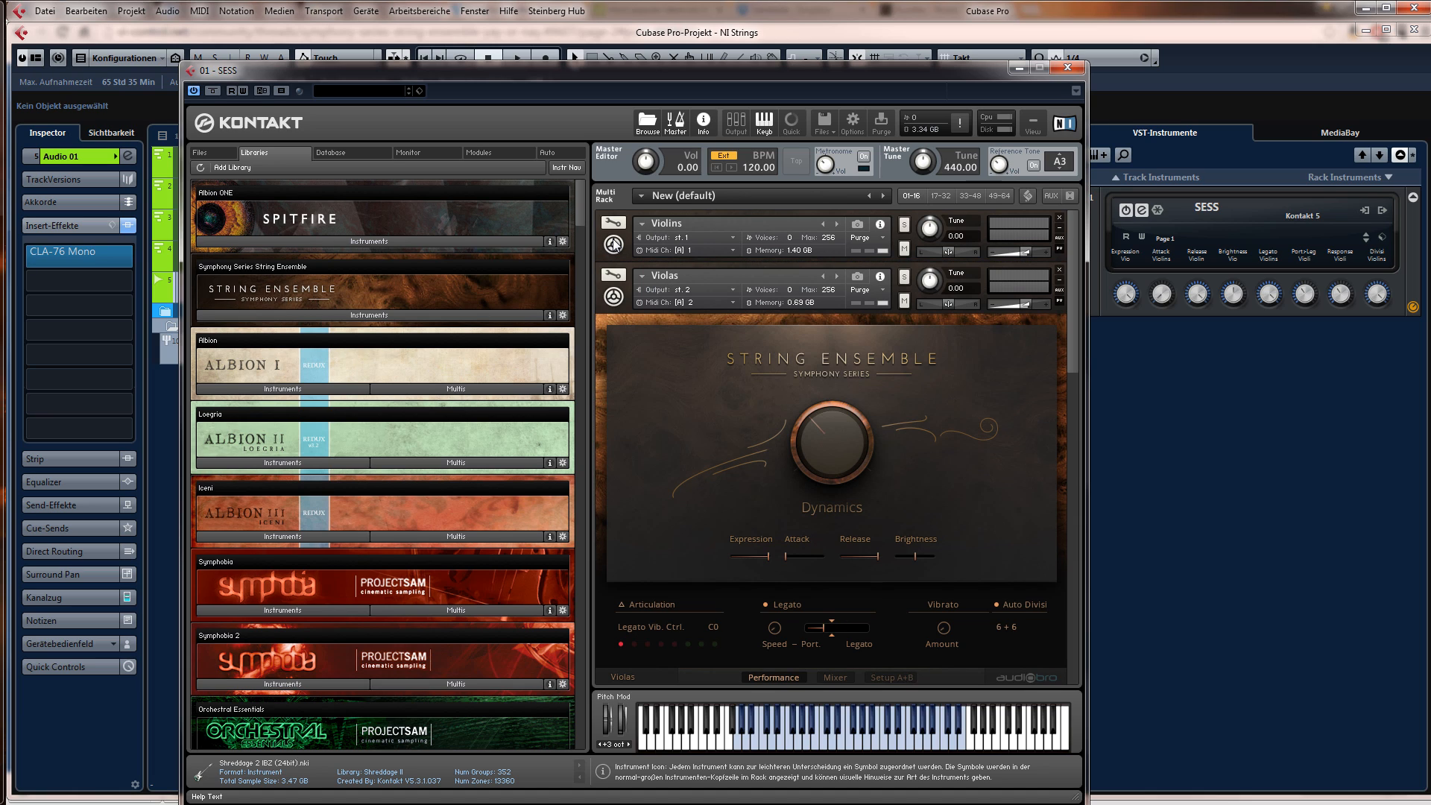
left_click(613, 296)
left_click(613, 349)
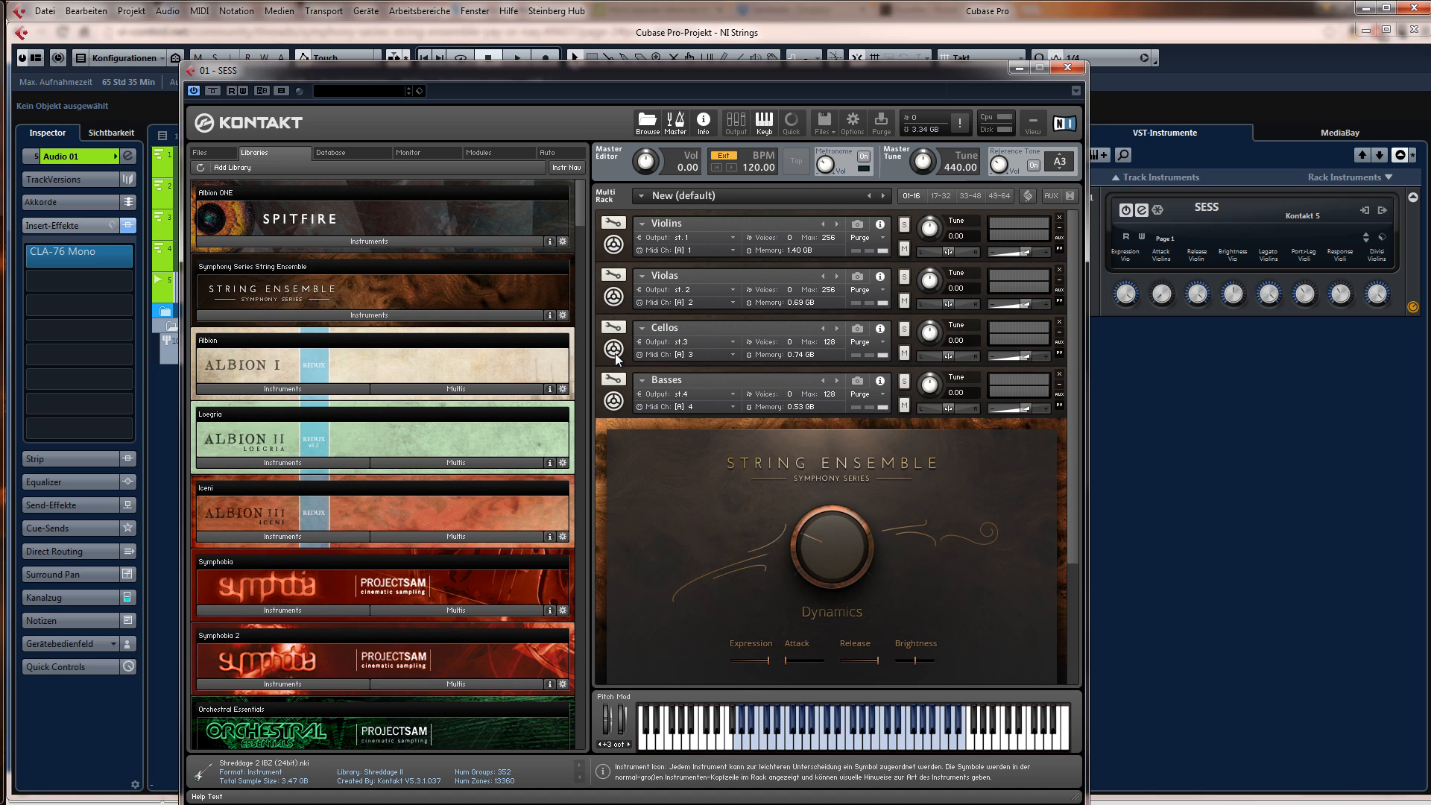
left_click(613, 401)
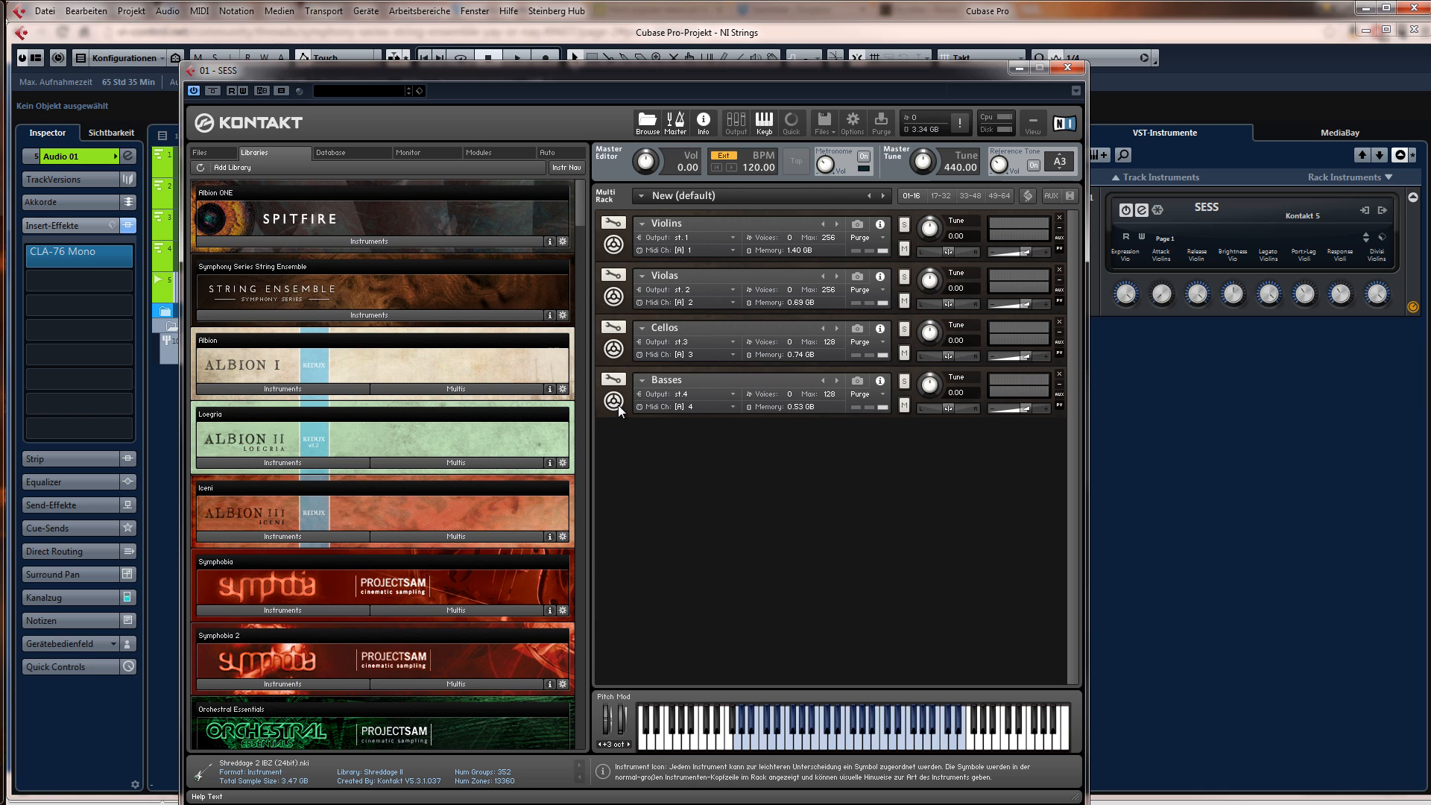
- Expand the Cellos, Violas and Violins instruments in the Kontakt rack again
left_click(613, 348)
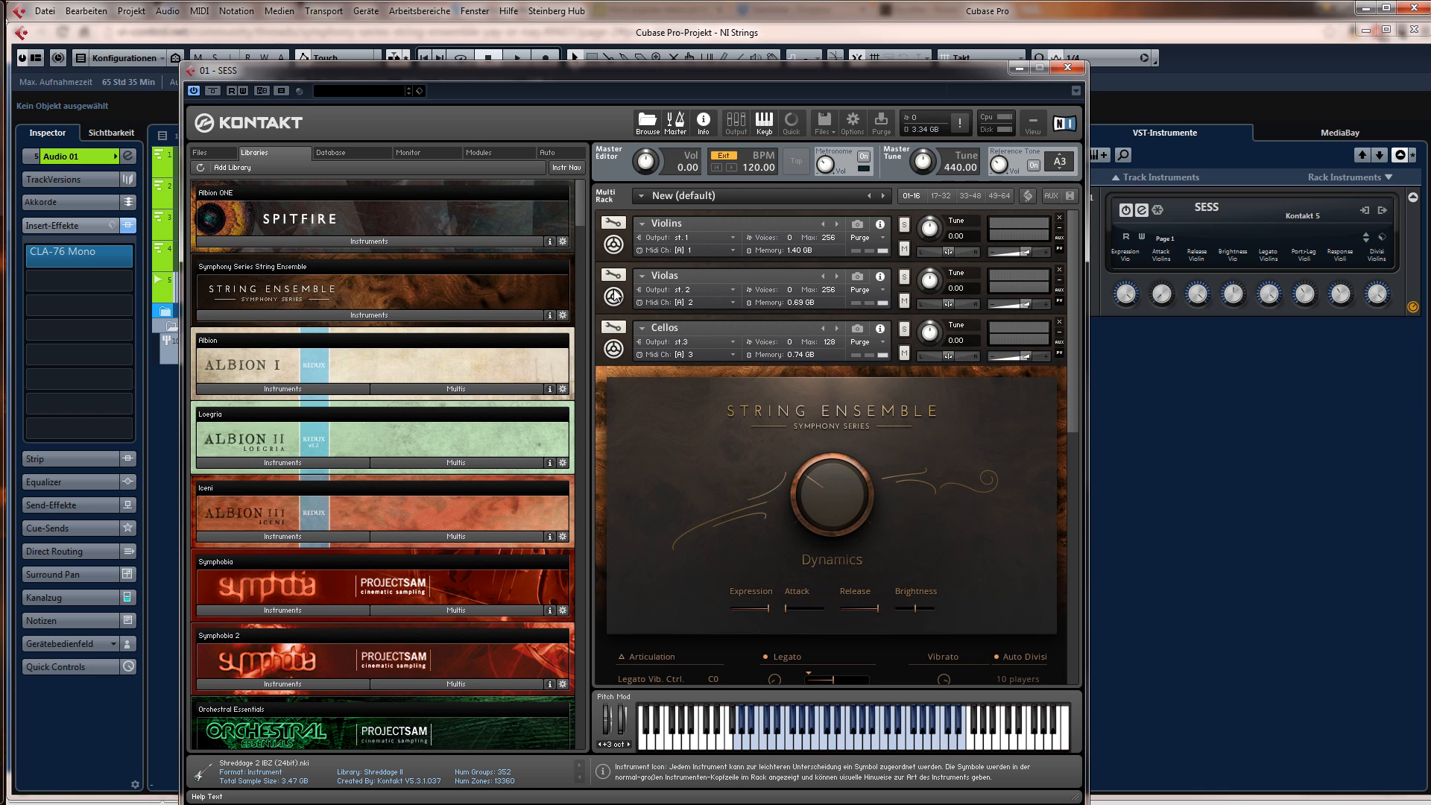
left_click(614, 296)
left_click(614, 250)
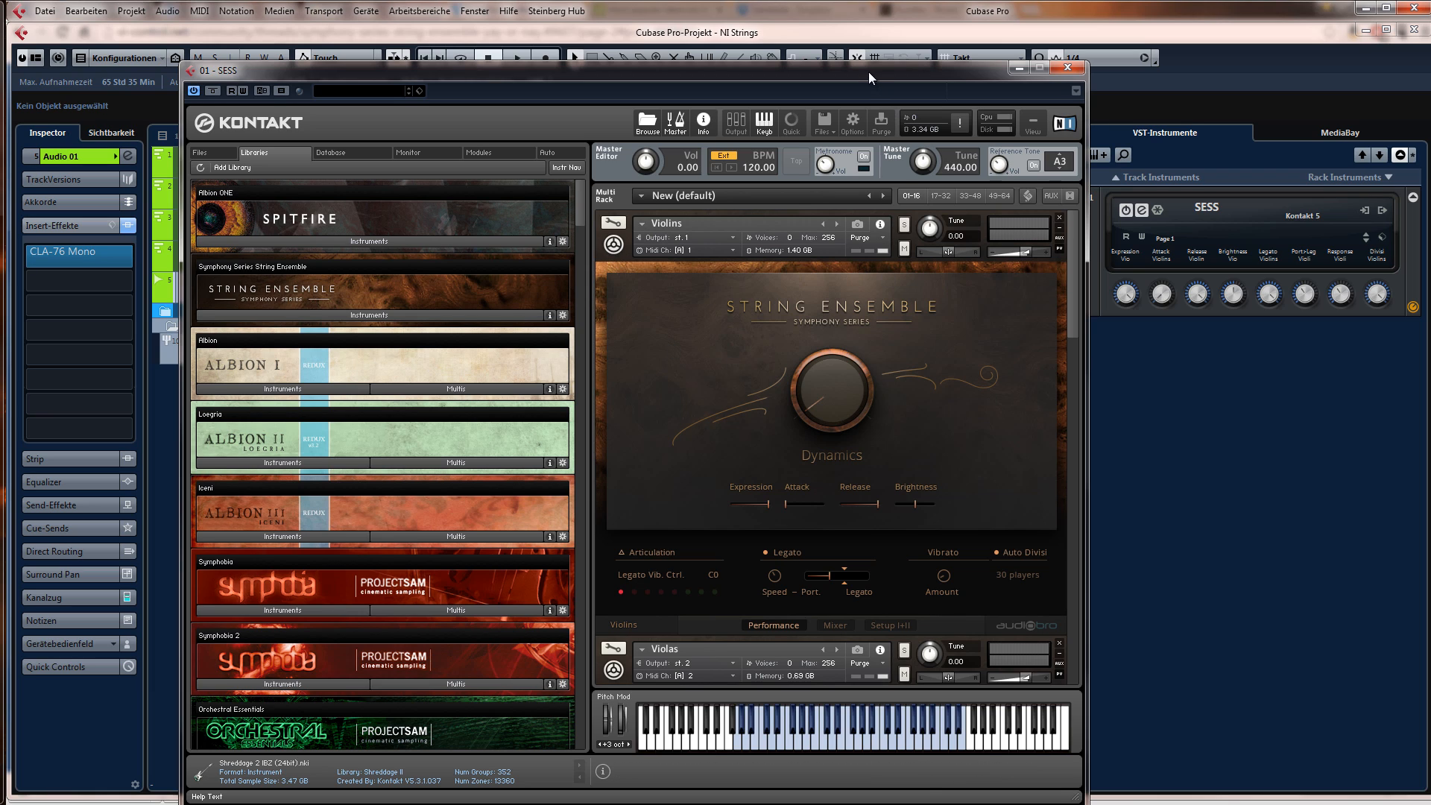
- Reposition the Kontakt window over the project, then close it to expose the arrangement
left_click_drag(869, 72, 954, 29)
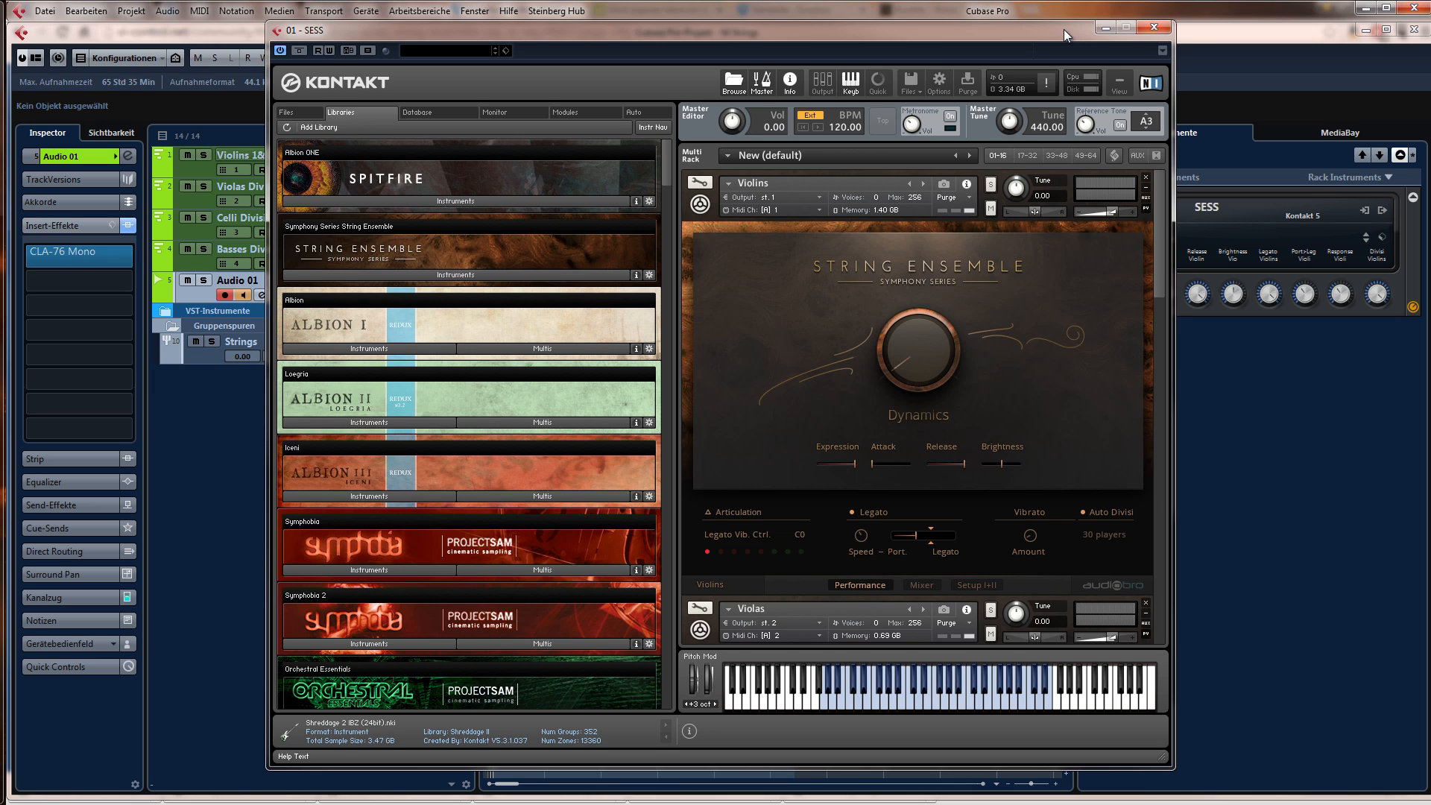
left_click_drag(1063, 30, 1035, 44)
left_click(1129, 45)
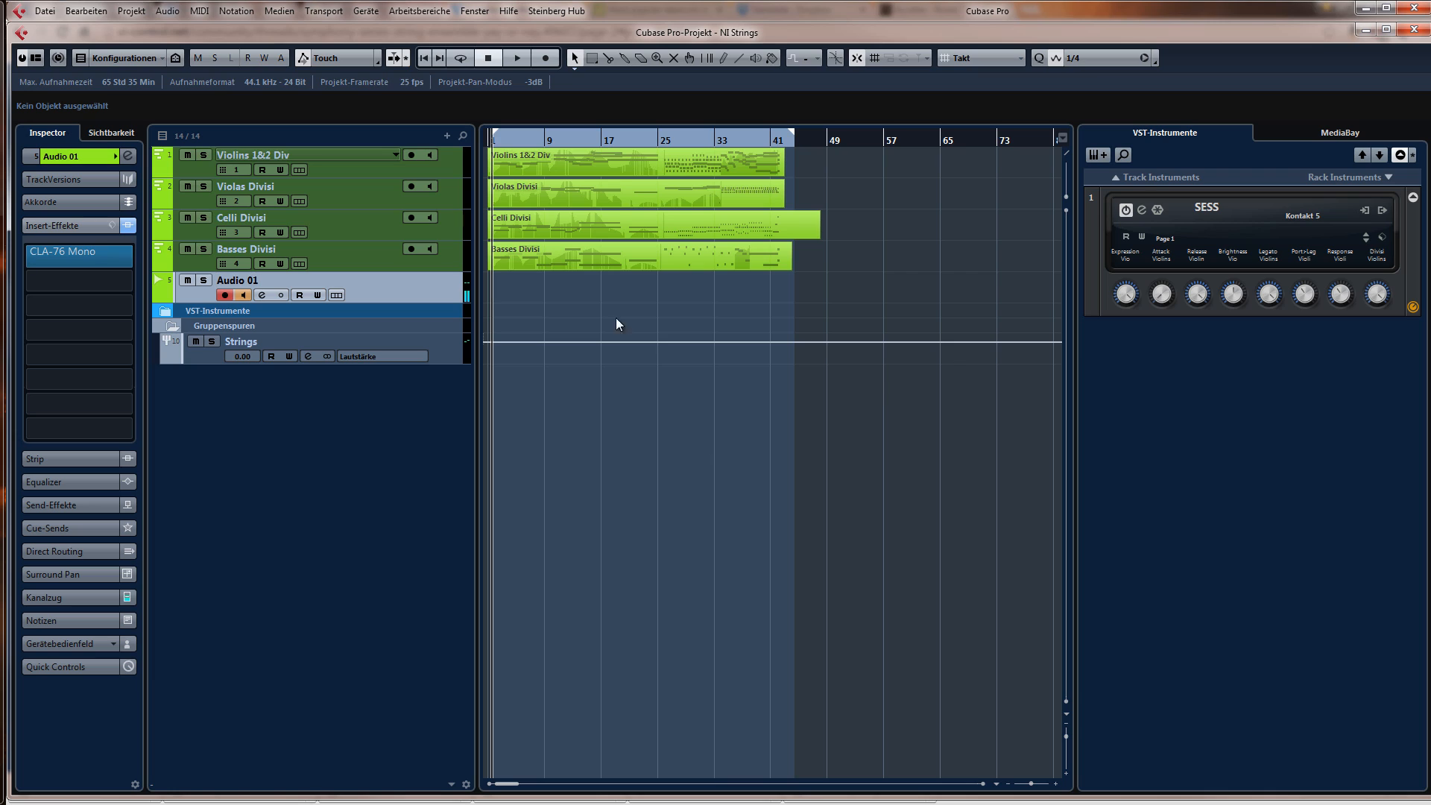
- Select the Basses Divisi track, then the Violins 1&2 Div track, and show the latter's basic routing settings in the Inspector
left_click(354, 270)
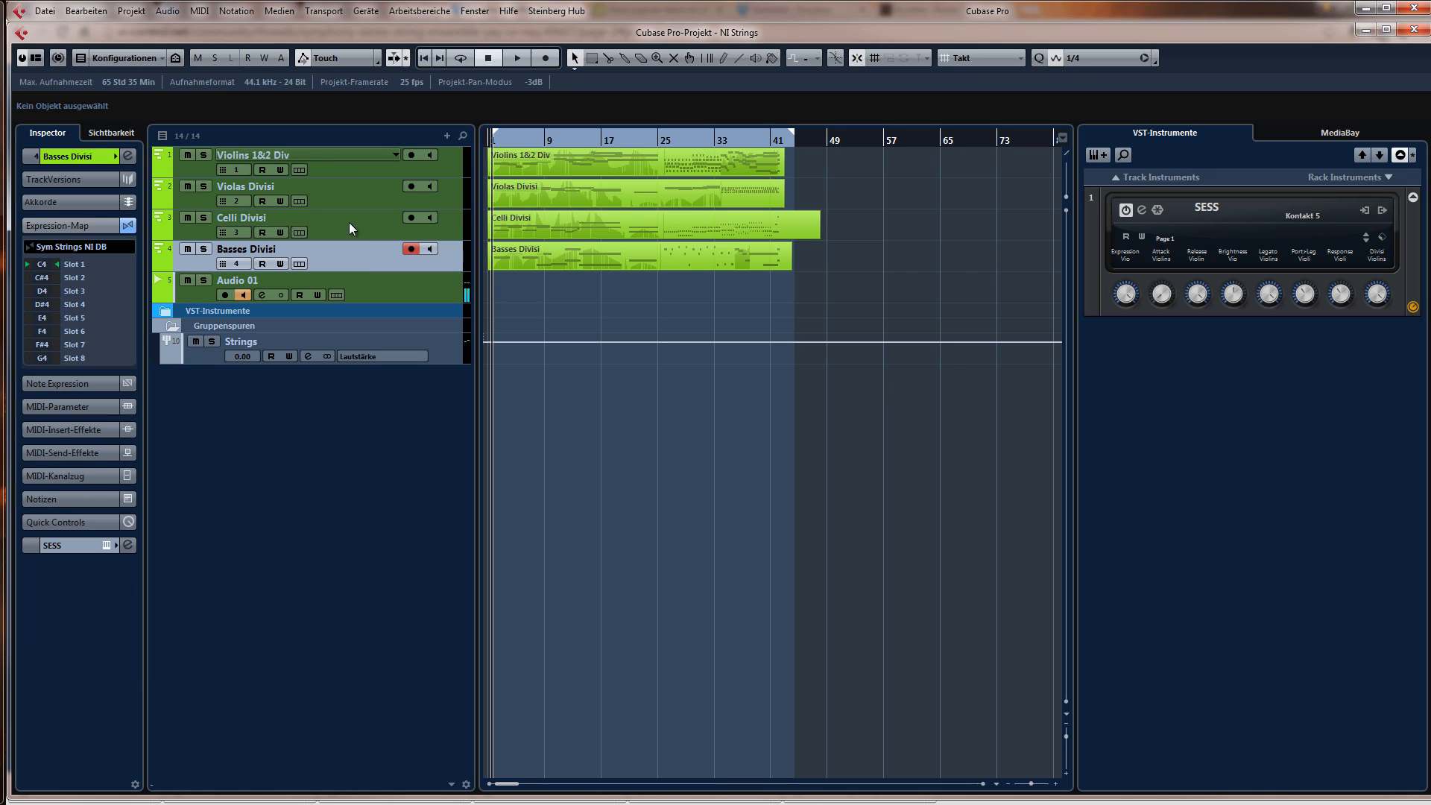
left_click(351, 161)
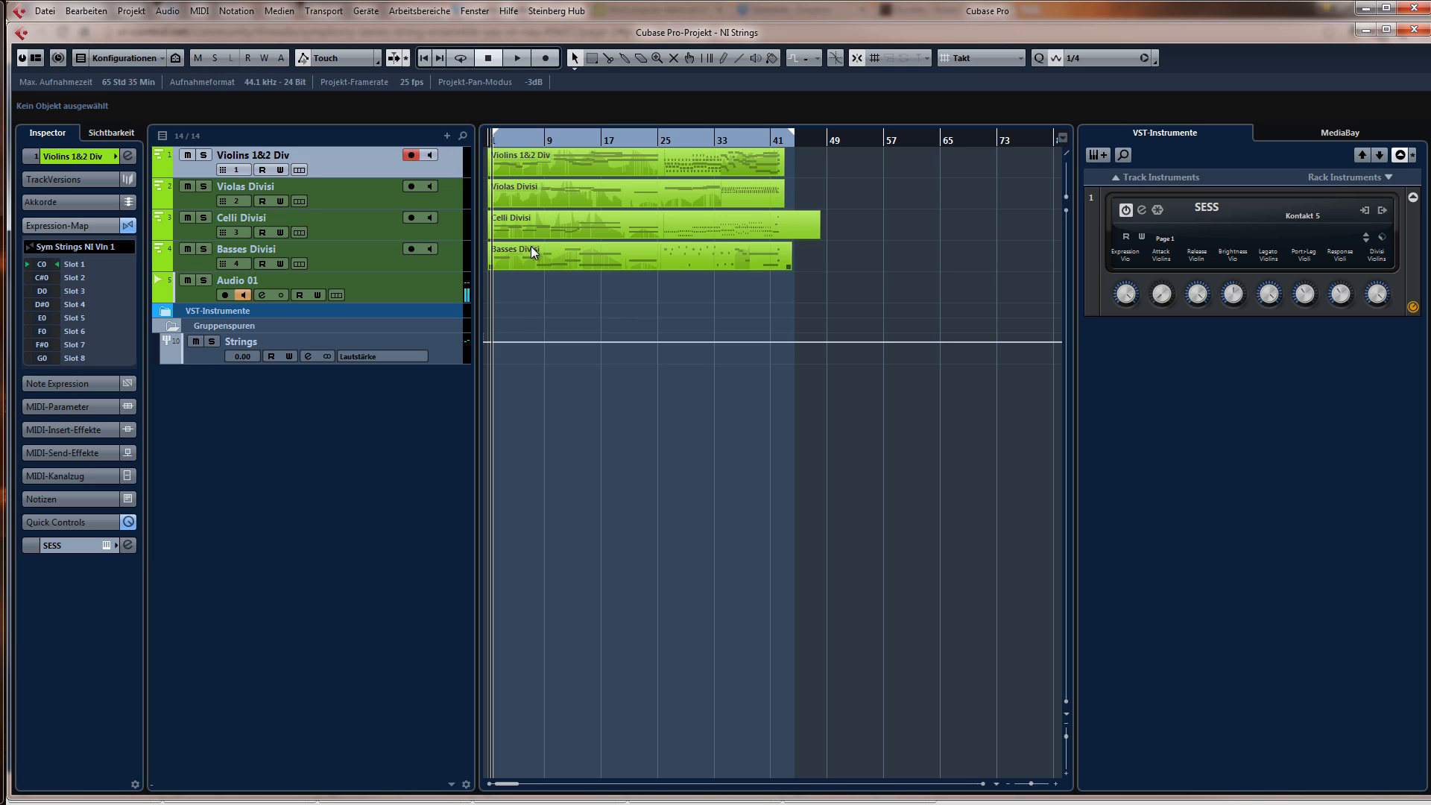
left_click(73, 226)
left_click(65, 155)
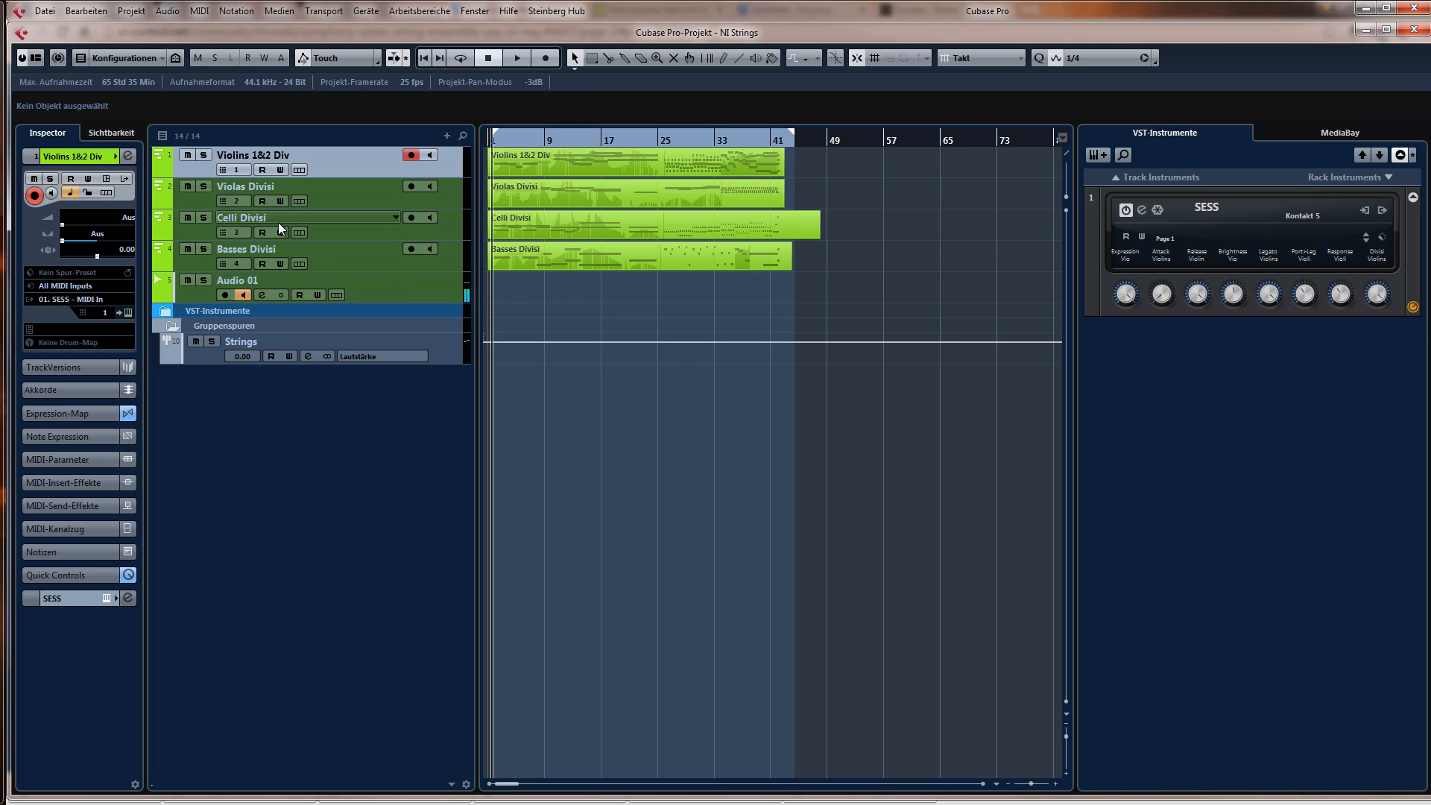
- Open Kontakt from the Violins 1&2 Div track and browse its libraries to LA Scoring Strings 2, collapsing that library's instrument list
left_click(126, 312)
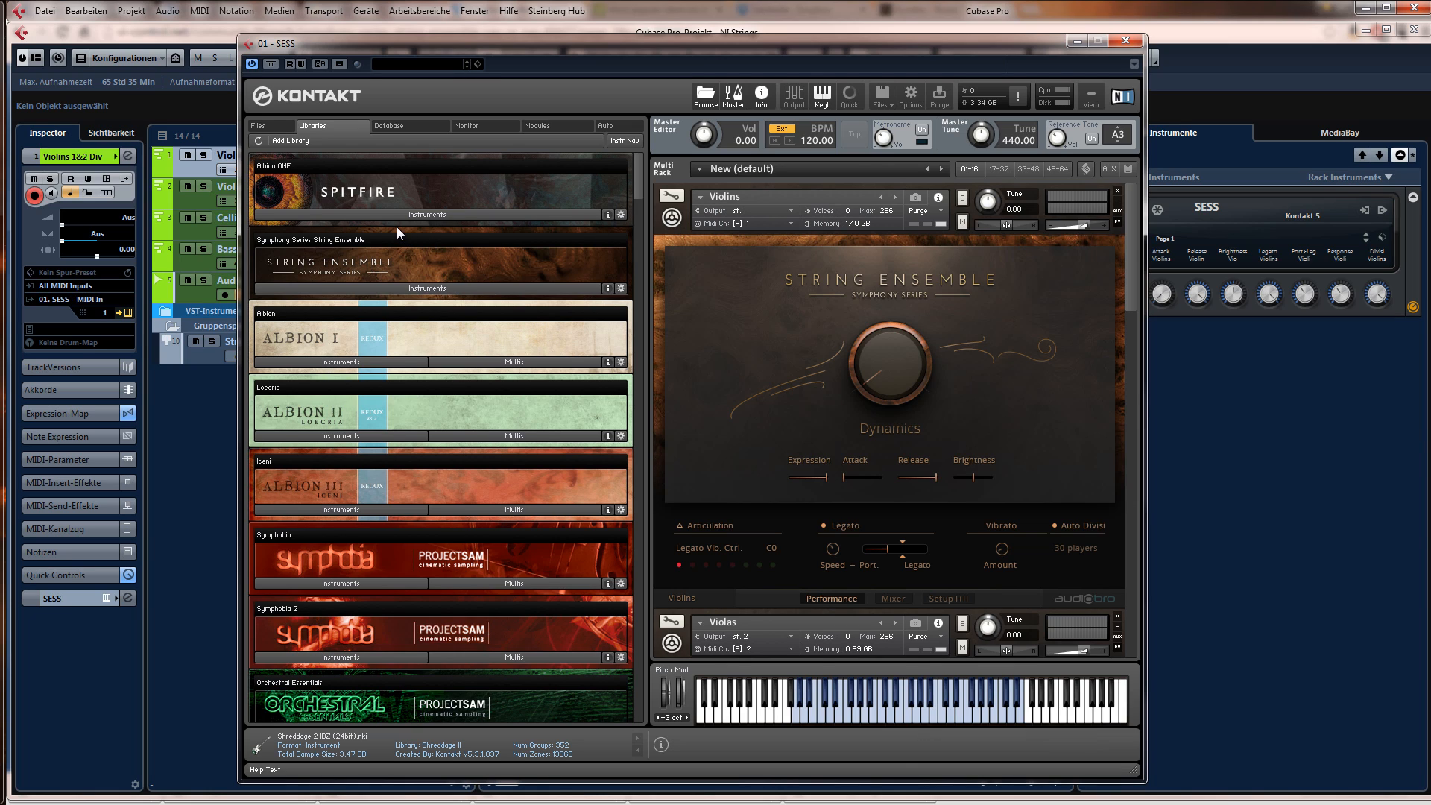
left_click_drag(638, 194, 635, 235)
left_click(353, 529)
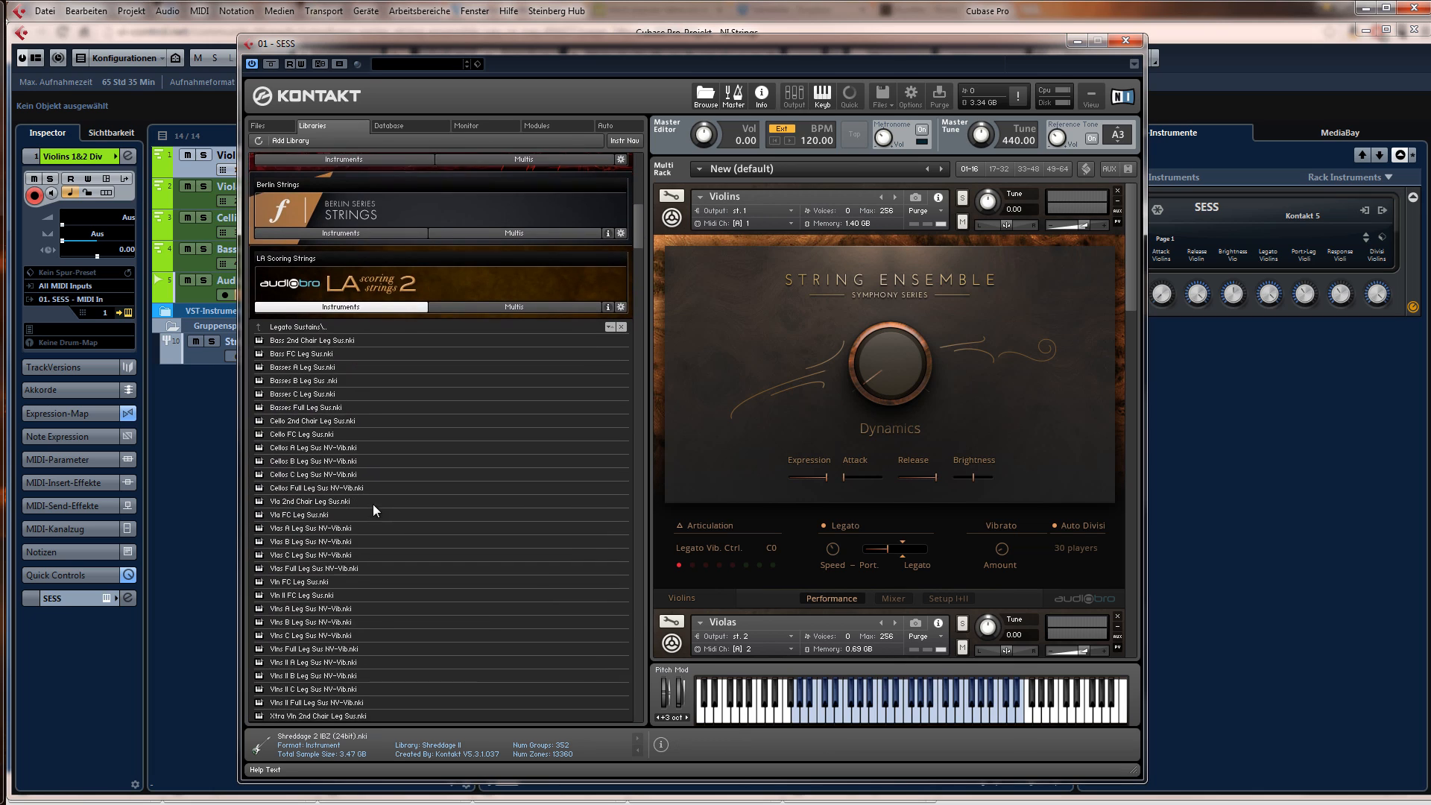
scroll(365, 500, "down", 2)
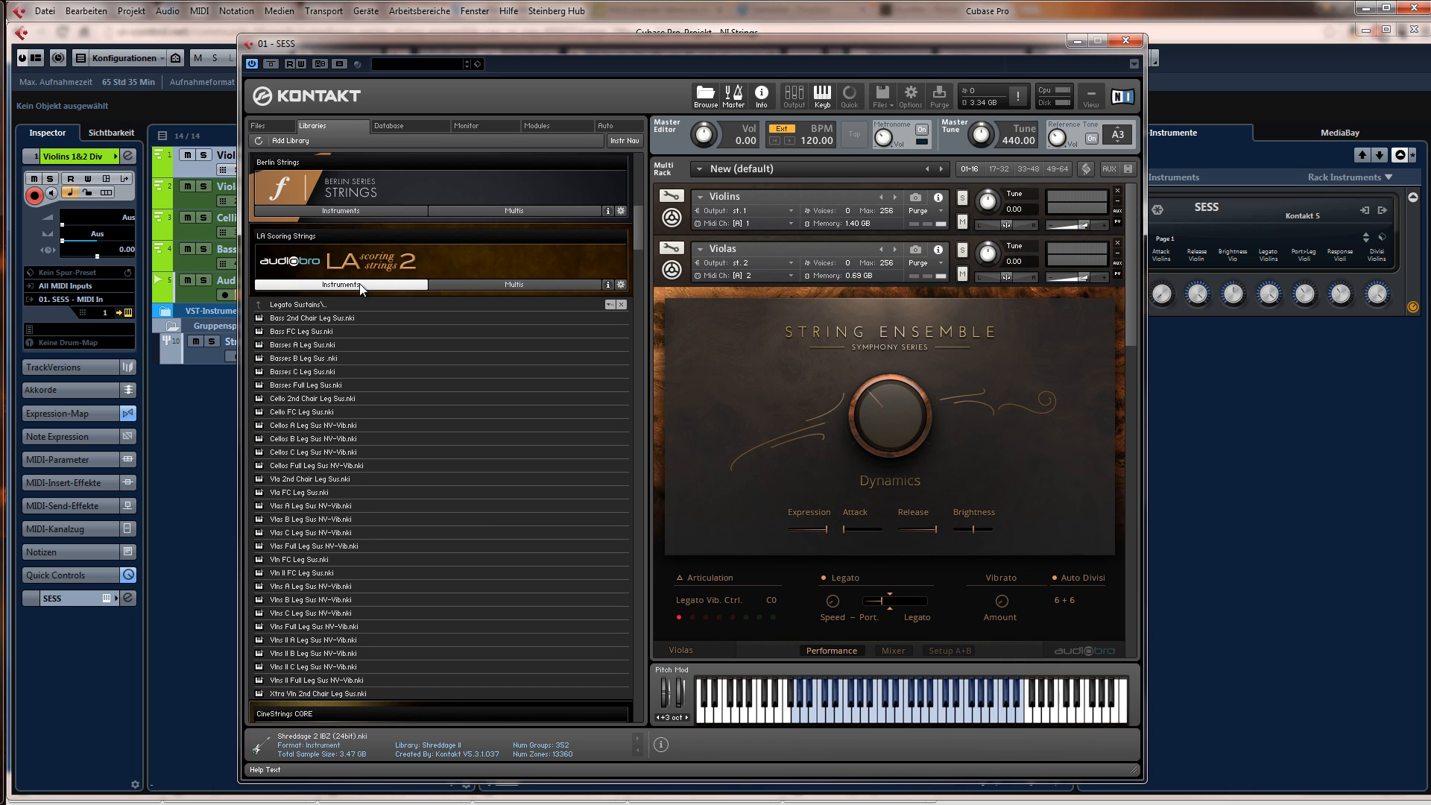
left_click(421, 285)
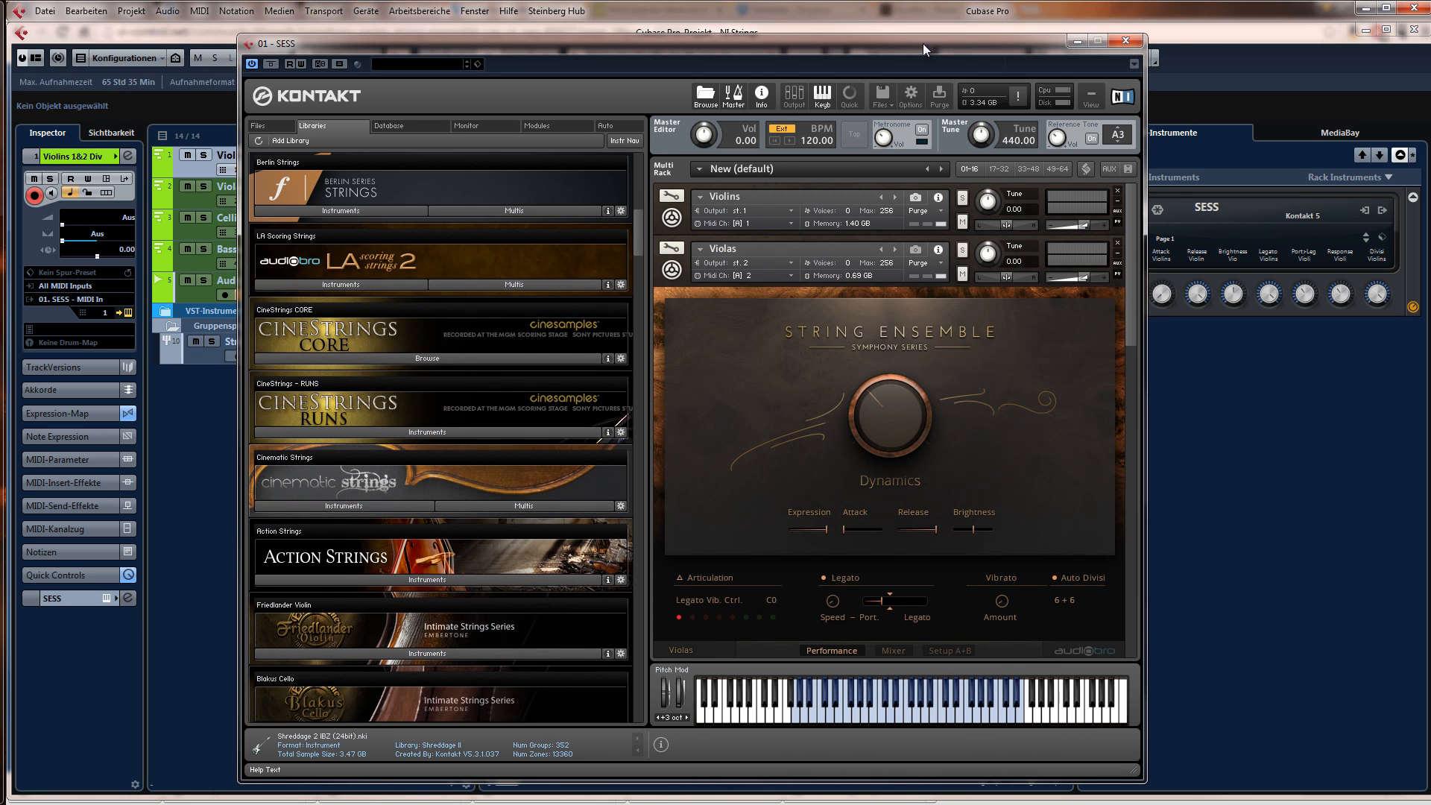
- Move the Kontakt window out of the way of the project and bring it back into view
left_click_drag(923, 43, 949, 30)
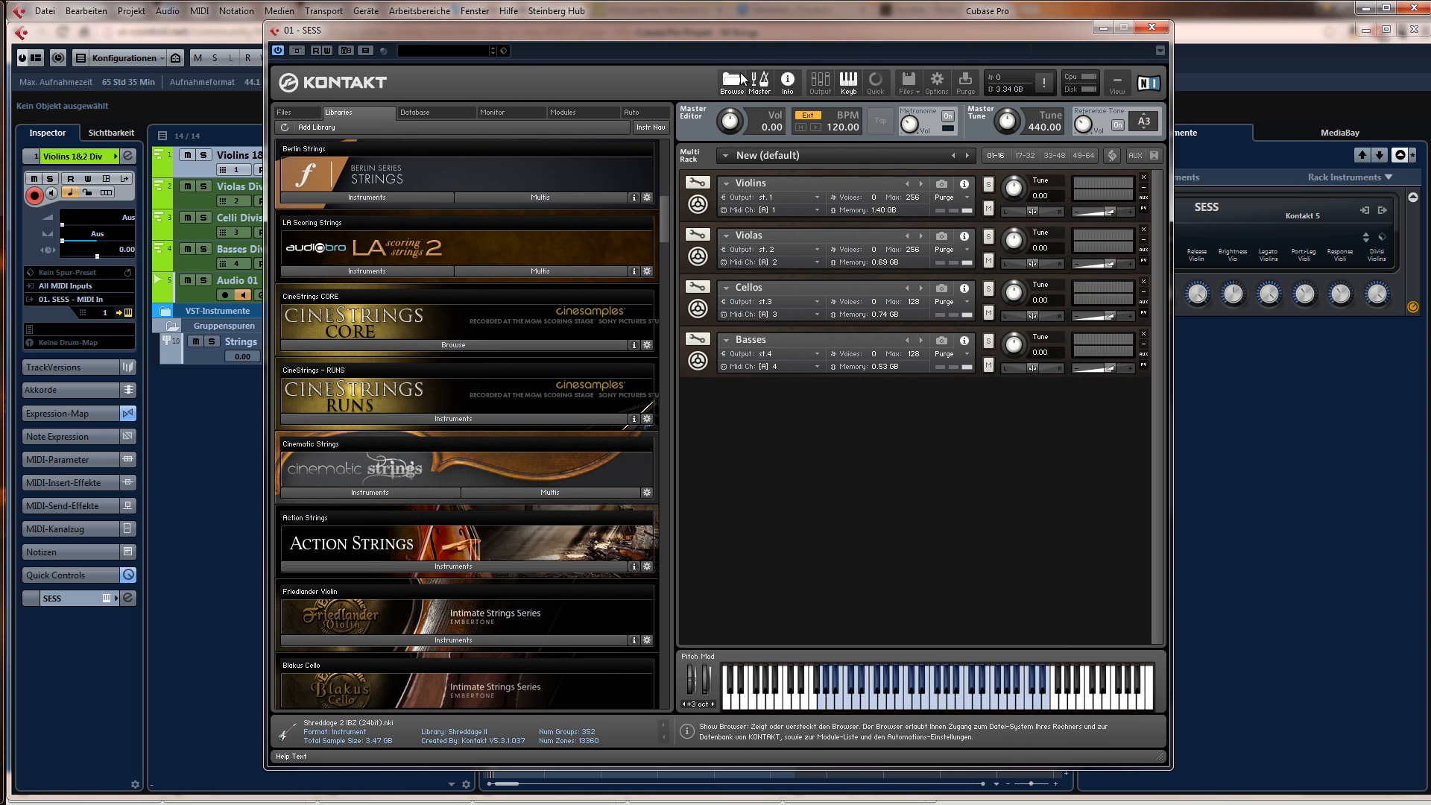
left_click_drag(754, 34, 1430, 30)
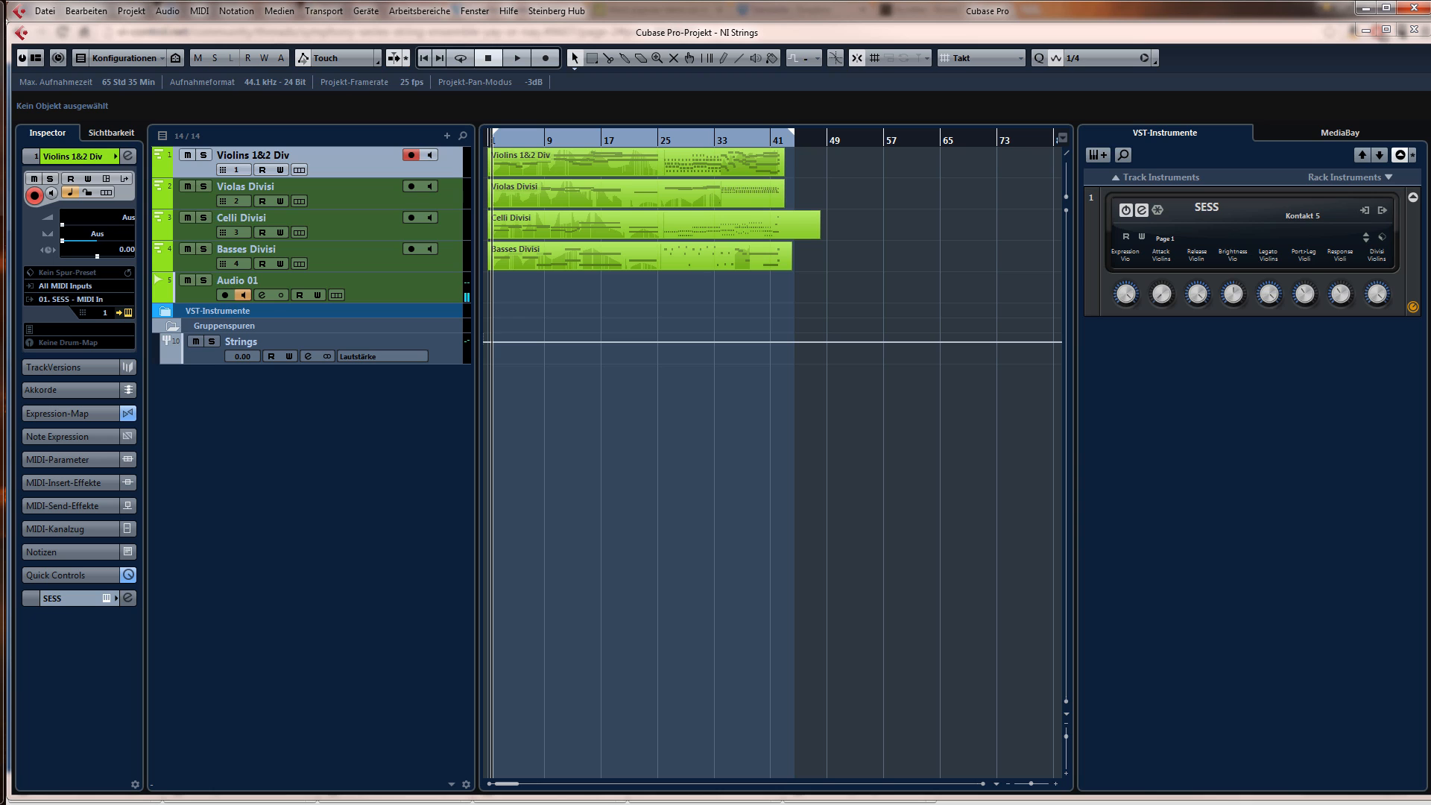
left_click_drag(1430, 112, 520, 63)
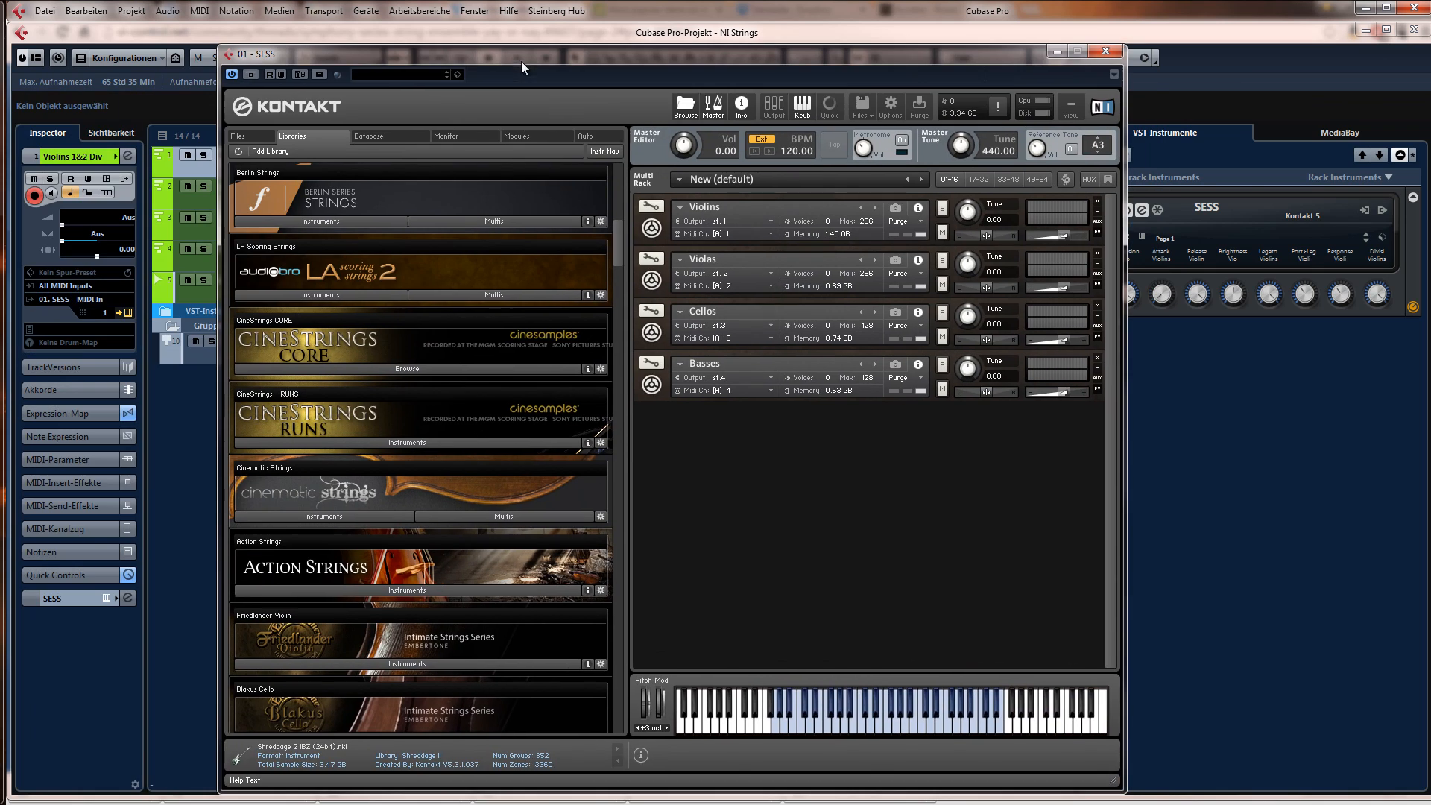
- Expand the Violins instrument in the rack for a look, collapse it, and close the Kontakt window
left_click(652, 228)
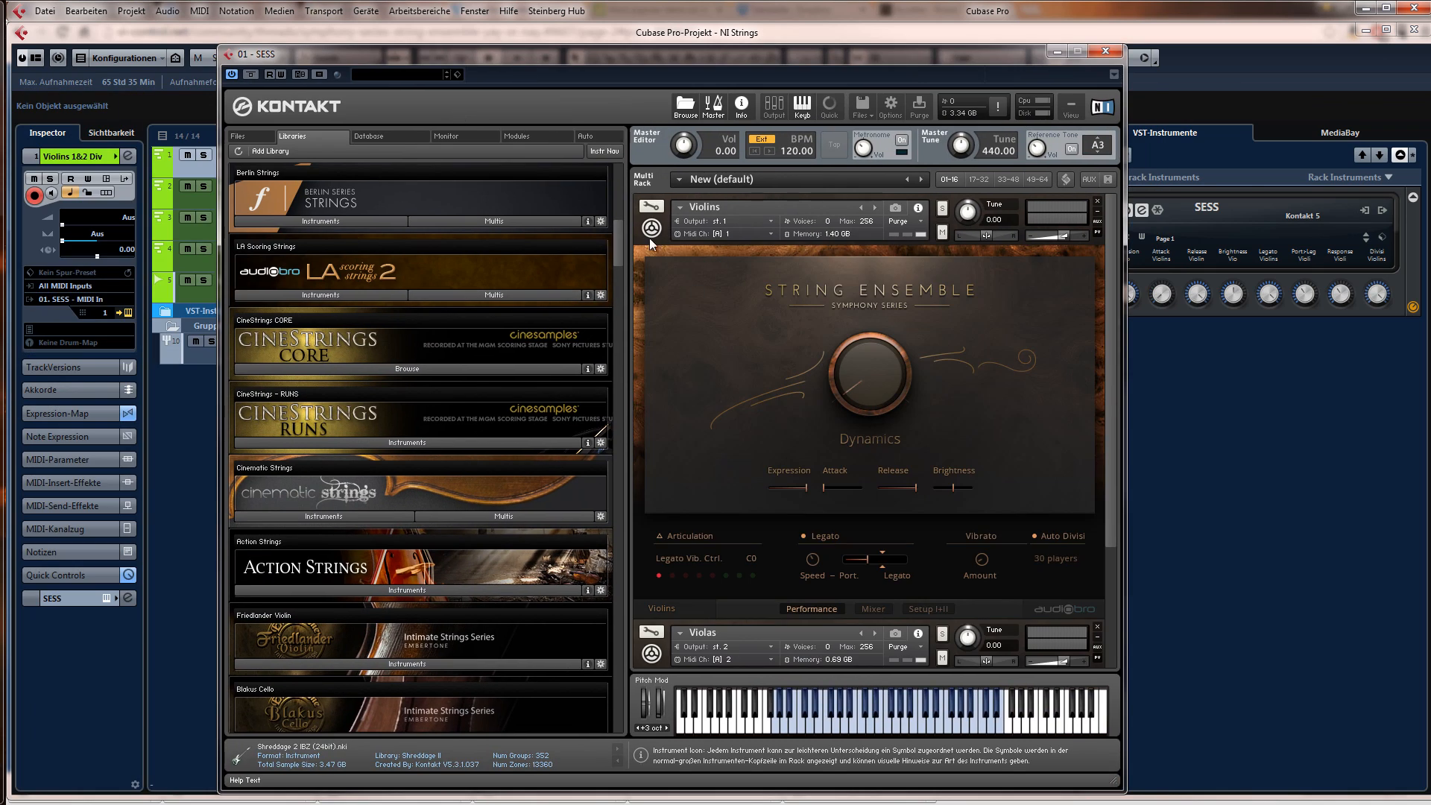
left_click(648, 234)
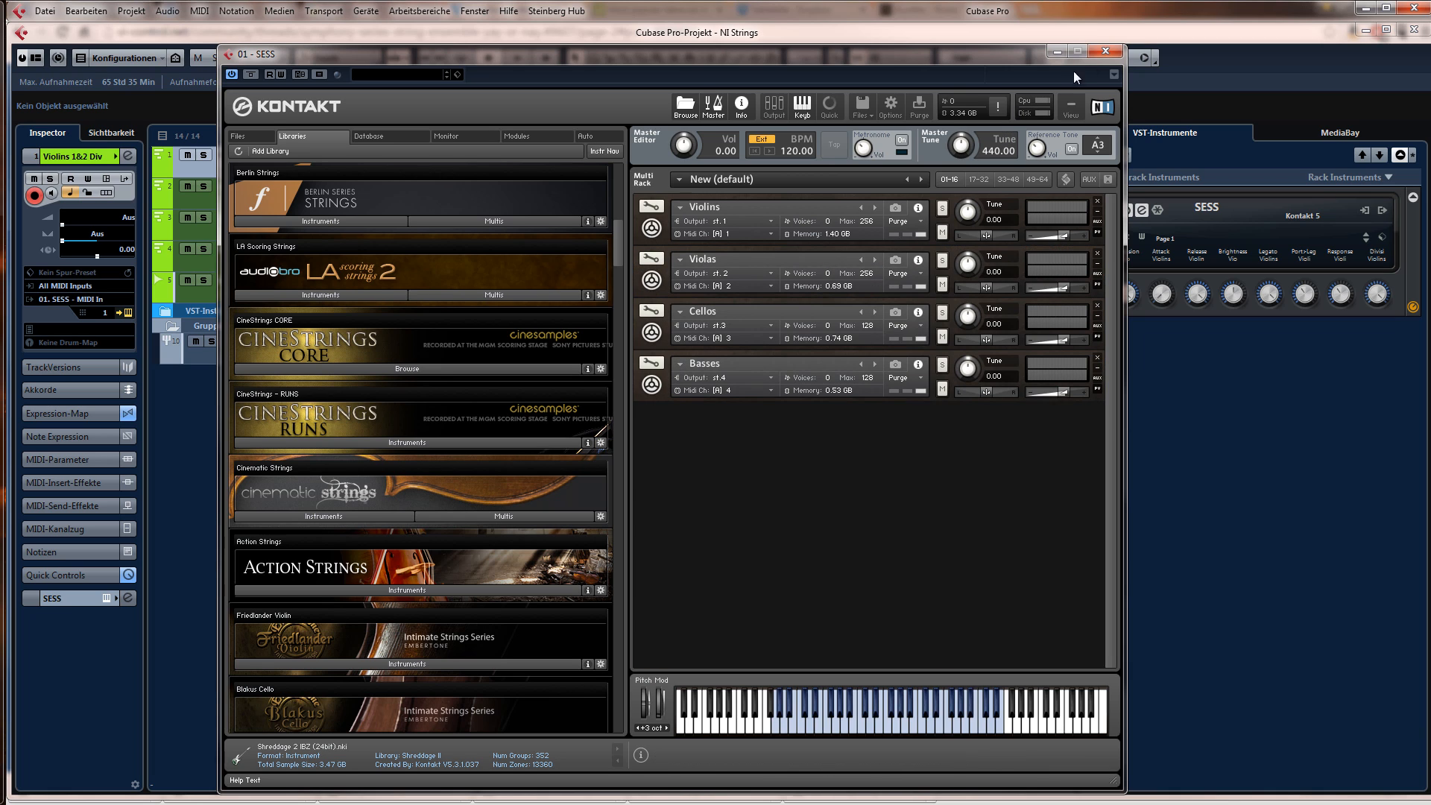
left_click(1105, 52)
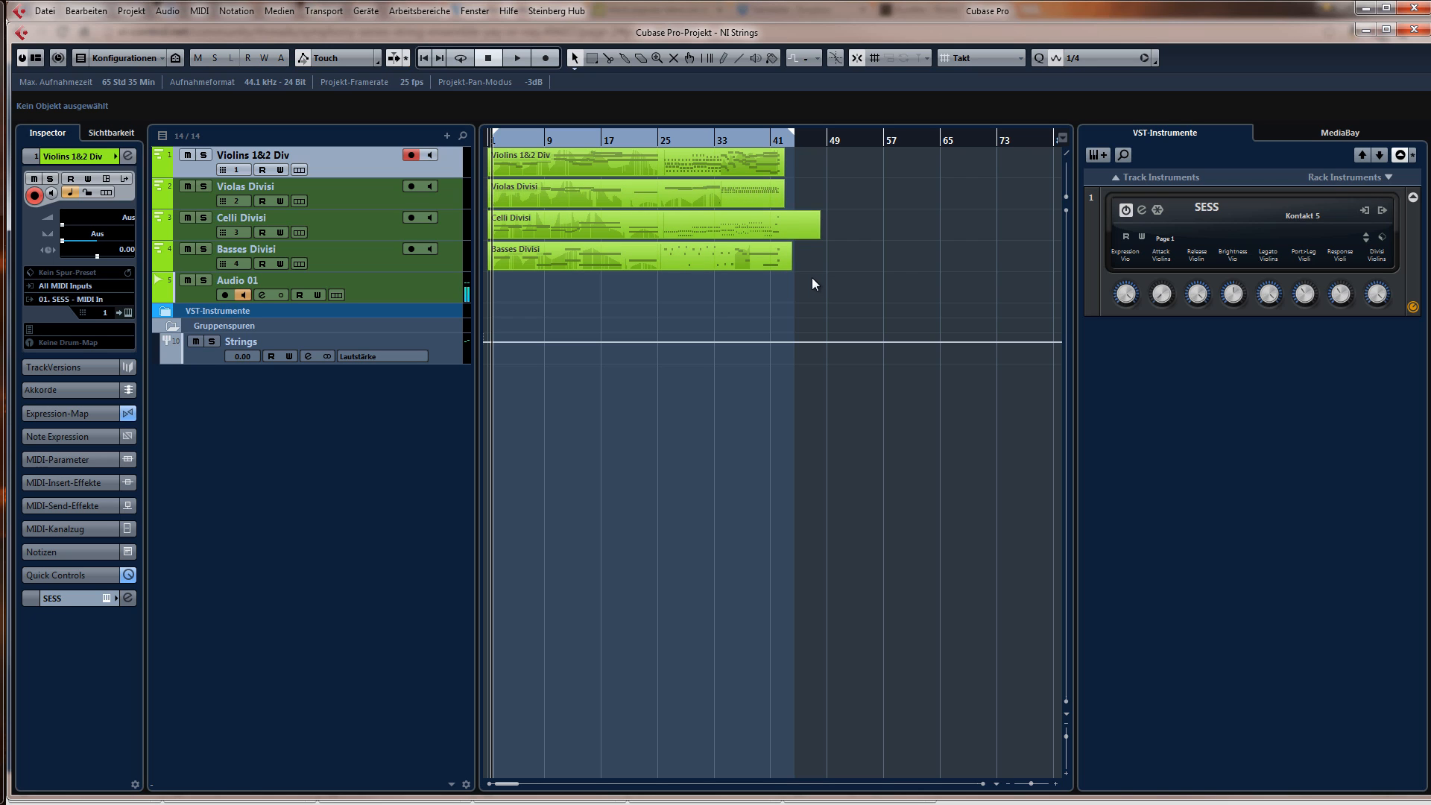
- Start playback of the four string parts from the first bars of the arrangement
key("h")
key("h")
key("h")
key("h")
key("h")
key("h")
key("h")
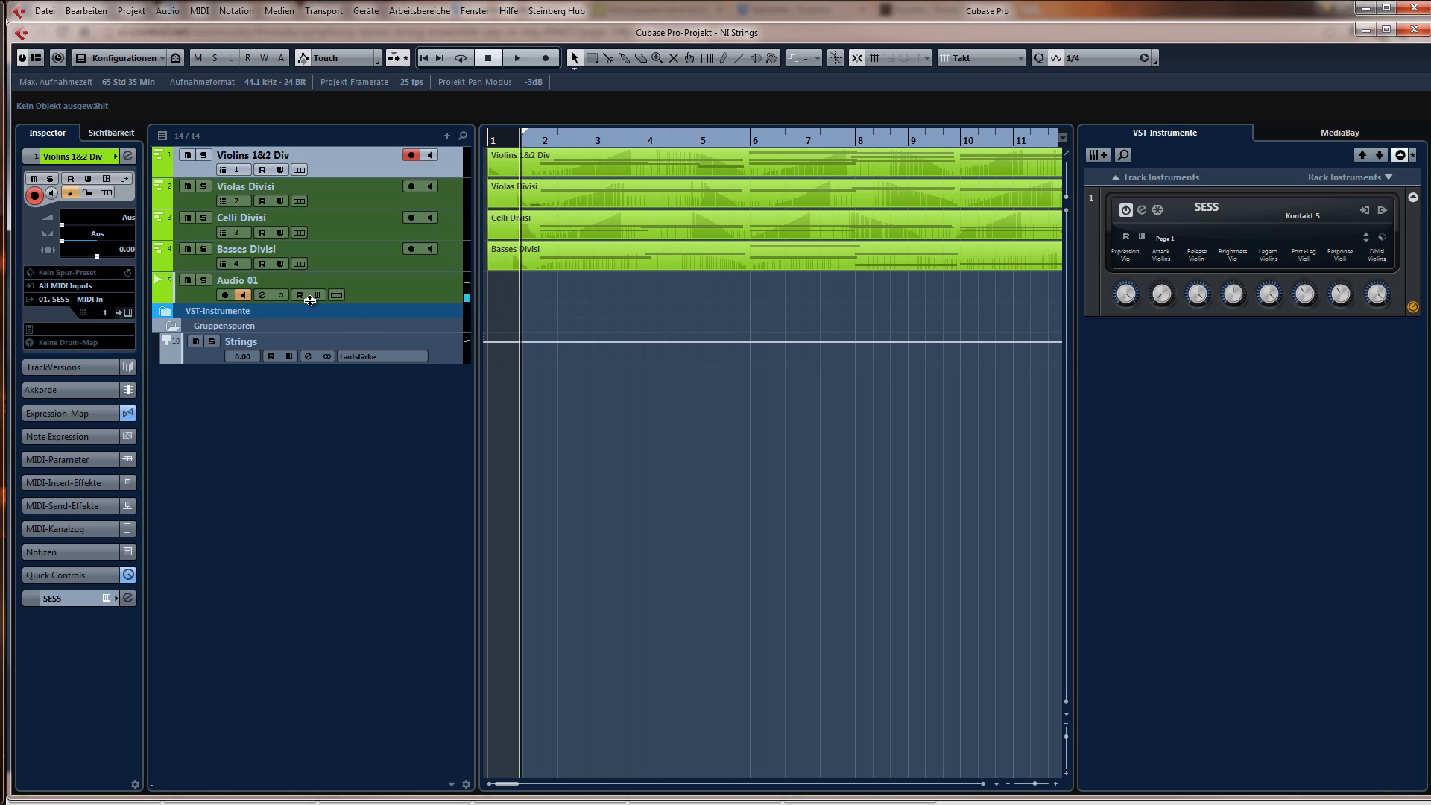
key("space")
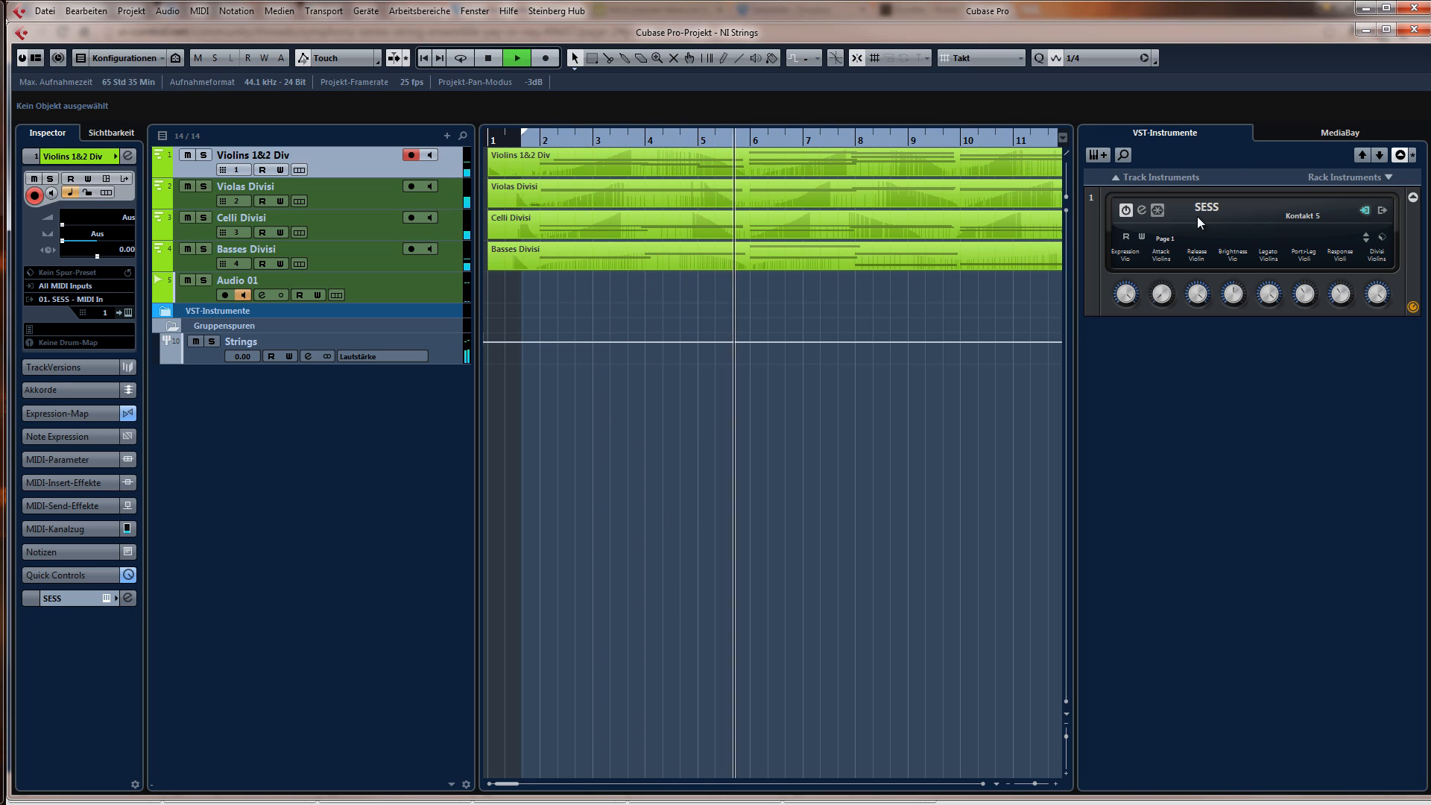
- Open the SESS Kontakt instance during playback and expand the Violins and Violas instruments
left_click(1141, 209)
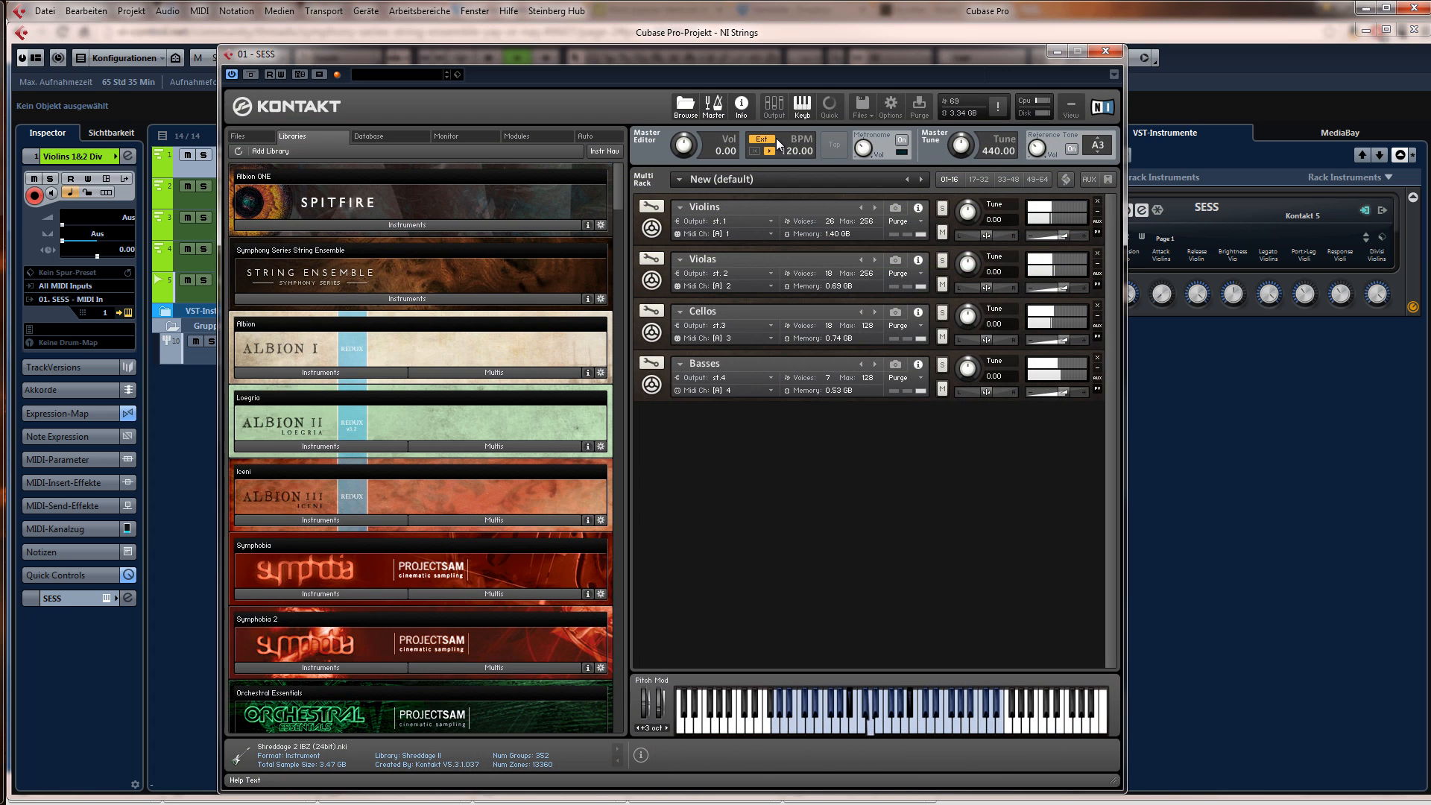
left_click(653, 226)
scroll(656, 304, "down", 1)
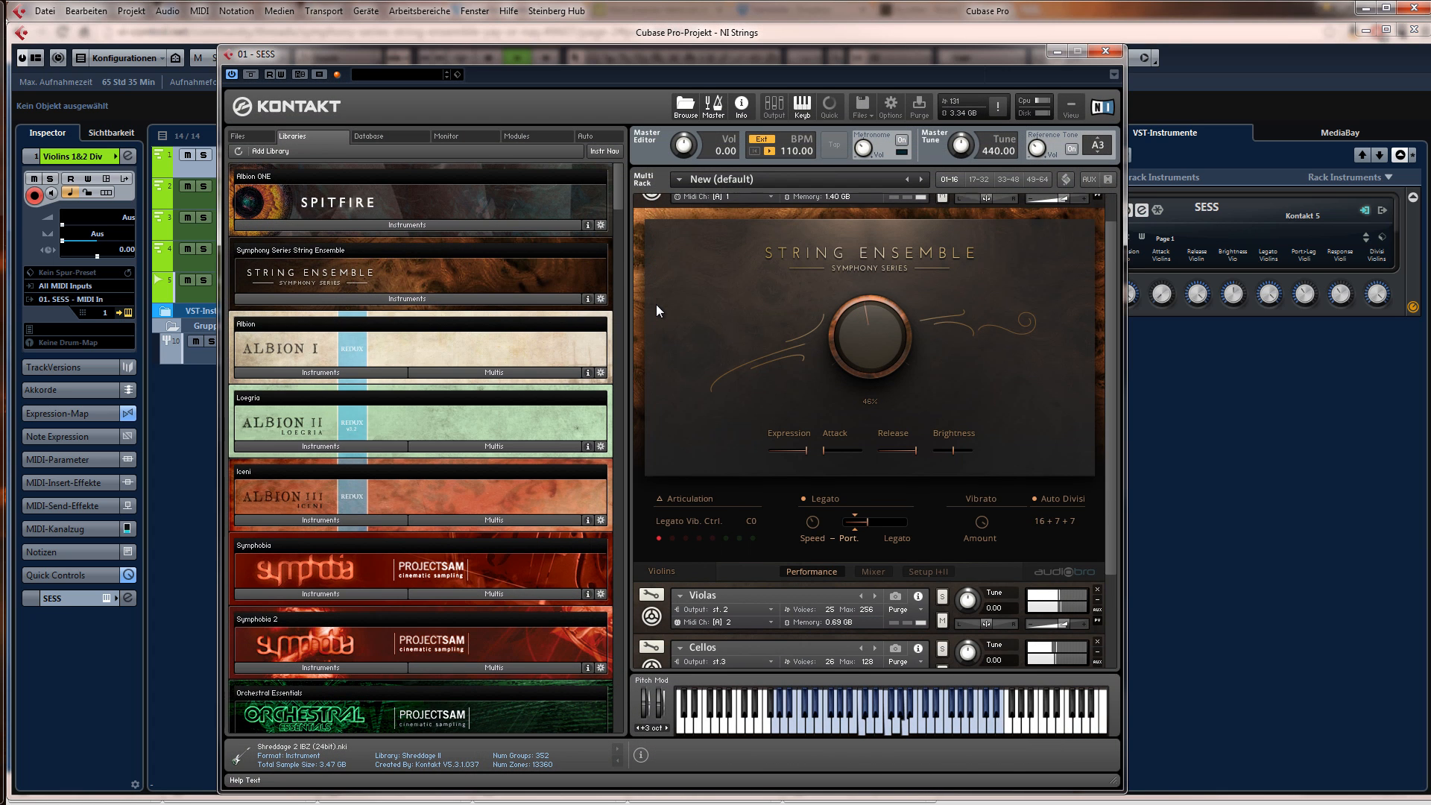
scroll(656, 304, "down", 2)
left_click(655, 538)
scroll(655, 539, "down", 1)
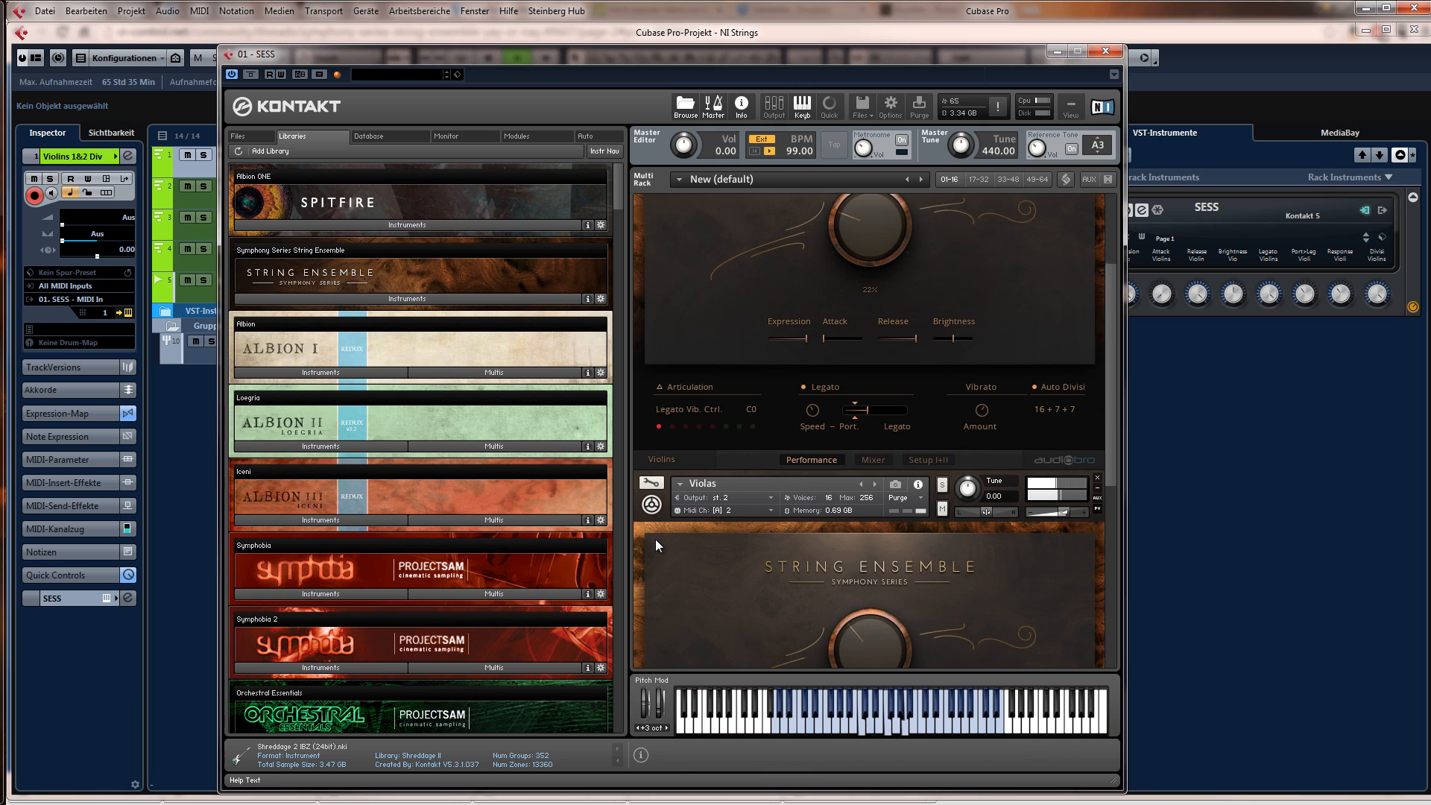
- Expand the Cellos and Basses instruments, then return to the Violins to watch the dynamics and articulations react to playback
scroll(655, 534, "down", 5)
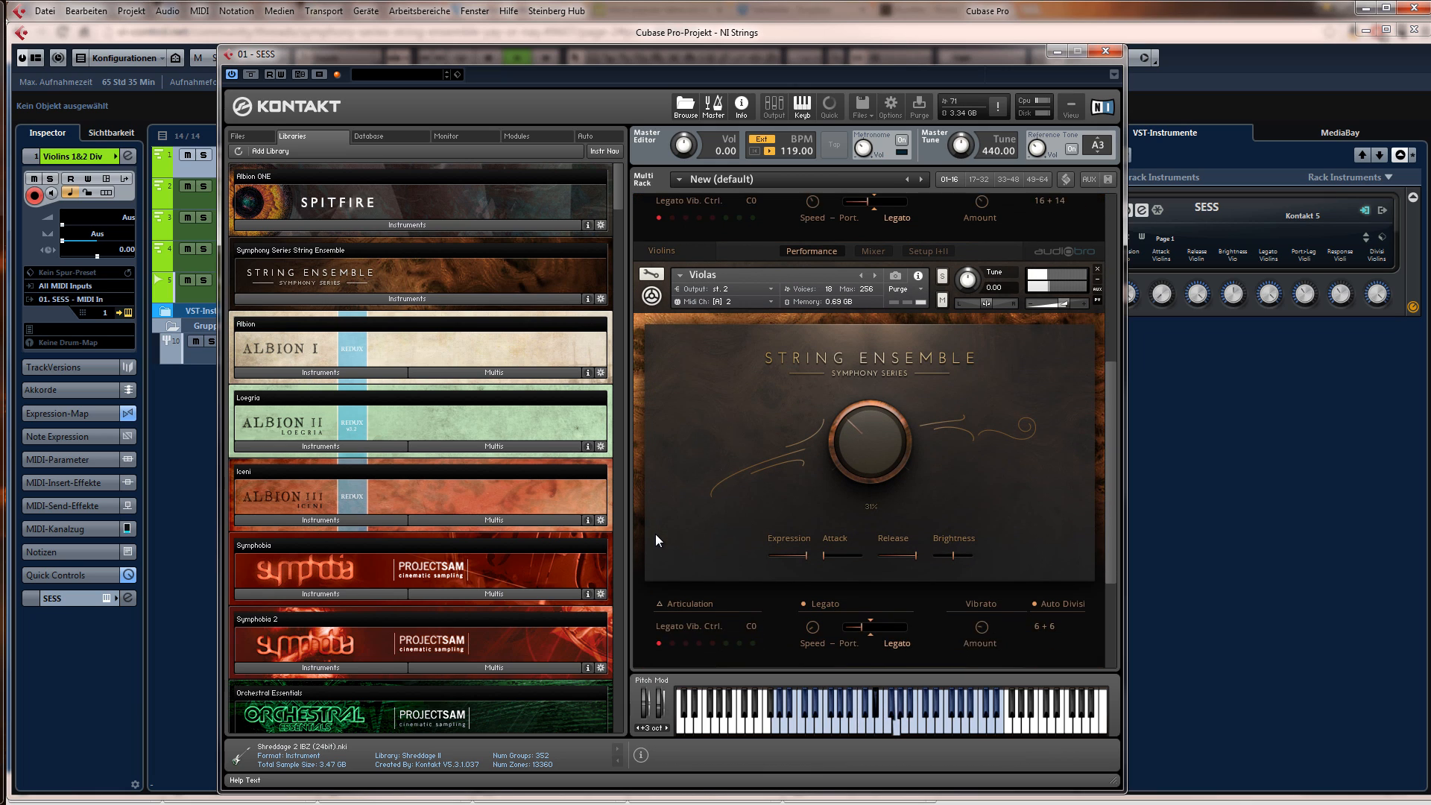
scroll(655, 534, "down", 4)
left_click(659, 592)
scroll(657, 563, "down", 2)
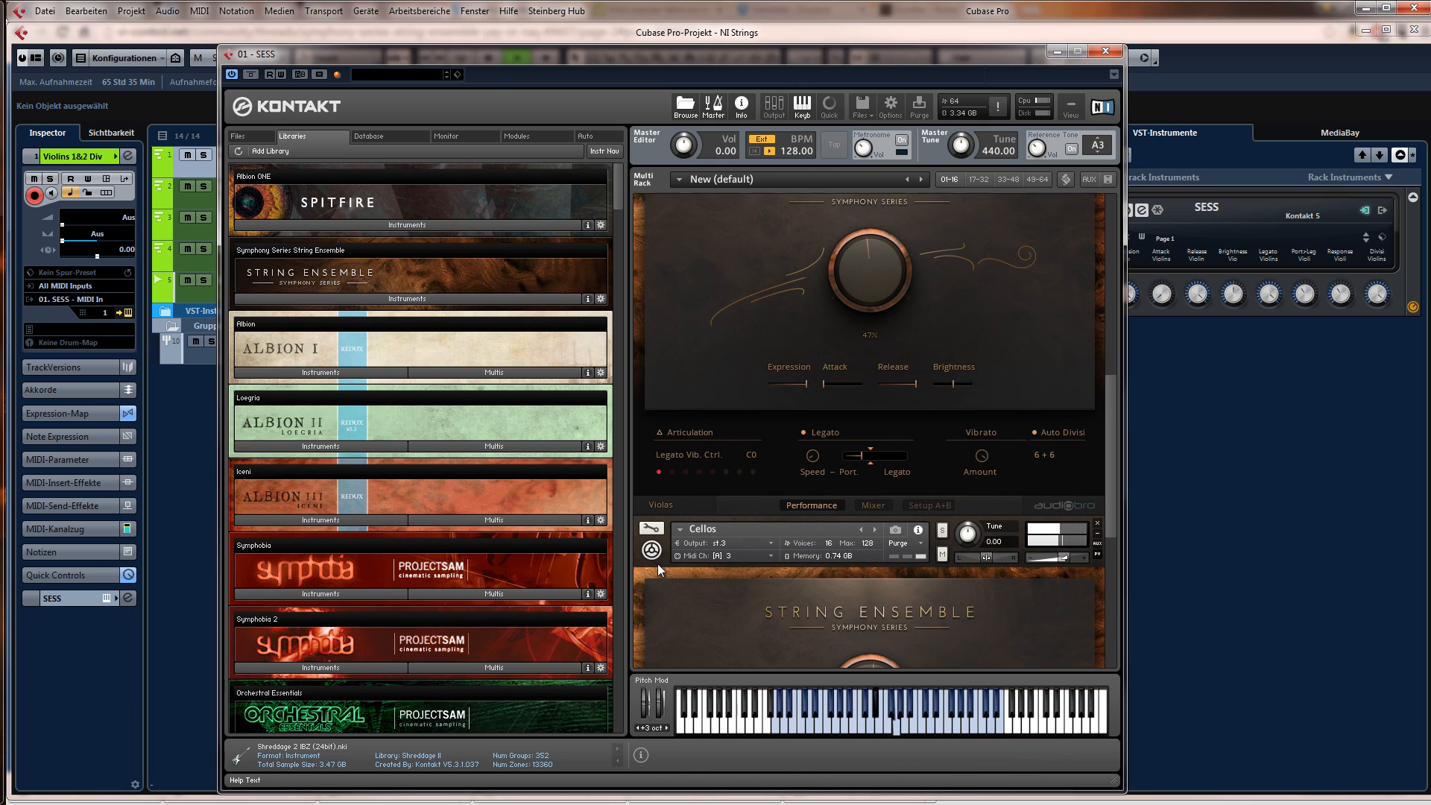
scroll(657, 564, "down", 6)
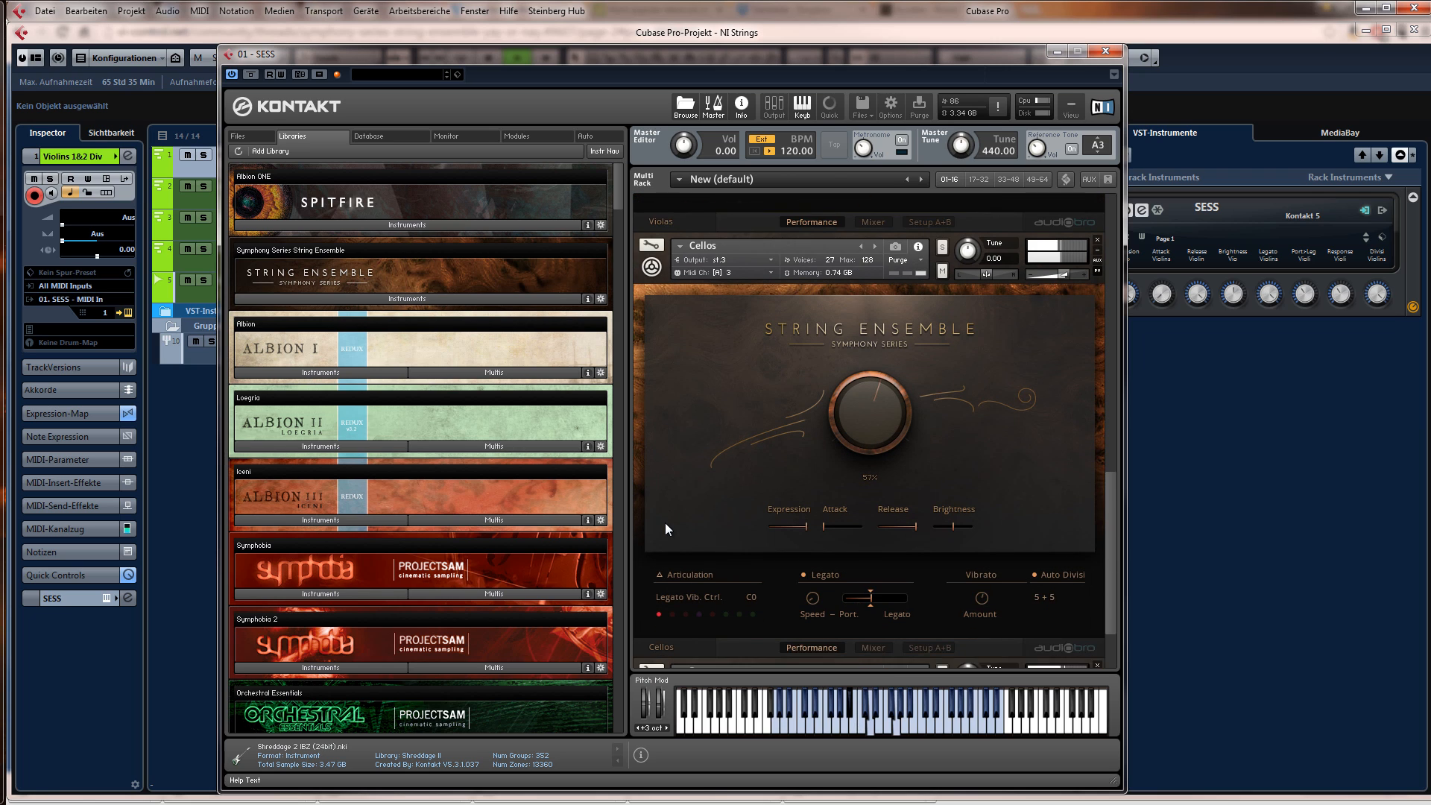
scroll(664, 521, "down", 2)
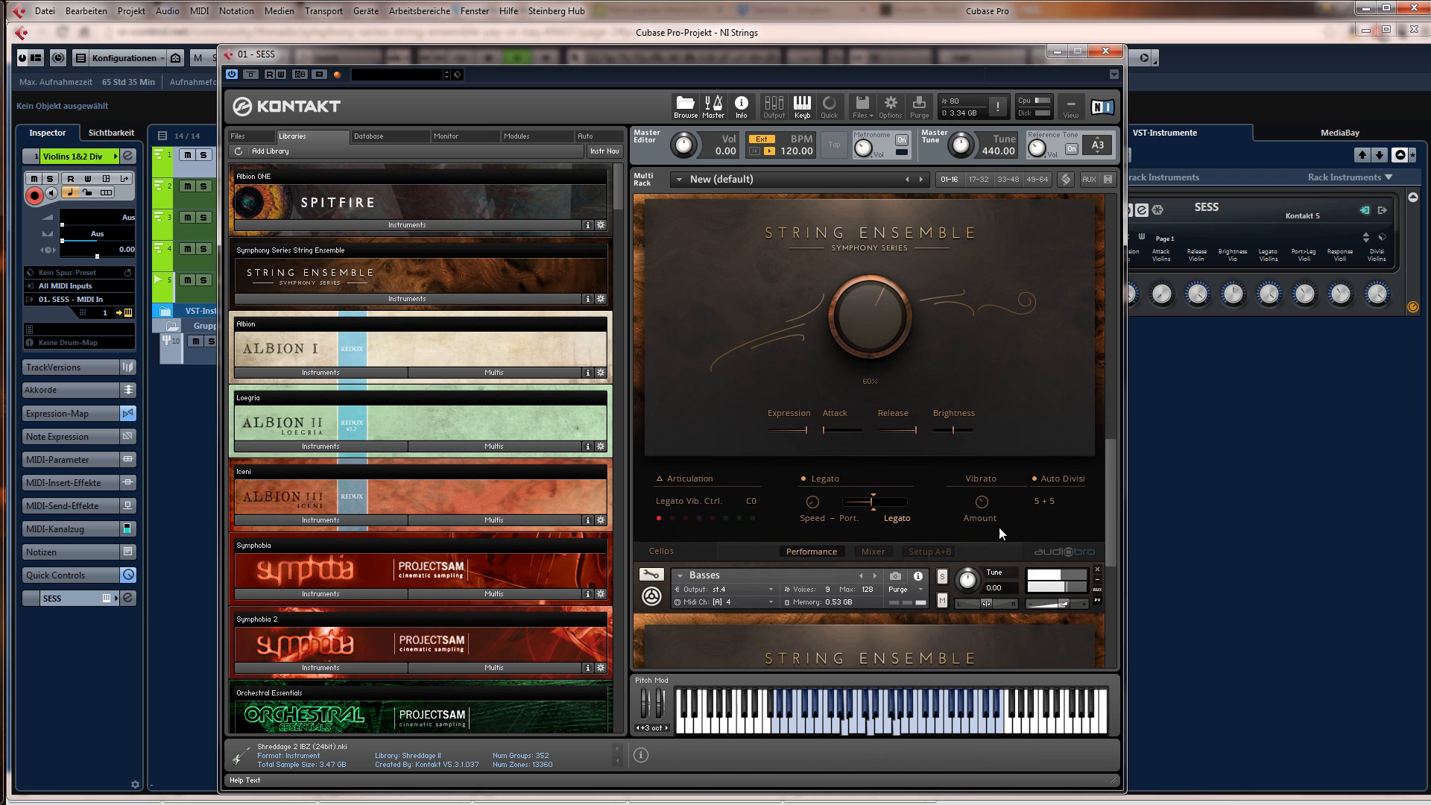
left_click_drag(1112, 483, 1109, 226)
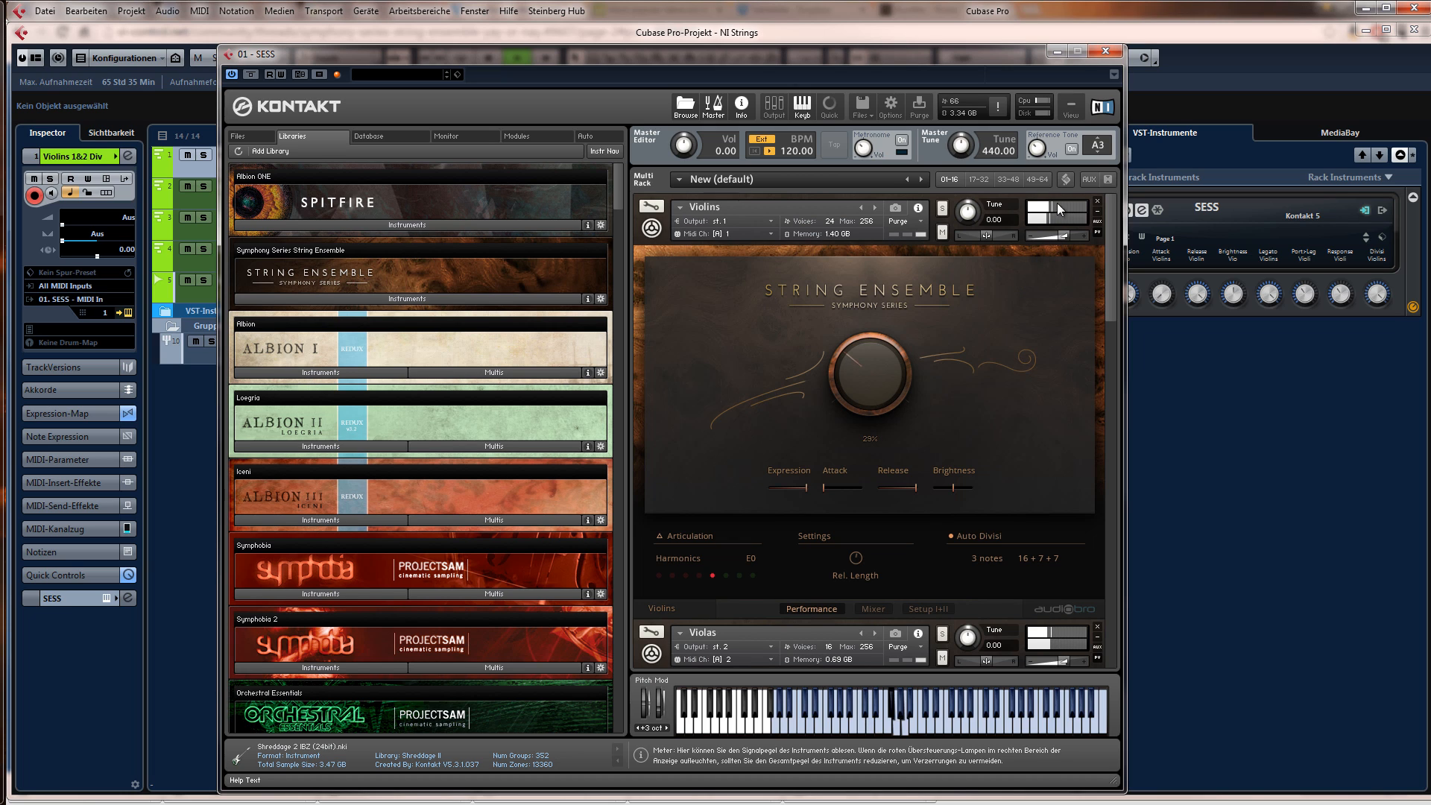
- Close Kontakt, select the Violins, Violas, Celli and Basses parts, and open them together in the Key Editor
left_click(1105, 51)
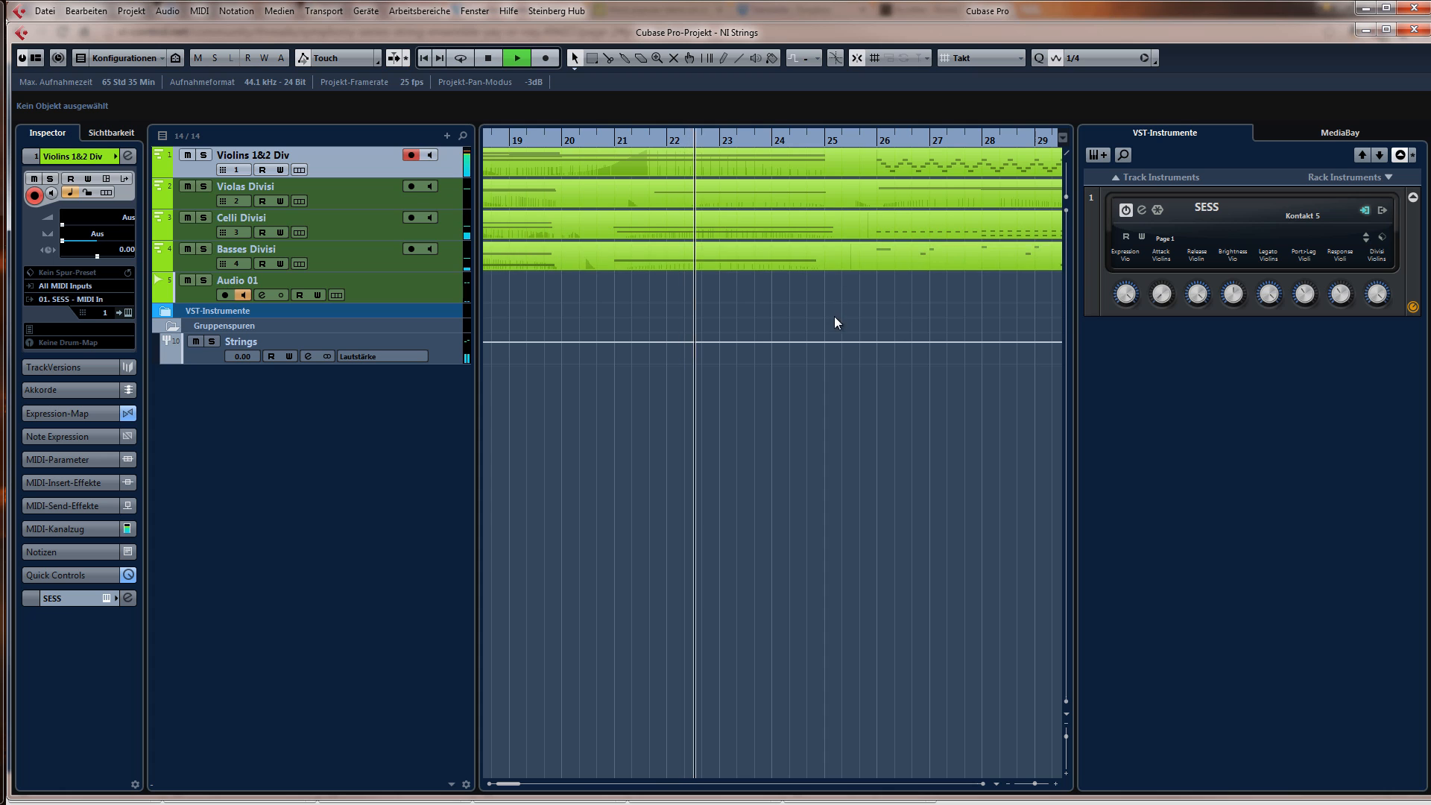
left_click_drag(834, 316, 730, 155)
double_click(687, 190)
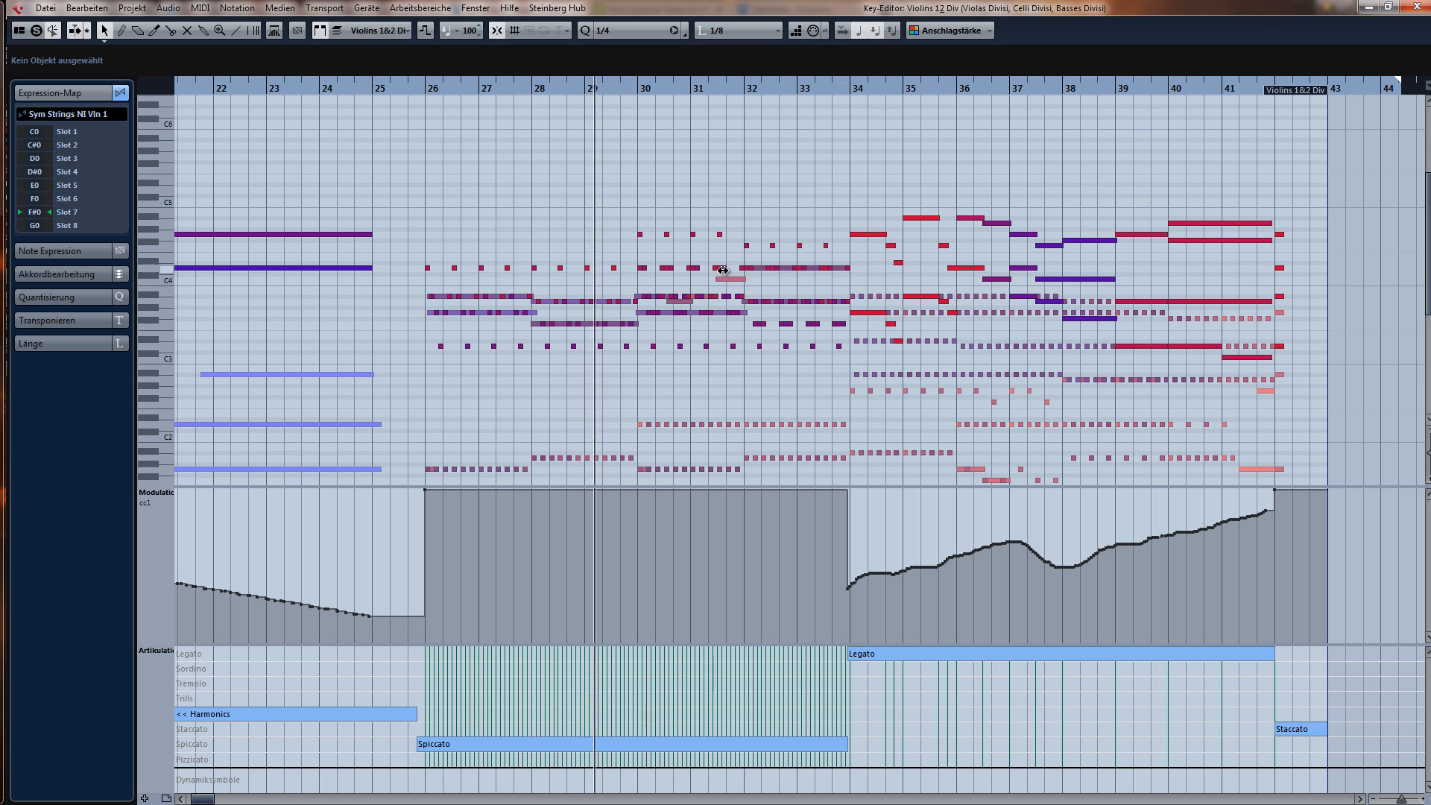
- Examine the notes, modulation curve and articulation lane of the string parts through the final bars, then close the Key Editor
scroll(708, 270, "down", 6)
scroll(707, 269, "up", 2)
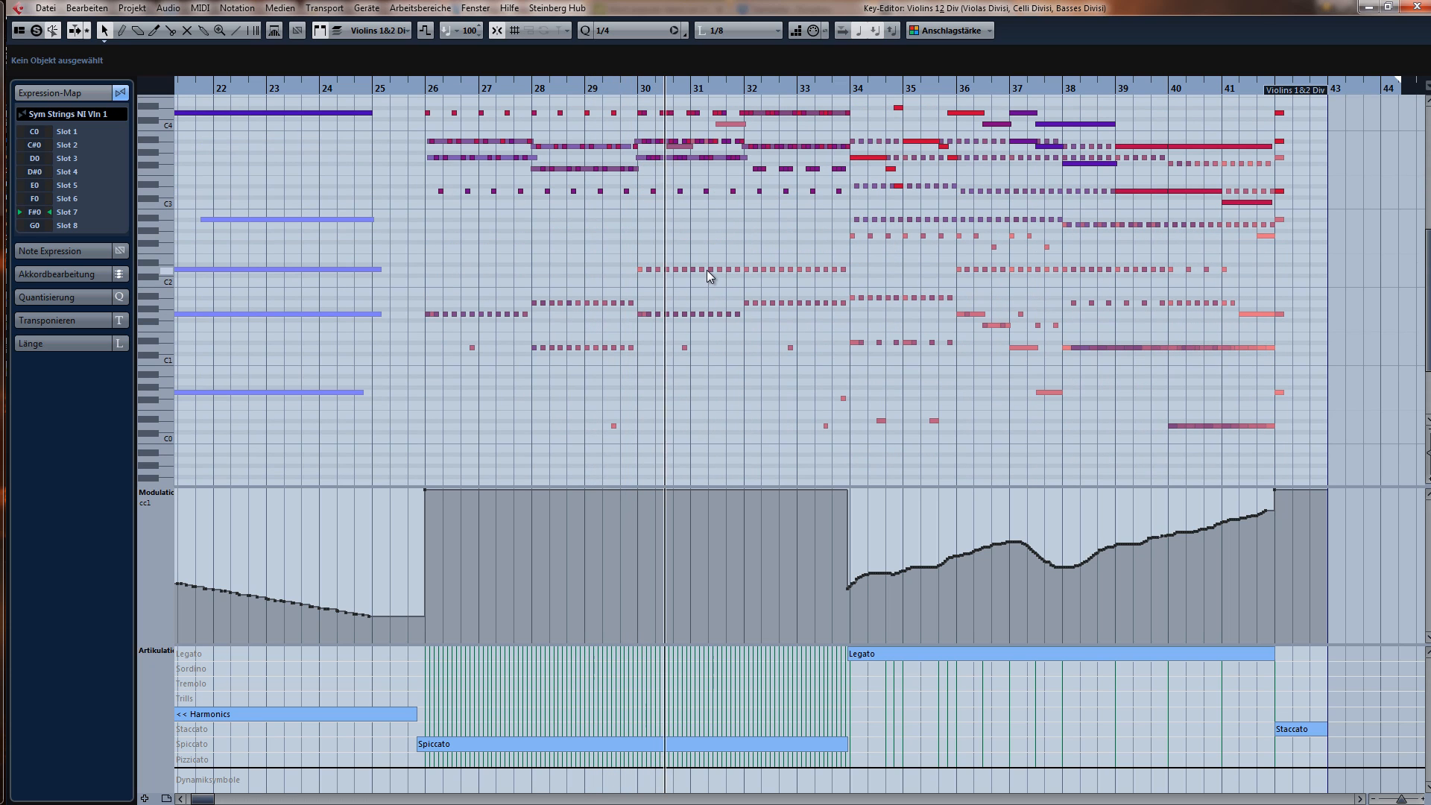
scroll(707, 270, "up", 2)
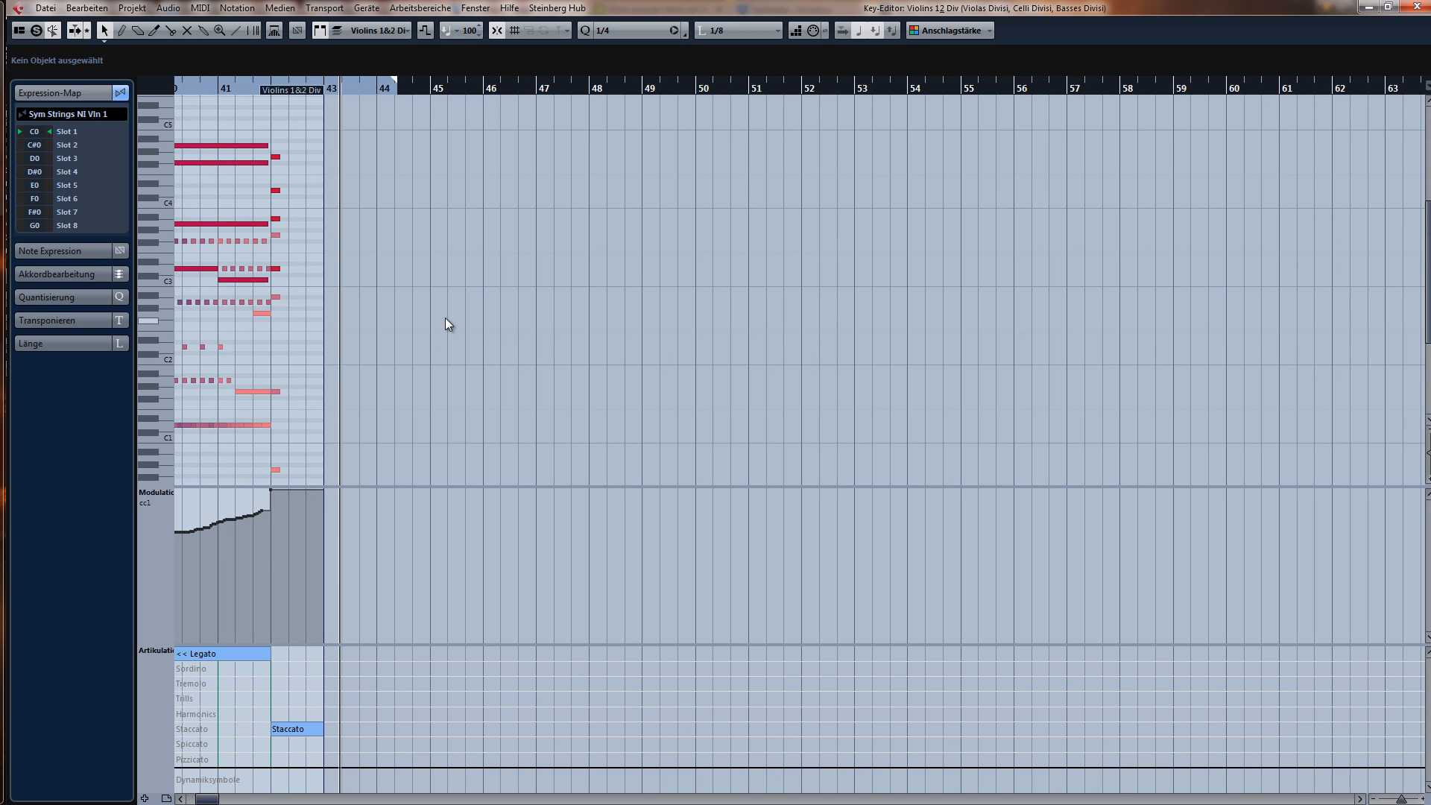
key("Return")
left_click(869, 438)
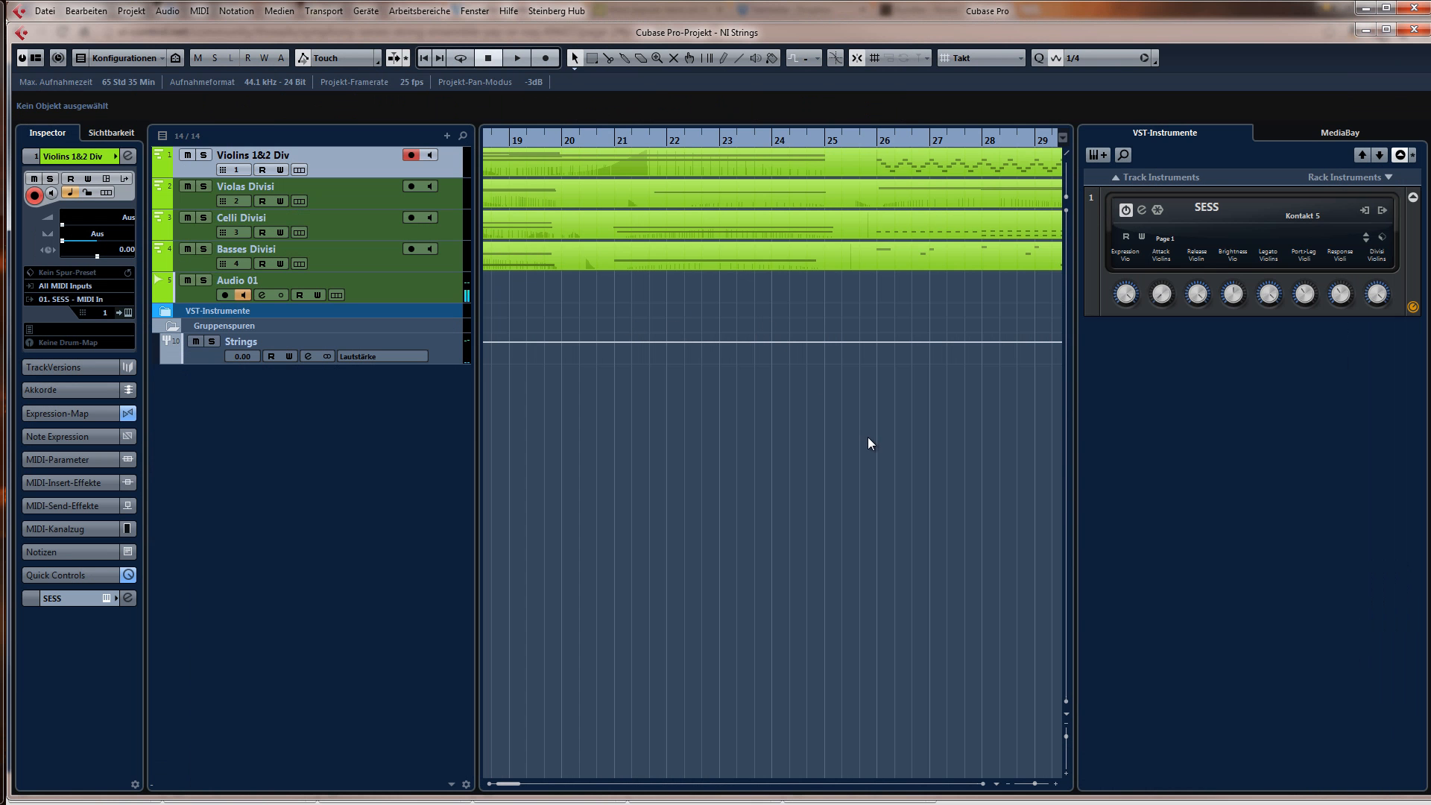
- Open the QL Spaces reverb inserted on the Strings group in the MixConsole, then close it and bypass the insert
scroll(868, 436, "right", 10)
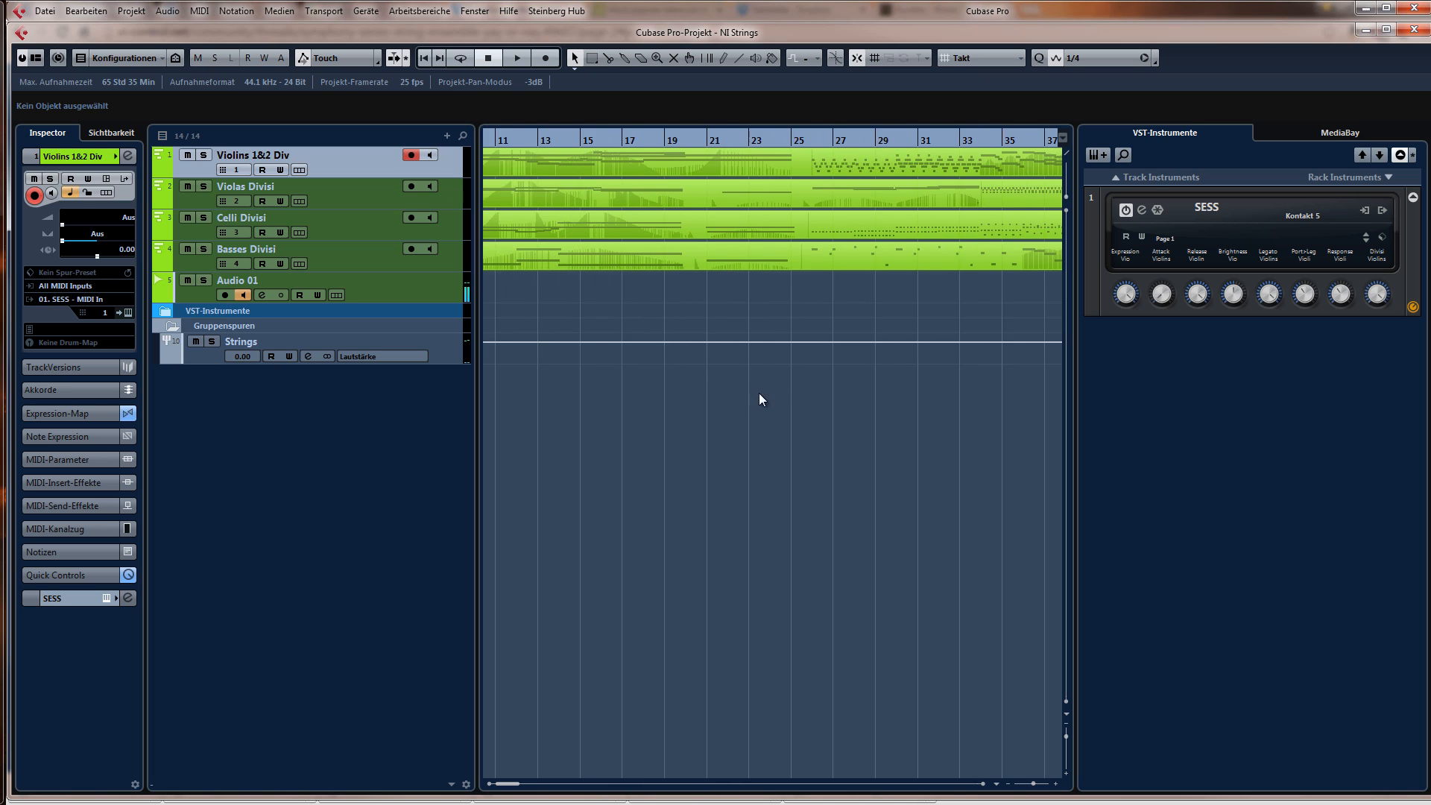
key("g")
key("g")
key("g")
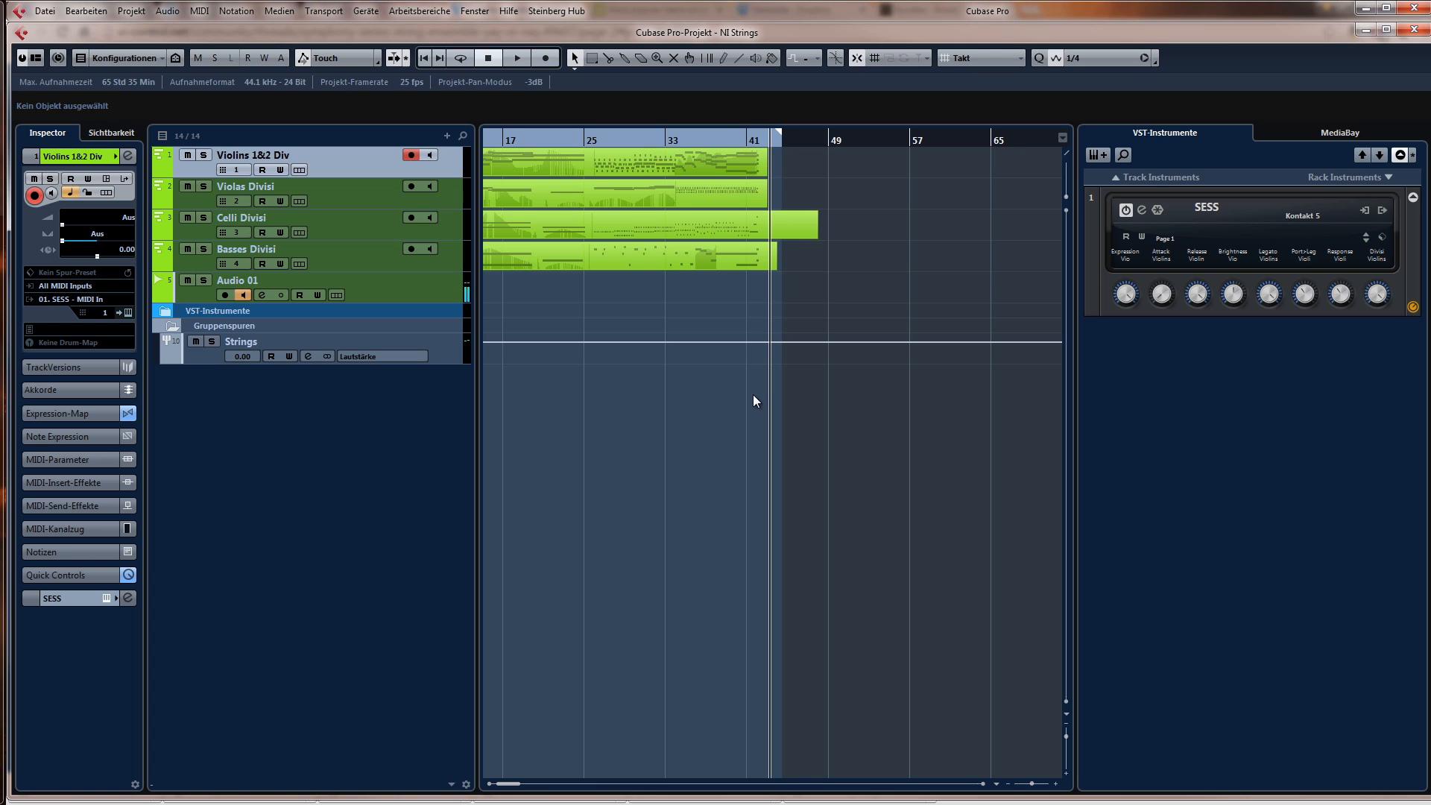
left_click(128, 313)
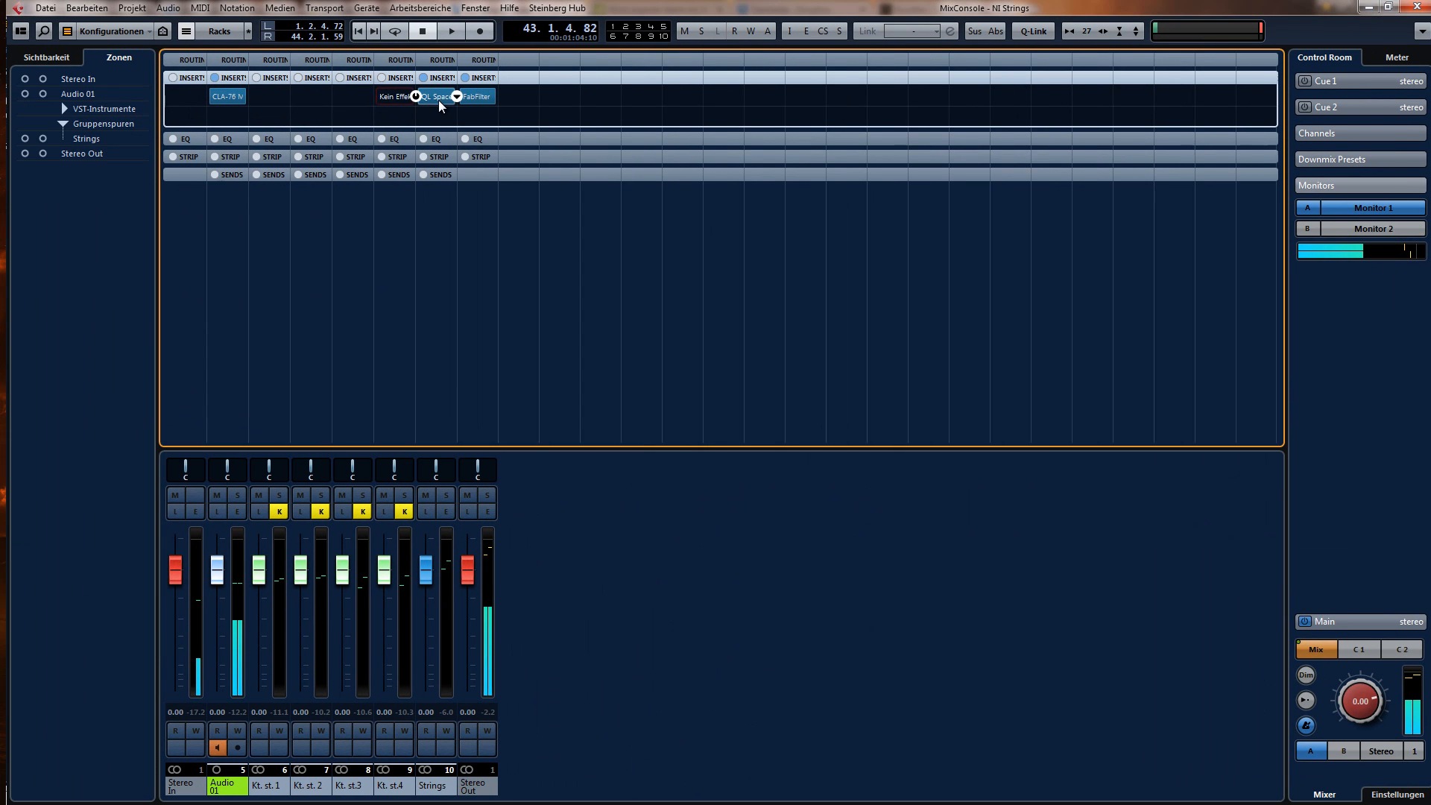
left_click(440, 99)
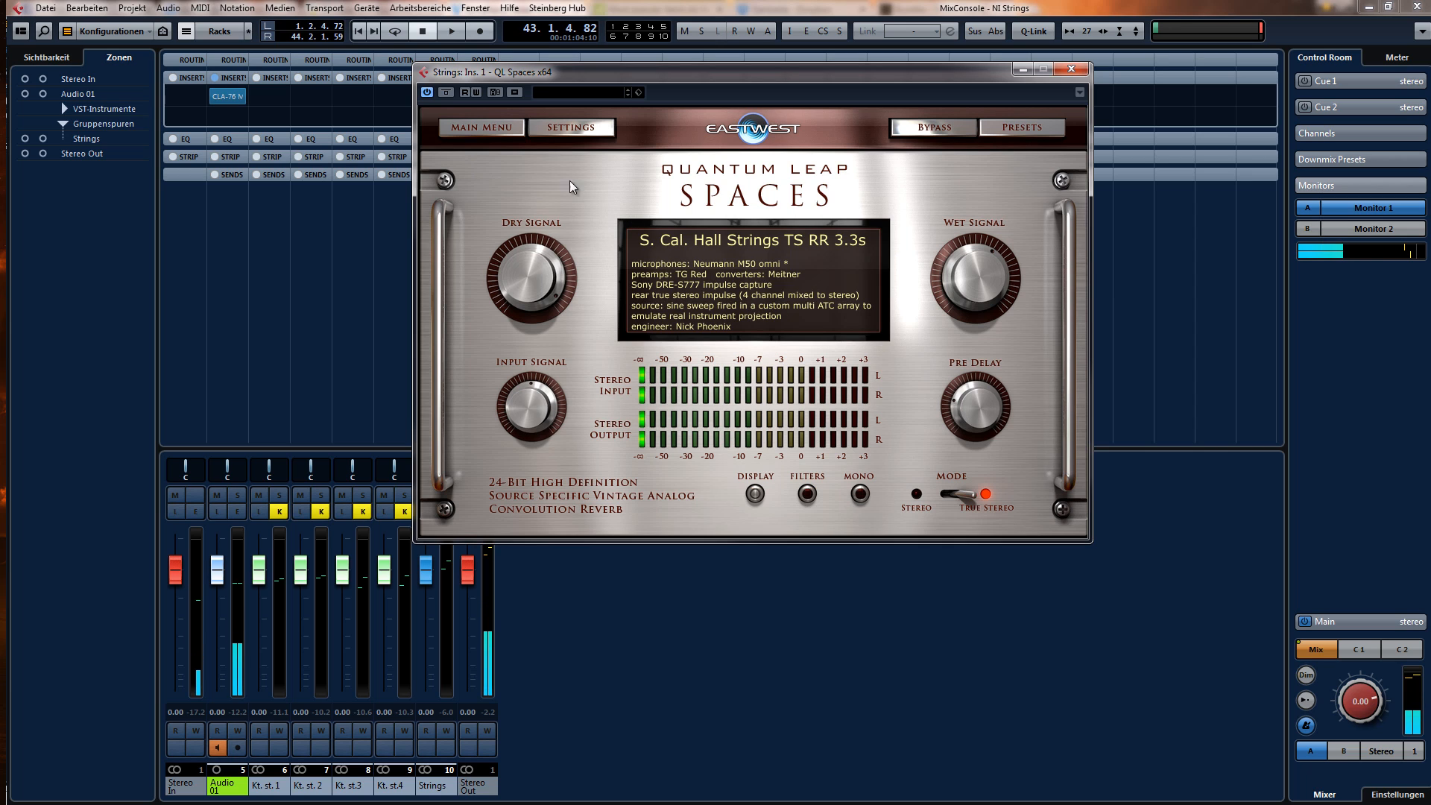
left_click(1072, 69)
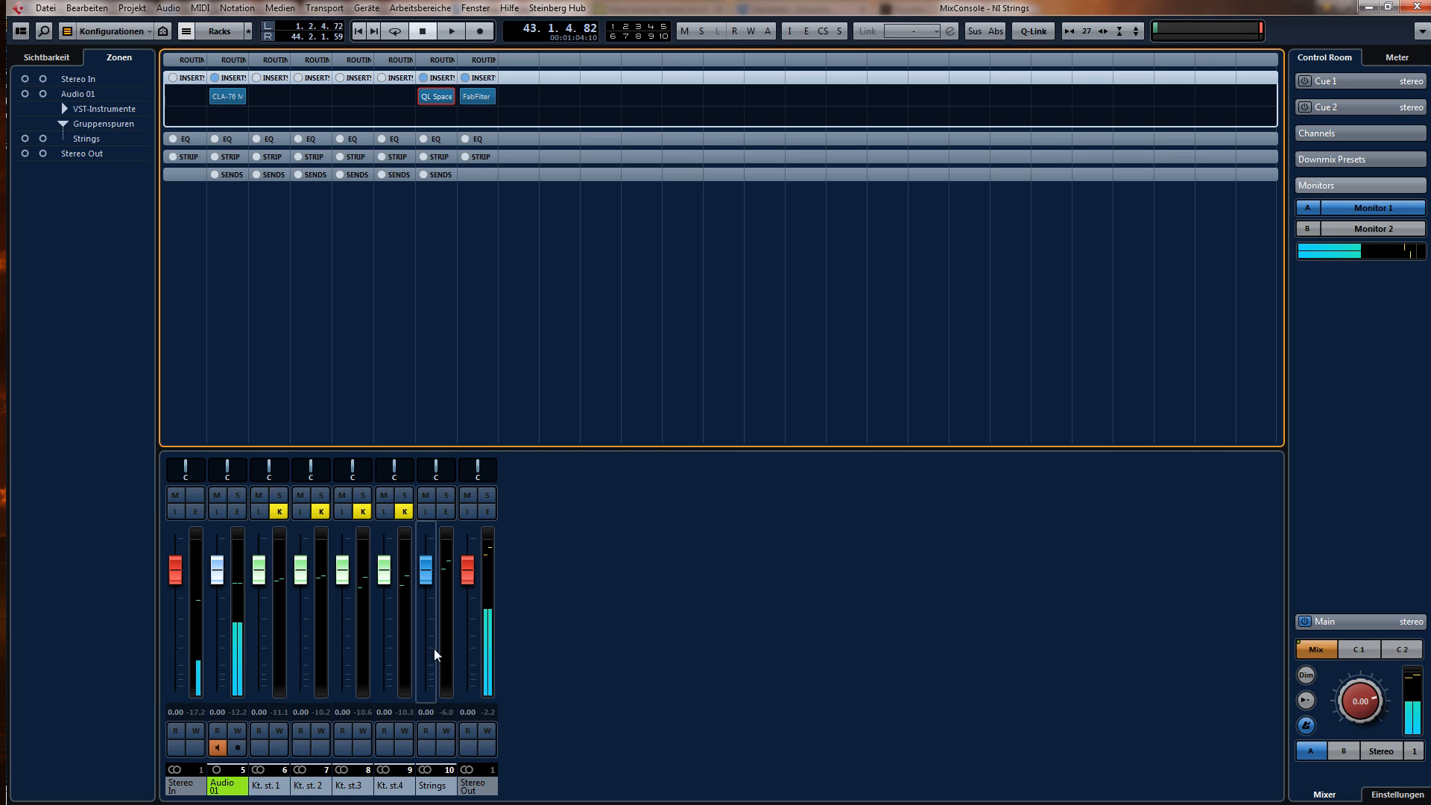
left_click(416, 97)
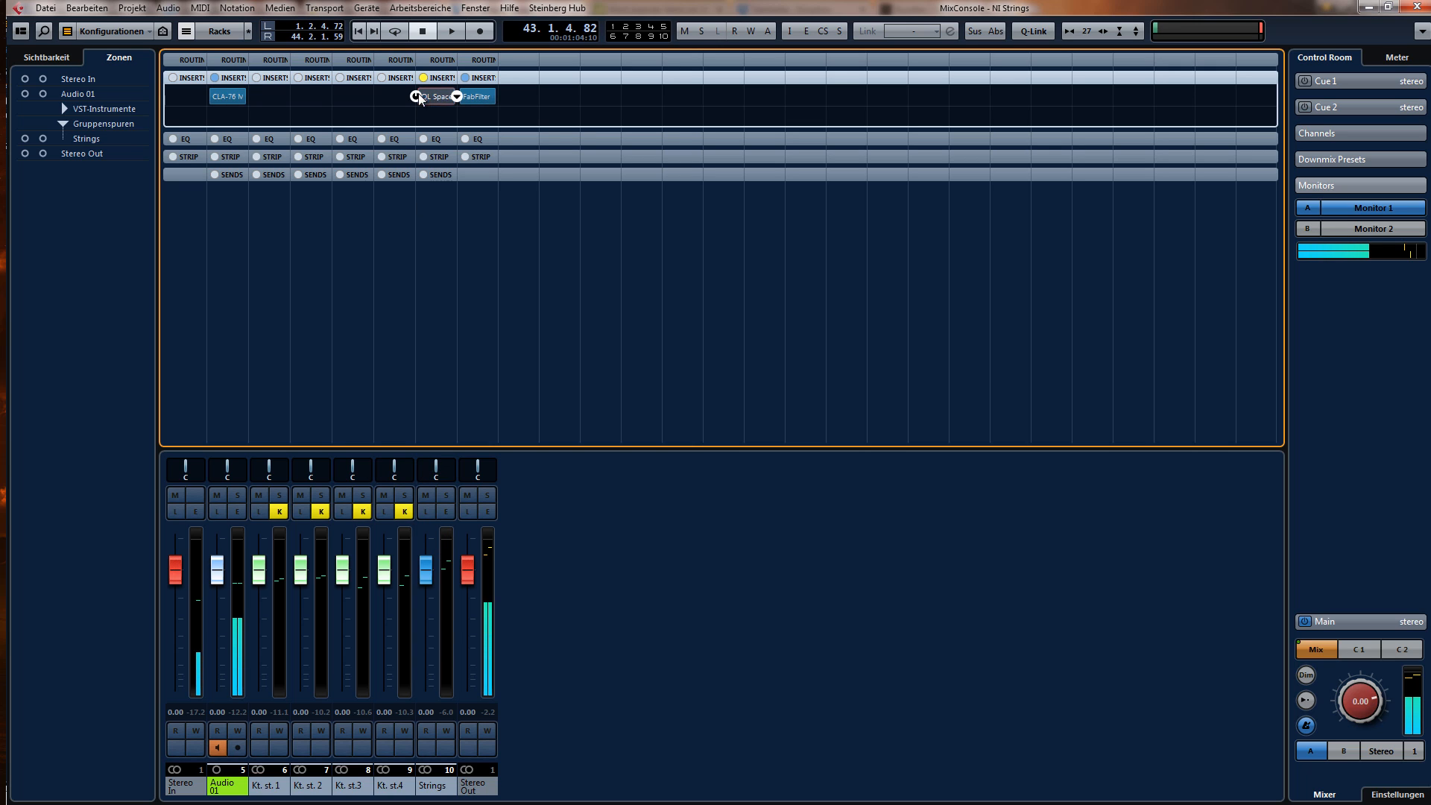
- Collapse the Violins, Violas, Cellos and Basses instruments in the SESS Kontakt instance and close its window
mouse_move(227, 104)
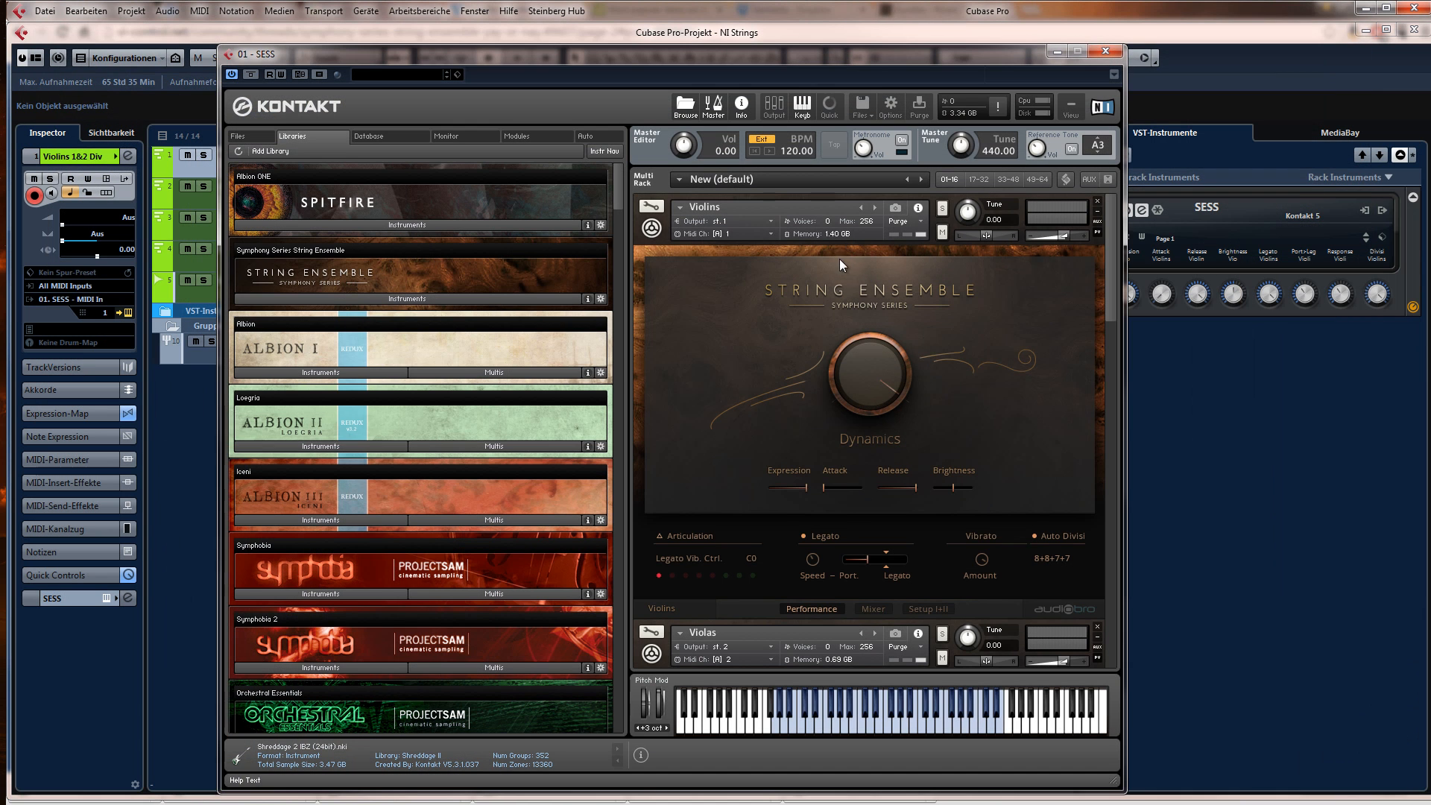
left_click(649, 228)
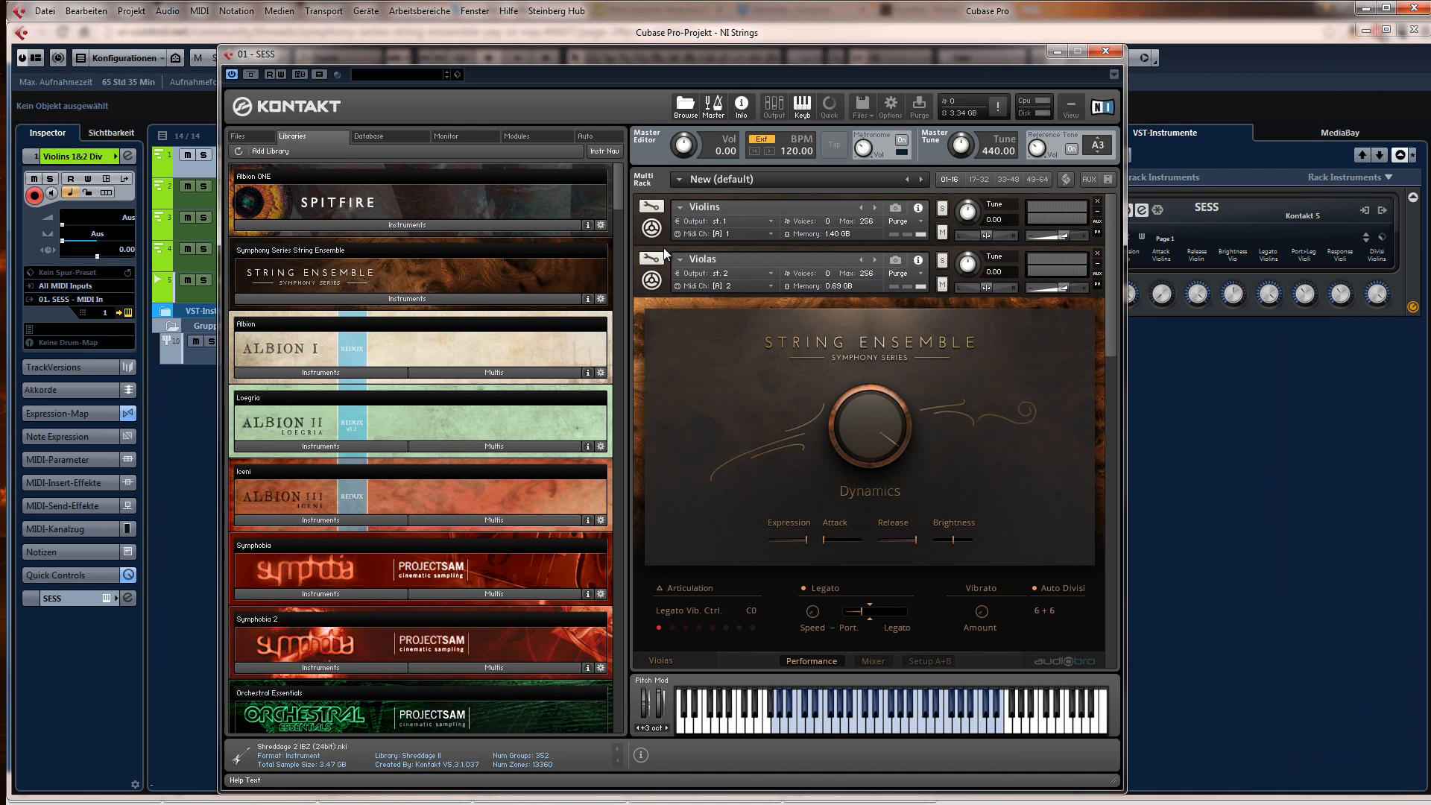
left_click(650, 280)
left_click(651, 332)
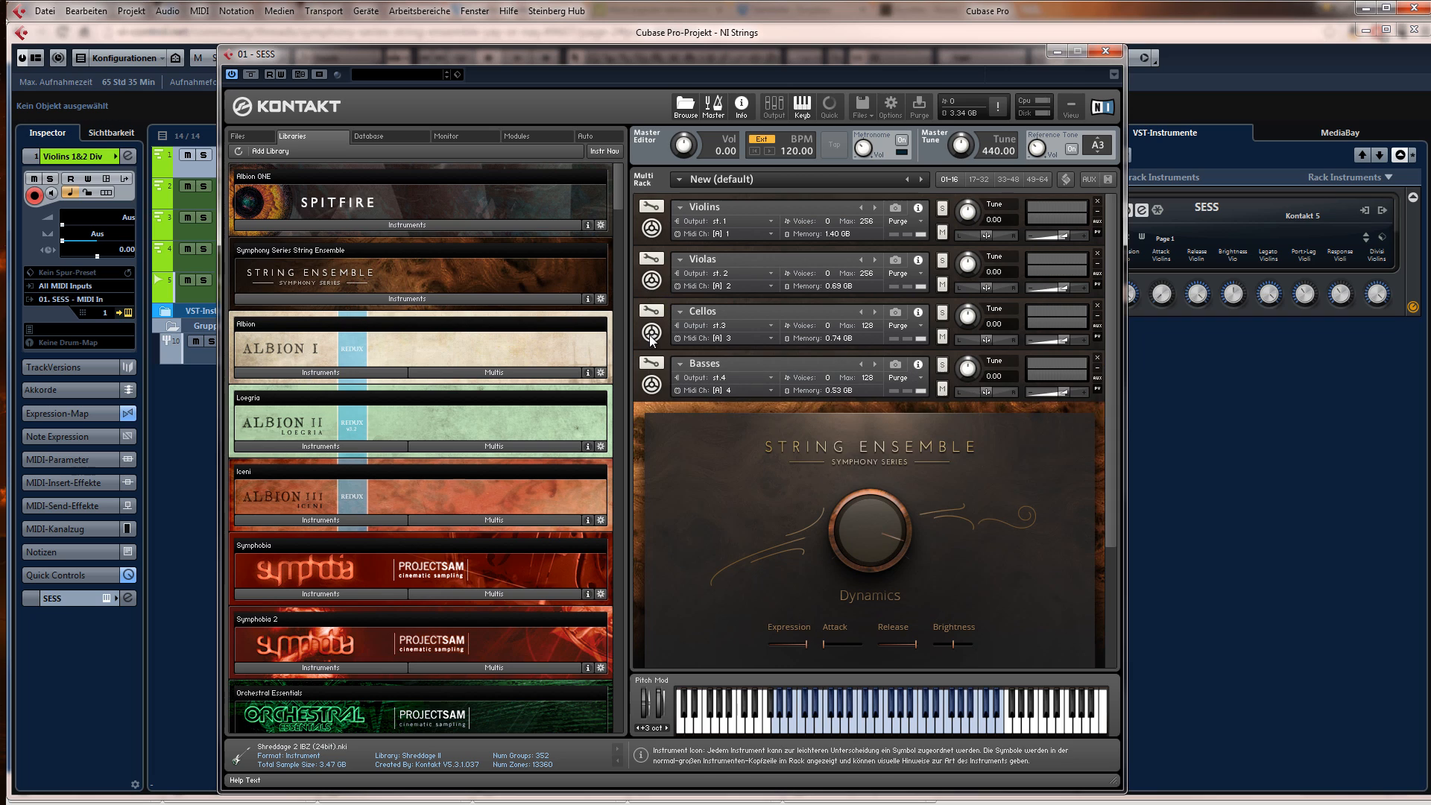
left_click(651, 384)
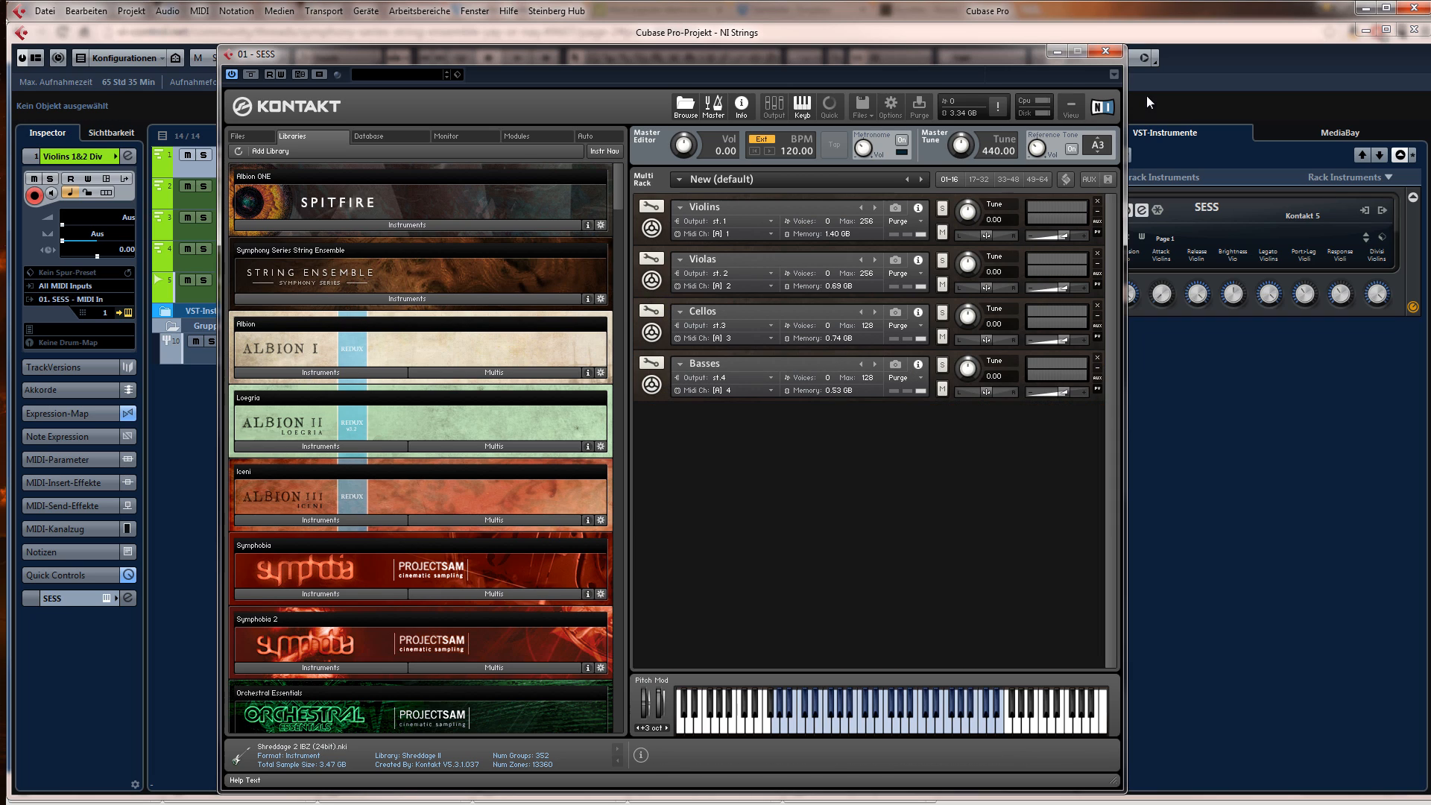
left_click(1103, 54)
- Add Kontakt 5 as a second rack instrument with its own MIDI track, and place the track below Basses Divisi
left_click(1338, 177)
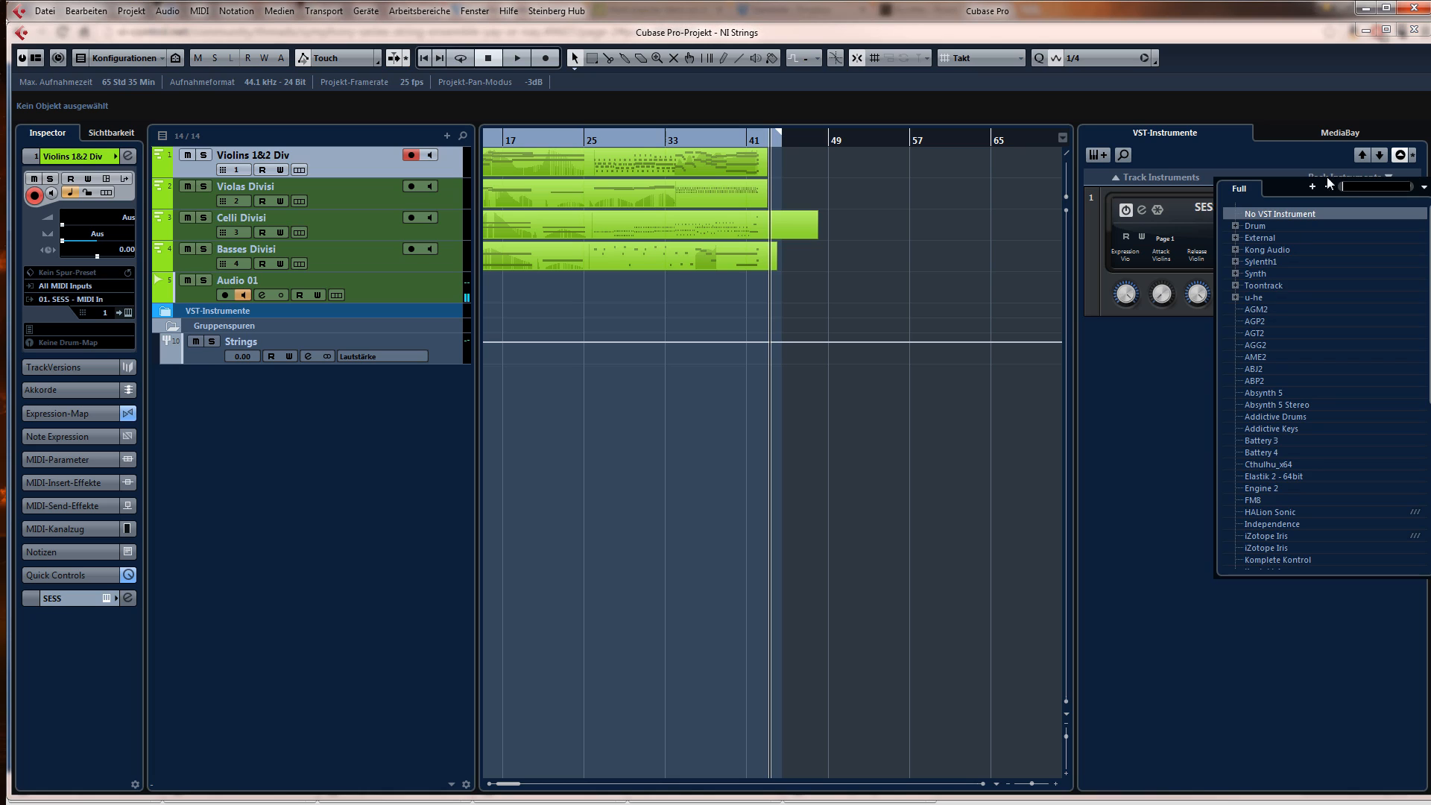
scroll(1294, 485, "down", 4)
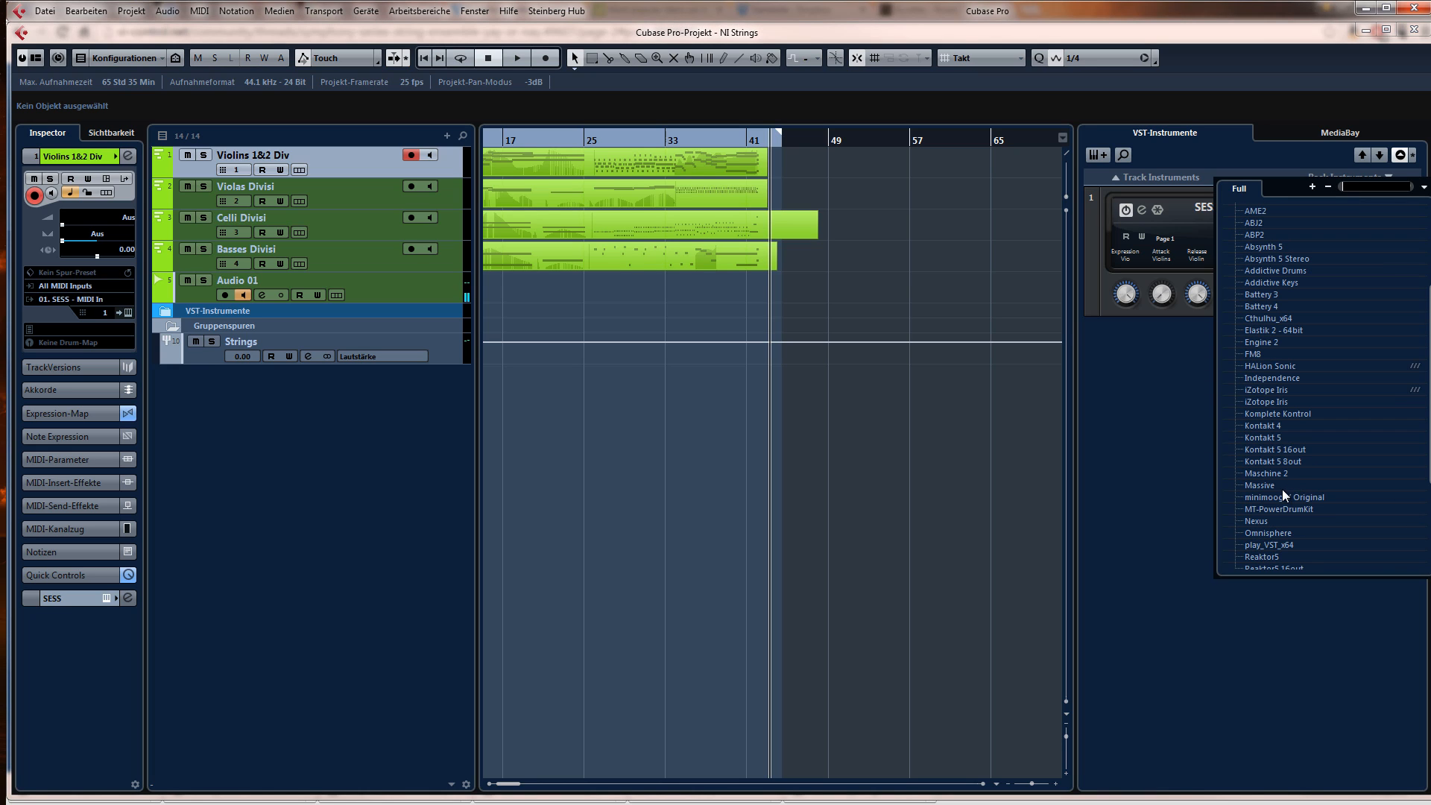
scroll(1266, 498, "down", 2)
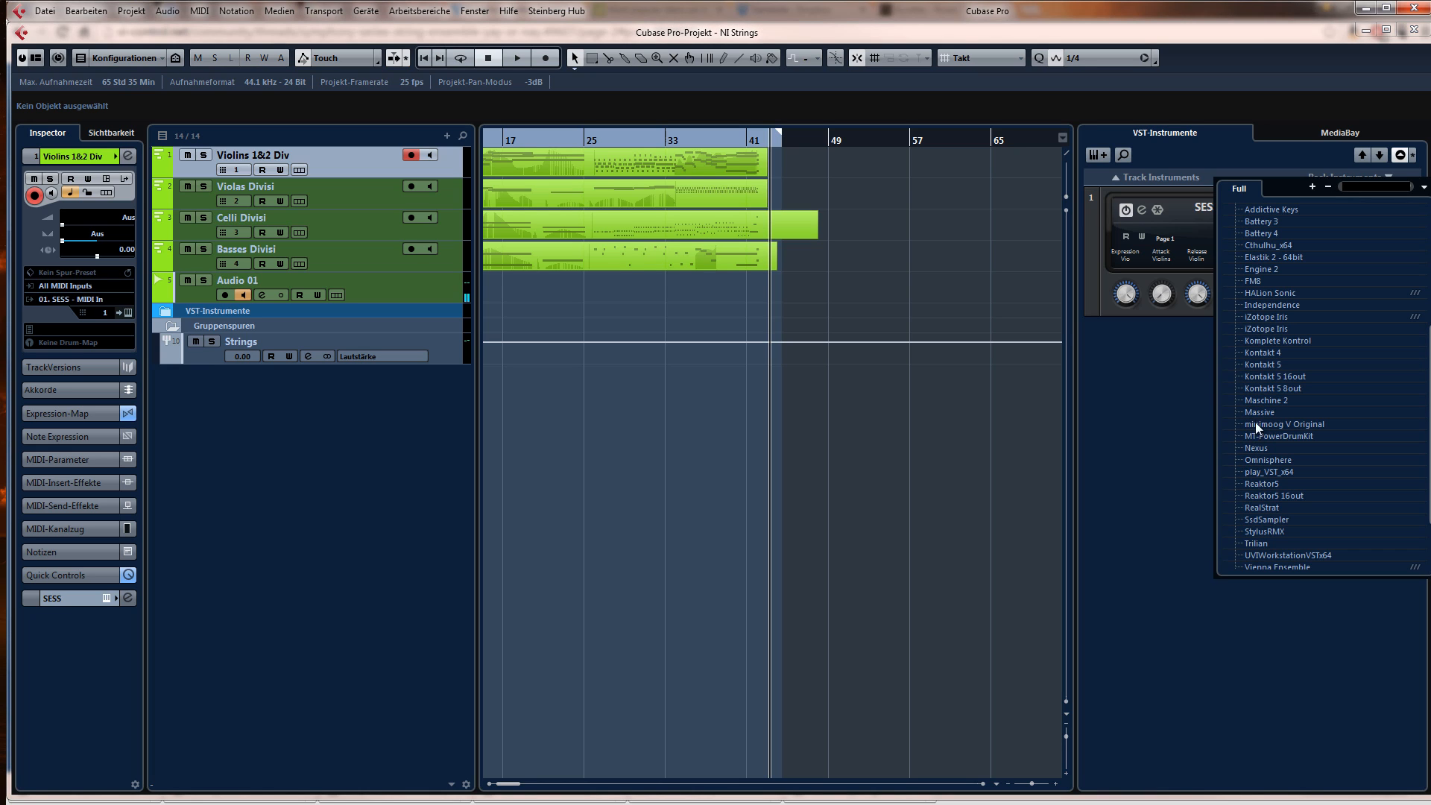
left_click(1266, 365)
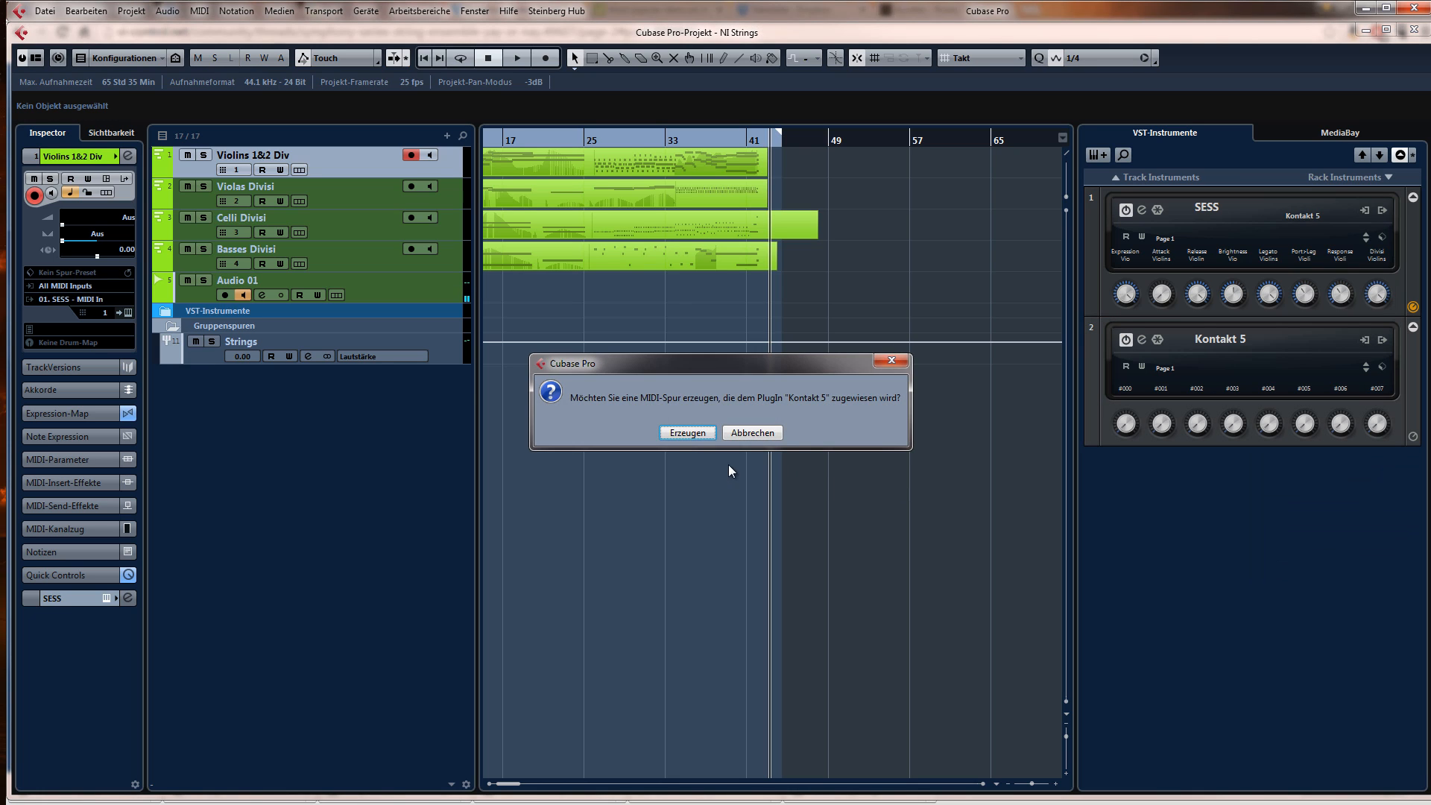
left_click(676, 435)
left_click_drag(337, 196, 330, 290)
- Open the new Kontakt 5, load Violins.nki from the Symphony Series String Ensemble, and shift the on-screen keyboard to +2 octaves
left_click(127, 312)
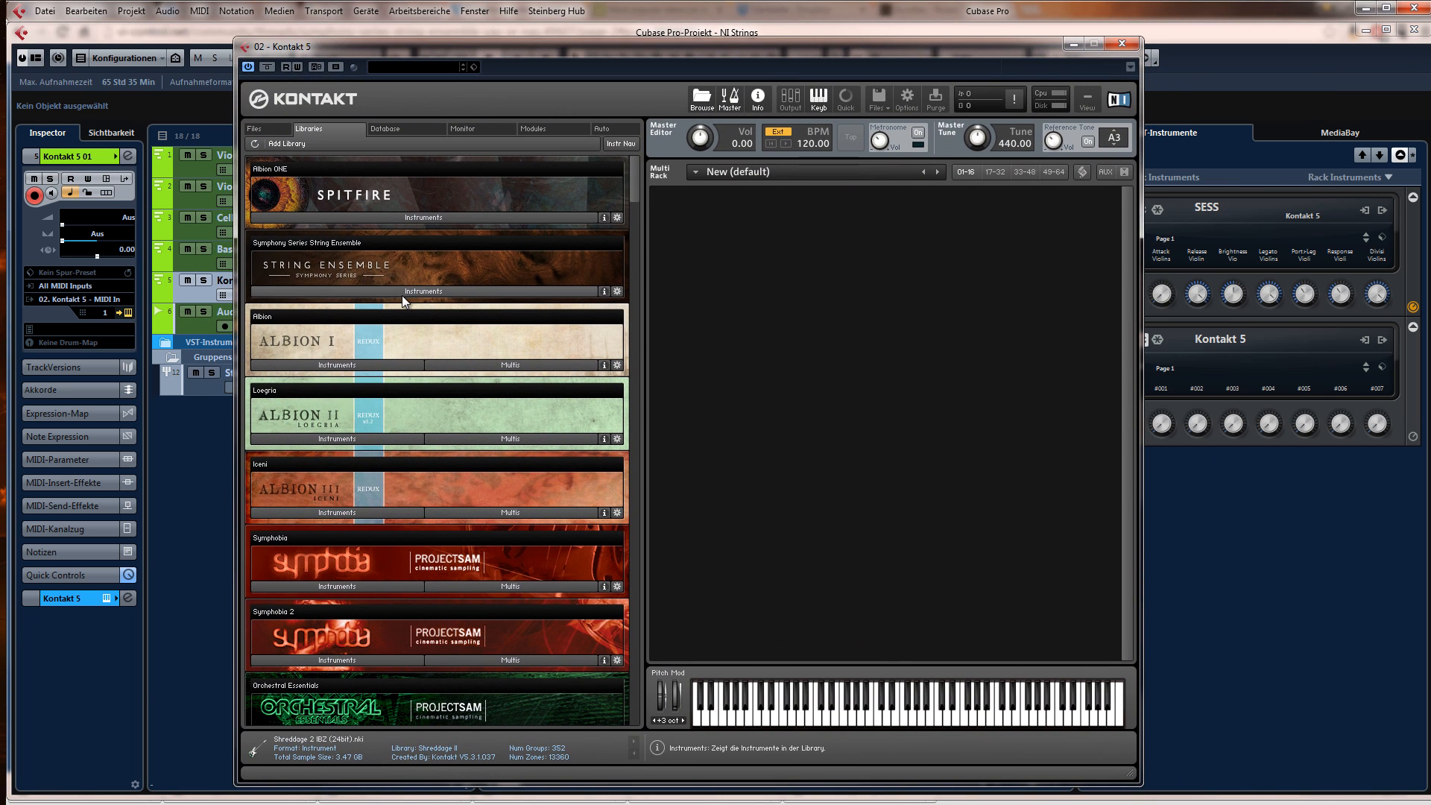
left_click(522, 291)
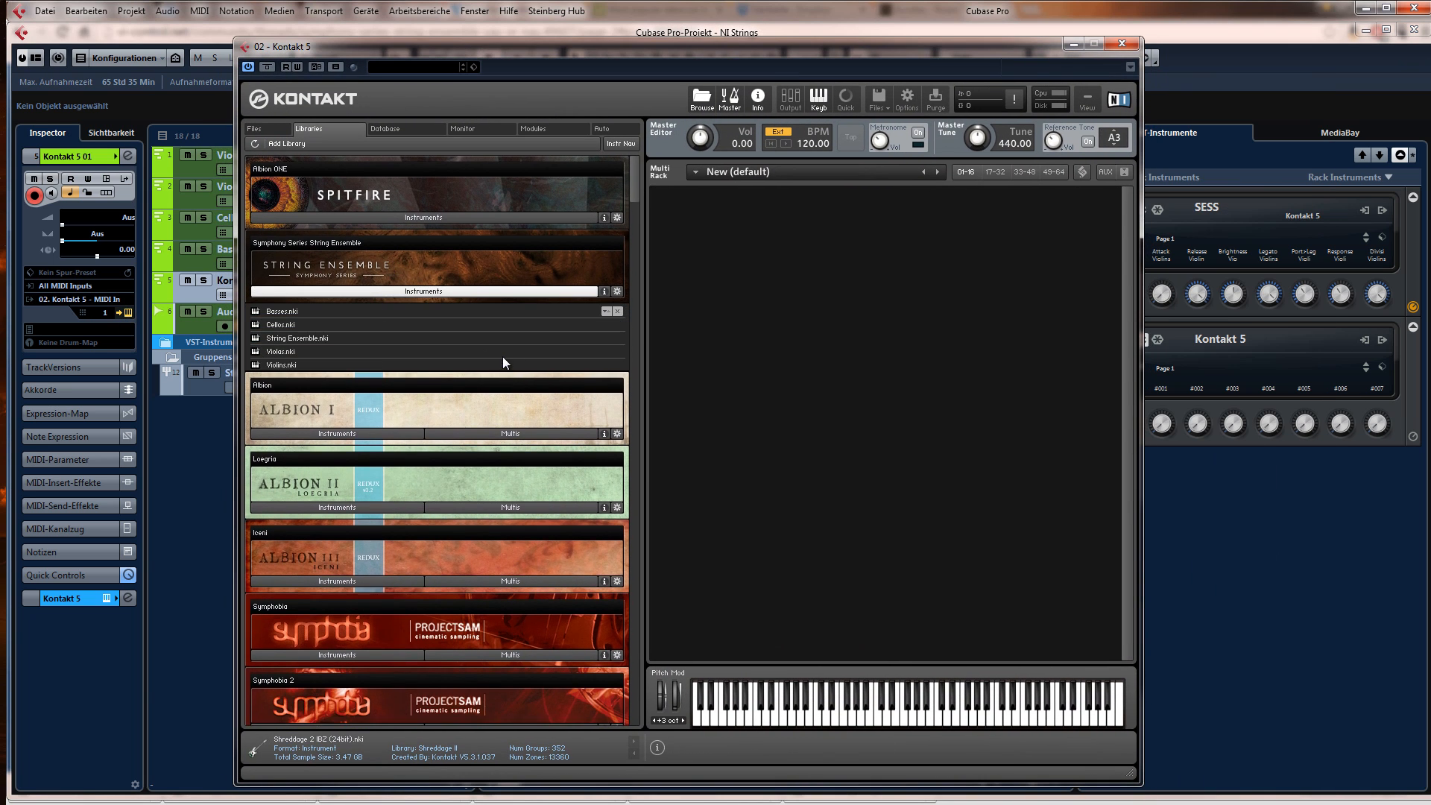
left_click(292, 364)
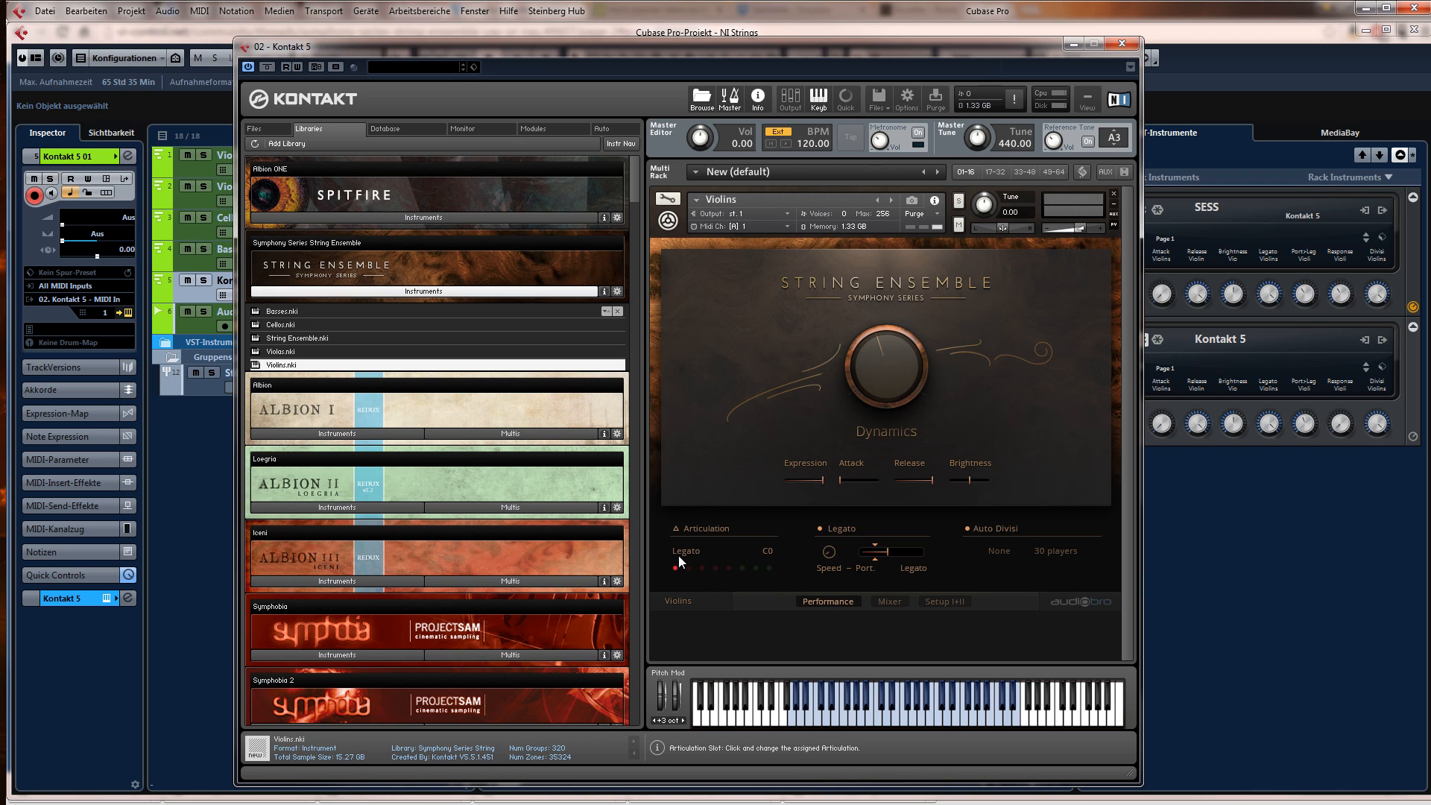
left_click(654, 719)
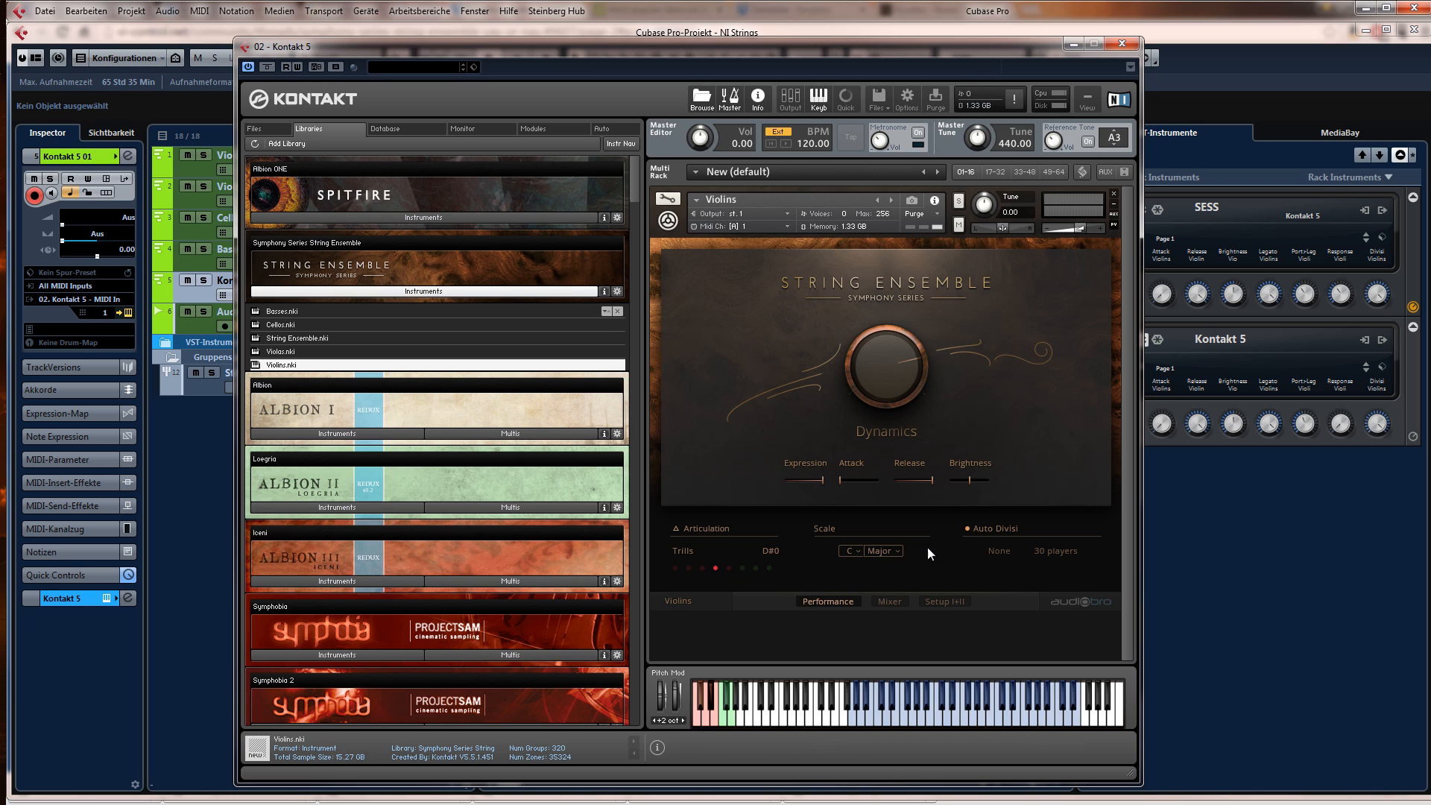
right_click(852, 550)
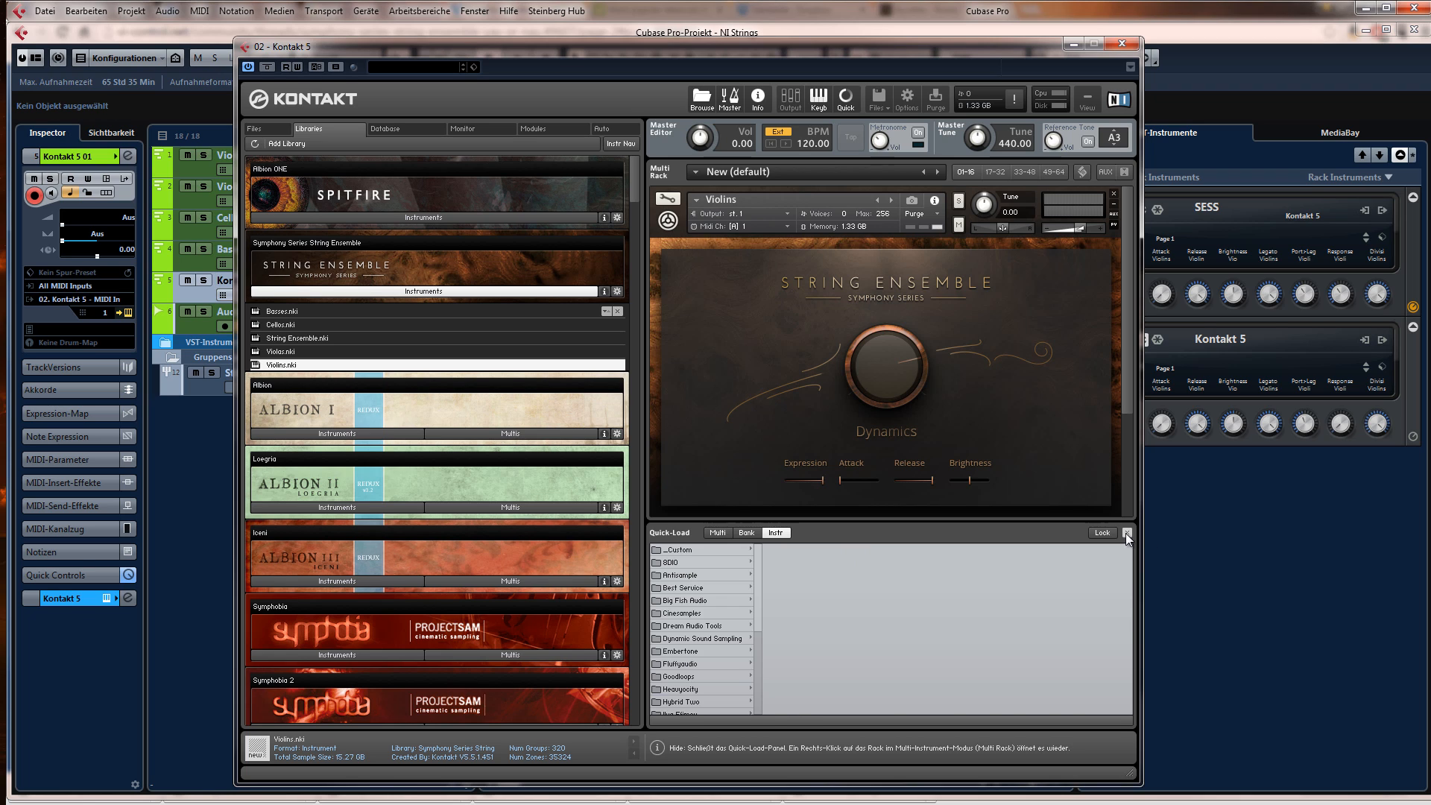
left_click(1126, 533)
right_click(852, 554)
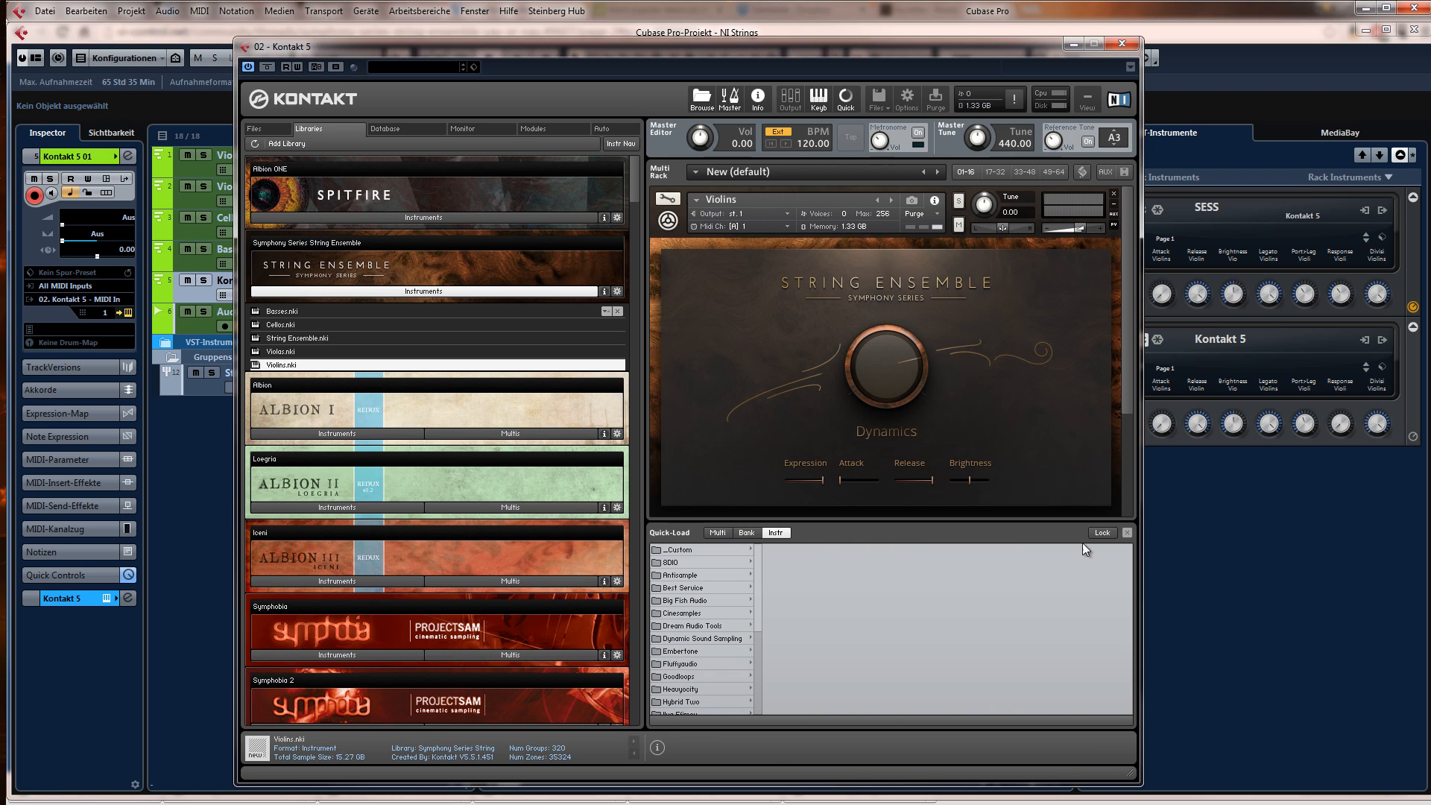
left_click(1126, 533)
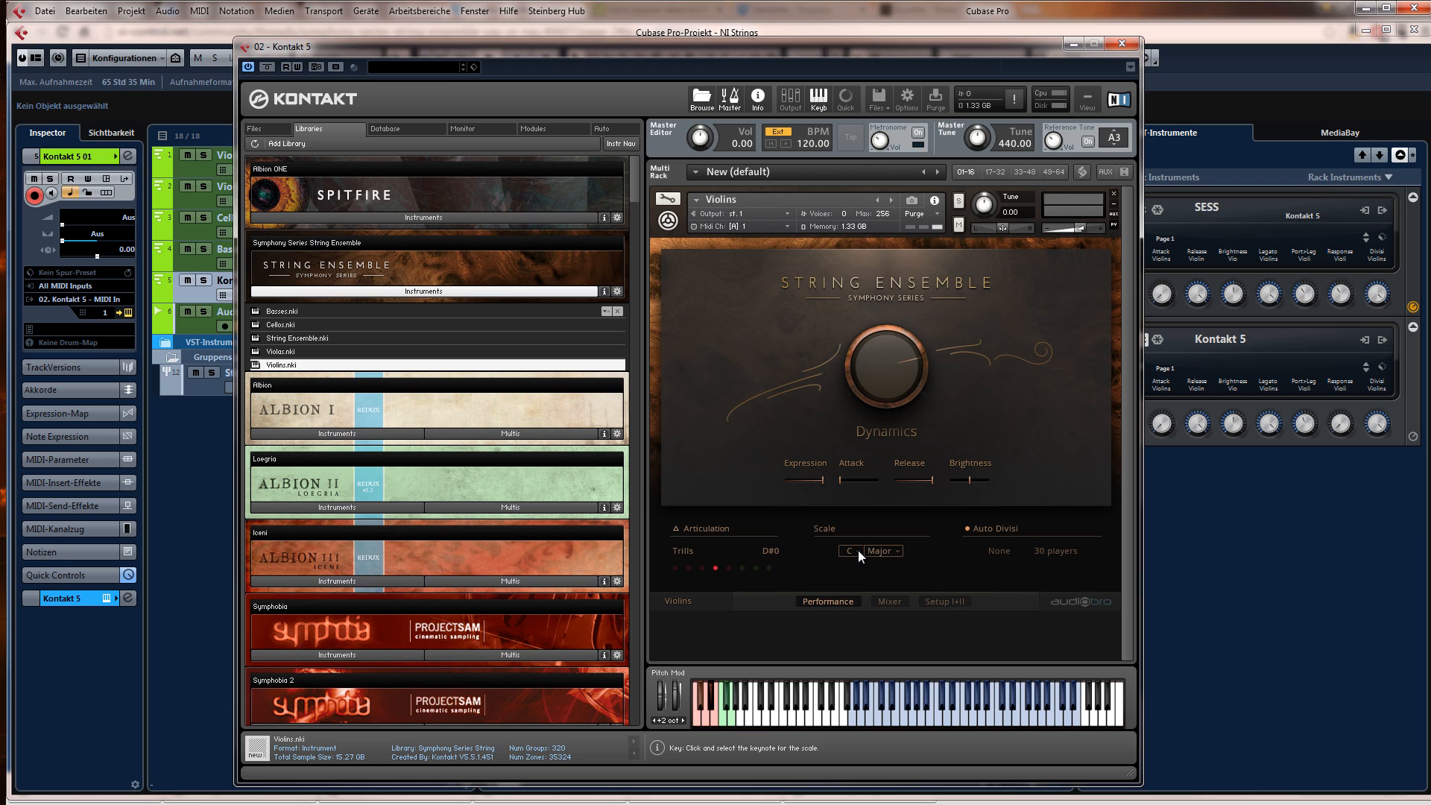
- View the scale key choices of the Trills articulation, then try the C Minor and D# Major scales
left_click(852, 552)
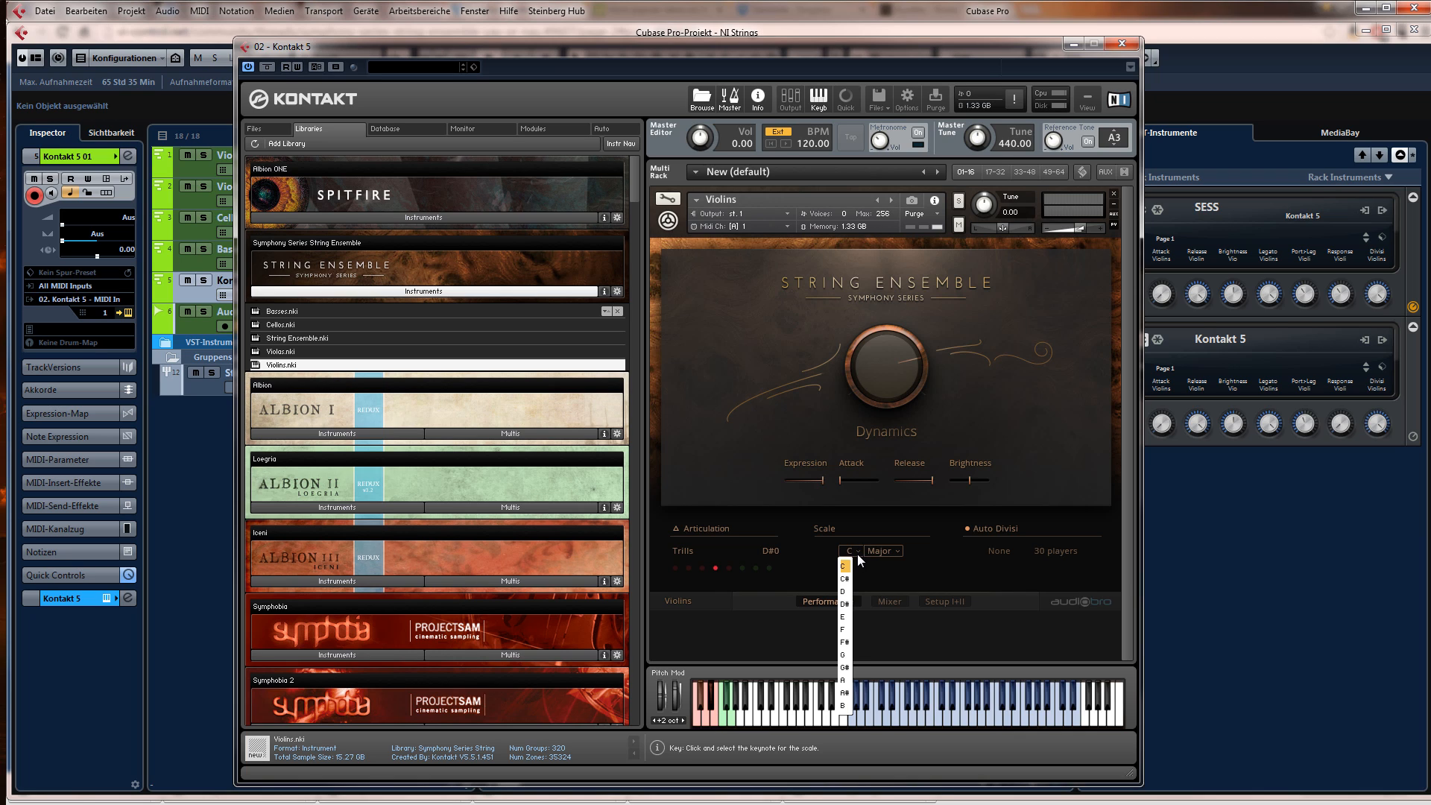
left_click(825, 559)
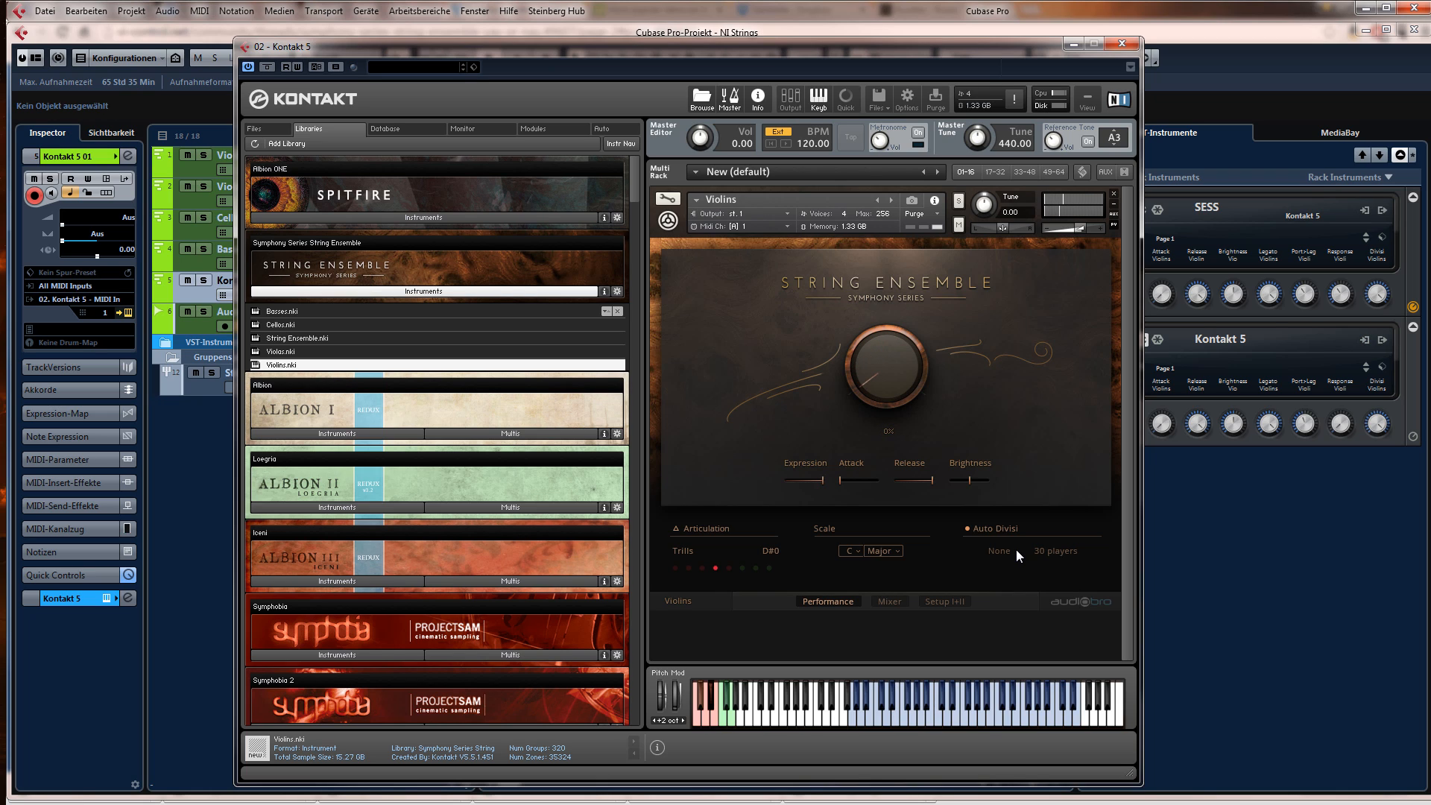
left_click(877, 554)
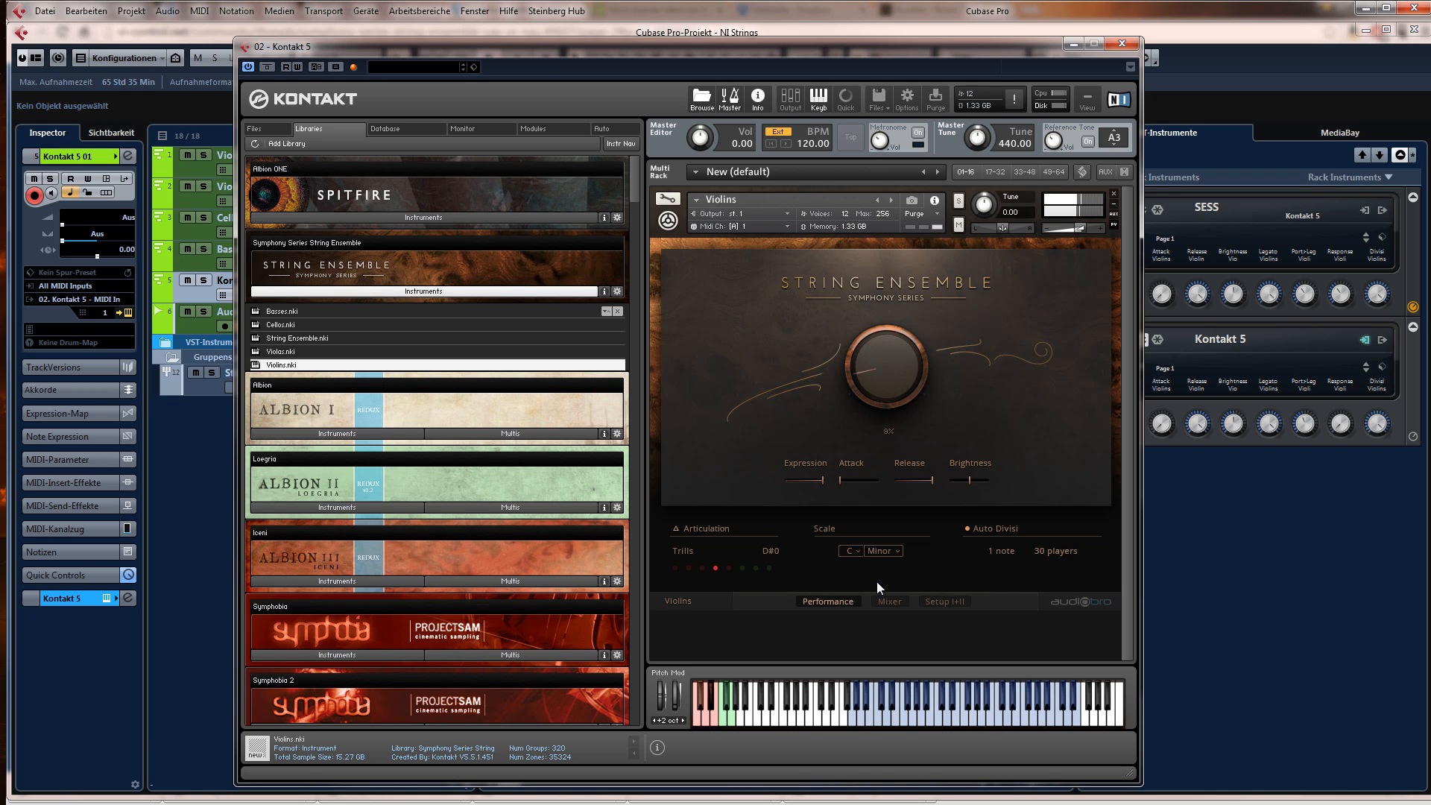
left_click(883, 552)
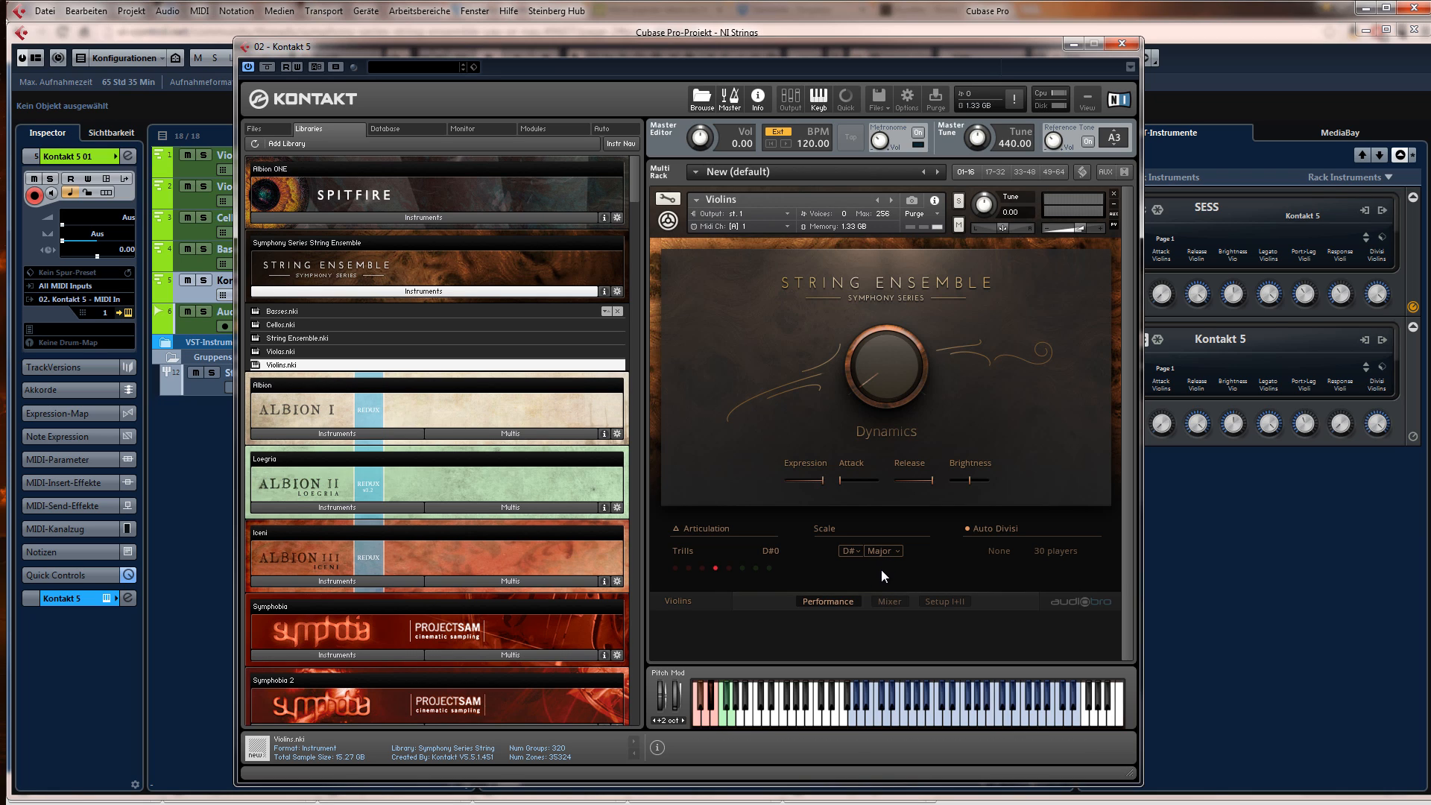
- Set the Trills scale key to C, try it as Major, and change the scale type to Minor
left_click(849, 552)
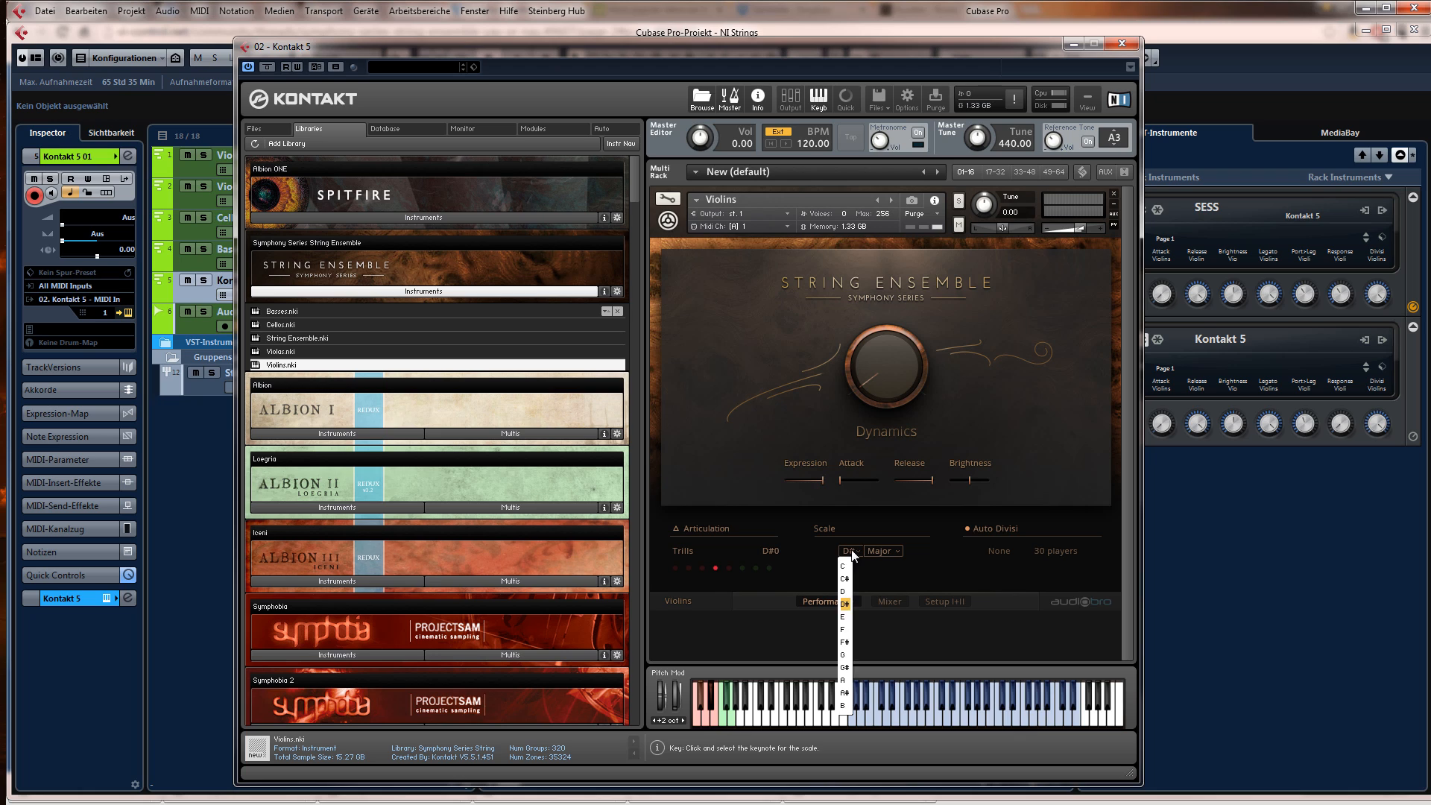
left_click(844, 567)
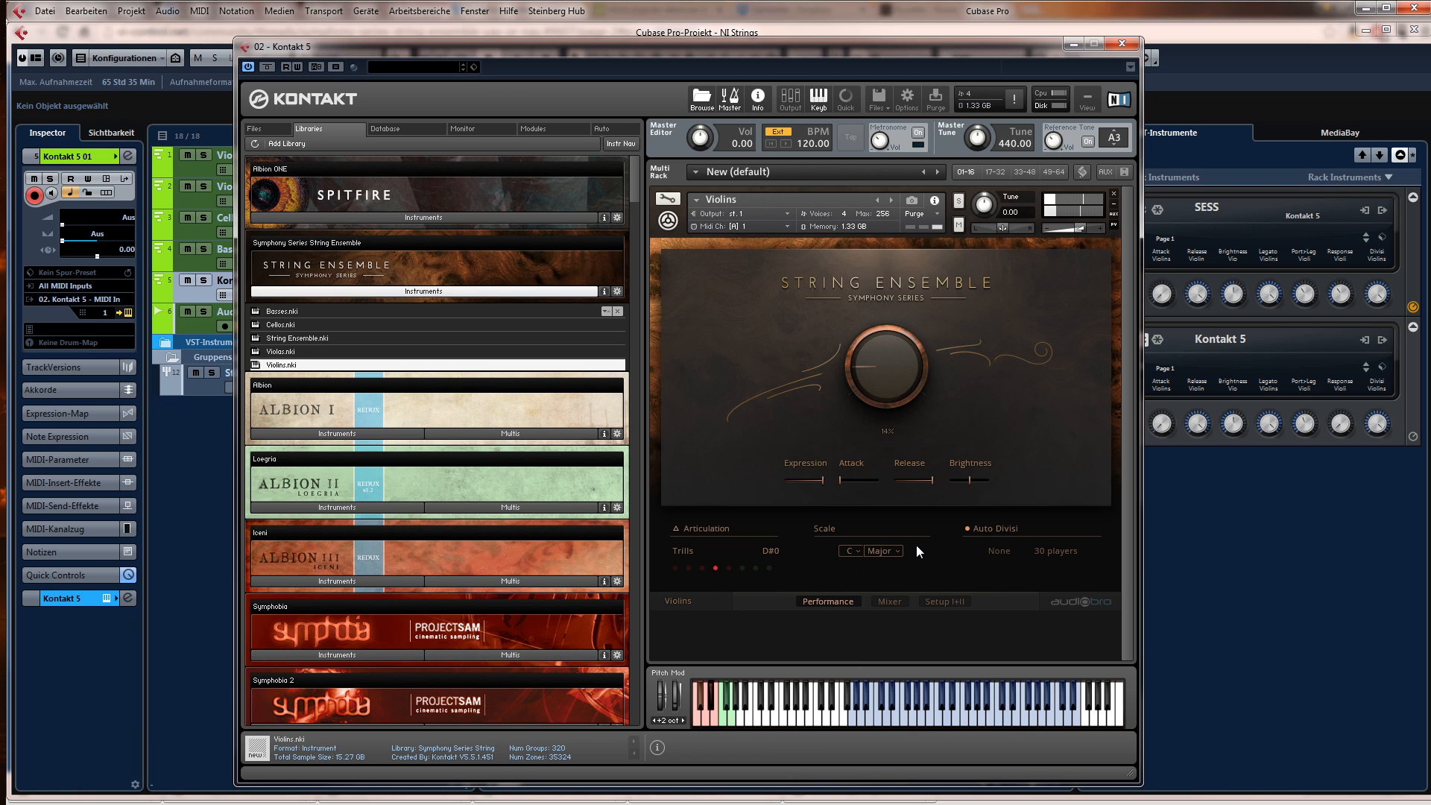
left_click(881, 551)
left_click(879, 579)
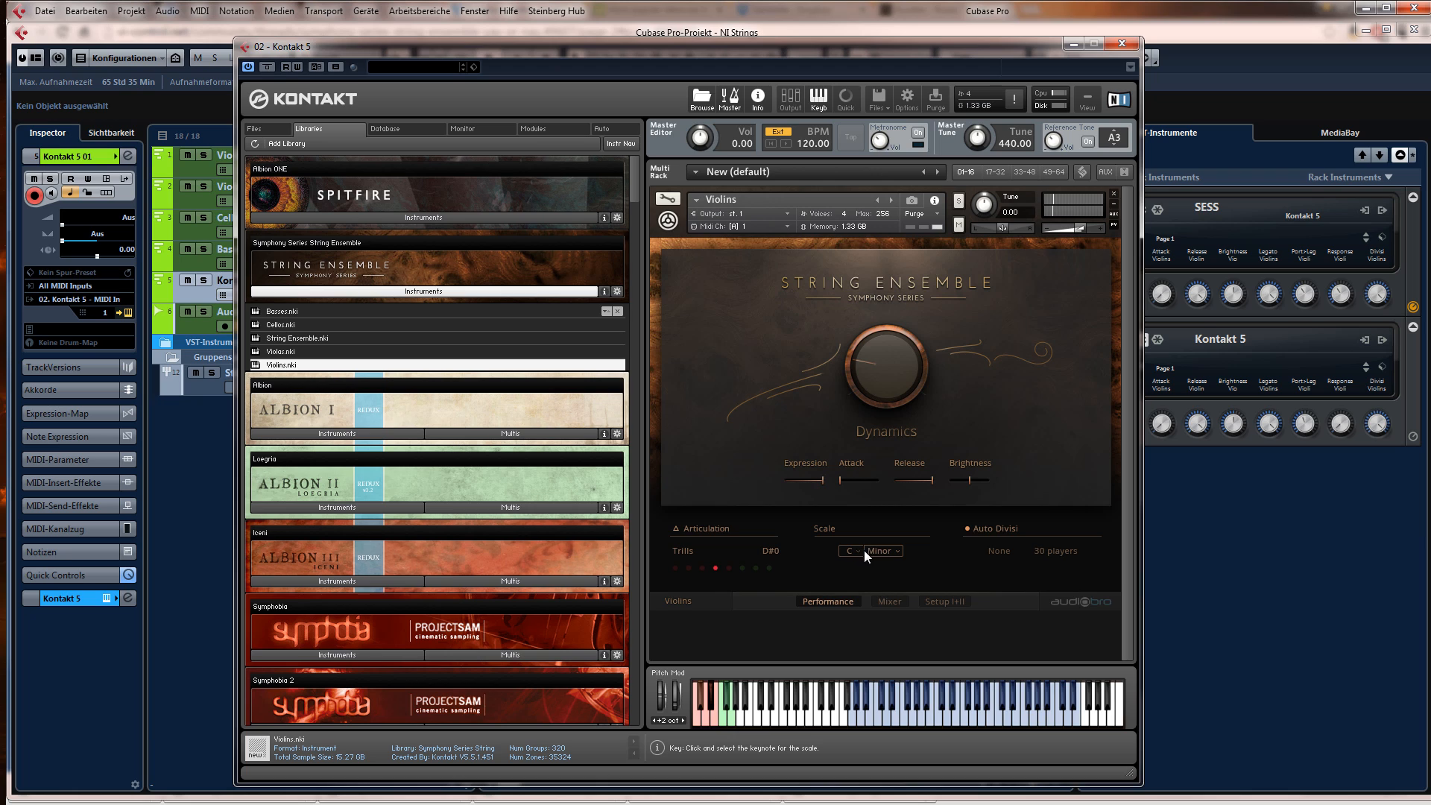
- Review the available scale types and keys for the Trills articulation without choosing another one
left_click(886, 551)
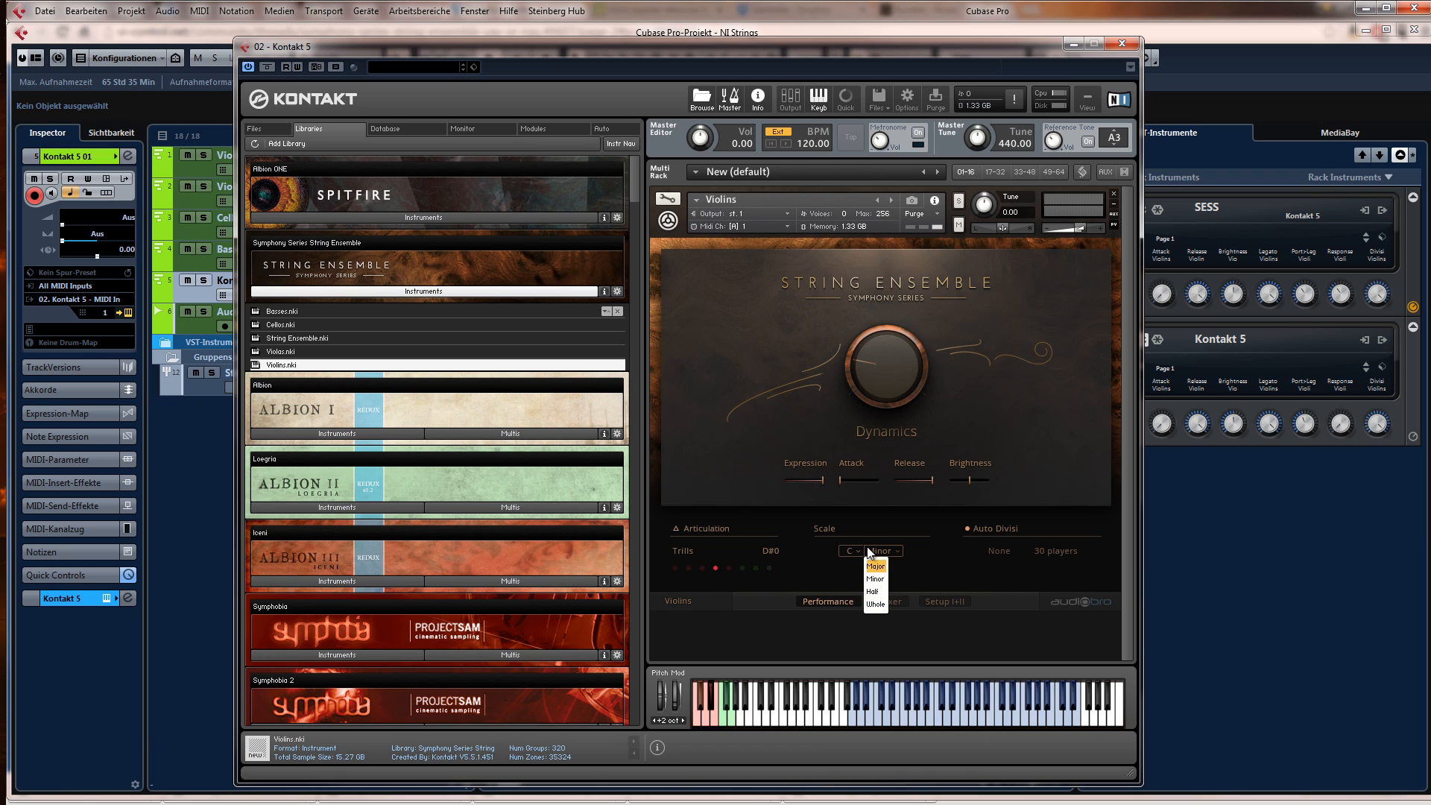
left_click(888, 552)
left_click(851, 553)
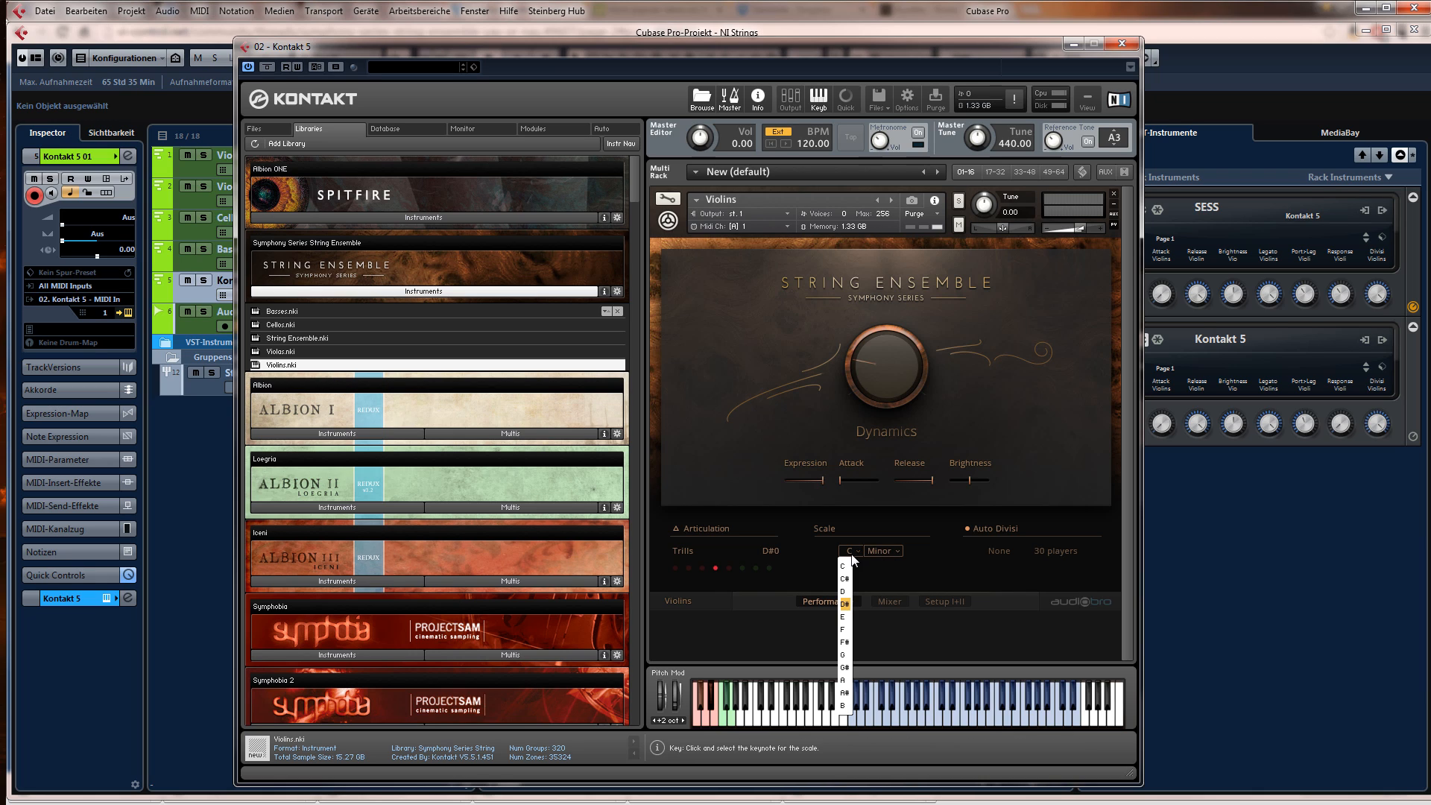
left_click(851, 526)
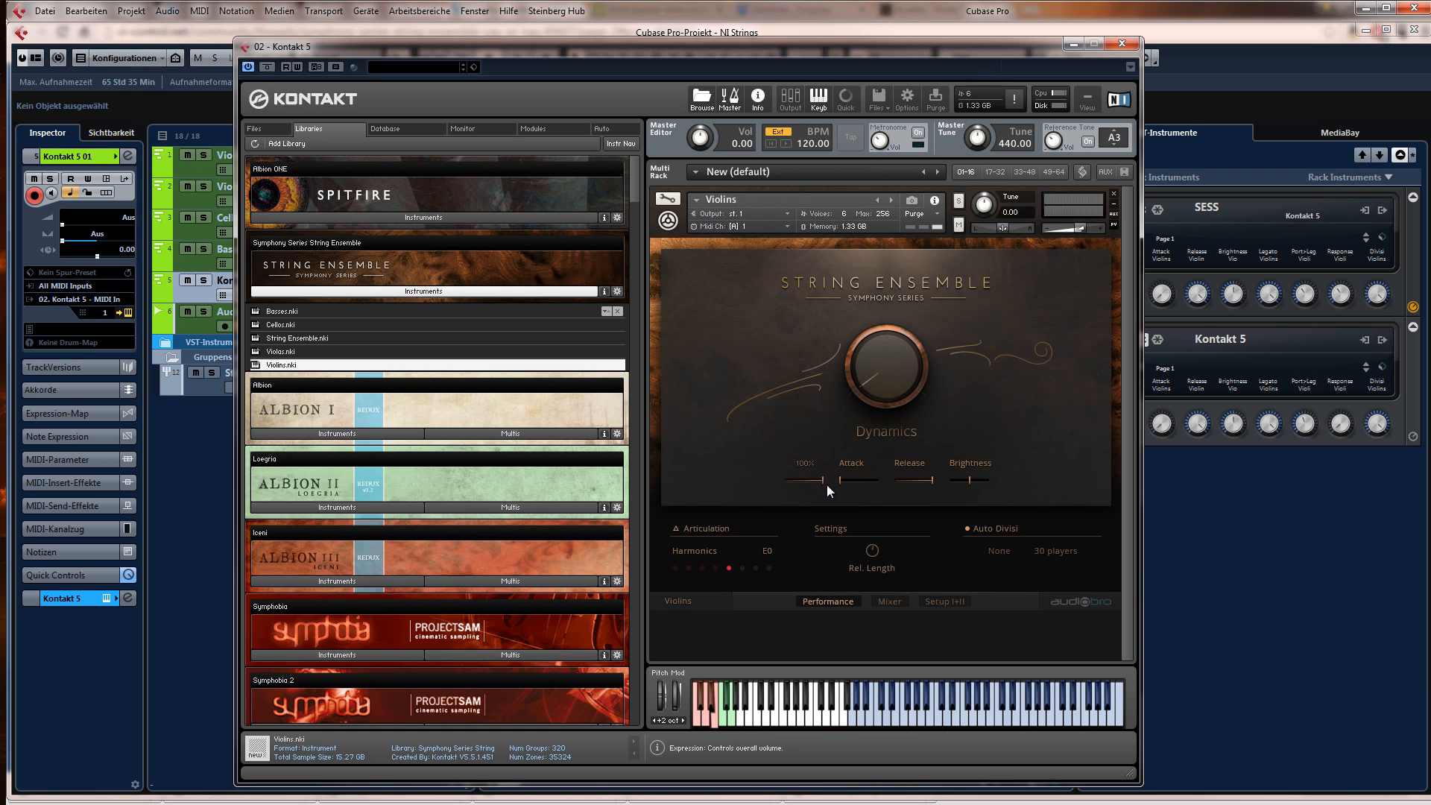
- Raise the Dynamics and lower the Expression to about half on the Harmonics articulation, then switch to Legato
left_click_drag(868, 375, 883, 291)
left_click_drag(804, 484, 759, 481)
left_click(675, 567)
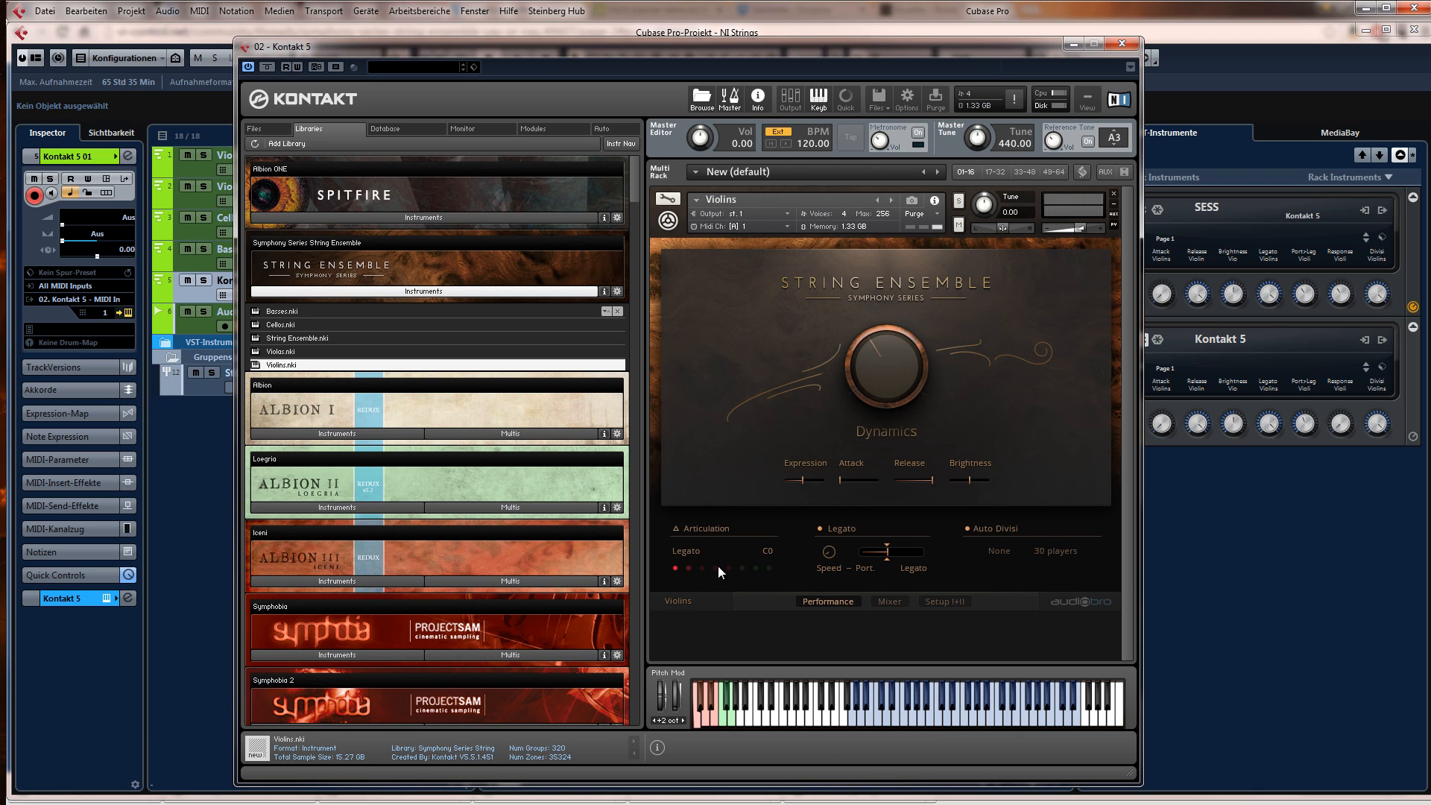
- Switch to the Trills articulation and on to Harmonics, and raise the Expression to its maximum
left_click(714, 567)
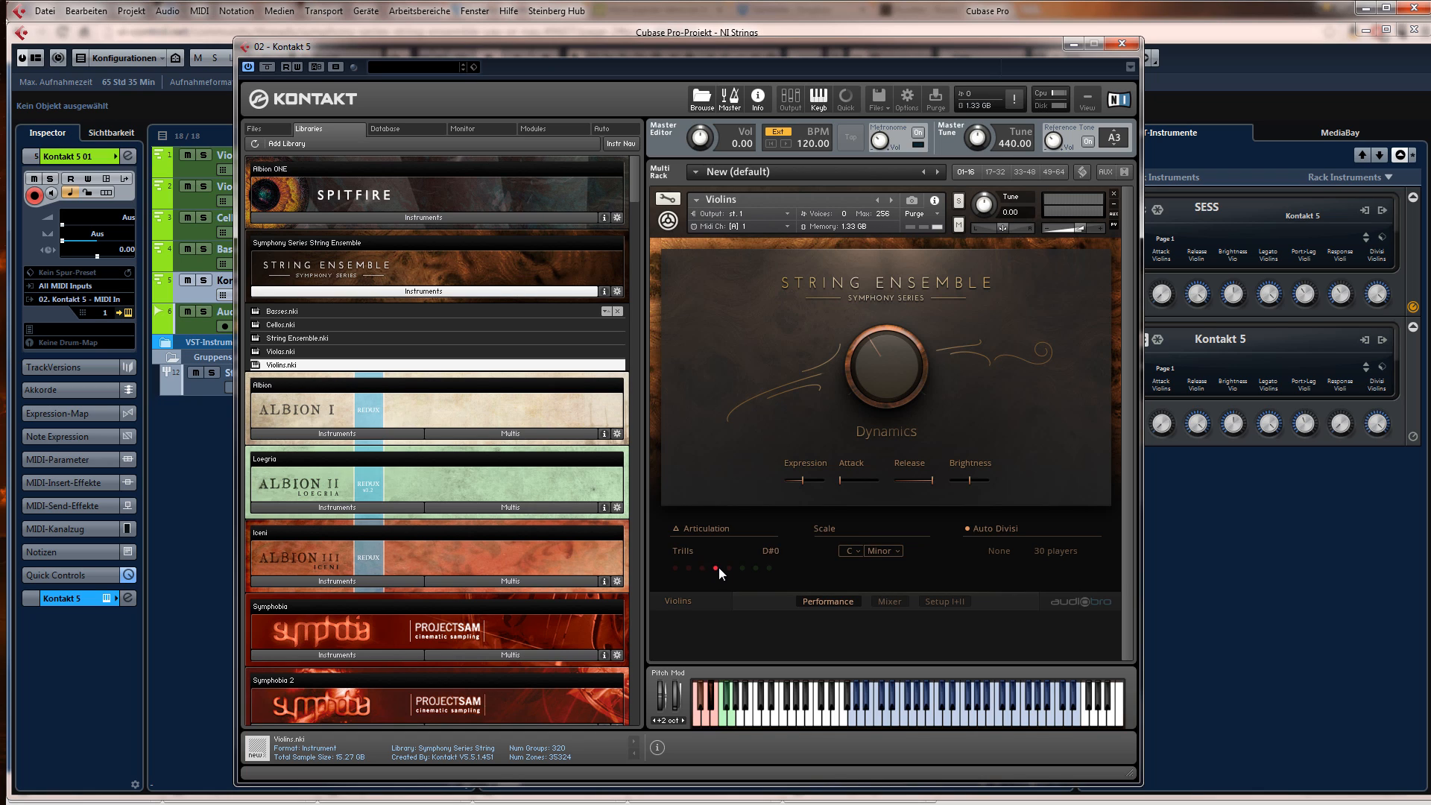
left_click(729, 568)
left_click_drag(802, 486, 892, 477)
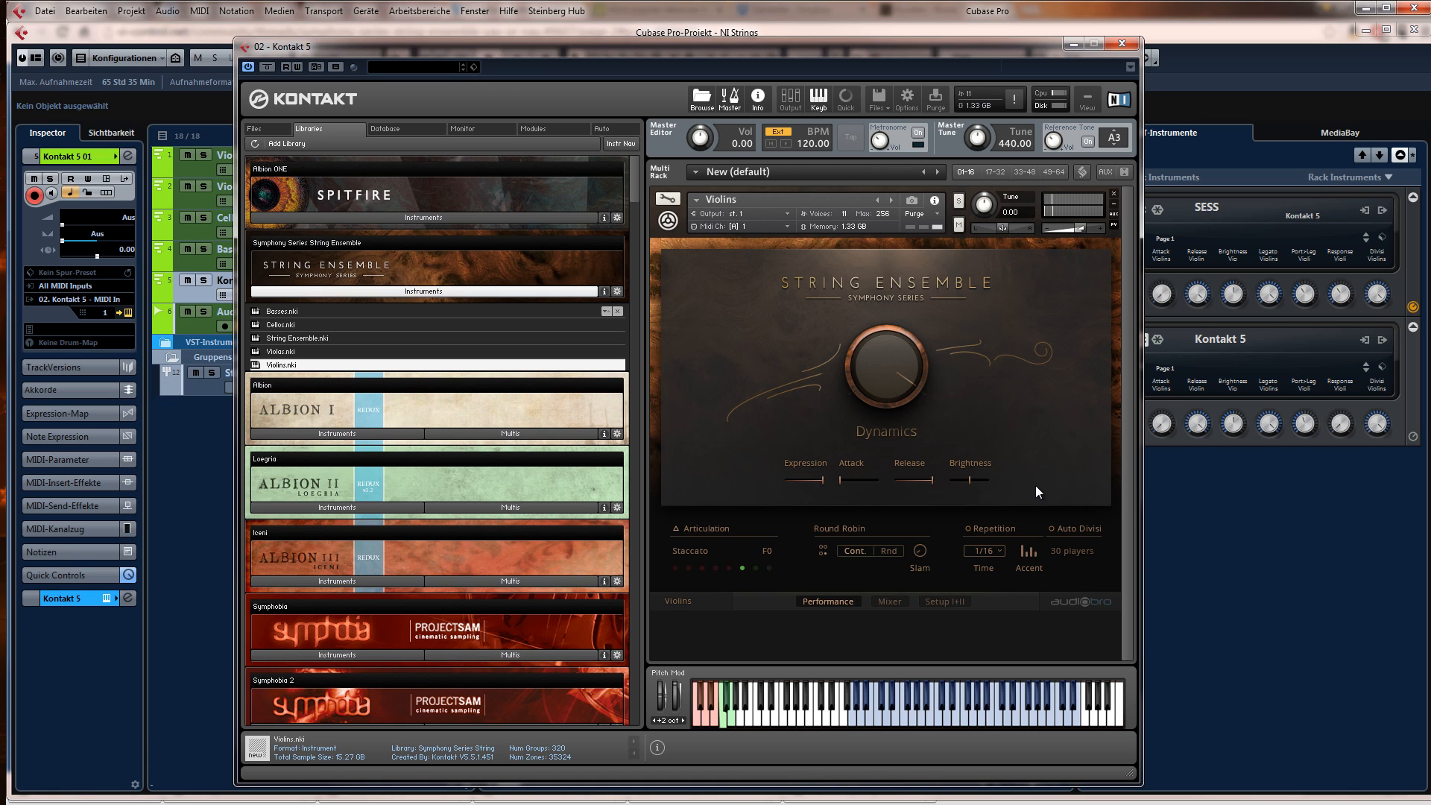
- Turn on Repetition for the Staccato articulation of the Violins
left_click(969, 528)
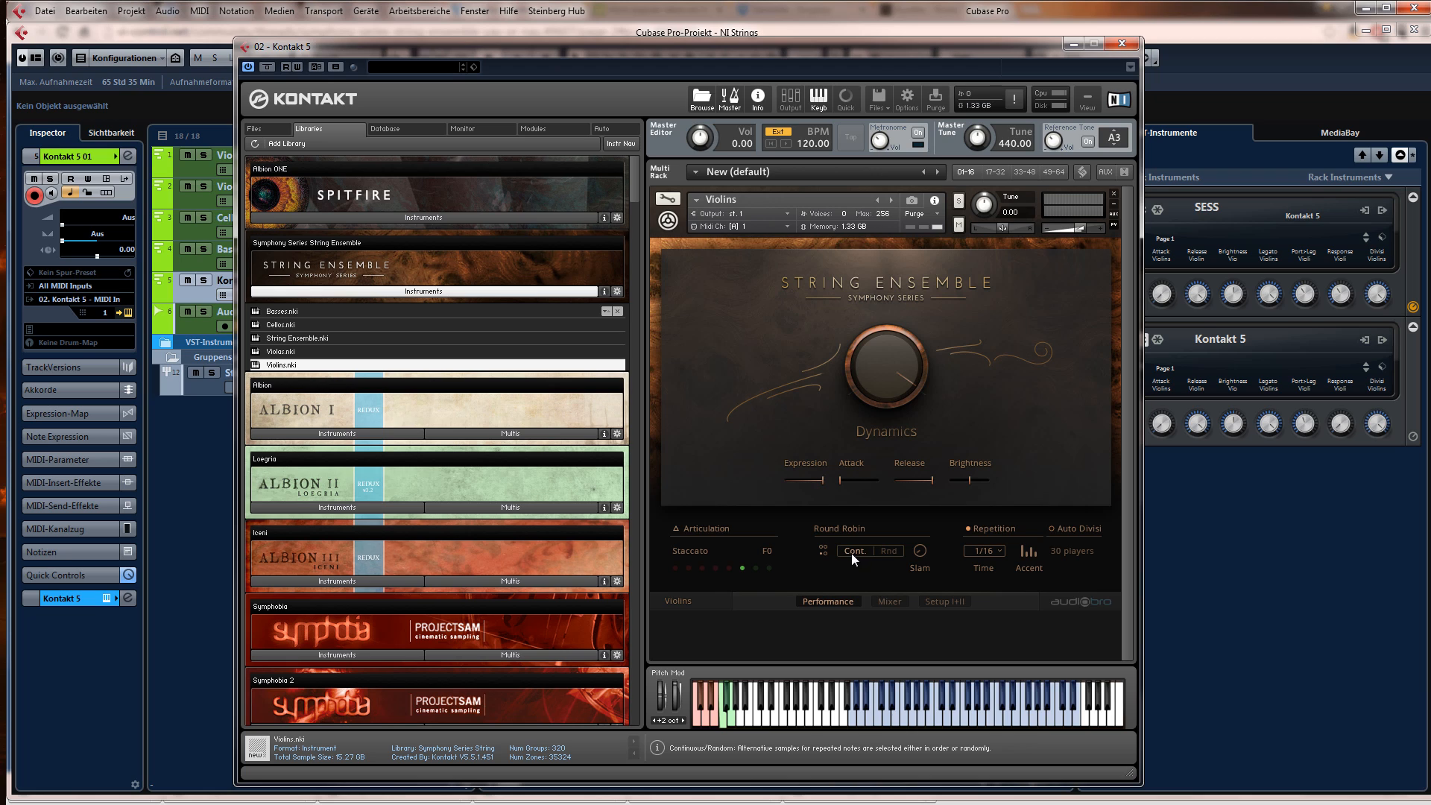
- Set the Staccato round robin to random and turn on Auto Divisi
left_click(890, 552)
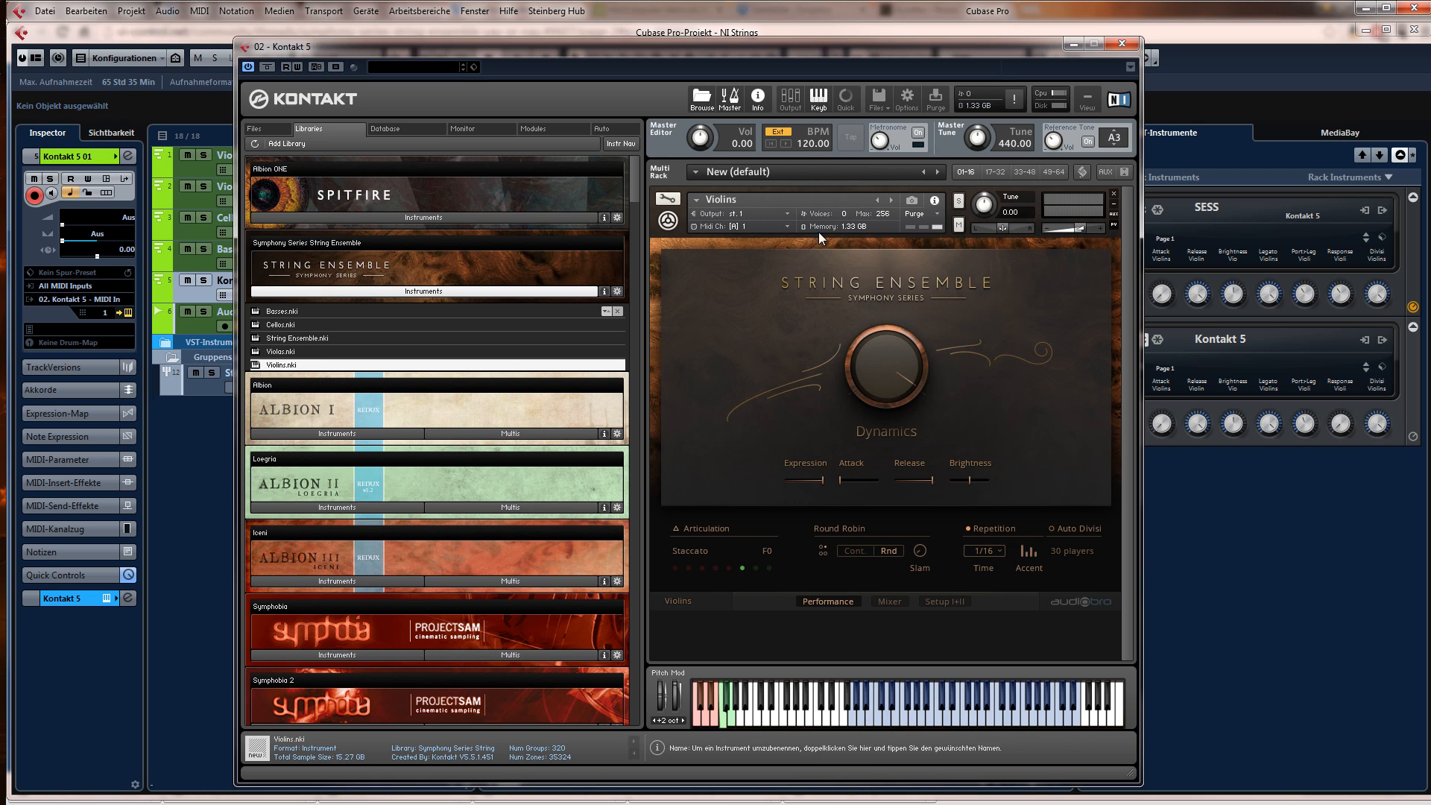
left_click(1052, 527)
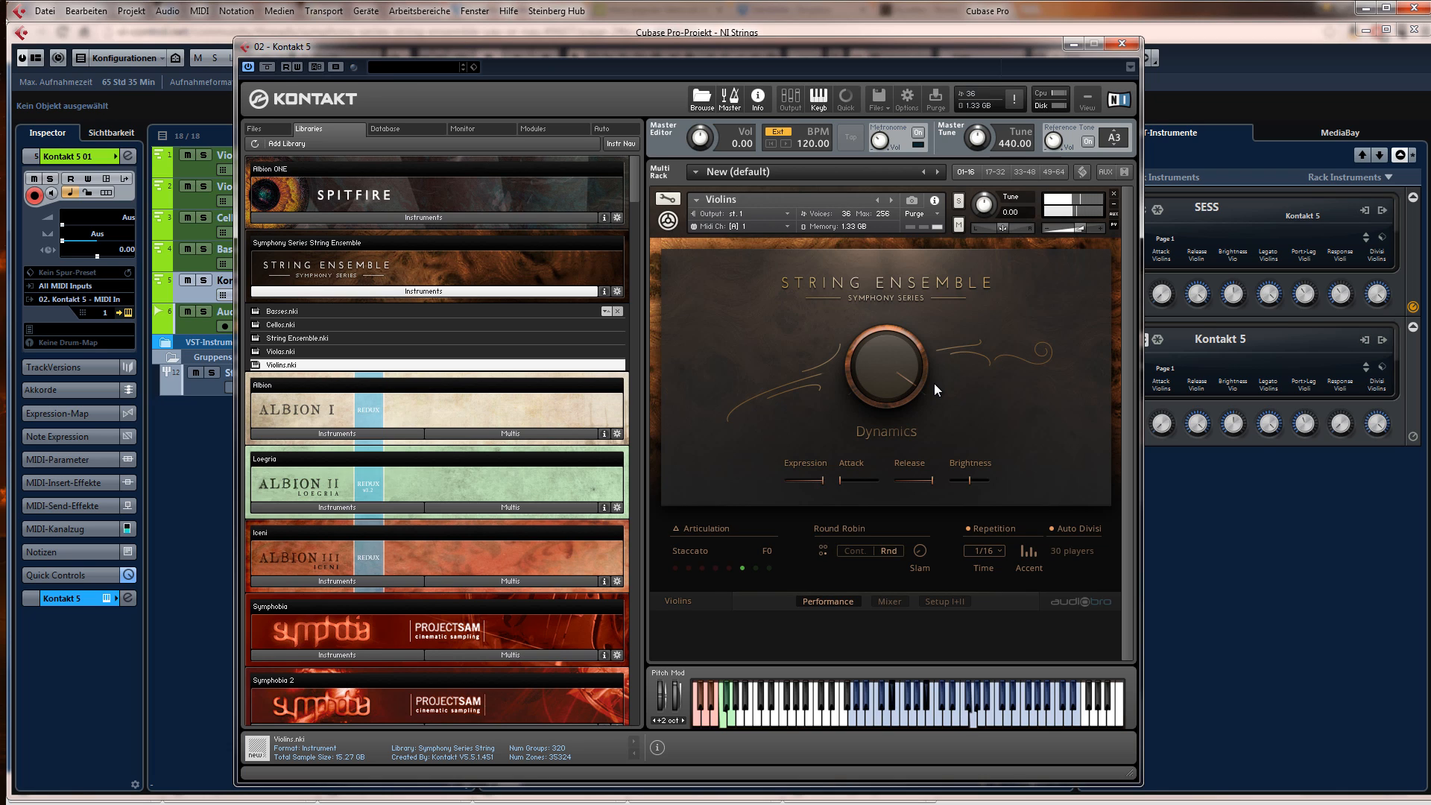
- Step through the Legato and Spiccato articulations to compare their options, and return to Staccato
left_click(675, 568)
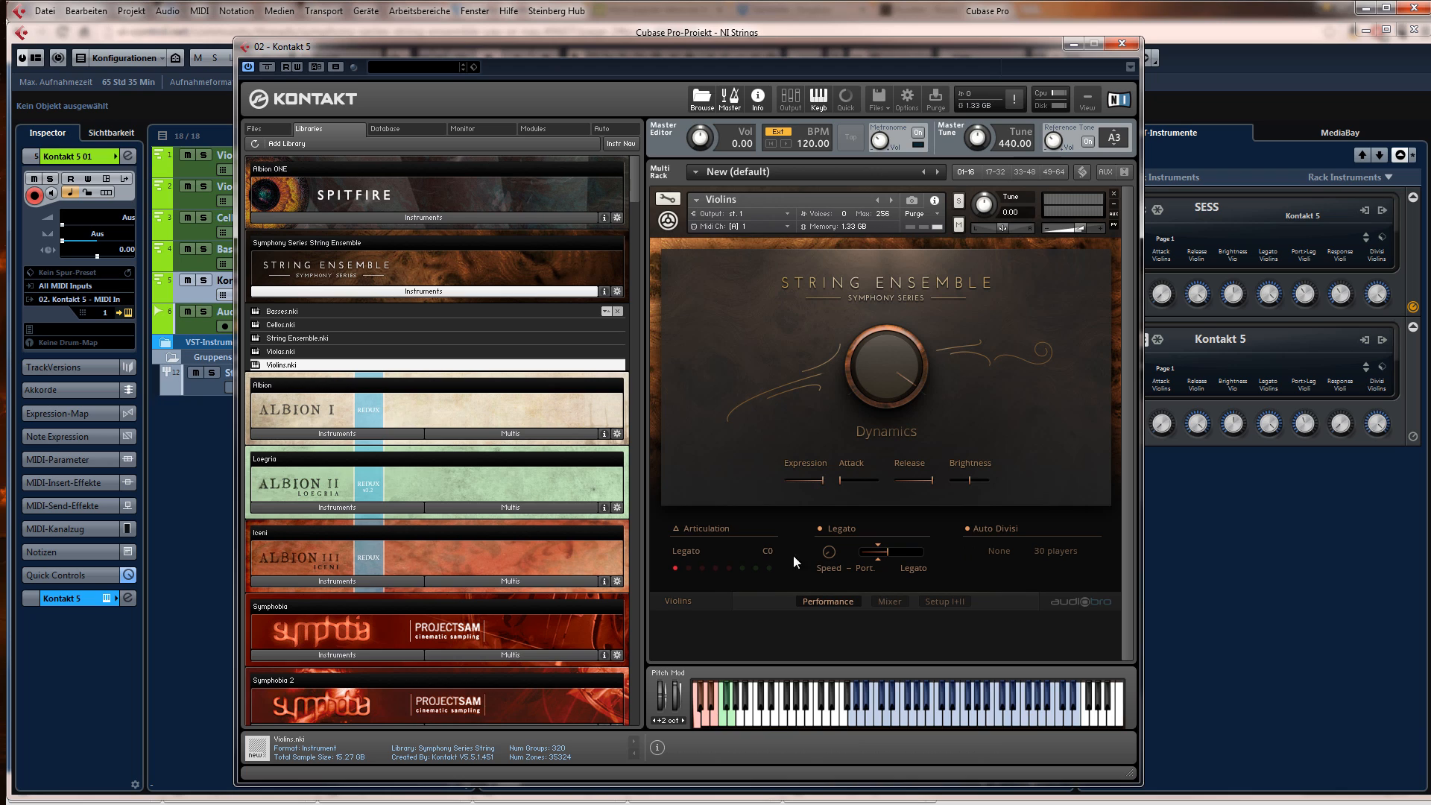
left_click(713, 566)
left_click(740, 566)
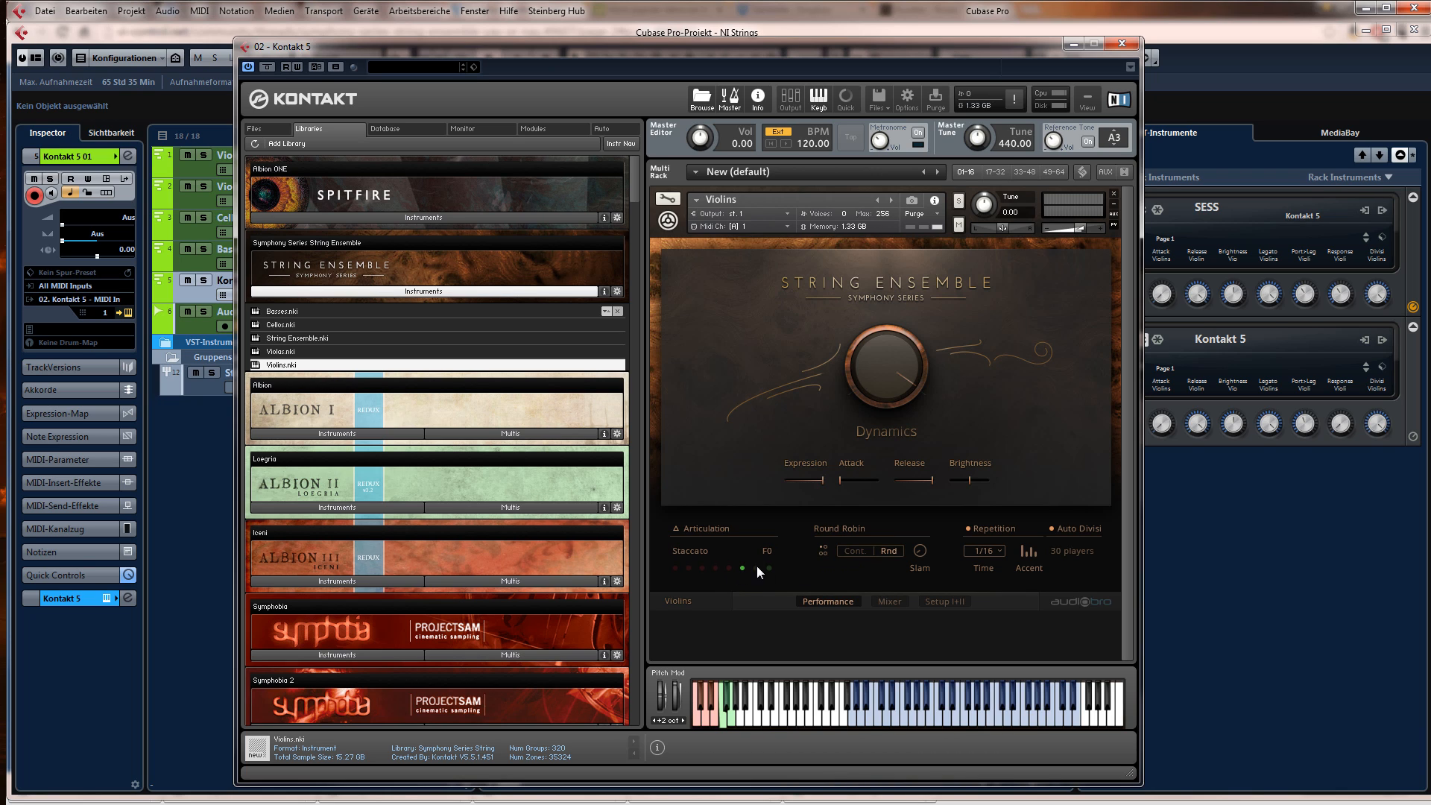
left_click(755, 568)
left_click(741, 567)
- Turn off Repetition for Staccato, toggle Auto Divisi off and back on, and leave Slam at its minimum
left_click(1048, 530)
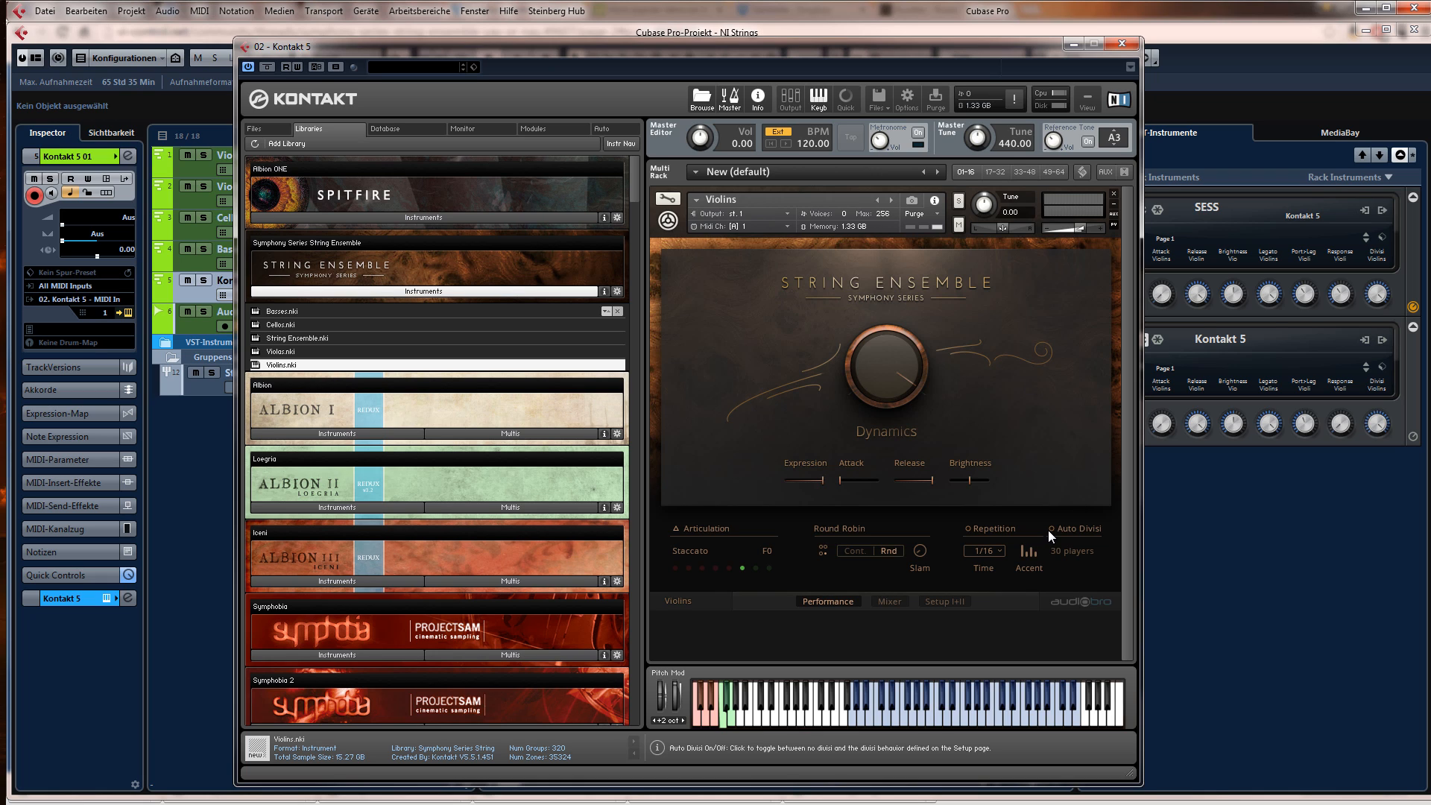
left_click(1049, 529)
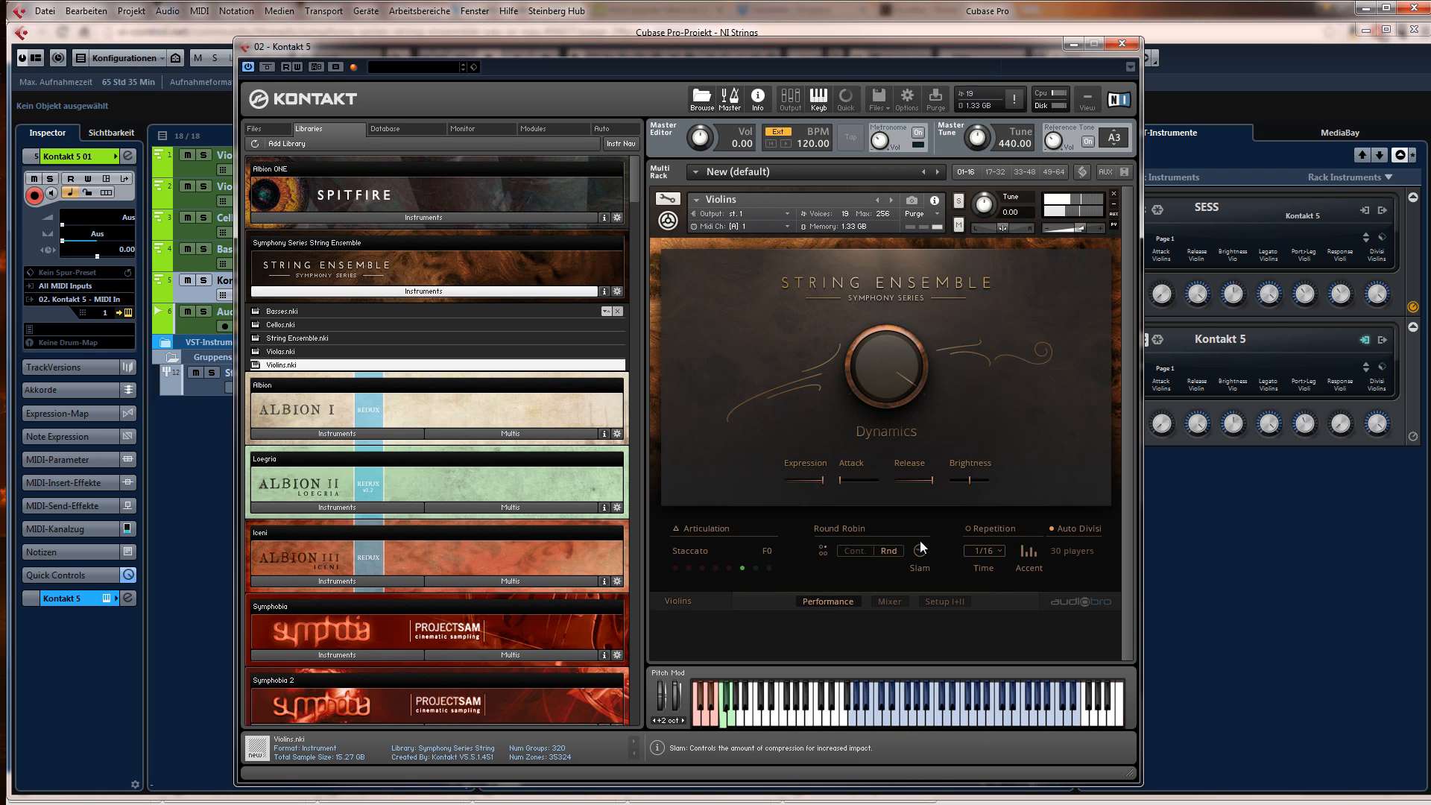
left_click_drag(919, 528, 920, 557)
- Switch to the Spiccato articulation and set its round robin to random
left_click(754, 569)
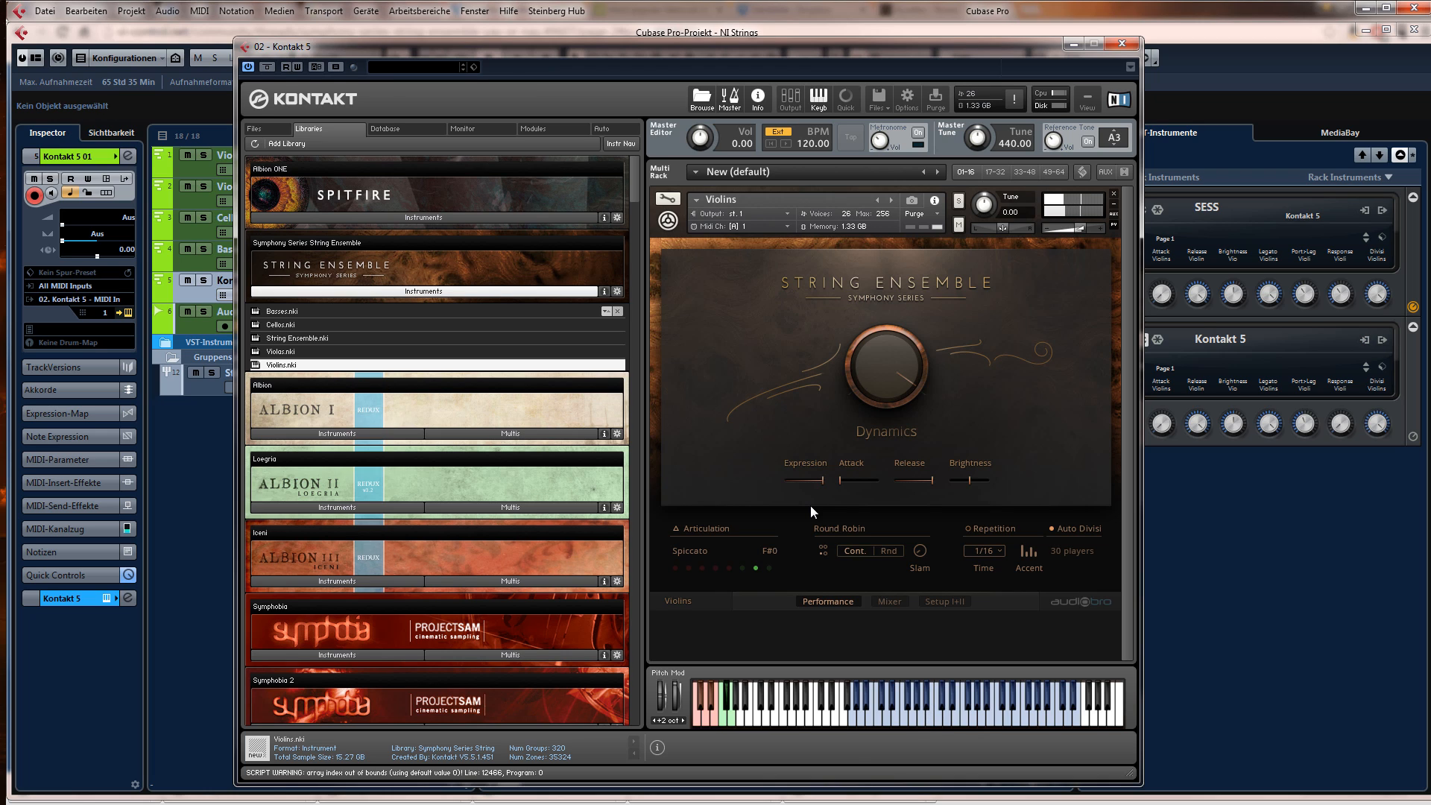
left_click(887, 552)
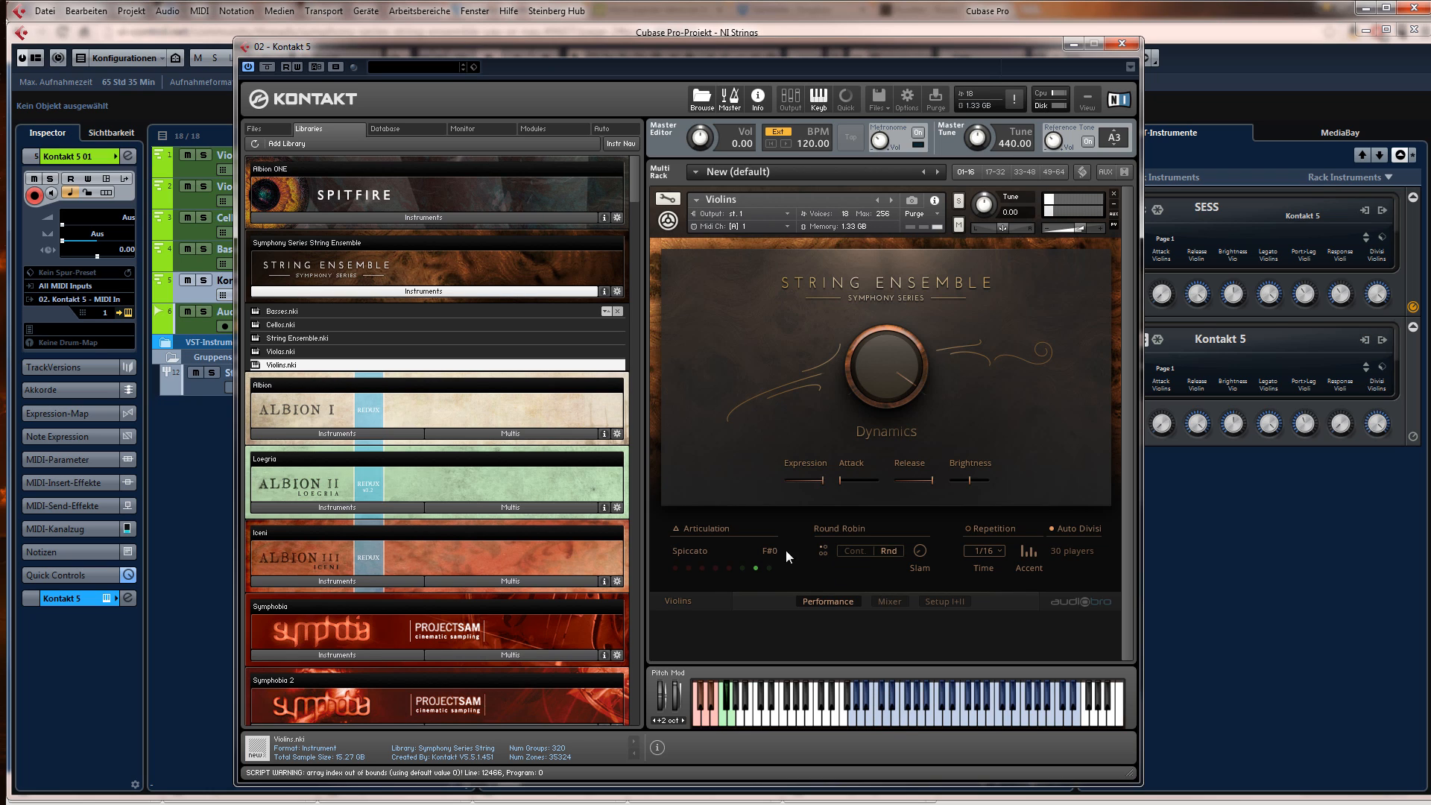
- Try a Release of about 30% on Spiccato and return it to the maximum
left_click_drag(937, 481, 906, 480)
left_click_drag(908, 480, 906, 480)
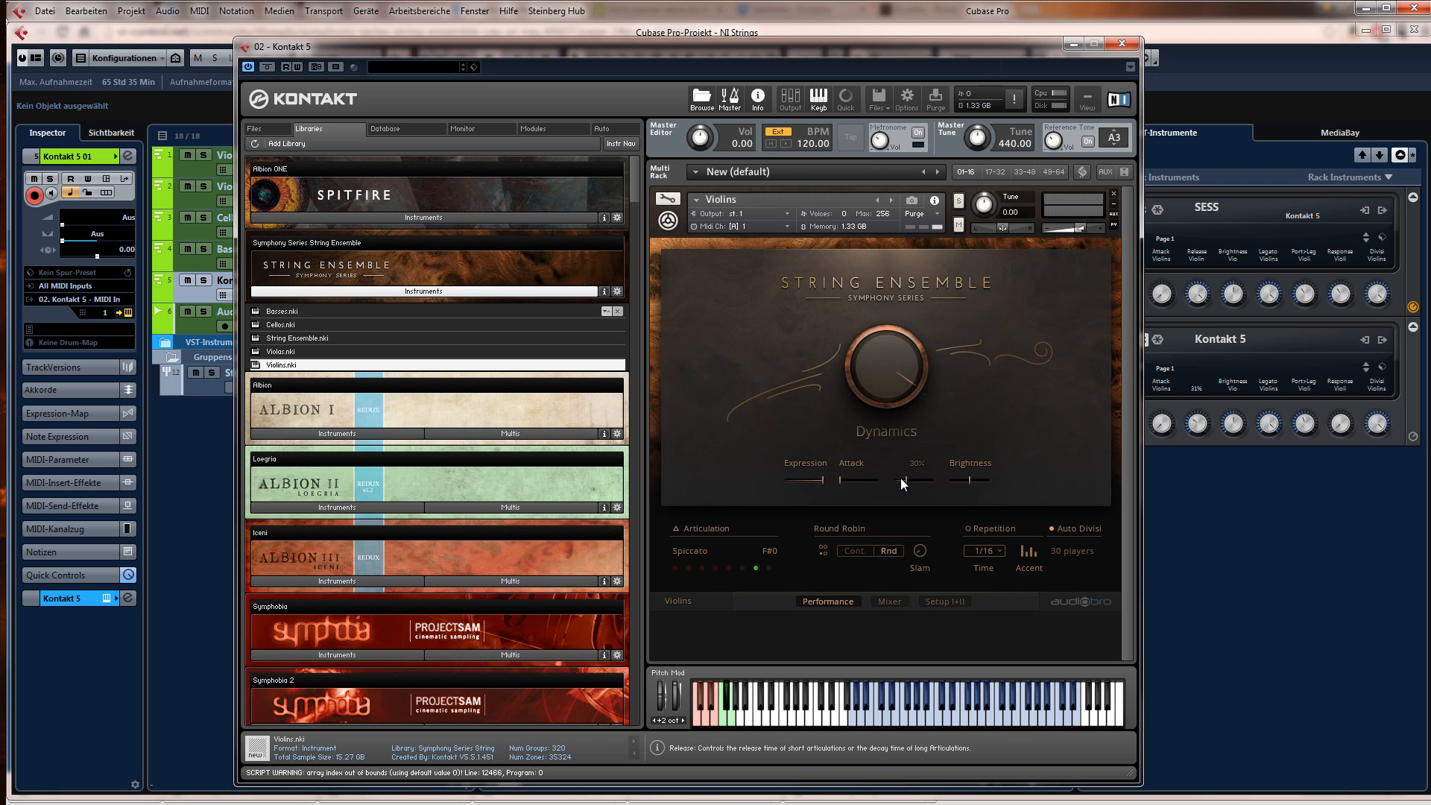
left_click(901, 478)
left_click_drag(906, 482, 948, 485)
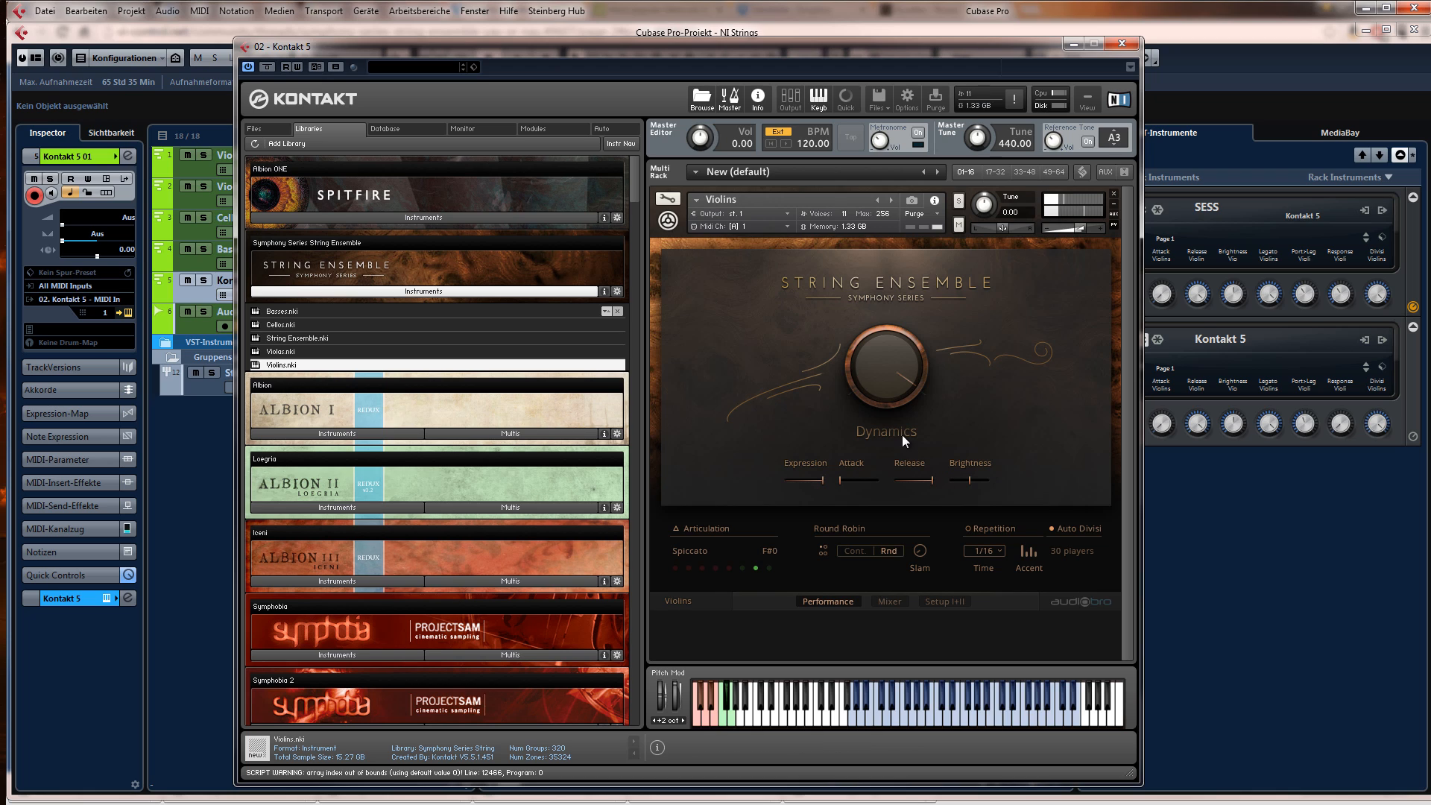
- View the Microphone Mixer page of the Violins, return to Performance, and open the Section Setup
left_click(894, 601)
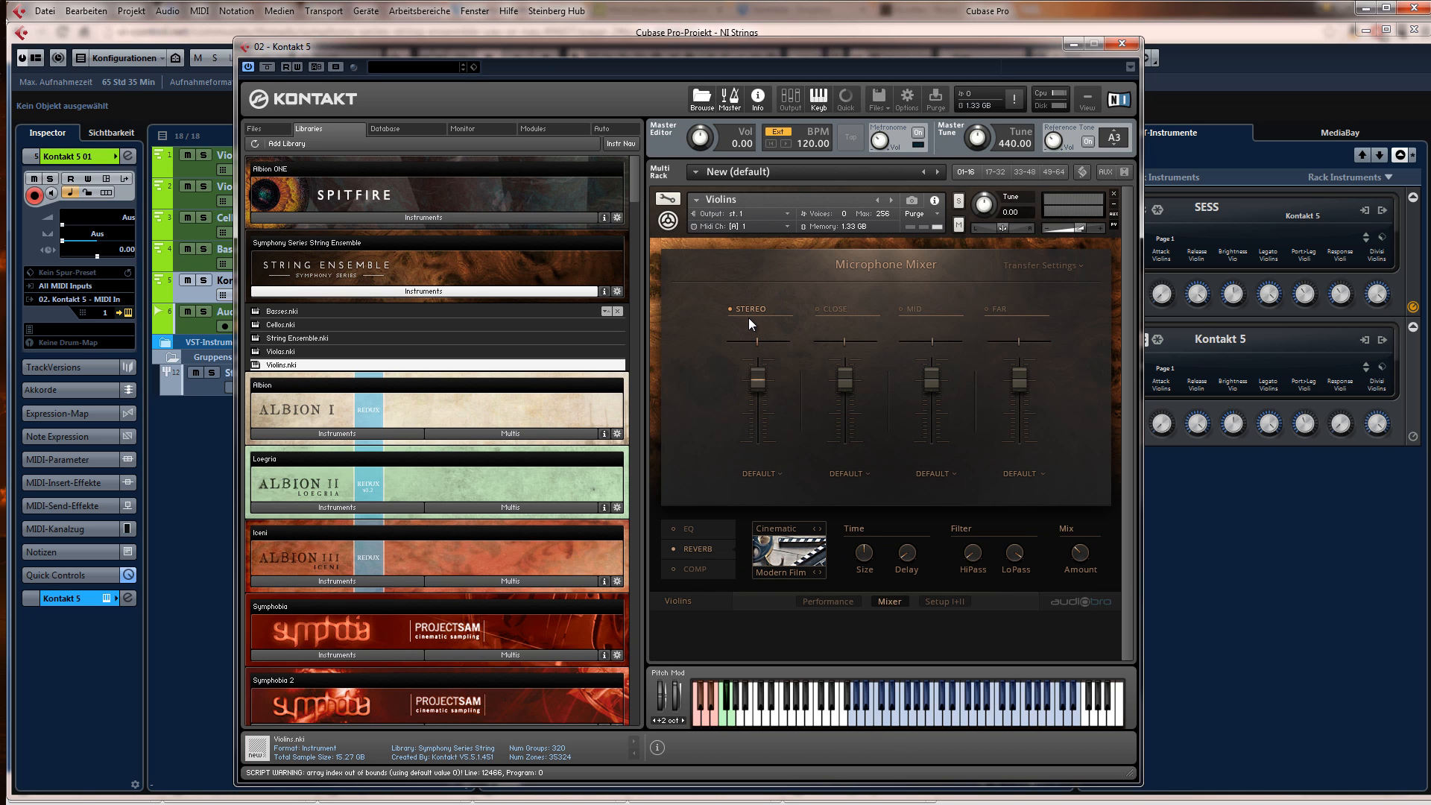
left_click(809, 601)
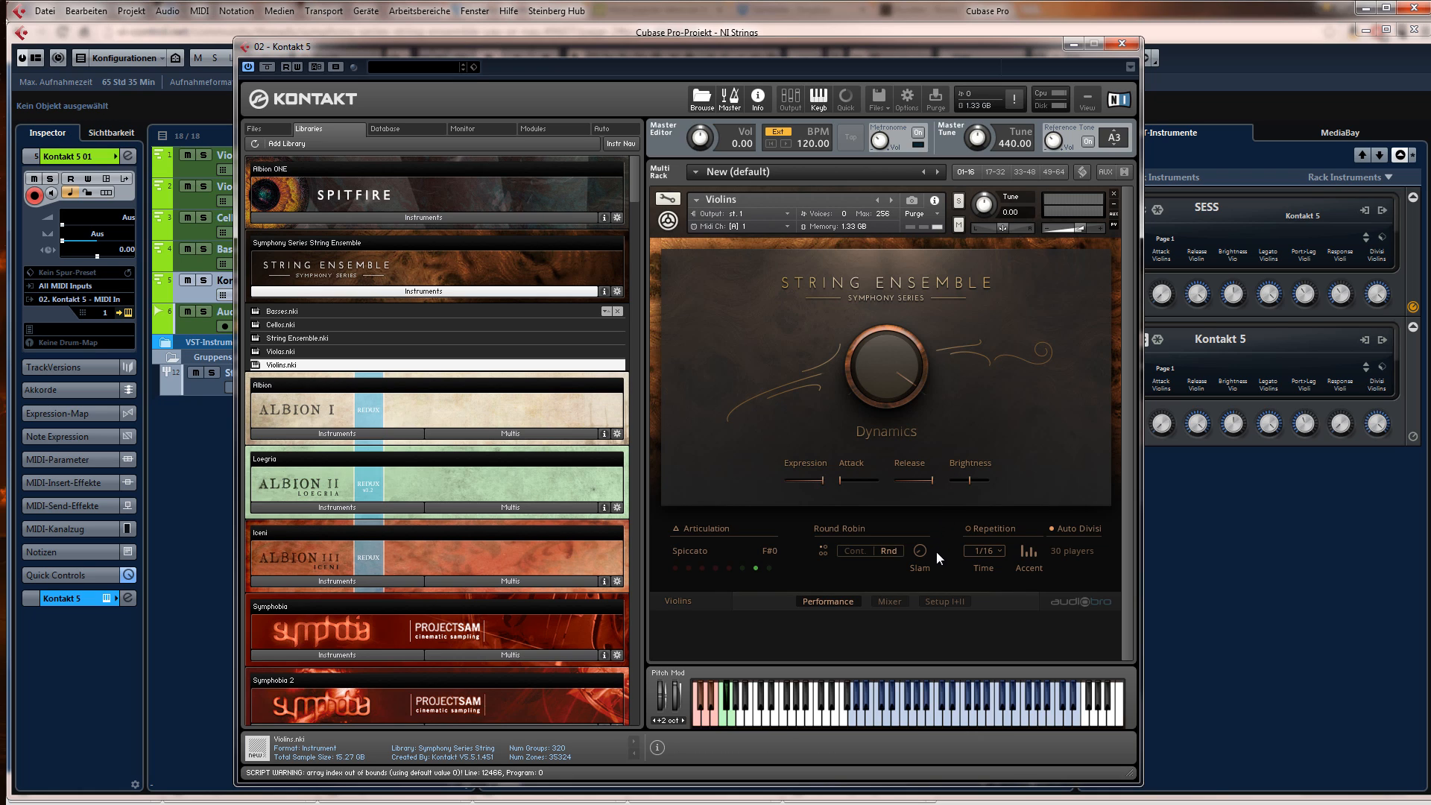
left_click(949, 604)
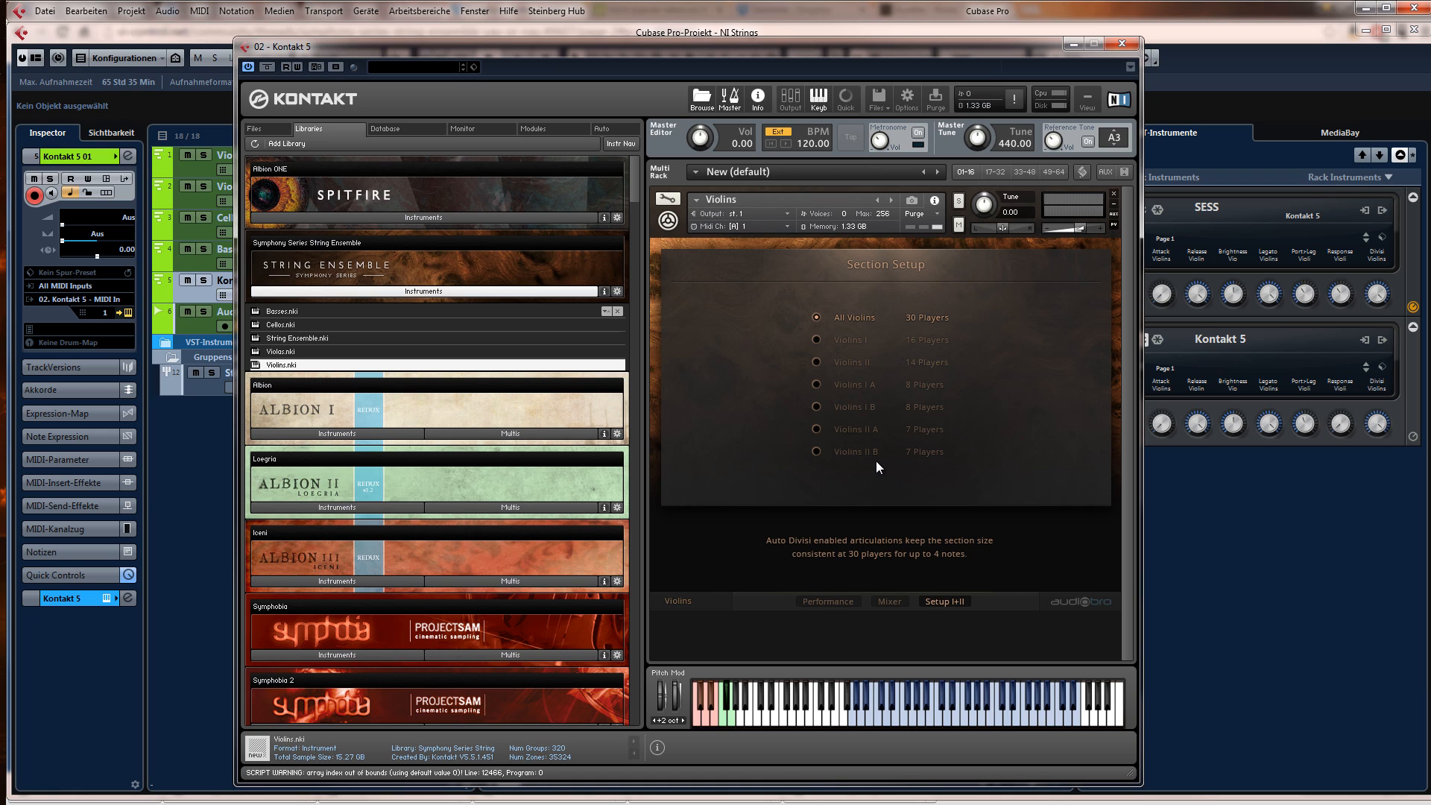
- Audition the sections Violins I A, I B, II A, II B, Violins I and Violins II, and return to All Violins
left_click(817, 385)
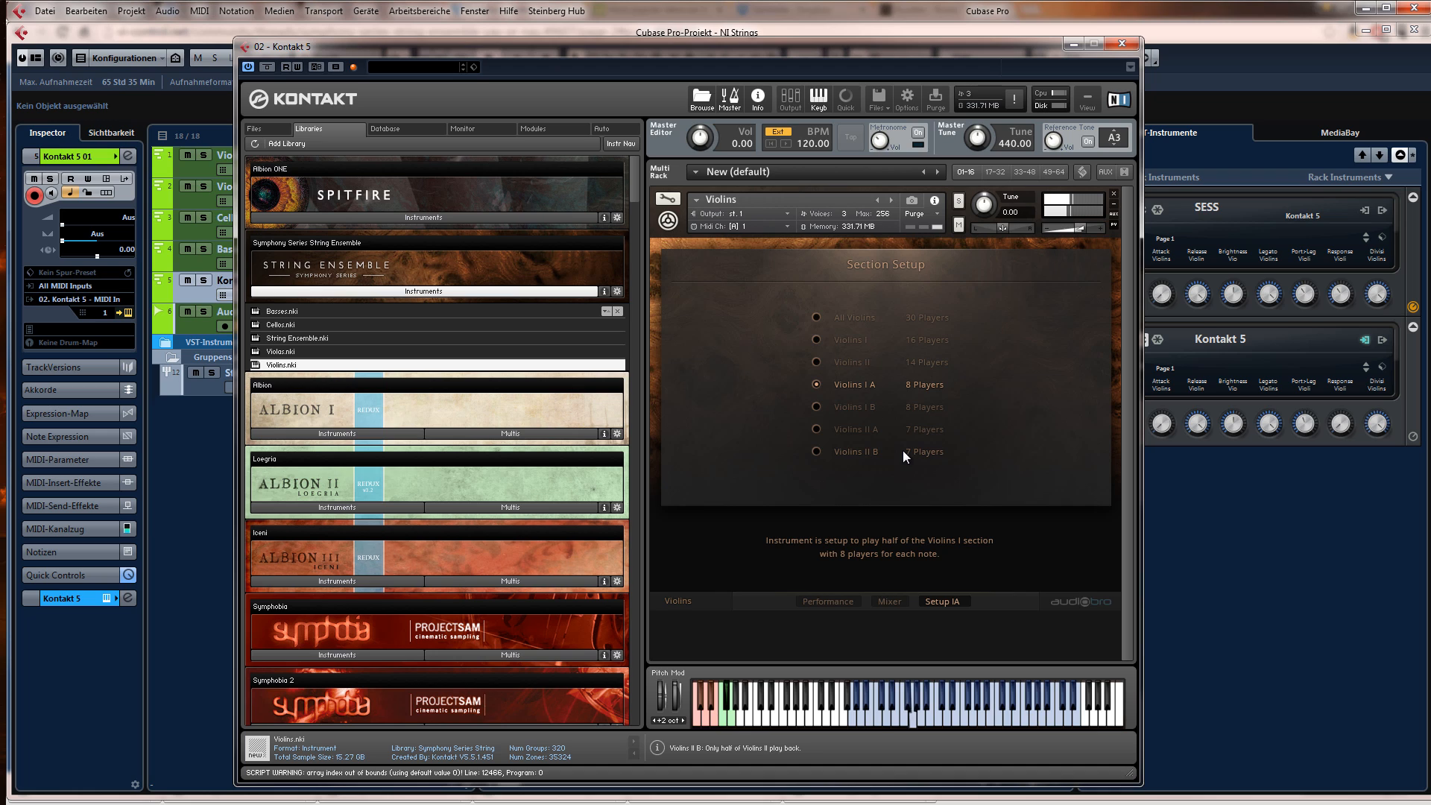
left_click(816, 407)
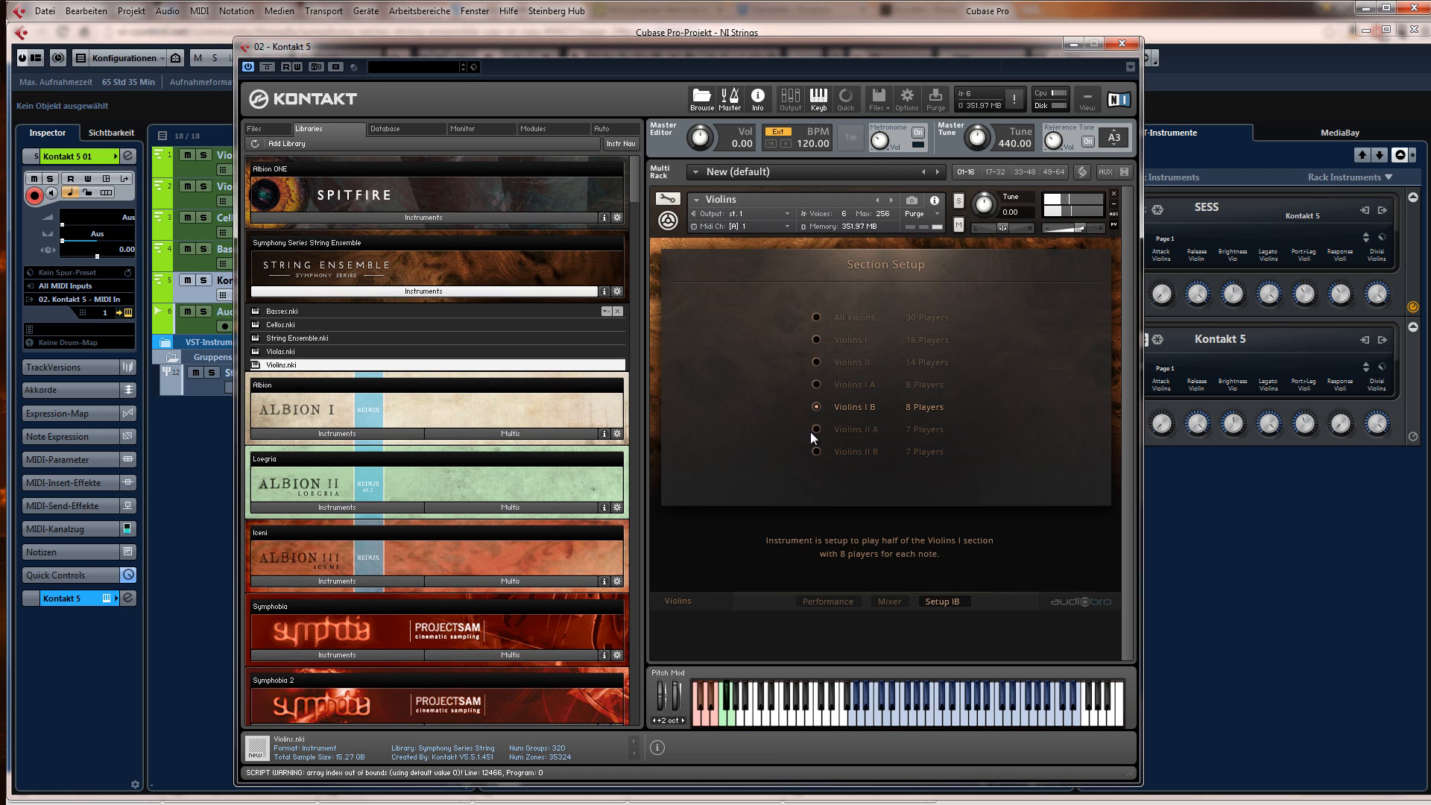
left_click(816, 429)
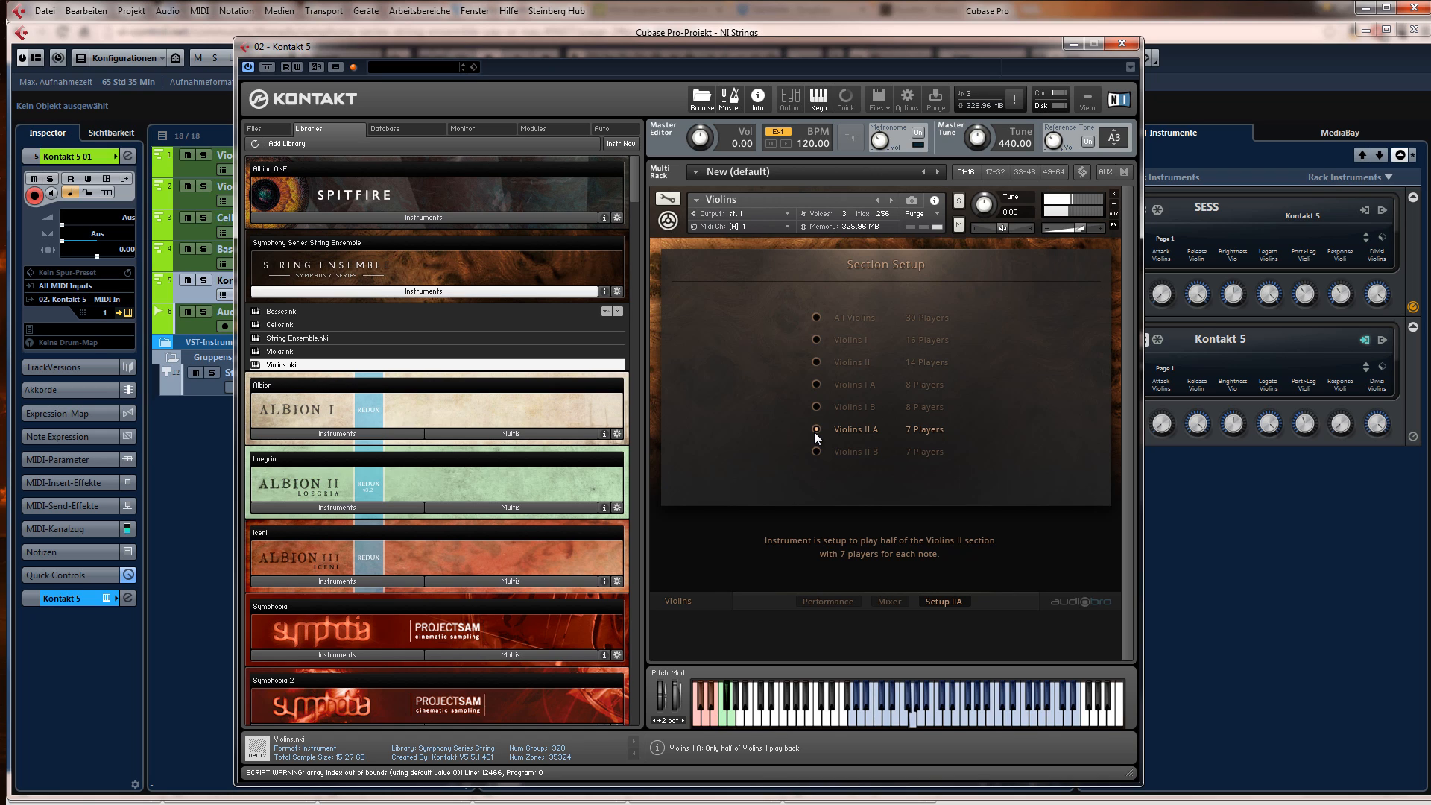
left_click(815, 451)
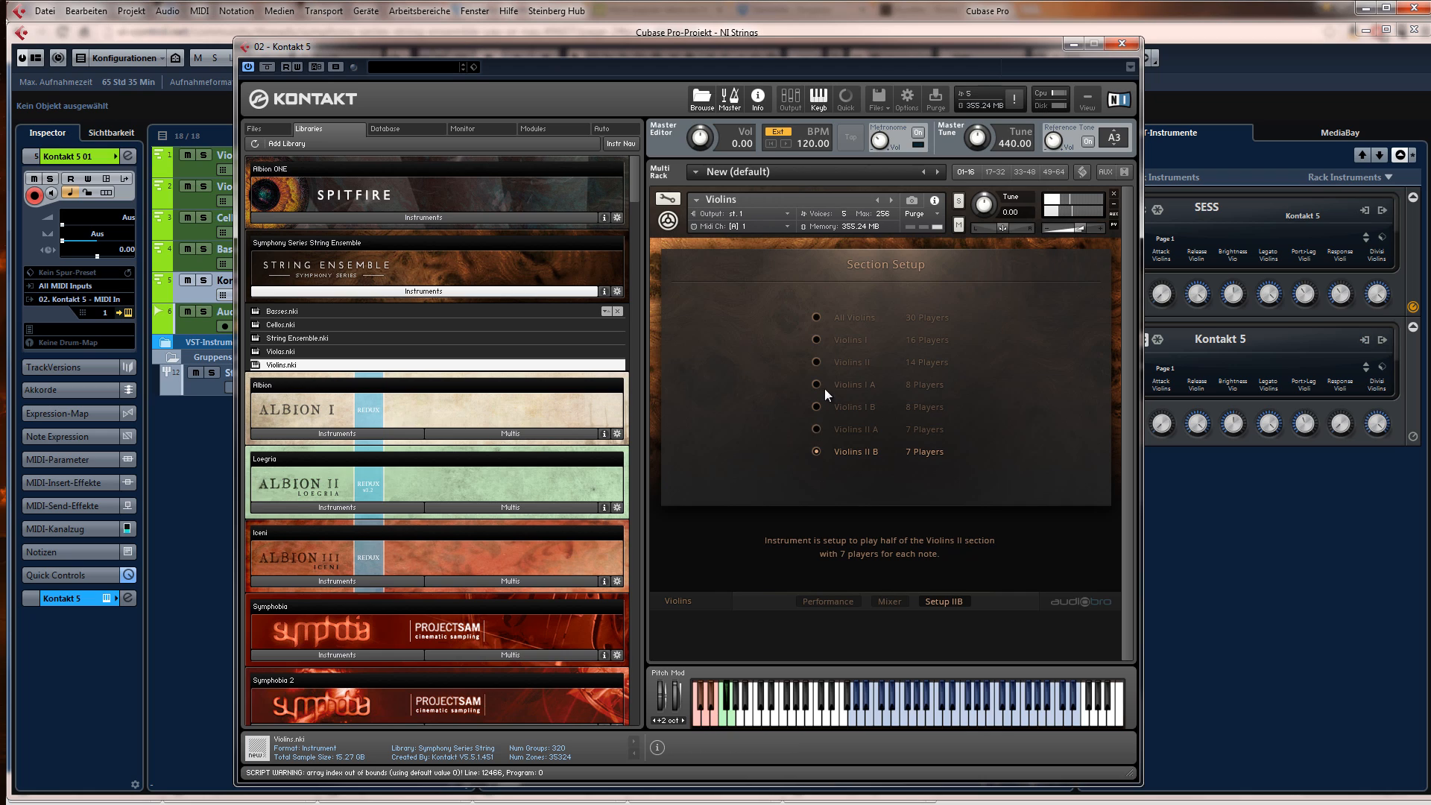
left_click(816, 345)
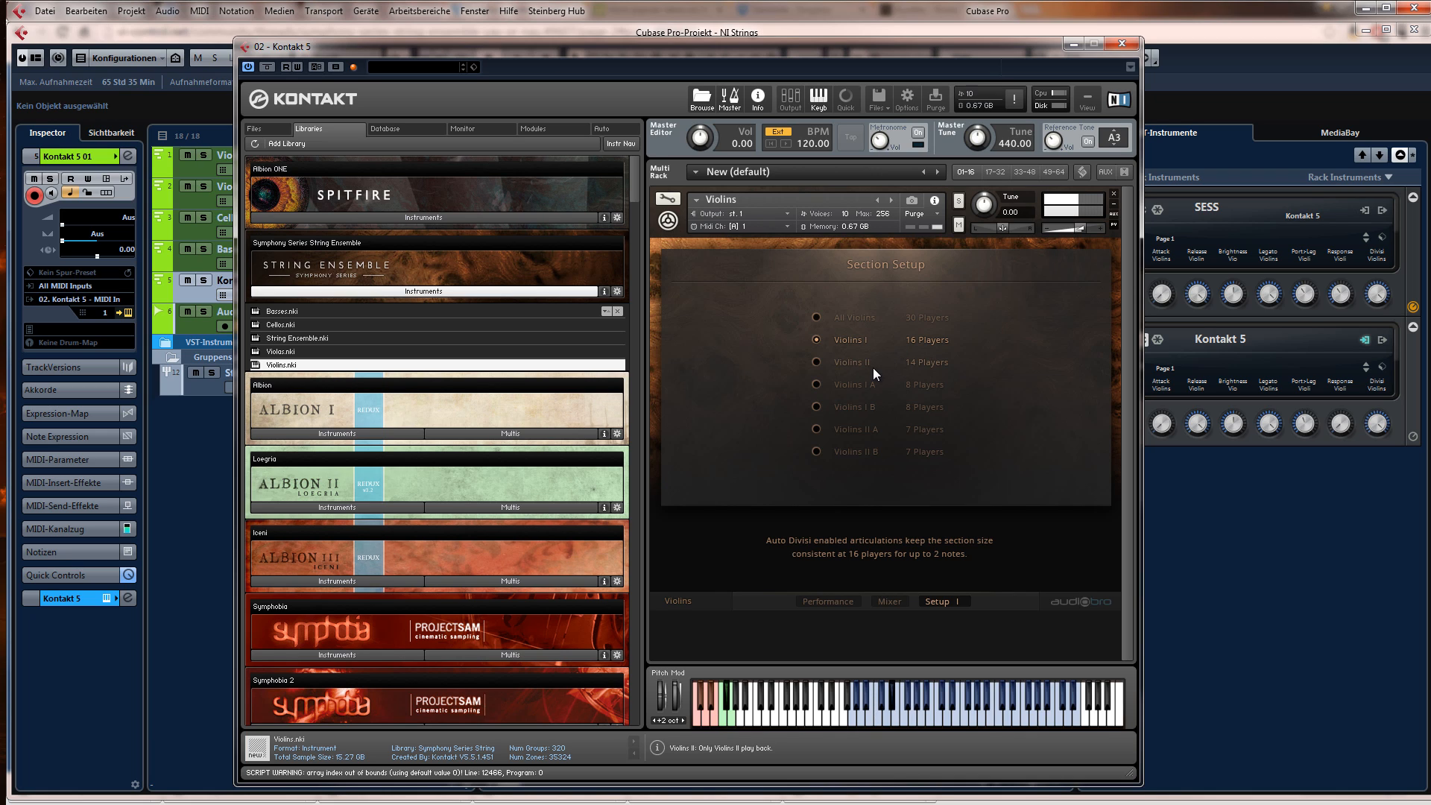
left_click(821, 365)
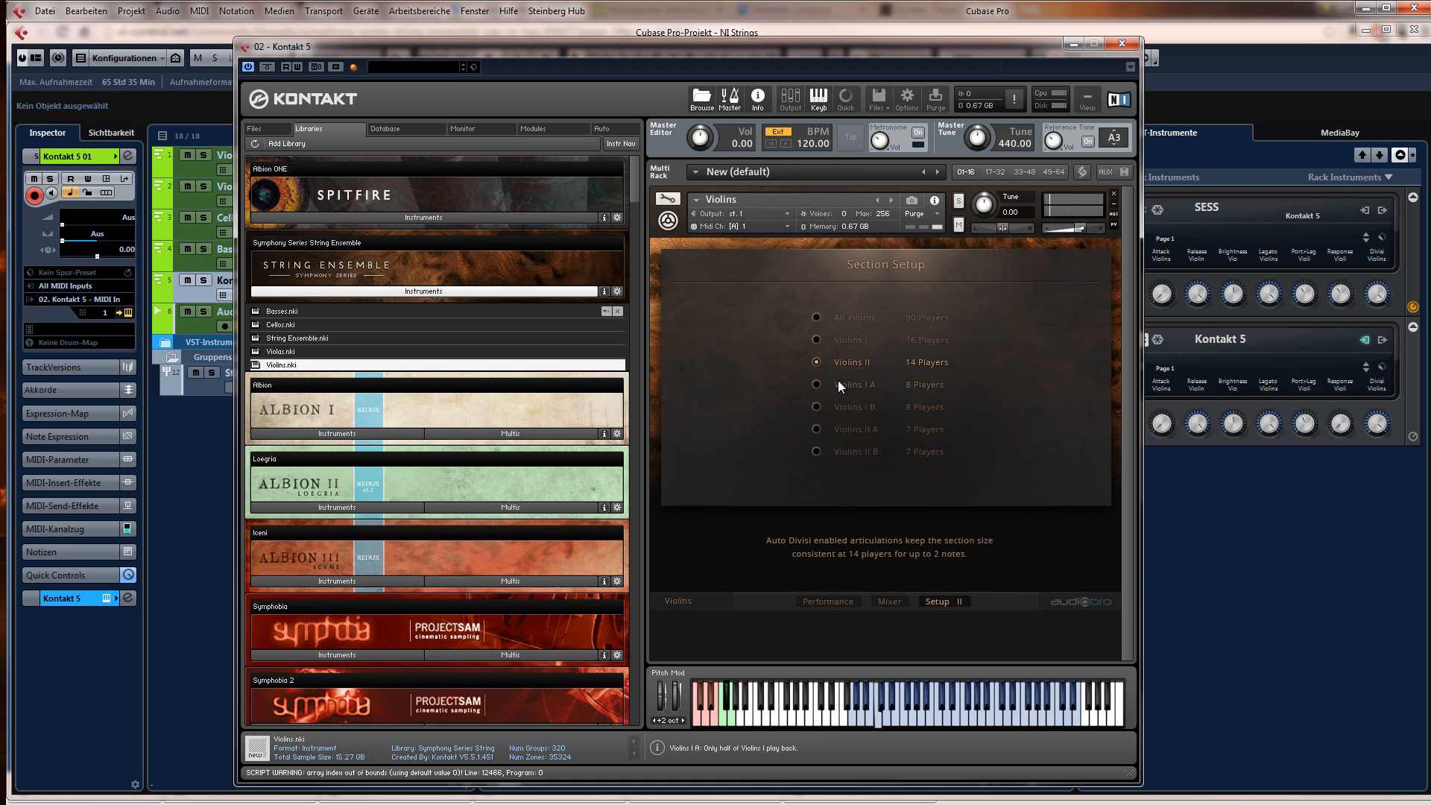
left_click(826, 322)
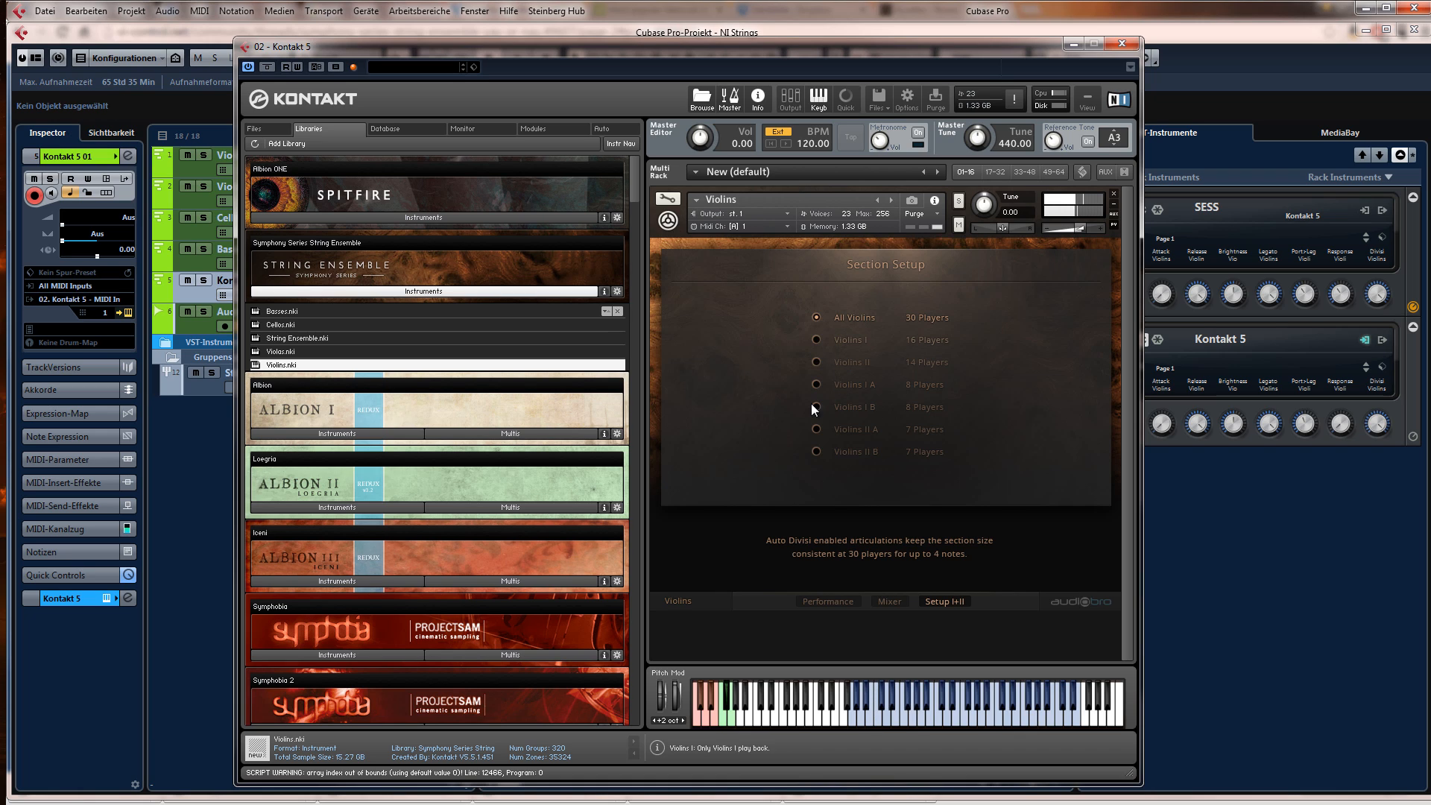
- Return to the Performance page and browse the Horns patches of the Symphony Series Brass Ensemble library, closing the list again
left_click(840, 602)
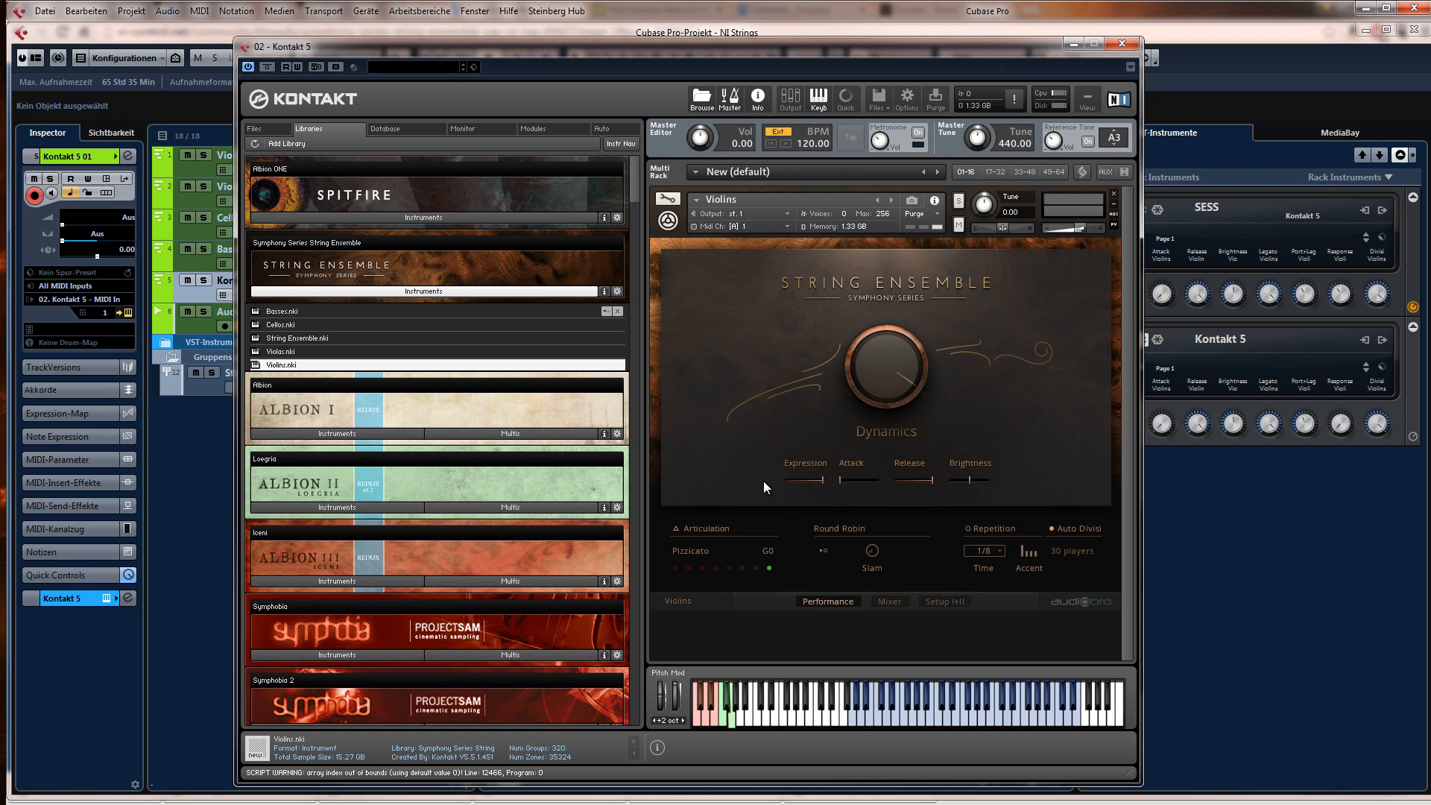
left_click(690, 527)
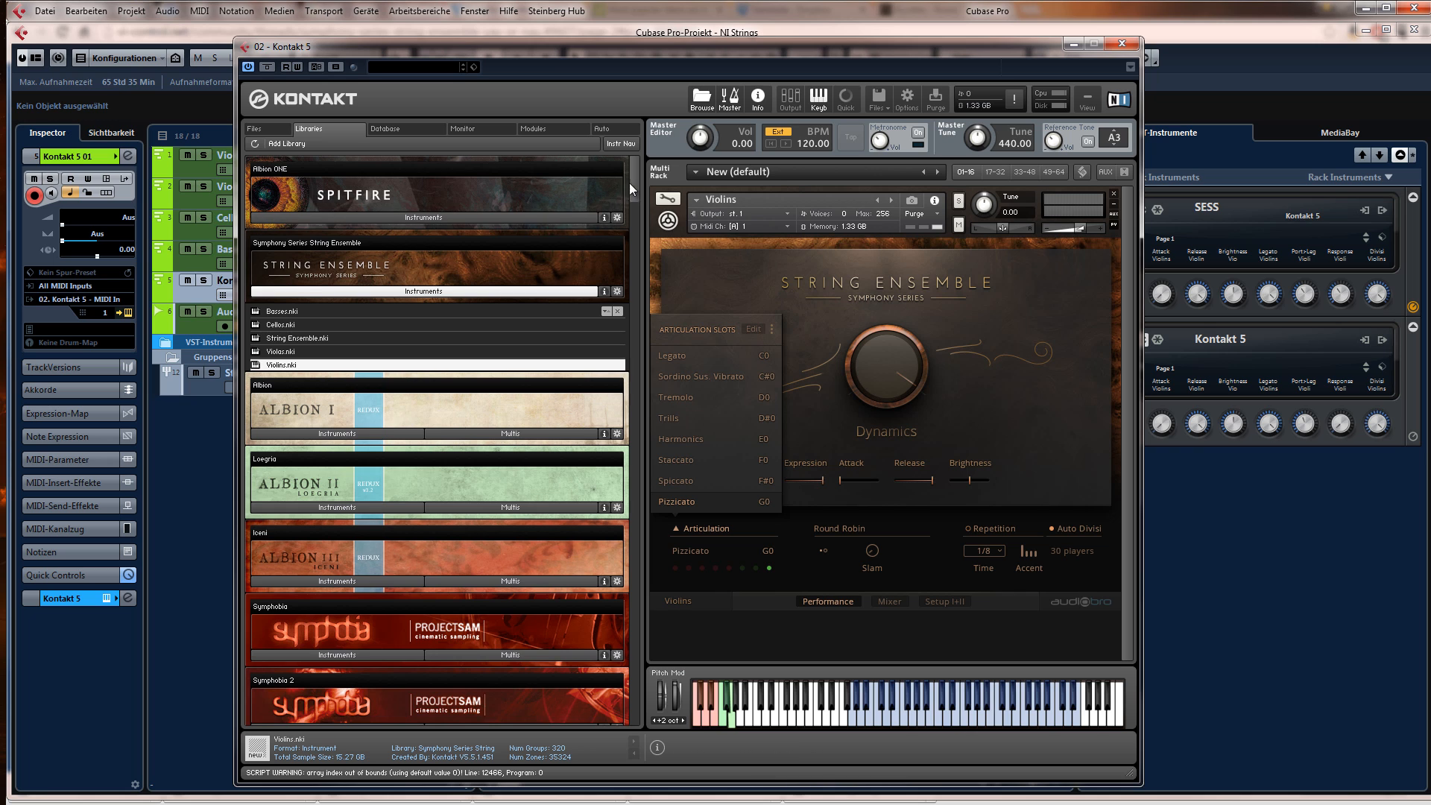
left_click_drag(629, 182, 611, 292)
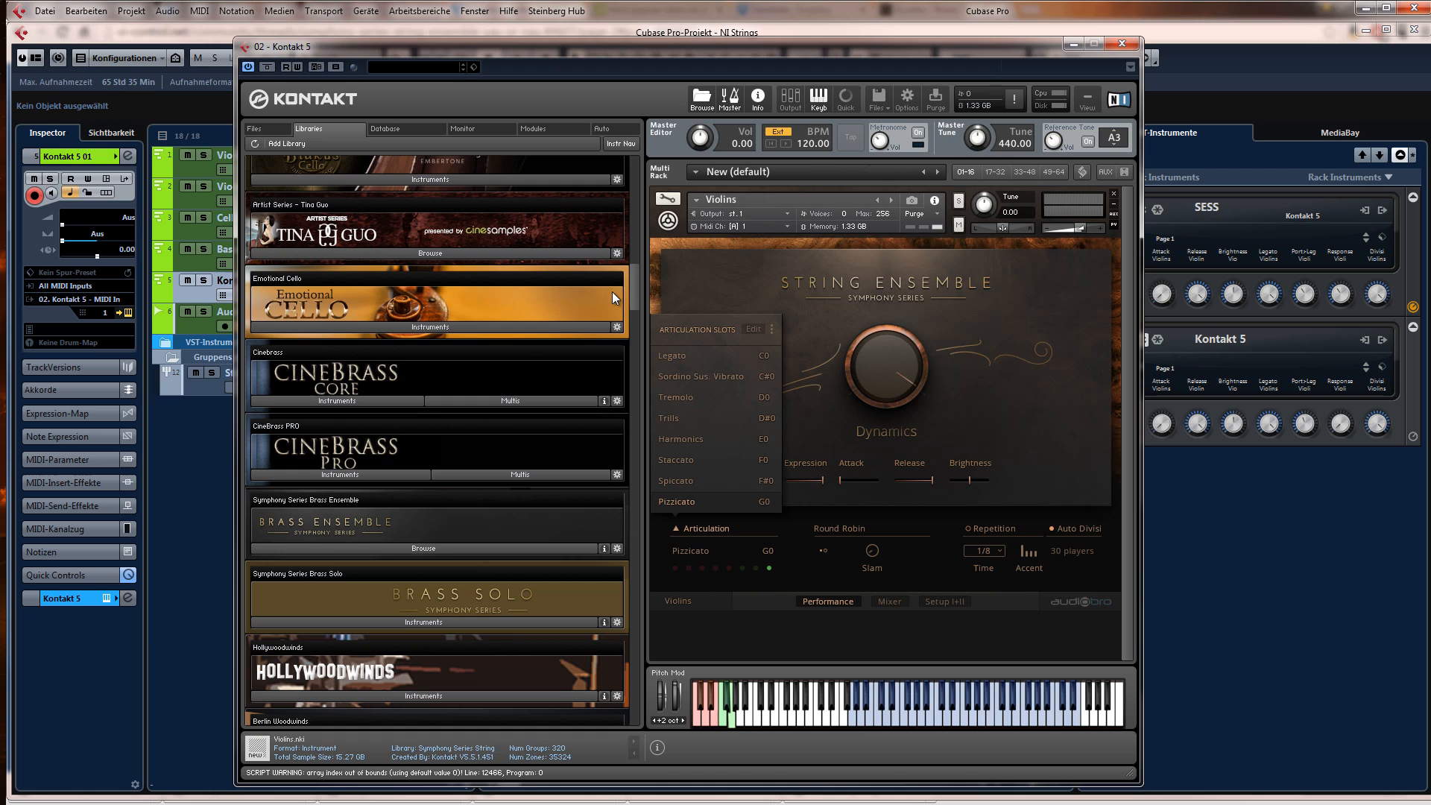
left_click(428, 549)
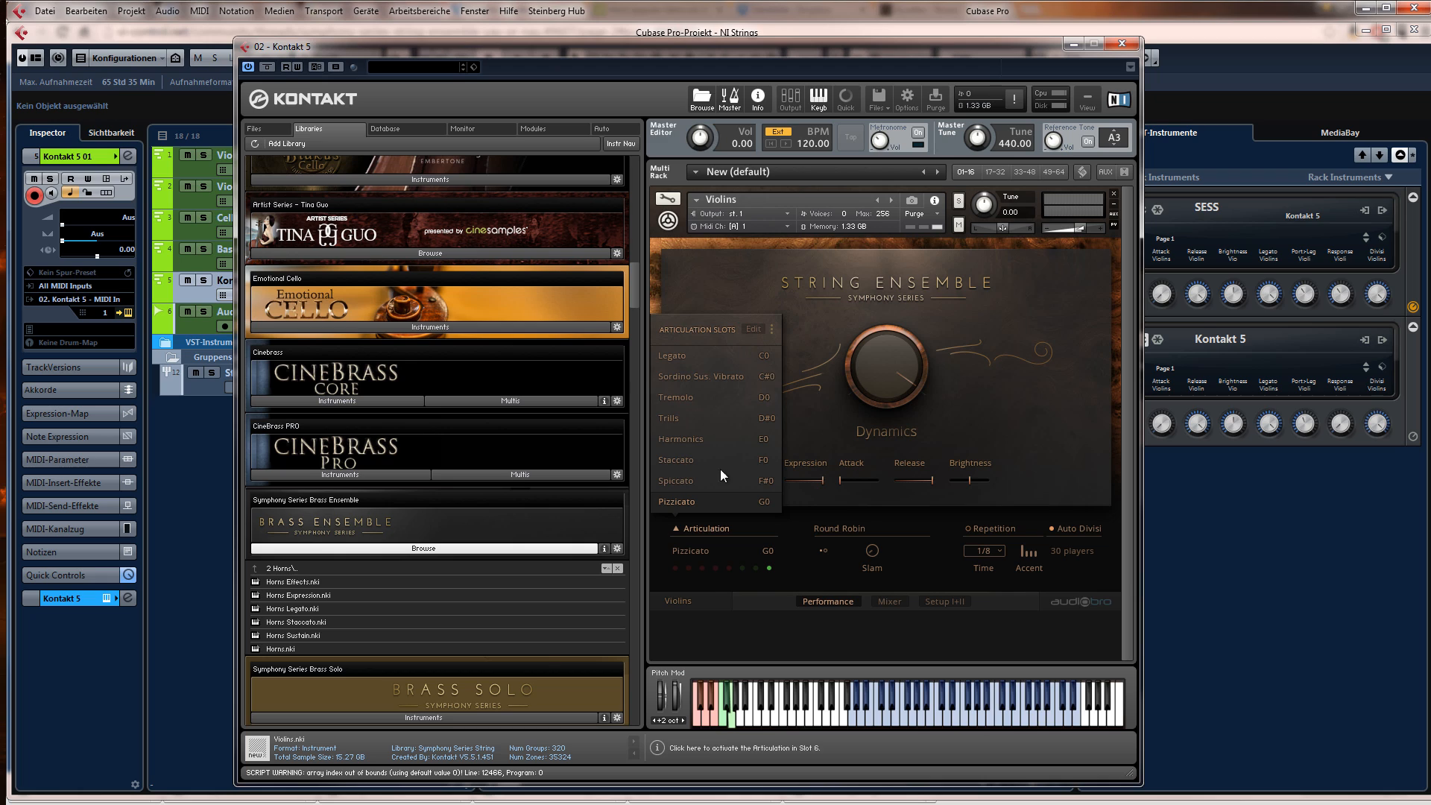
left_click(708, 530)
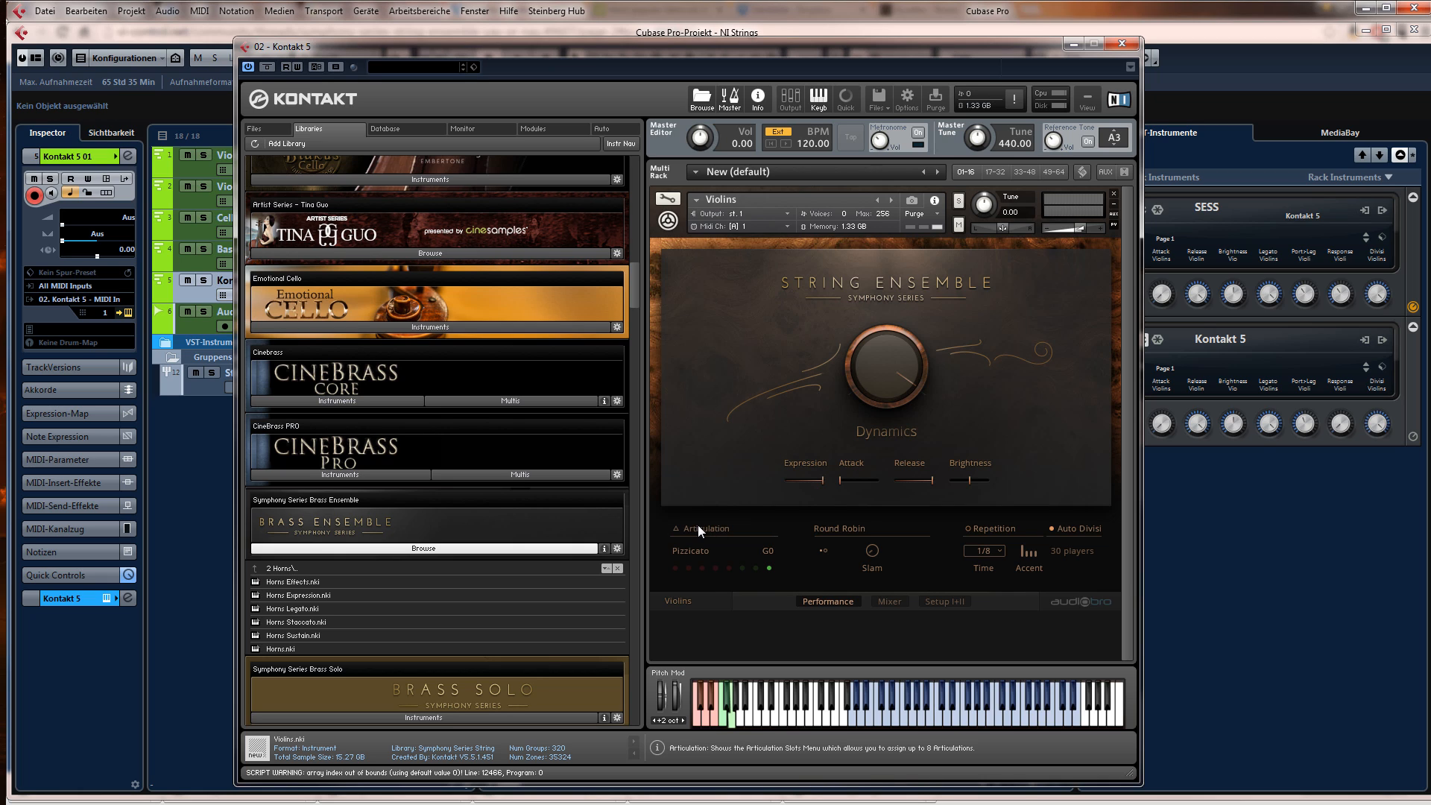
left_click(426, 547)
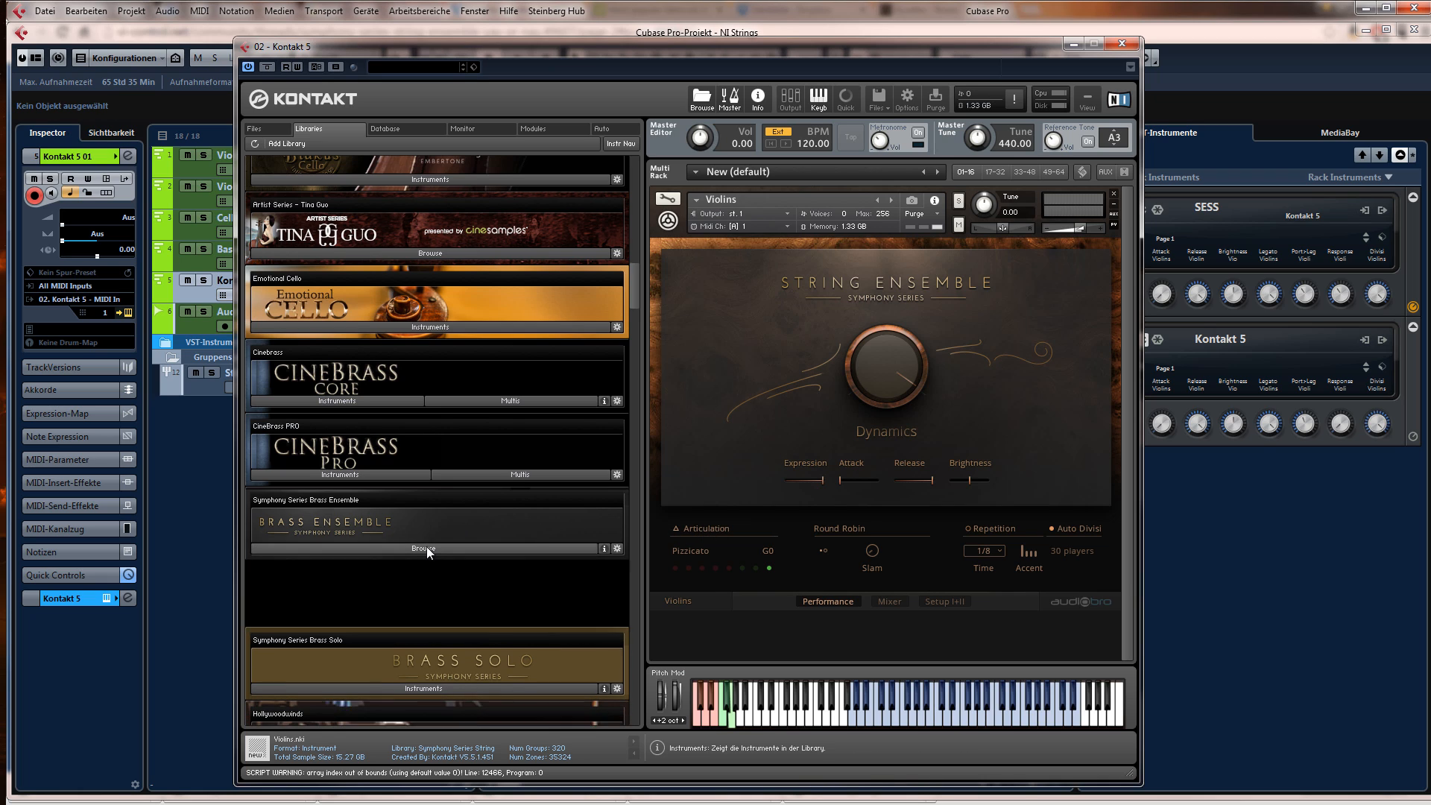
- Edit the articulation slots and assign Octave Run Up to the Pizzicato slot on G0
left_click(700, 526)
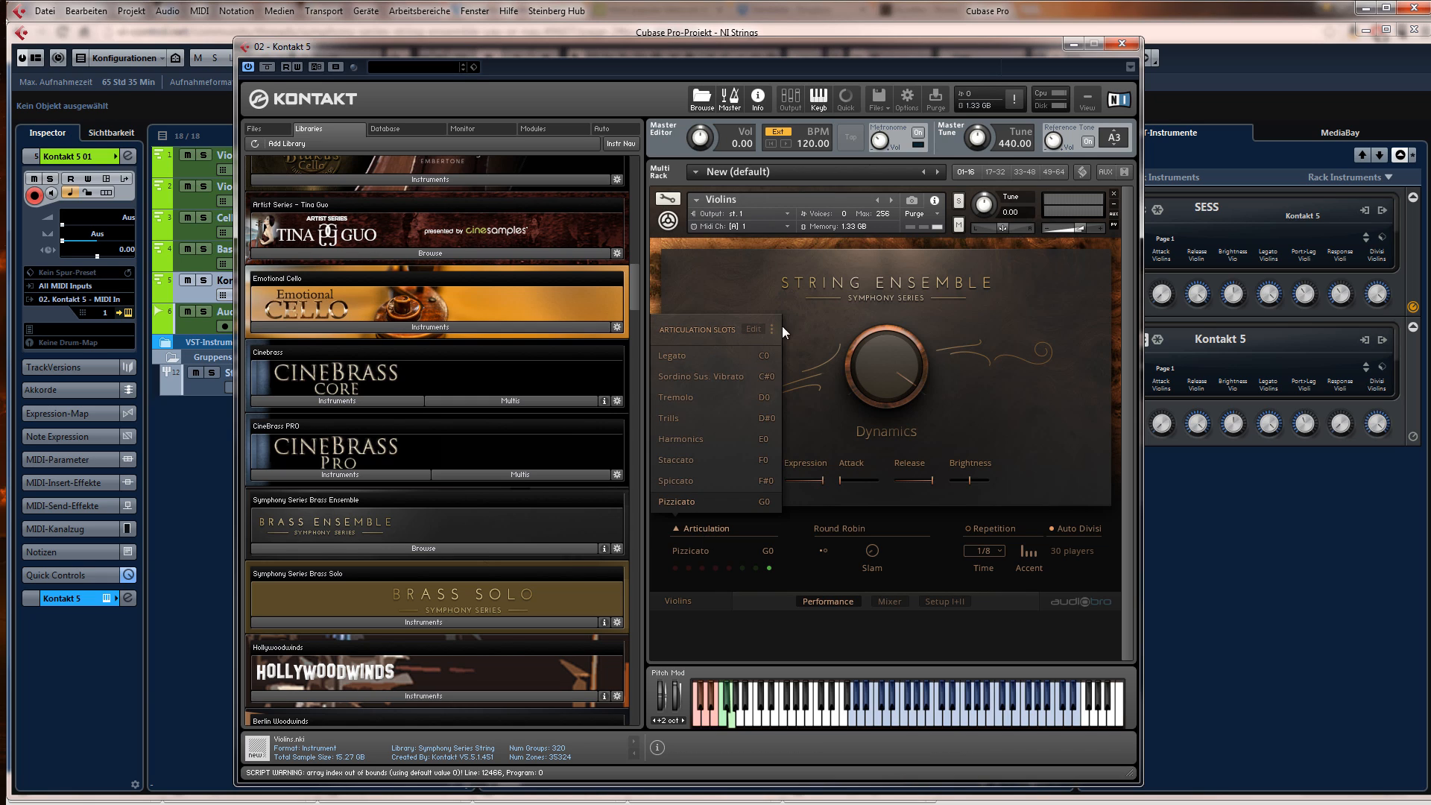
left_click(754, 329)
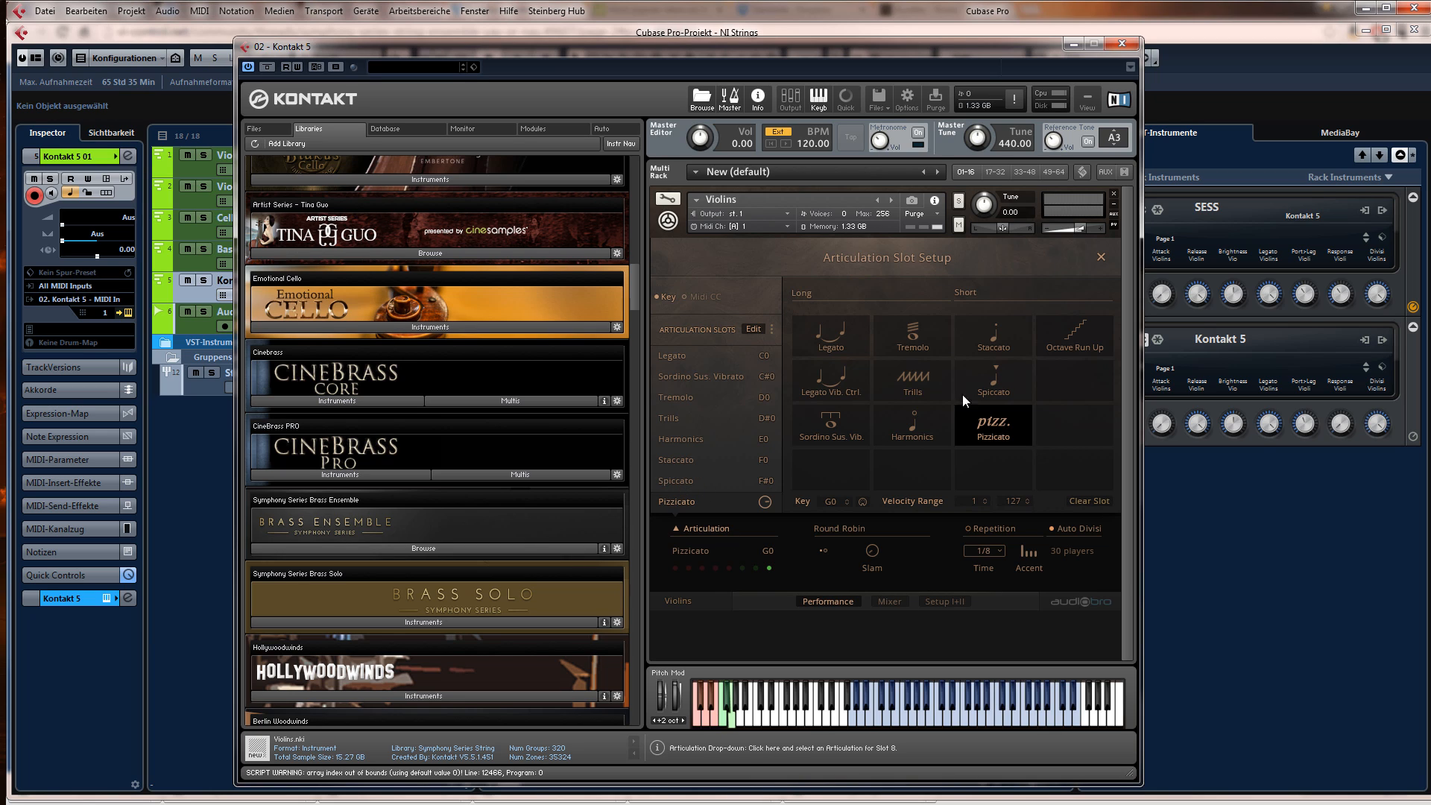
left_click(1100, 328)
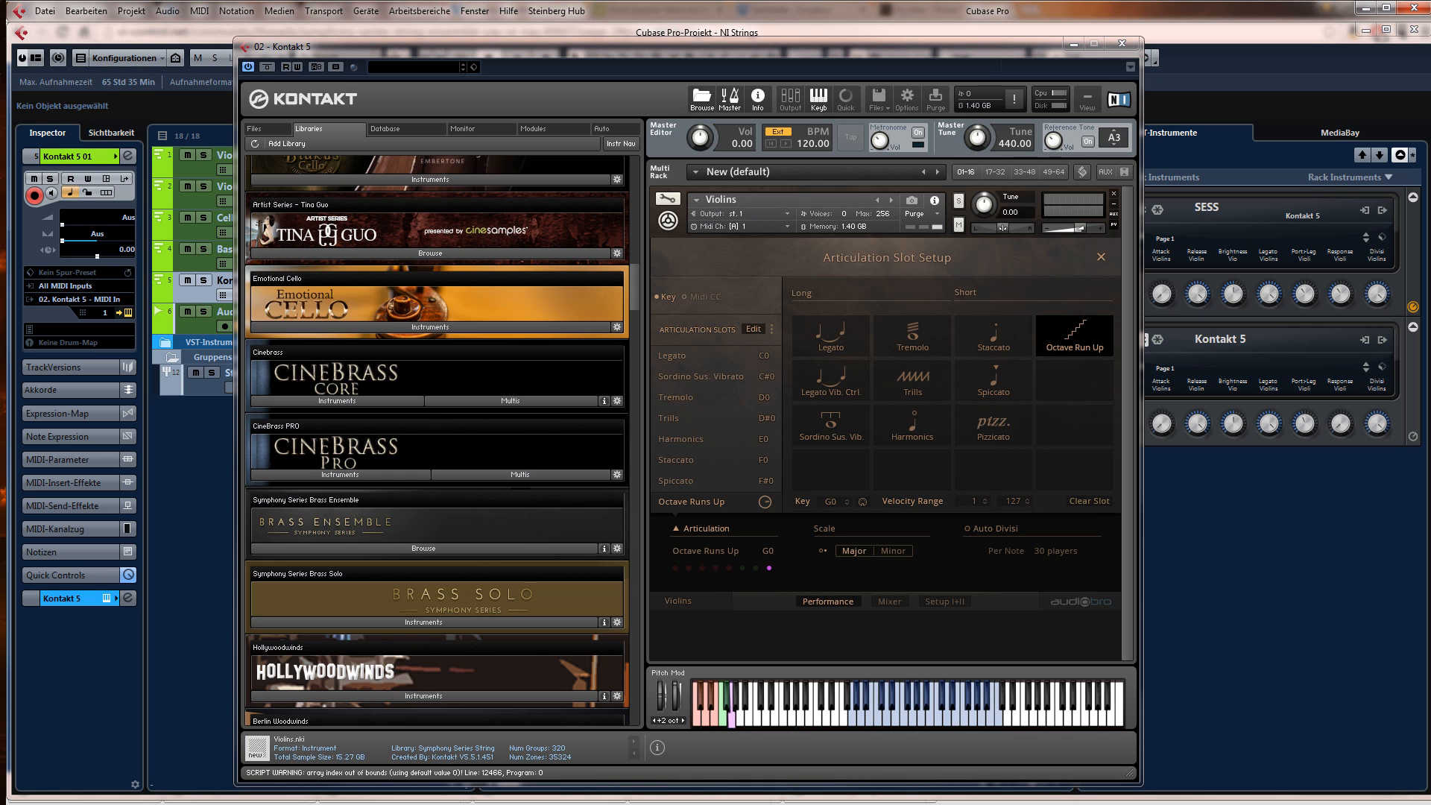
- Show the Cubase transport panel, switch the project to a fixed tempo, and set it to 140 BPM
key("F2")
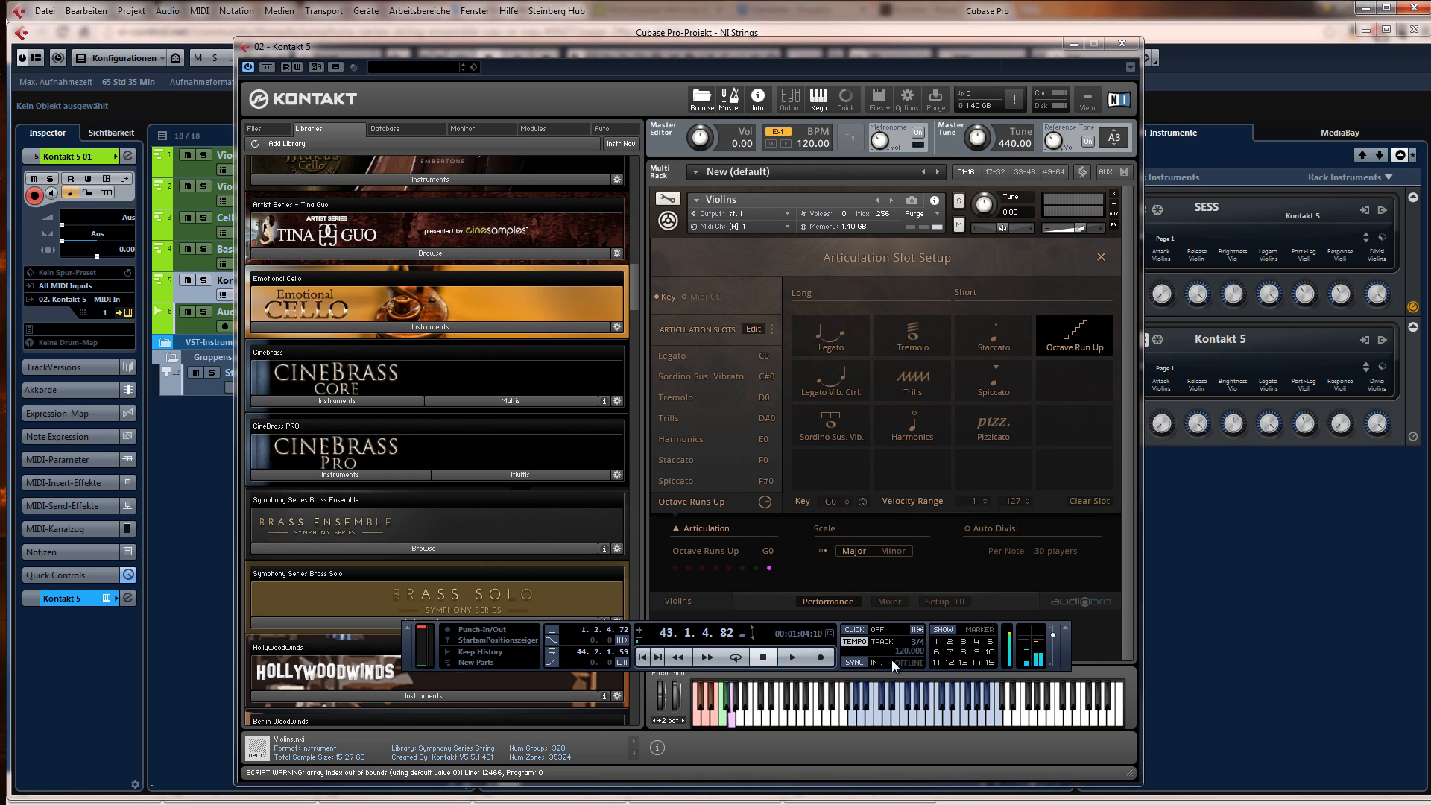
left_click(854, 644)
type("0")
key("Return")
key("Return")
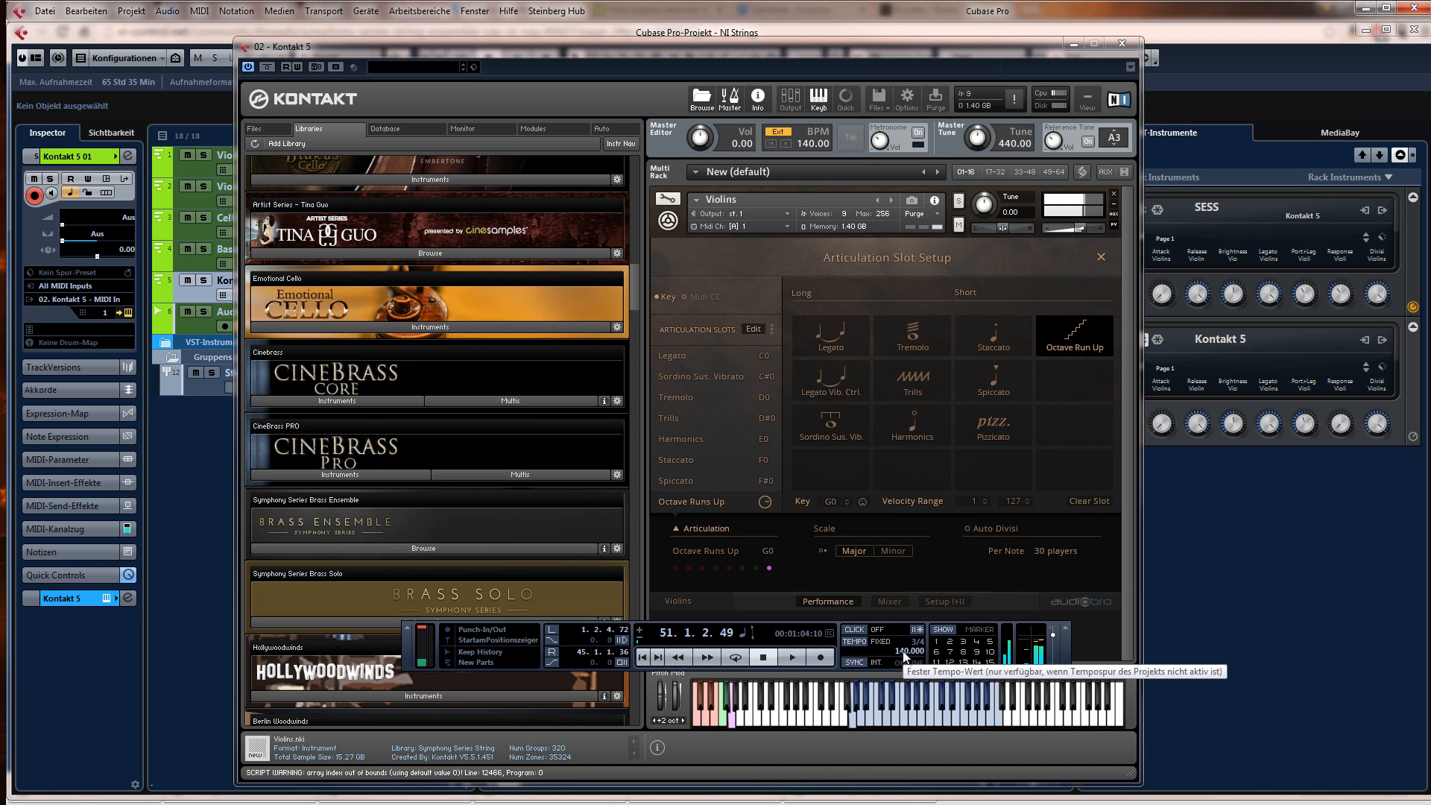
- Audition the octave run at fixed project tempos of 80, 100 and 300 BPM
double_click(902, 652)
type("80")
key("Return")
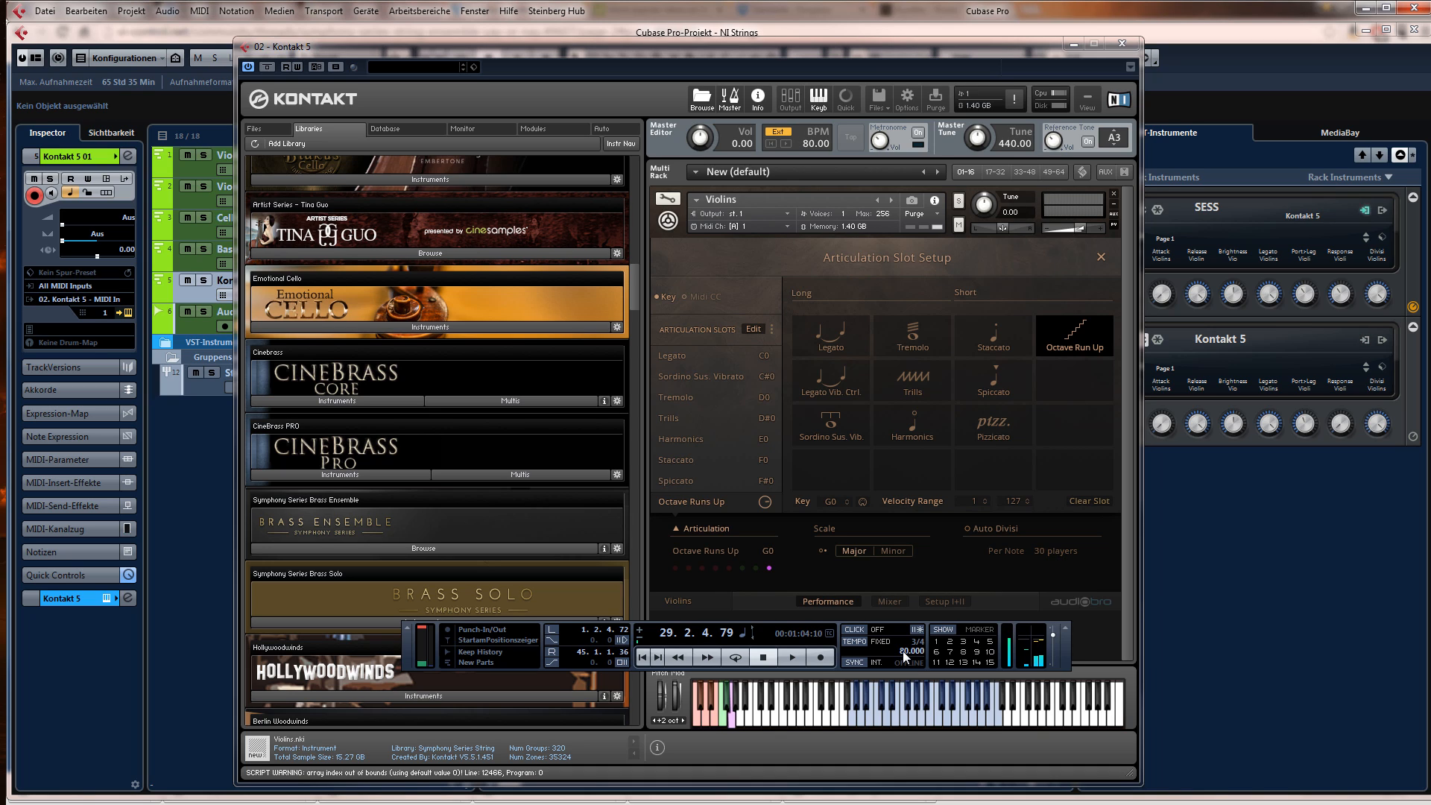
double_click(902, 651)
type("100")
key("Return")
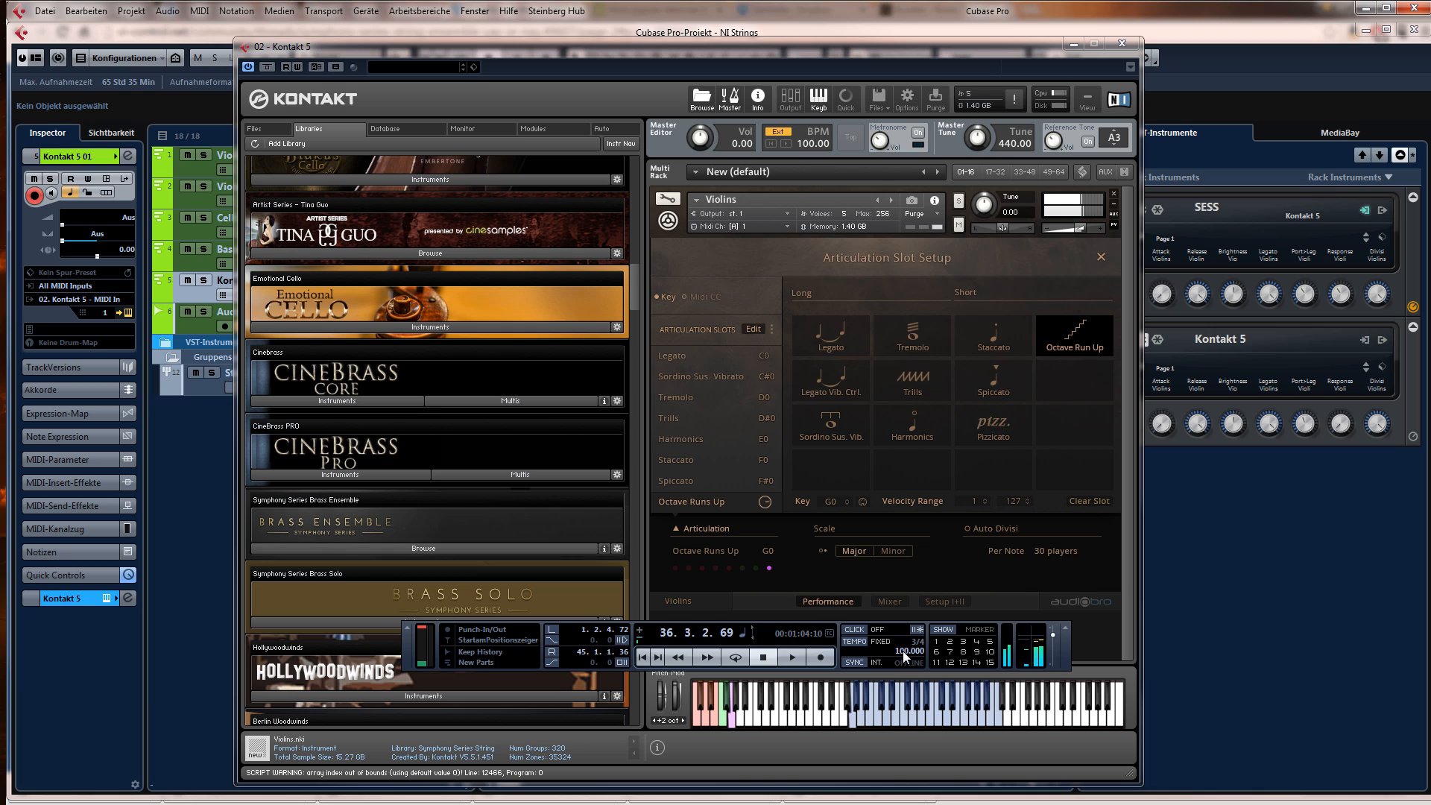
double_click(903, 652)
type("1200")
key("Return")
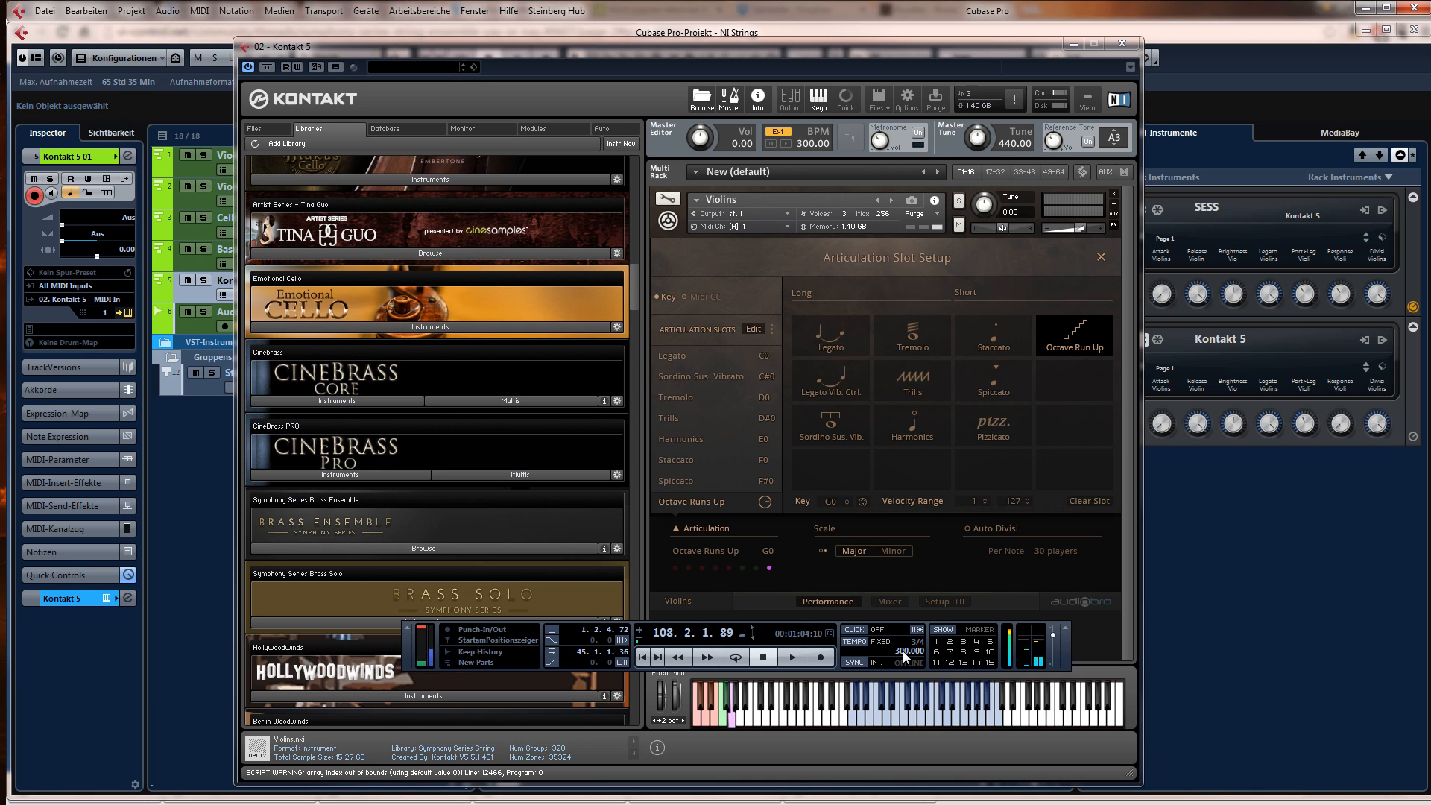
- Set the fixed project tempo to 150 BPM
double_click(902, 652)
type("15")
double_click(900, 651)
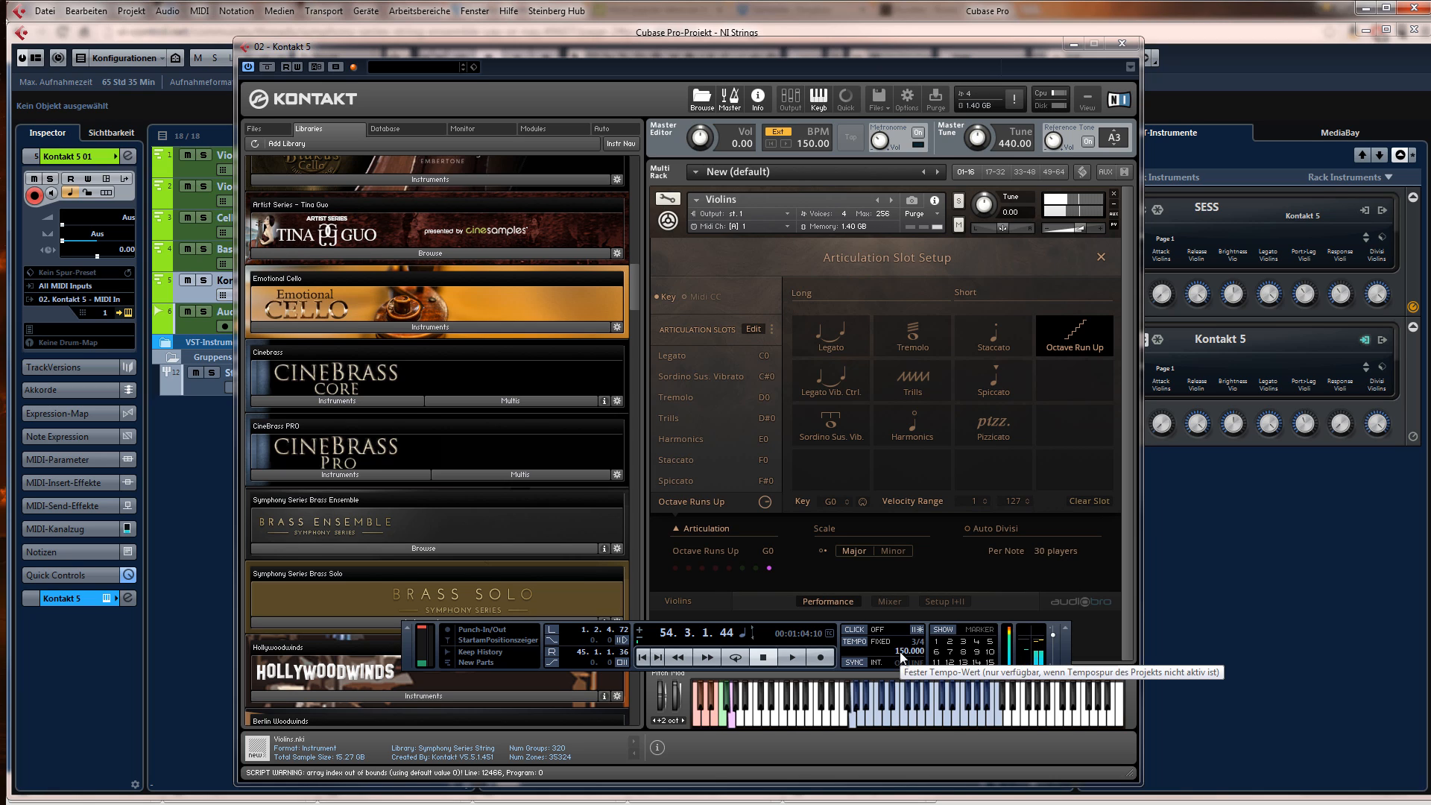
- Set the fixed project tempo to 120 BPM
type("120")
key("Return")
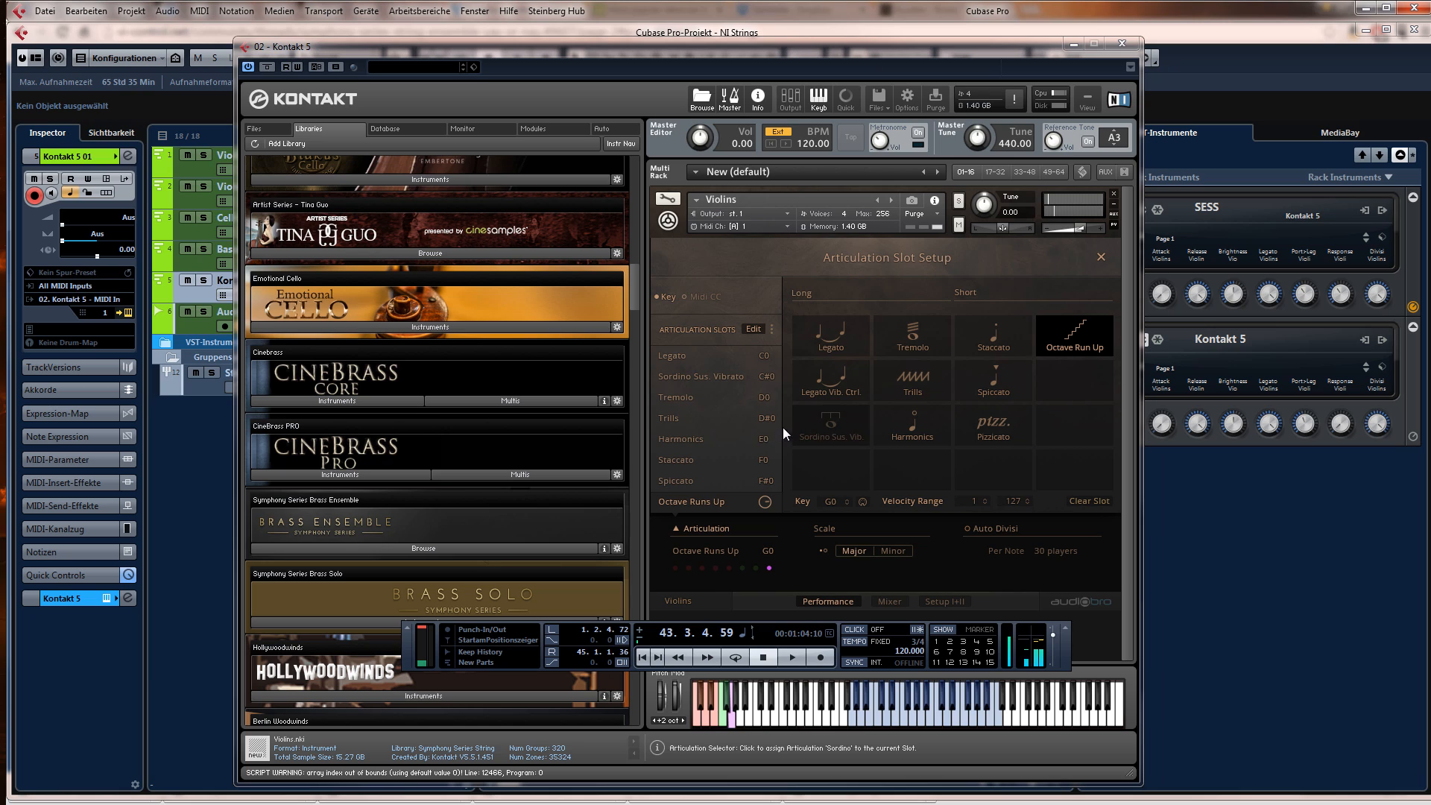
- Assign Legato Vib. Ctrl. to the Violins' Legato slot on C0 and return to the performance controls
left_click(687, 355)
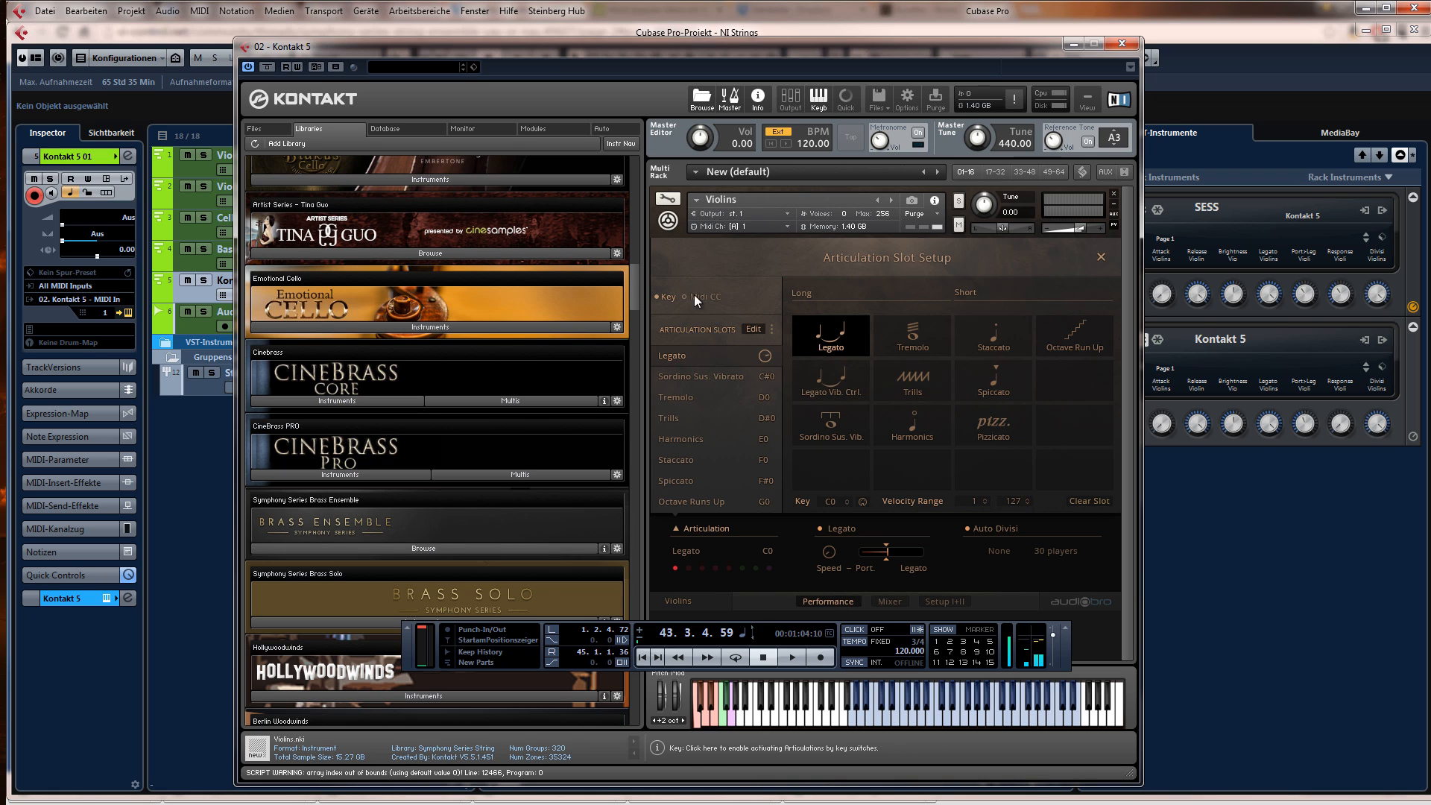
left_click(701, 528)
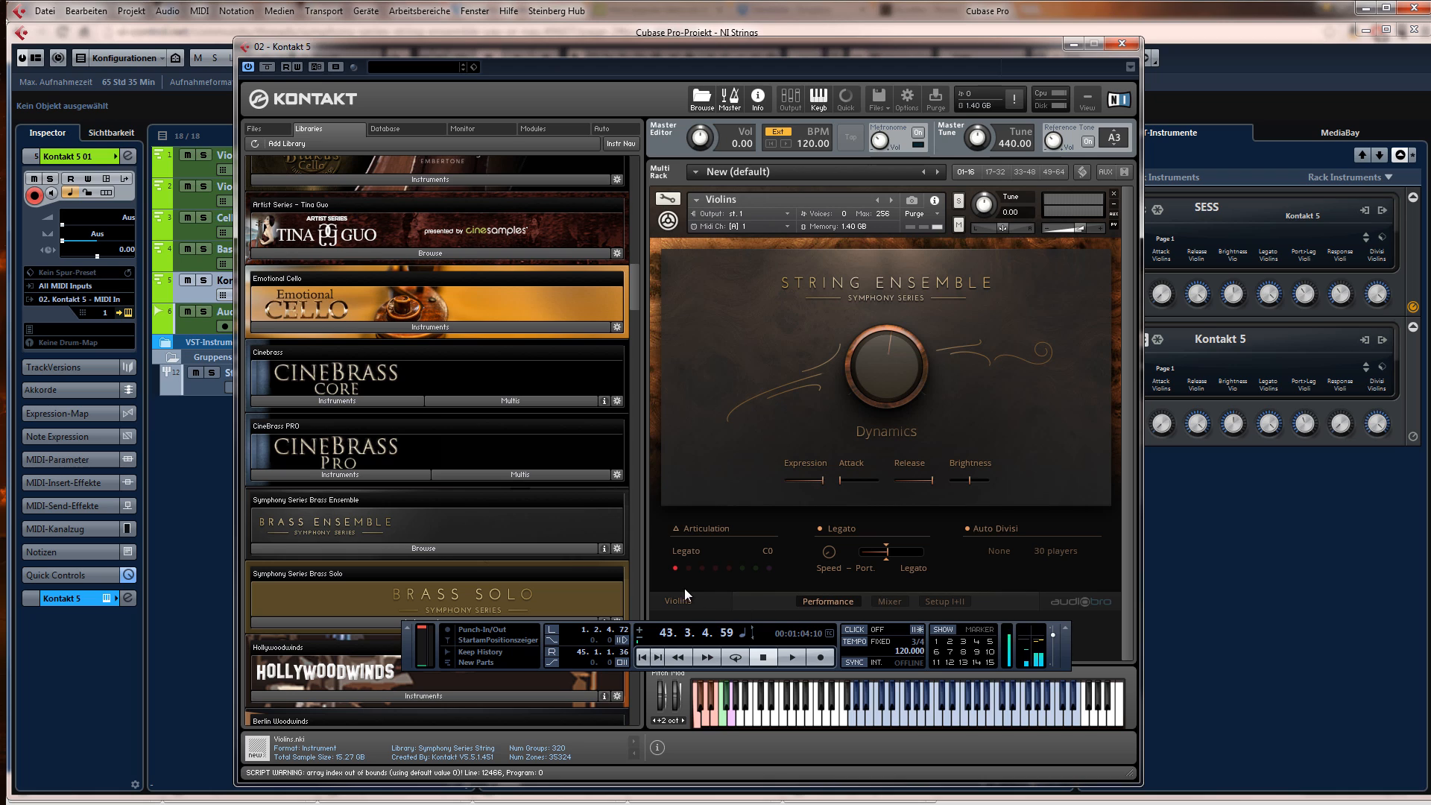
left_click(696, 529)
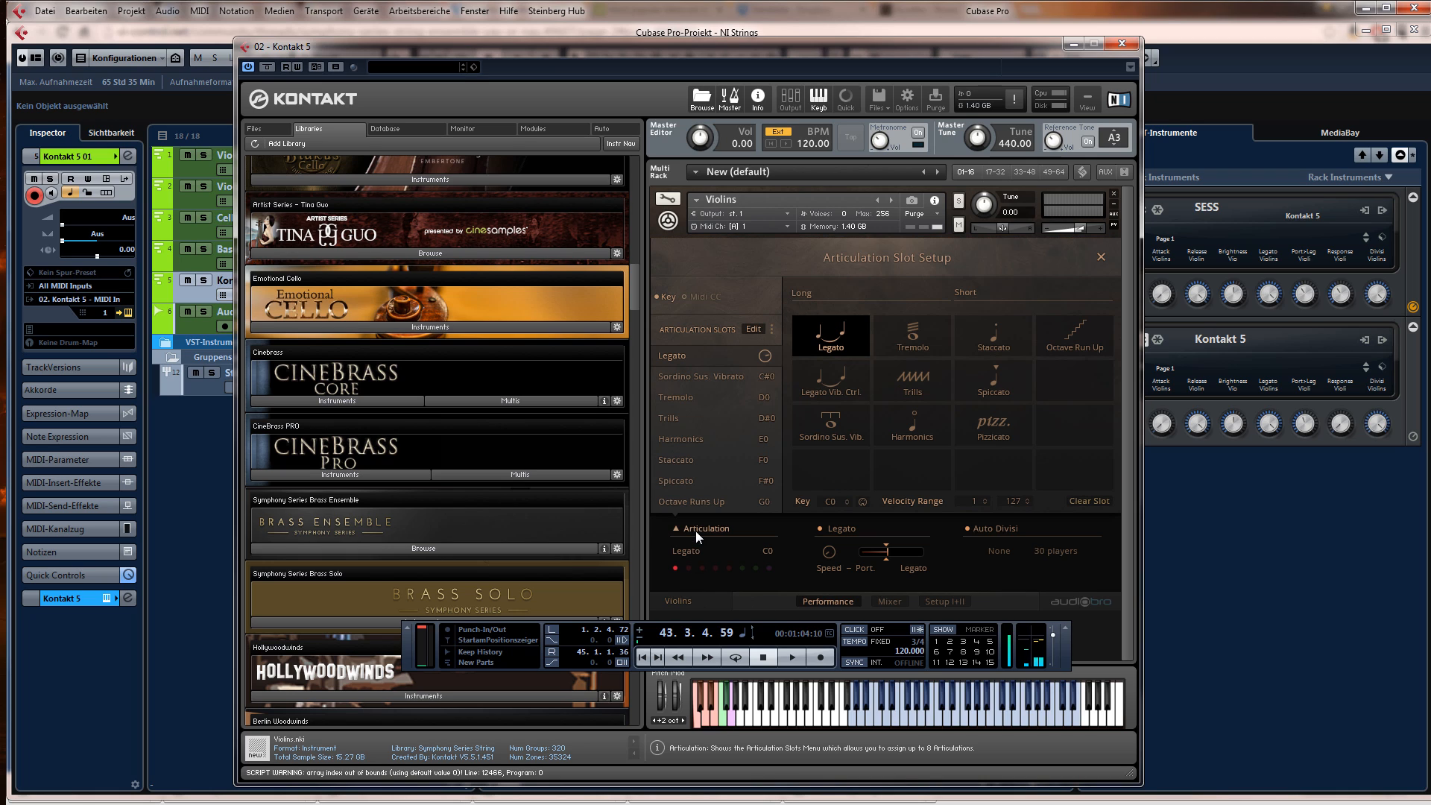
left_click(822, 387)
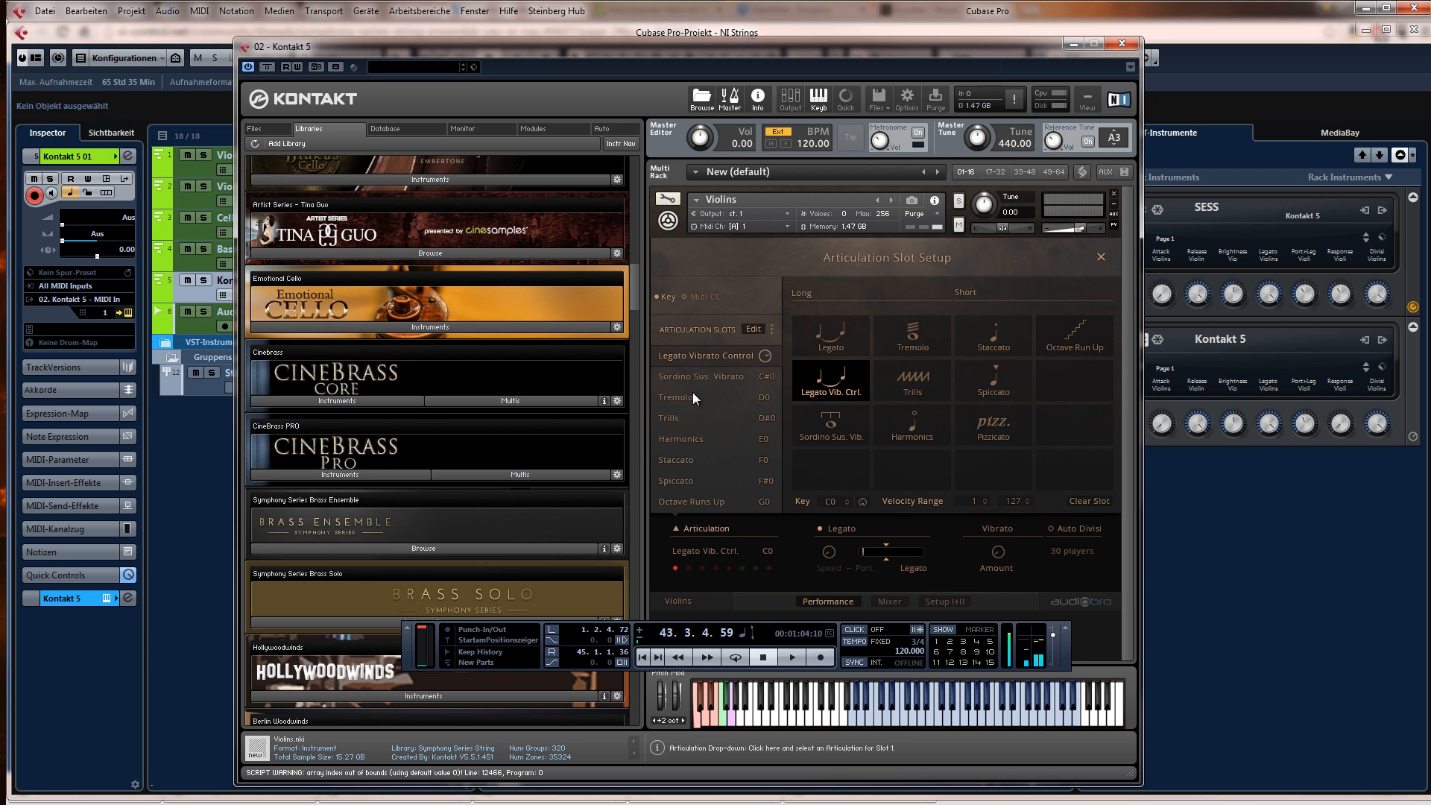
left_click(692, 527)
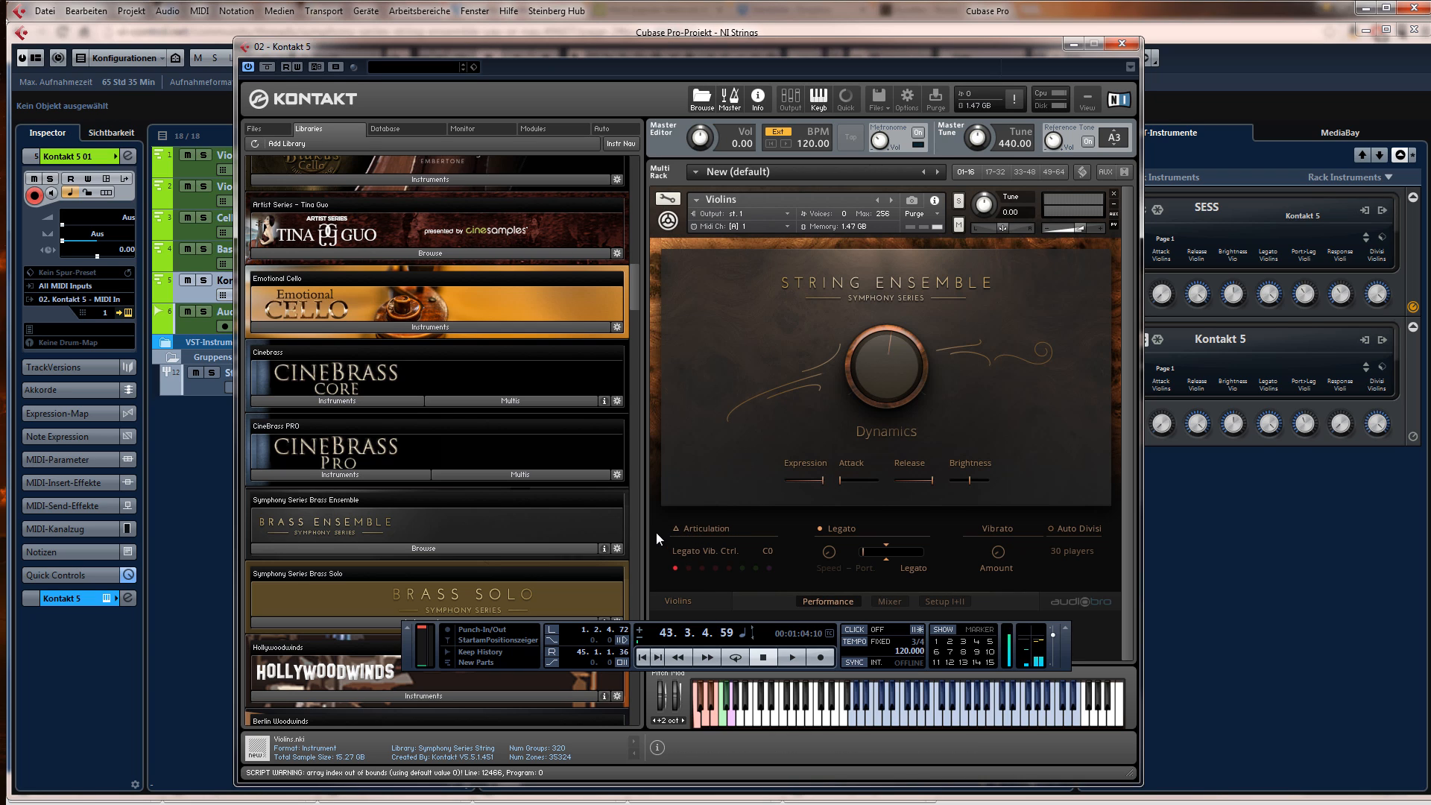
- Start MIDI CC learning for the Vibrato Amount control and raise the velocity threshold between portamento and legato
right_click(999, 550)
left_click(1026, 488)
right_click(999, 557)
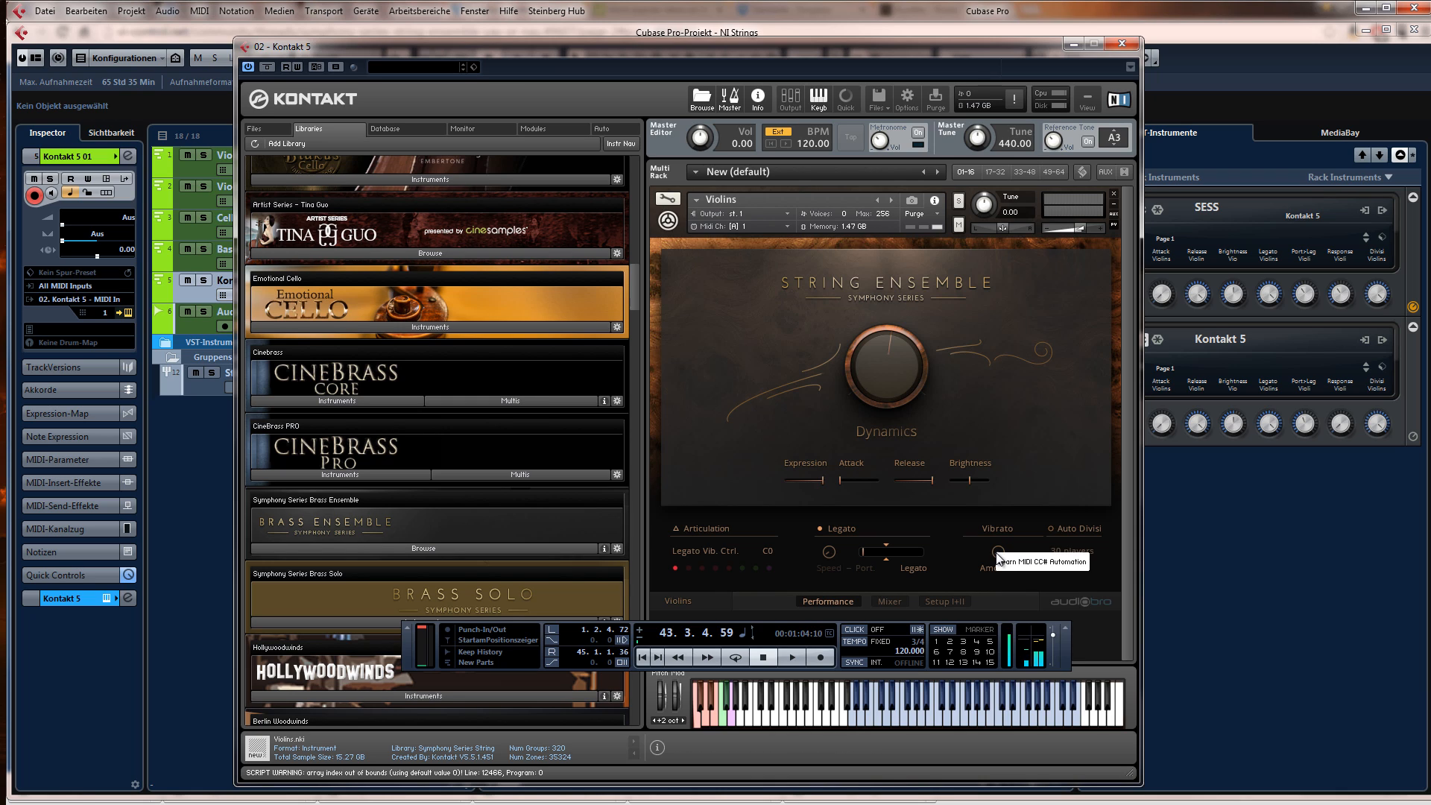
left_click(1010, 559)
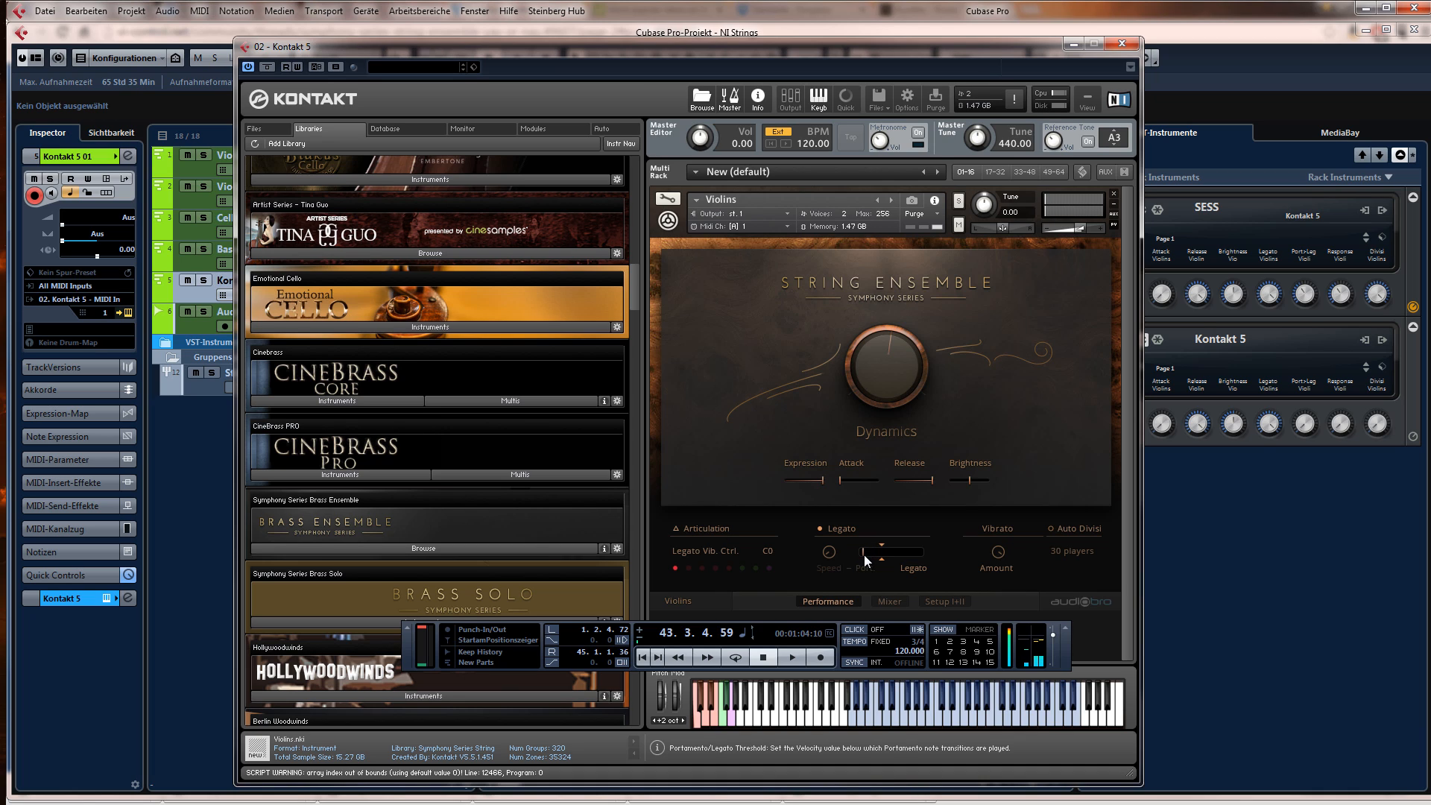
left_click_drag(876, 555, 896, 556)
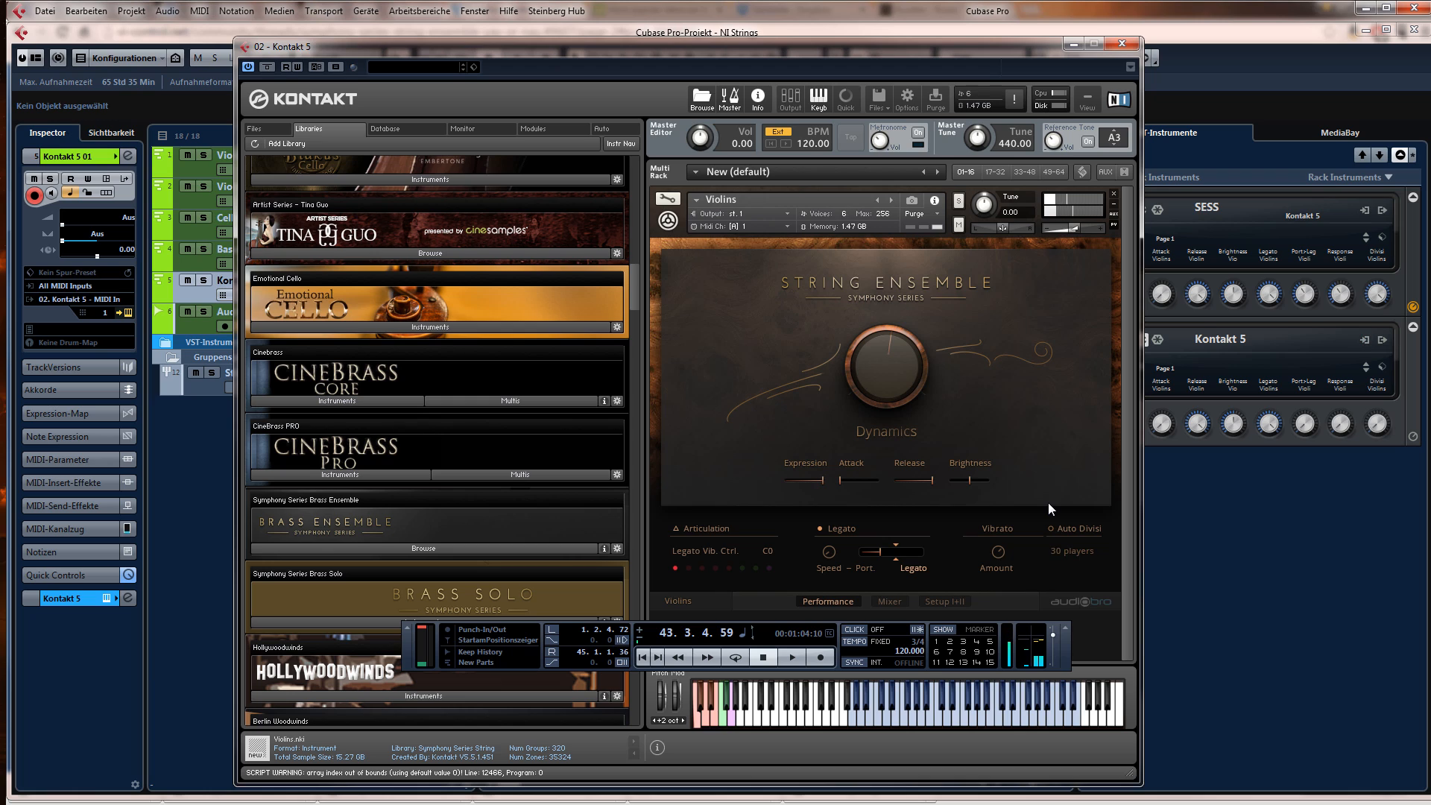
left_click(658, 233)
left_click(667, 221)
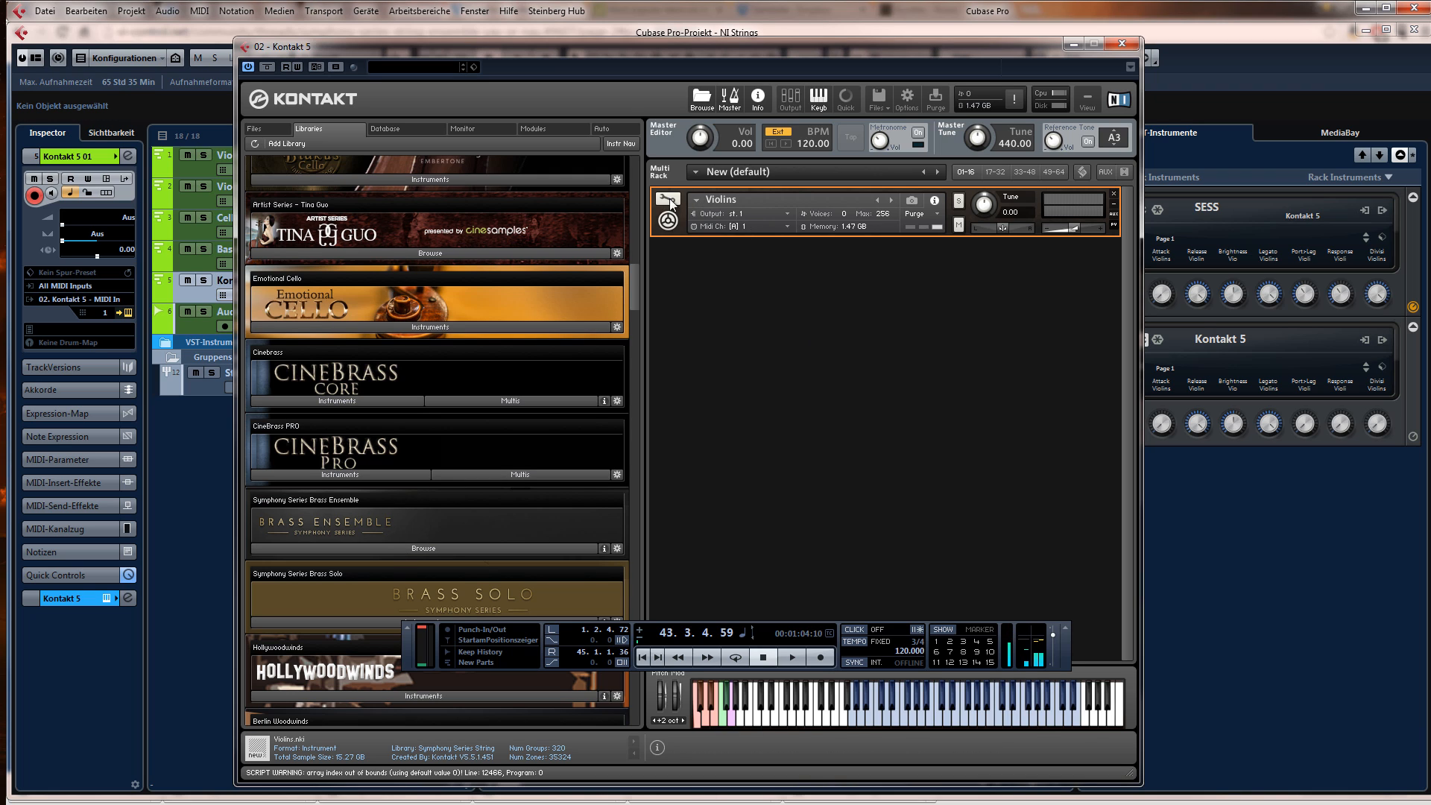
left_click(660, 225)
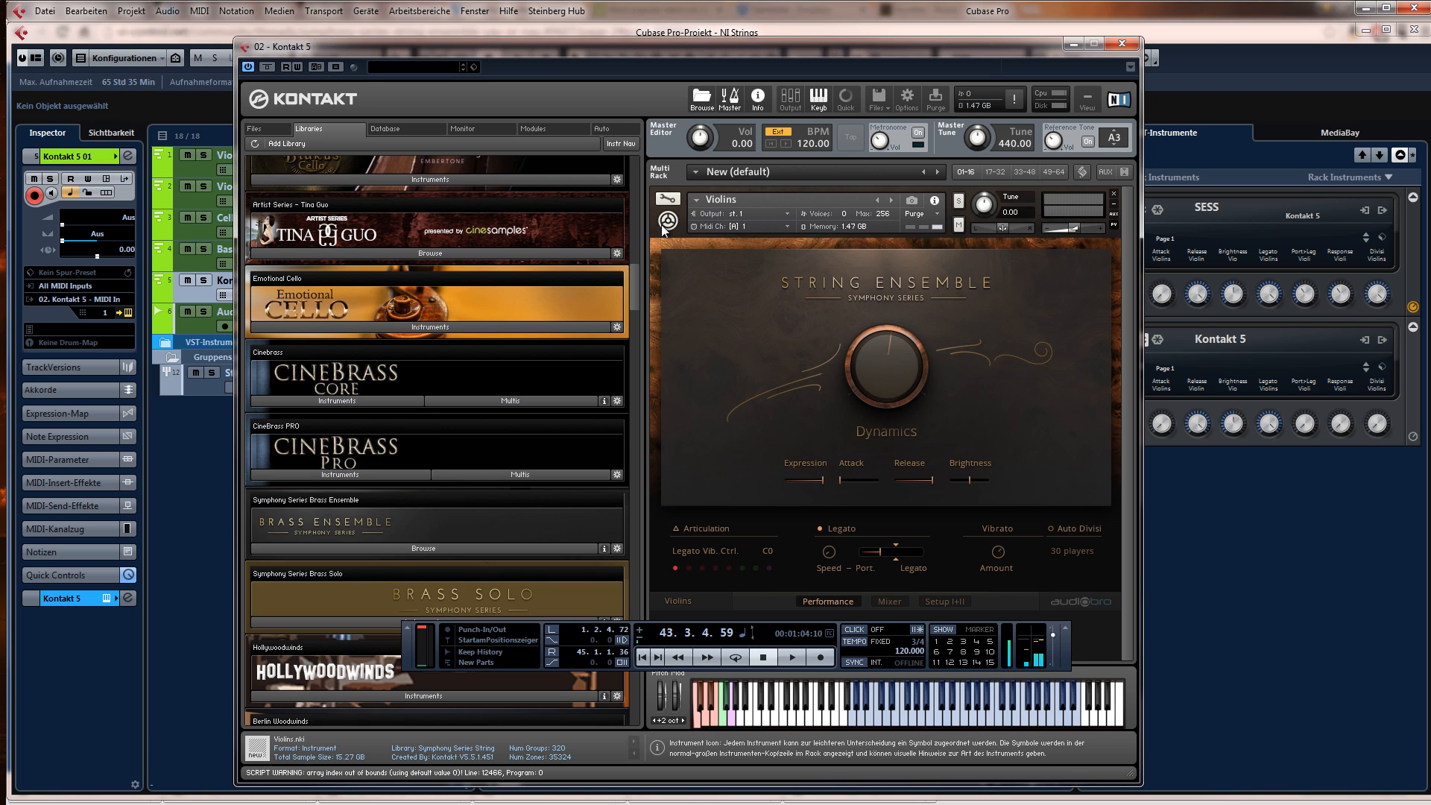
left_click(693, 528)
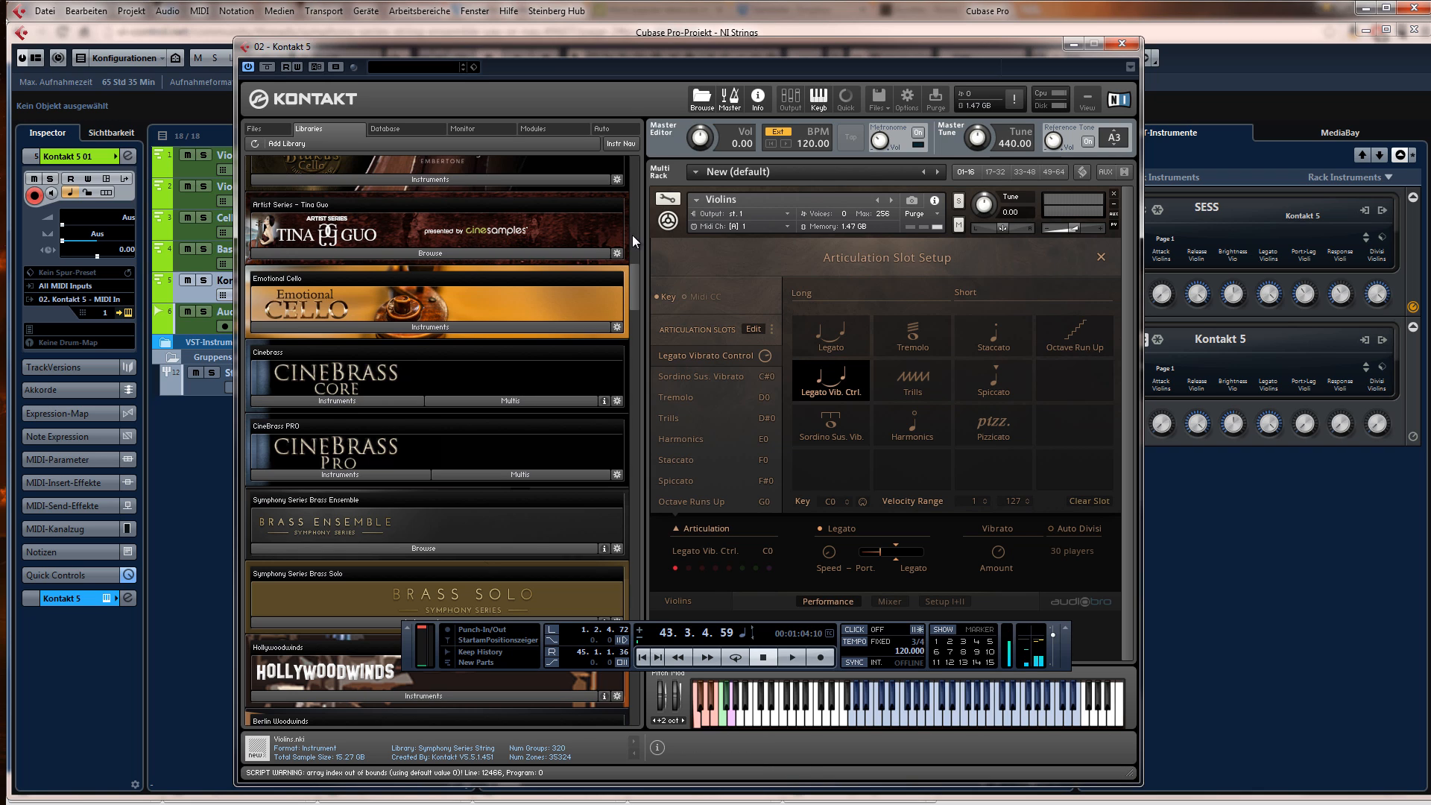
- Replace the loaded Violins patch with Violas.nki from the Symphony Series String Ensemble library
left_click_drag(632, 274, 617, 153)
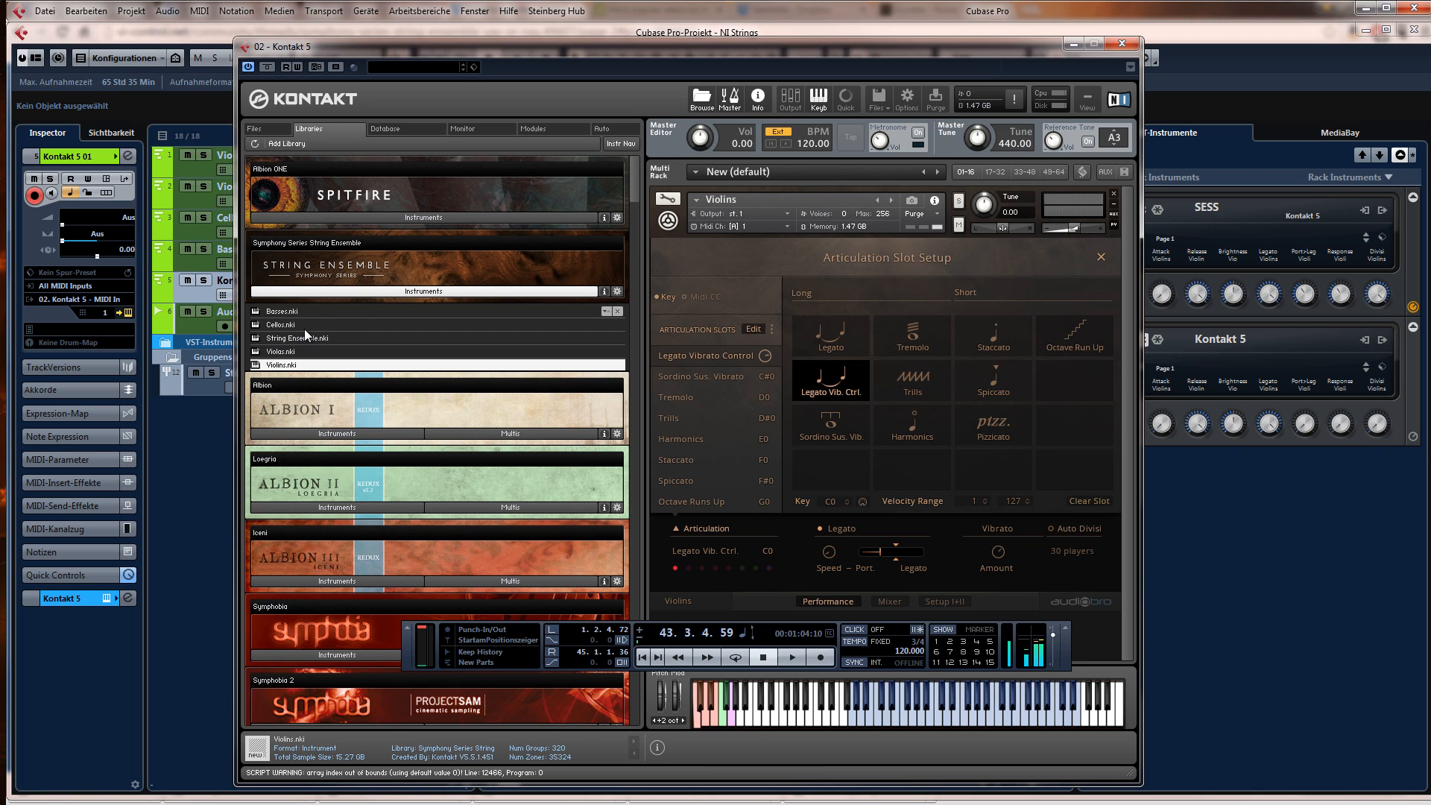
left_click_drag(287, 352, 817, 215)
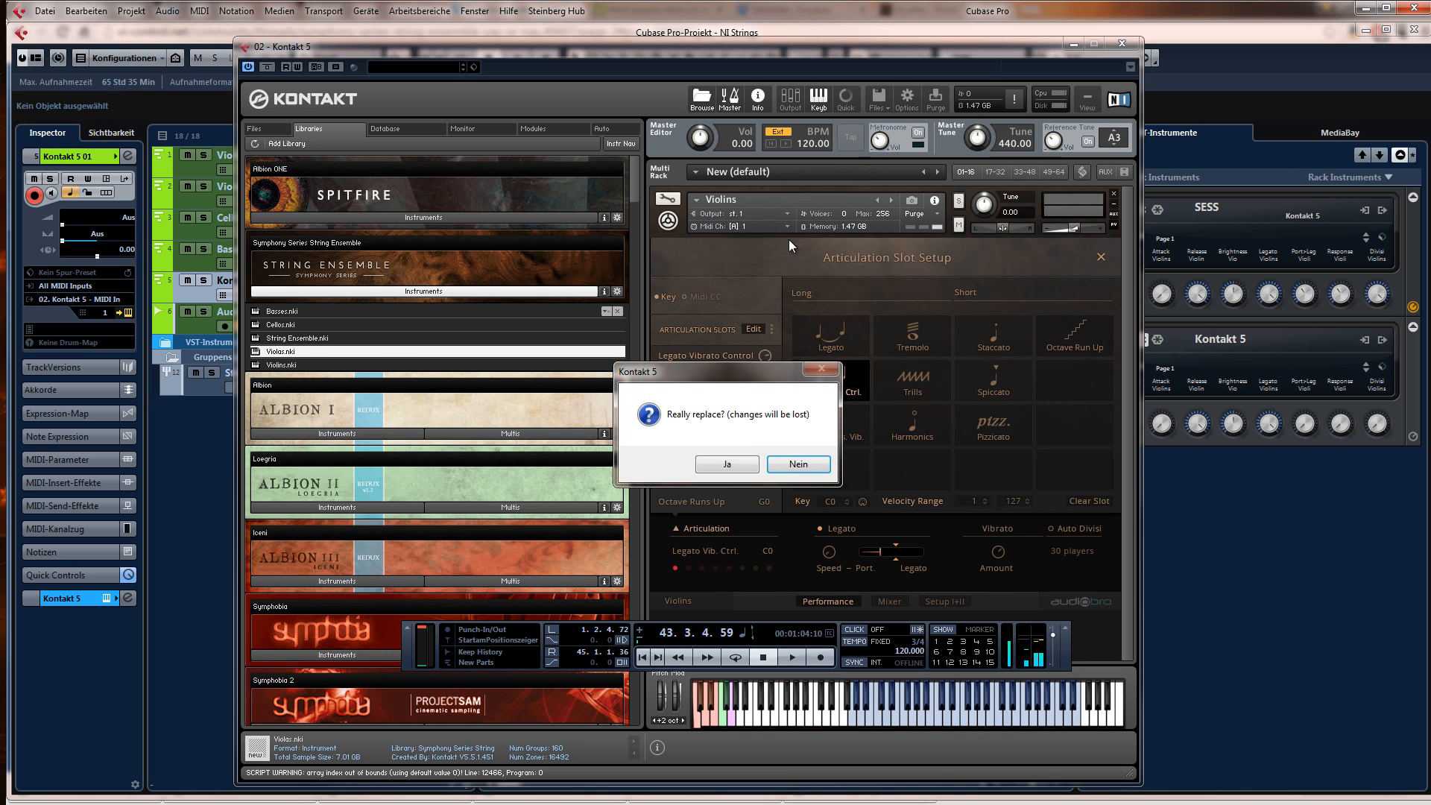
left_click(741, 461)
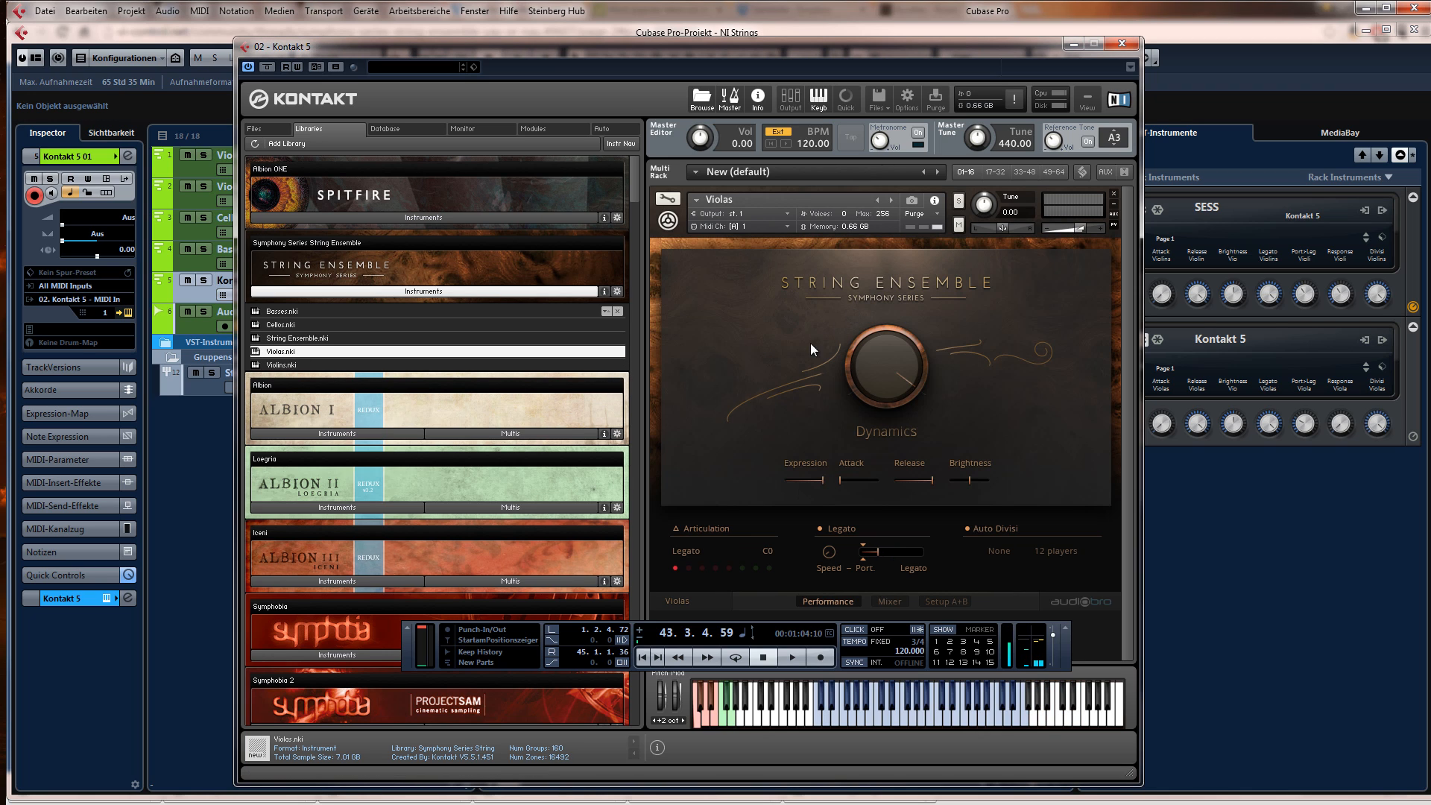
- Examine the Violas' articulation slots and the articulations available in their slot setup
left_click(701, 526)
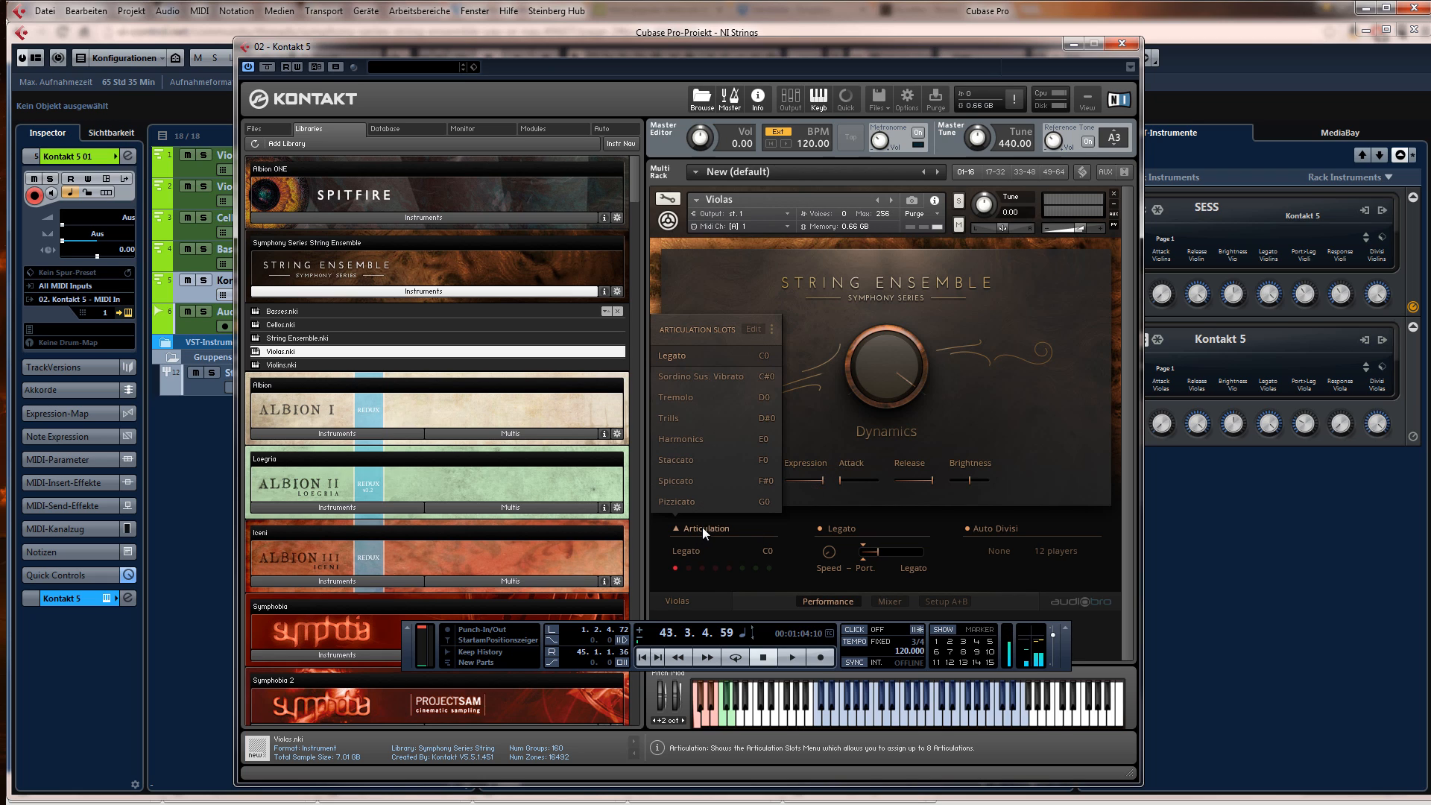
left_click(753, 332)
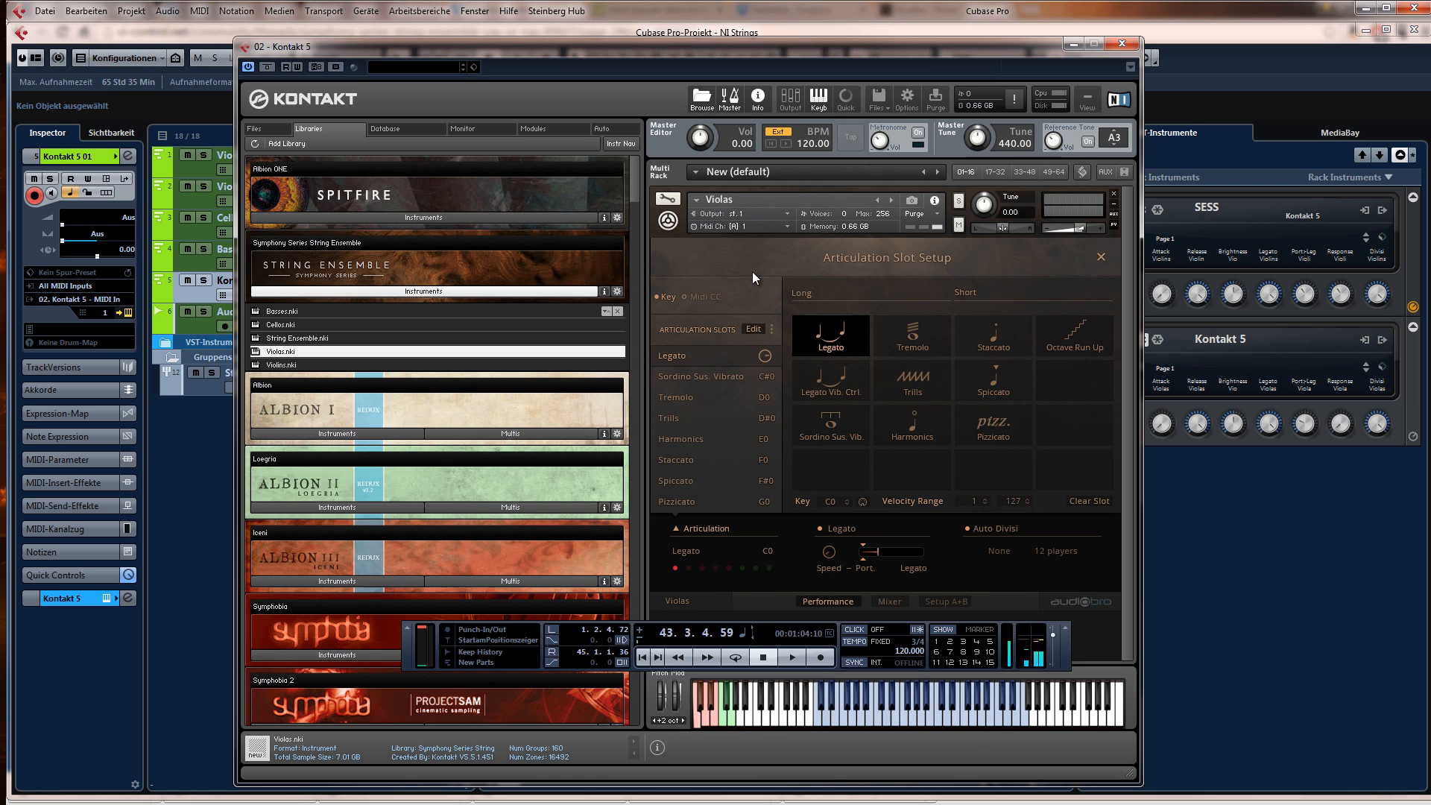
left_click(1099, 256)
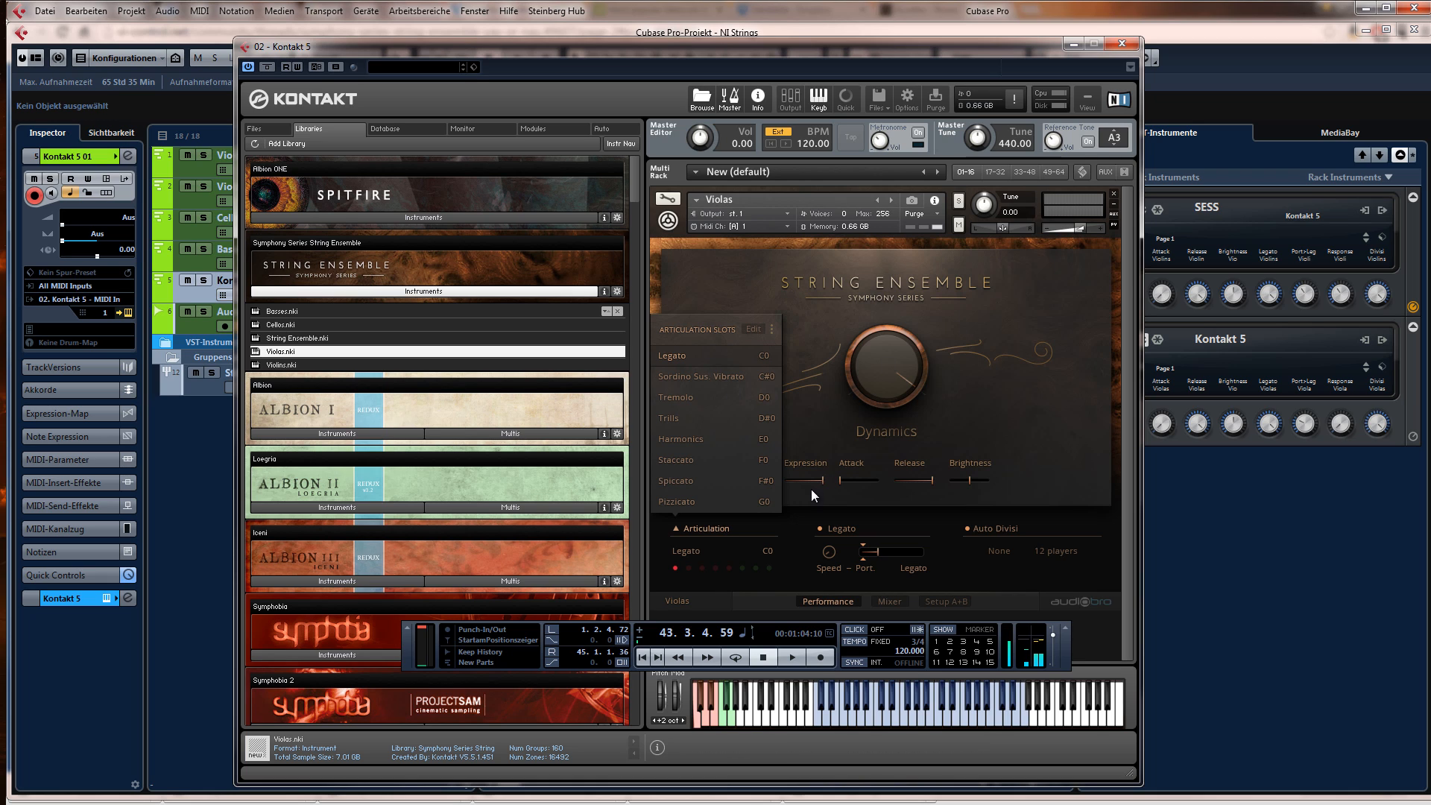
left_click(753, 329)
left_click(757, 333)
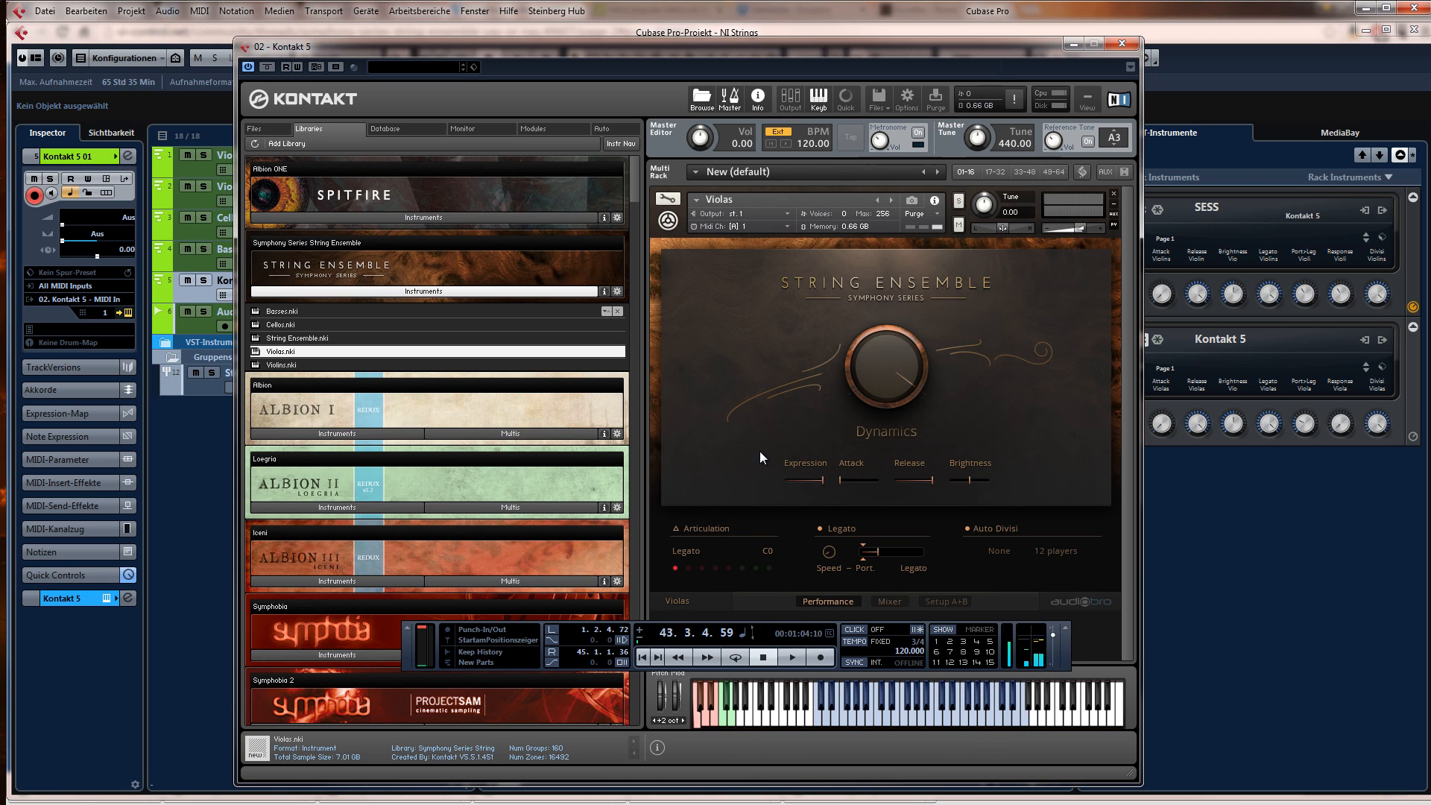
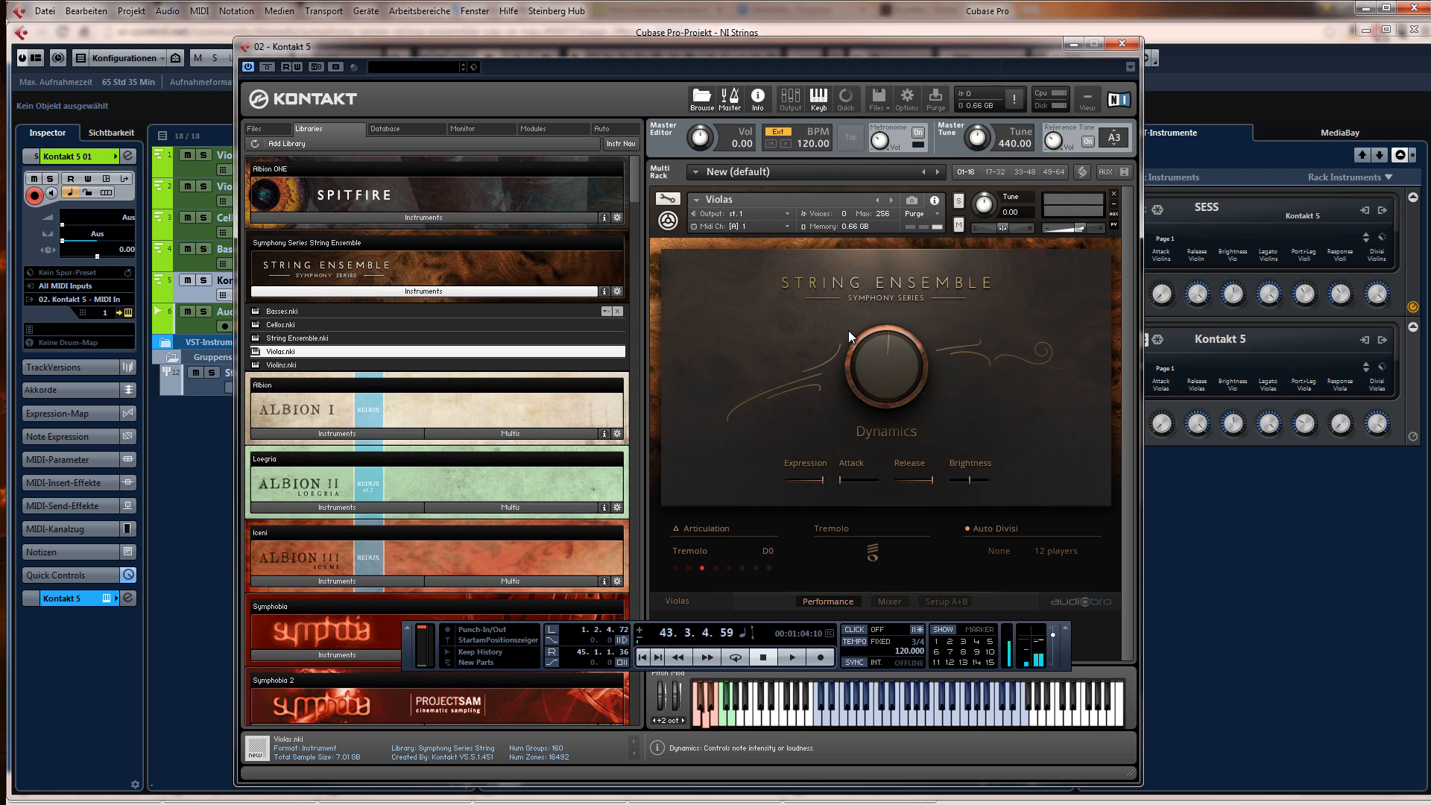
- Activate the Violas' Trills articulation on D#0 and check the A+B section setup before returning to the performance controls
left_click(716, 569)
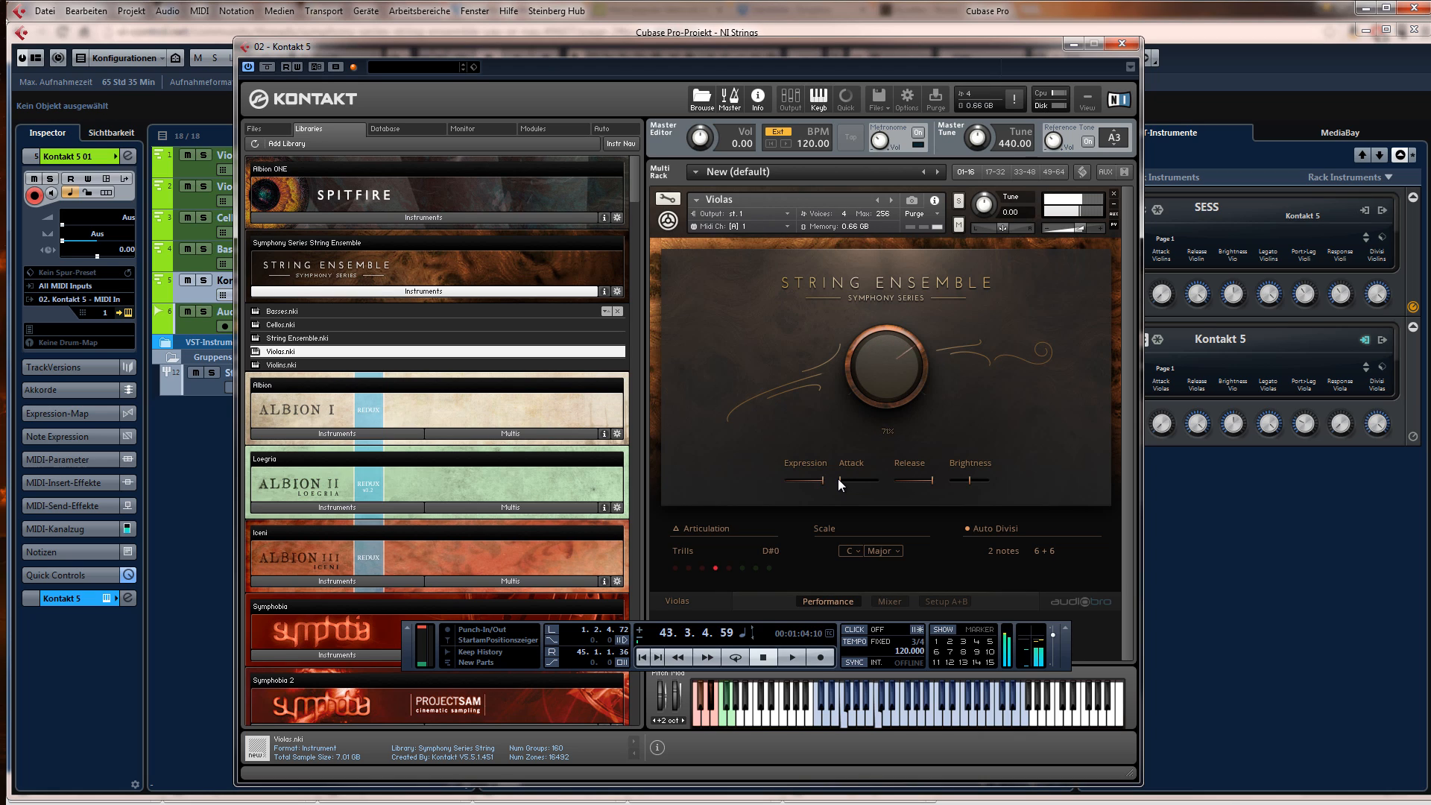
left_click(962, 596)
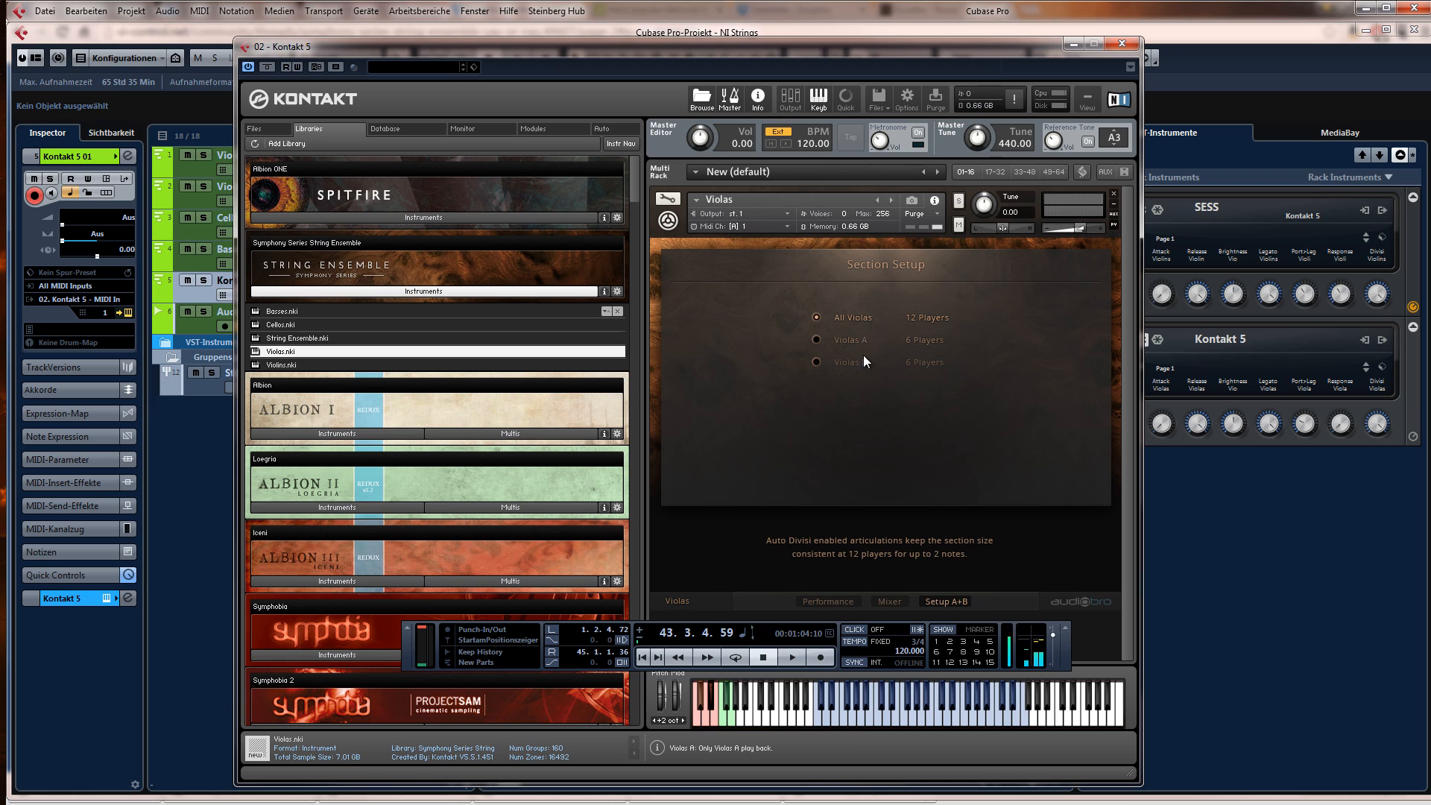
left_click(833, 602)
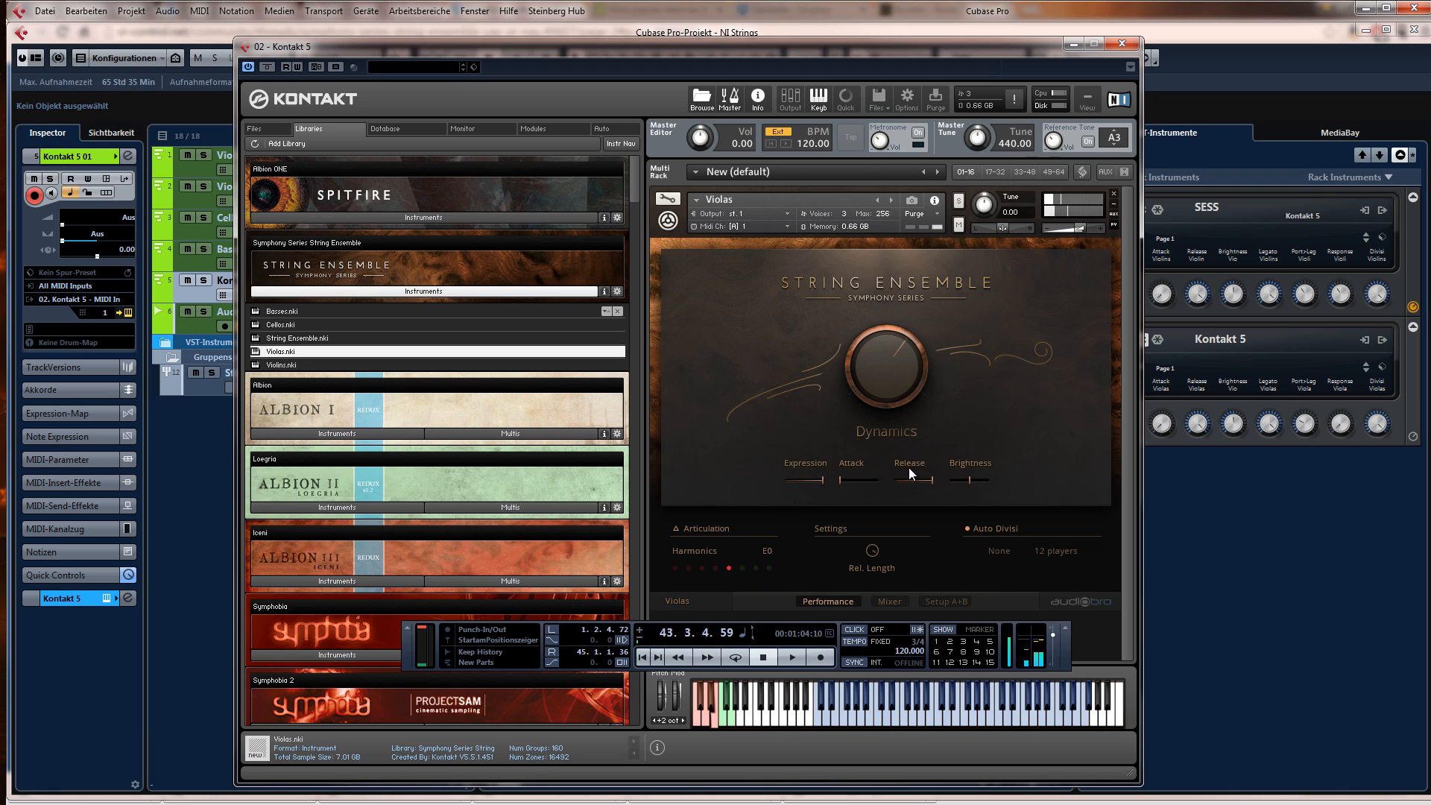
- Lower the Violas' Release to about half for the Harmonics articulation and raise it back to maximum
left_click_drag(923, 481, 905, 480)
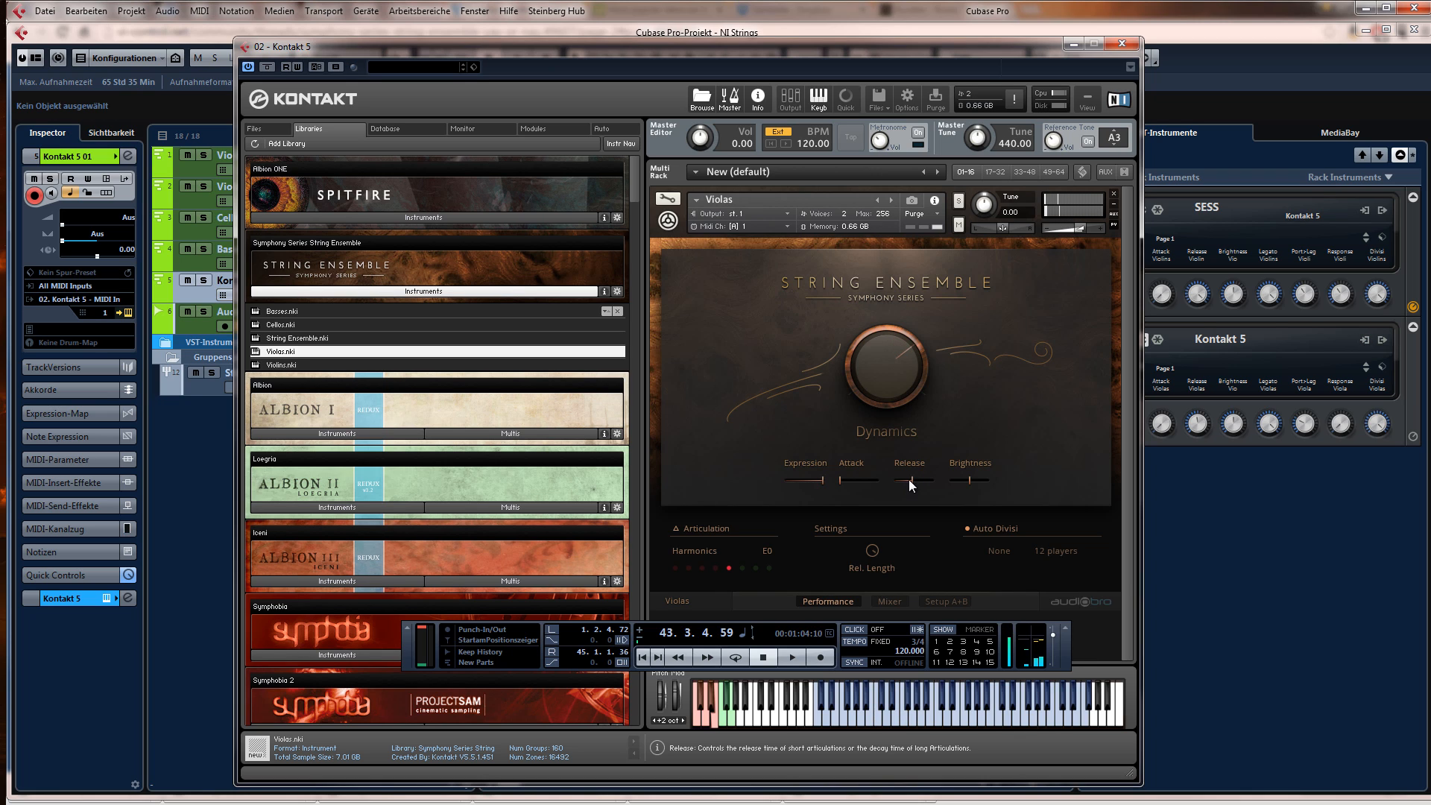
left_click_drag(909, 479, 968, 489)
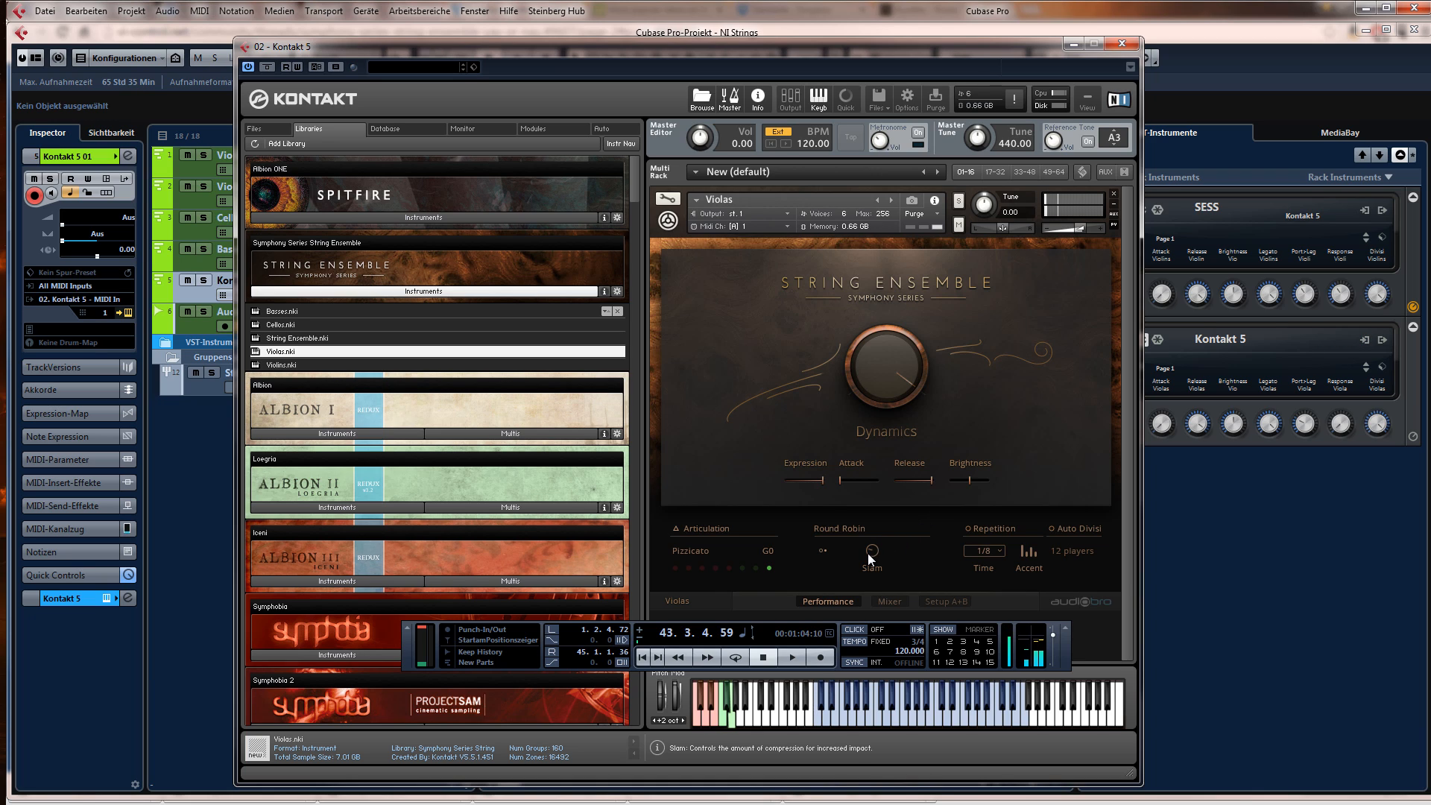
- Adjust the Slam amount and enable Auto Divisi for the Violas' Pizzicato articulation
left_click_drag(866, 559, 868, 556)
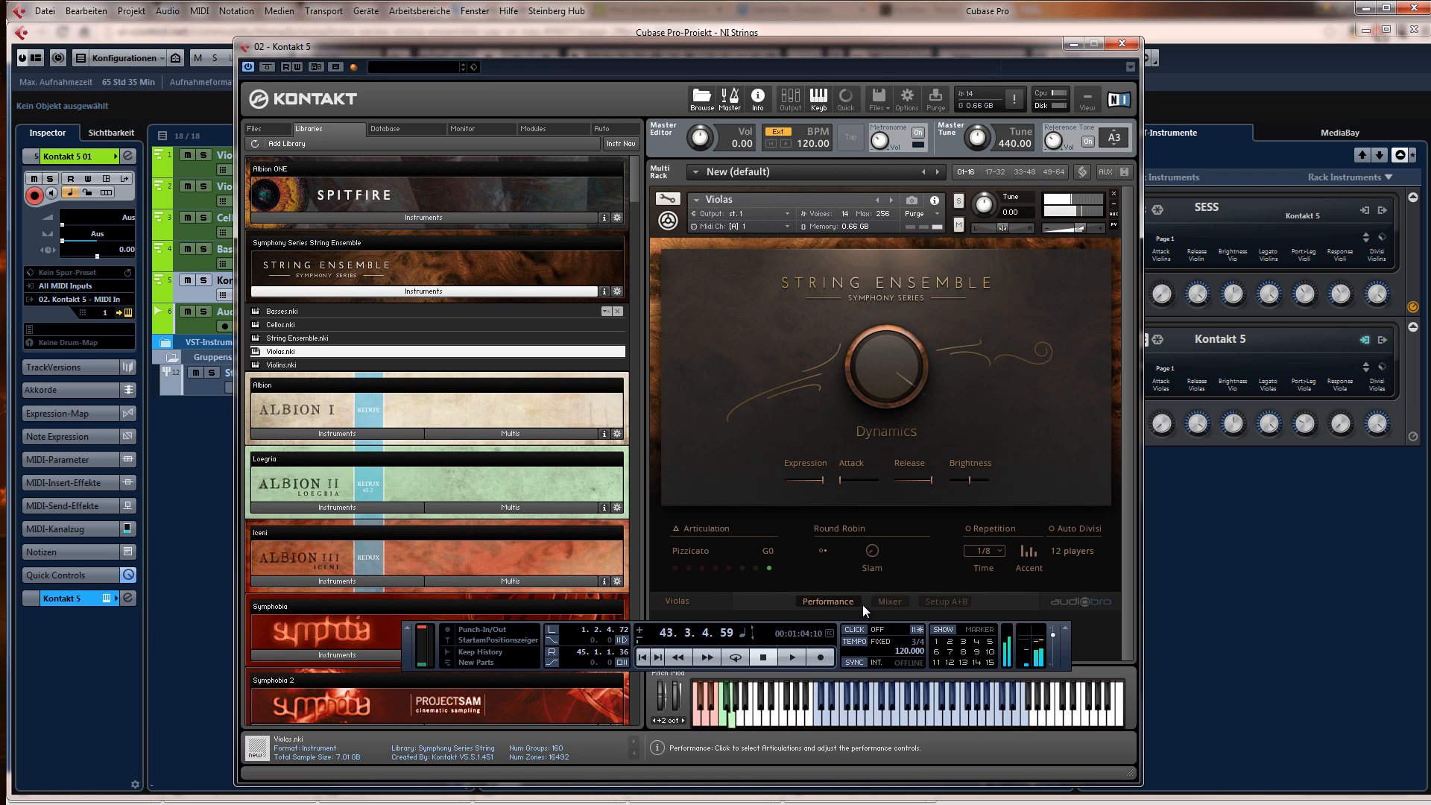
left_click(1052, 529)
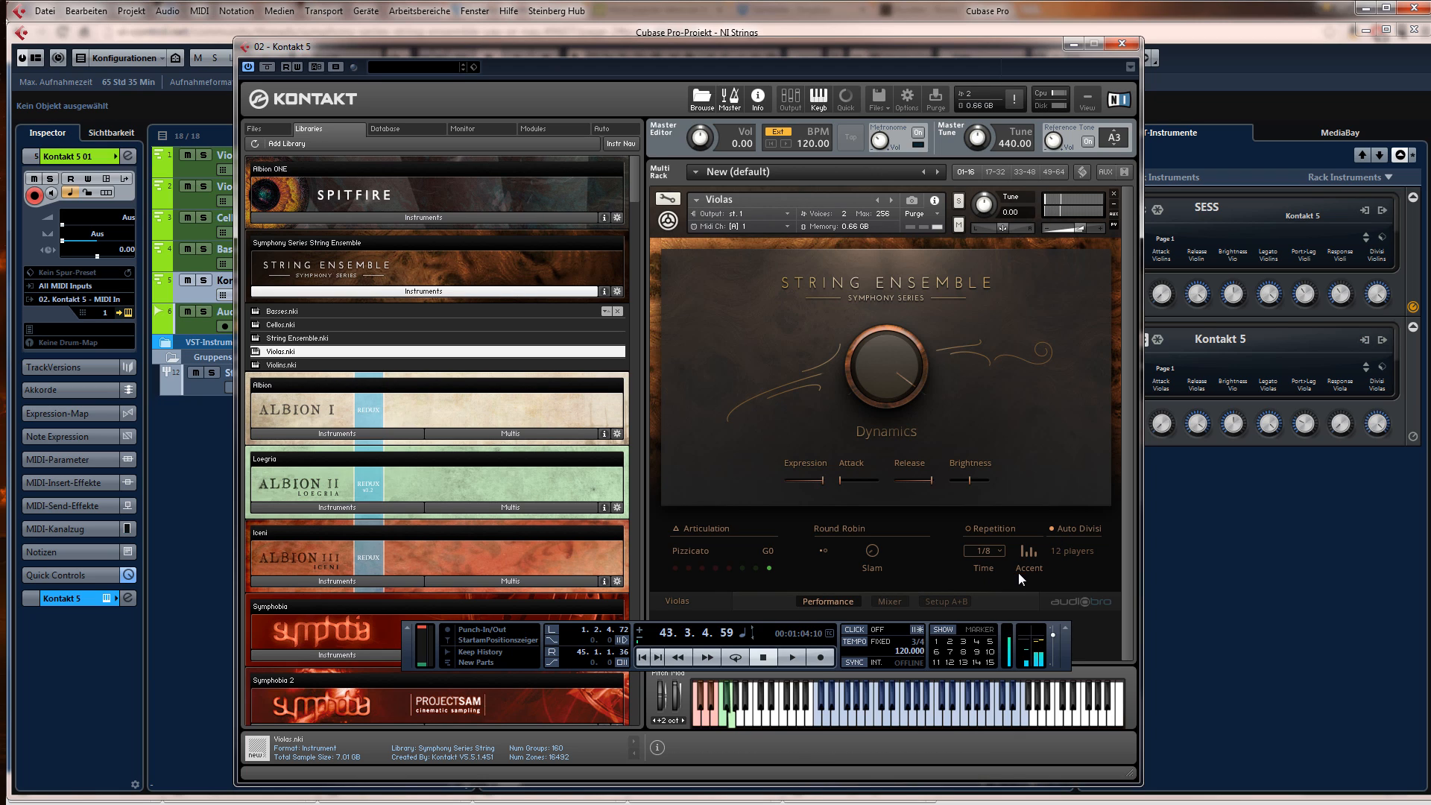
- Switch the Violas to Spiccato on F#0 and compare its sound with Auto Divisi off and on
left_click(757, 568)
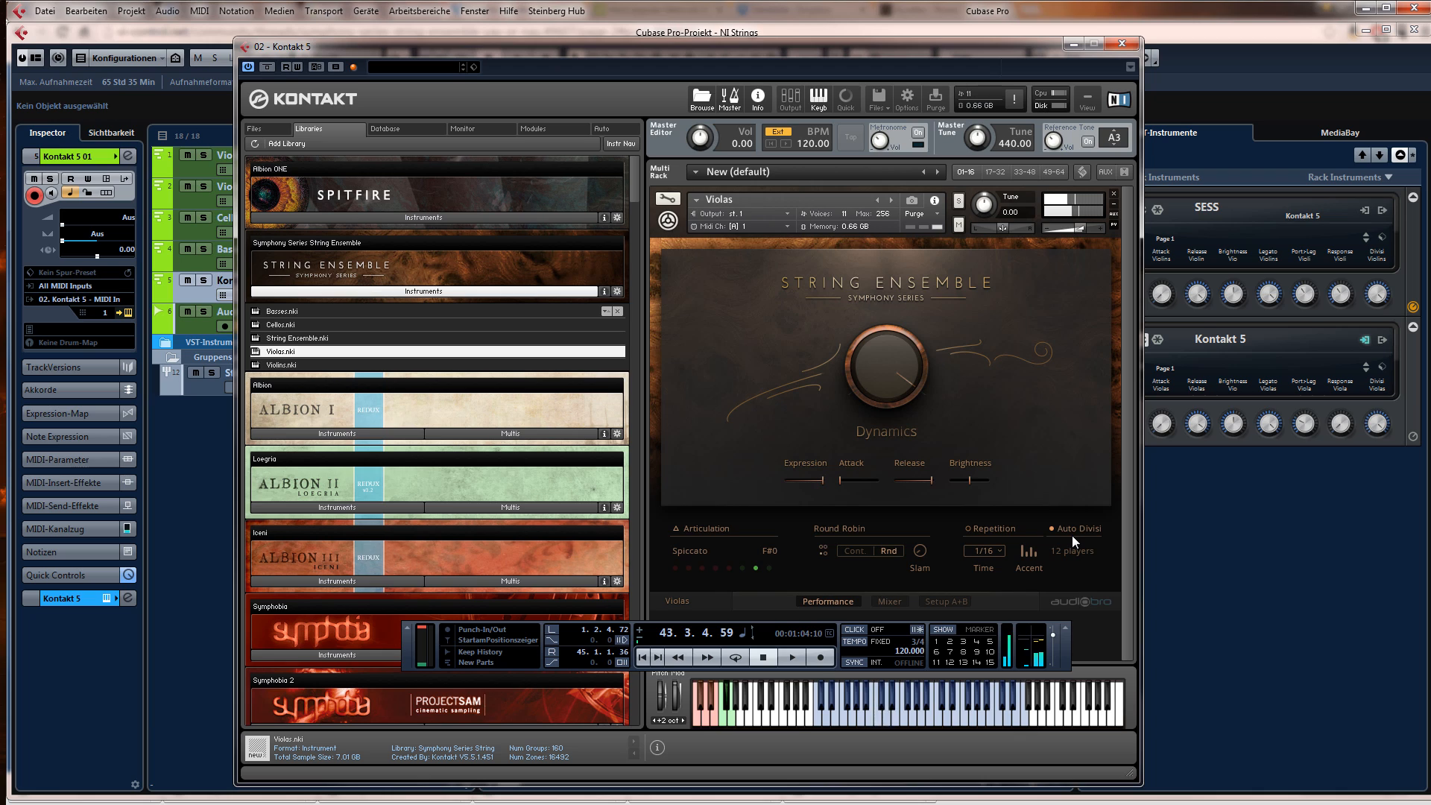
left_click(1054, 526)
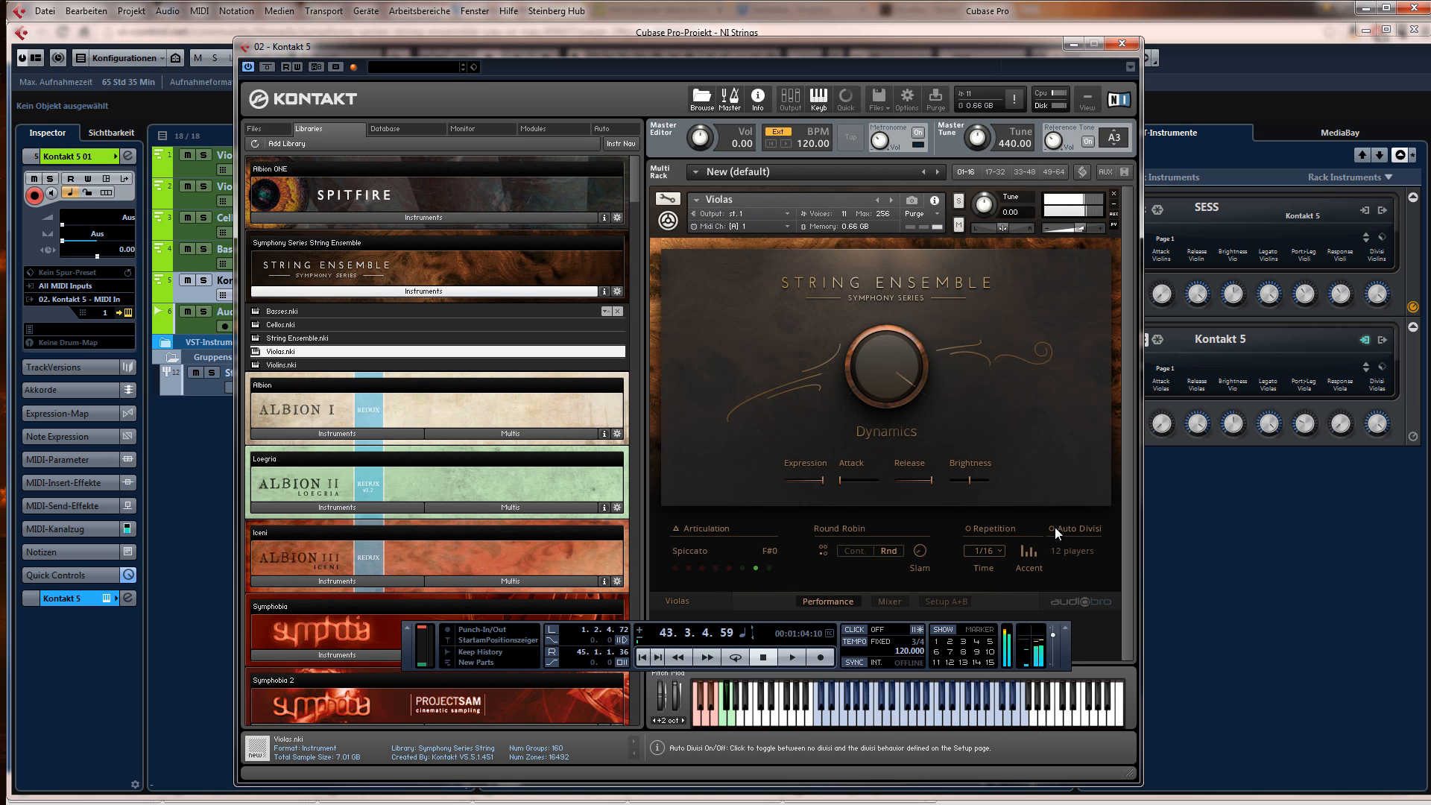
left_click(1054, 526)
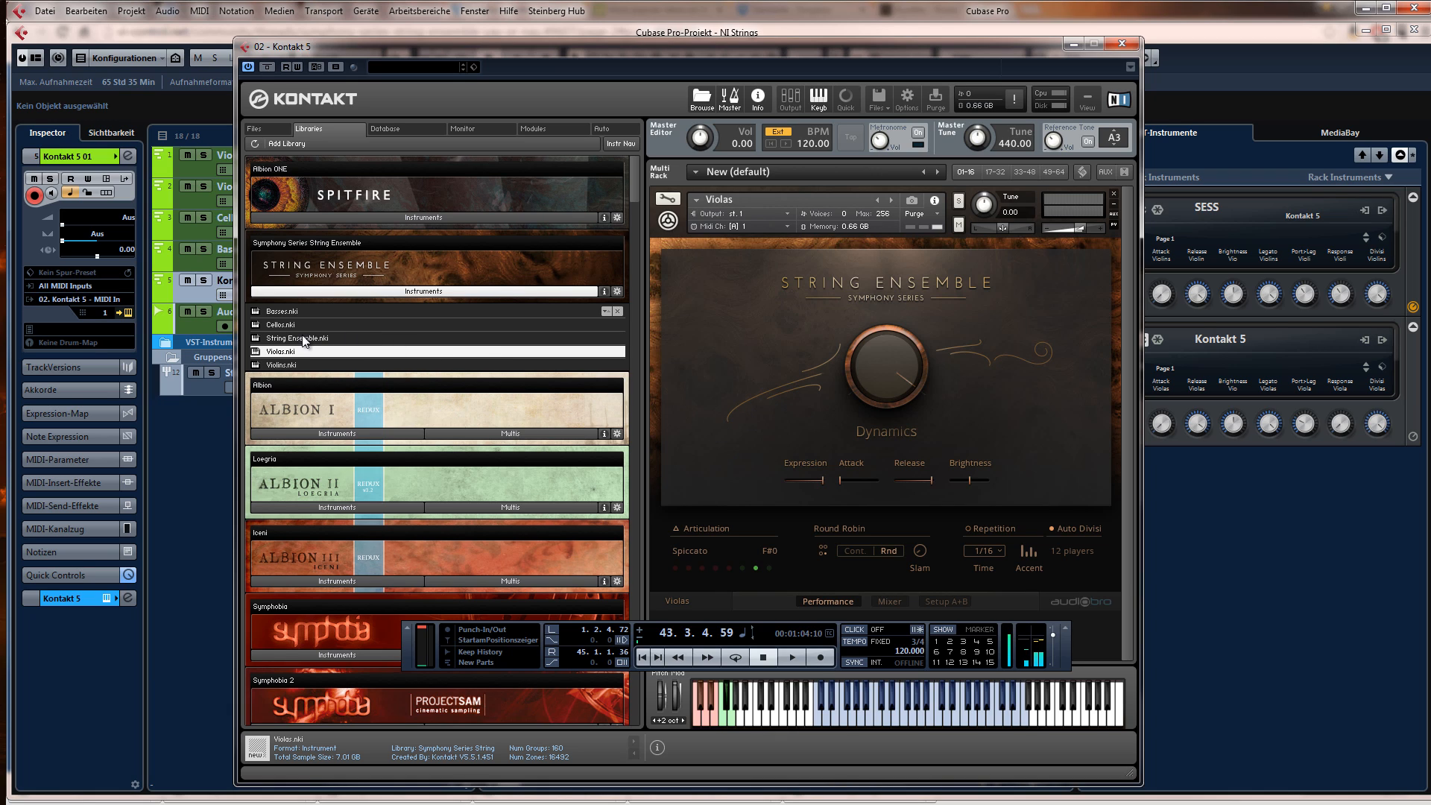
- Replace the loaded Violas patch with Cellos.nki and open its articulation slots
left_click_drag(292, 323, 753, 174)
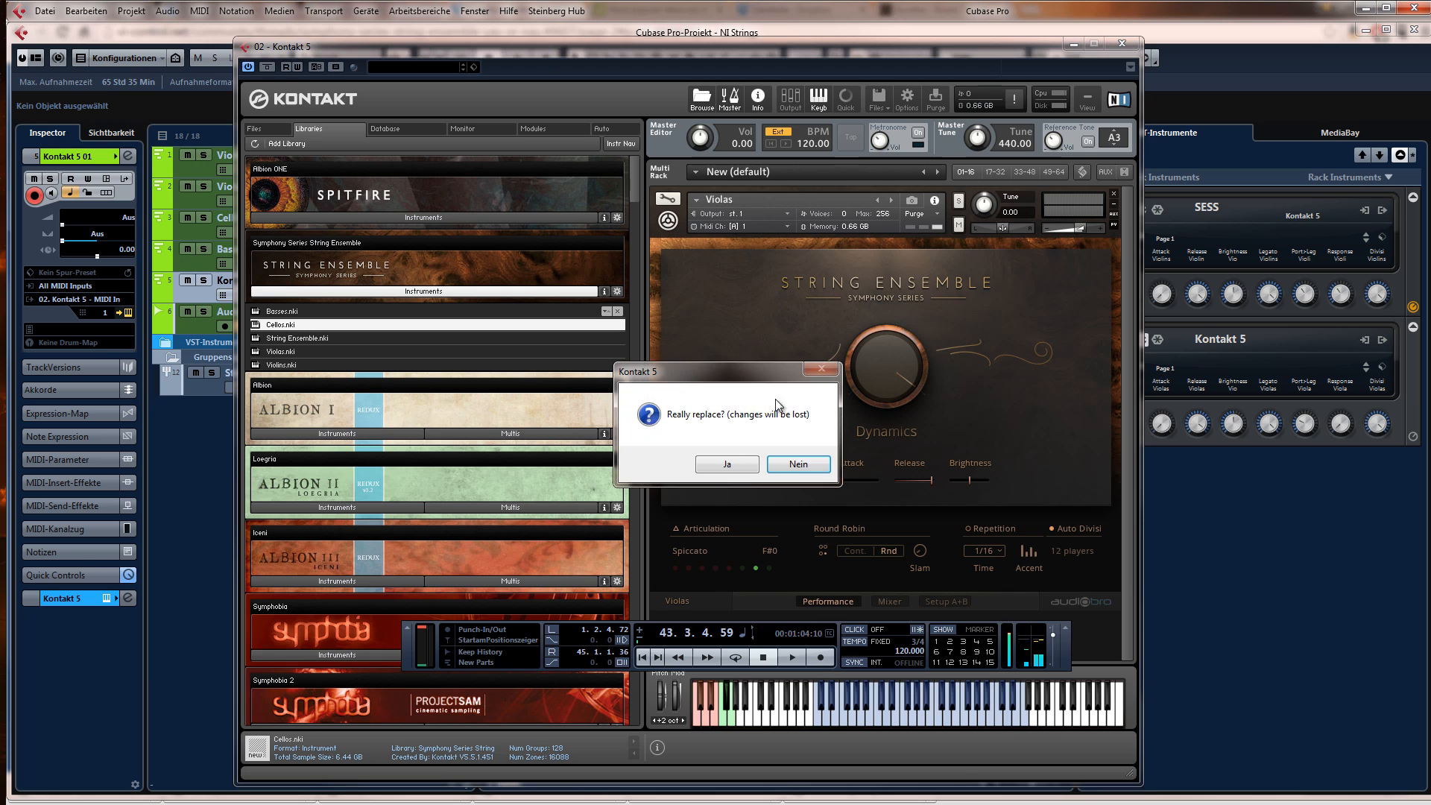
left_click(741, 465)
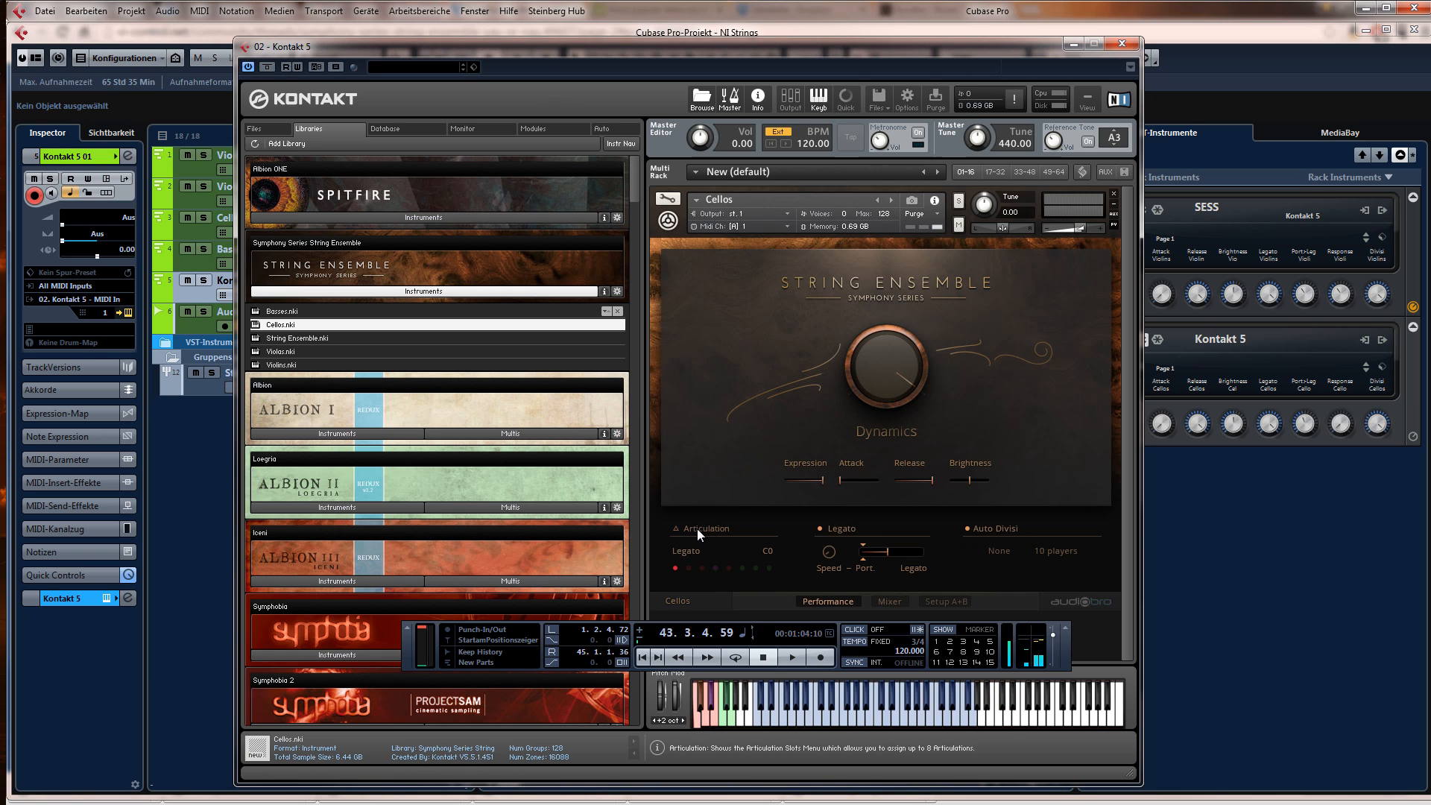
left_click(678, 532)
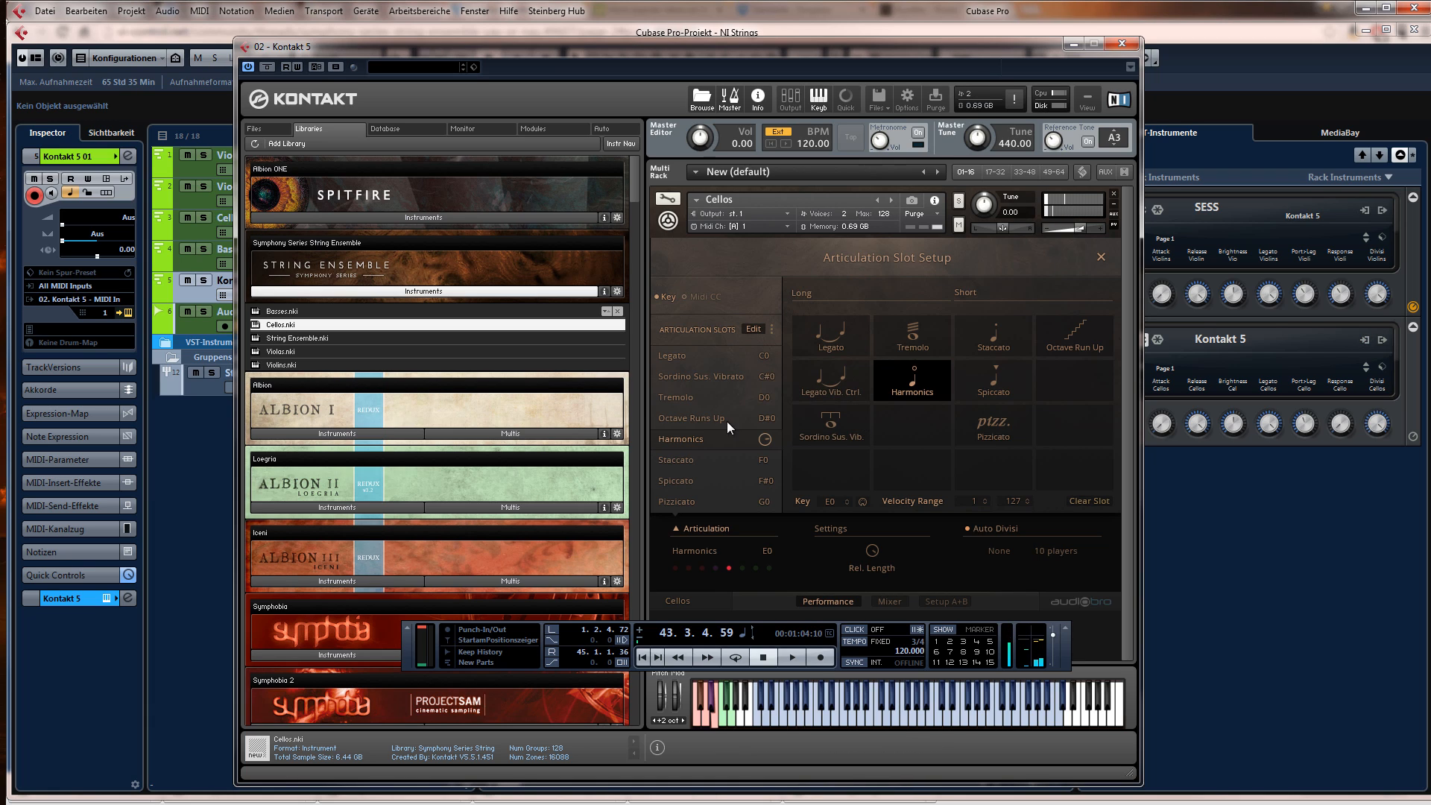
- Audition the Cellos' Staccato articulation with Auto Divisi on and off, and select Spiccato on F#0
left_click(692, 453)
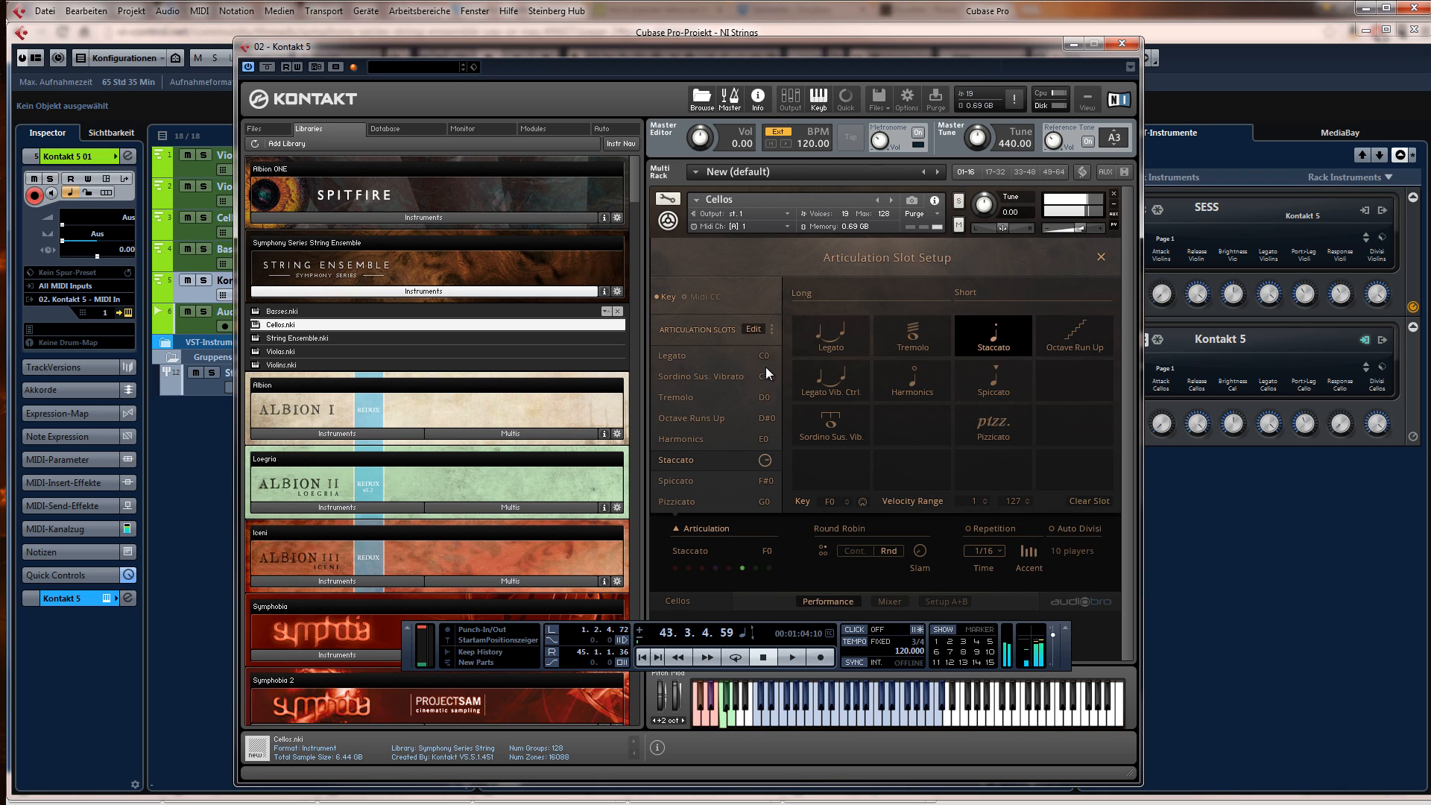
left_click(1051, 528)
left_click(1051, 528)
left_click(706, 479)
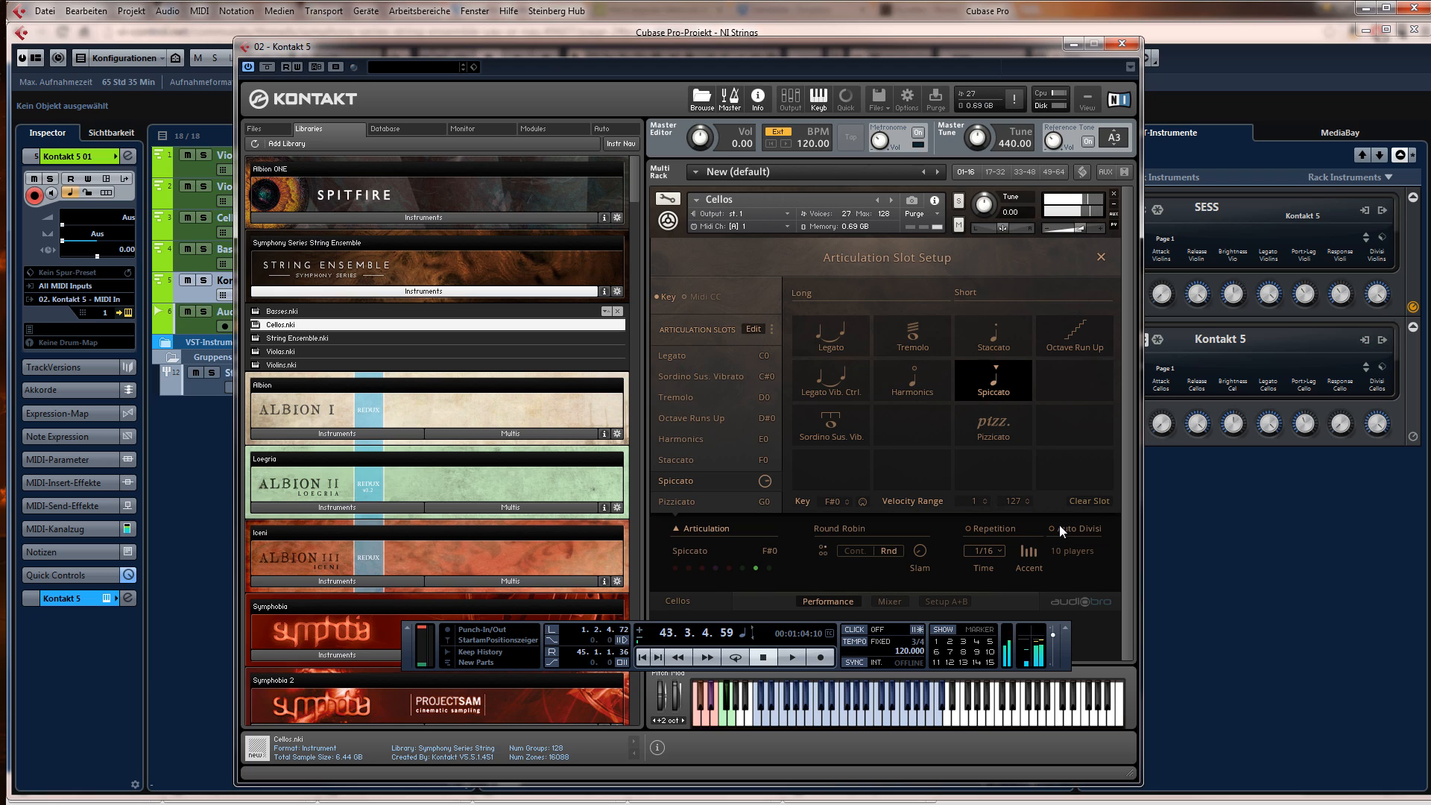
- Select the Cellos' Pizzicato articulation on G0, then replace the loaded patch with Basses.nki
left_click(691, 506)
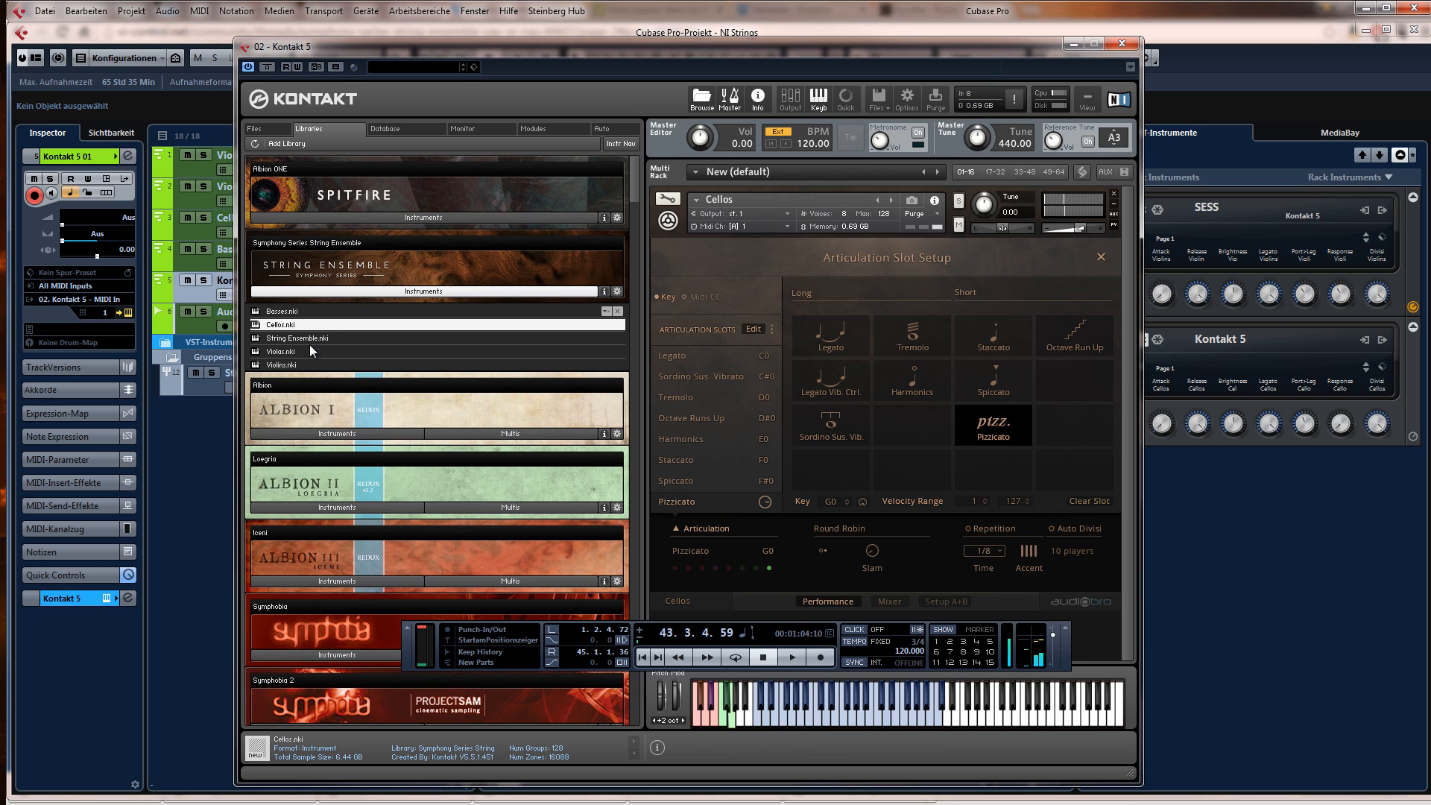
left_click_drag(283, 312, 766, 222)
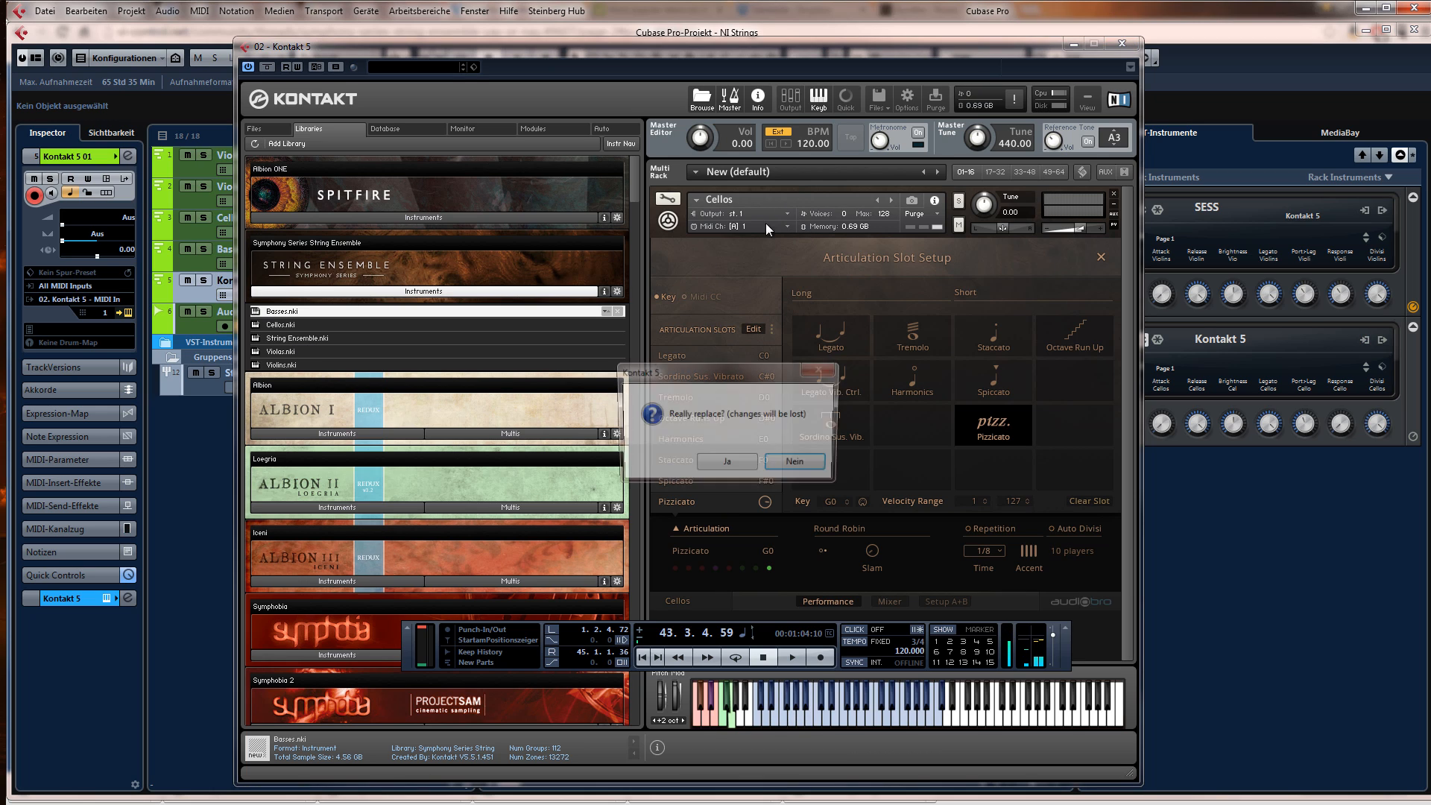
left_click(731, 463)
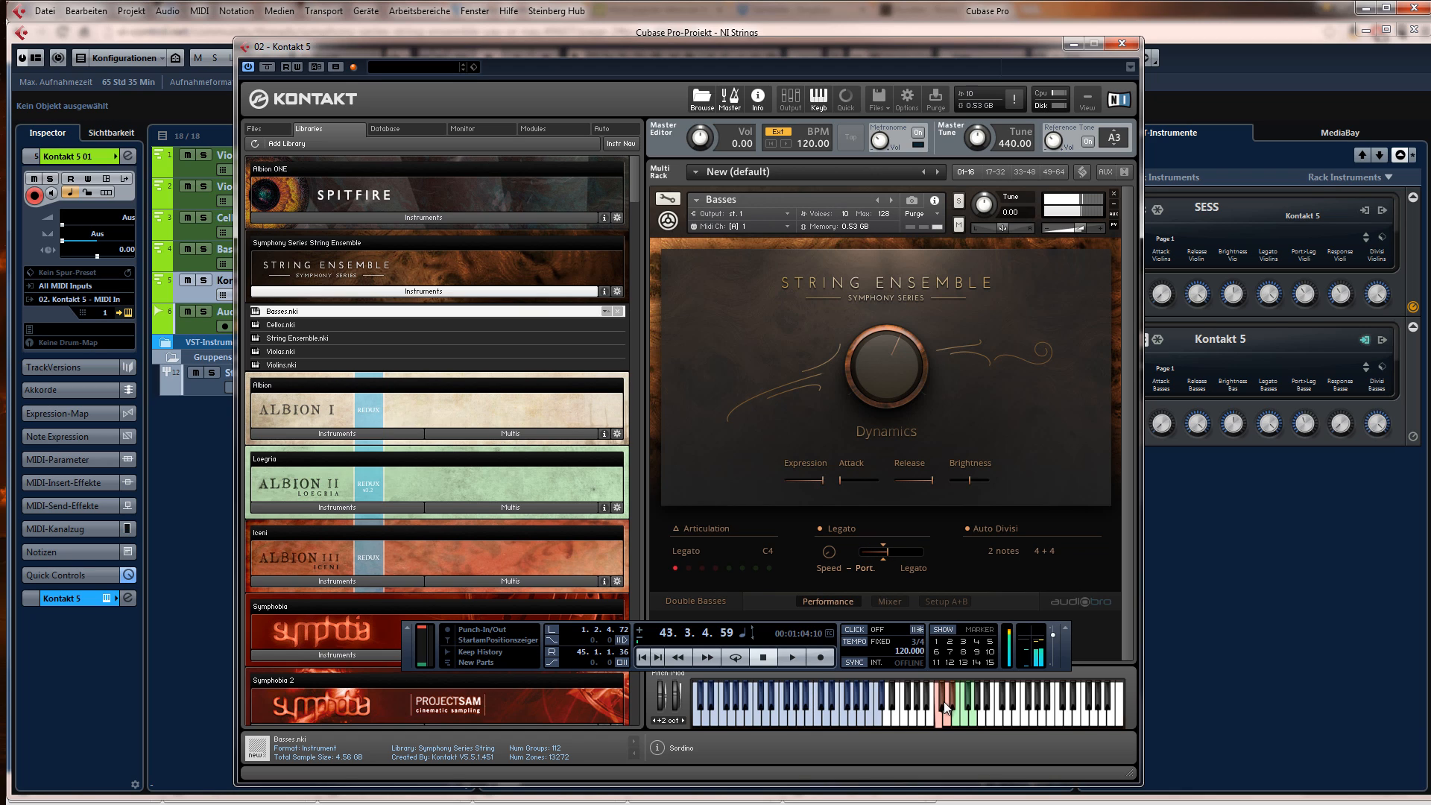
- Switch the Basses to Sordino Sus. Vib. on C#4 and Tremolo on D4, comparing the Tremolo with Auto Divisi on and off
left_click(941, 704)
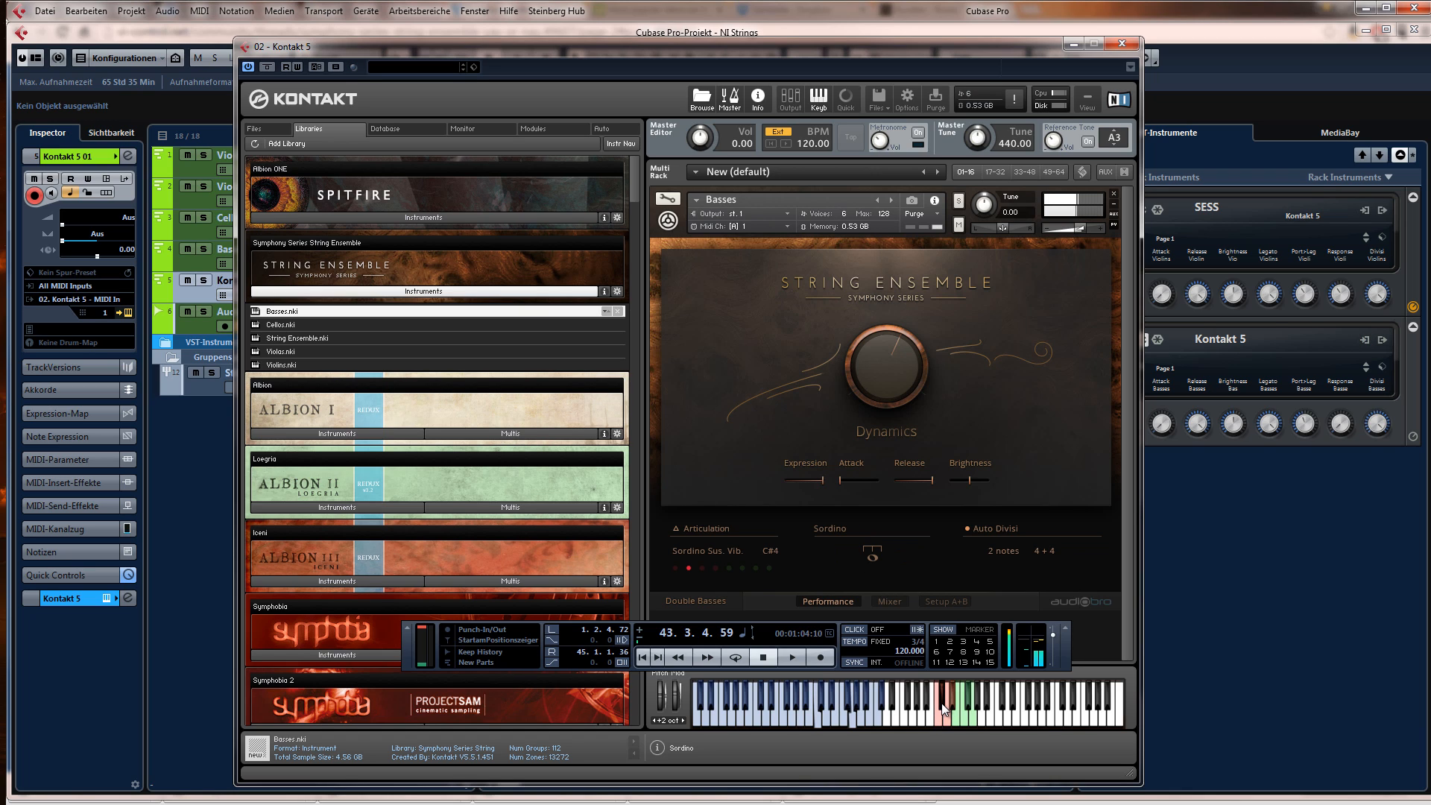
left_click(946, 717)
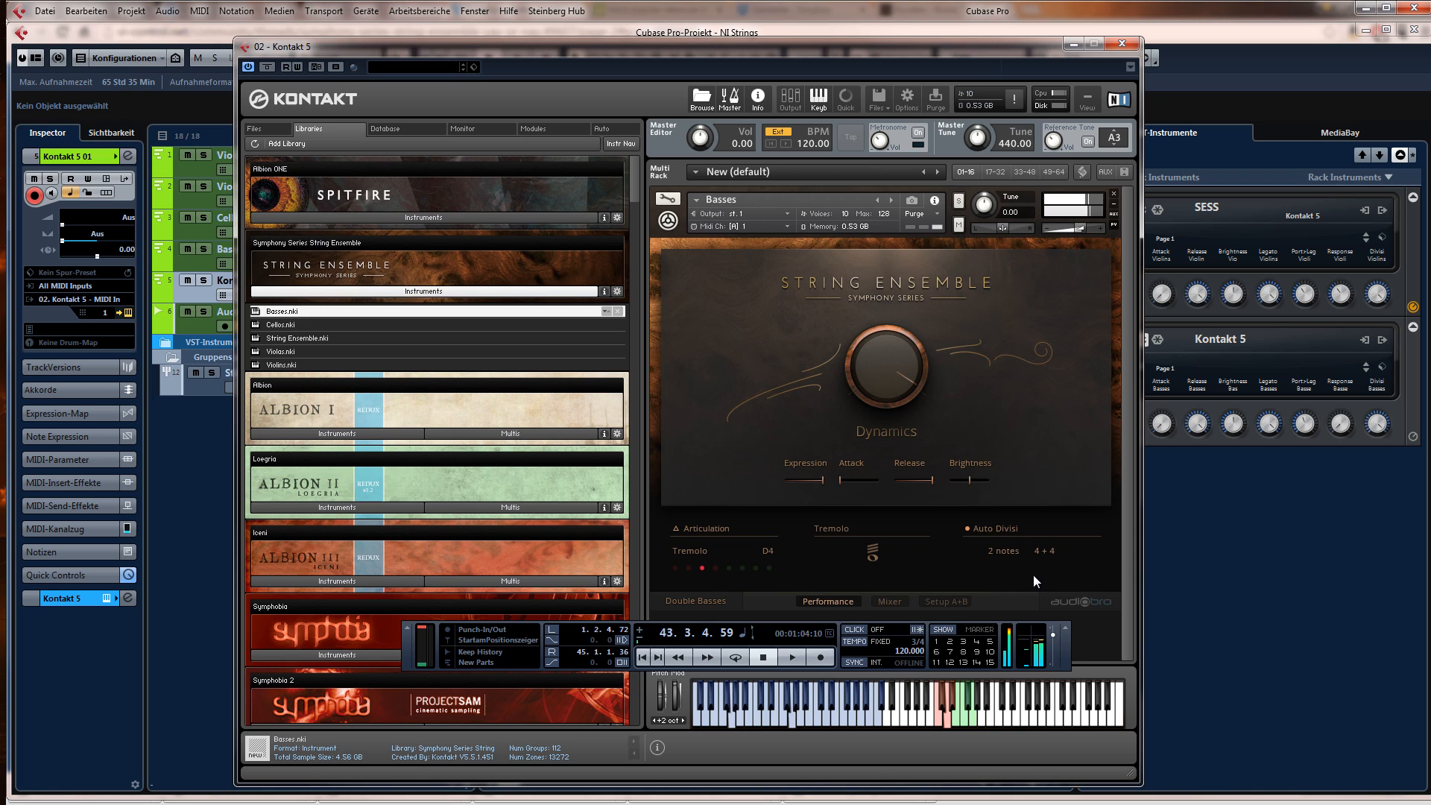
left_click(967, 531)
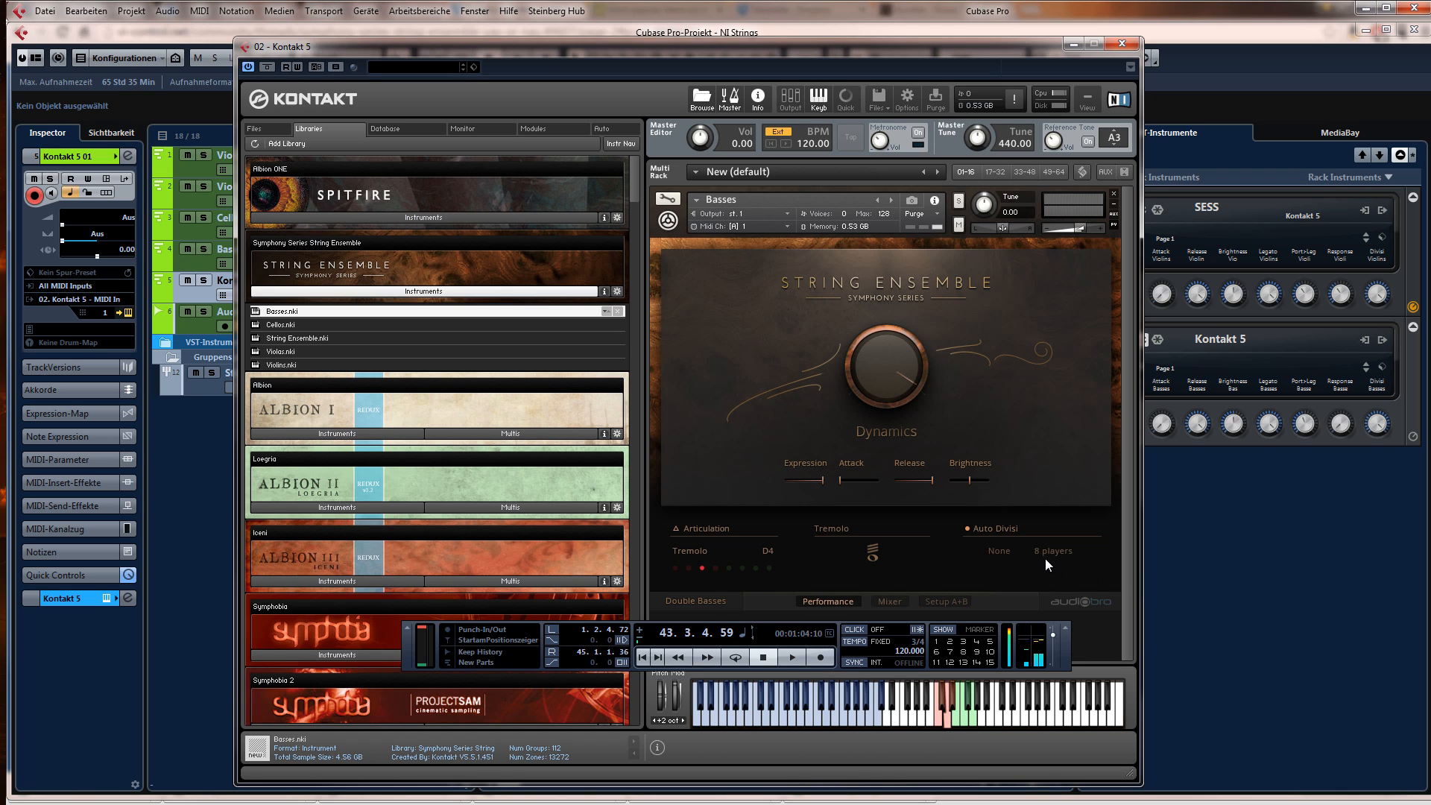
left_click(968, 528)
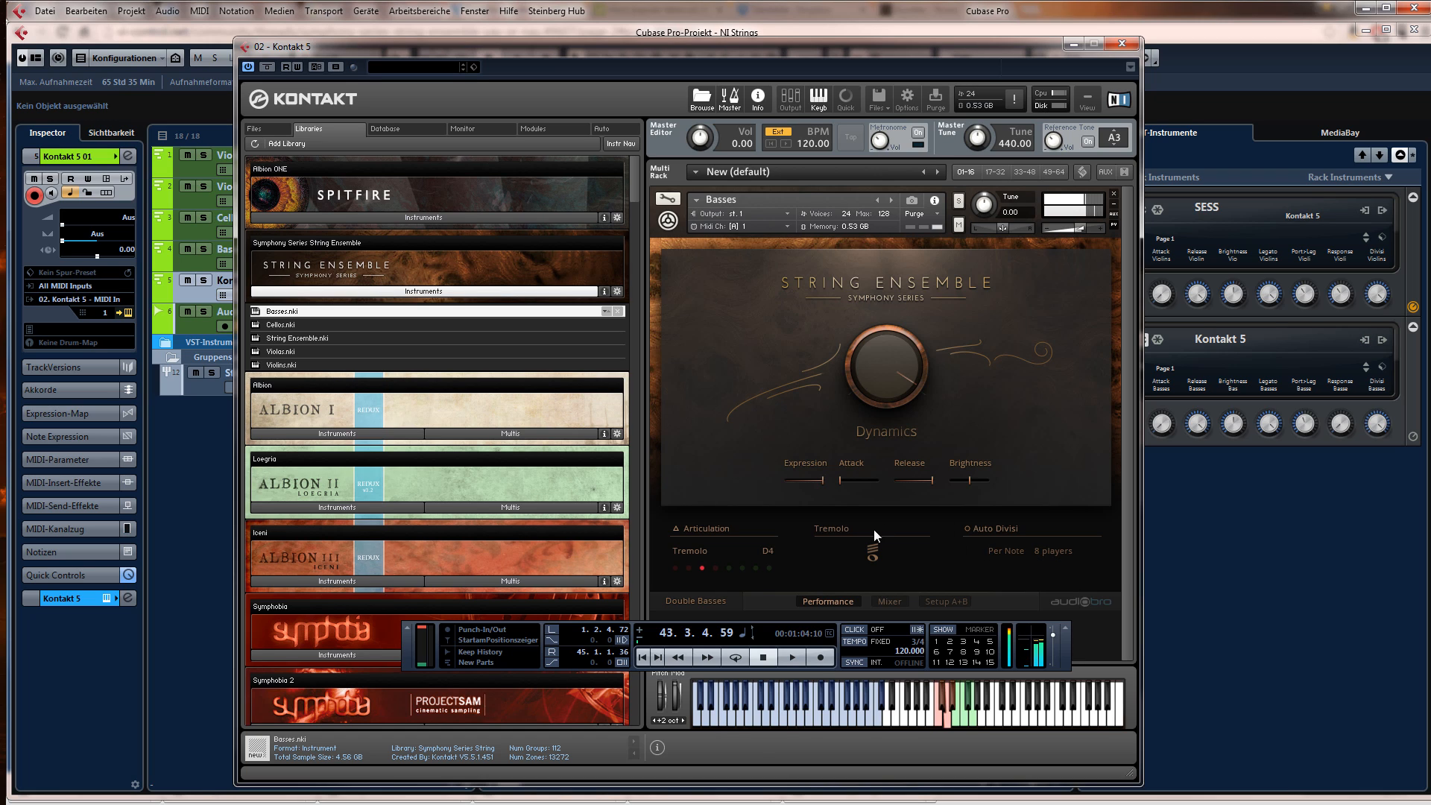
left_click(968, 528)
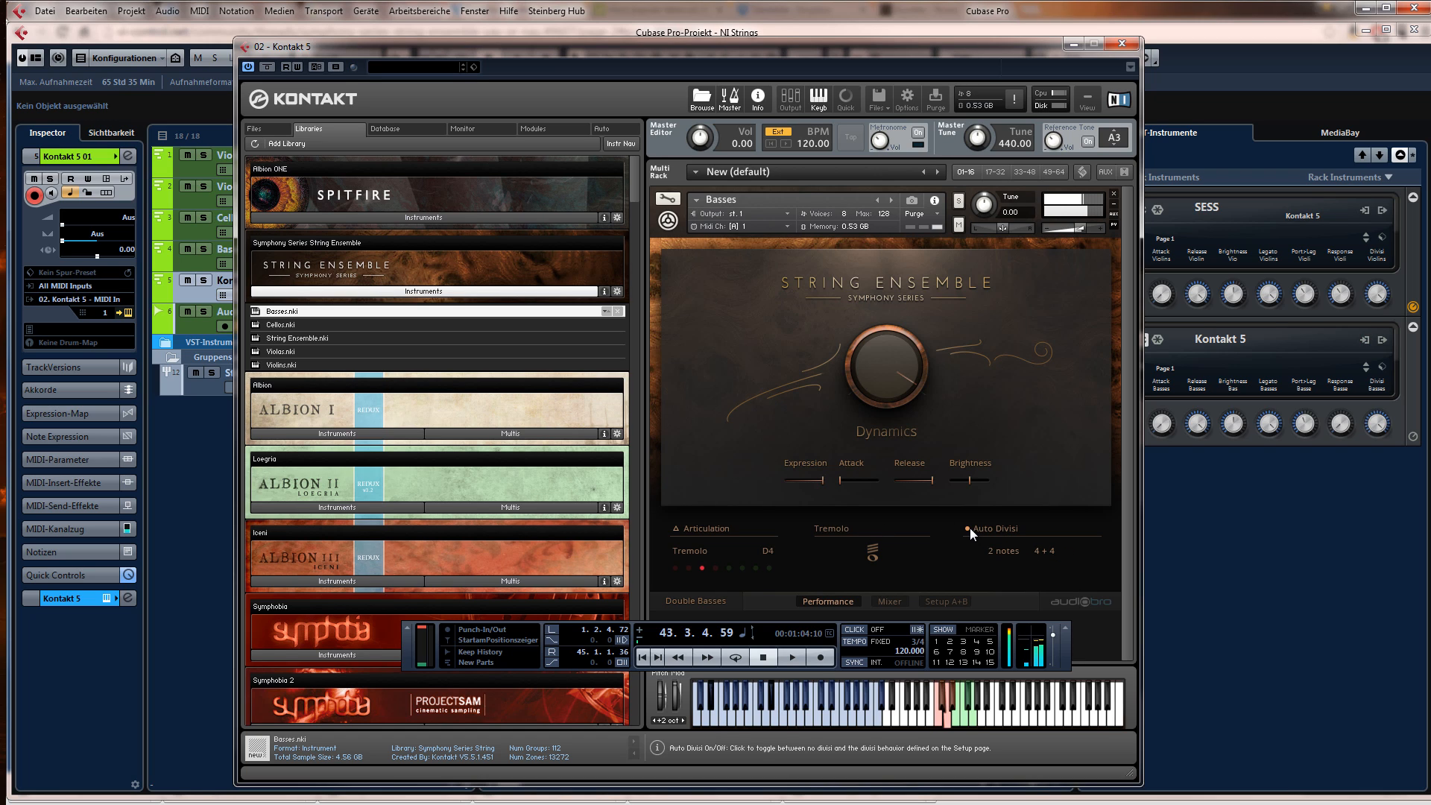
left_click(969, 529)
left_click(969, 529)
left_click(968, 529)
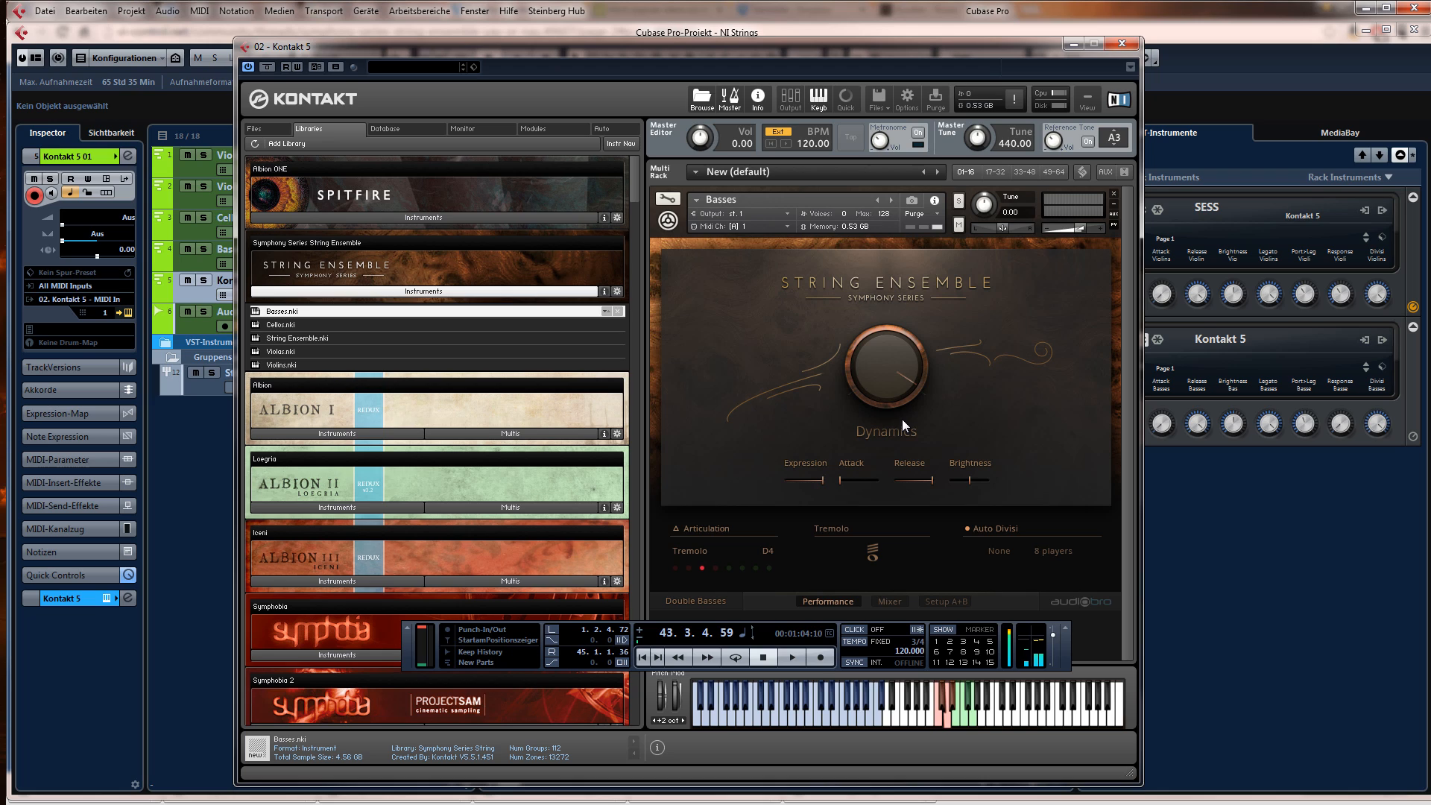
- Switch the Basses to Harmonics on D#4 and Marcato on E4, and open the Articulation Slot Setup for editing
left_click(951, 705)
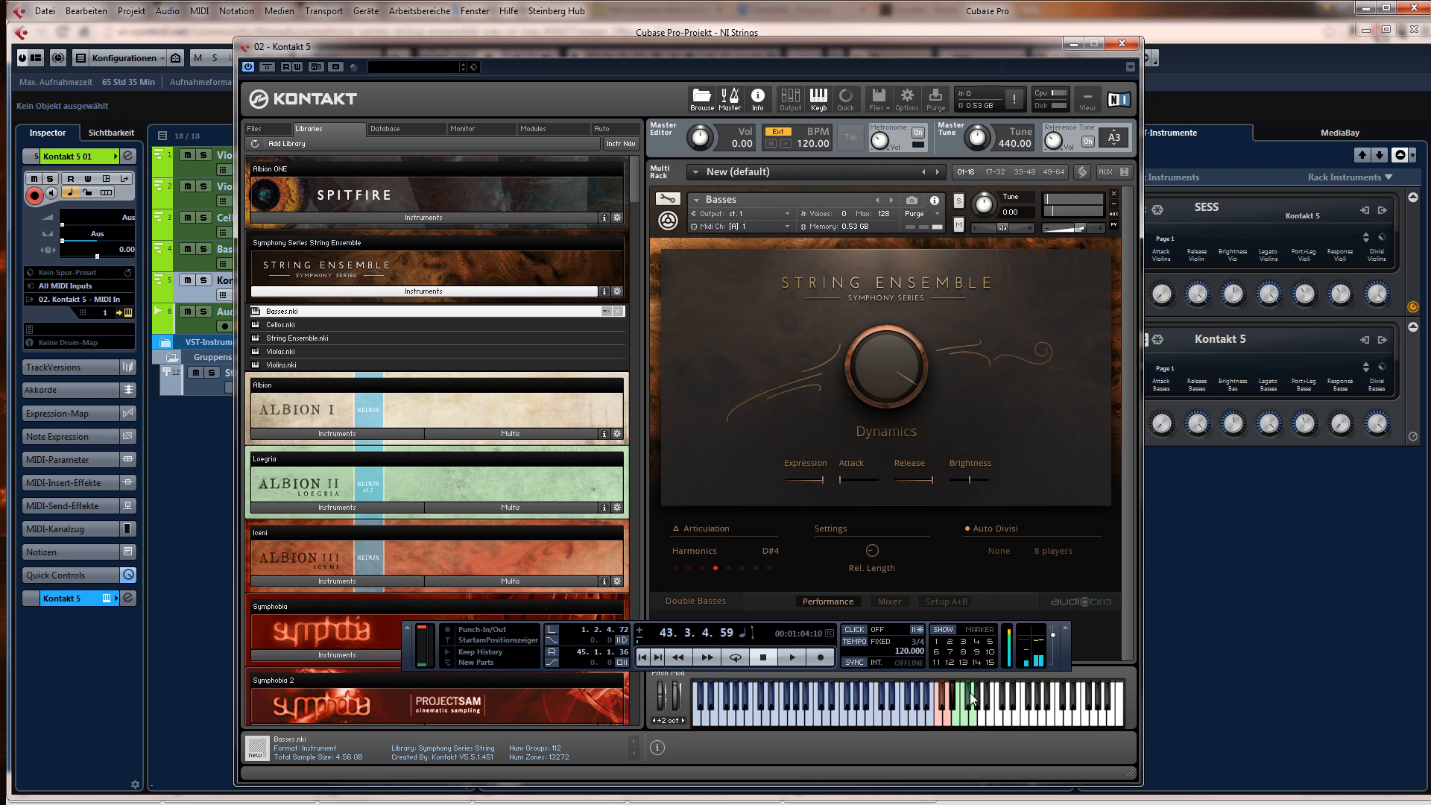
left_click(957, 722)
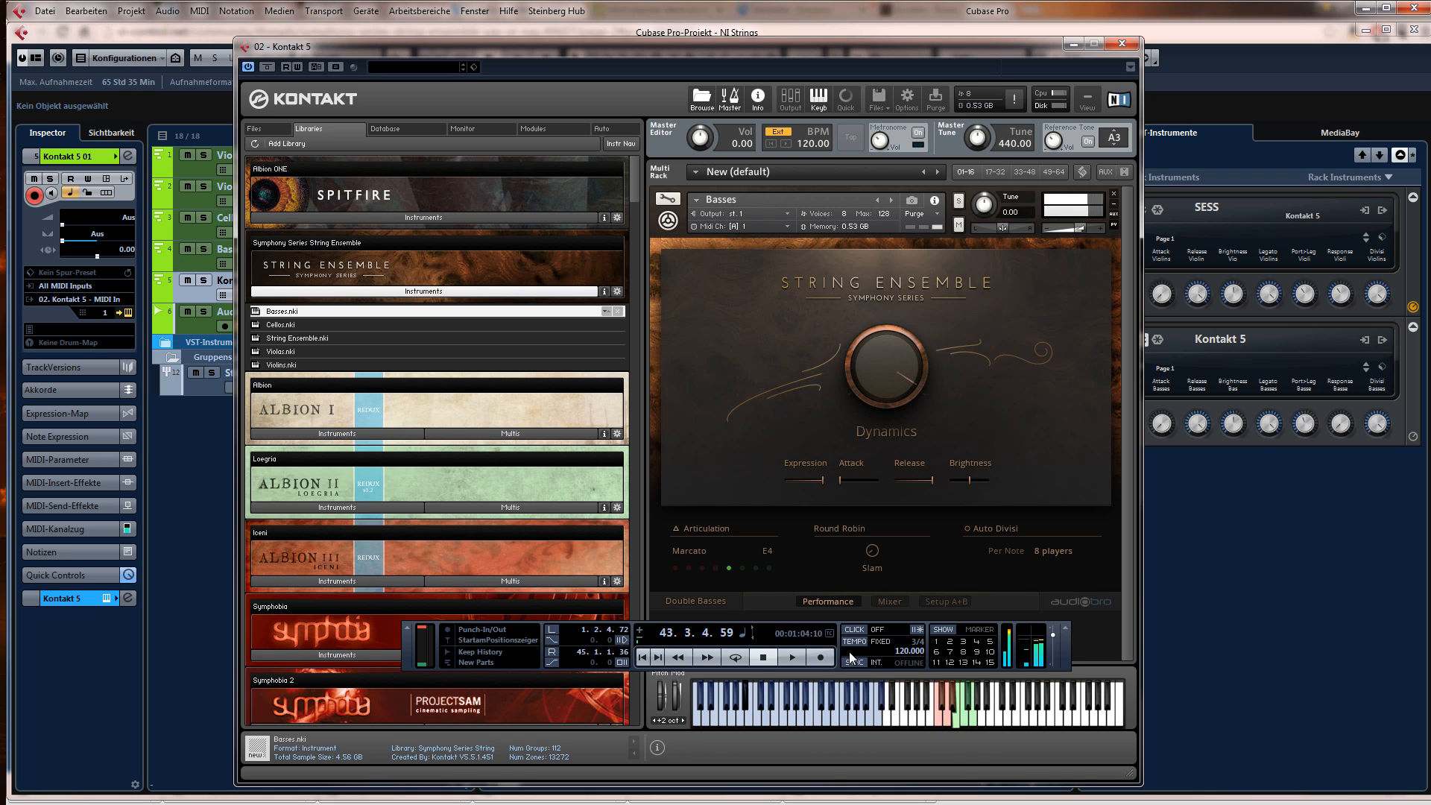
left_click(694, 529)
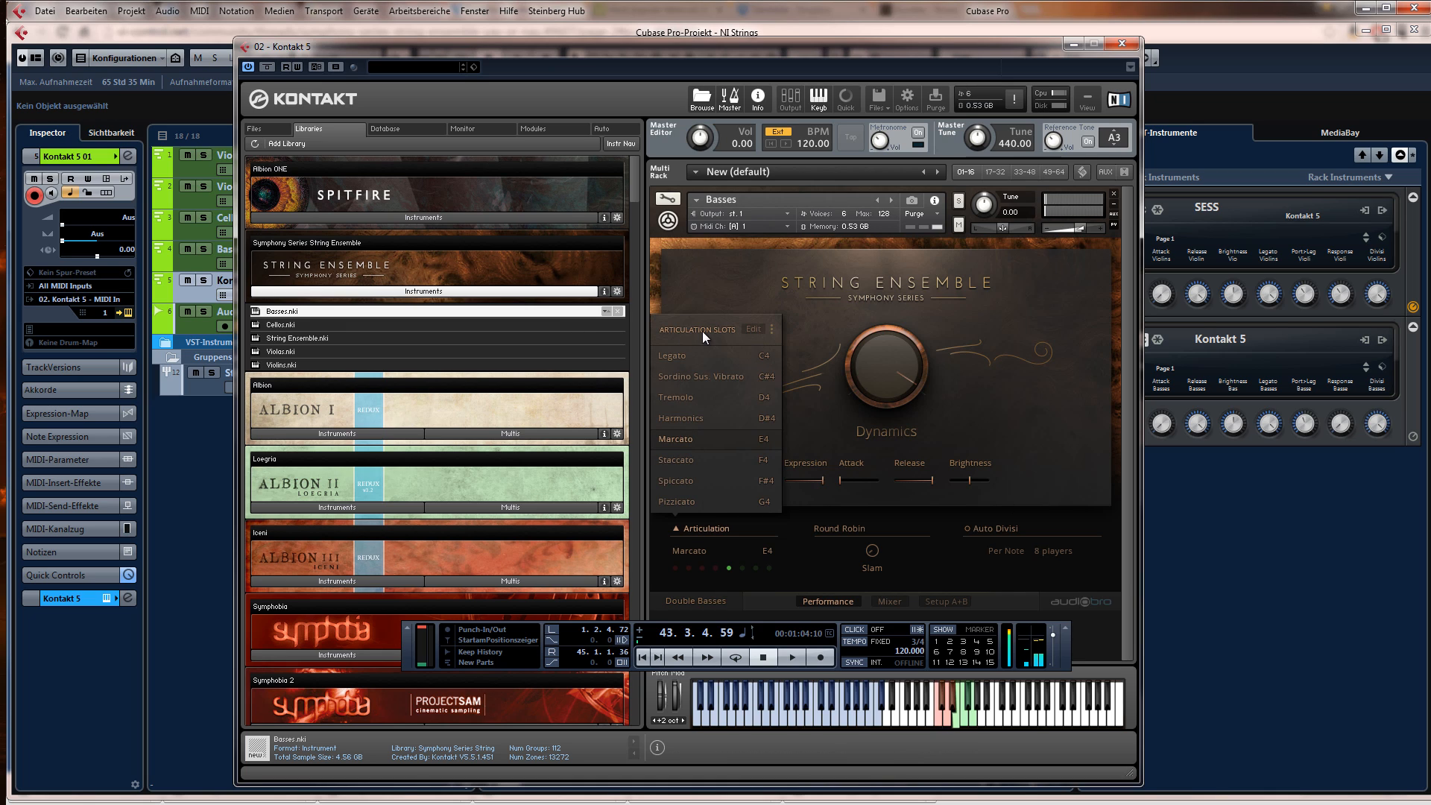
left_click(753, 328)
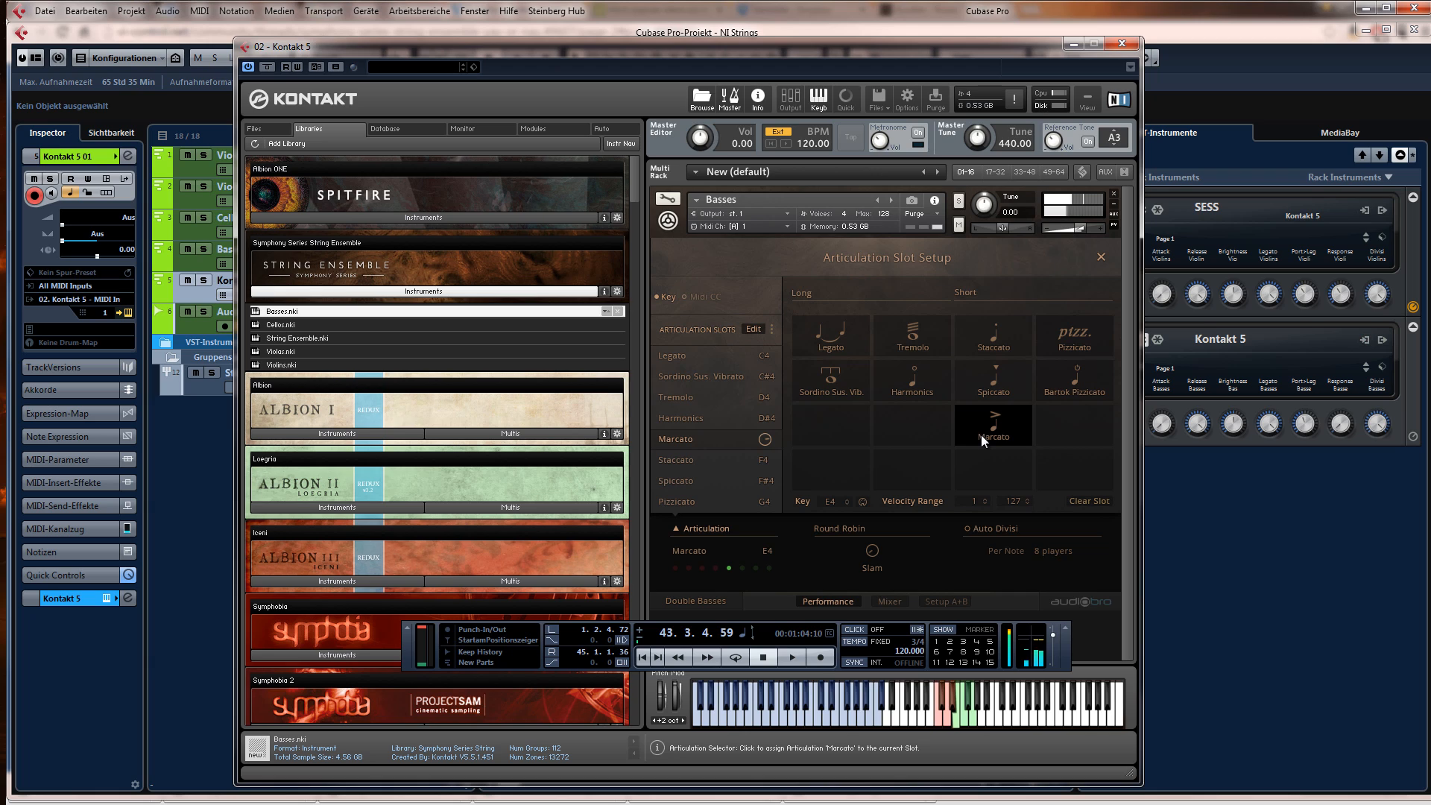
- Audition the Basses' Staccato on F4, Spiccato on F#4 and Pizzicato on G4 from their articulation slots
left_click(692, 459)
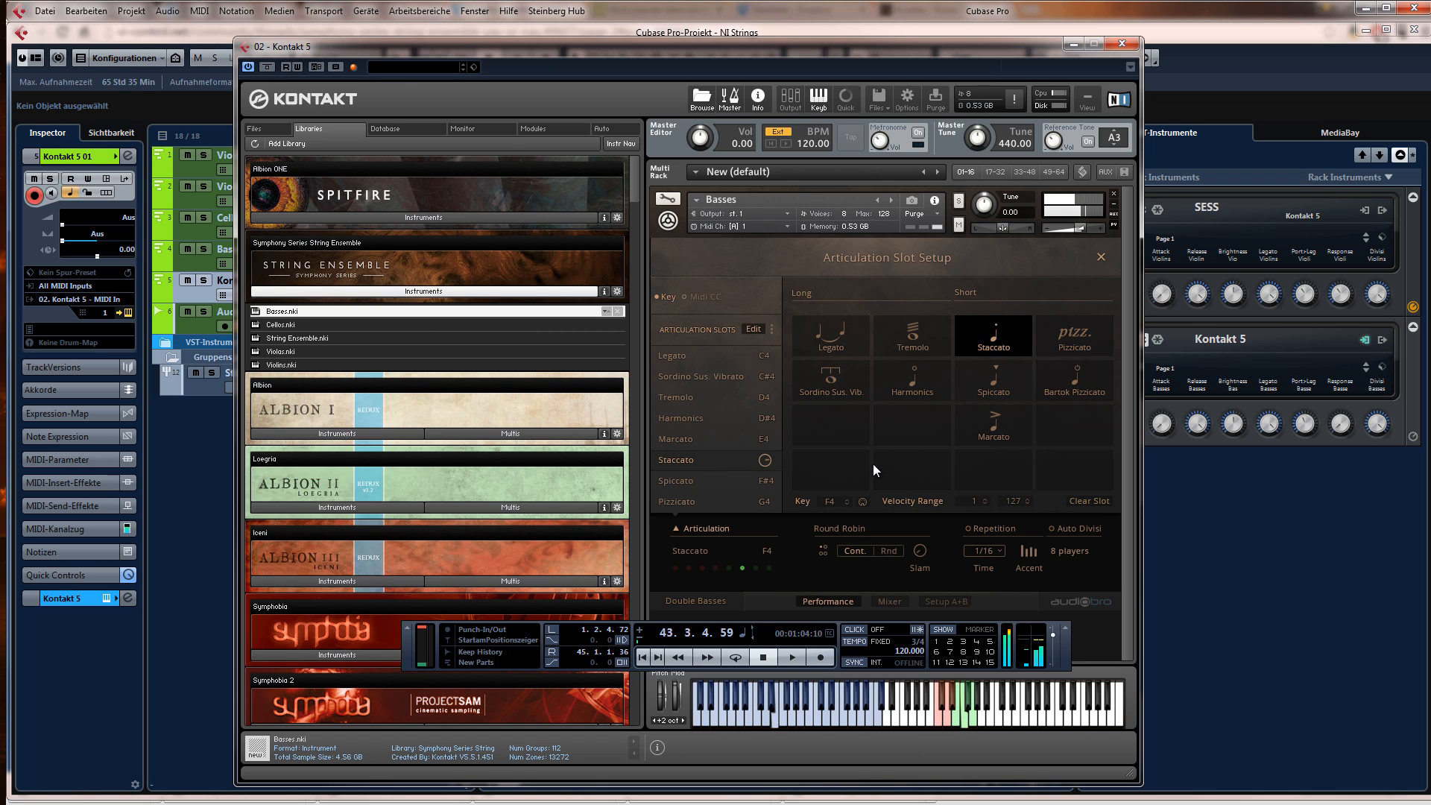
left_click(690, 484)
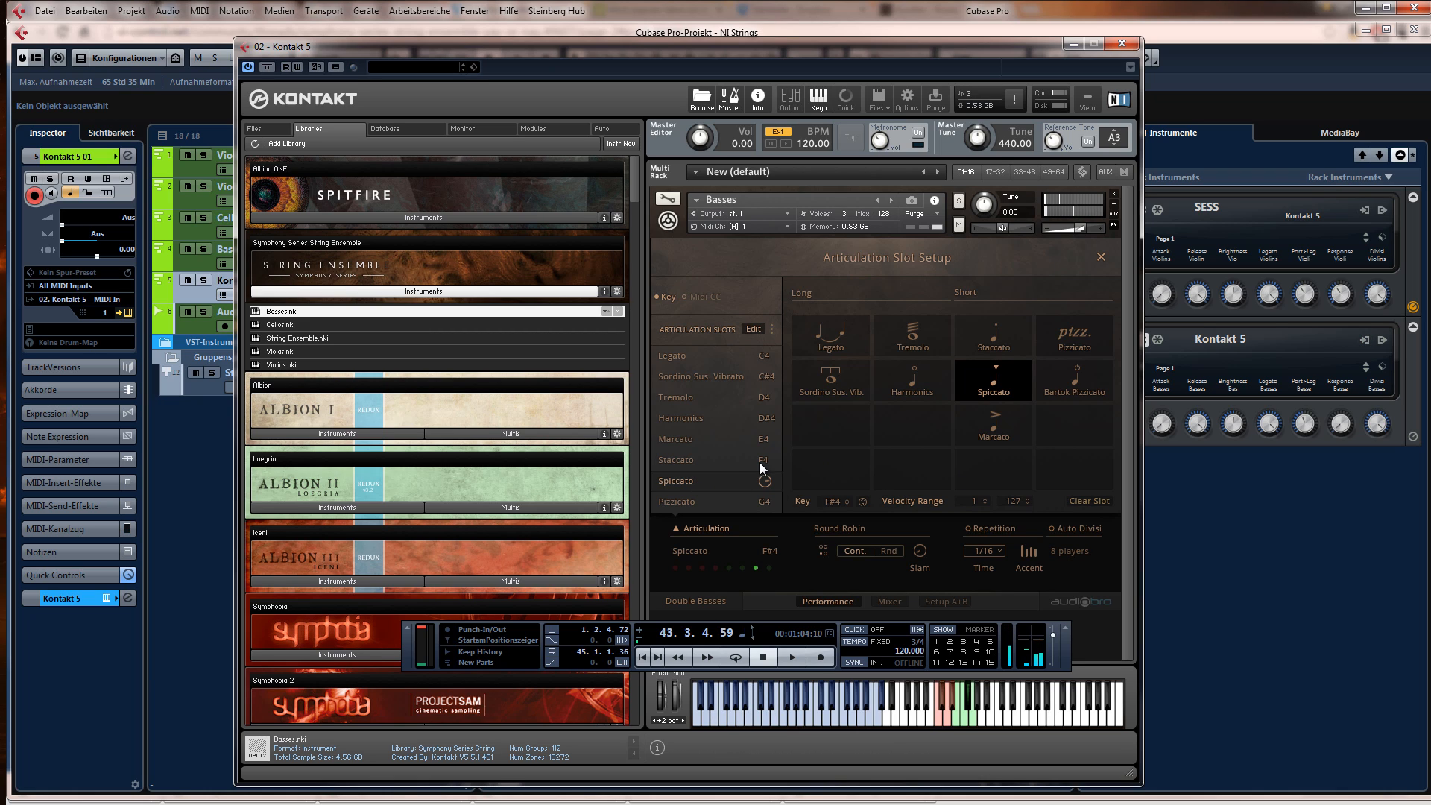
left_click(705, 500)
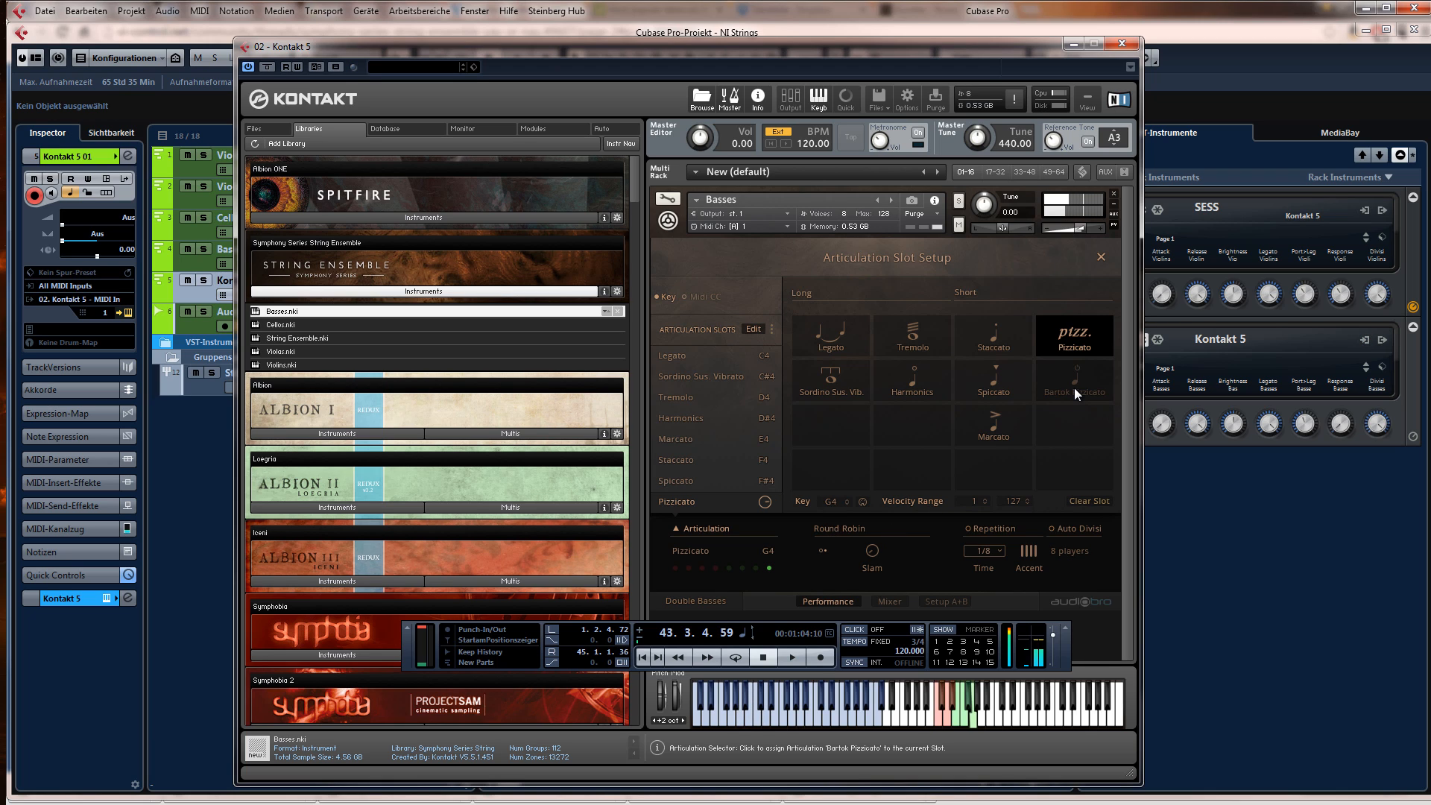
- Assign Bartok Pizzicato to the Basses' G4 articulation slot in place of Pizzicato
left_click(763, 500)
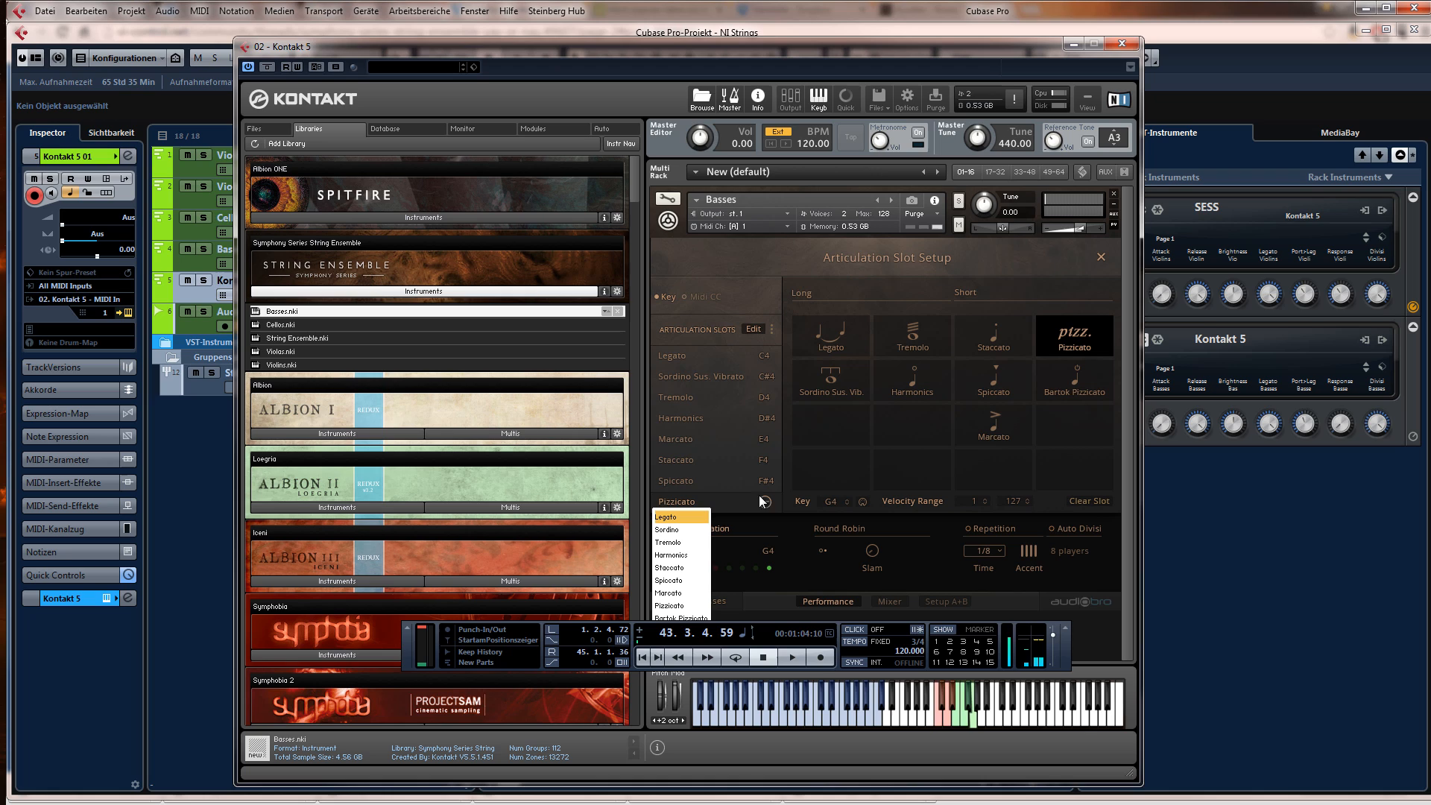
left_click(1076, 382)
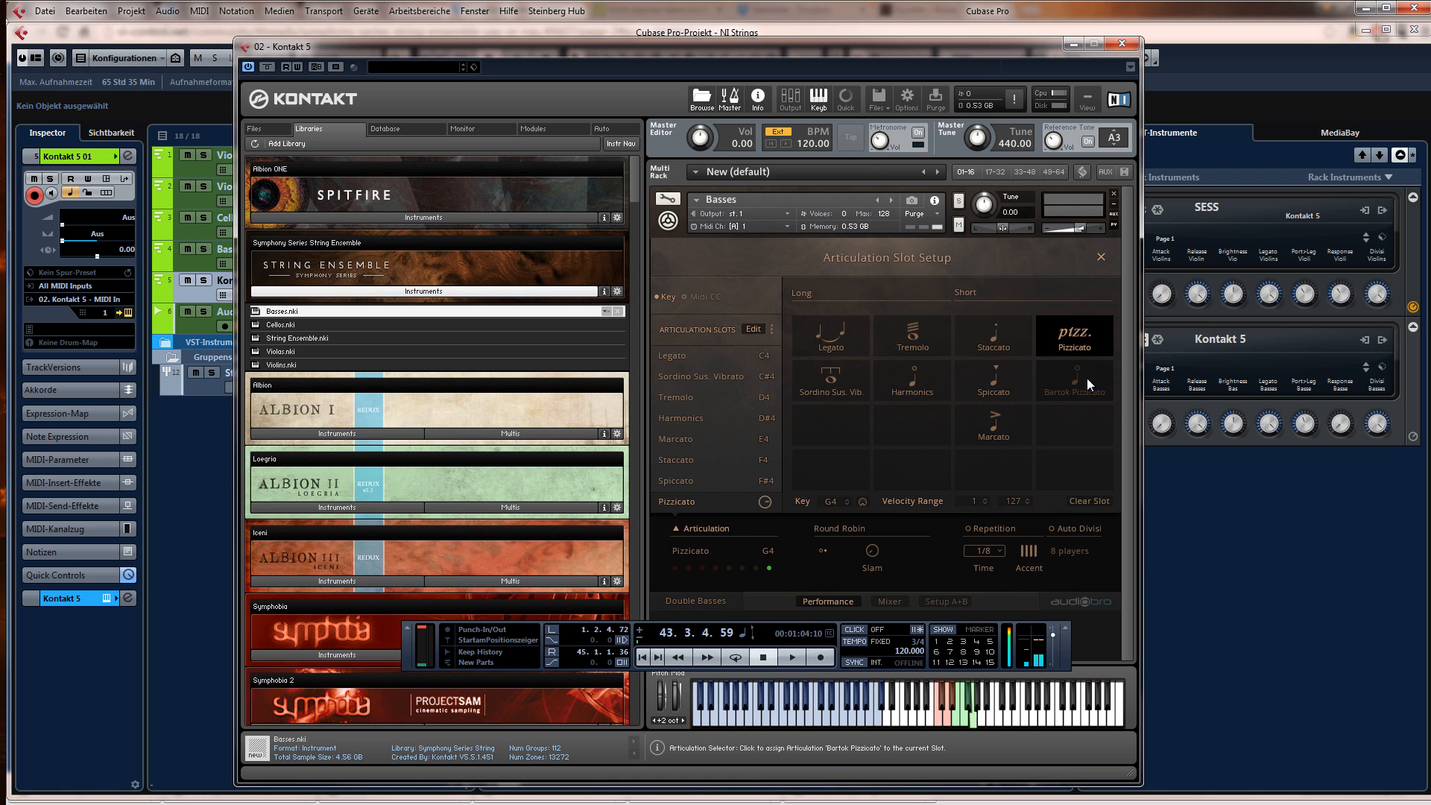
left_click(1086, 378)
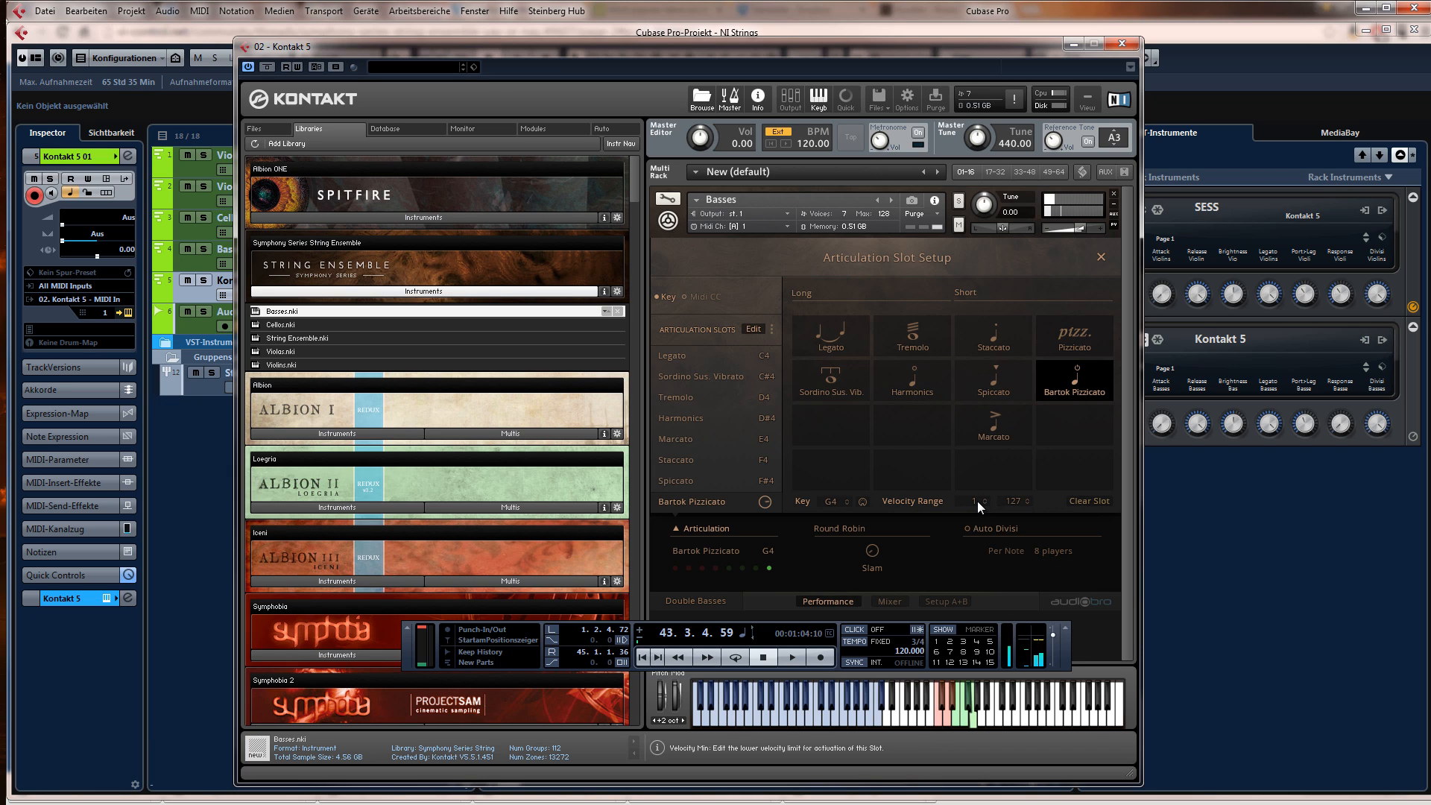
- Try a lower velocity limit of 120 on the G4 slot, alternating it between Pizzicato and Bartok Pizzicato
left_click_drag(977, 500, 985, 277)
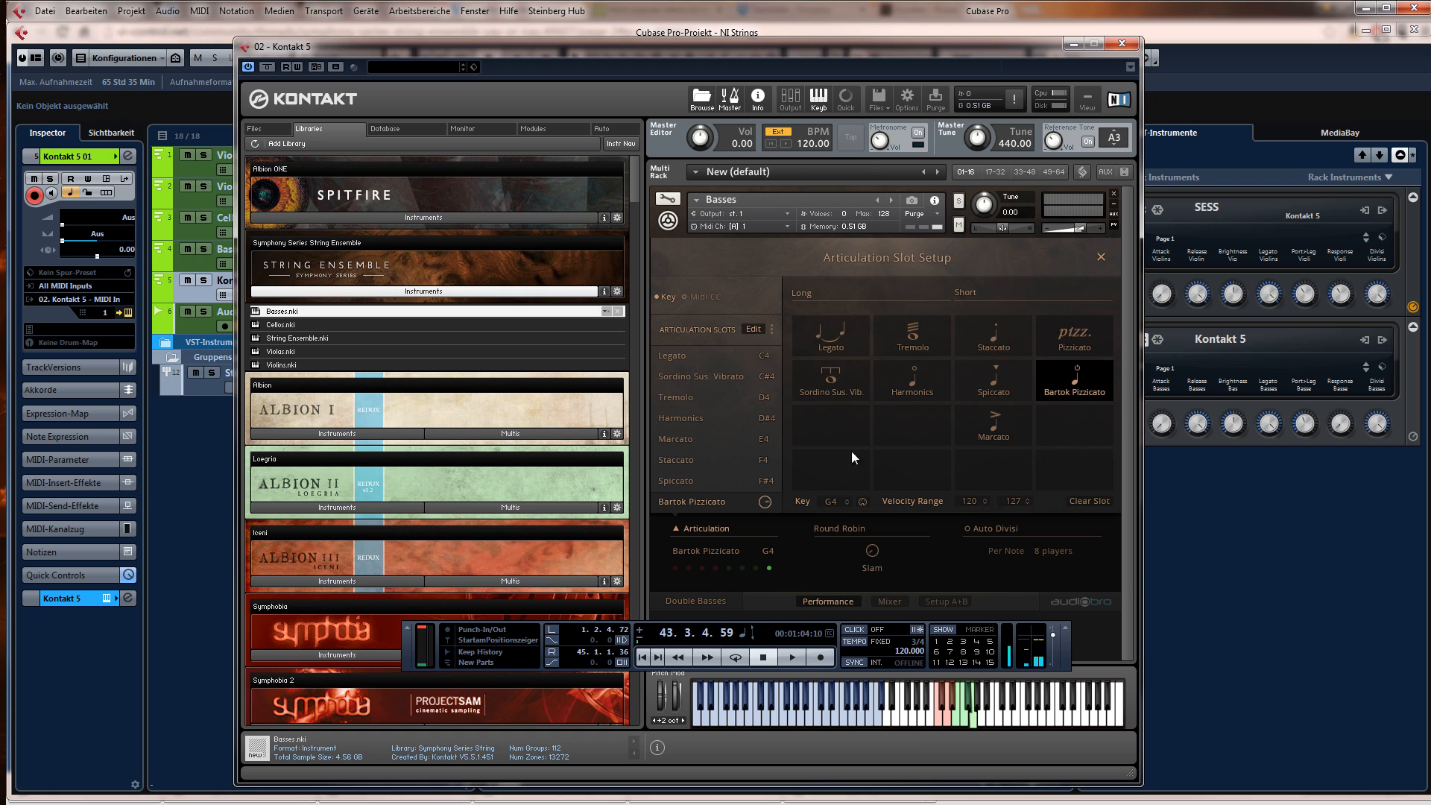
left_click(1070, 338)
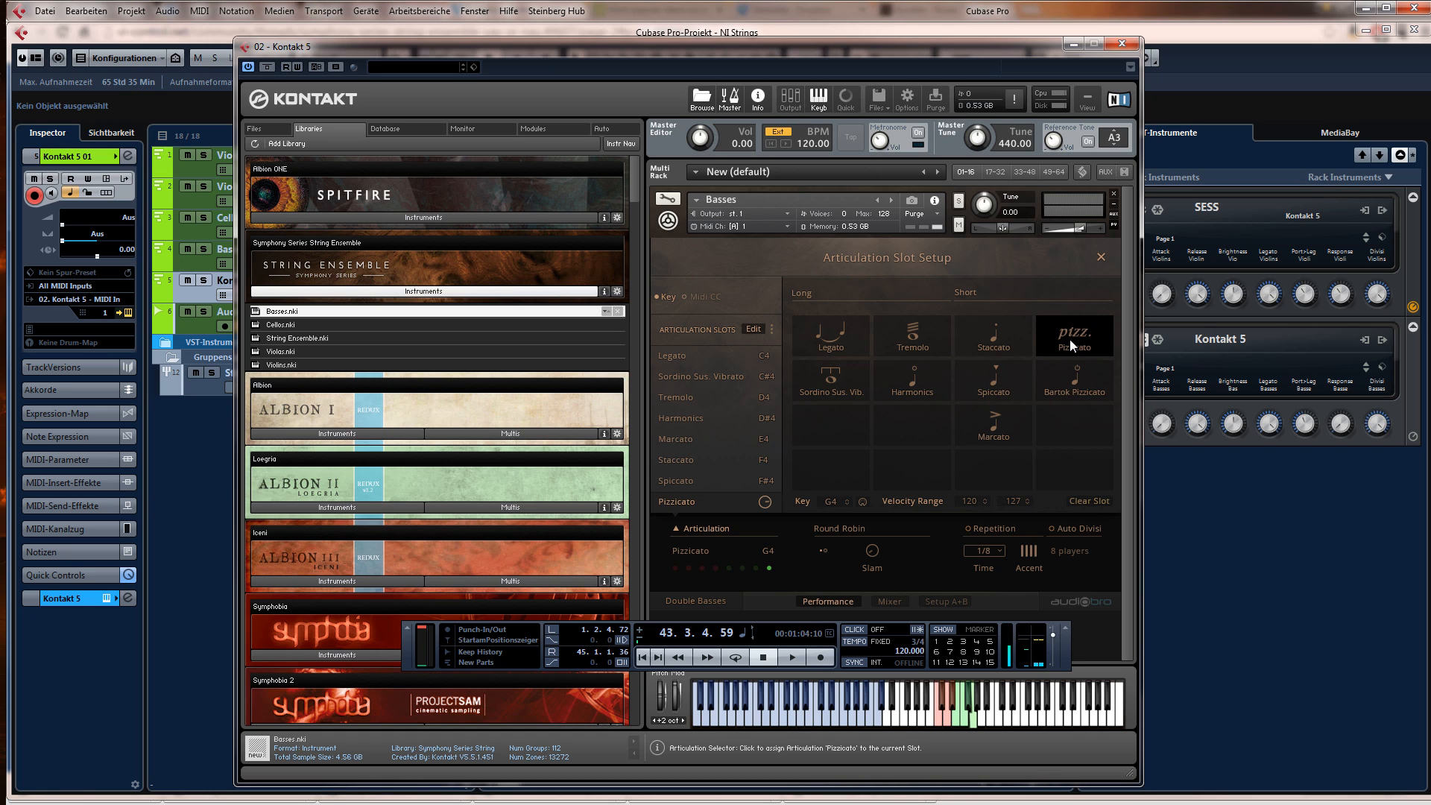
left_click(1070, 374)
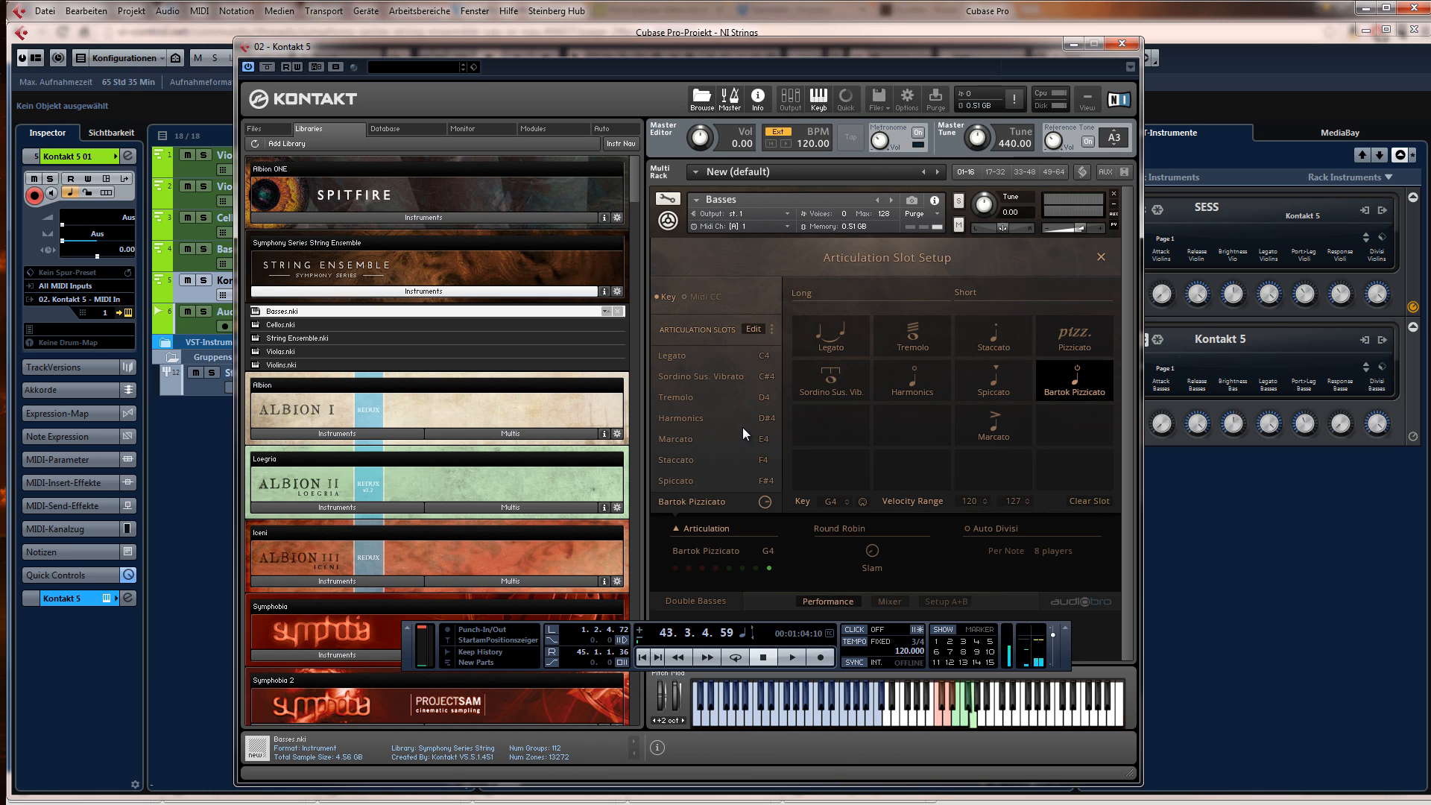
- Collapse and reopen the Basses instrument, and reset the Bartok Pizzicato slot's lower velocity limit to 1
left_click(657, 222)
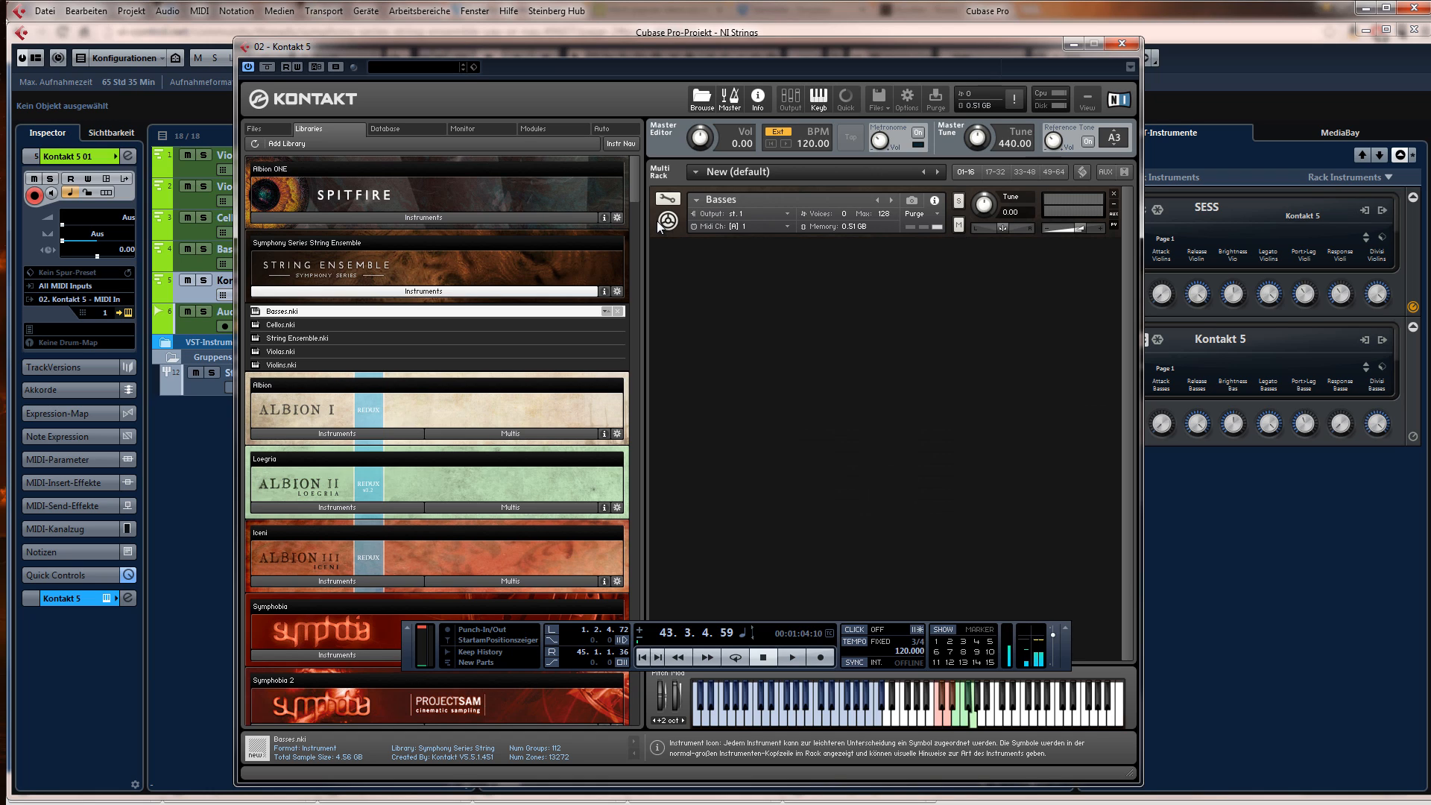
left_click(681, 222)
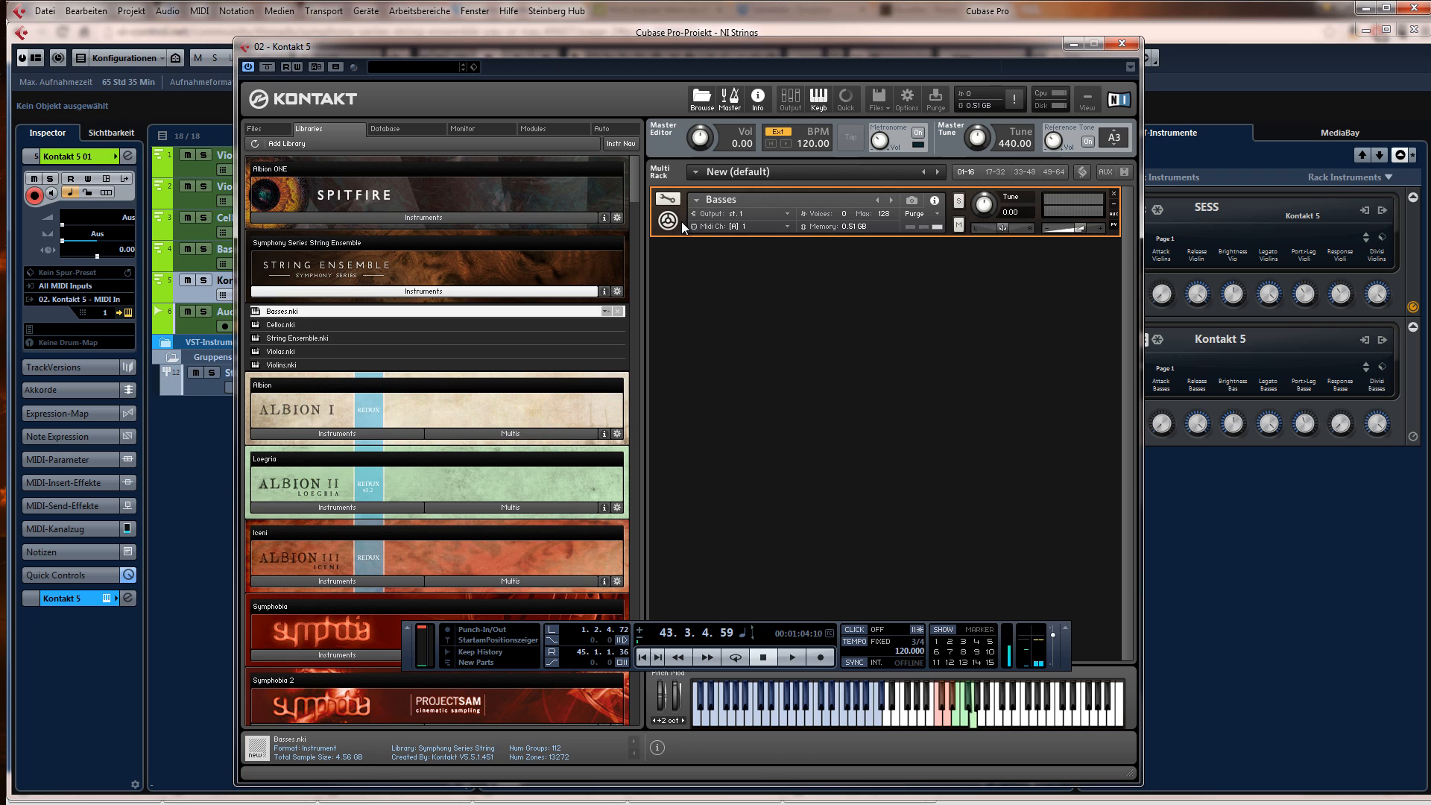
left_click(673, 220)
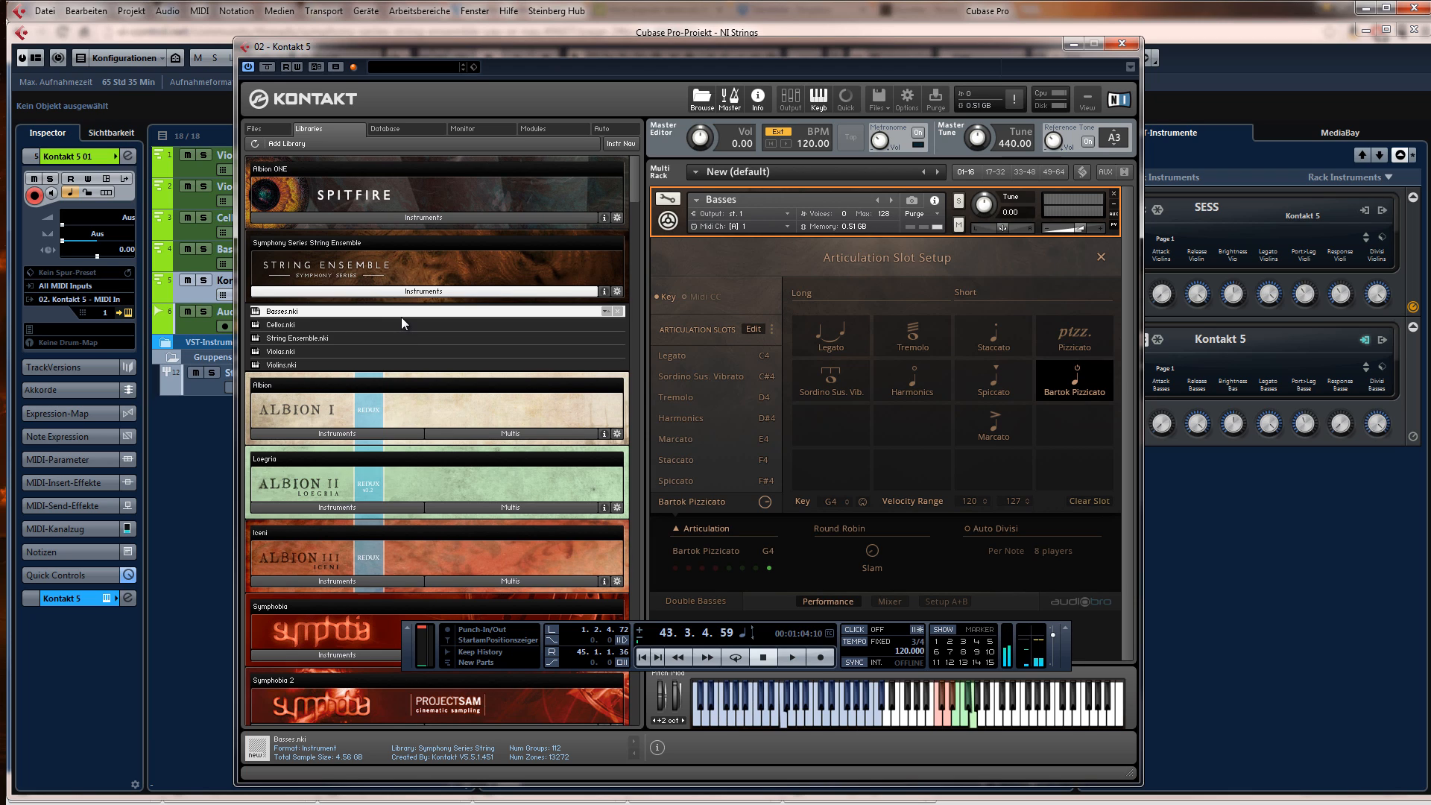
left_click(688, 486)
left_click_drag(967, 499, 975, 748)
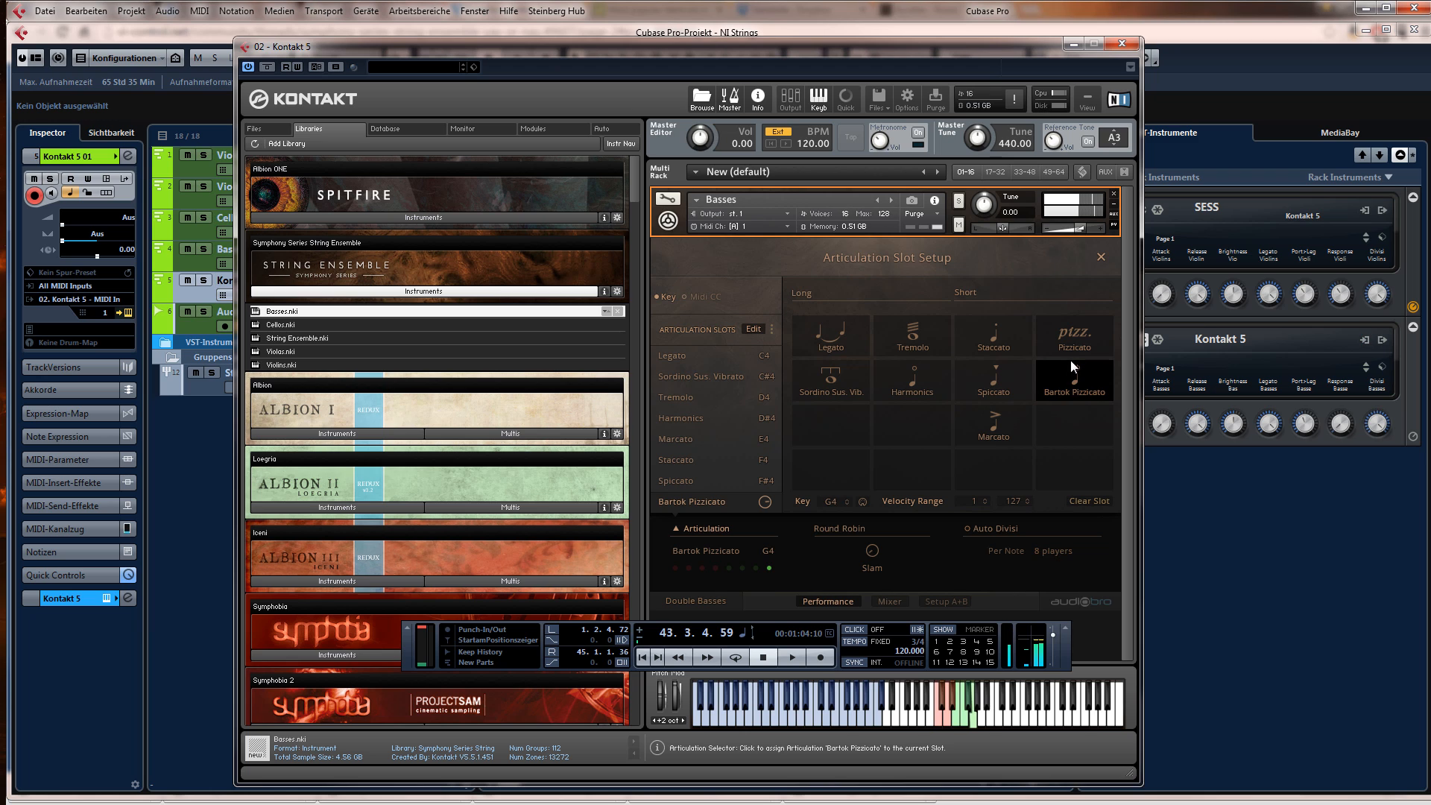
- Close the Basses' Kontakt window, return the project to its start, and open the Violins instrument in SESS from the Violins 1&2 Div track
left_click(1122, 45)
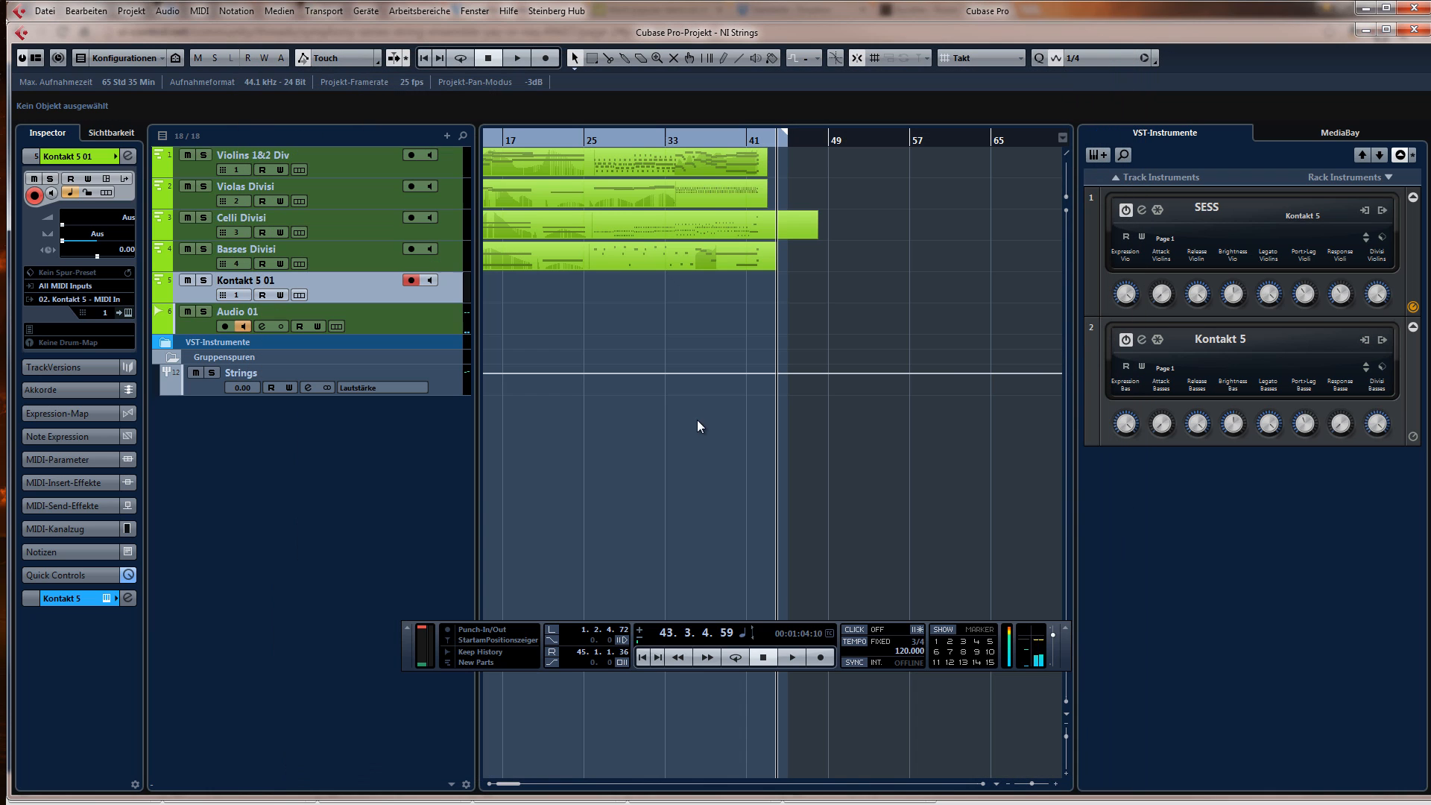
key("KP_1")
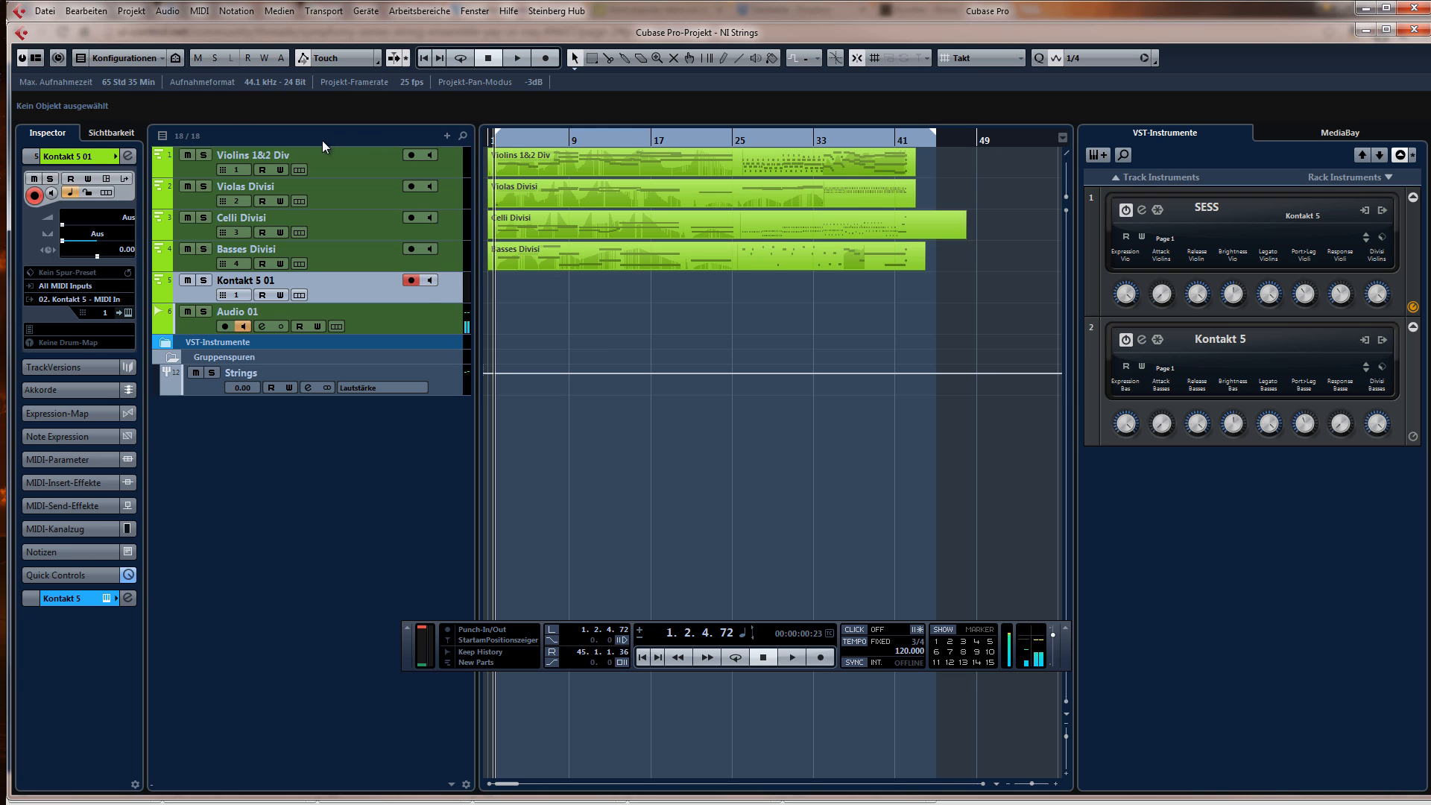
left_click(332, 163)
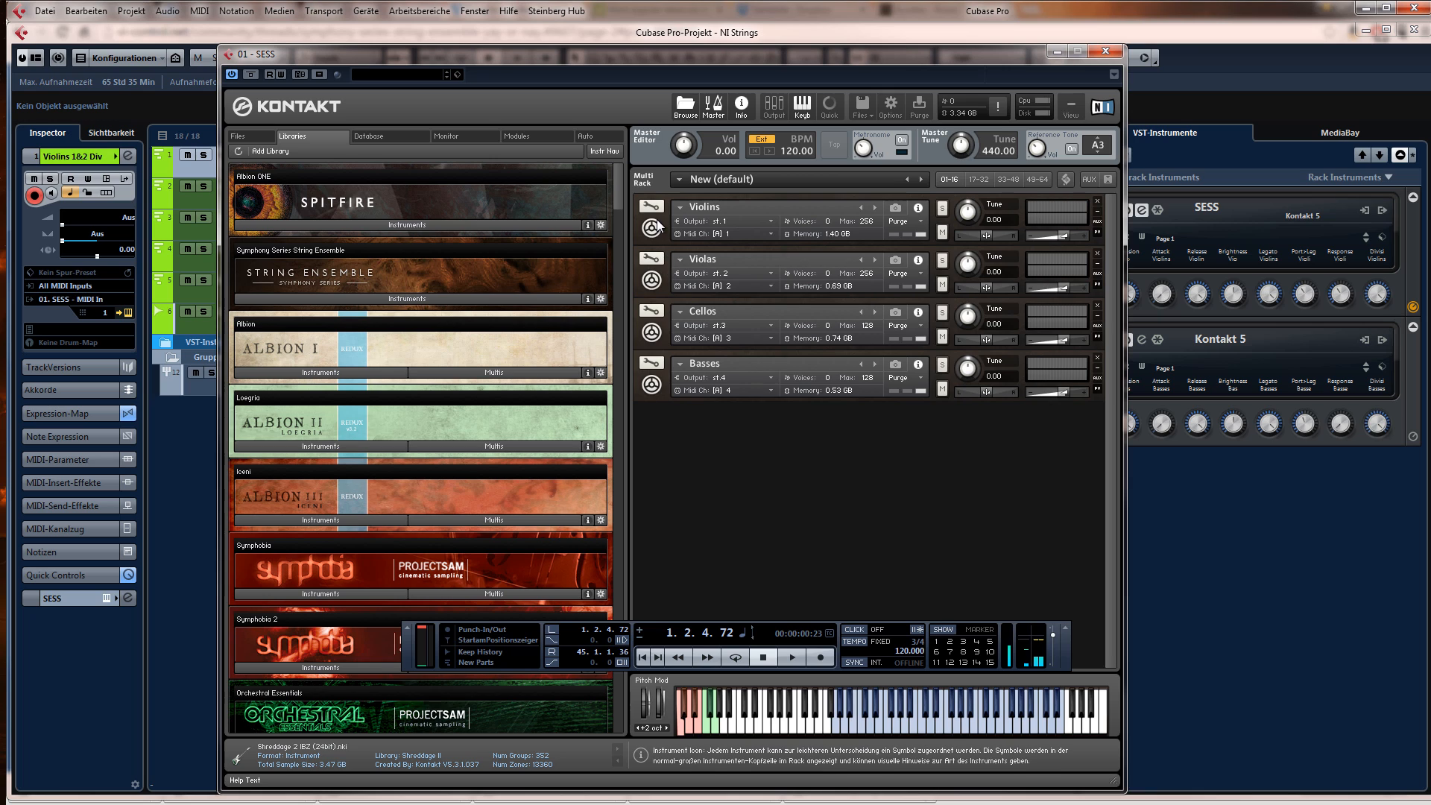
left_click(649, 227)
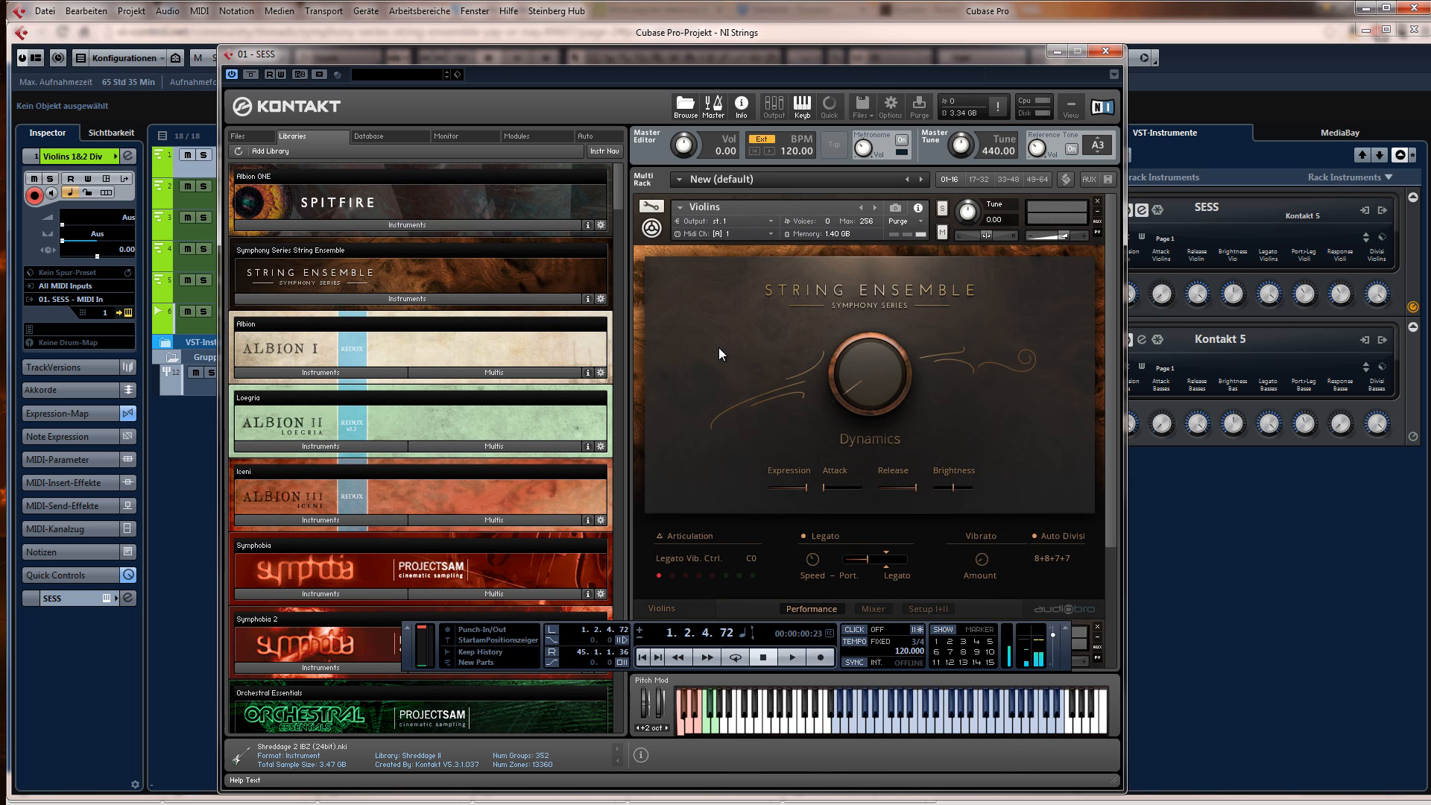
- Show the Violins' Microphone Mixer, view its Reverb, Comp and EQ settings, and move the plug-in window down to uncover the project tracks
scroll(719, 349, "down", 2)
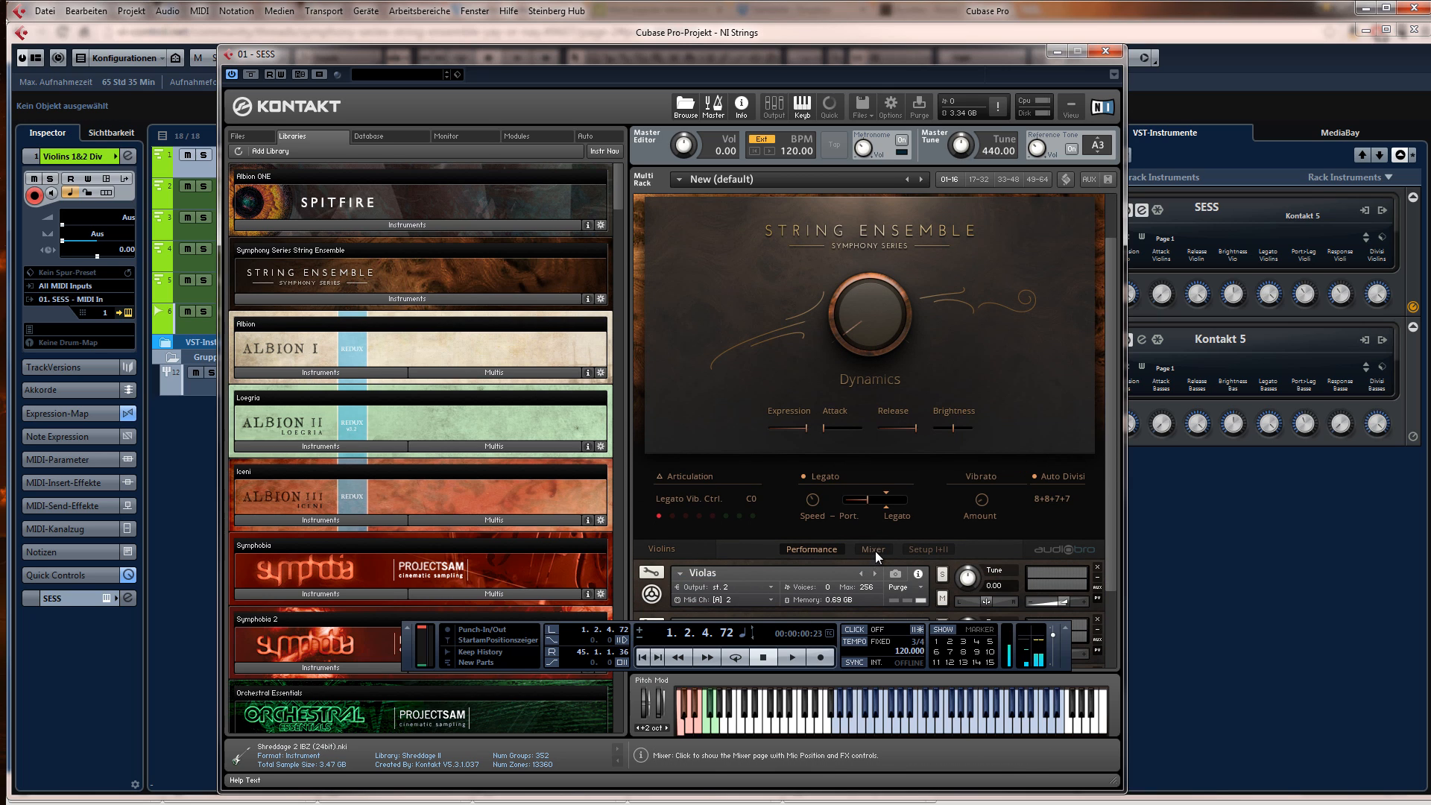
left_click(874, 549)
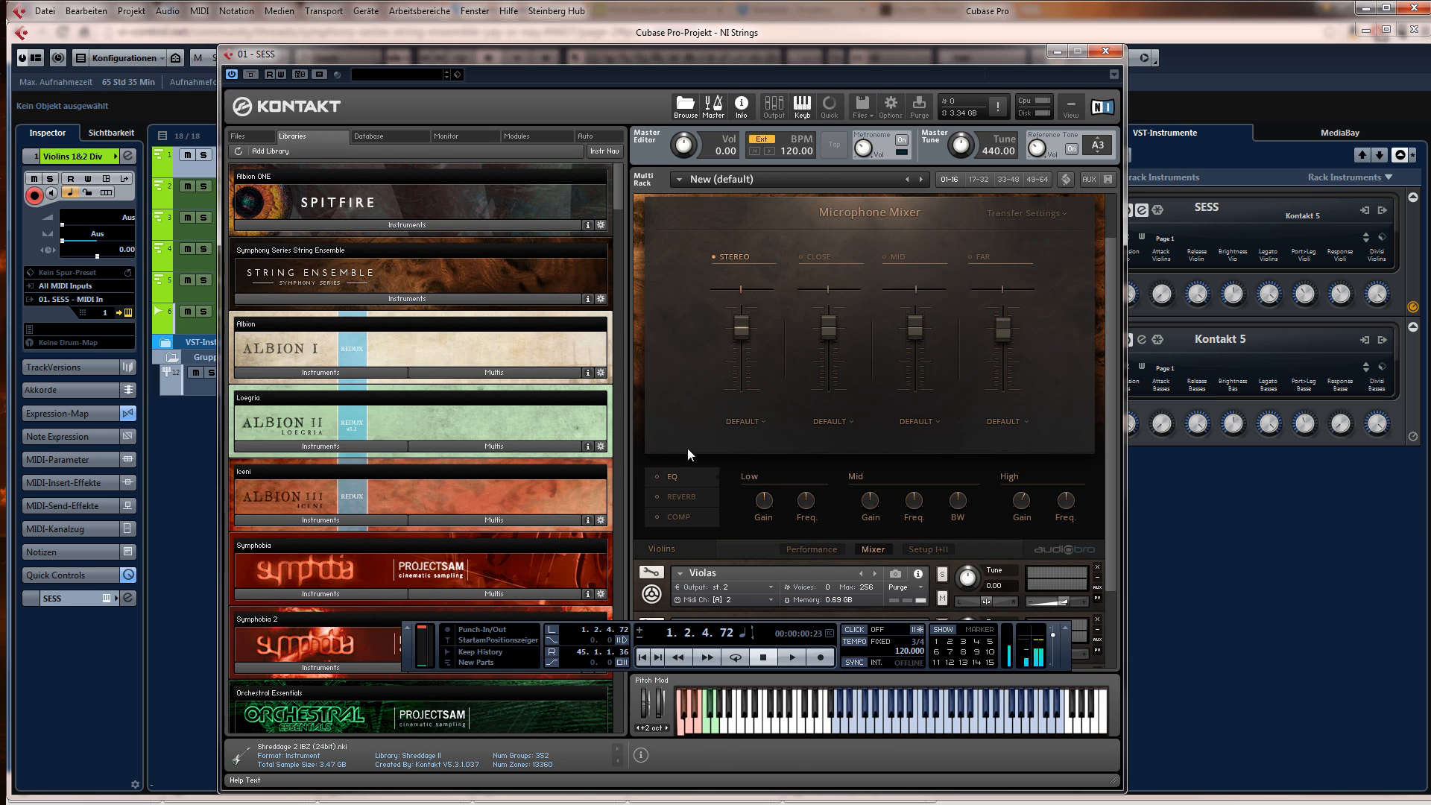
left_click(684, 497)
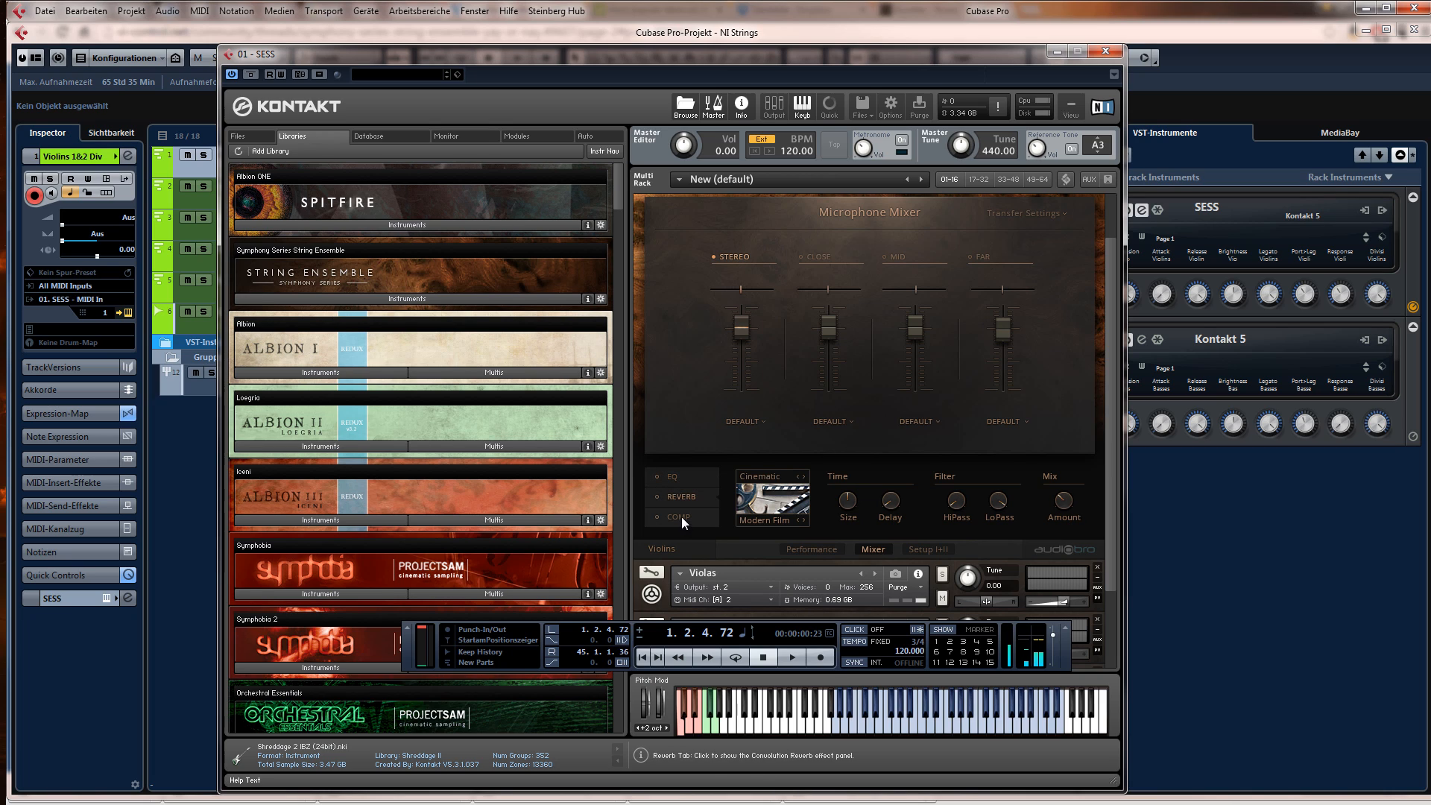
left_click(681, 516)
left_click(681, 476)
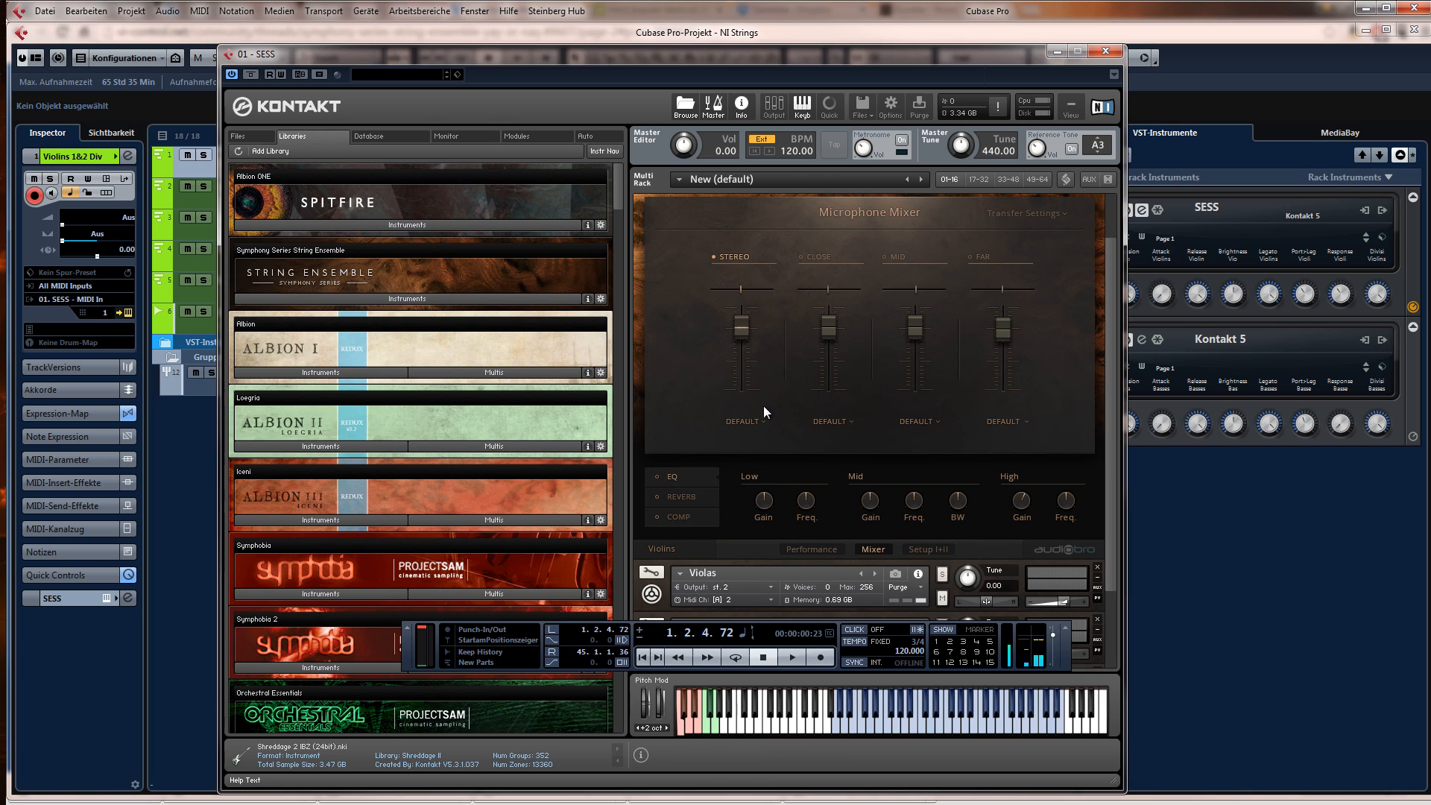
left_click_drag(898, 52, 888, 325)
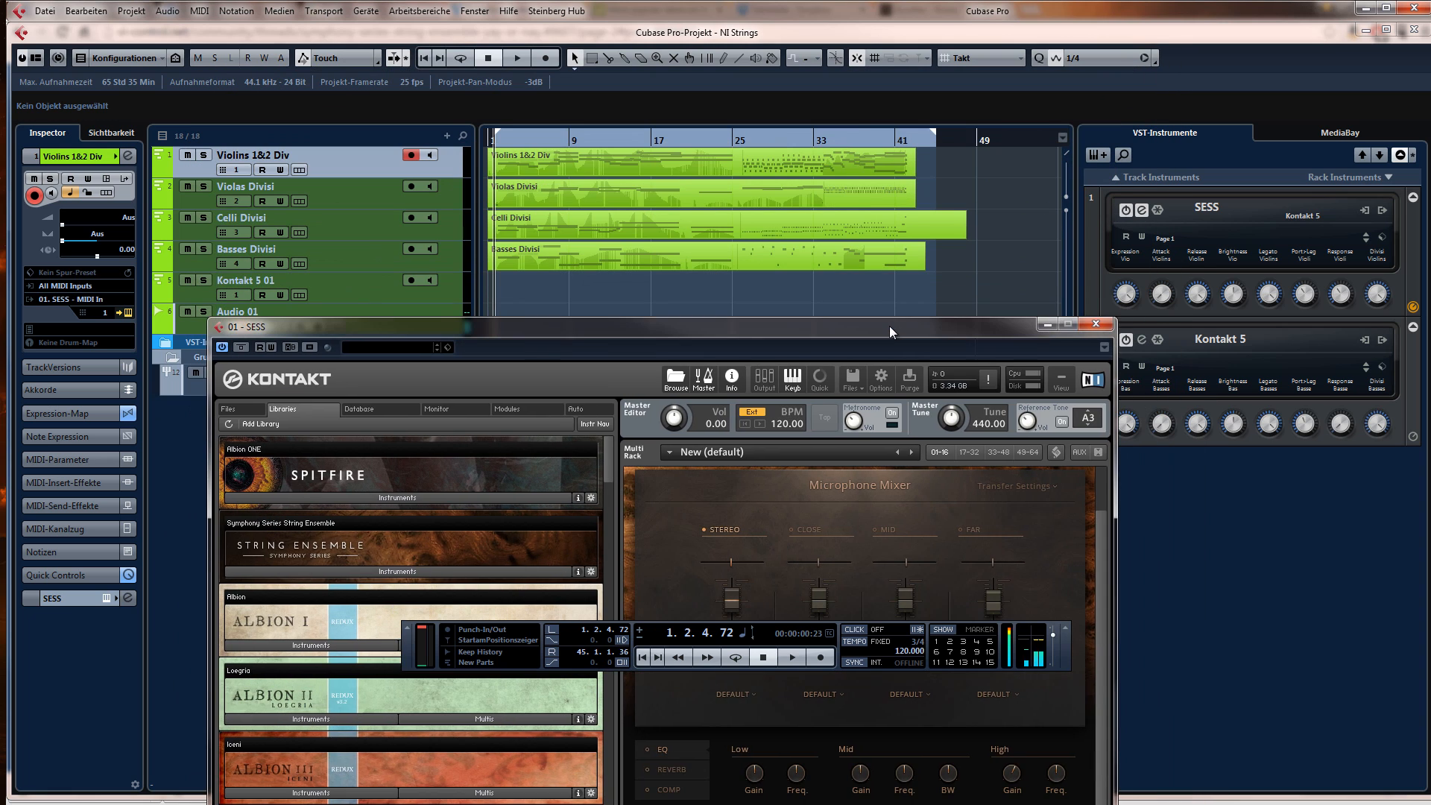
- Set the playback position to bar 25 and look at the channels and insert effects in the MixConsole
left_click(743, 303)
left_click(734, 139)
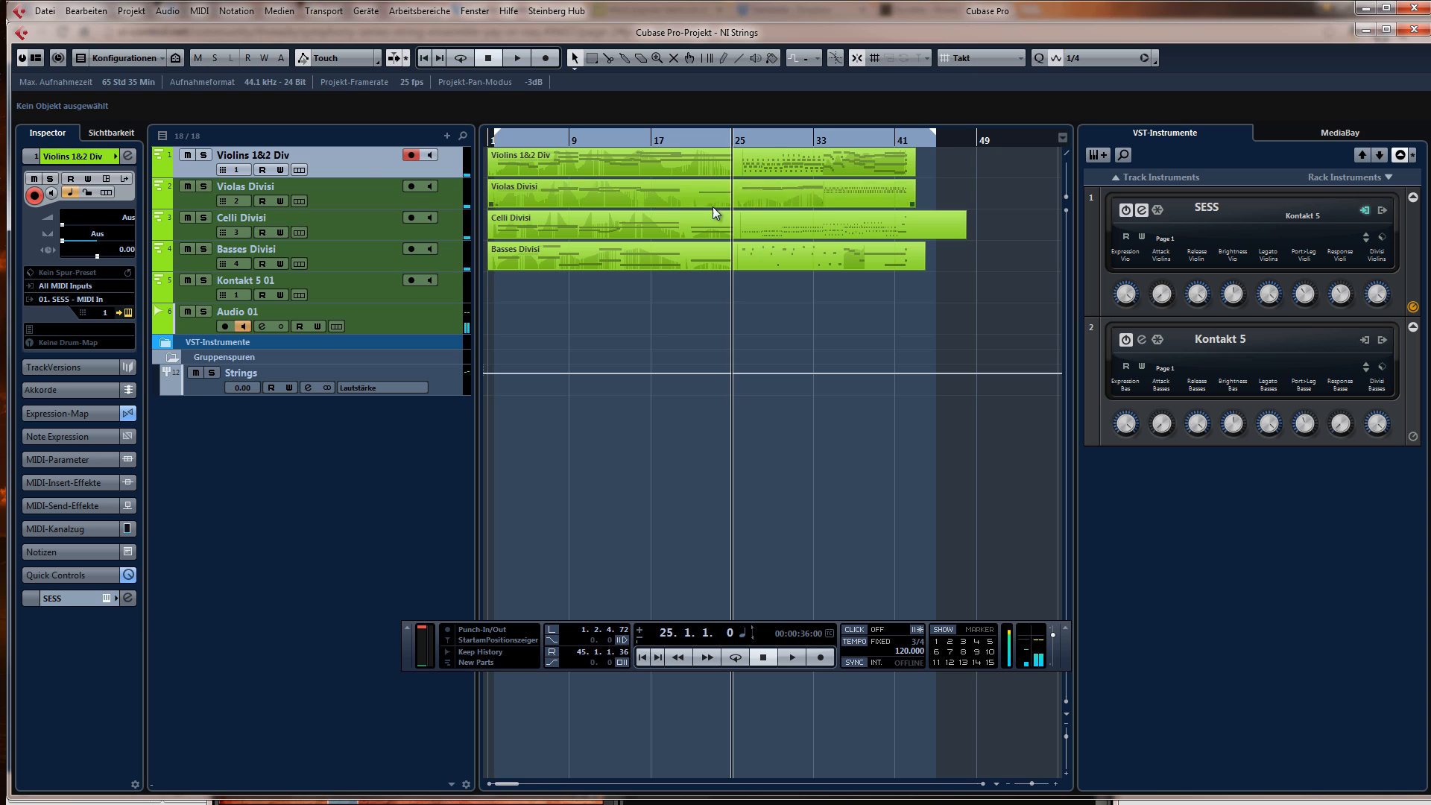
left_click(126, 314)
key("F3")
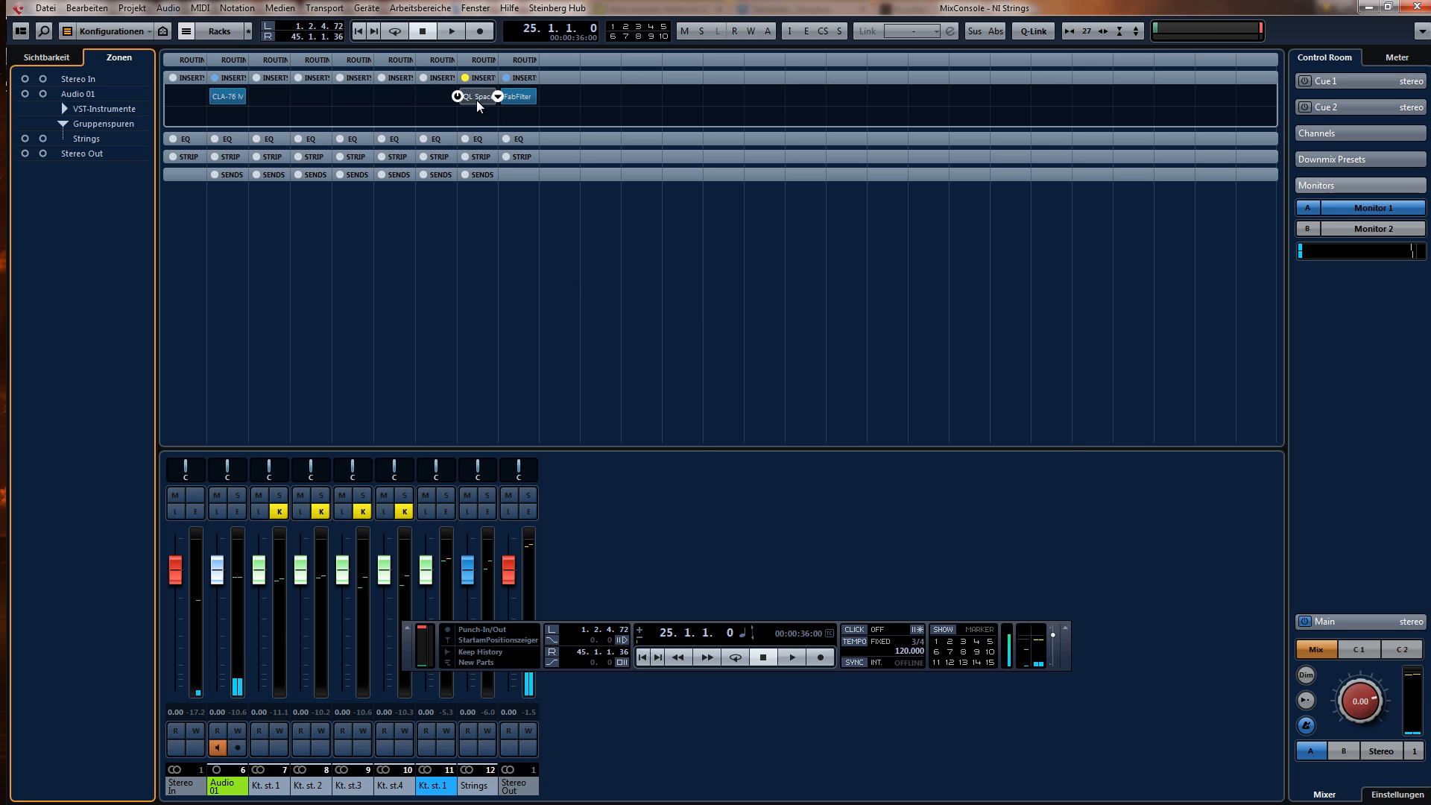
key("F3")
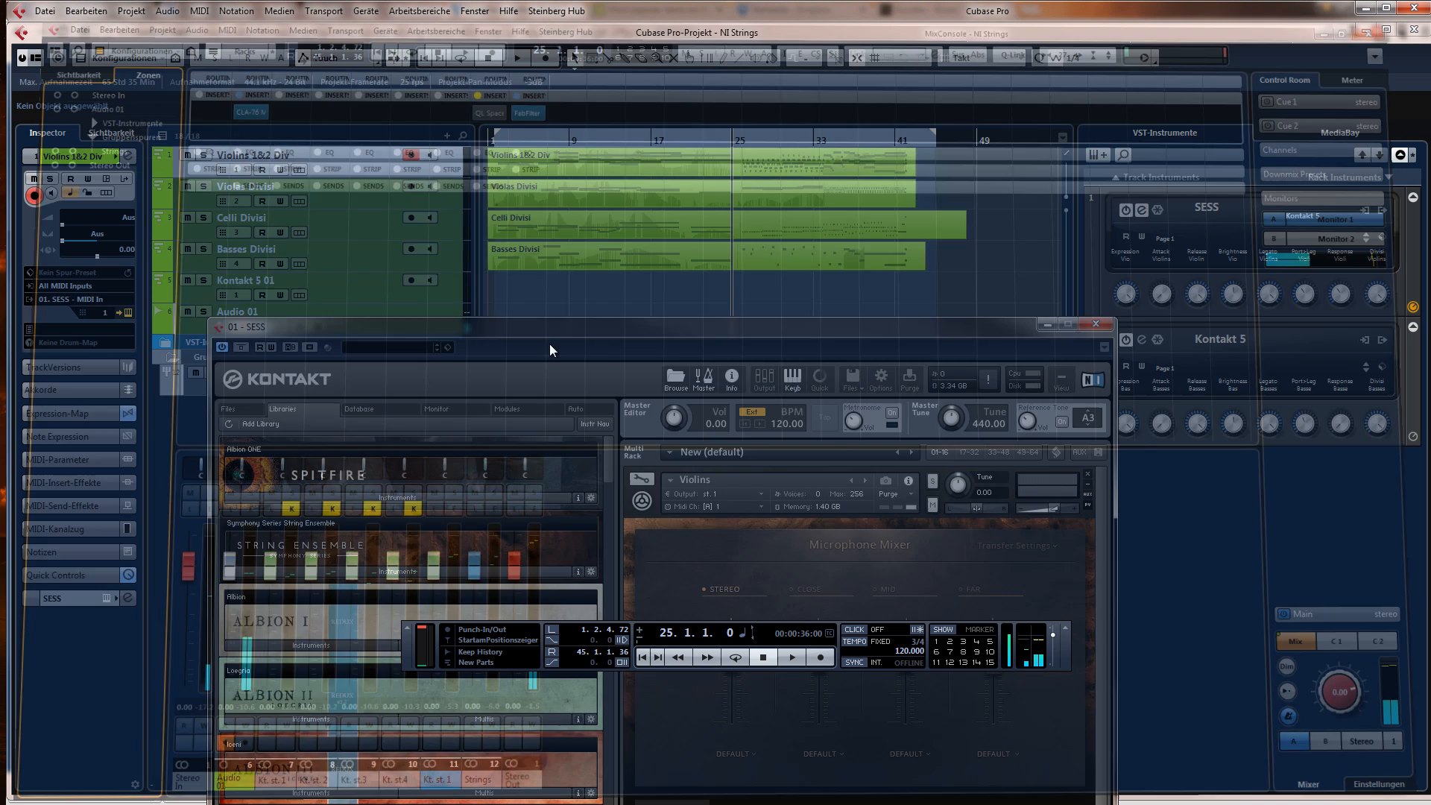
- Move the SESS Kontakt window up and briefly play the passage from bar 25 with the Violins' Stereo microphone signal
left_click_drag(742, 320, 742, 77)
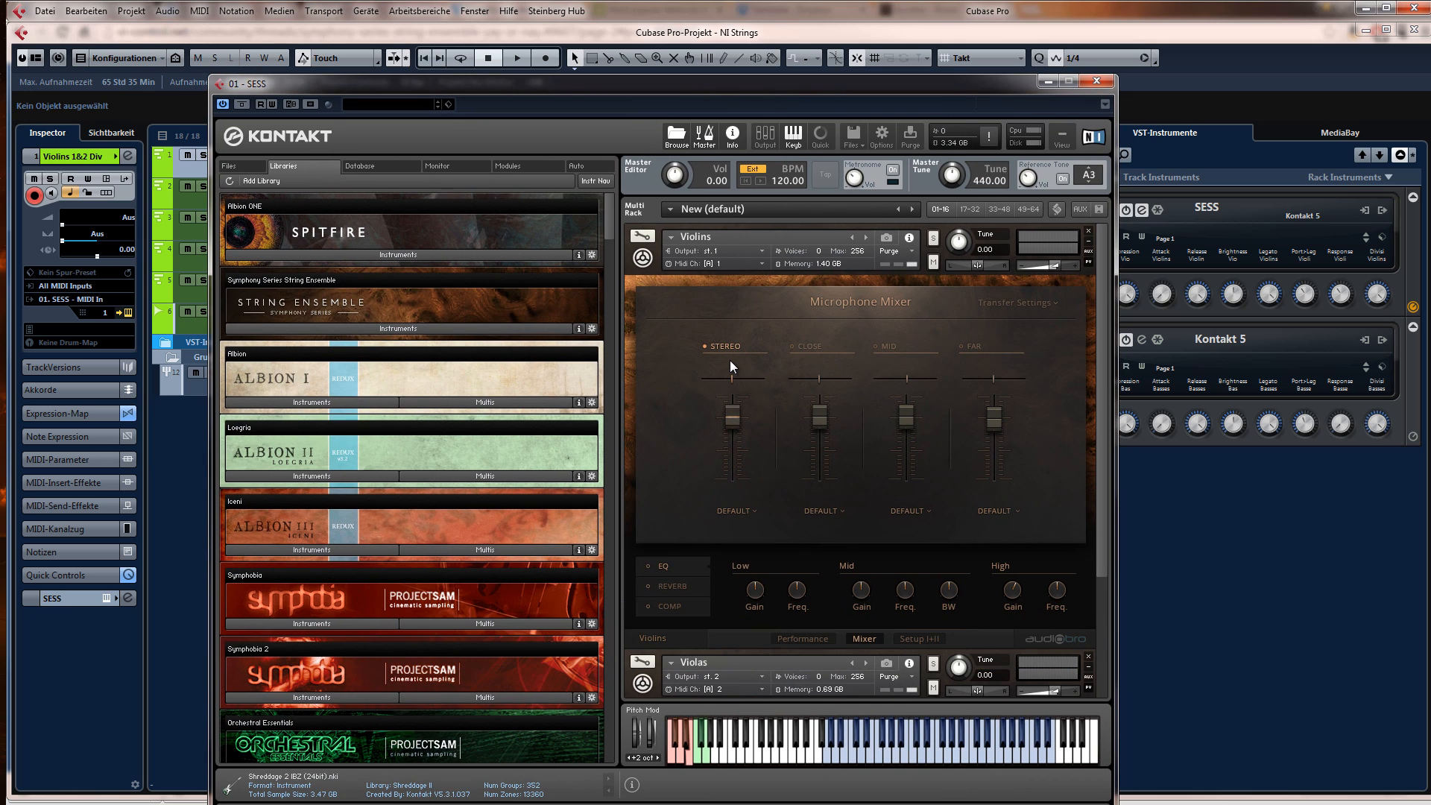
key("space")
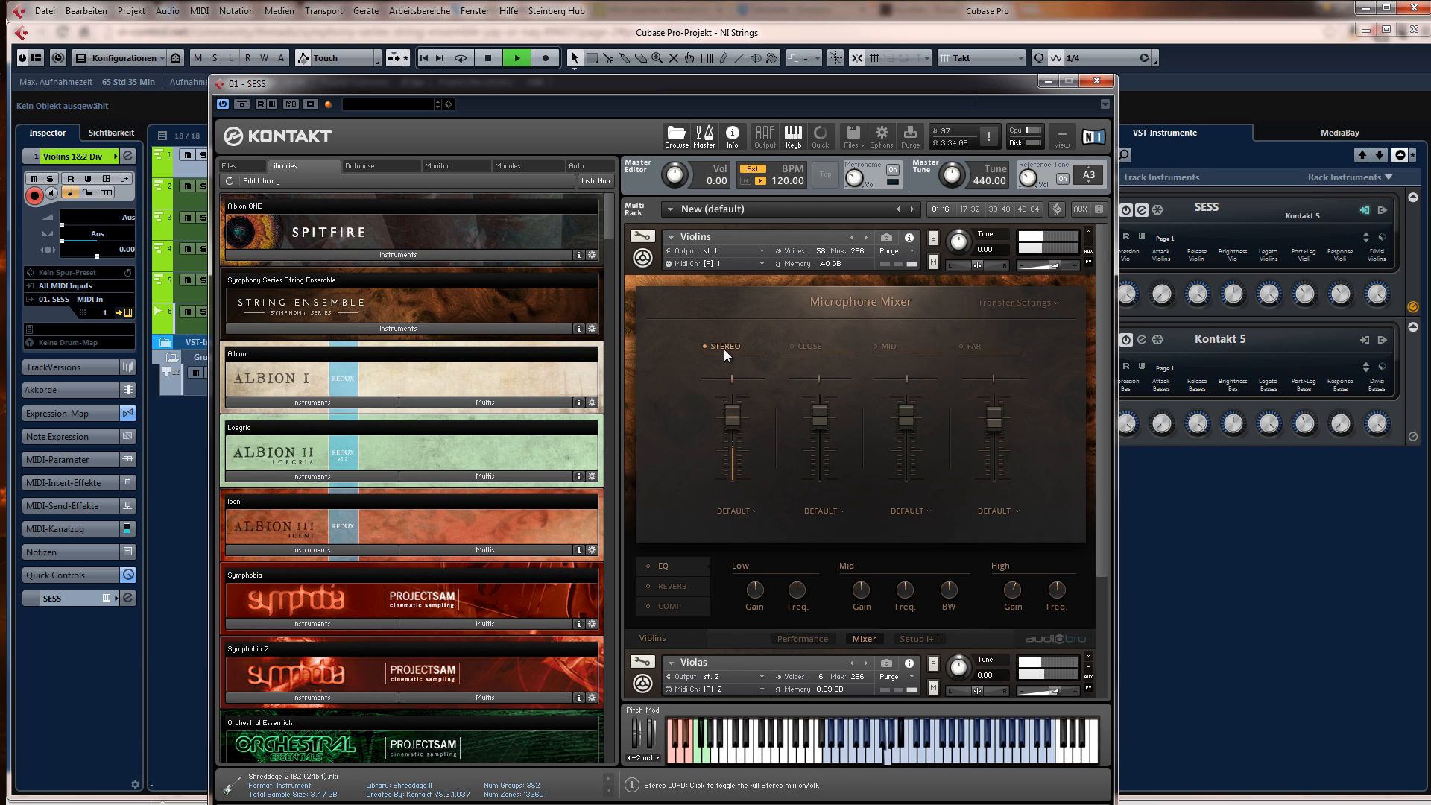
key("space")
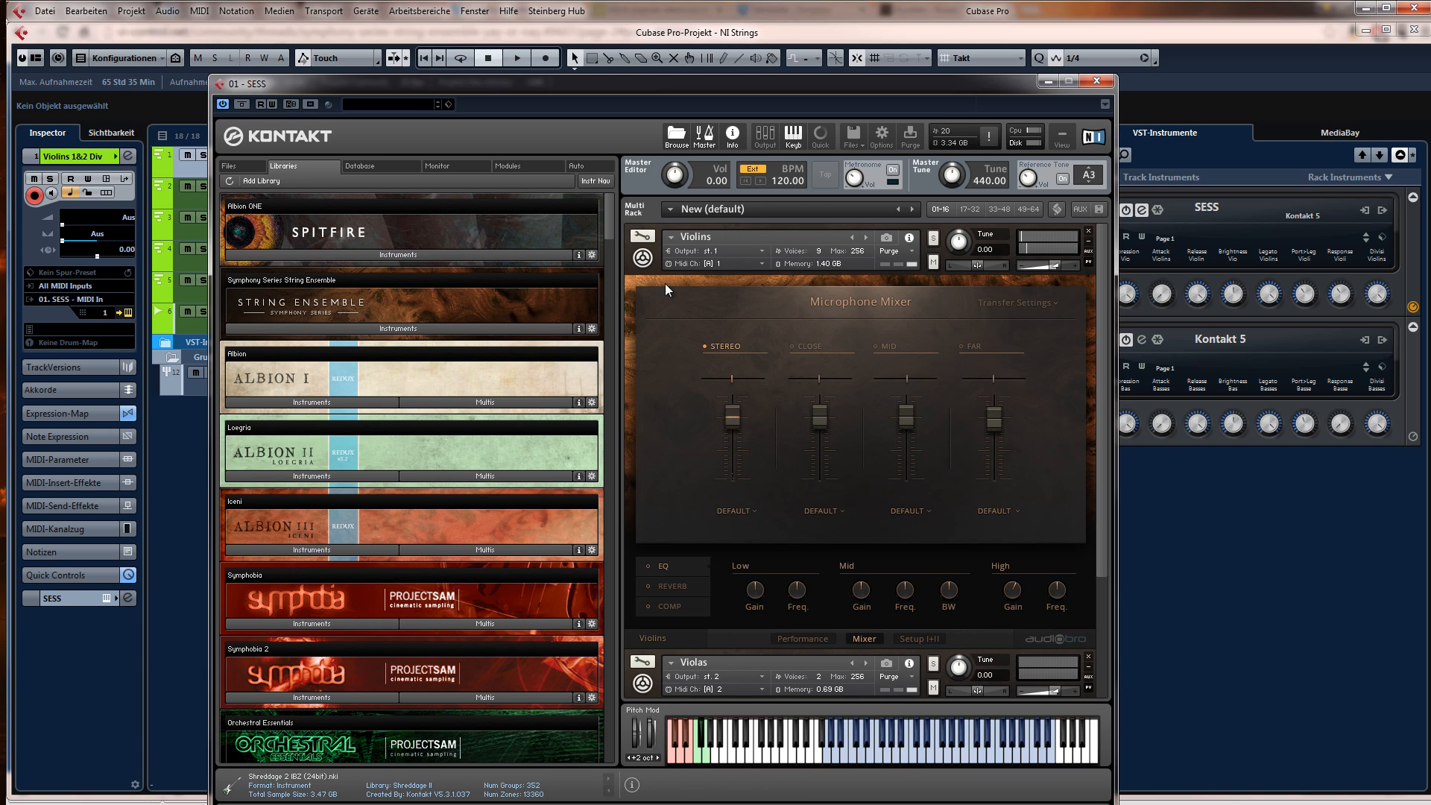
- Switch the Violins and the Violas from the Stereo to the Close microphone signal in their Microphone Mixers
left_click(807, 346)
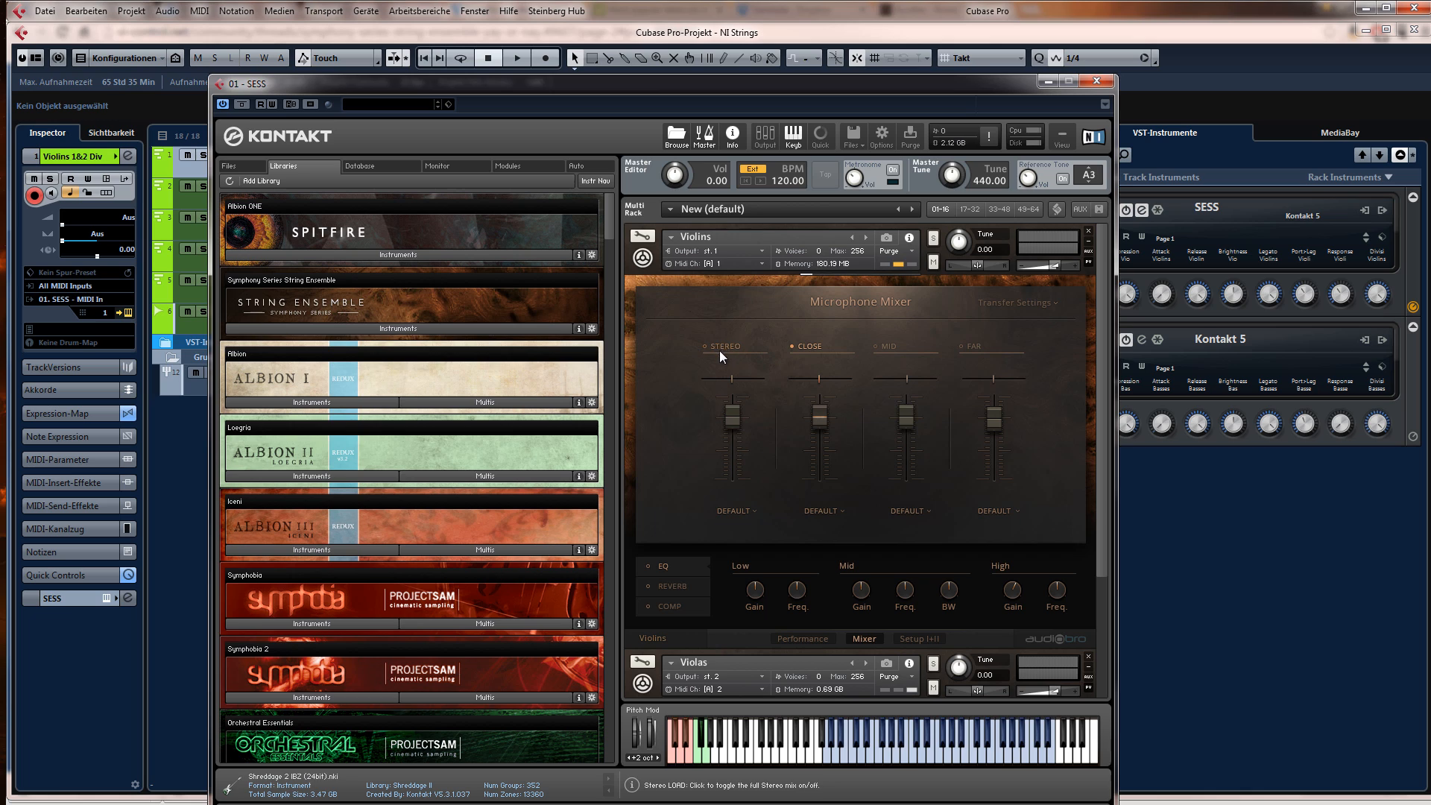
left_click(642, 258)
left_click(642, 309)
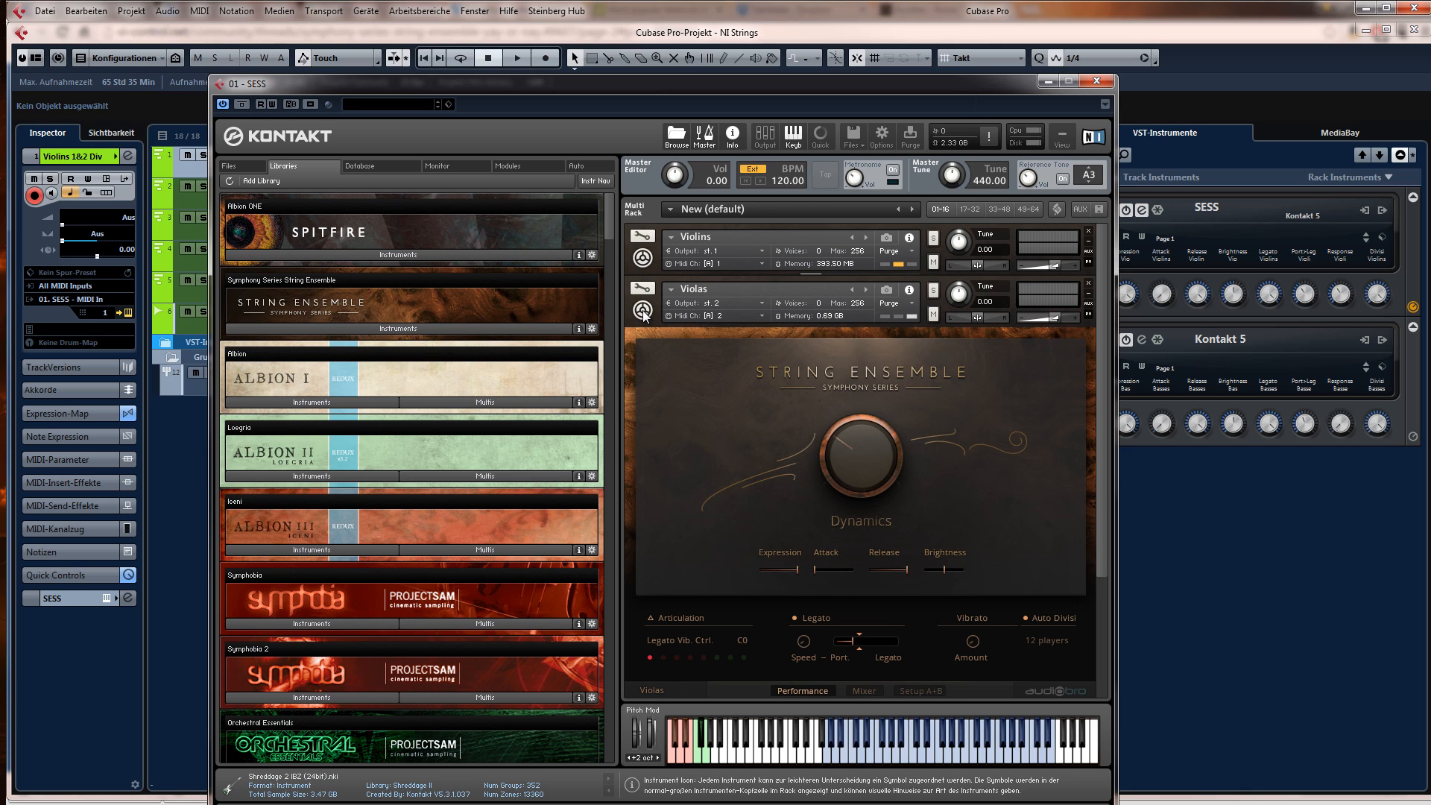
left_click(864, 688)
left_click(812, 398)
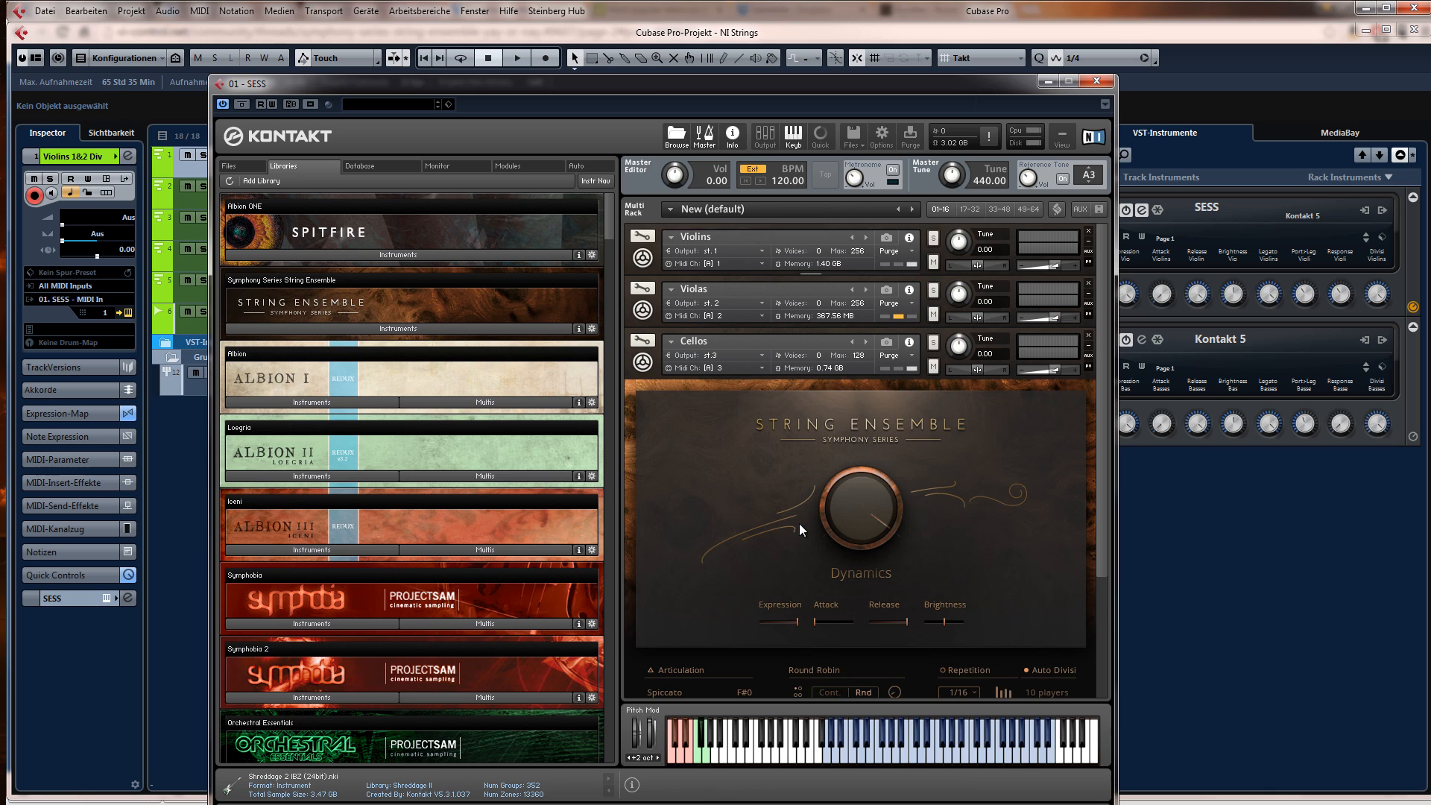
- Switch the Cellos' Microphone Mixer to the Close signal and collapse the instrument
scroll(821, 674, "down", 2)
scroll(821, 674, "down", 1)
left_click(857, 667)
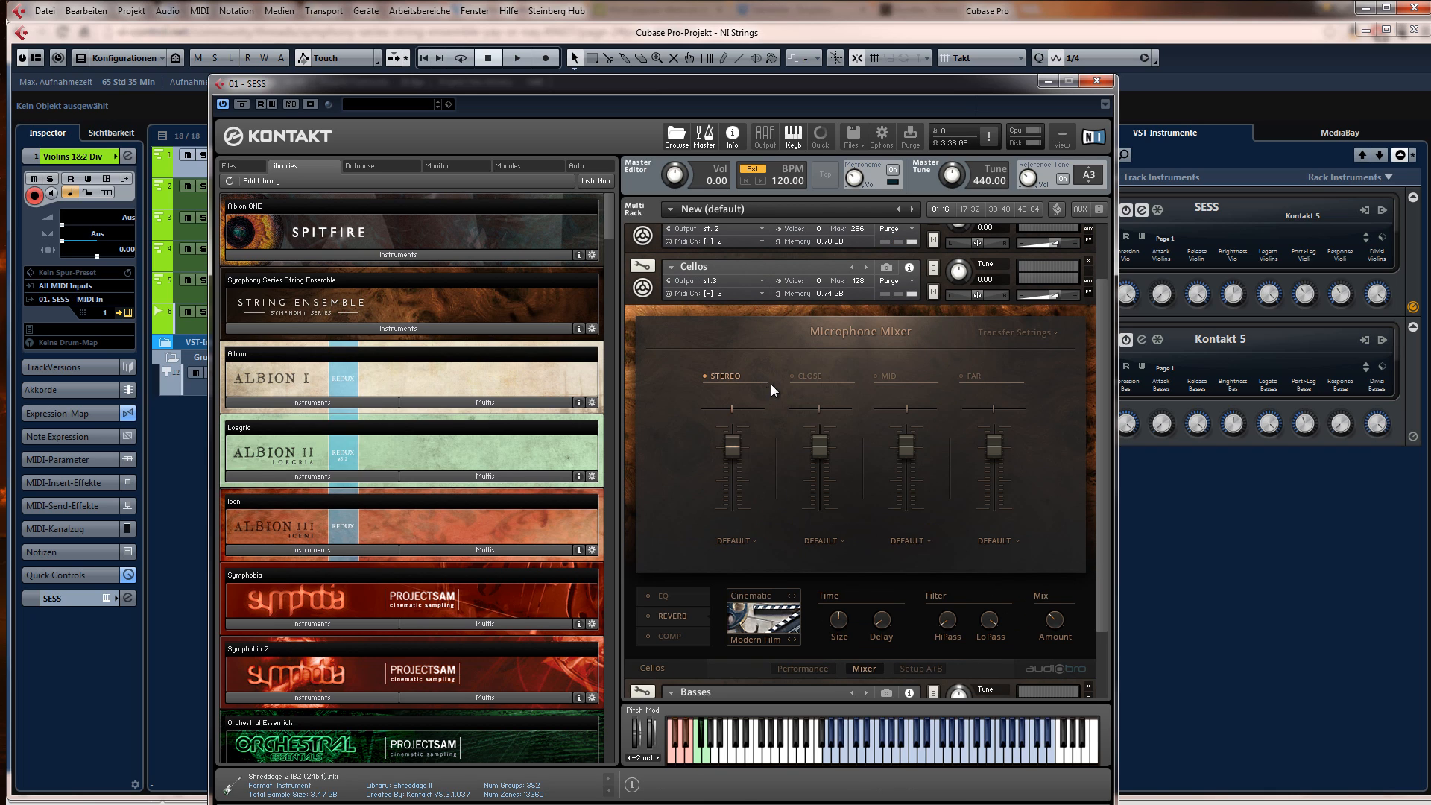
left_click(642, 289)
- Switch the Basses' Microphone Mixer to the Close signal and collapse the instrument in the rack
left_click(642, 414)
scroll(824, 547, "down", 4)
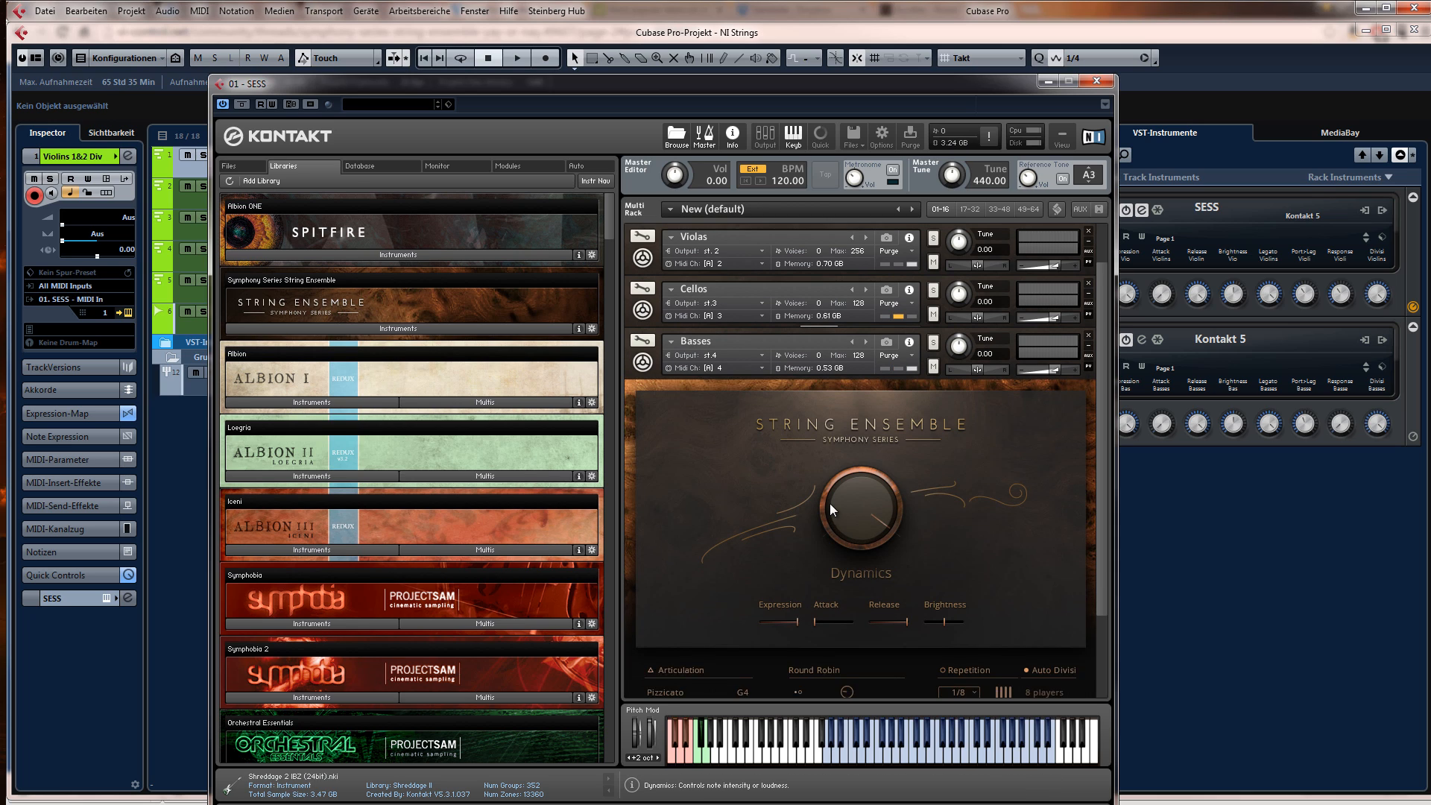
left_click(862, 682)
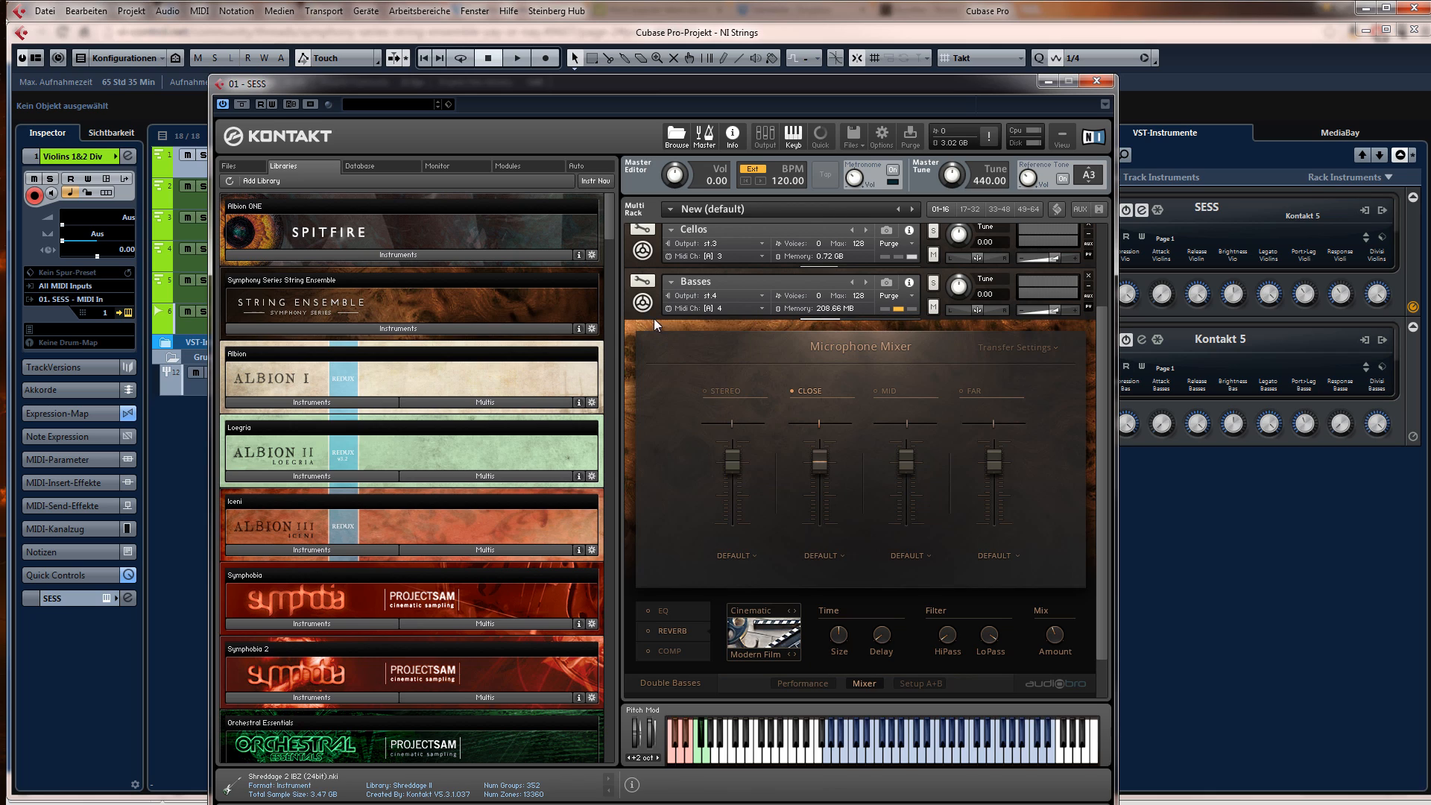
left_click(642, 302)
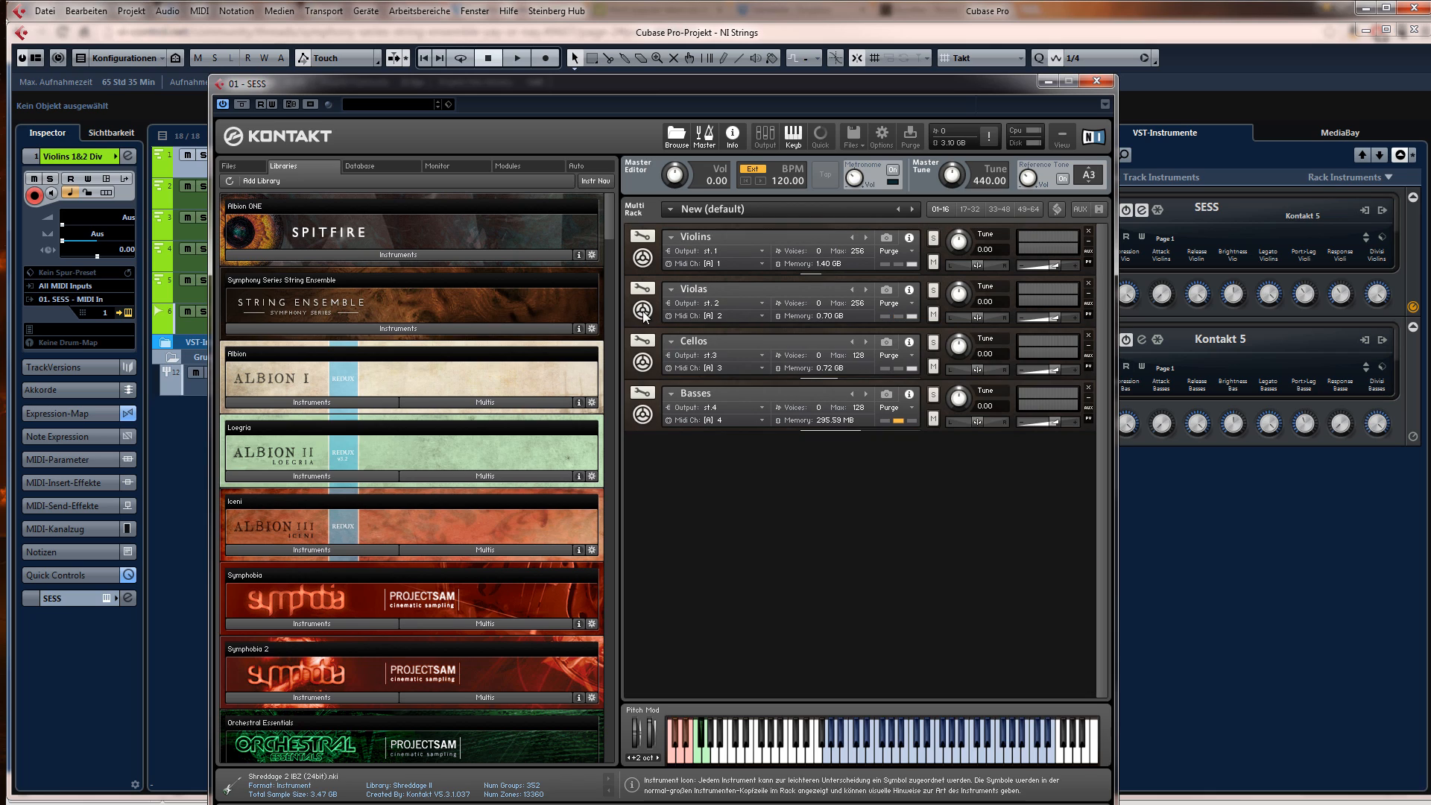
left_click(641, 364)
left_click(642, 364)
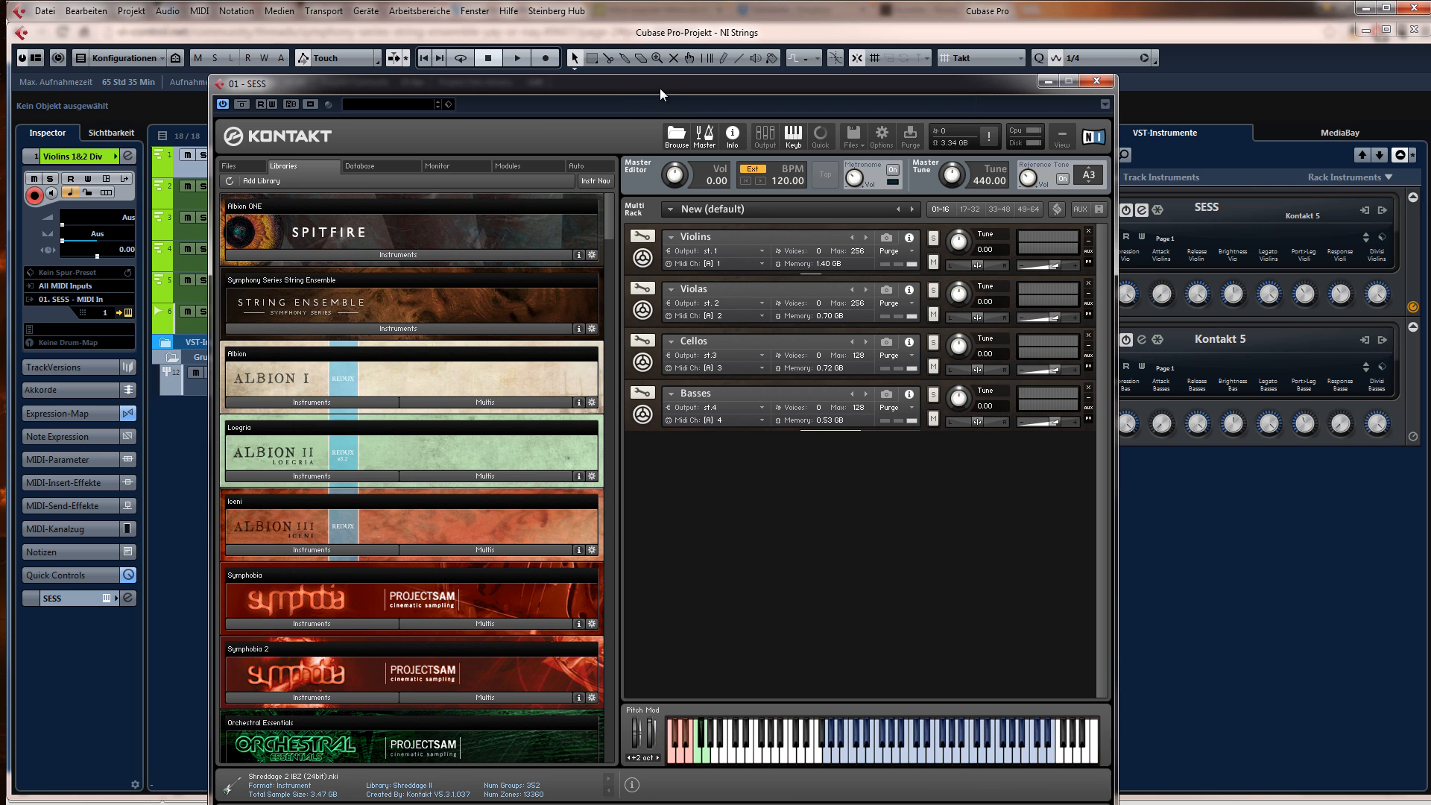
- Move the Kontakt window aside, play all sections from bar 25 with the Close microphones, and bring the window back
left_click_drag(659, 88, 1430, 112)
left_click(734, 141)
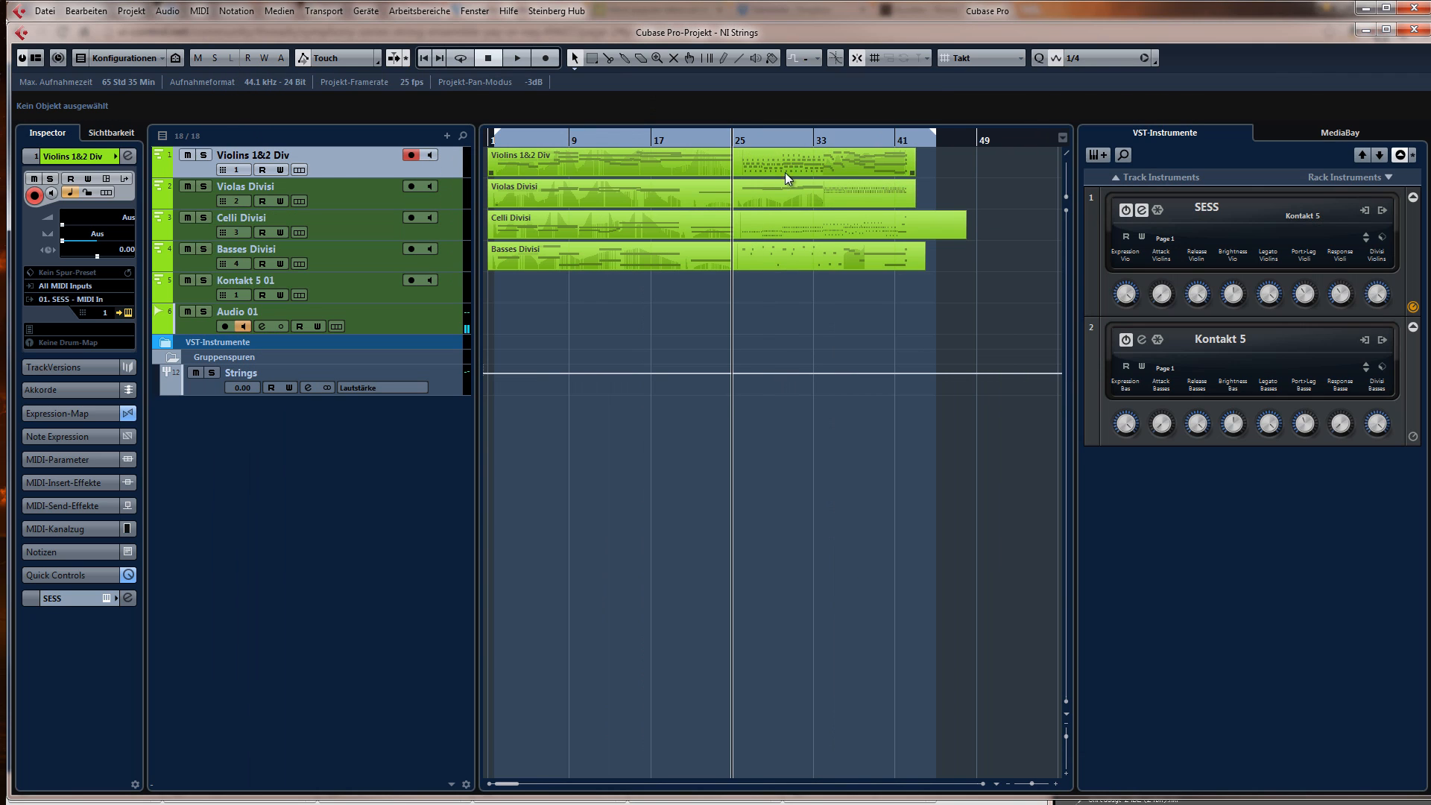
key("space")
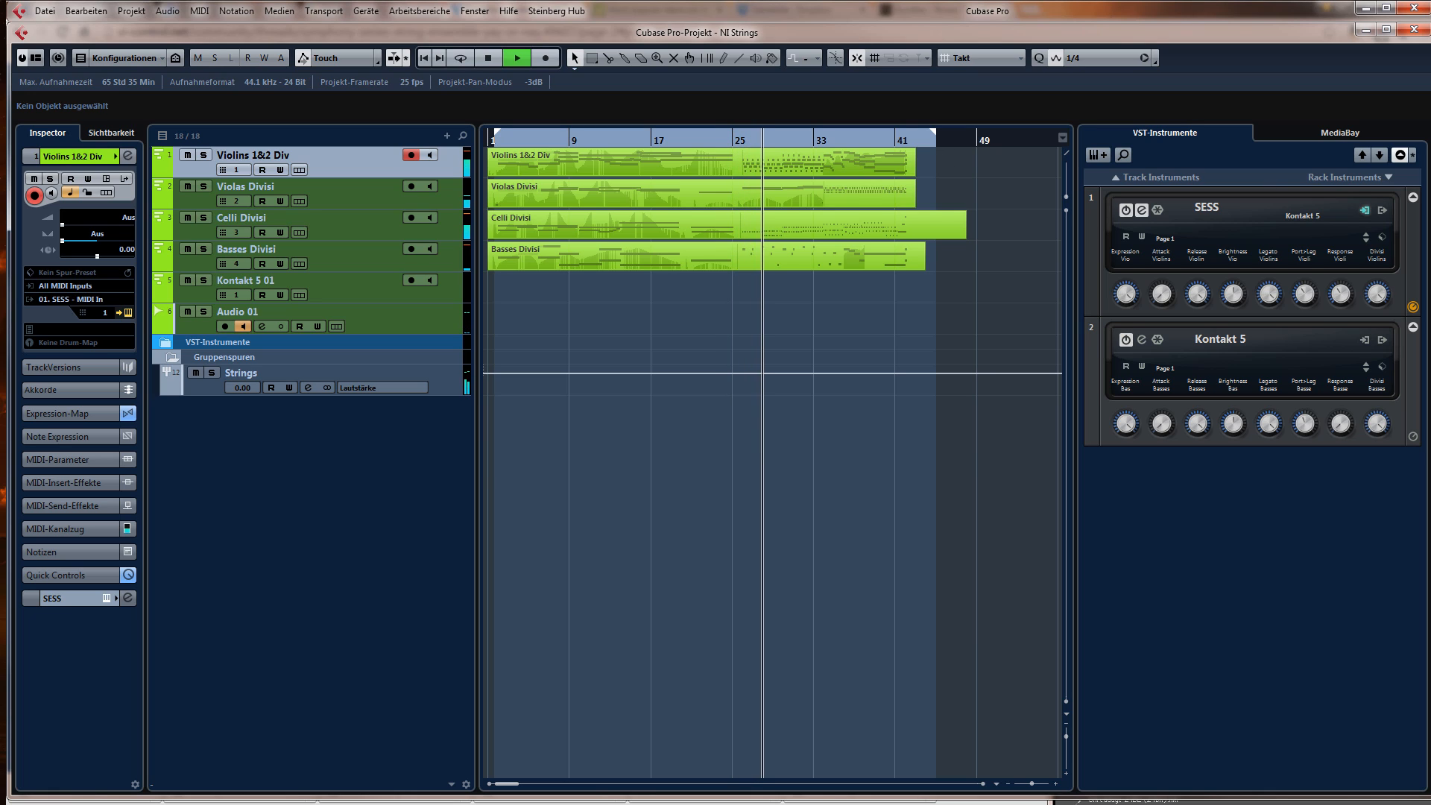
left_click_drag(1430, 125, 877, 51)
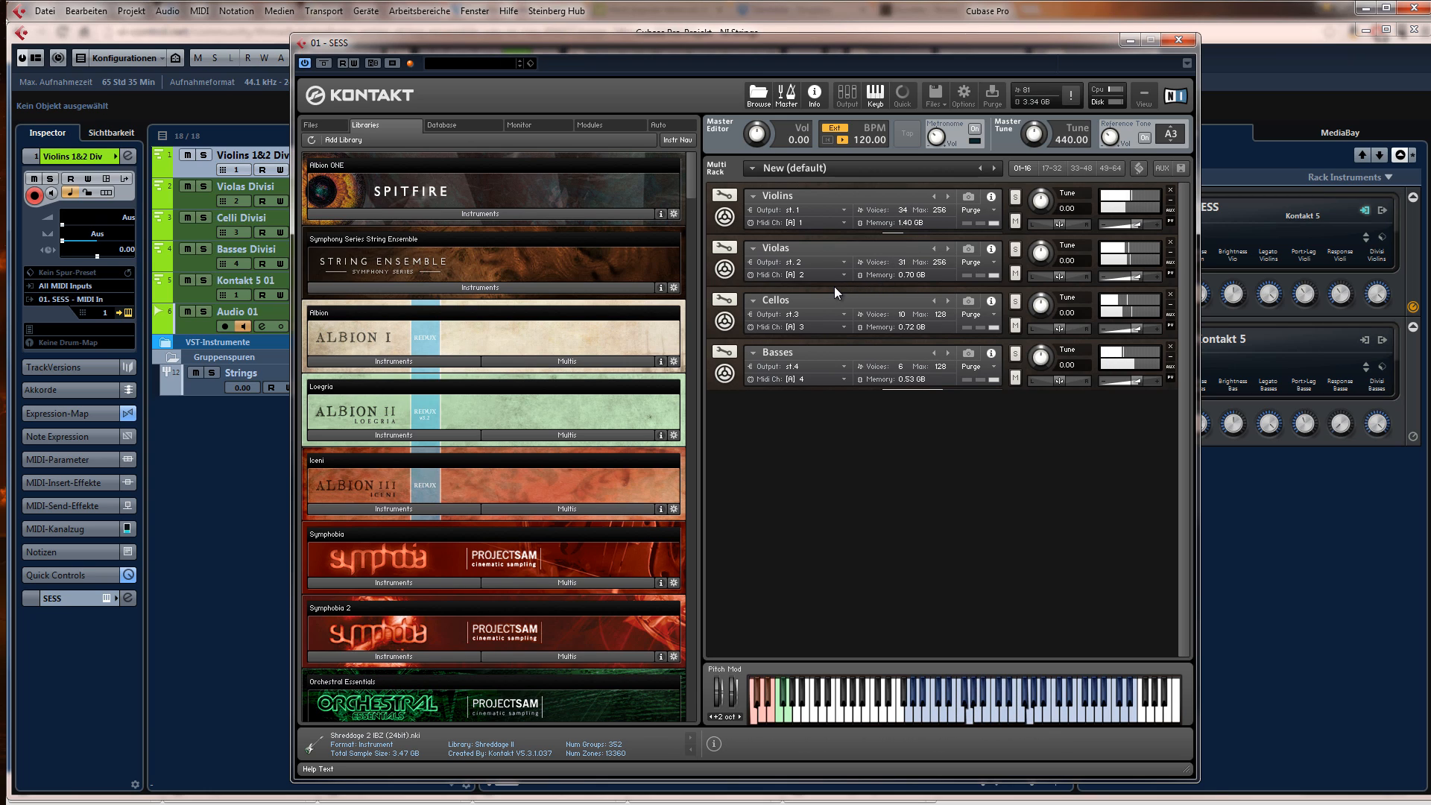
- Enable the Mid and Far microphones in the Violins' Microphone Mixer and collapse the instrument
left_click(724, 217)
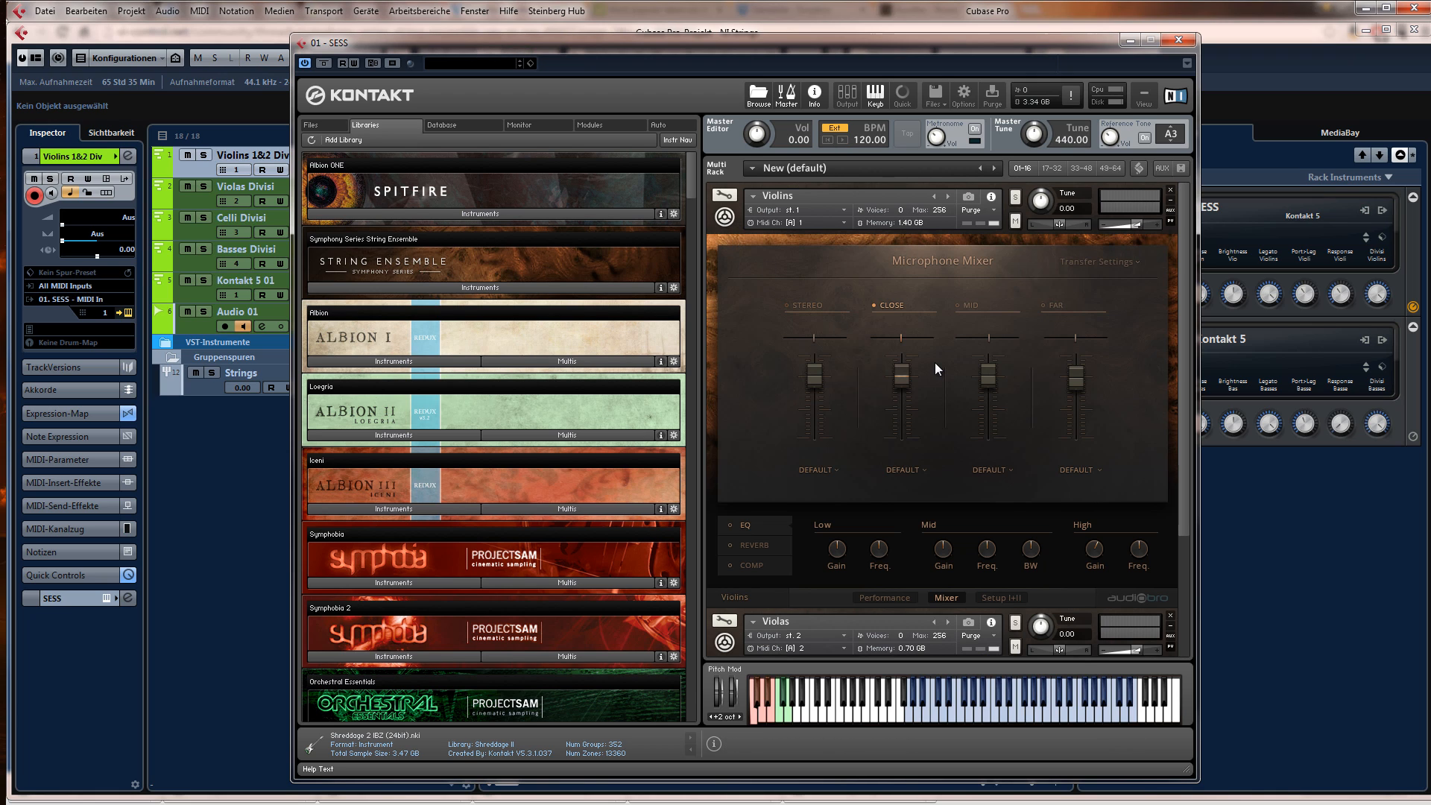
left_click(969, 307)
left_click(1058, 307)
left_click(721, 222)
- Enable the Mid and Far microphones in the Violas' Microphone Mixer and collapse the instrument
left_click(728, 269)
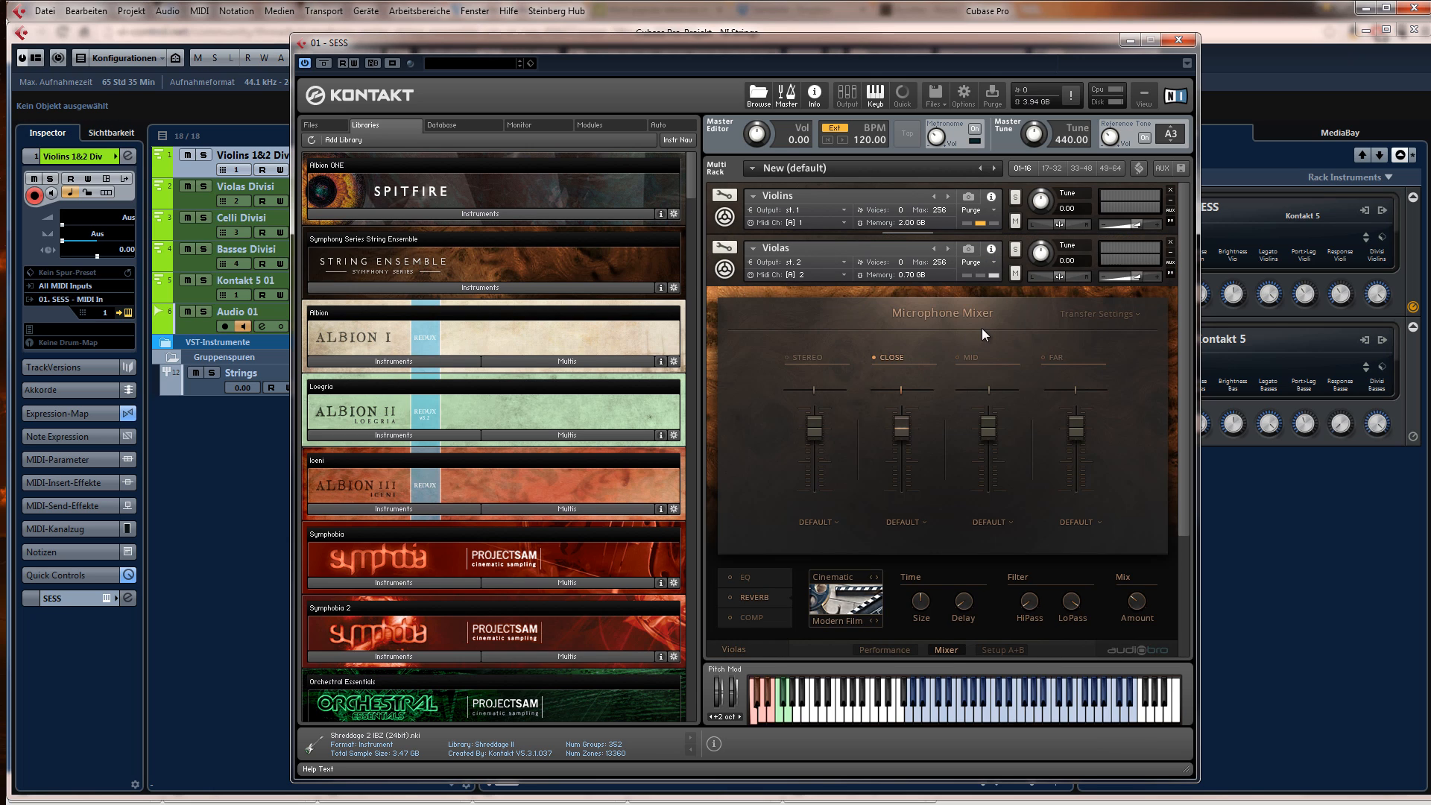
left_click(973, 352)
left_click(1059, 353)
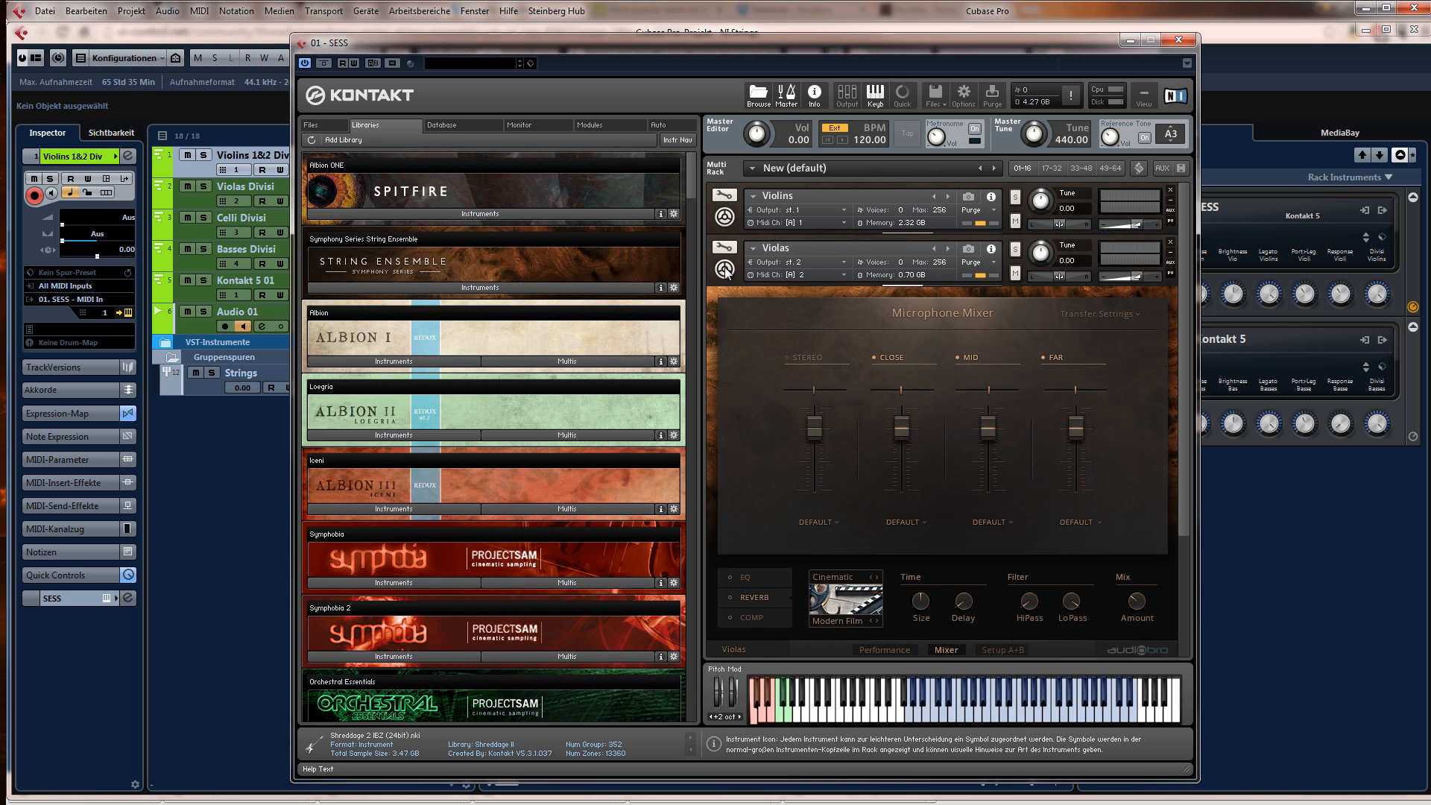
left_click(726, 271)
- Enable the Mid and Far microphones for the Cellos and the Basses, collapsing each instrument
left_click(724, 321)
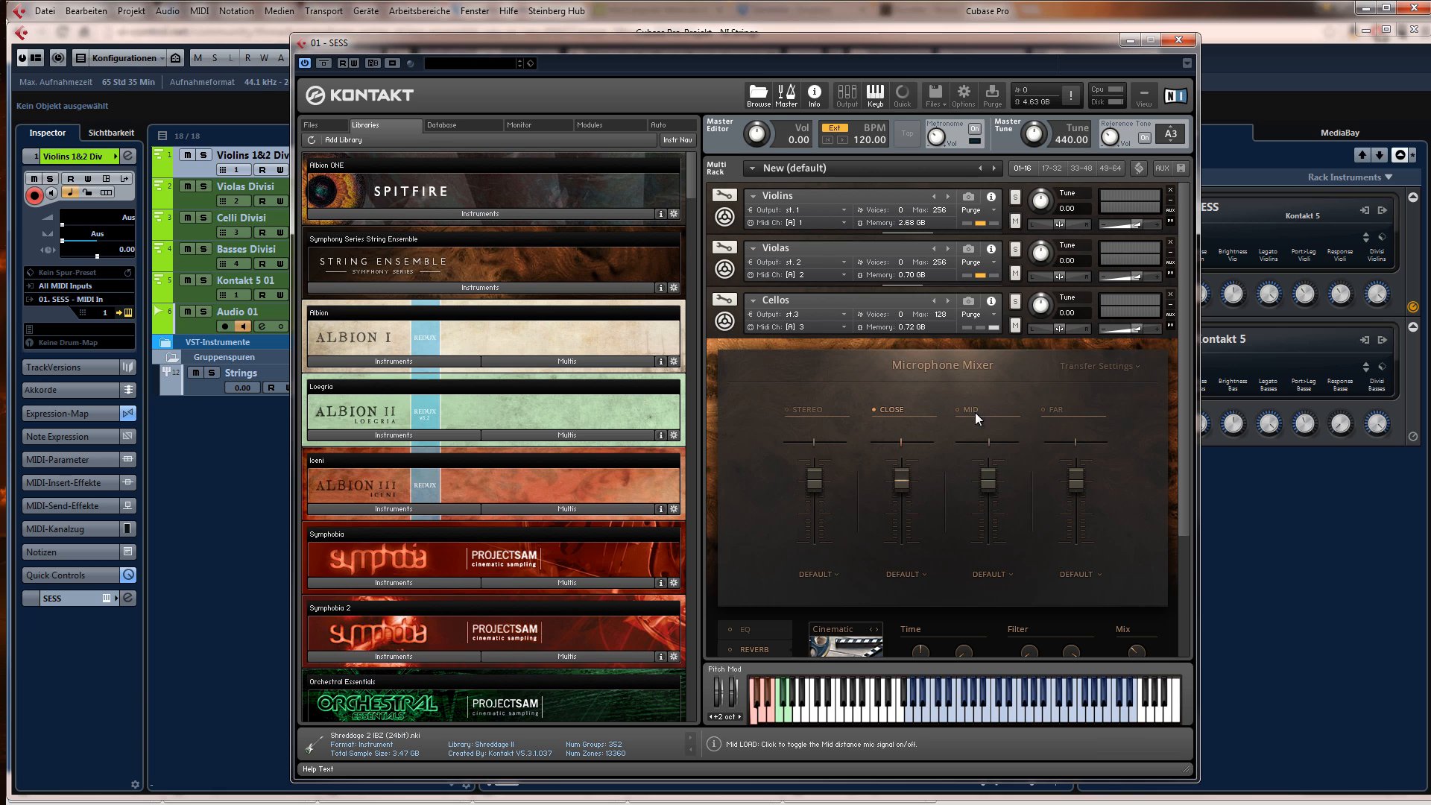
left_click(1057, 411)
left_click(717, 324)
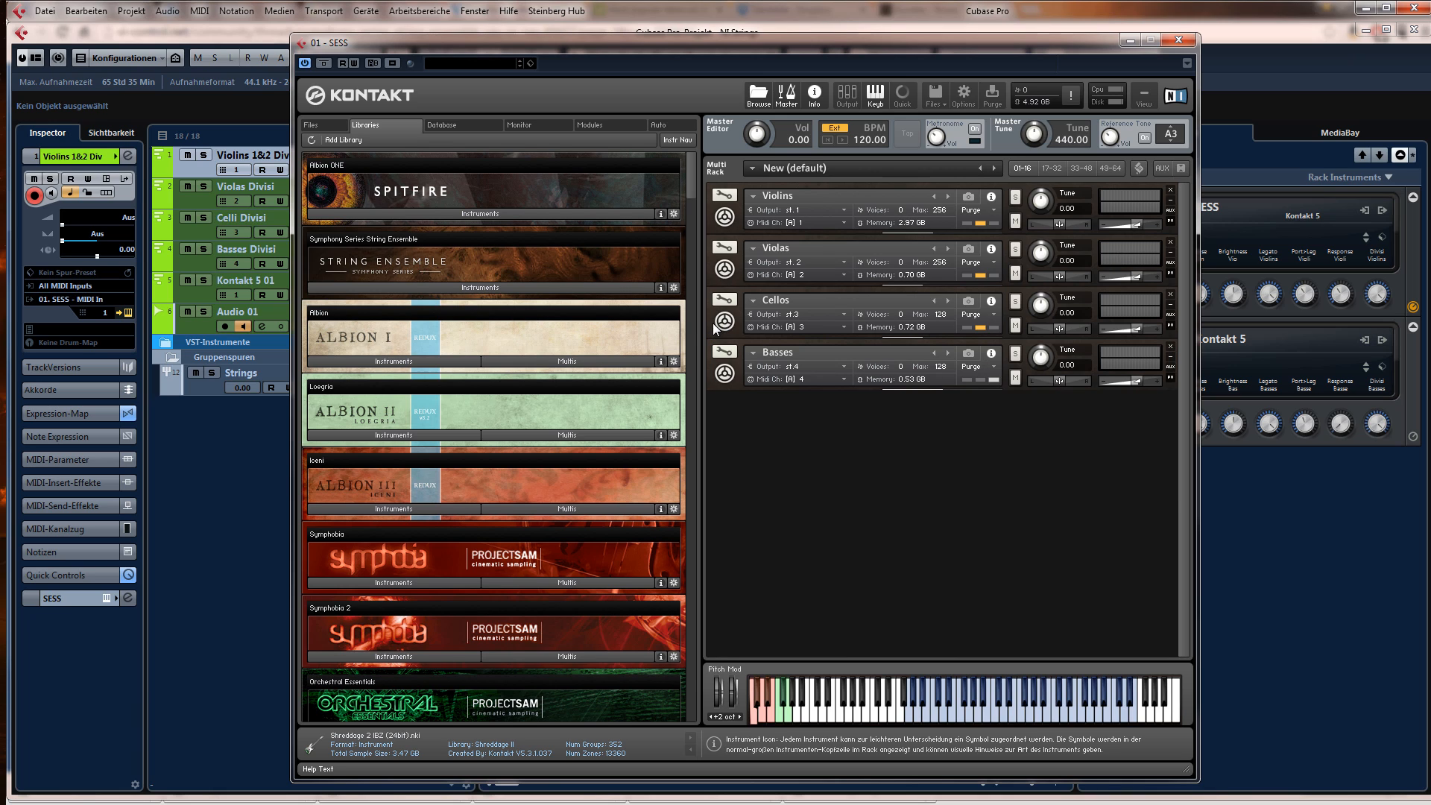
left_click(730, 375)
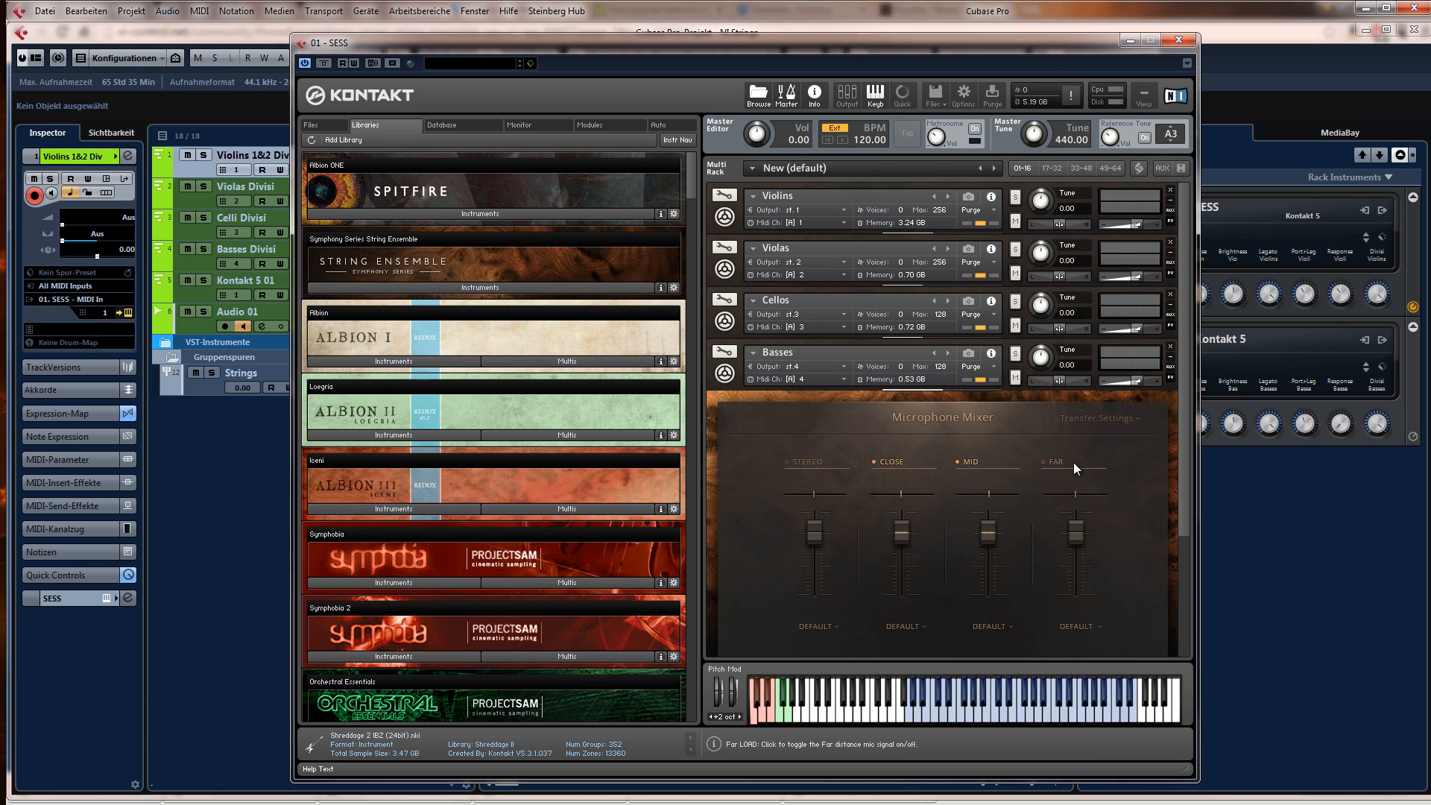
left_click(725, 377)
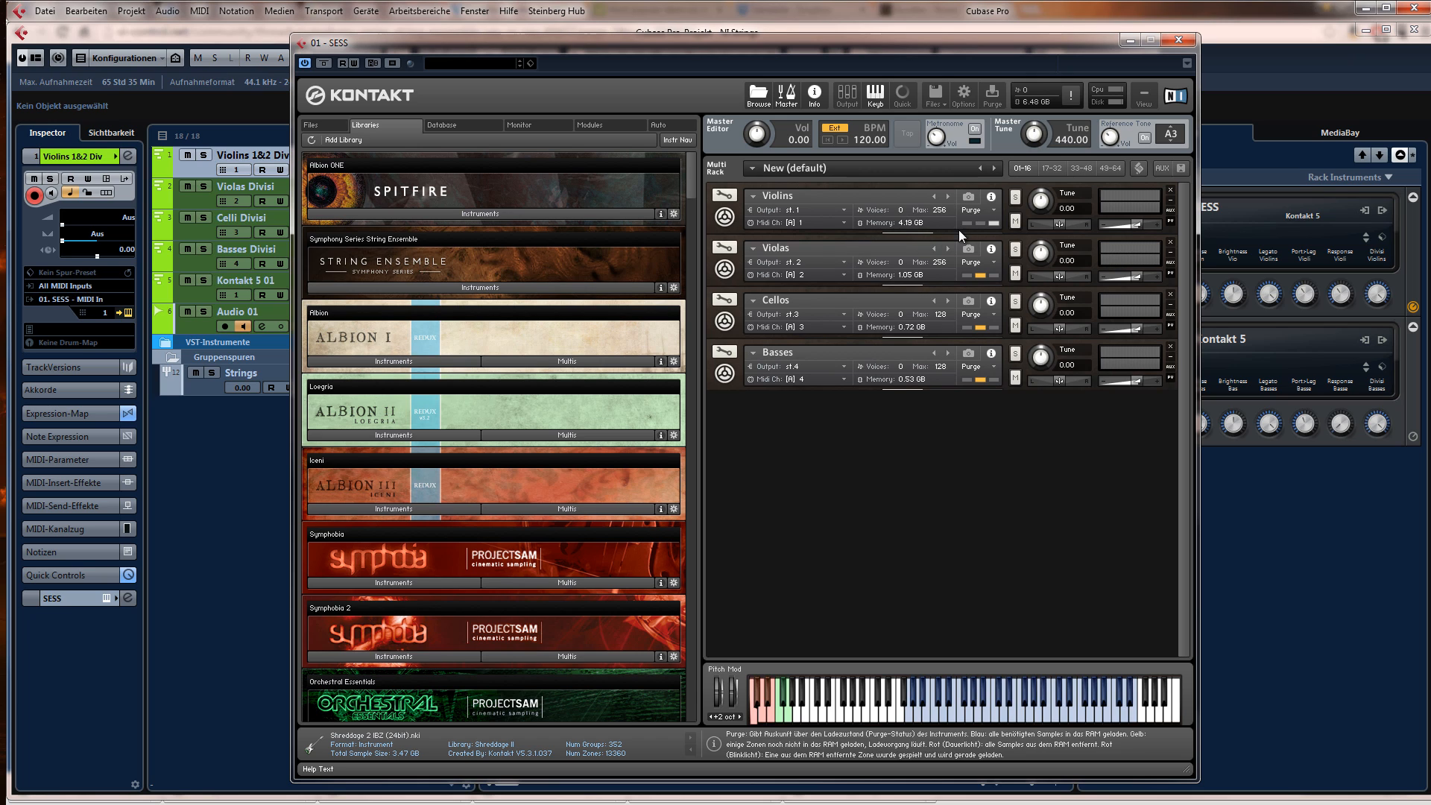
- Expand the Violins' Microphone Mixer, move the Kontakt window aside, and mute the Violas, Celli and Basses Divisi tracks
left_click(728, 220)
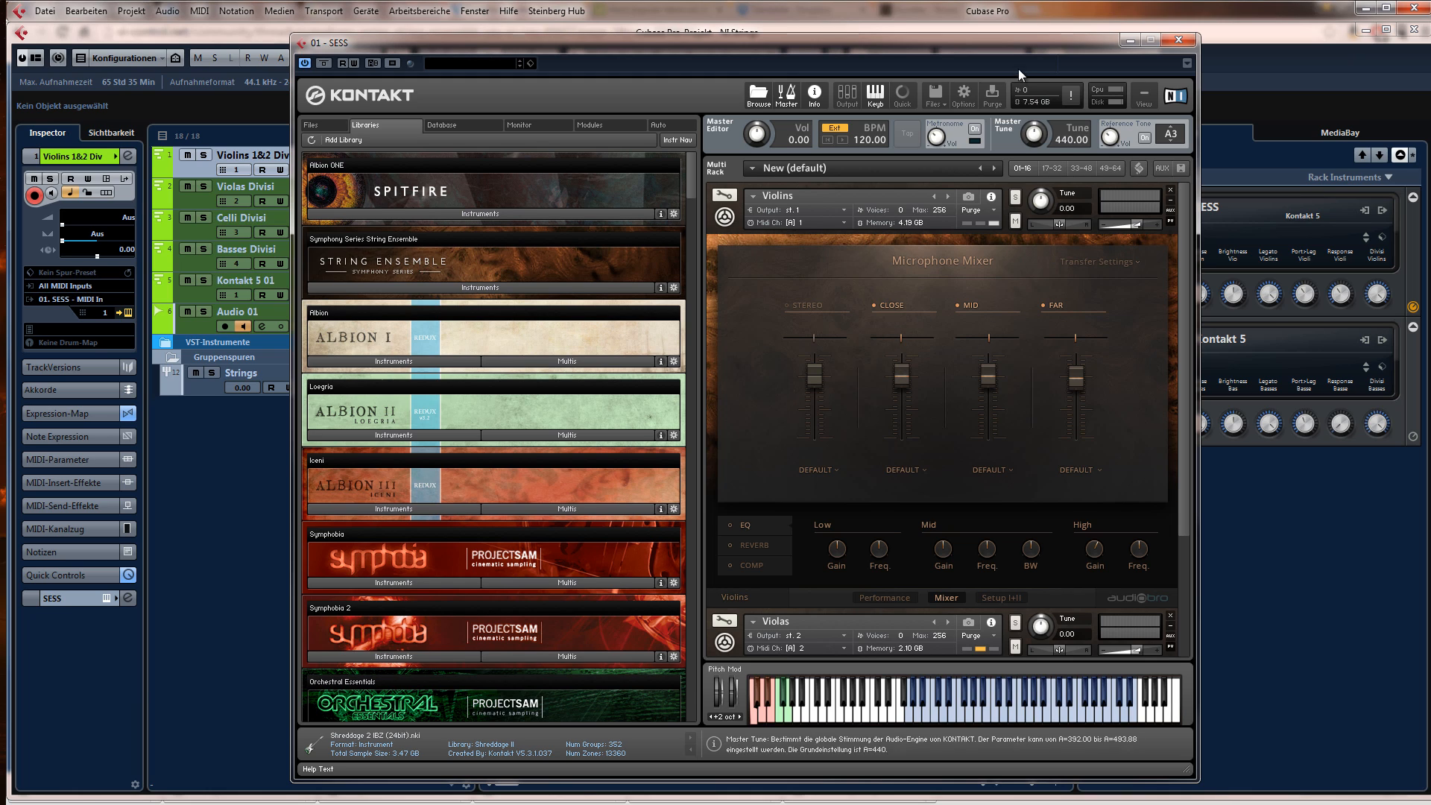
left_click_drag(1022, 49, 1430, 60)
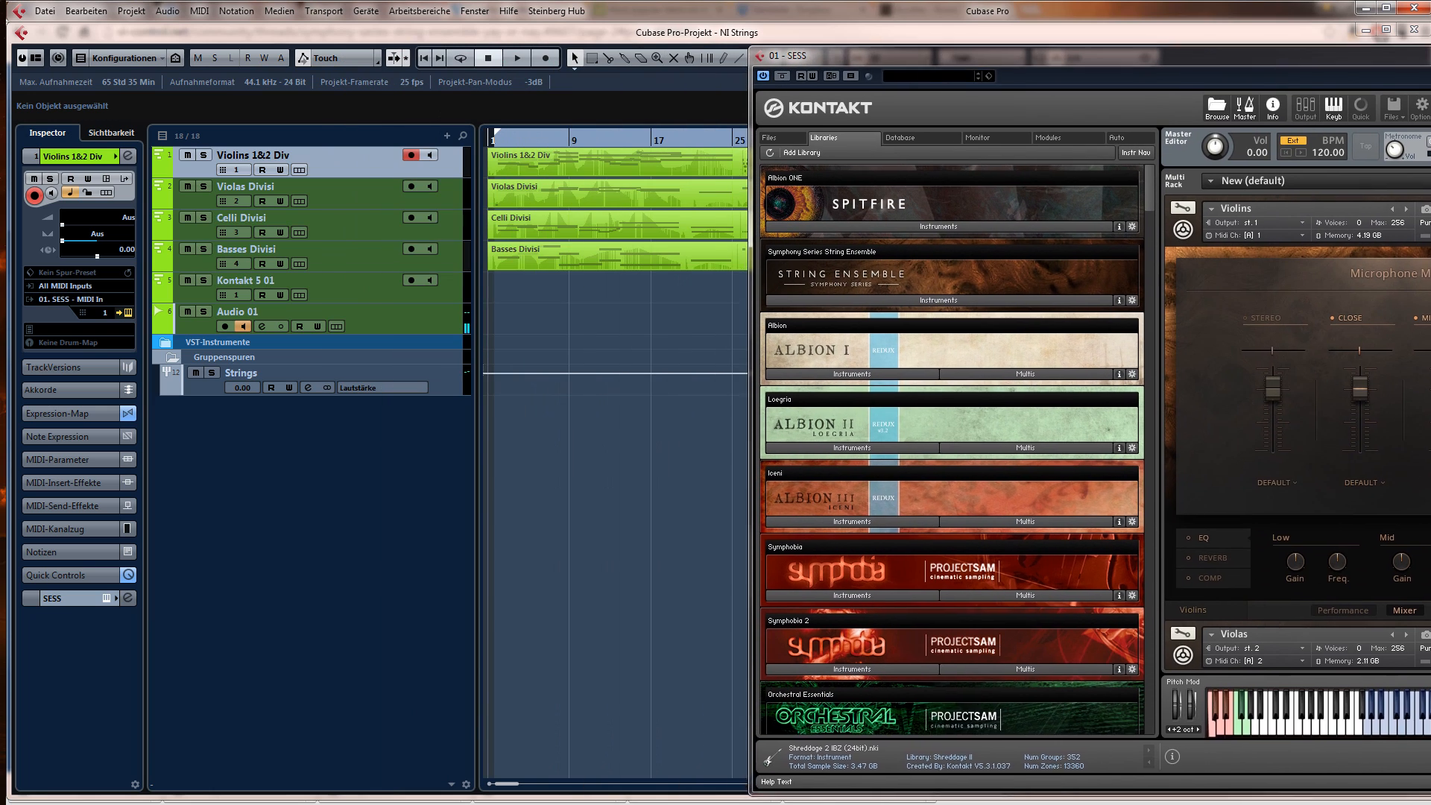
left_click(187, 185)
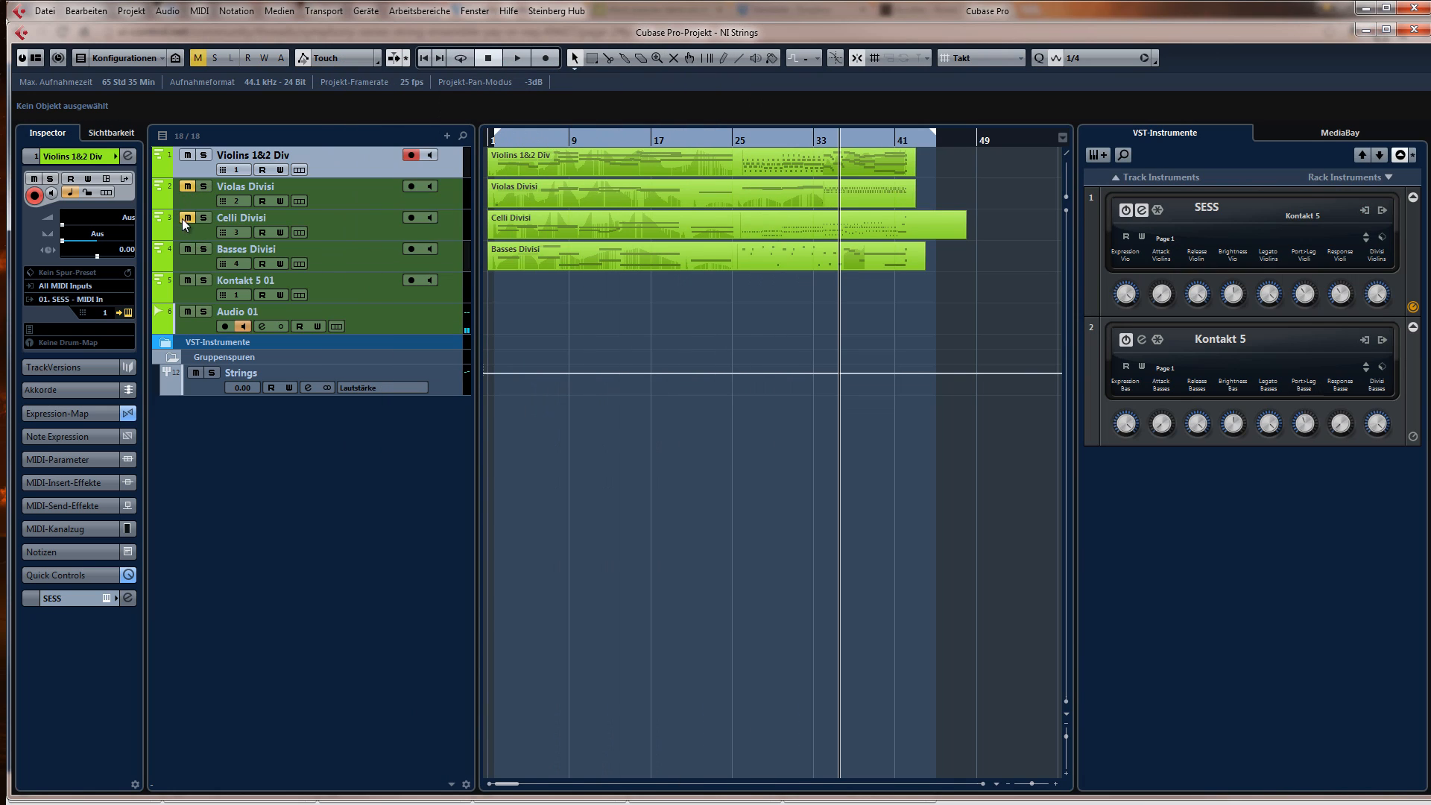
- Pull the Violins' Mid and Far microphone faders fully down and play from bar 26 to hear only the Close signal
left_click(743, 142)
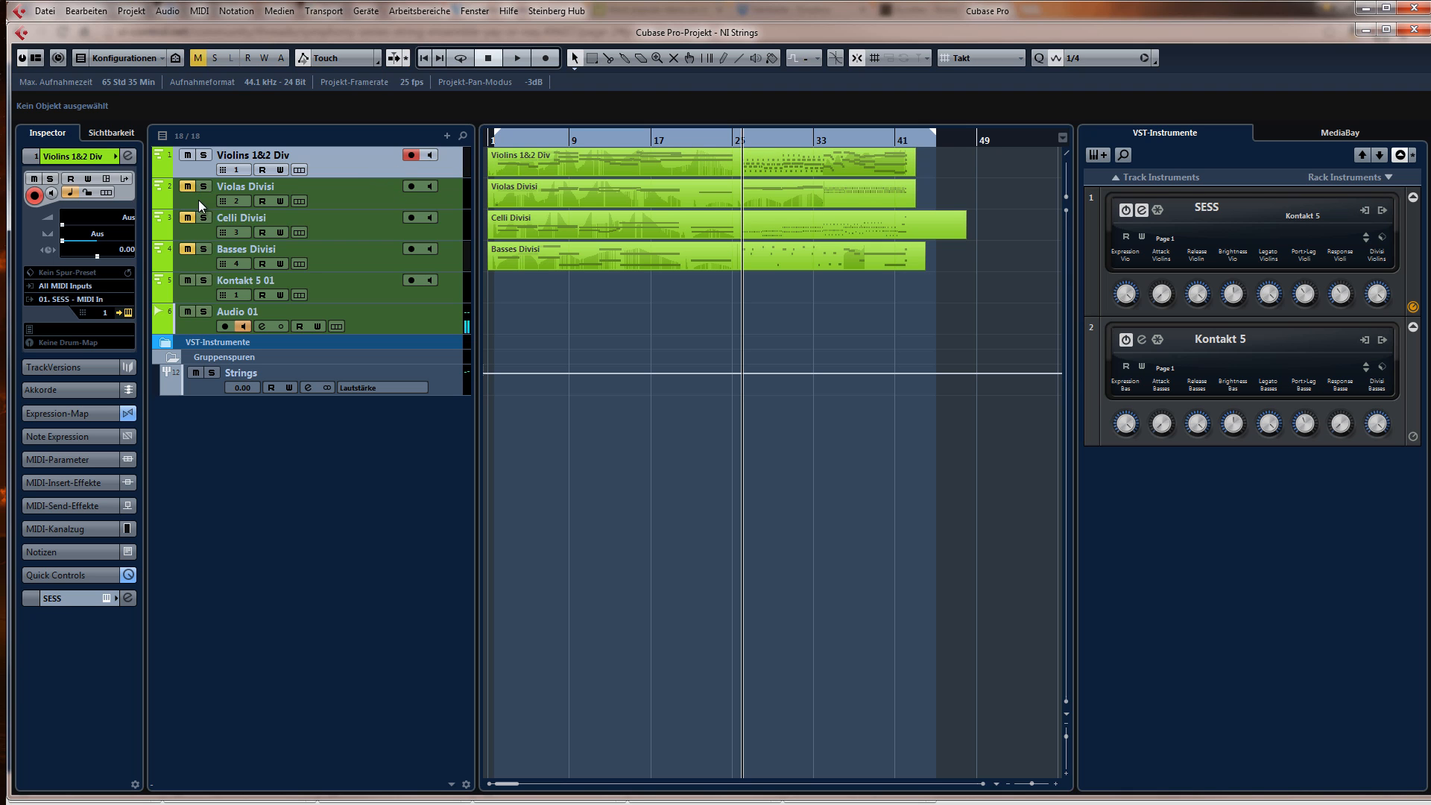
left_click(126, 313)
left_click(127, 313)
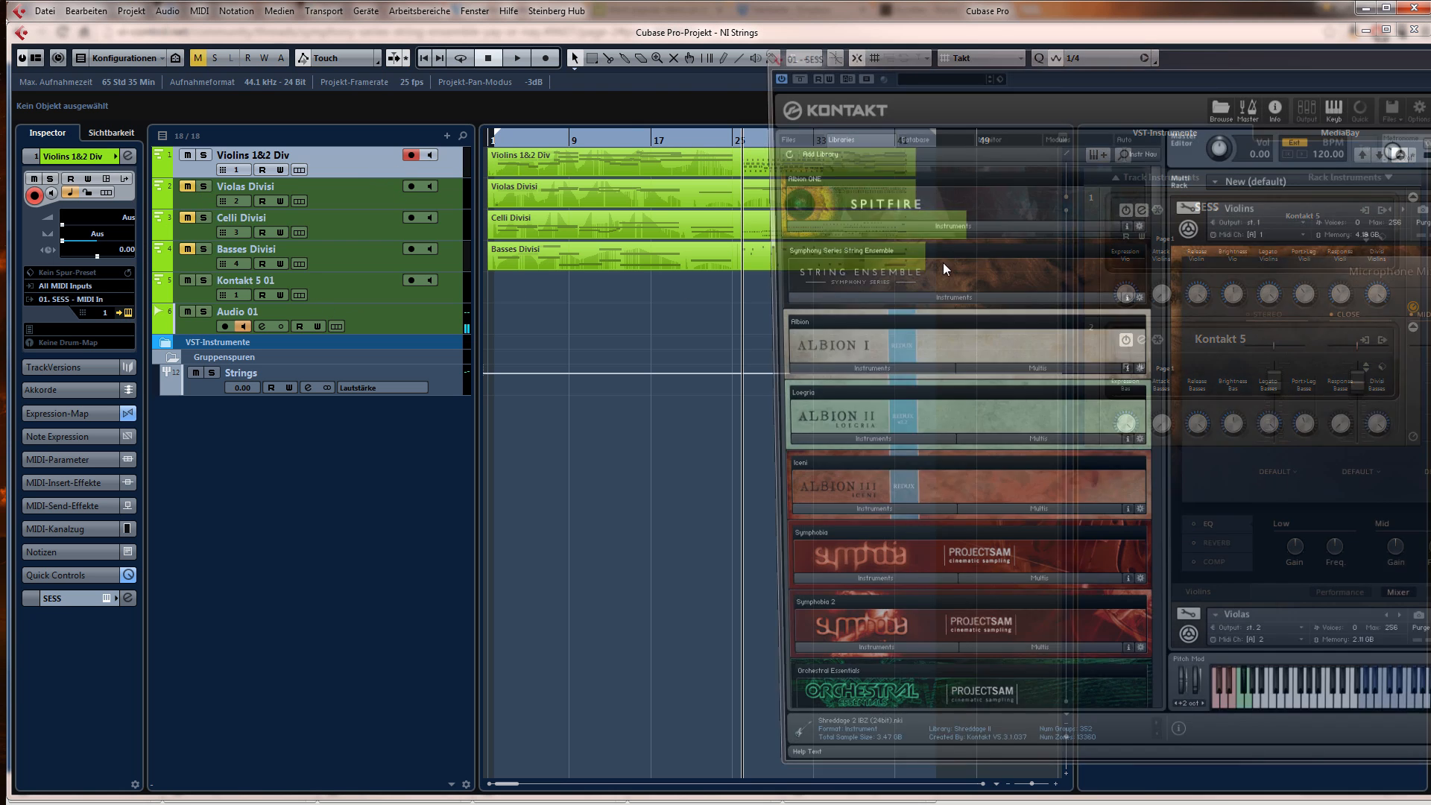
left_click_drag(1003, 64, 539, 67)
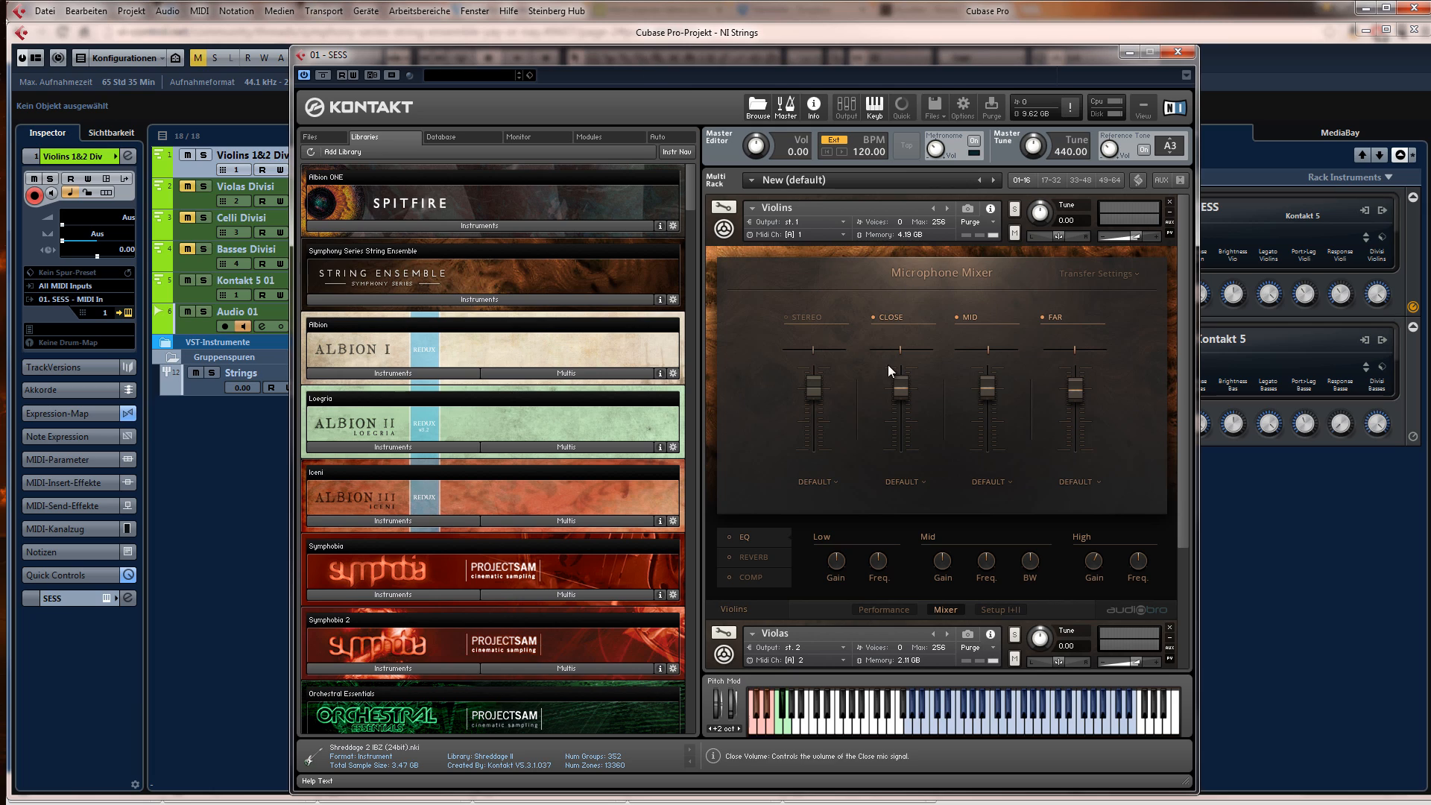
left_click_drag(985, 392, 996, 569)
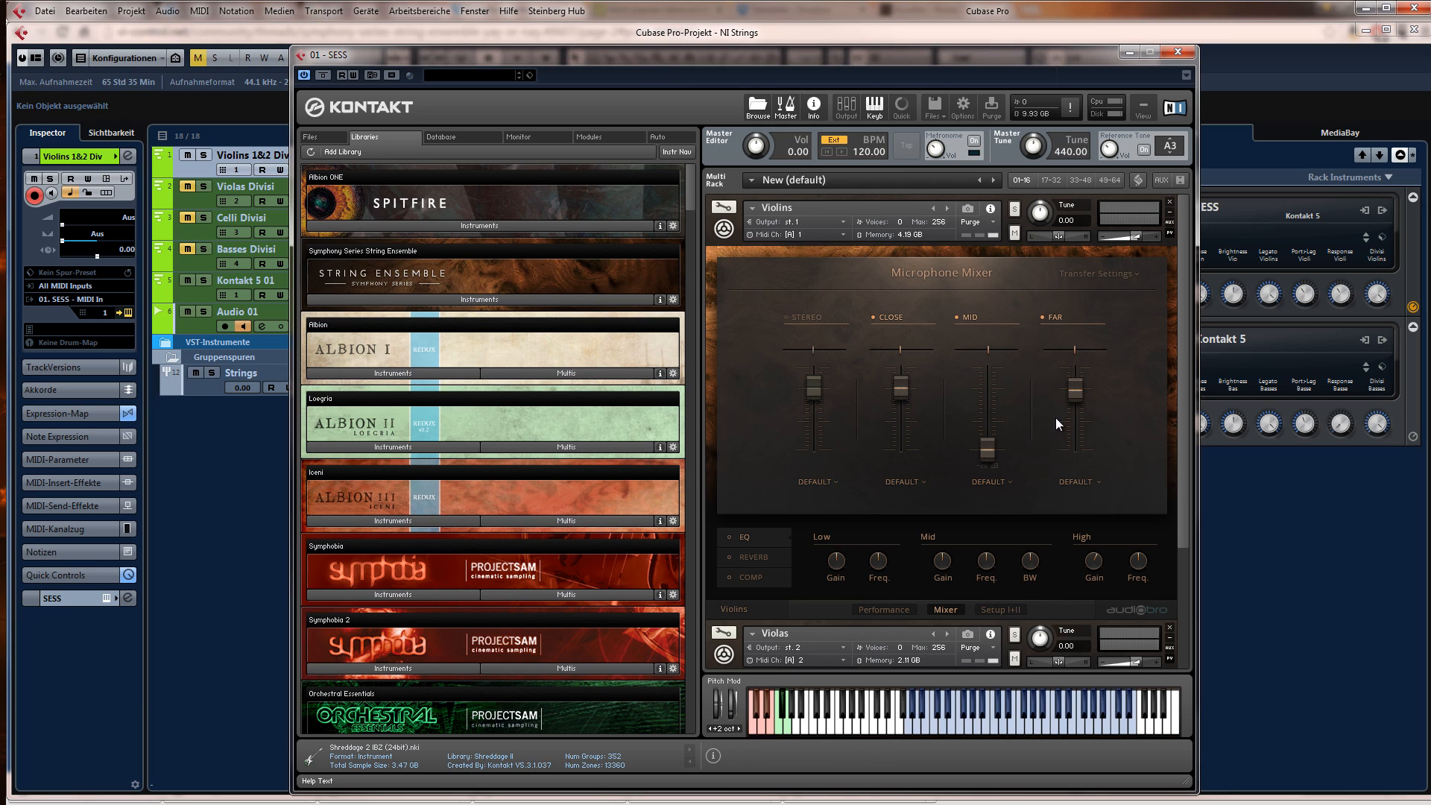
left_click_drag(1075, 392, 1070, 520)
key("space")
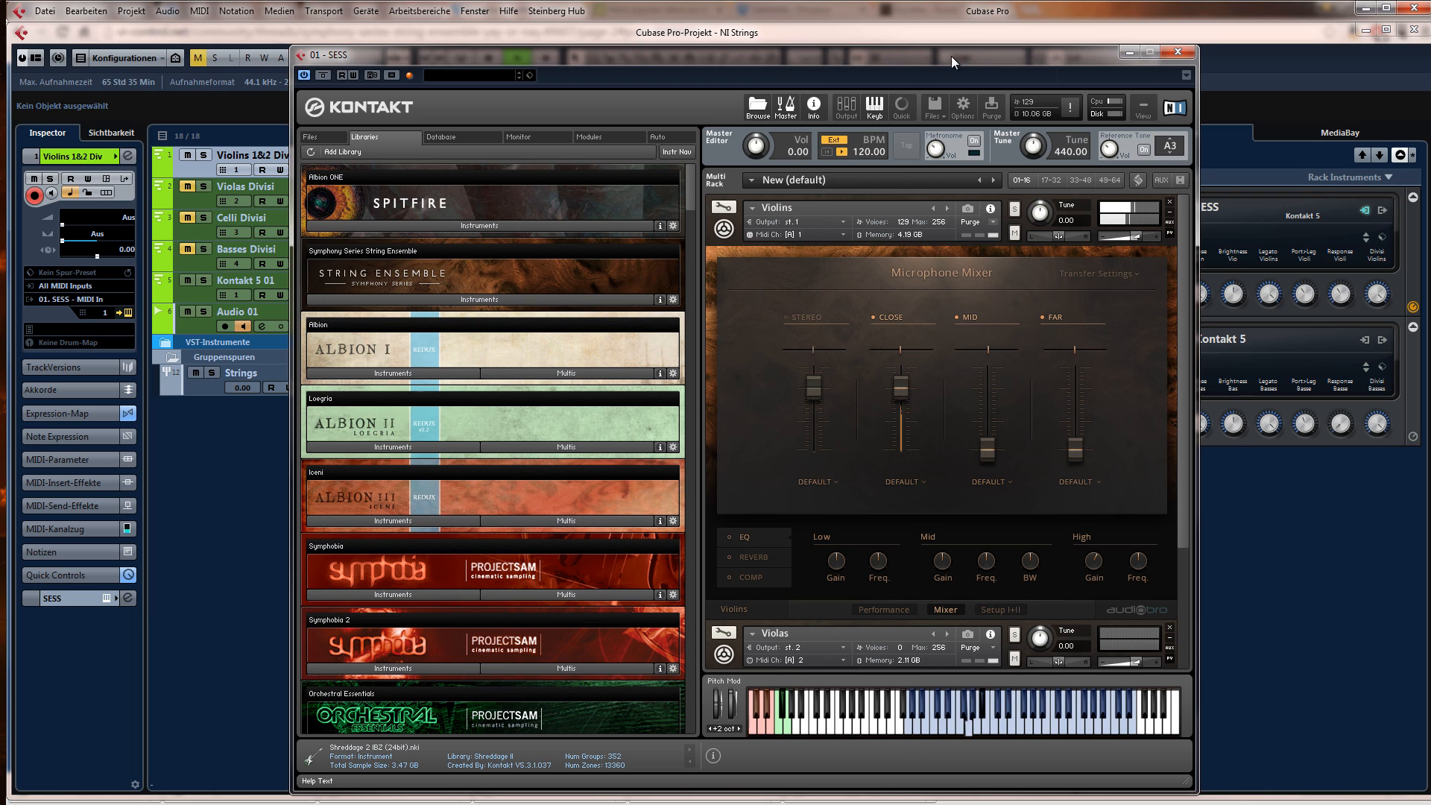
- Return the playback position to bar 26 and move the left locator there
left_click_drag(951, 56, 984, 344)
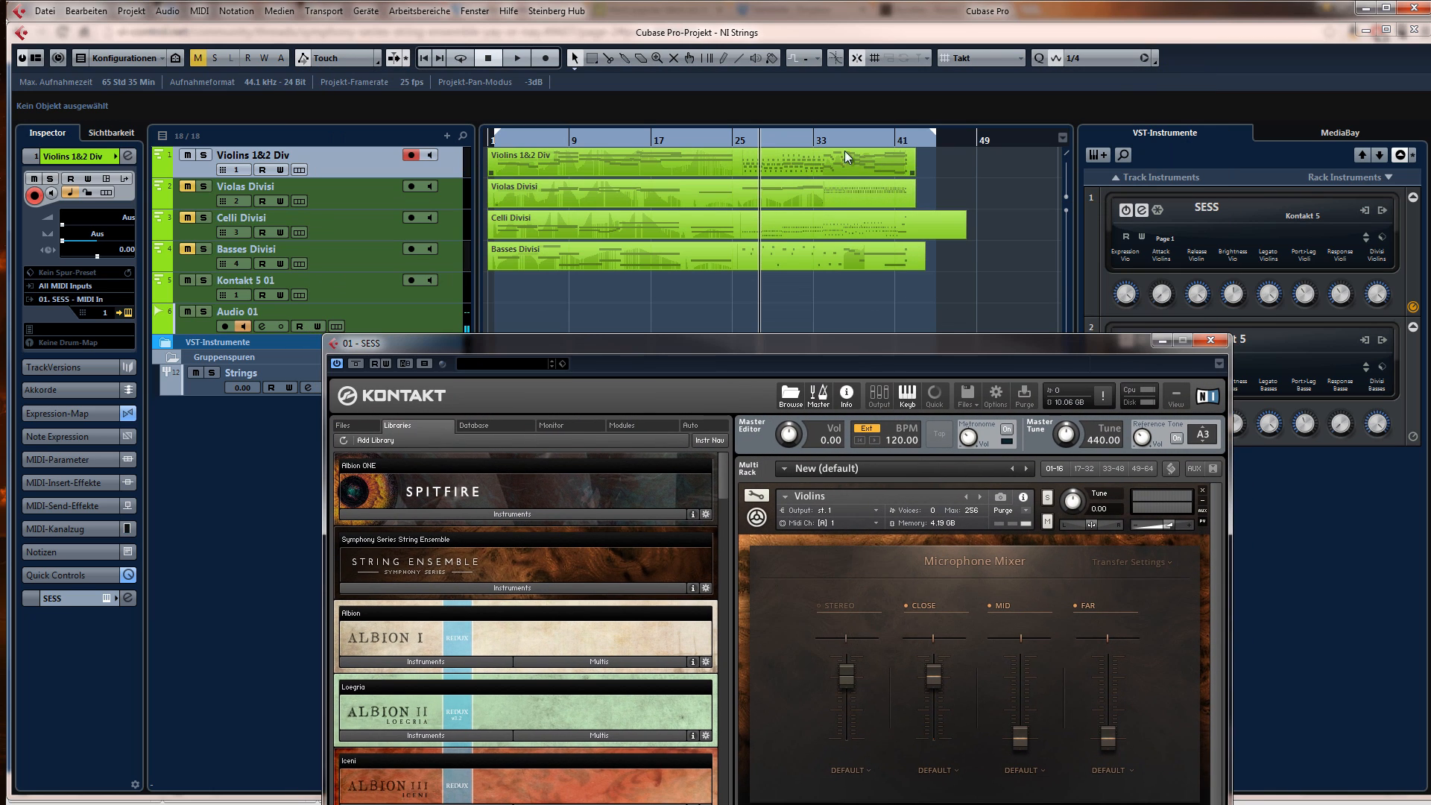
left_click(745, 137)
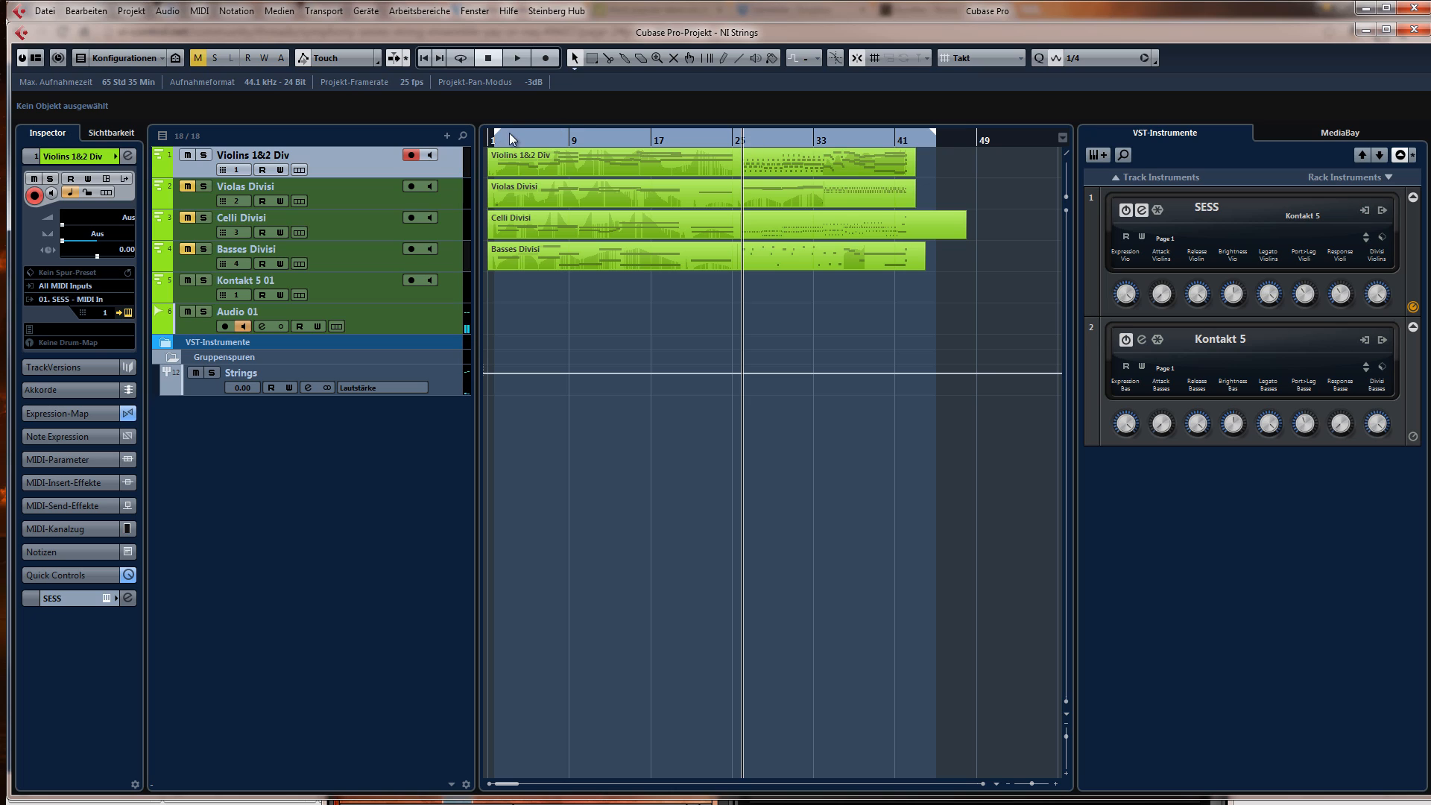
left_click_drag(498, 139, 743, 179)
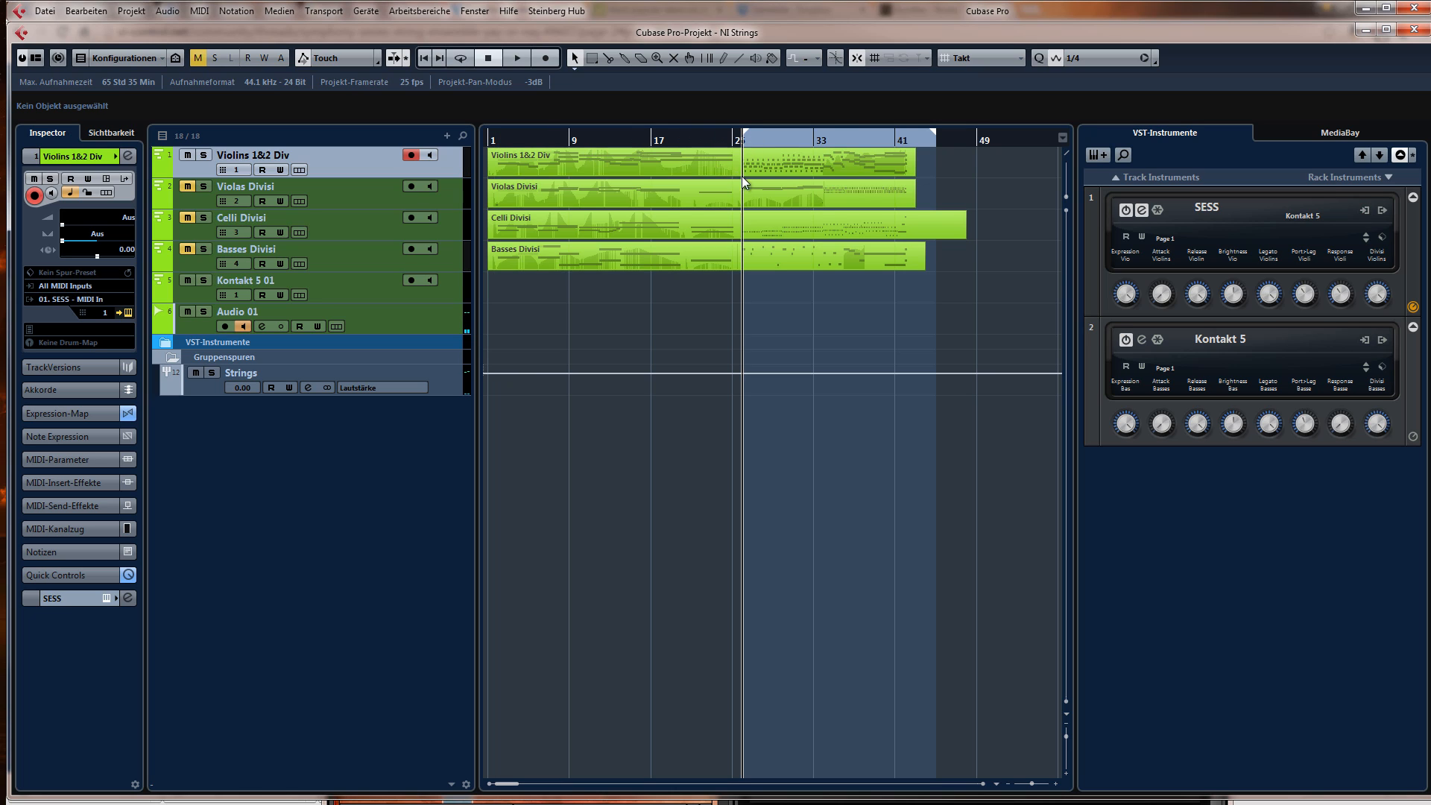
- Move the right locator to bar 34, activate cycle mode and play the loop from bar 26
left_click_drag(934, 138, 824, 146)
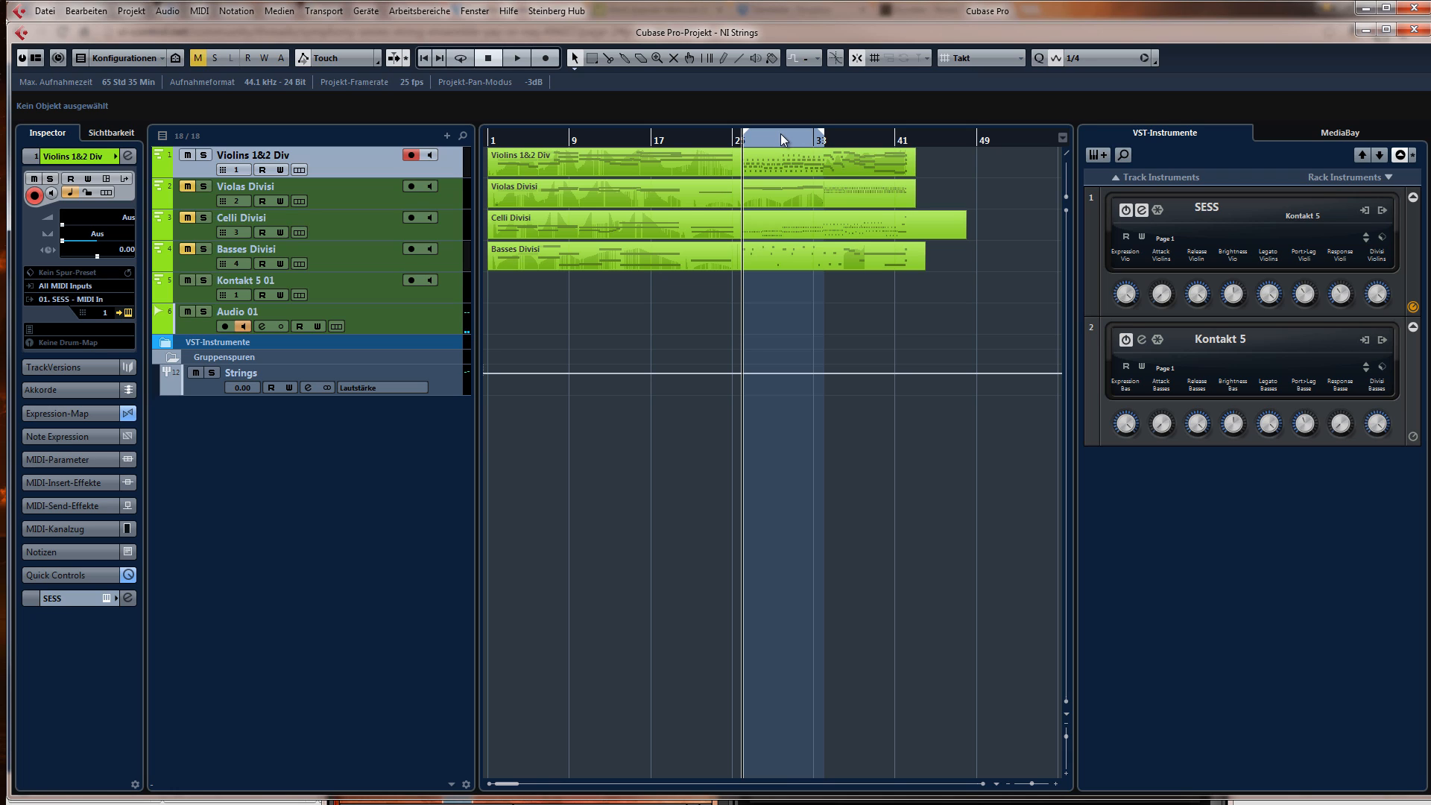
left_click(460, 58)
key("space")
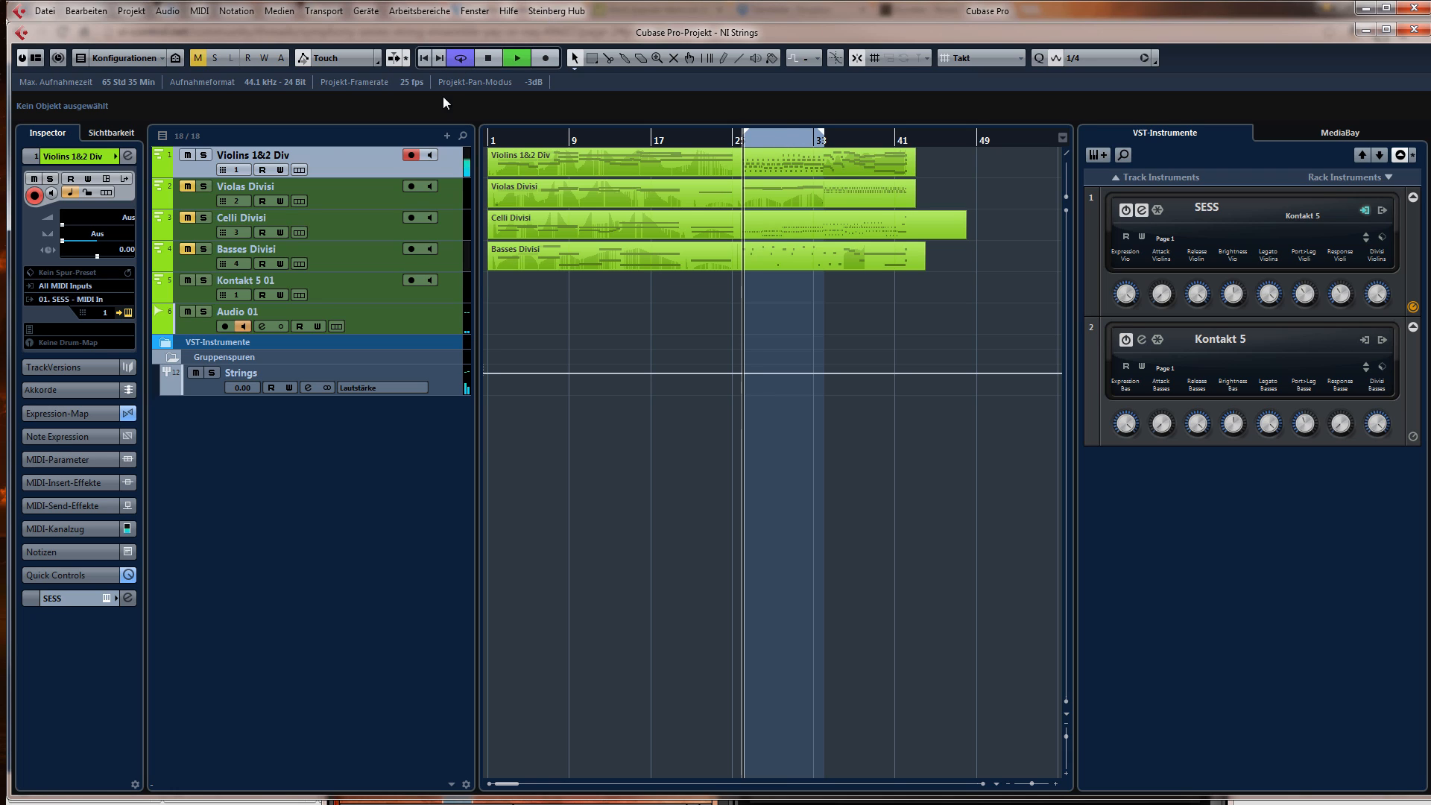
- Bring the SESS Kontakt window back into view and audition the Violins' Mid microphone alone, followed by Far alone
left_click(128, 313)
left_click_drag(799, 354, 692, 82)
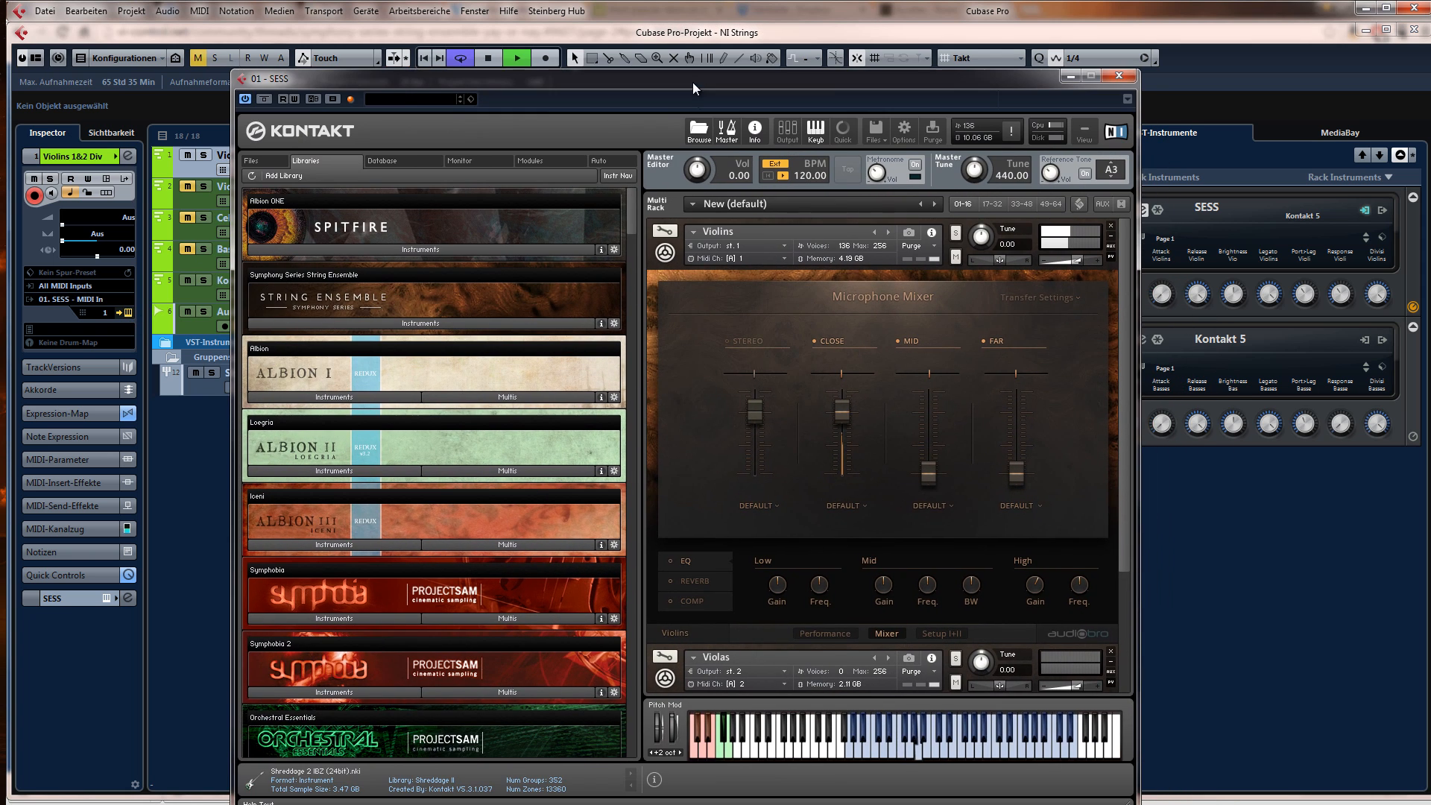
left_click_drag(928, 473, 932, 408)
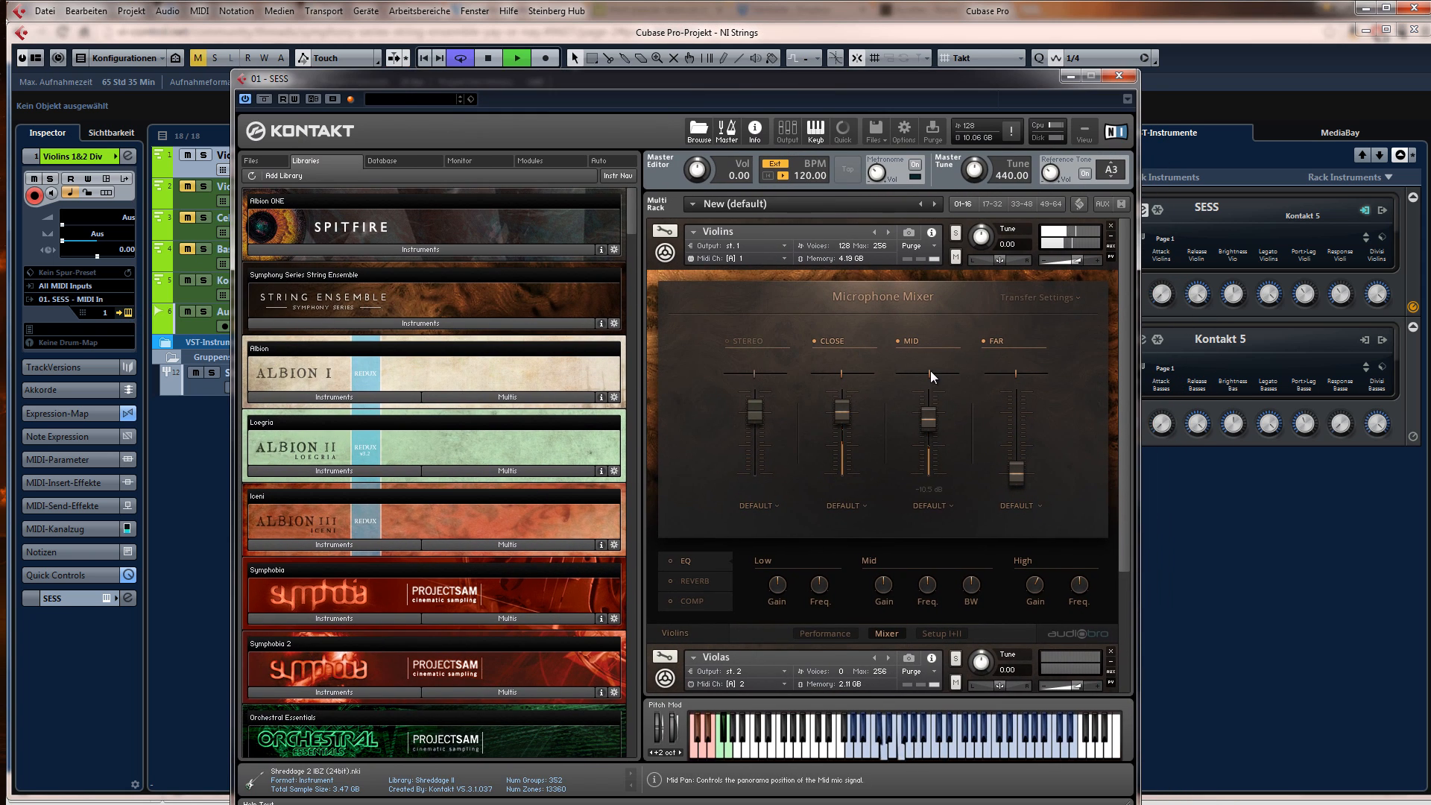
left_click_drag(840, 412, 842, 474)
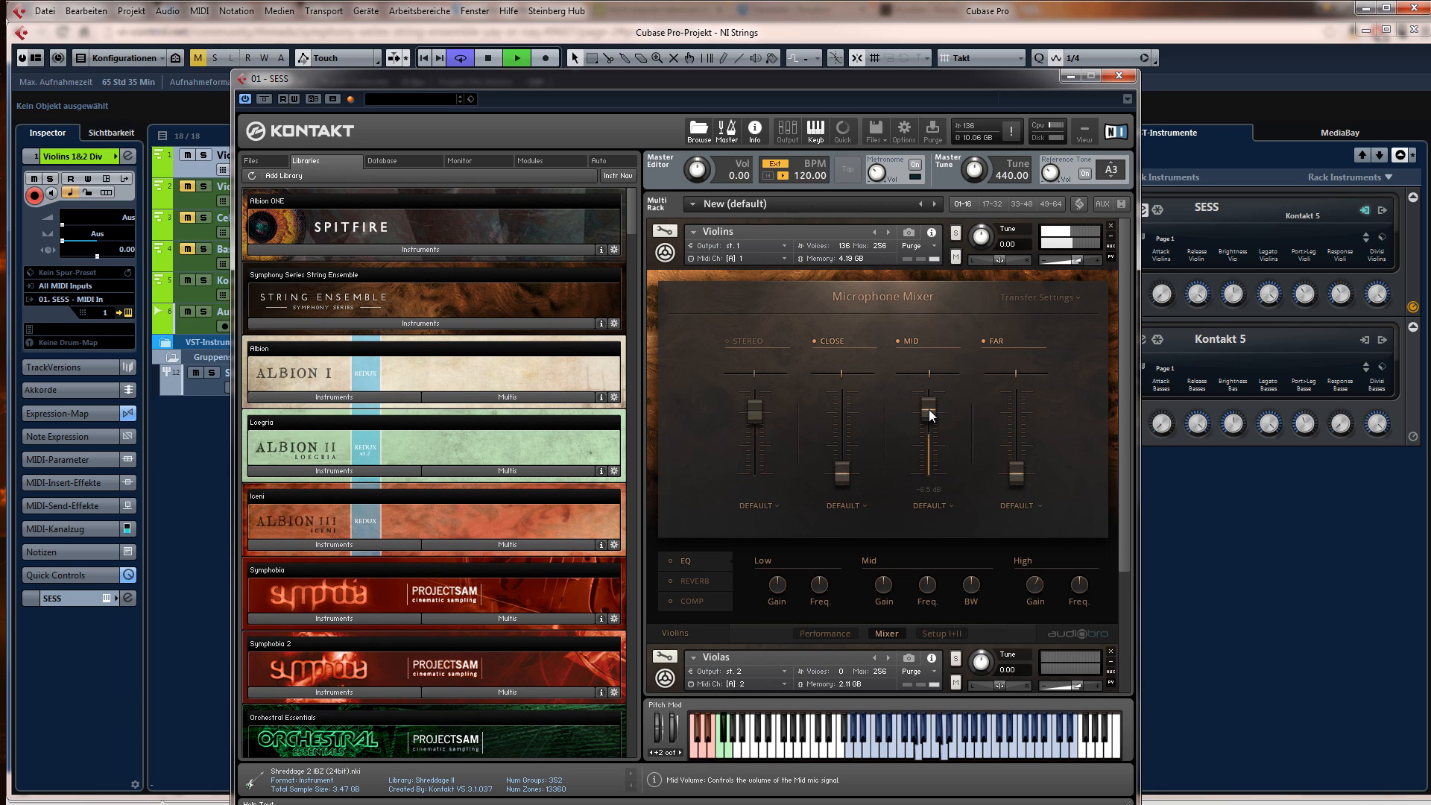
left_click_drag(929, 409, 930, 606)
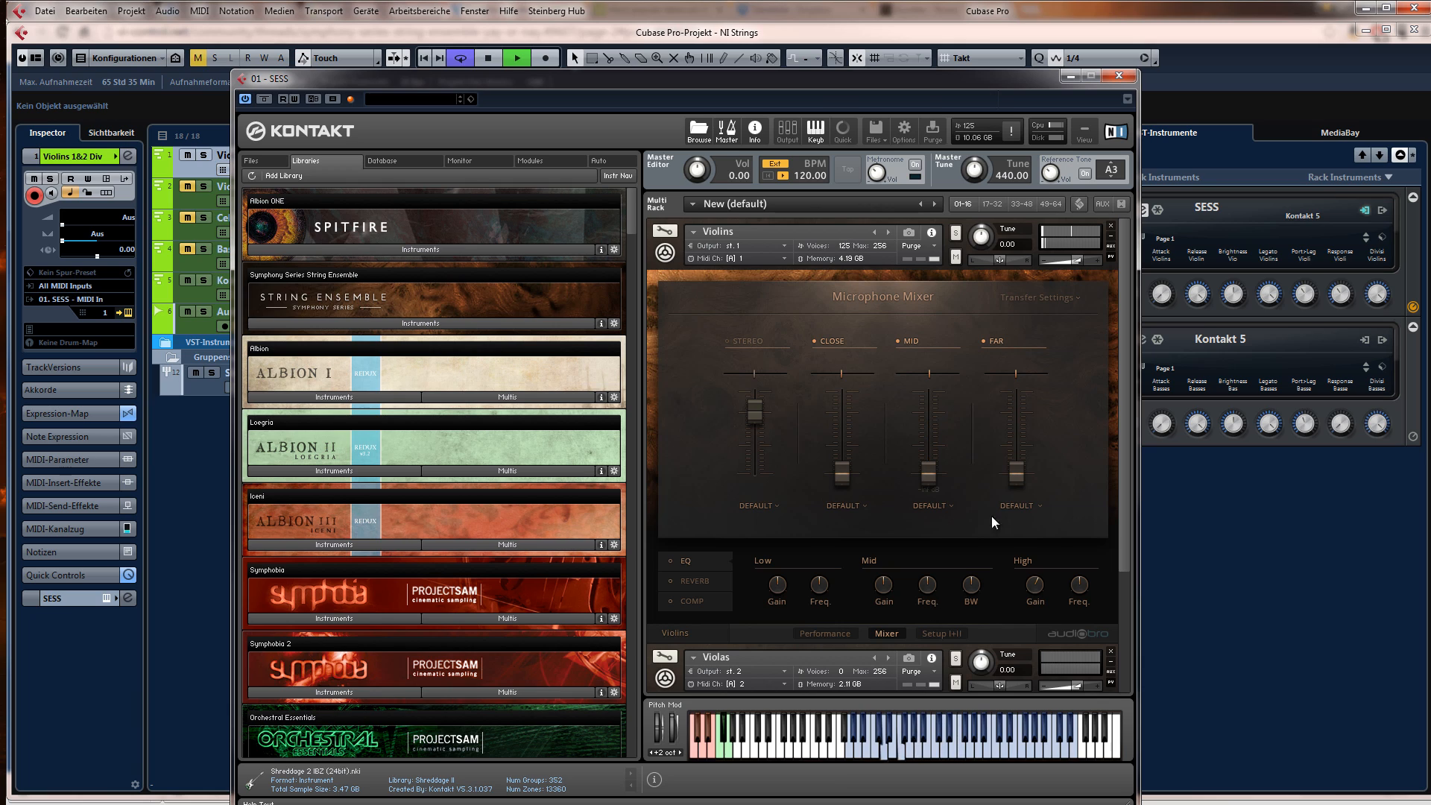
left_click_drag(1015, 468, 1022, 357)
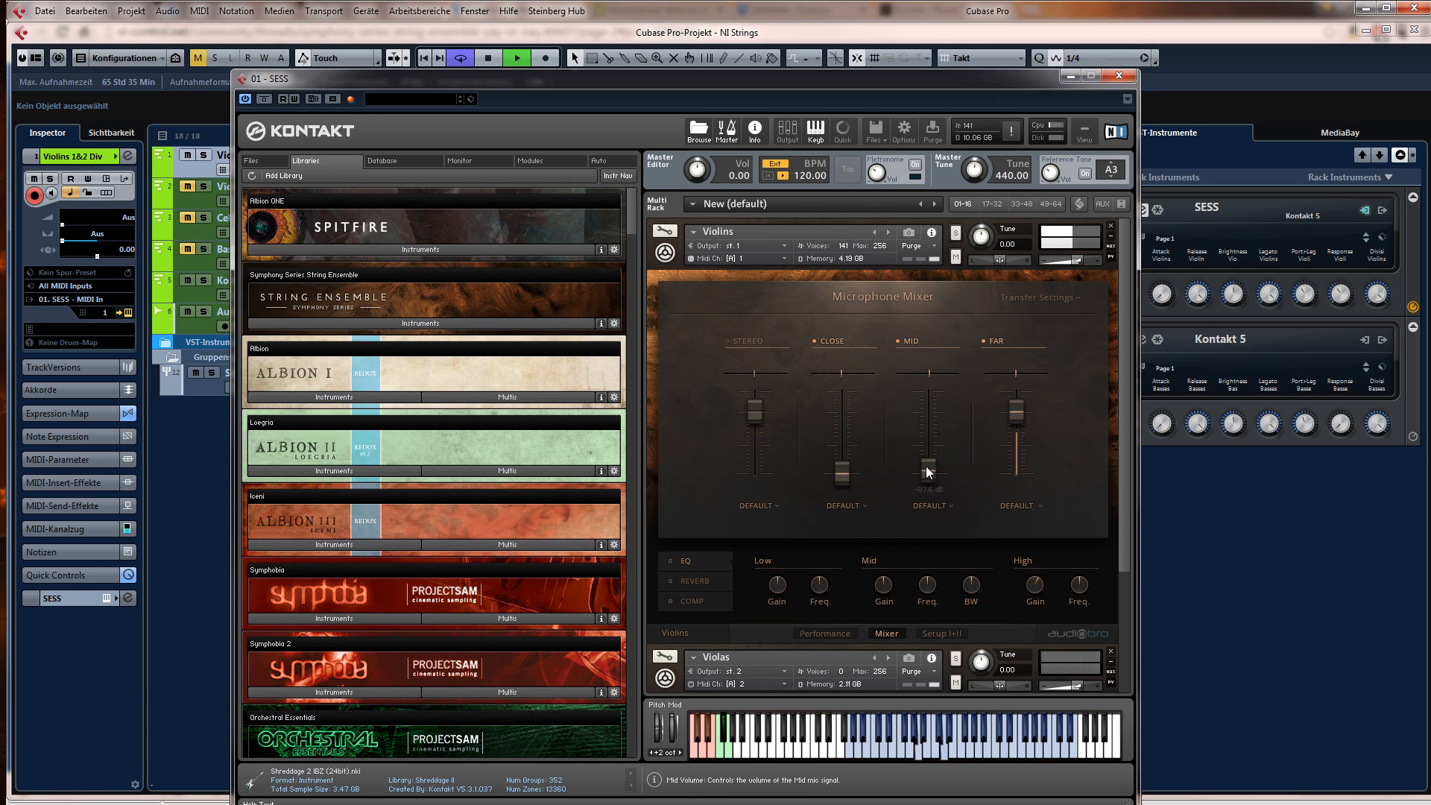
- Blend the Violins' Mid and Close microphones in with Far, pan Close to the left, lower Mid, and stop playback
left_click_drag(929, 472, 923, 373)
left_click_drag(851, 476, 844, 468)
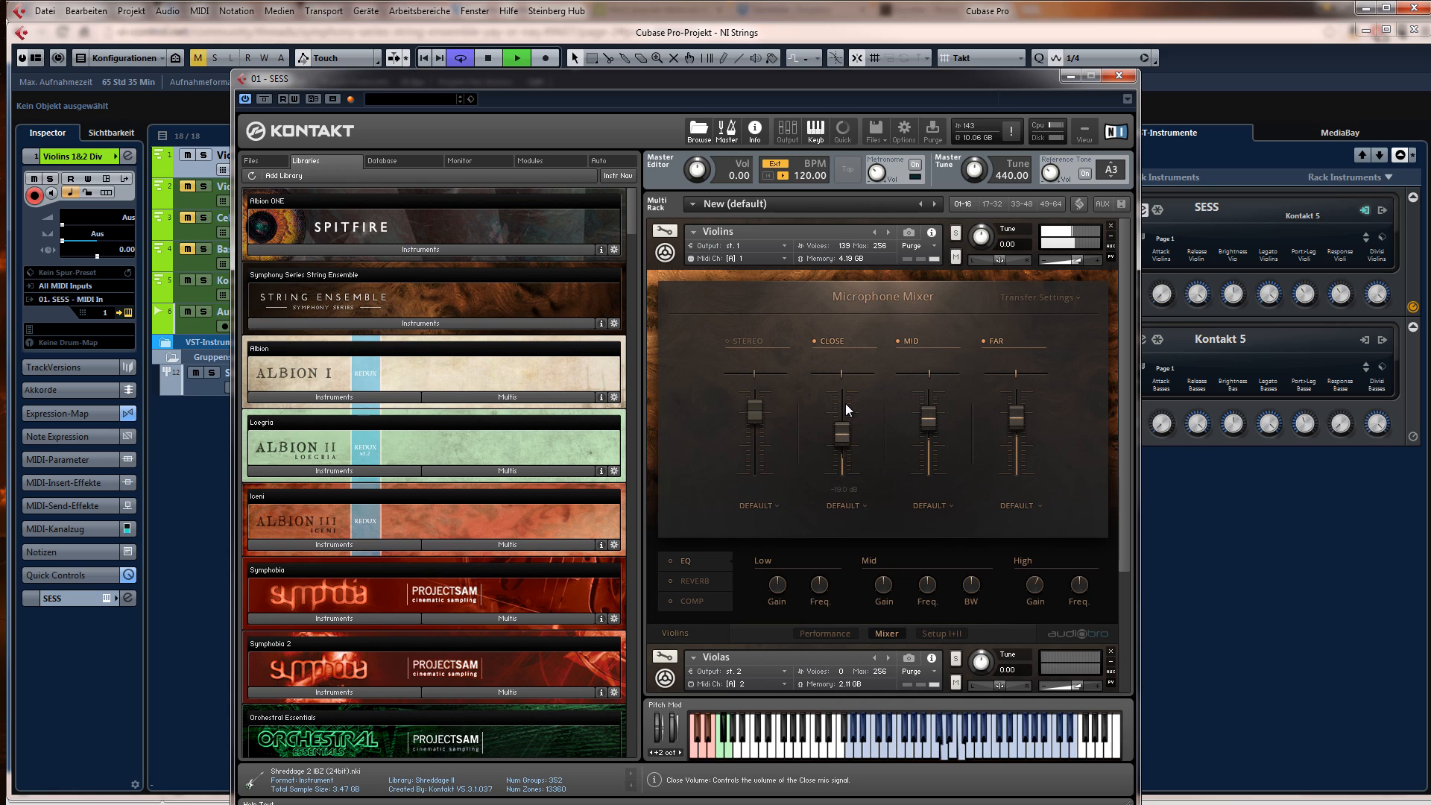
mouse_move(845, 404)
left_mouse_down()
mouse_move(847, 373)
mouse_move(846, 387)
left_mouse_up()
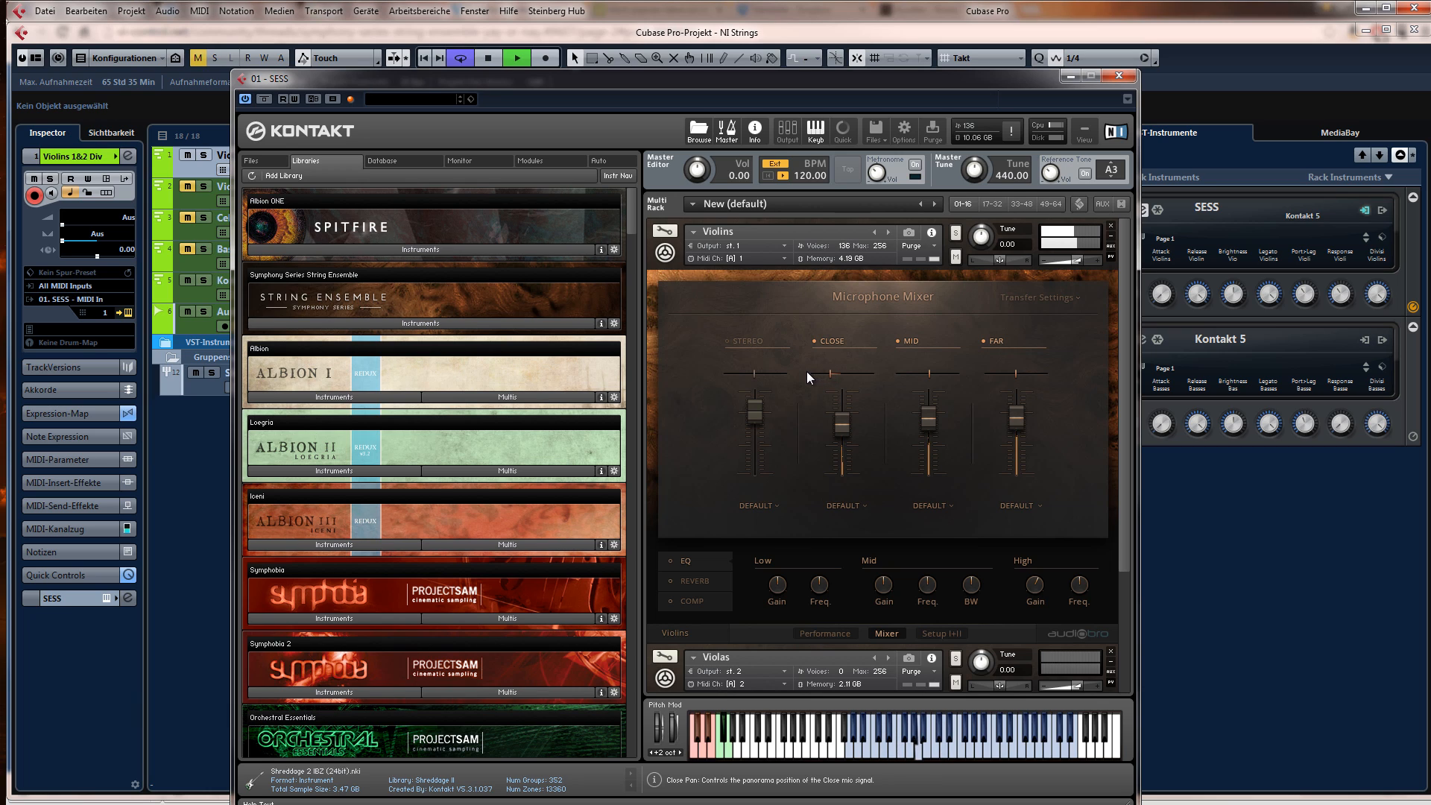
left_click_drag(839, 413, 840, 409)
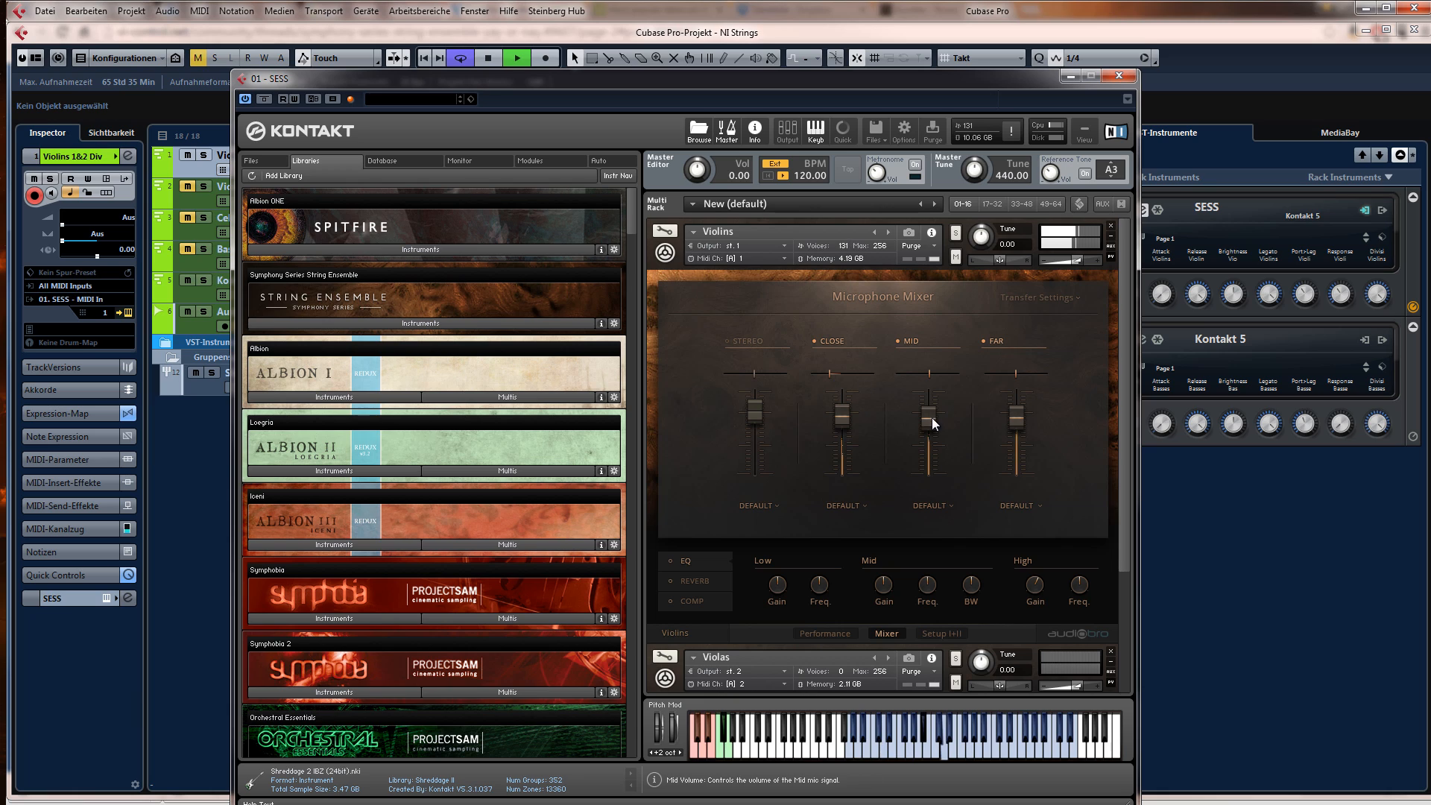
left_click_drag(932, 417, 936, 451)
key("space")
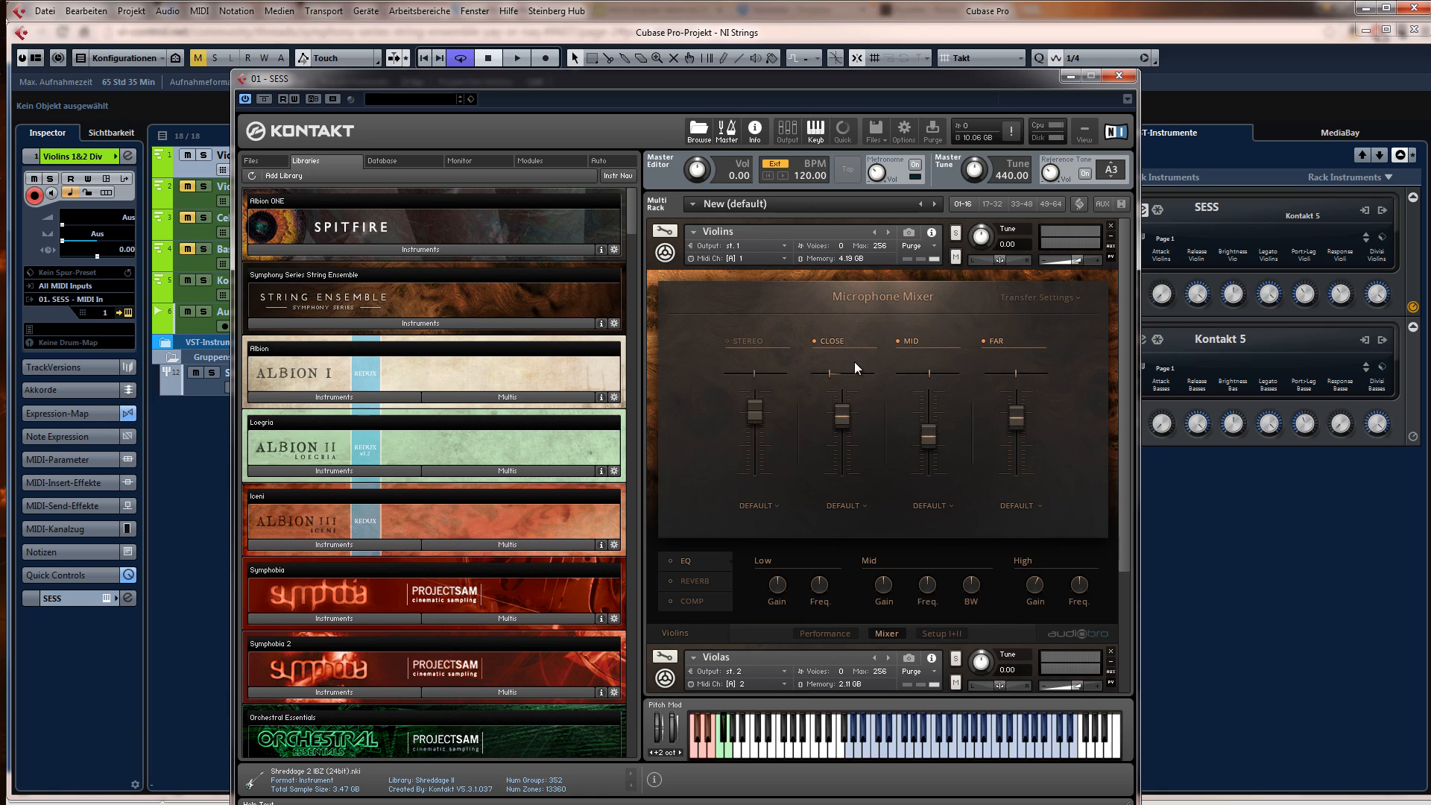
- Pull the Violins' Mid and Far faders fully down, recentre the Close pan, and play the Close signal alone
left_click_drag(930, 436, 930, 473)
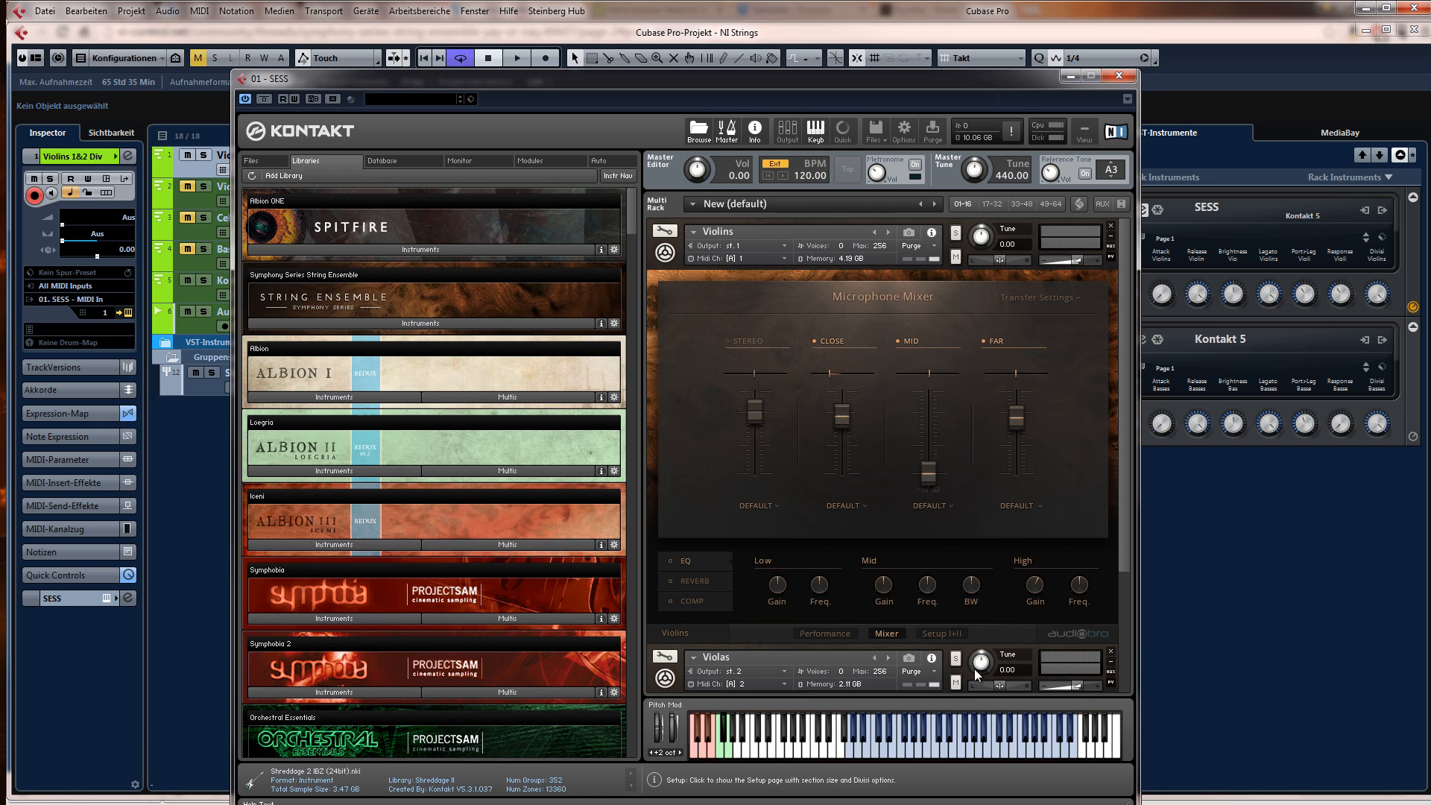
left_click_drag(1029, 626, 1028, 628)
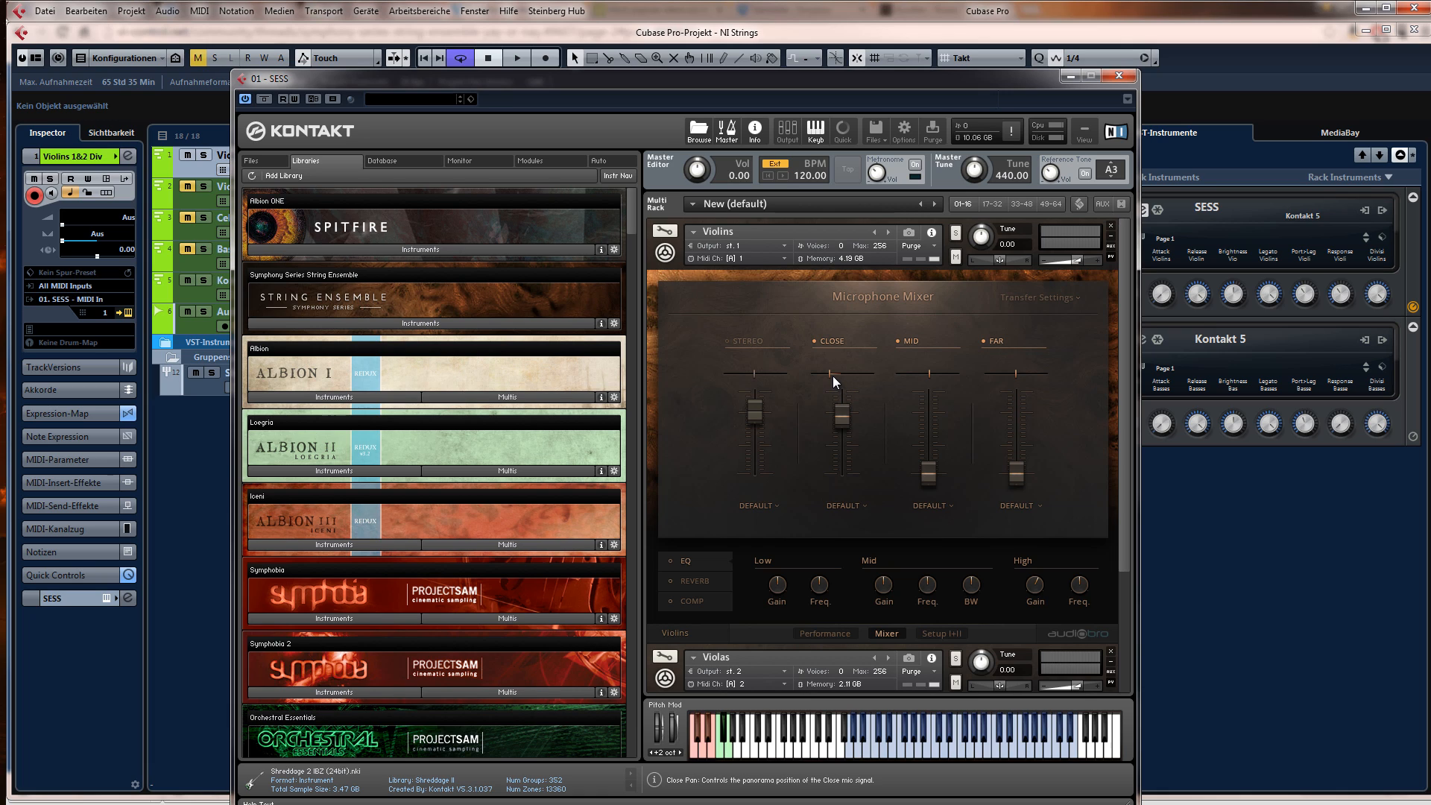
key("space")
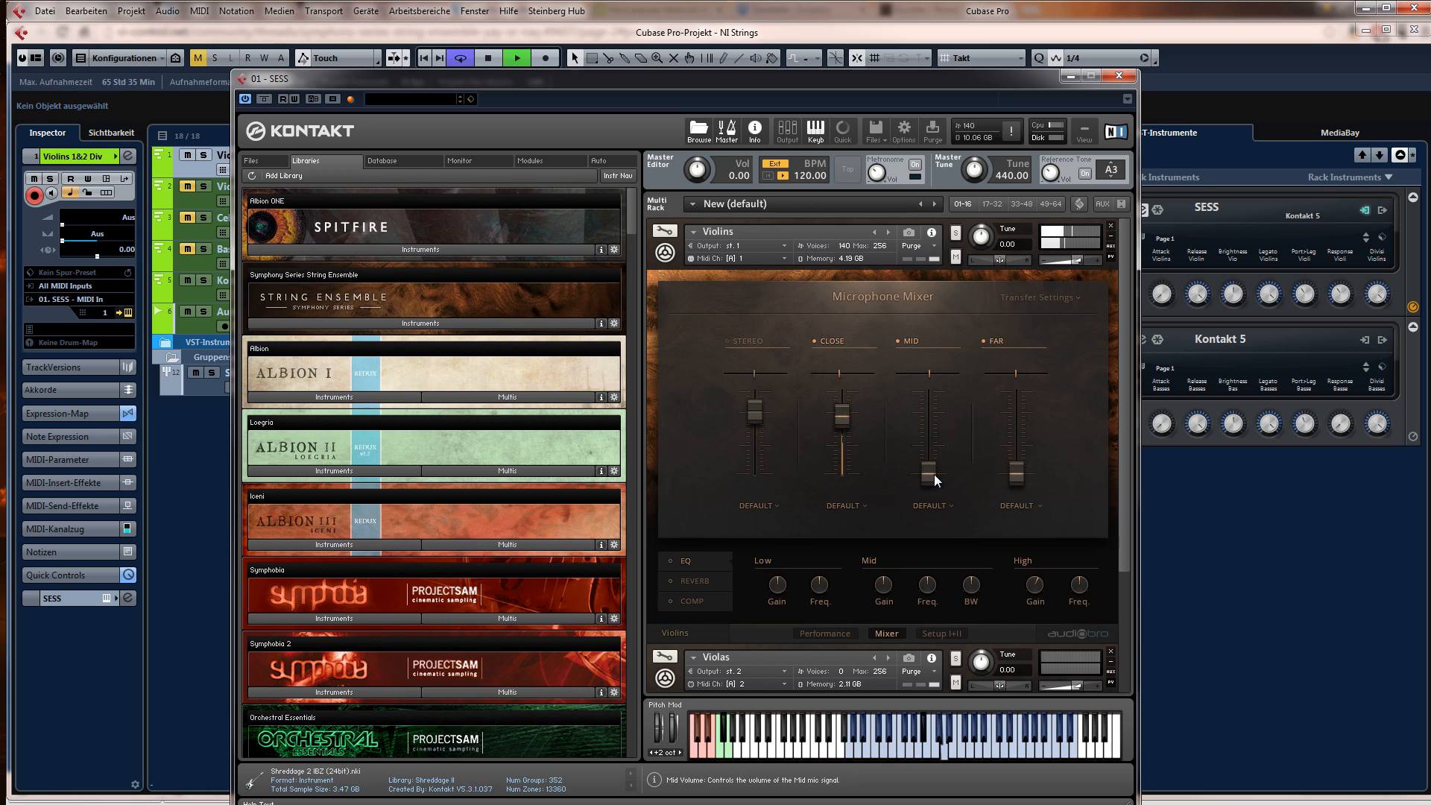
- Swap the Violins' Close signal for Mid and Far, raise Close again to hear all three together, and stop playback
left_click_drag(929, 468, 935, 356)
left_click_drag(844, 423, 854, 473)
left_click_drag(1021, 473, 1031, 361)
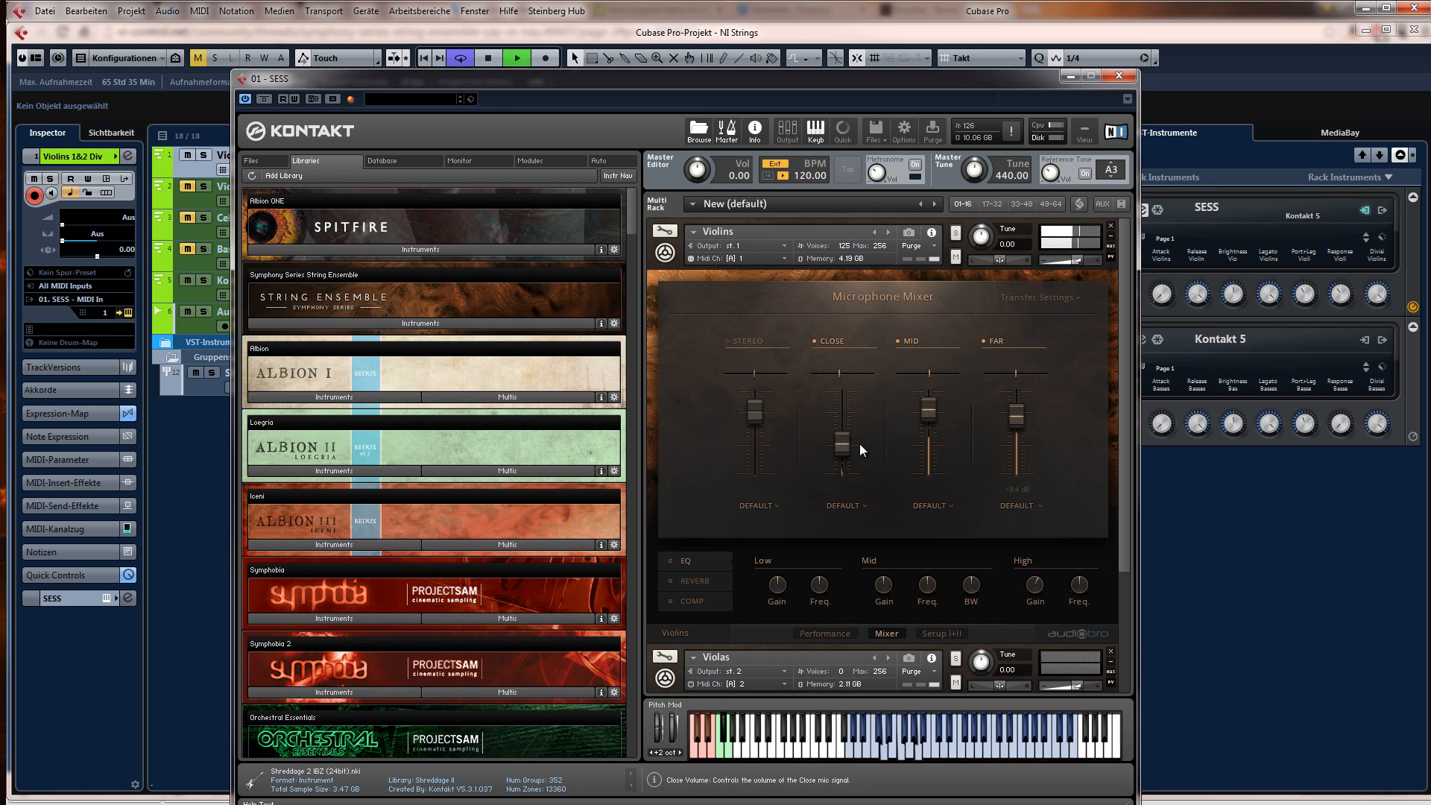
left_click_drag(860, 444, 851, 377)
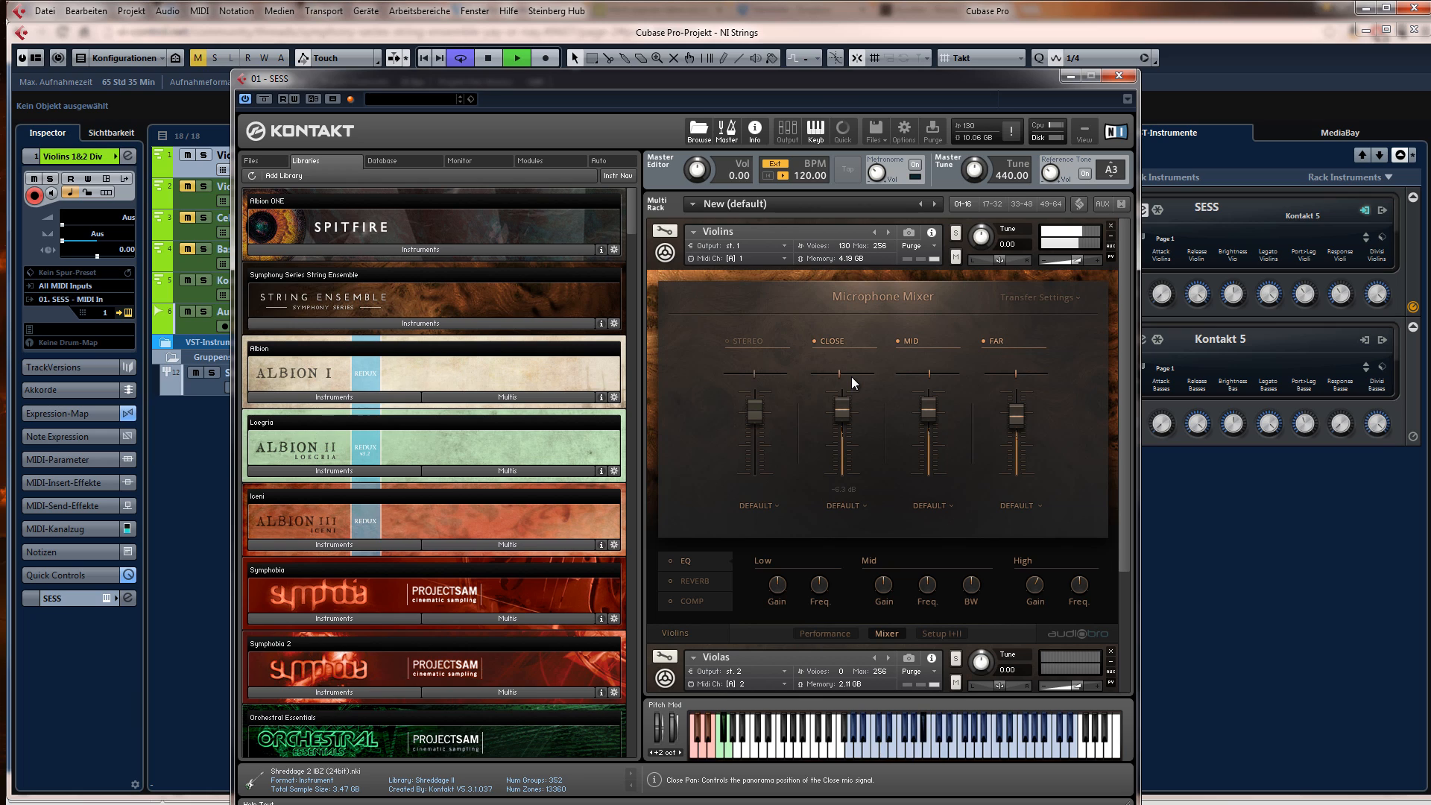
key("space")
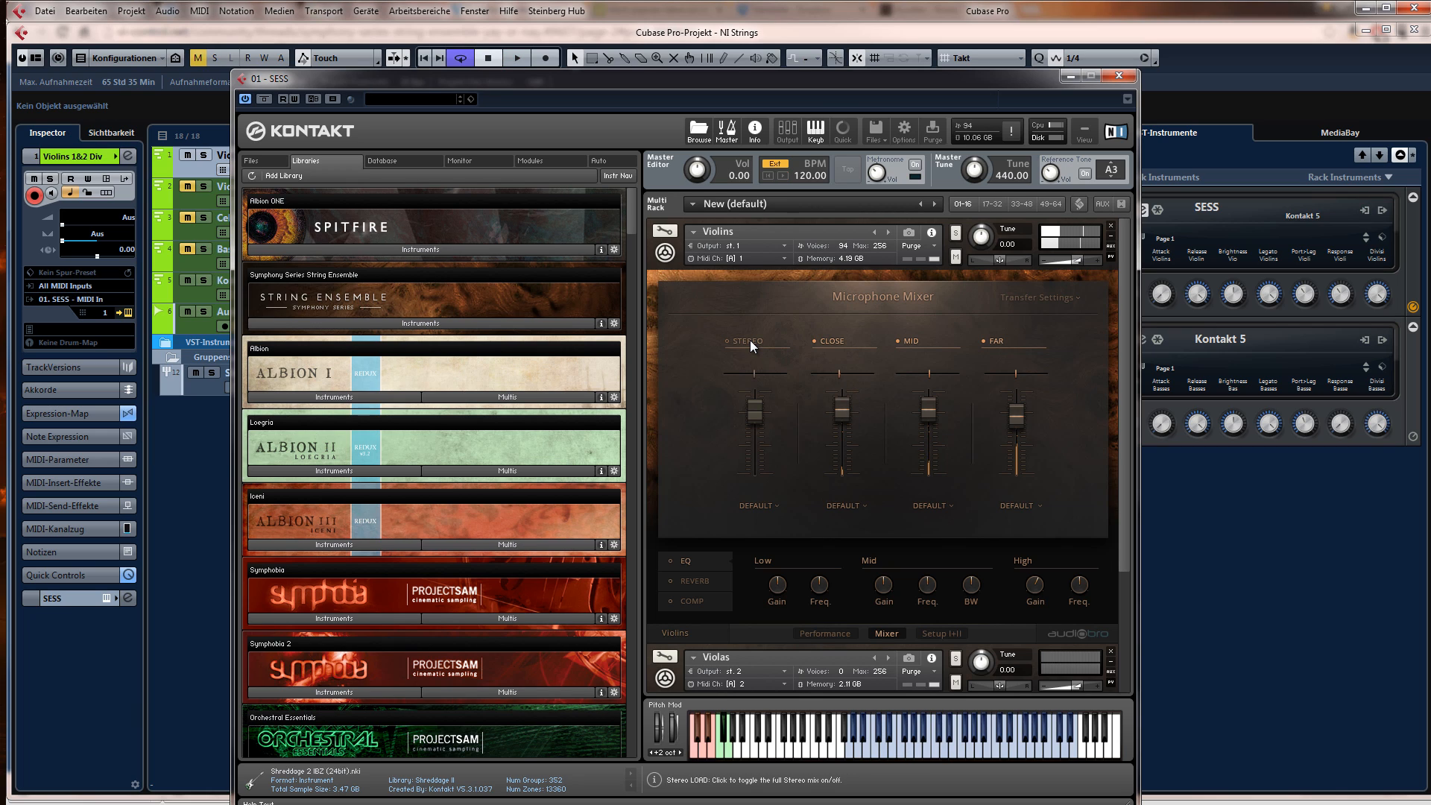
- Enable the Violins' Stereo microphone, disable Close, Mid and Far, and play the loop briefly to hear Stereo alone
left_click(750, 340)
left_click(833, 340)
left_click(909, 341)
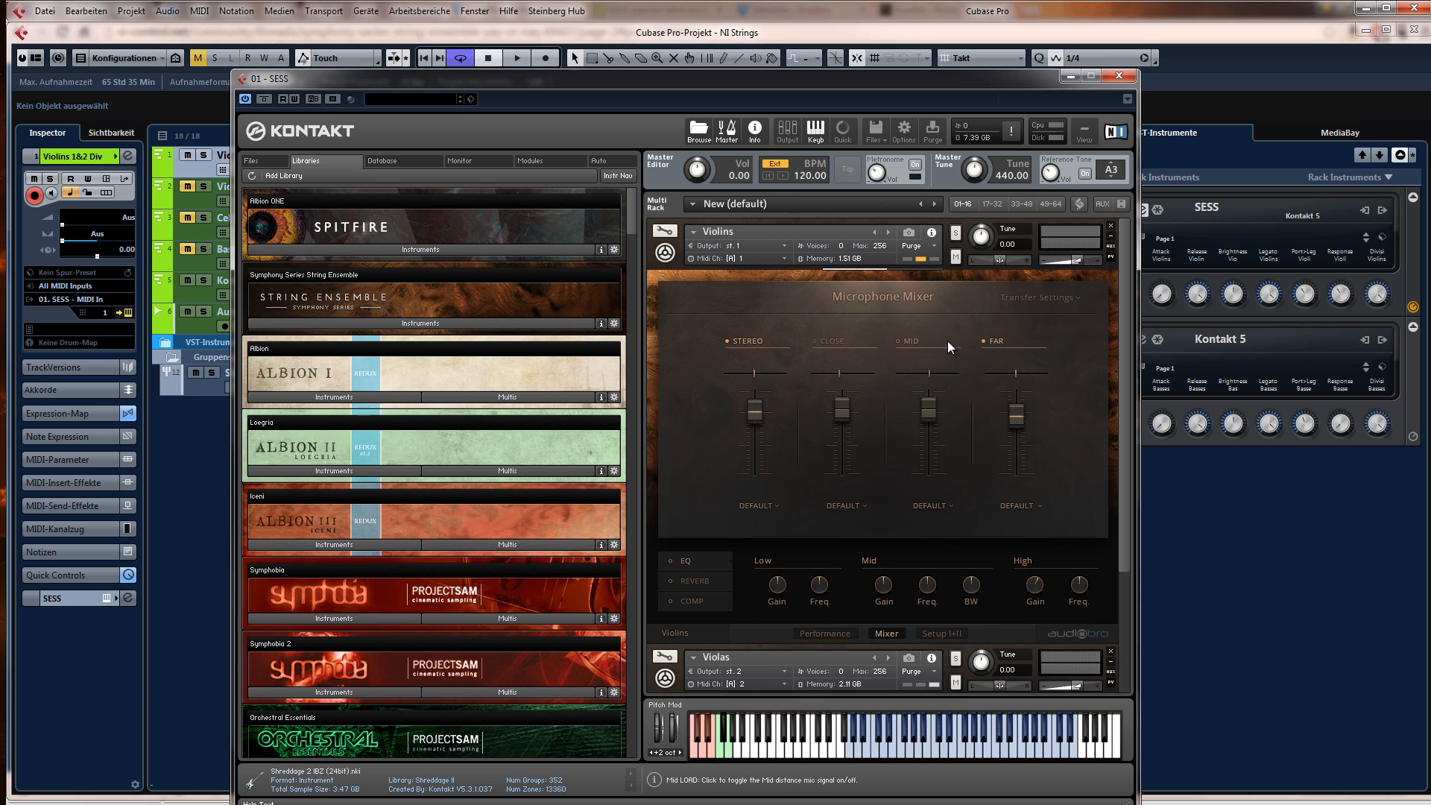
left_click(1005, 340)
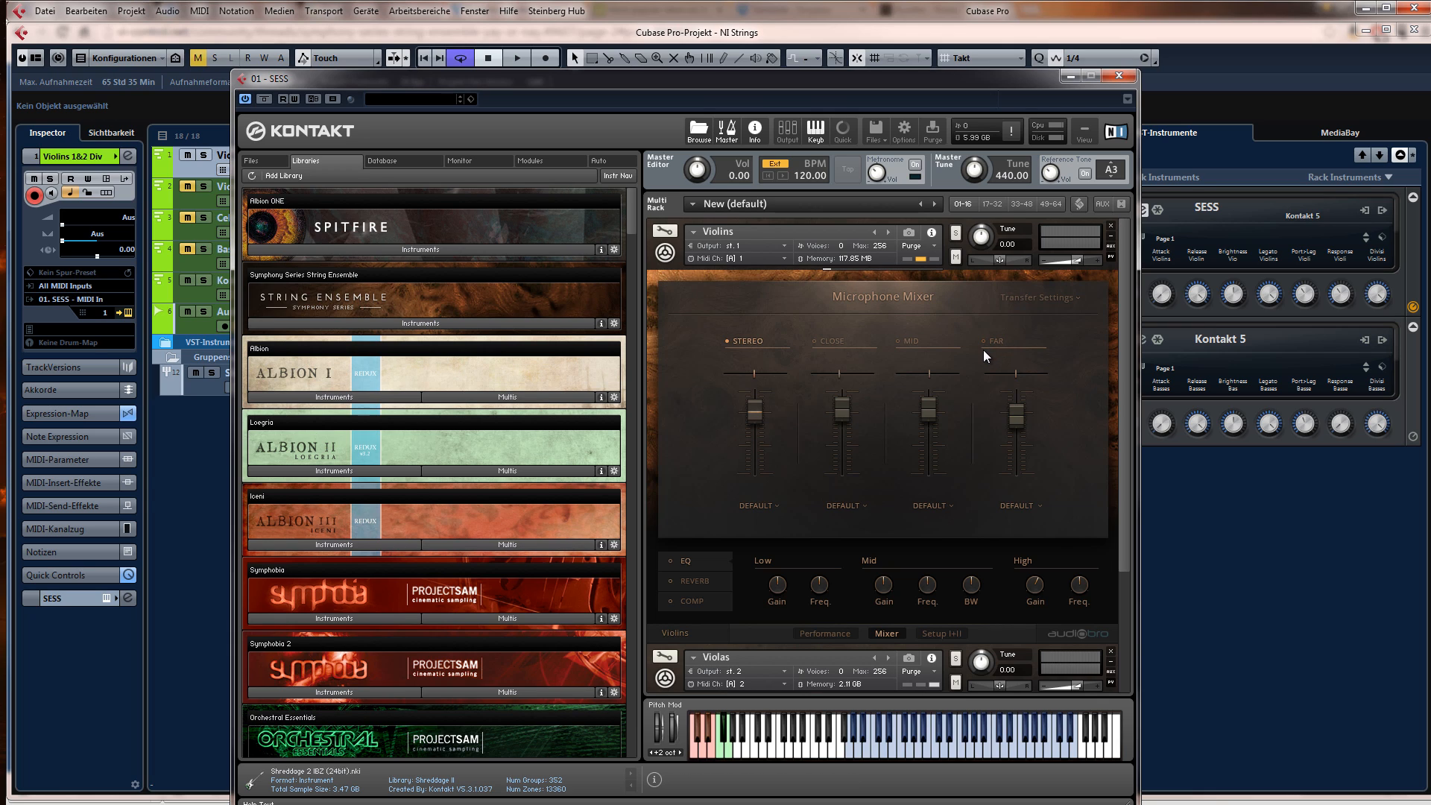
key("space")
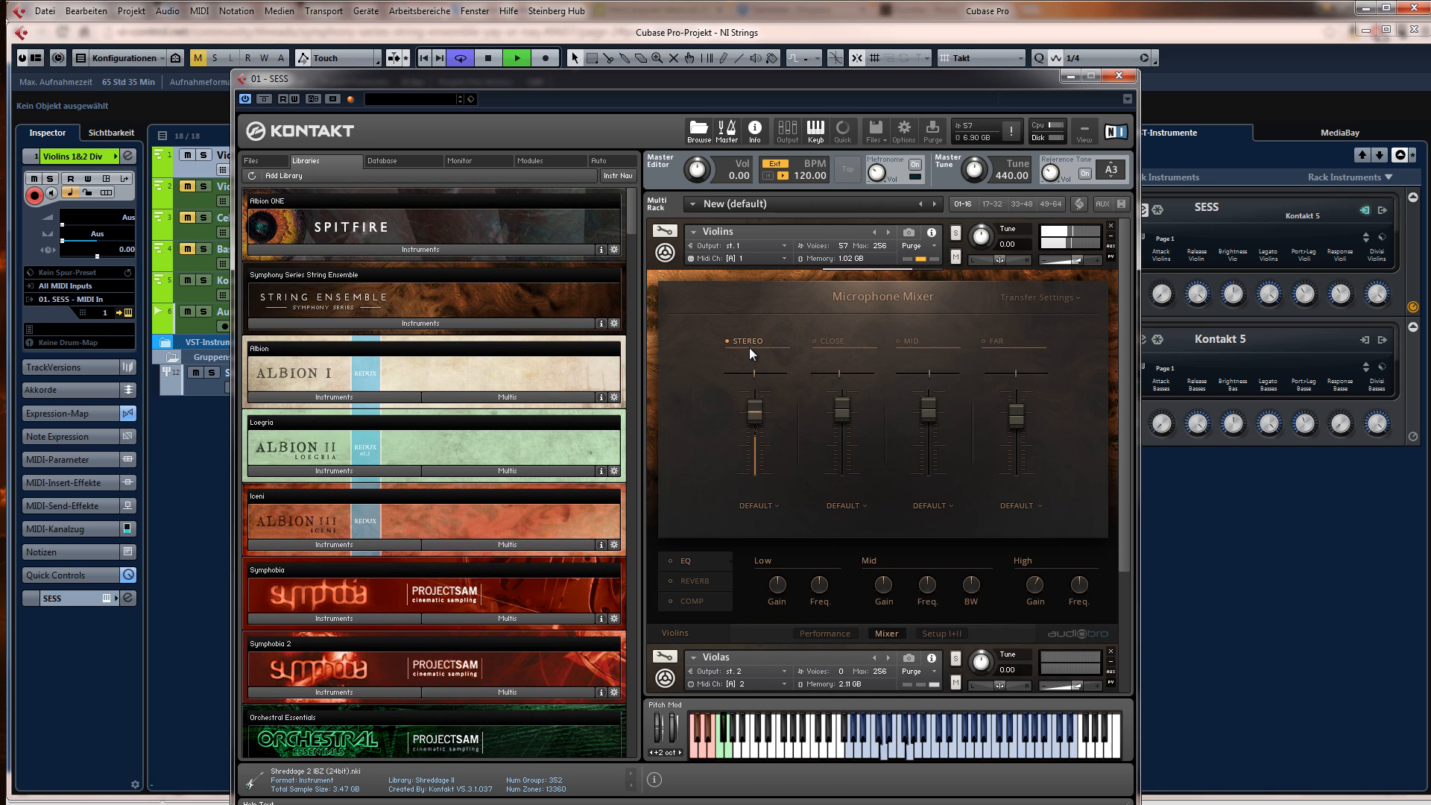
key("space")
- Reopen the Violins' Microphone Mixer, re-enable Close, Mid and Far, and turn off the Stereo microphone
left_click(665, 254)
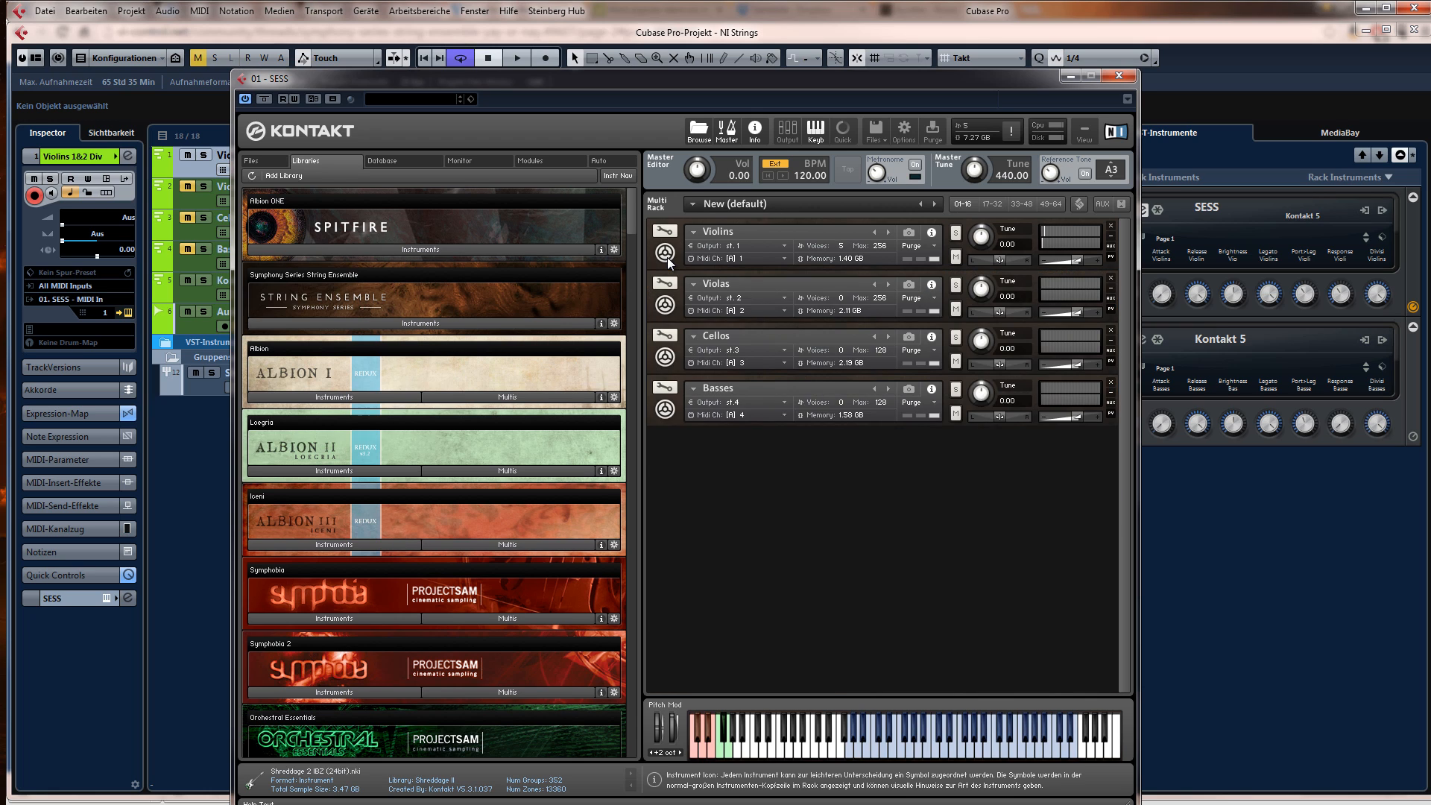
left_click(664, 253)
left_click(665, 252)
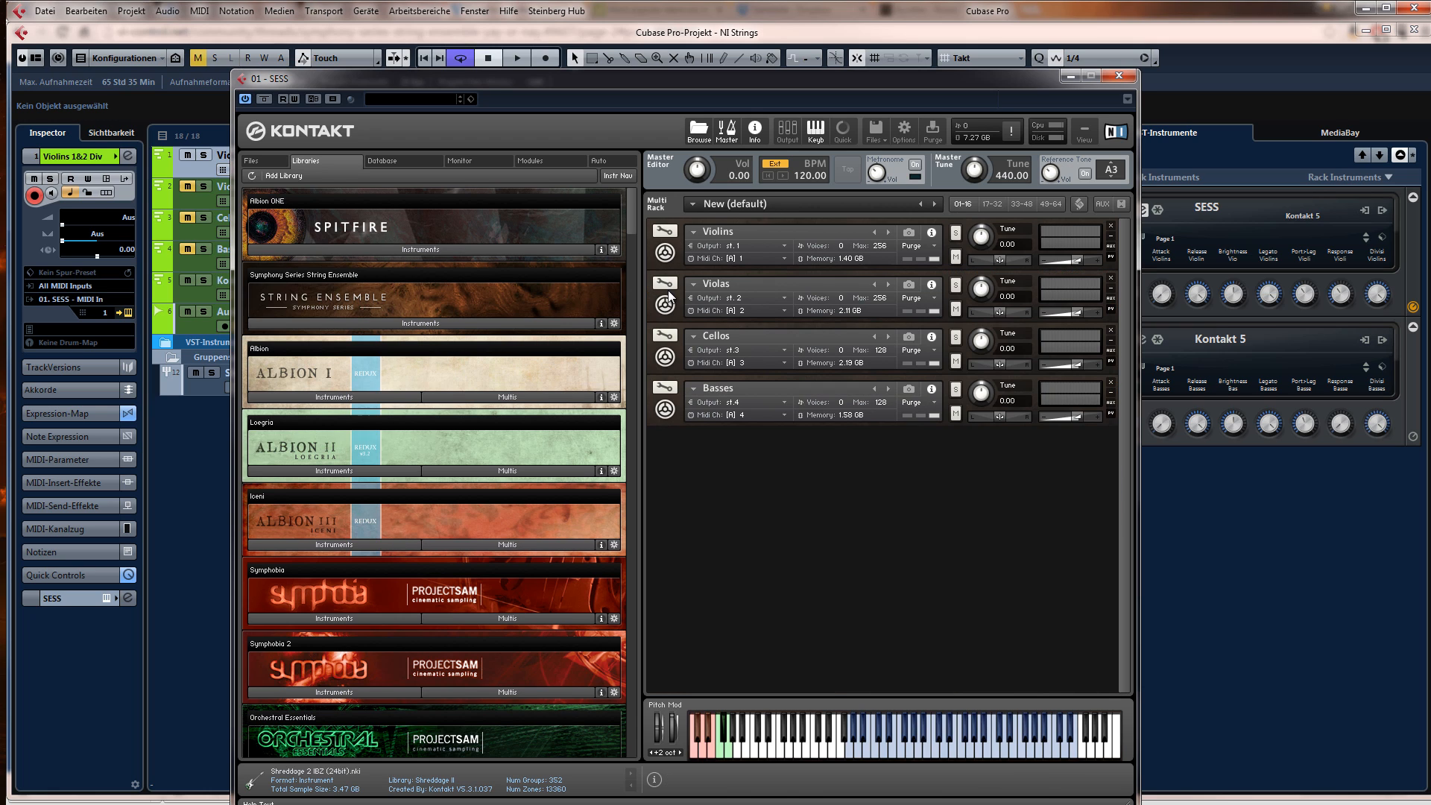
left_click(665, 252)
left_click(871, 340)
left_click(911, 342)
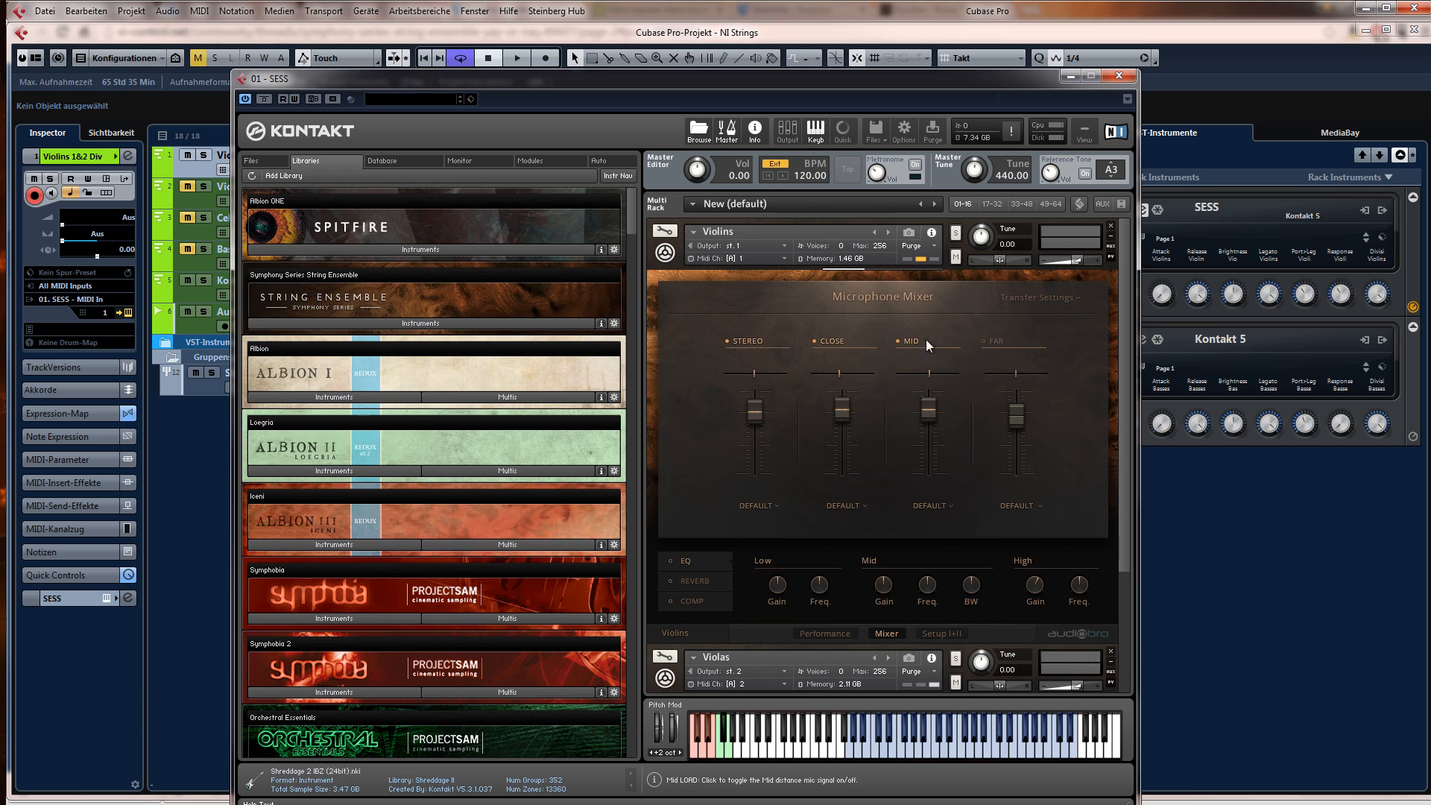
left_click(991, 343)
left_click(741, 342)
- Pull the Violins' Close and Far faders fully down, adjust the Mid fader to match the Stereo fader's position, and collapse the instrument
left_click_drag(844, 412, 843, 477)
left_click_drag(1016, 418, 1029, 594)
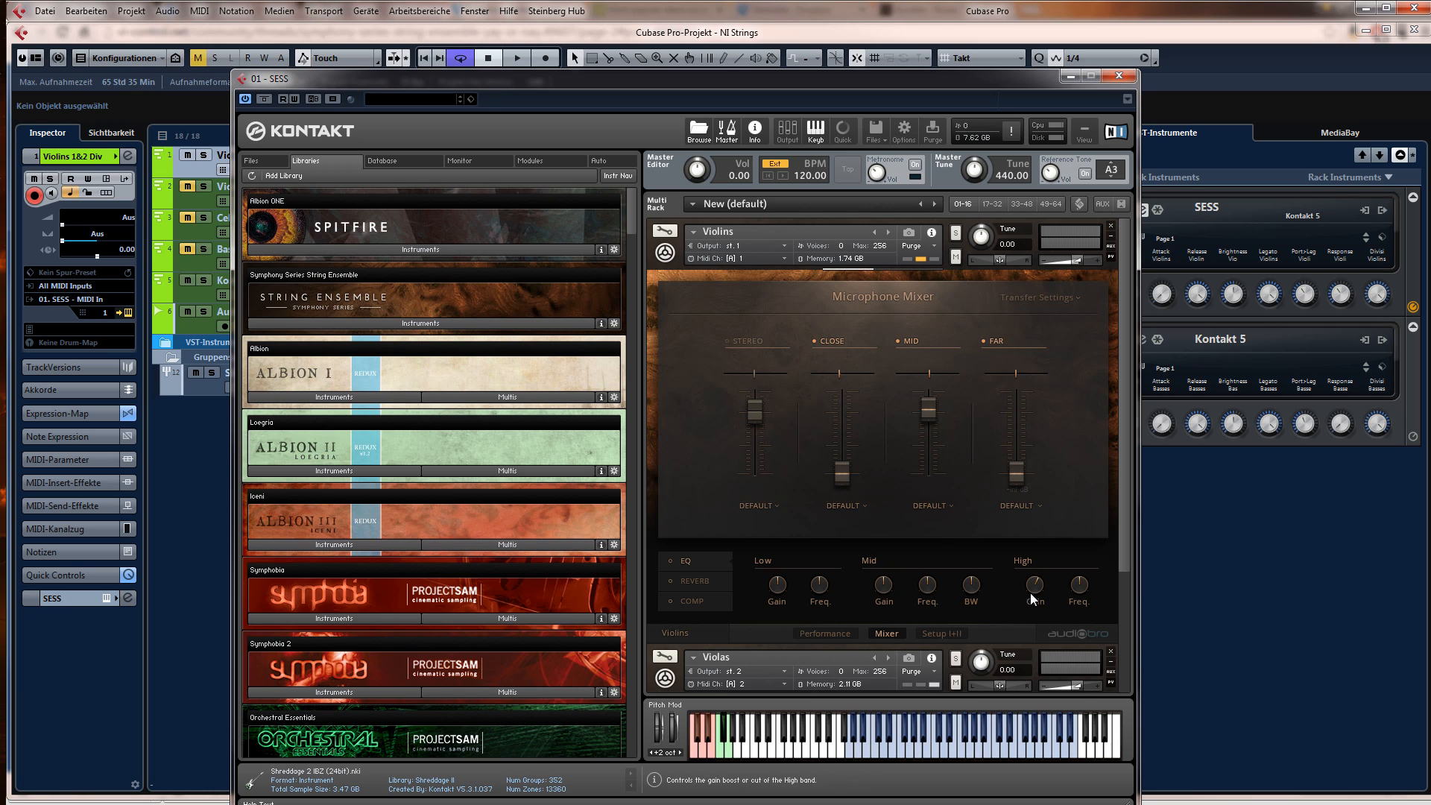
left_click_drag(932, 409, 933, 373)
left_click_drag(927, 405, 930, 436)
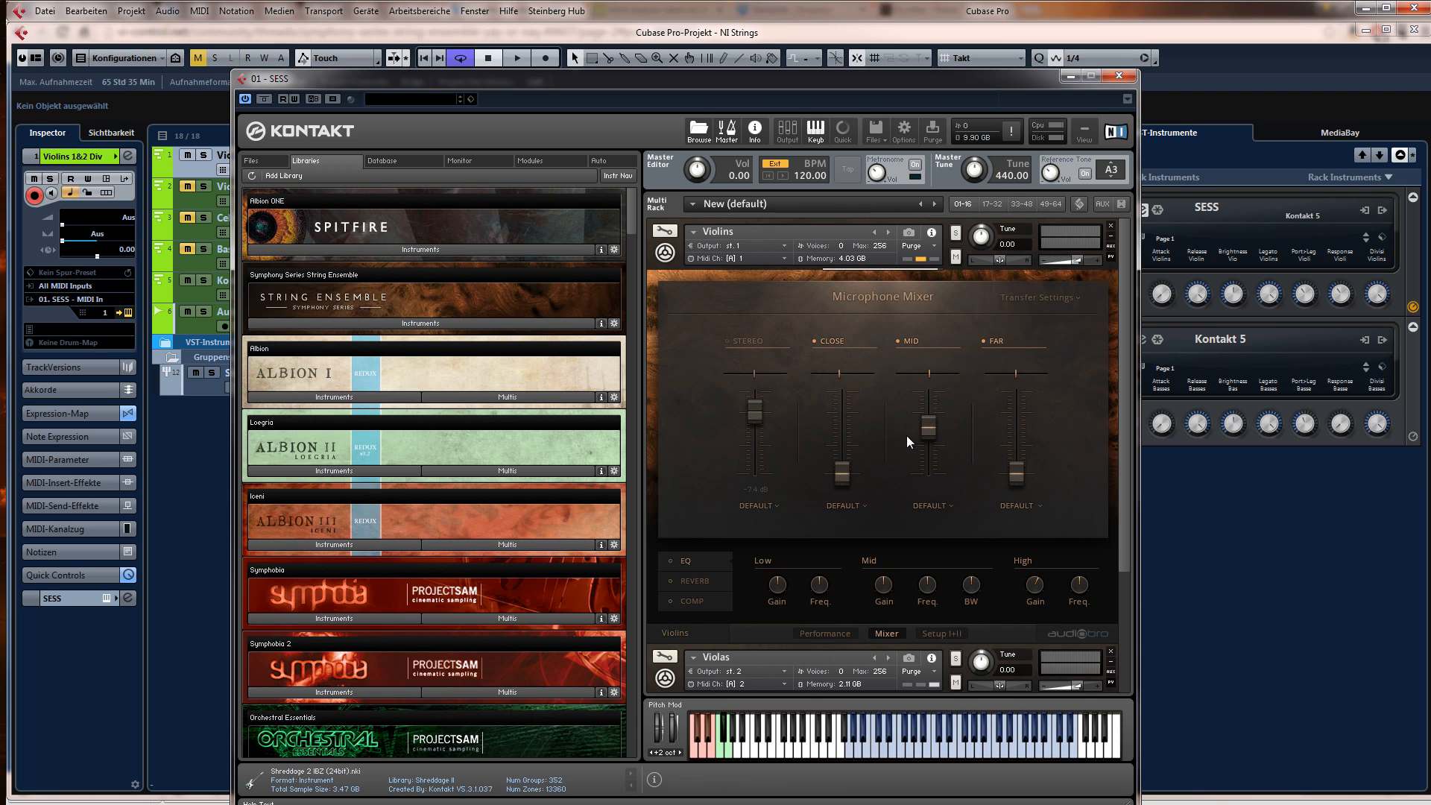
left_click_drag(925, 428, 926, 413)
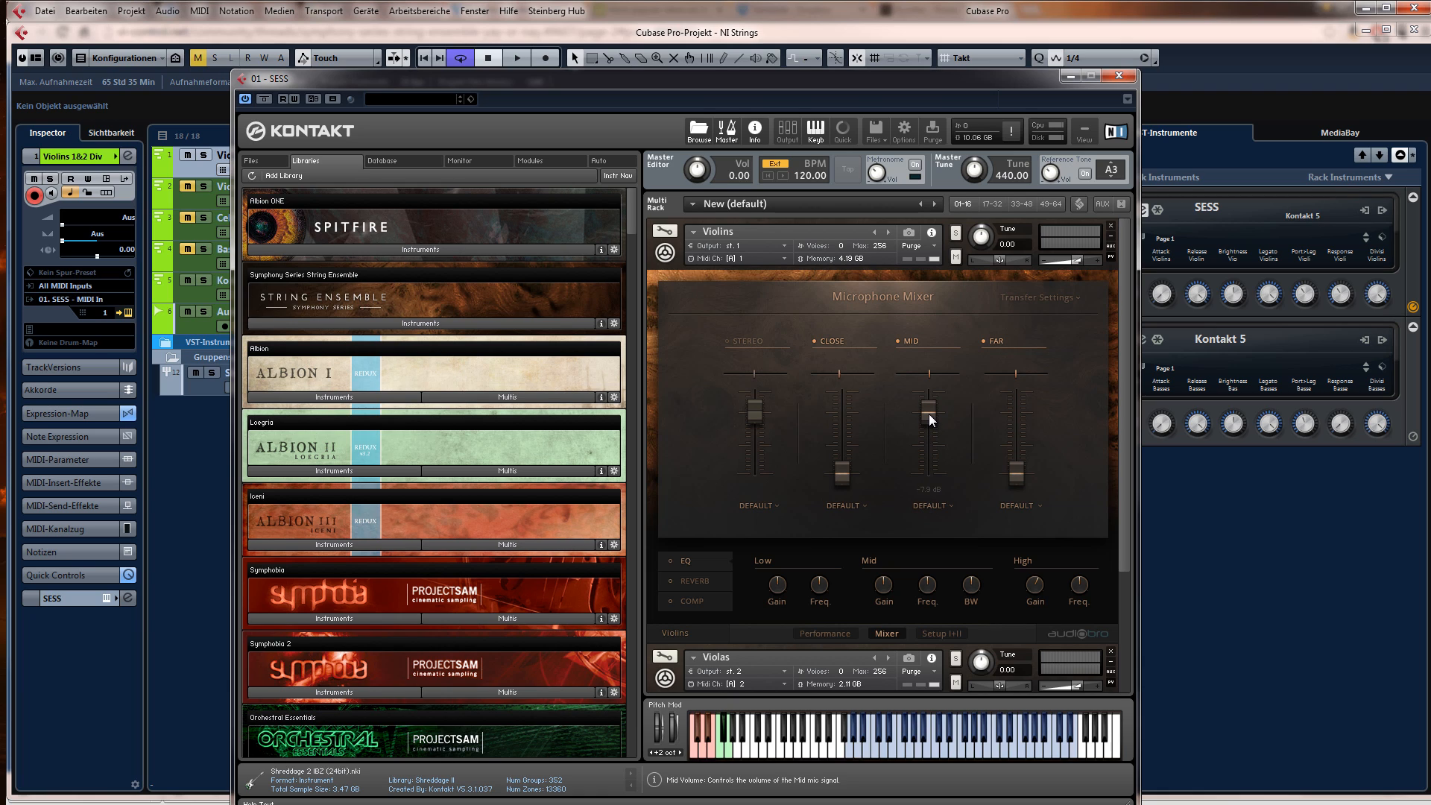
left_click(662, 255)
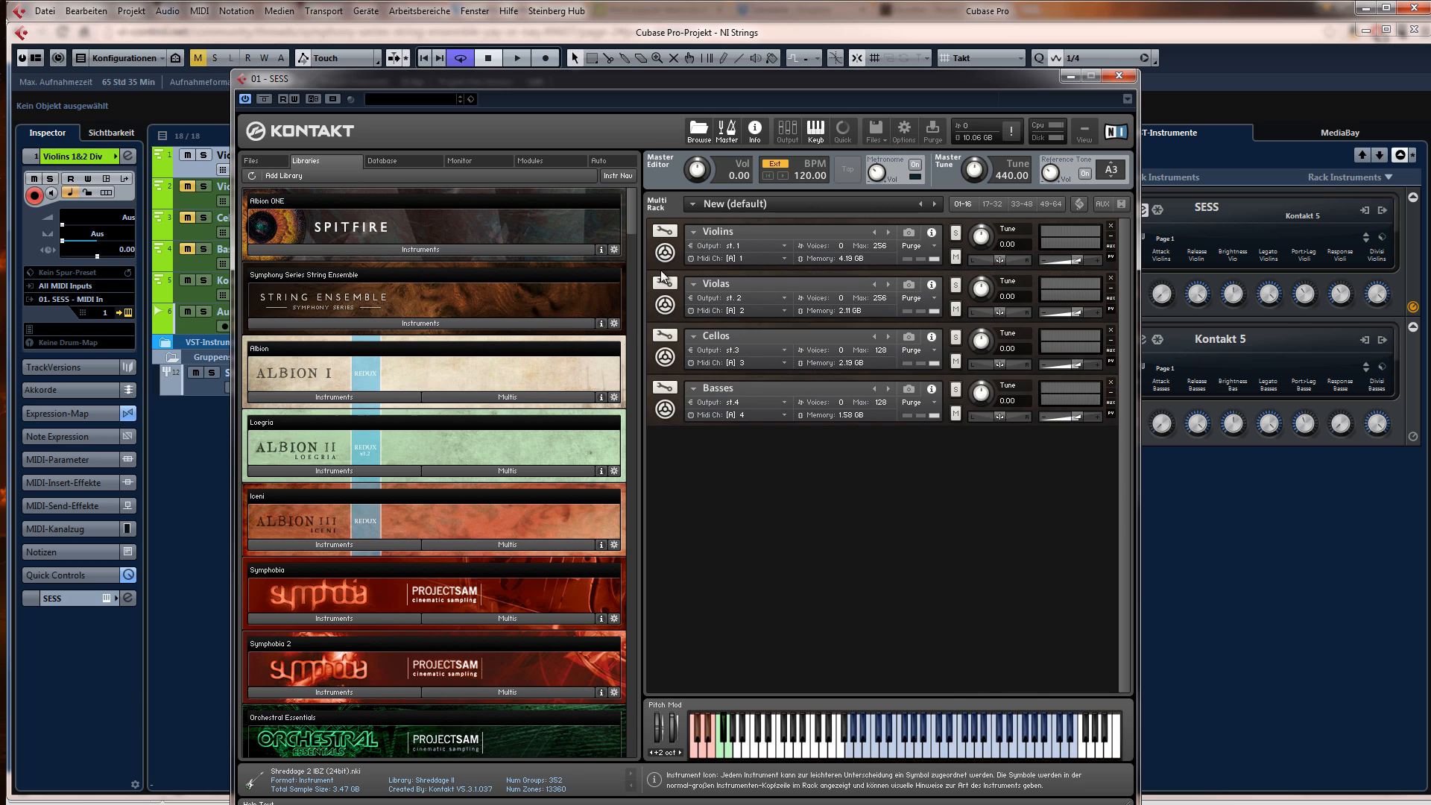
- Expand the Violas, pull their Close and Far microphone faders fully down, and collapse the instrument
left_click(665, 302)
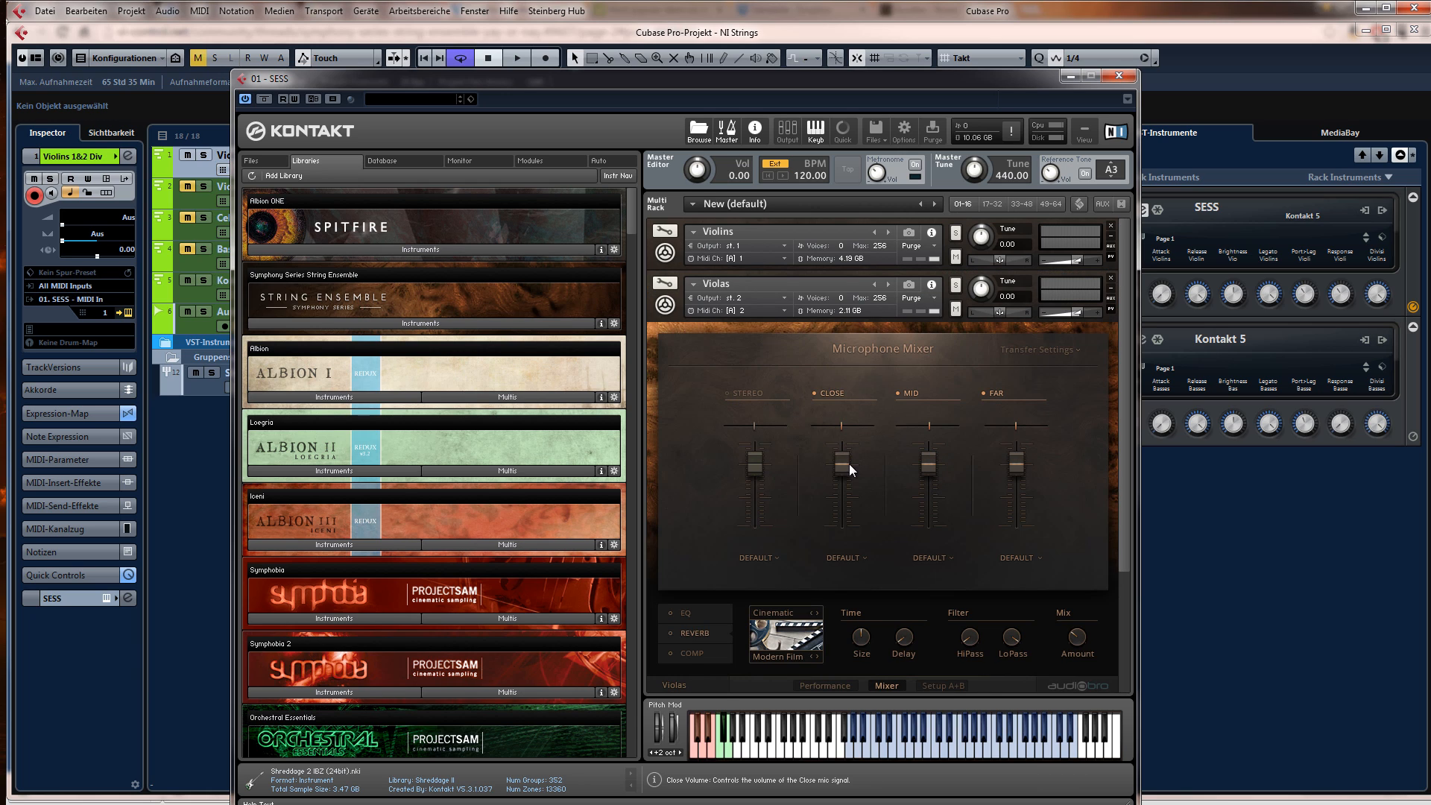
left_click_drag(842, 495, 843, 555)
left_click_drag(1007, 473, 1013, 560)
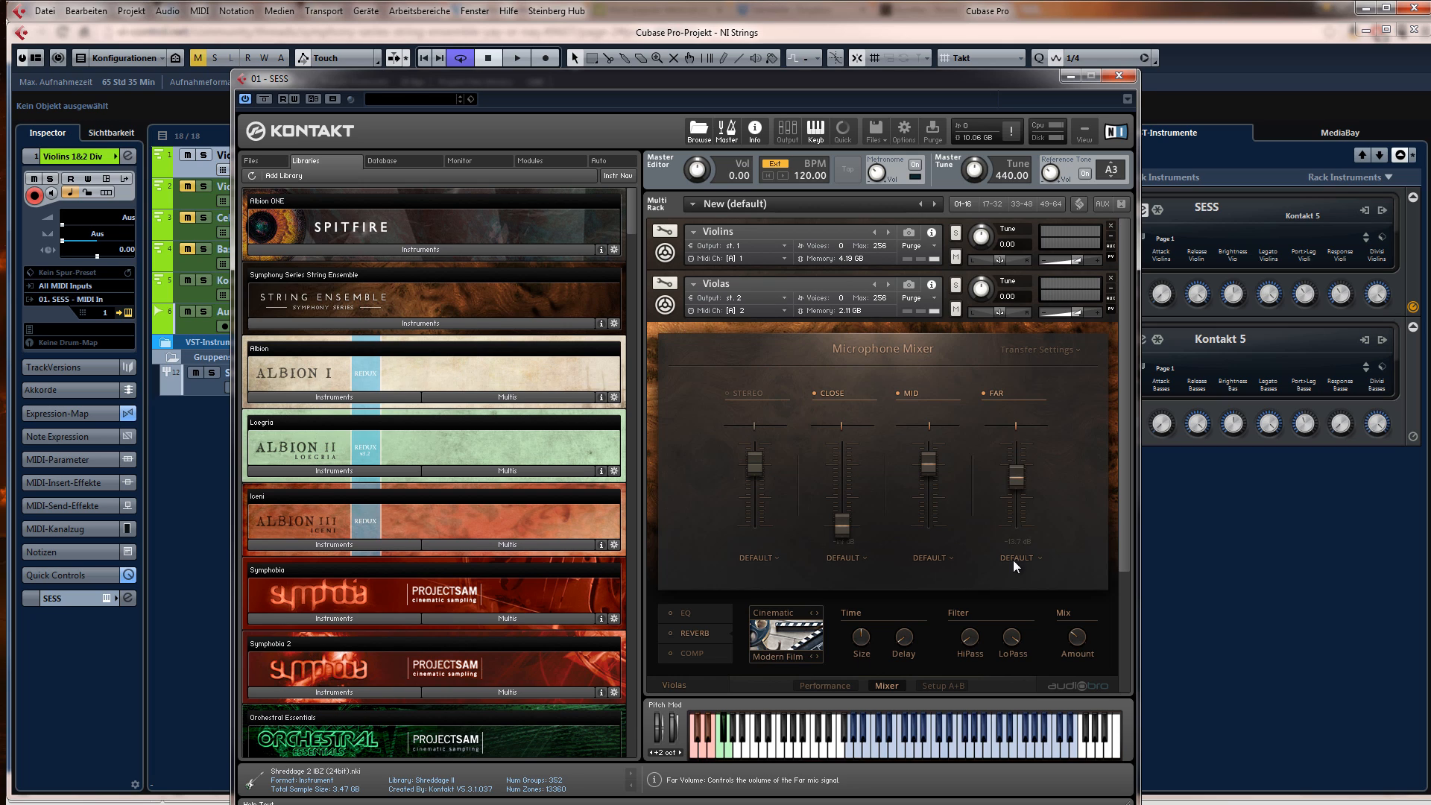
left_click(665, 304)
- Expand the Cellos, pull their Close and Far microphone faders fully down, and collapse the instrument
left_click(665, 356)
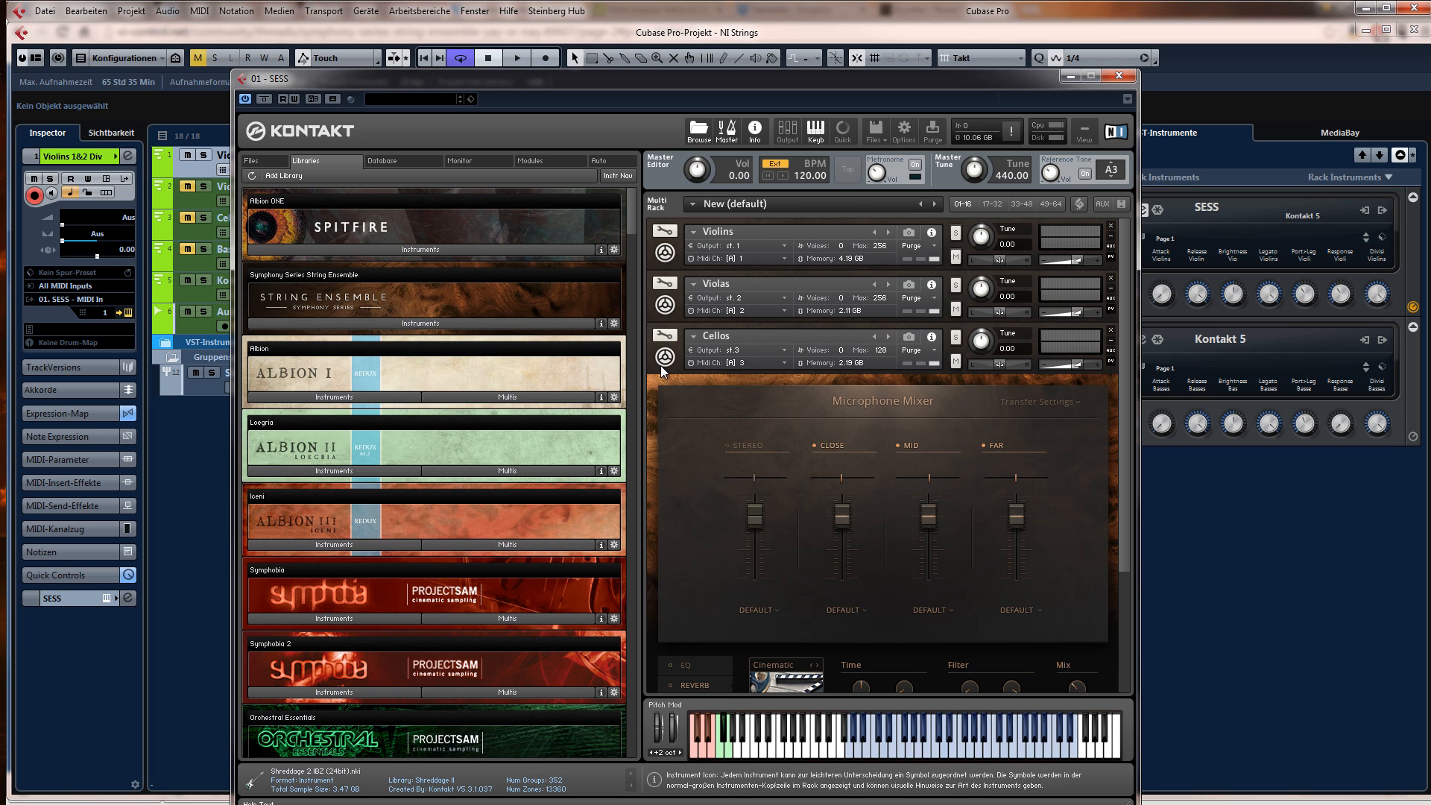
left_click_drag(841, 505, 842, 577)
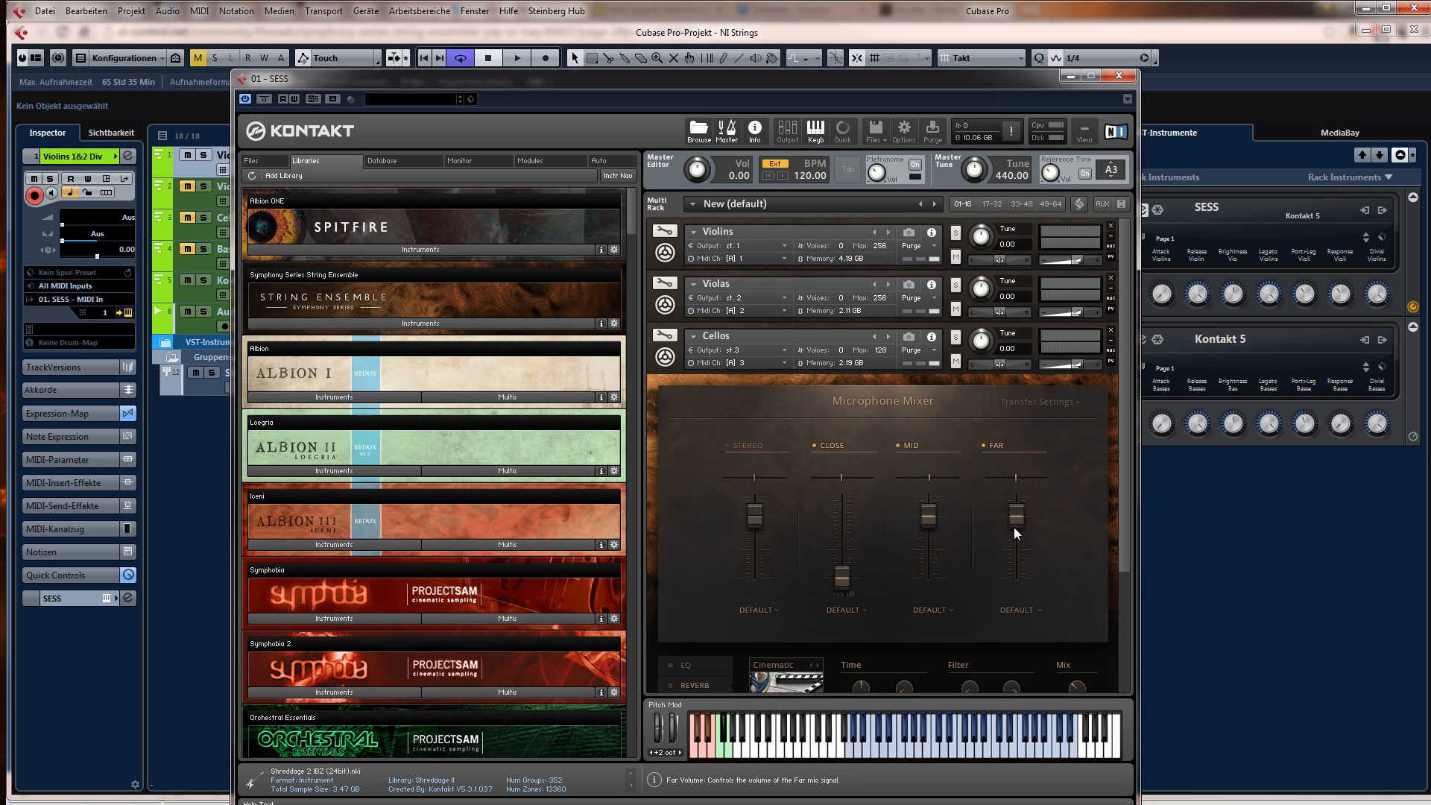
left_click_drag(1016, 522, 1016, 578)
left_click(663, 357)
- Expand the Basses and pull their Close and Far microphone faders fully down
left_click(665, 408)
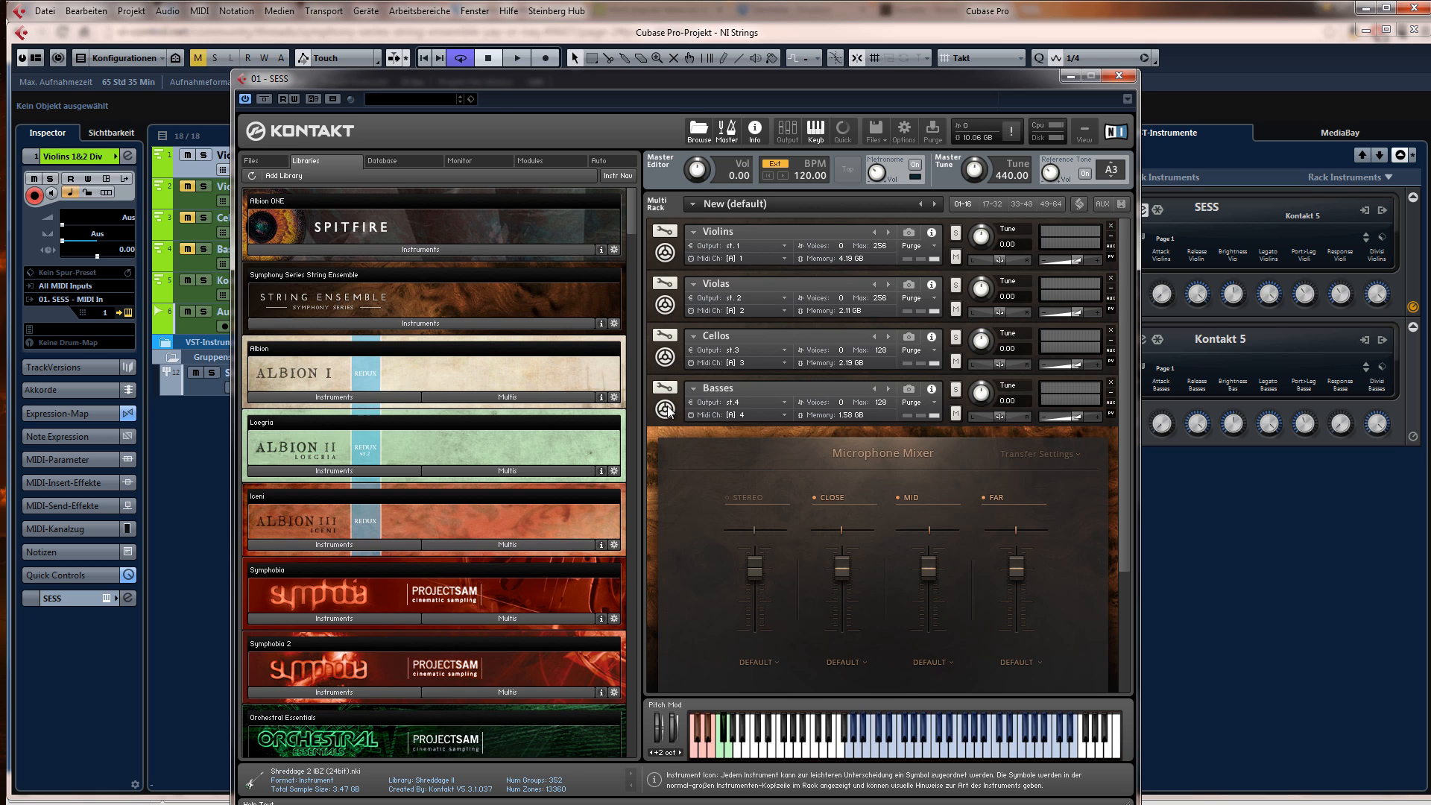
left_click_drag(842, 570, 842, 630)
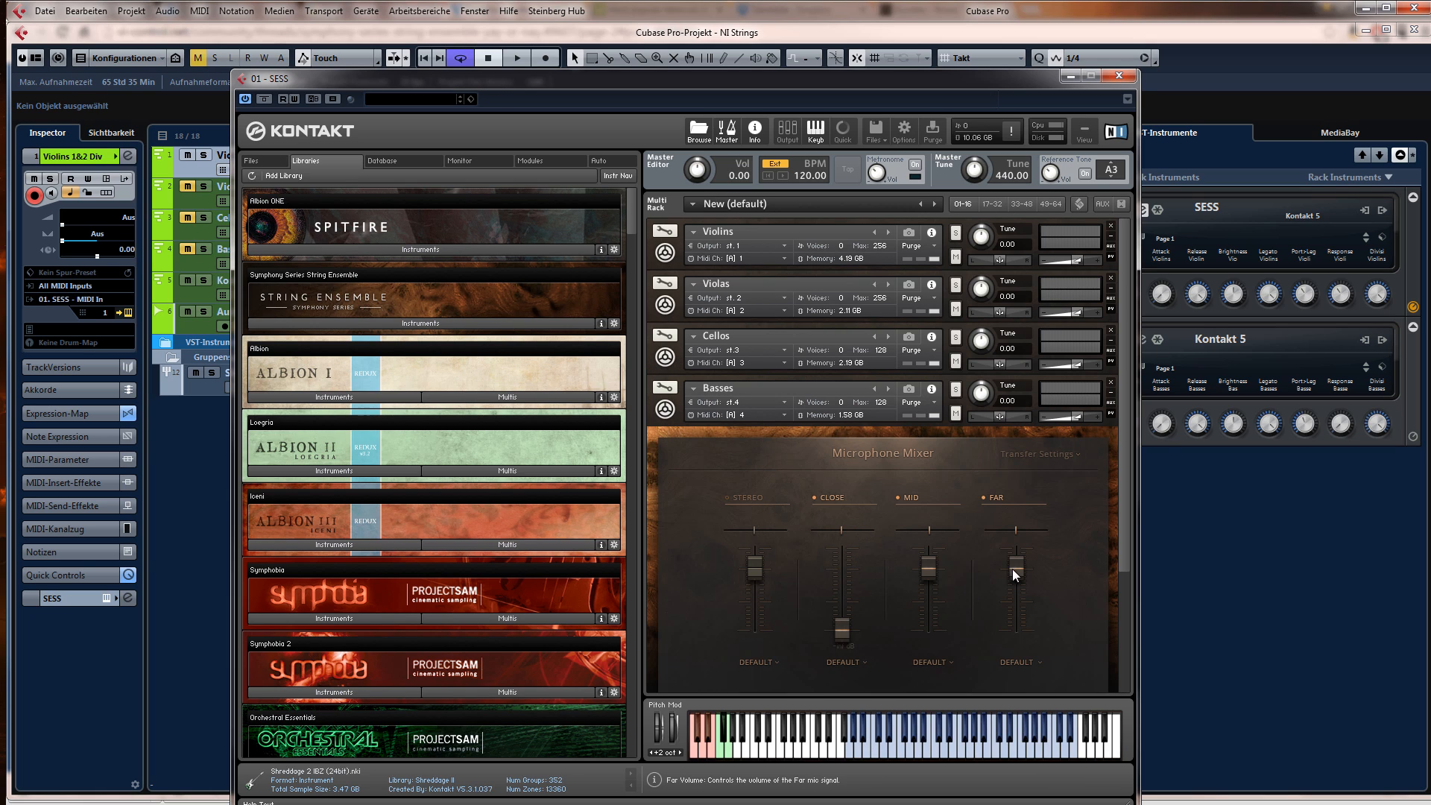
left_click_drag(1015, 568, 1015, 630)
- Move the Kontakt window aside, unmute the Violas, Celli and Basses Divisi tracks, and play the loop with Mid microphones only
left_click_drag(927, 80, 1430, 128)
left_click(190, 187)
left_click(192, 217)
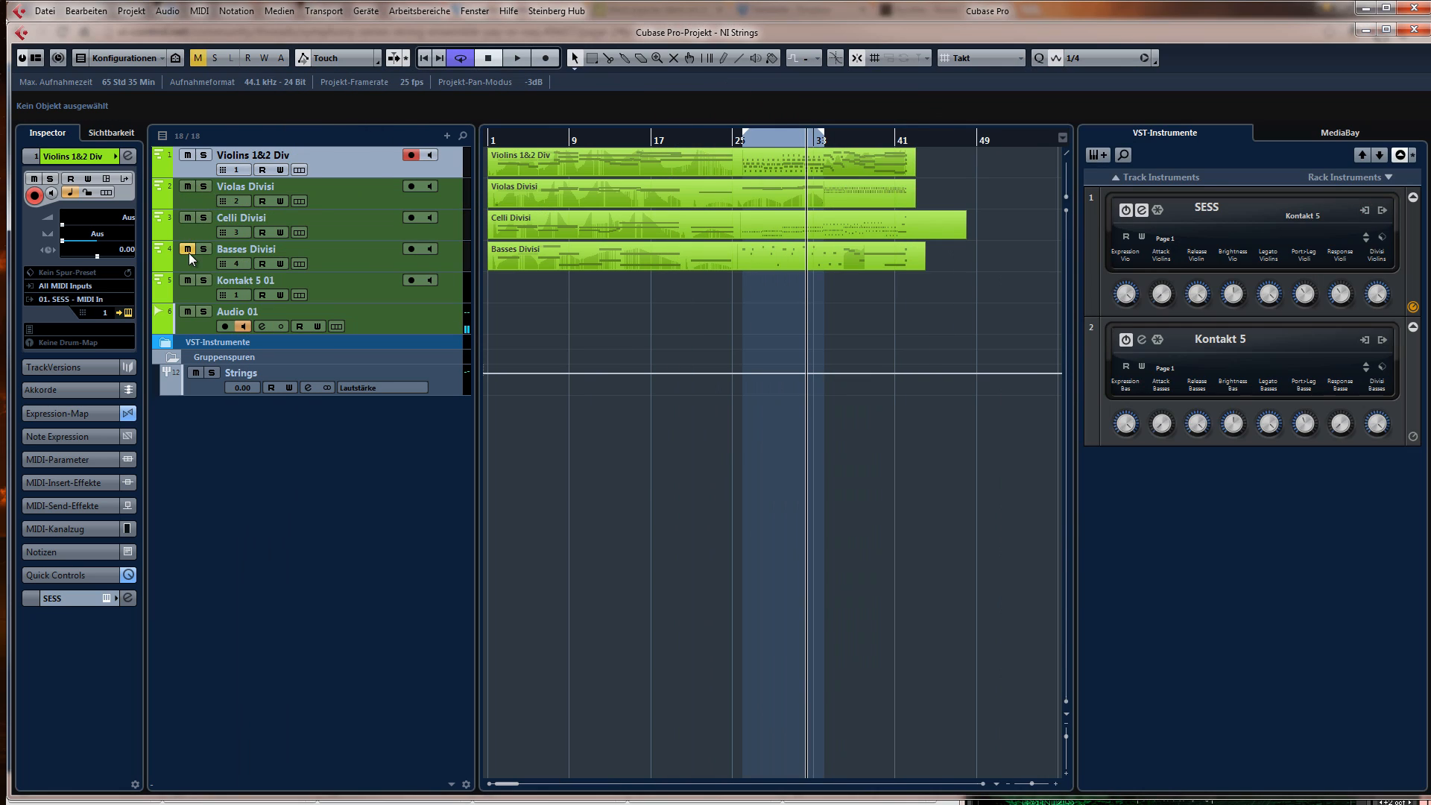
left_click(189, 250)
key("space")
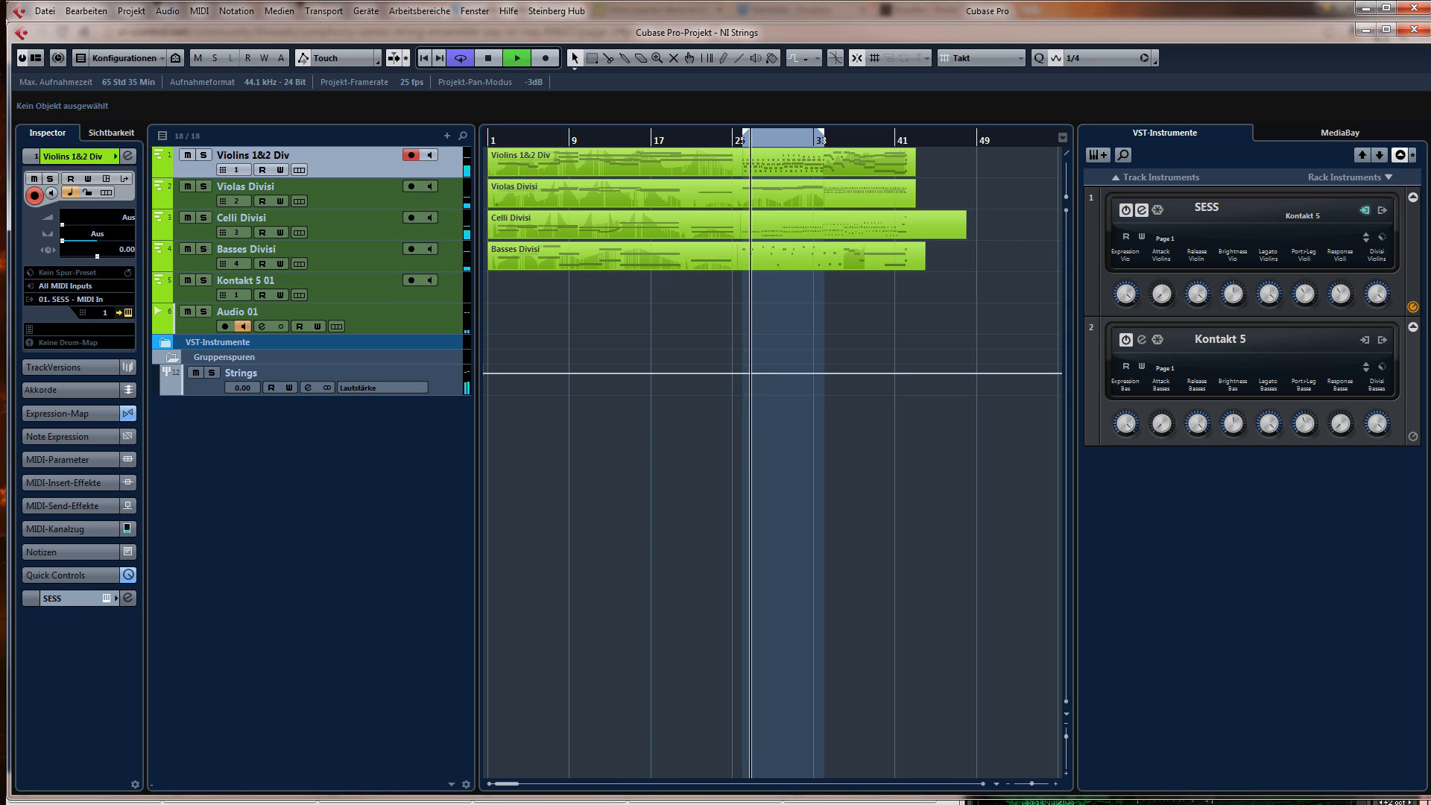
- Bring the Kontakt window back into view, then raise the Basses' Far microphone fader and pull their Mid fader fully down
left_click(1002, 803)
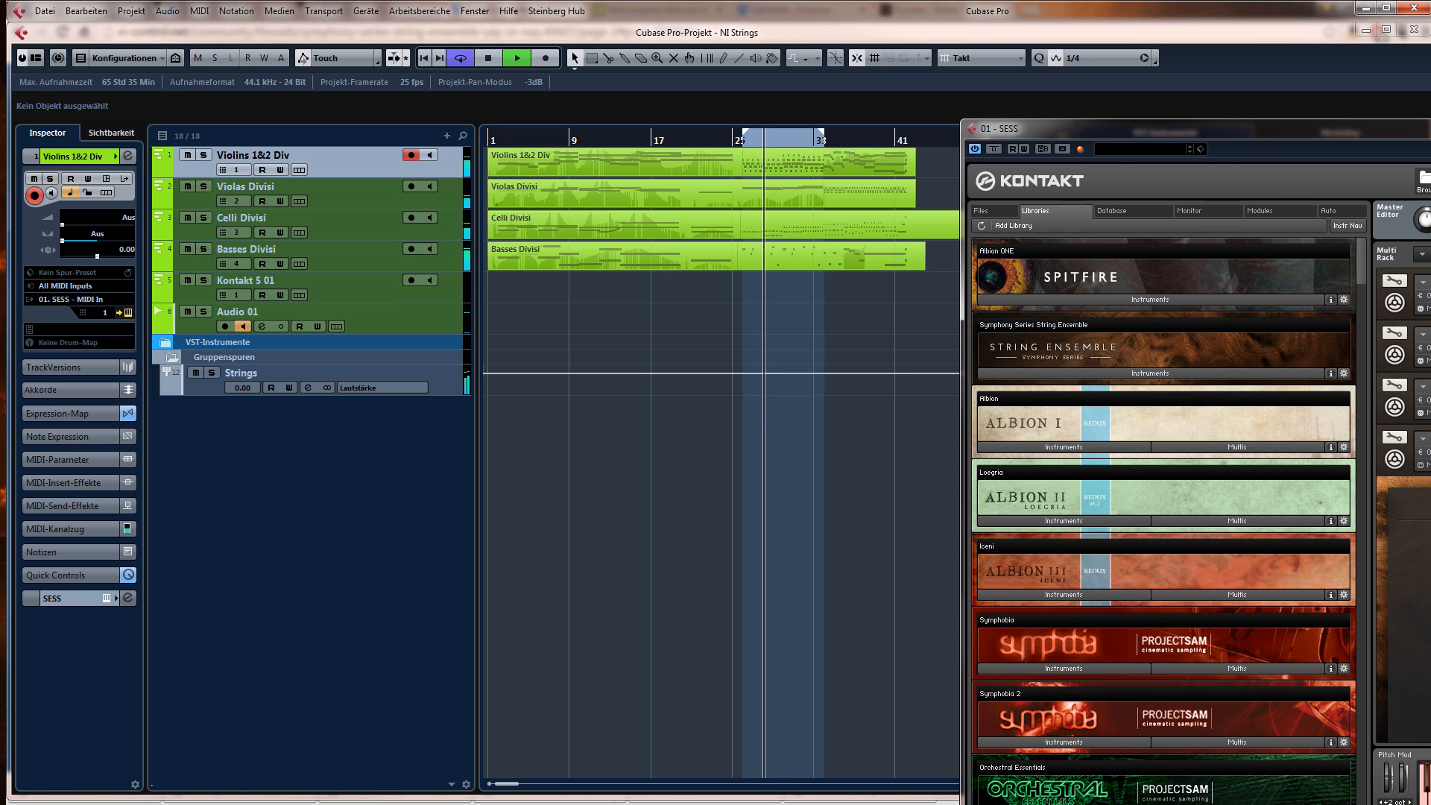
left_click_drag(1159, 131, 514, 47)
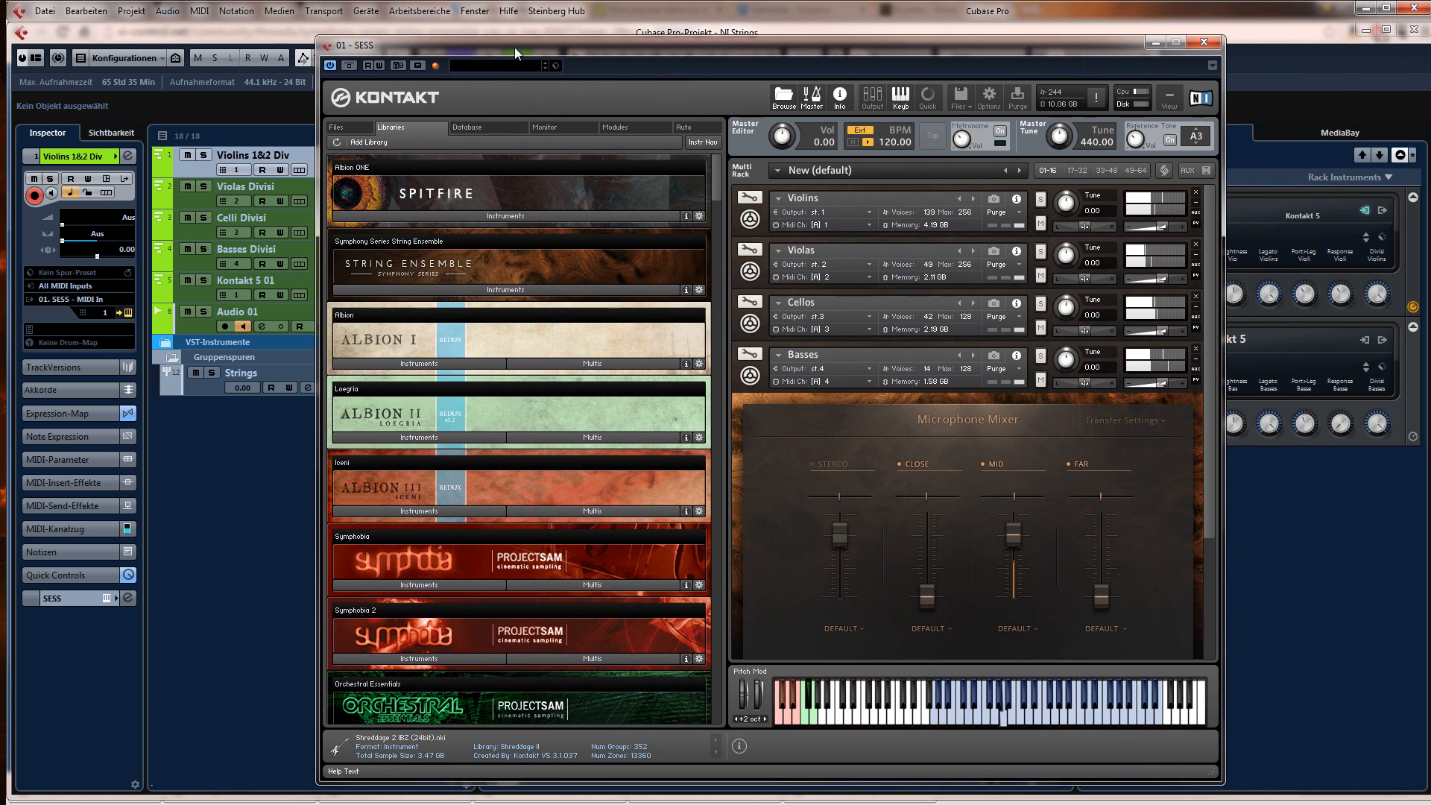
left_click(749, 383)
left_click(748, 382)
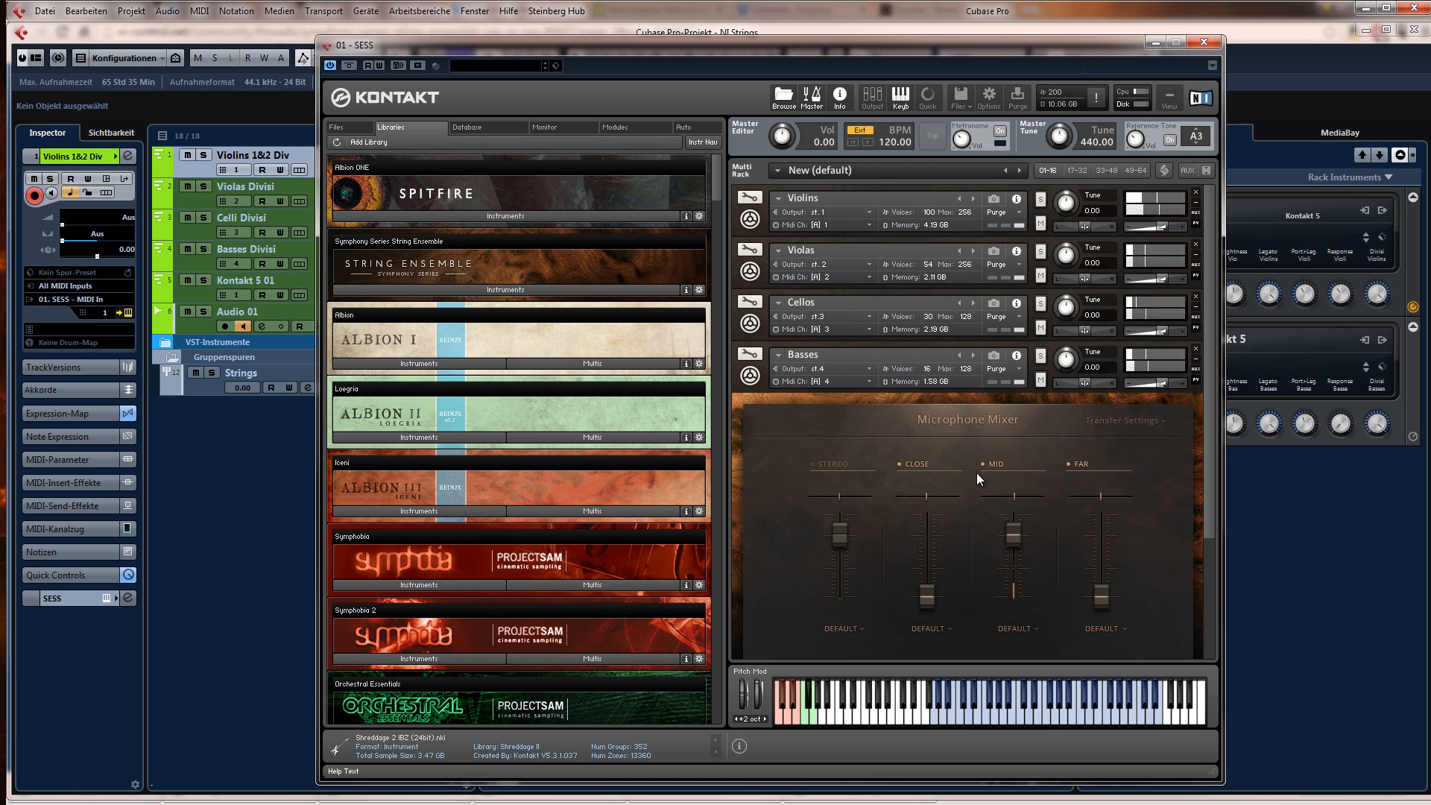
scroll(1101, 559, "up", 5)
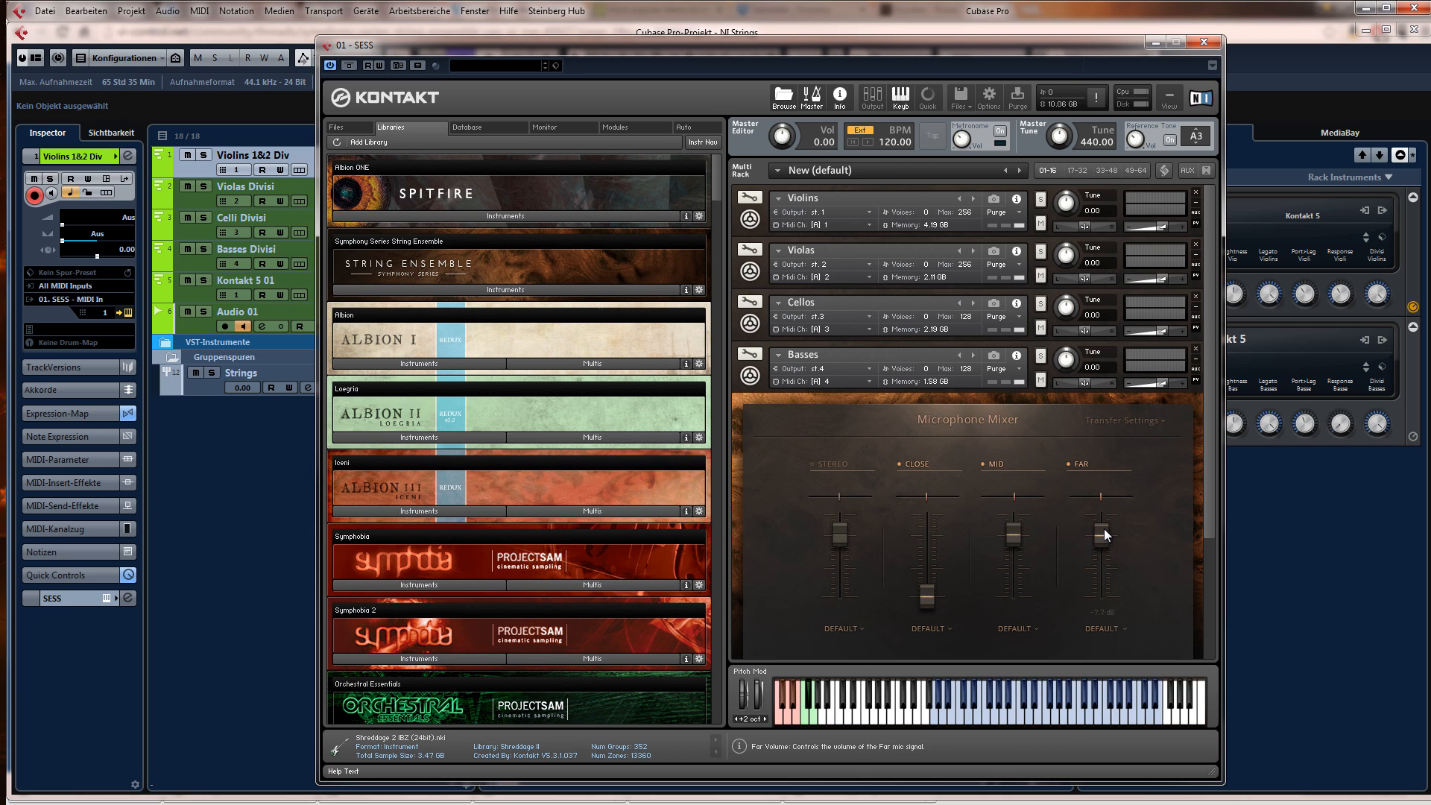
left_click_drag(1018, 540, 1016, 611)
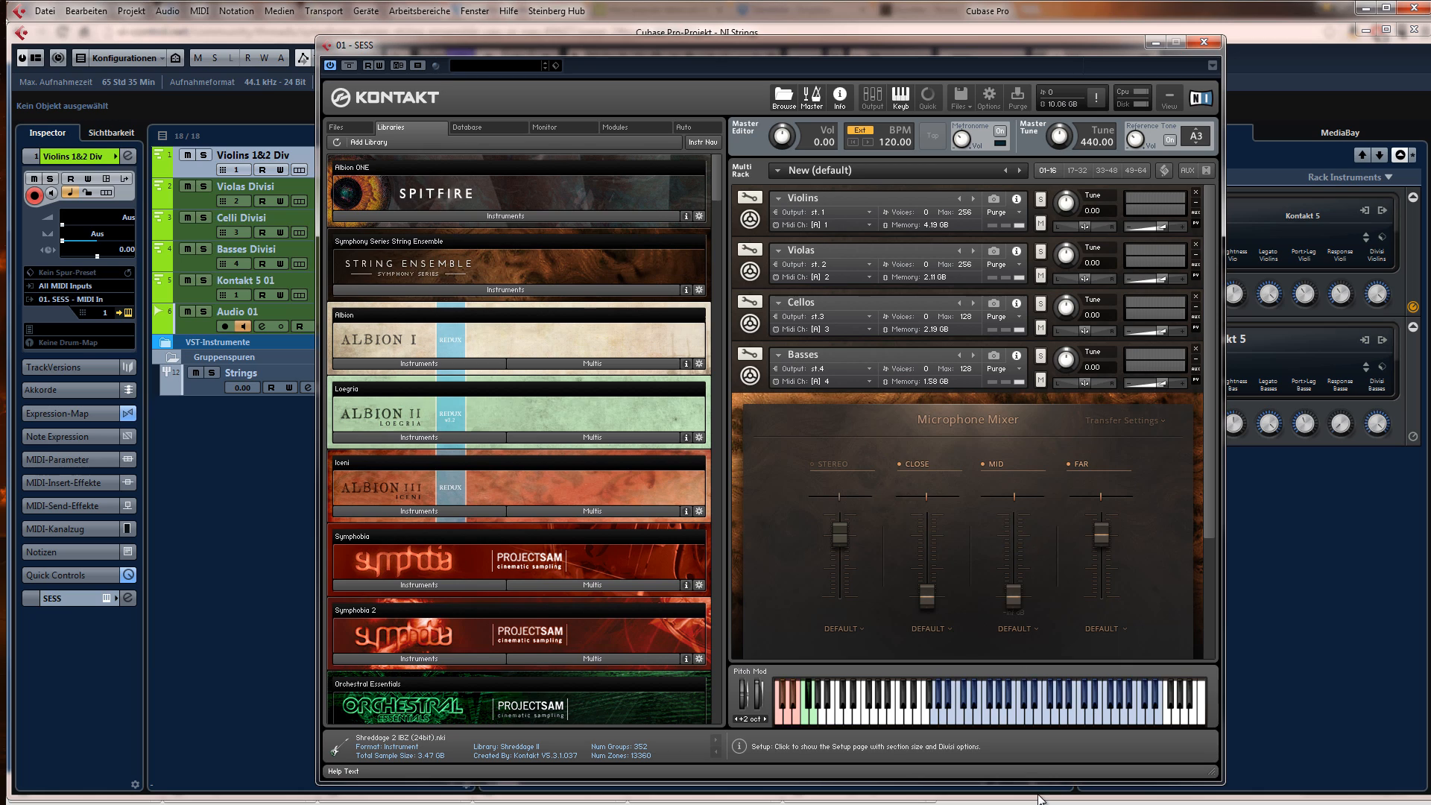
- Expand the Cellos, raise their Far microphone fader to the level of the Mid fader, and collapse the instrument
left_click(756, 327)
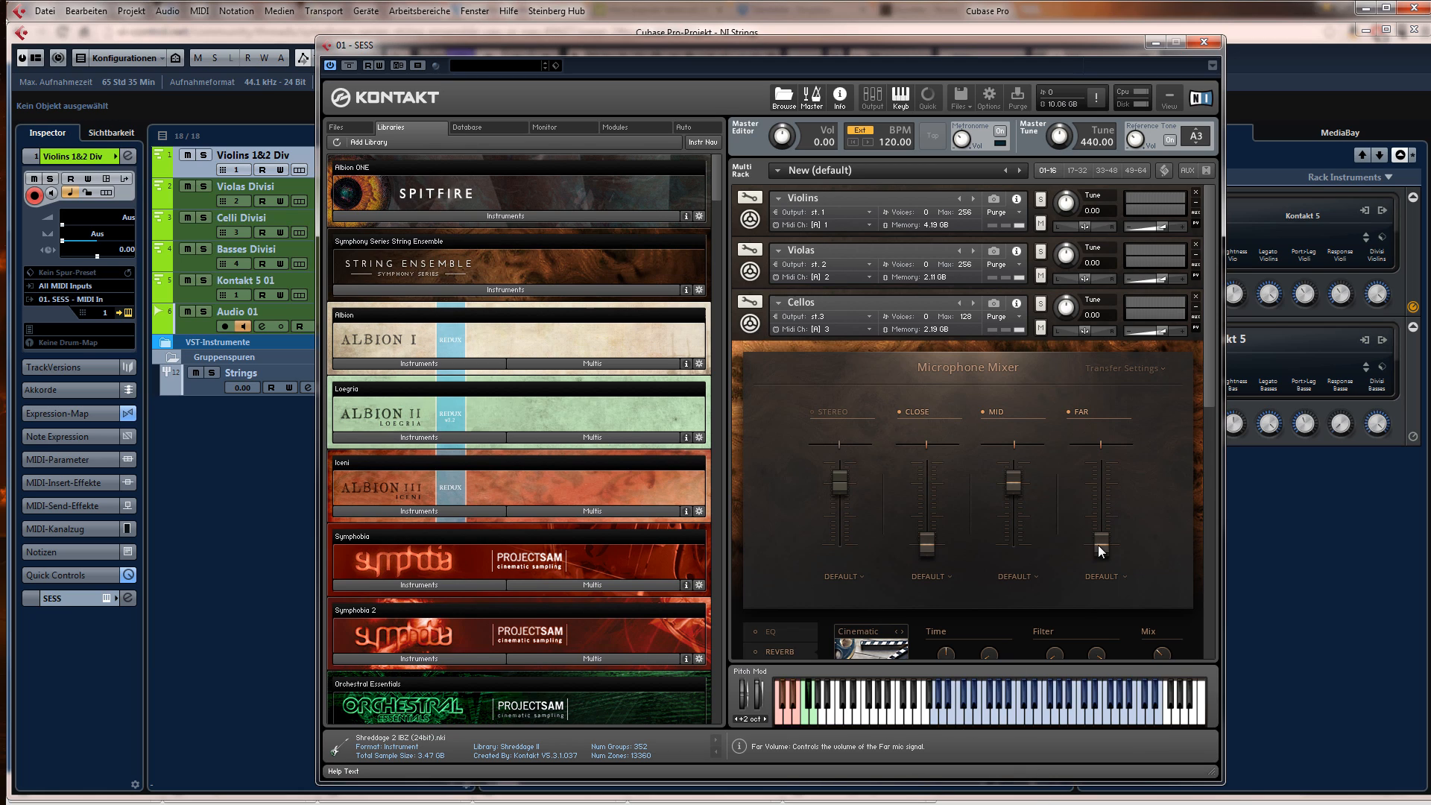
left_click_drag(1097, 545, 1096, 421)
left_click_drag(1102, 484, 1100, 487)
left_click(750, 323)
- Raise the Violas' Far microphone fader, and switch off the Mid and Close microphones on the Violas, Cellos and Basses
left_click(750, 271)
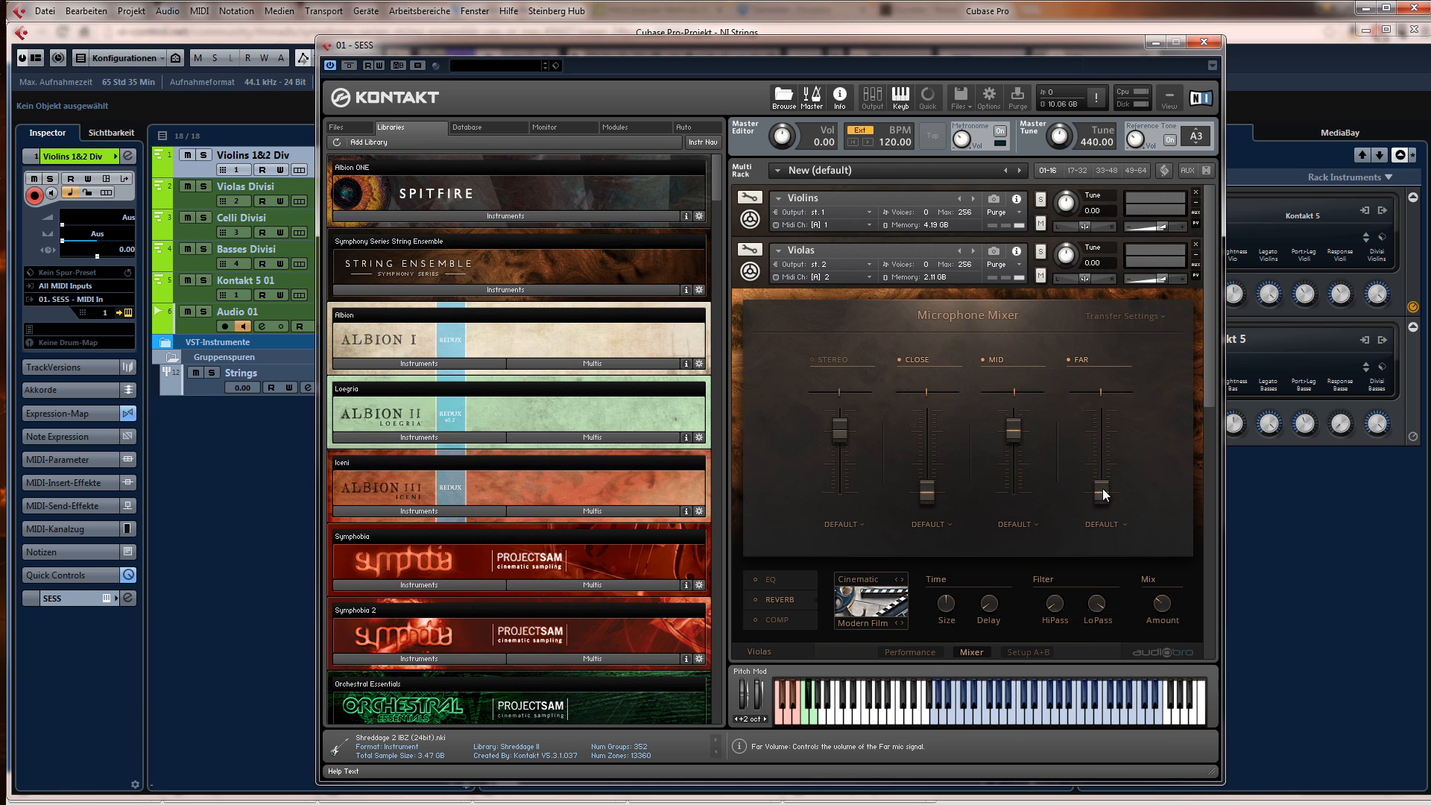
left_click_drag(1101, 492, 1106, 373)
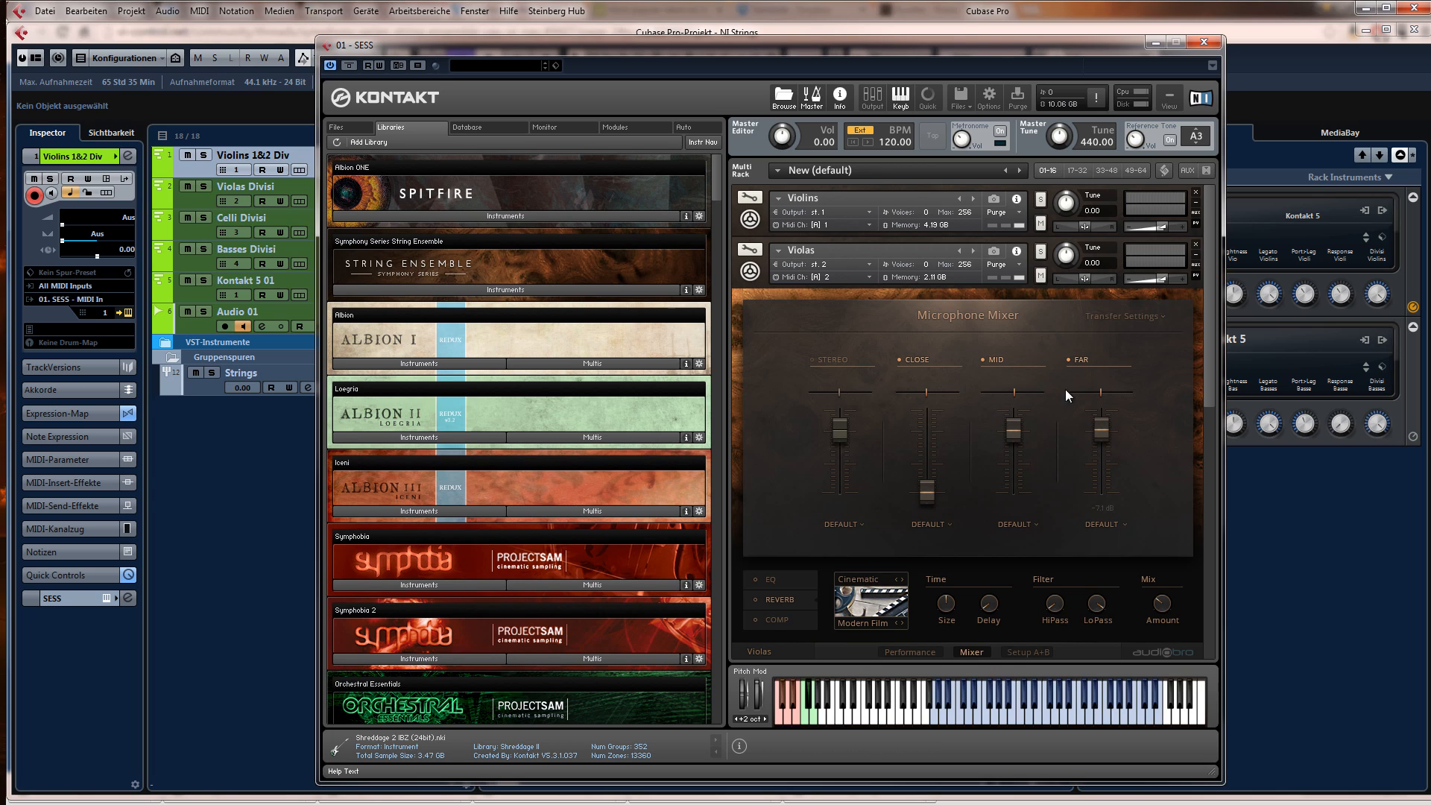
left_click(993, 361)
left_click(929, 361)
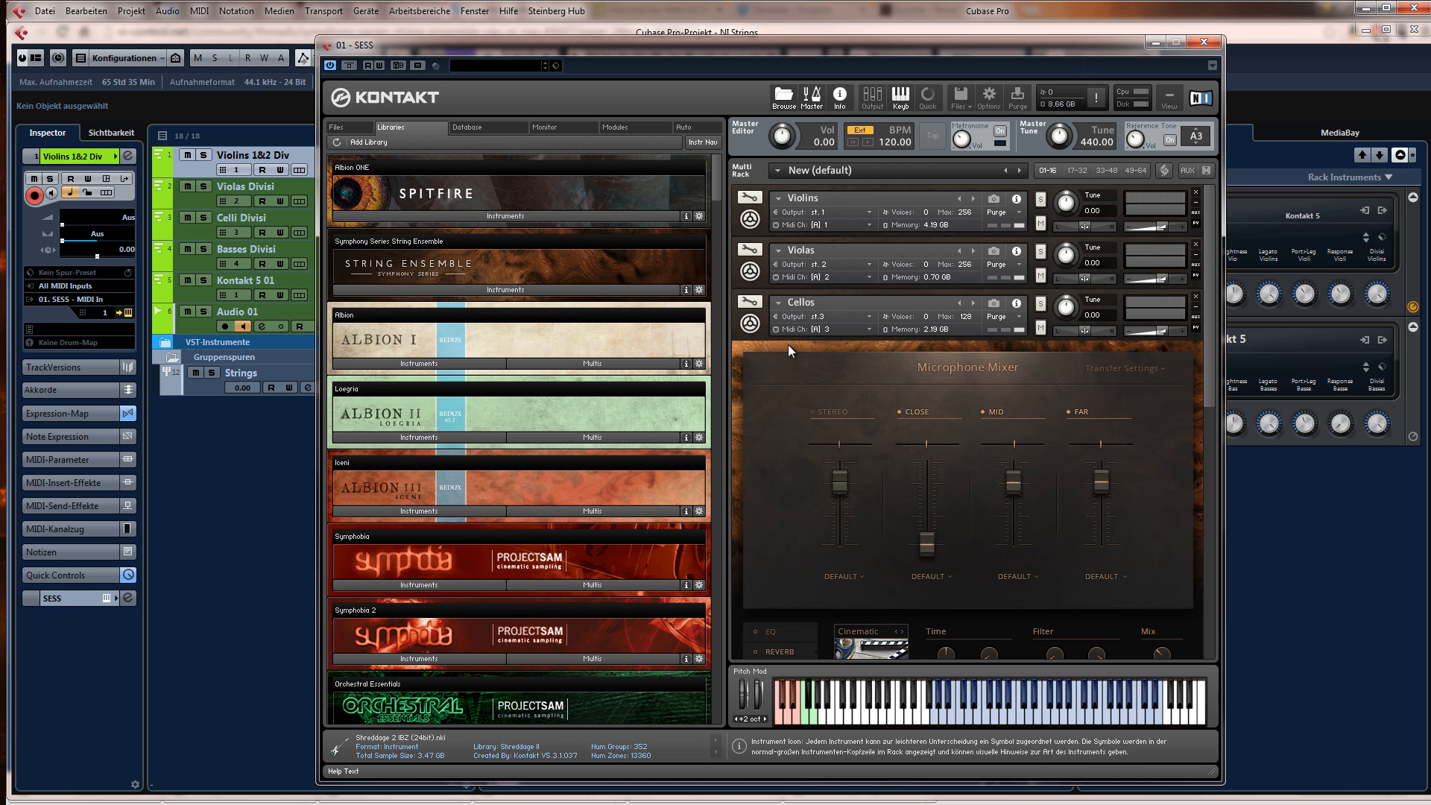
left_click(1012, 413)
left_click(897, 409)
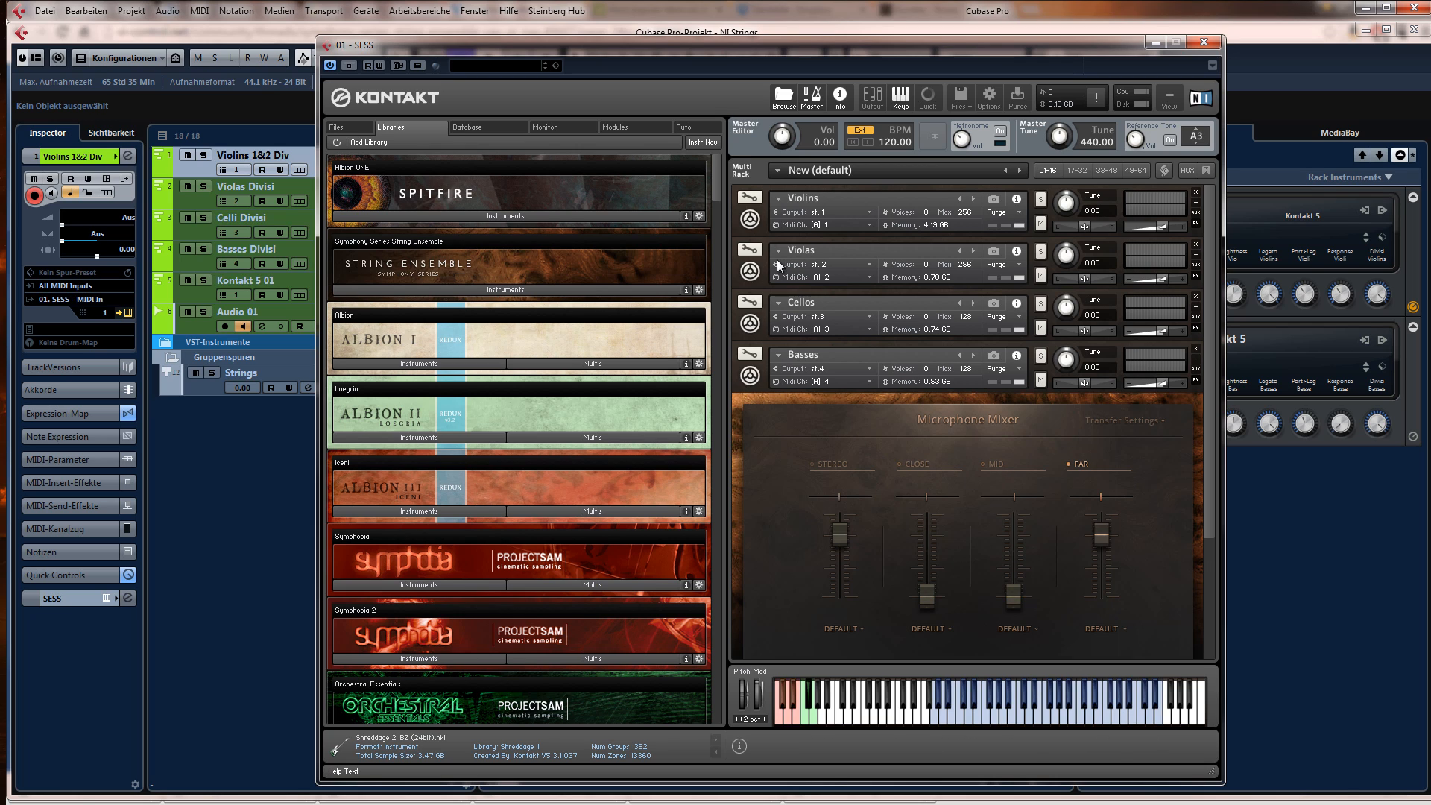
- Switch off the Violins' Mid and Close microphones, raise their Far fader, and play the loop with Far microphones only
left_click(1195, 224)
left_click(984, 313)
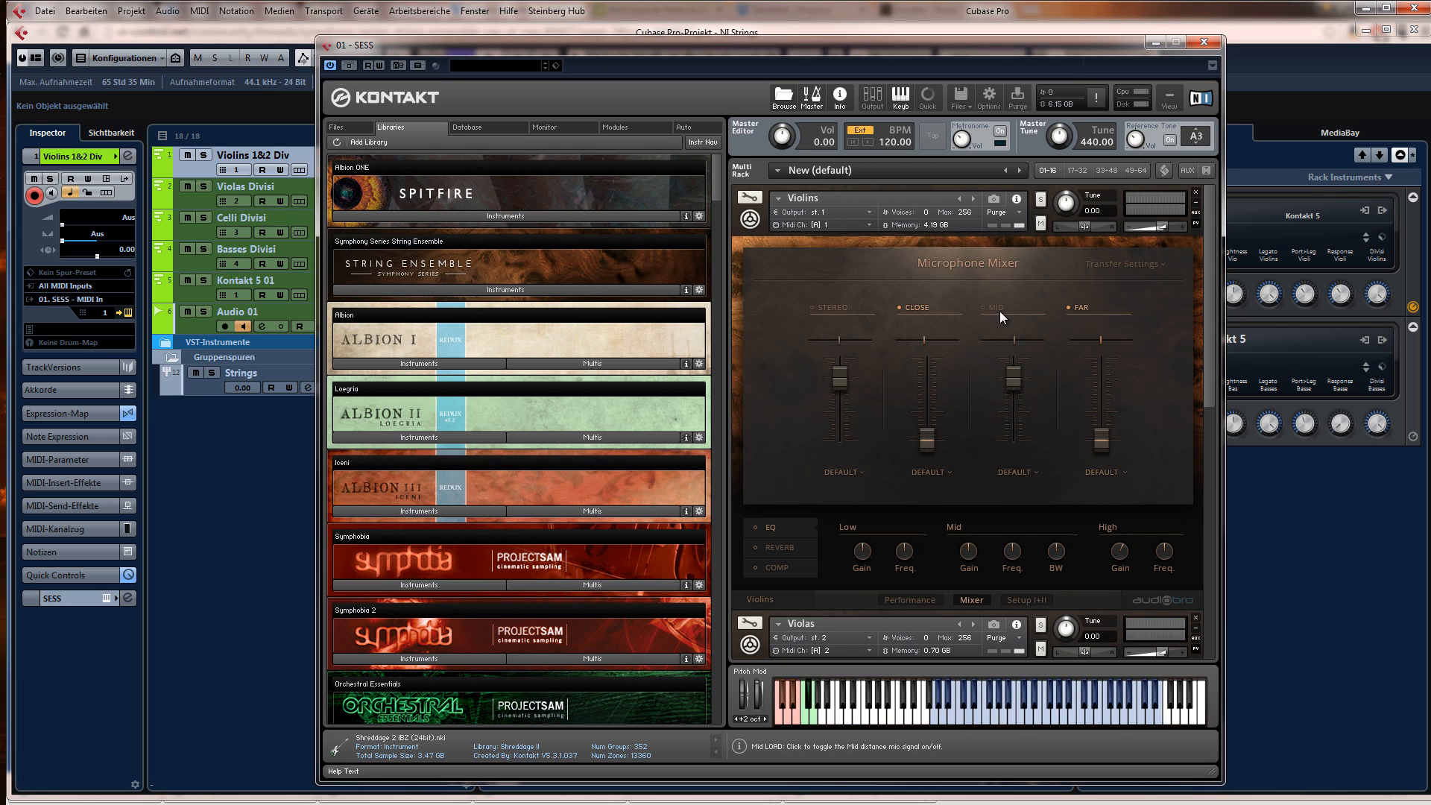
left_click(908, 304)
left_click_drag(1096, 393, 1102, 366)
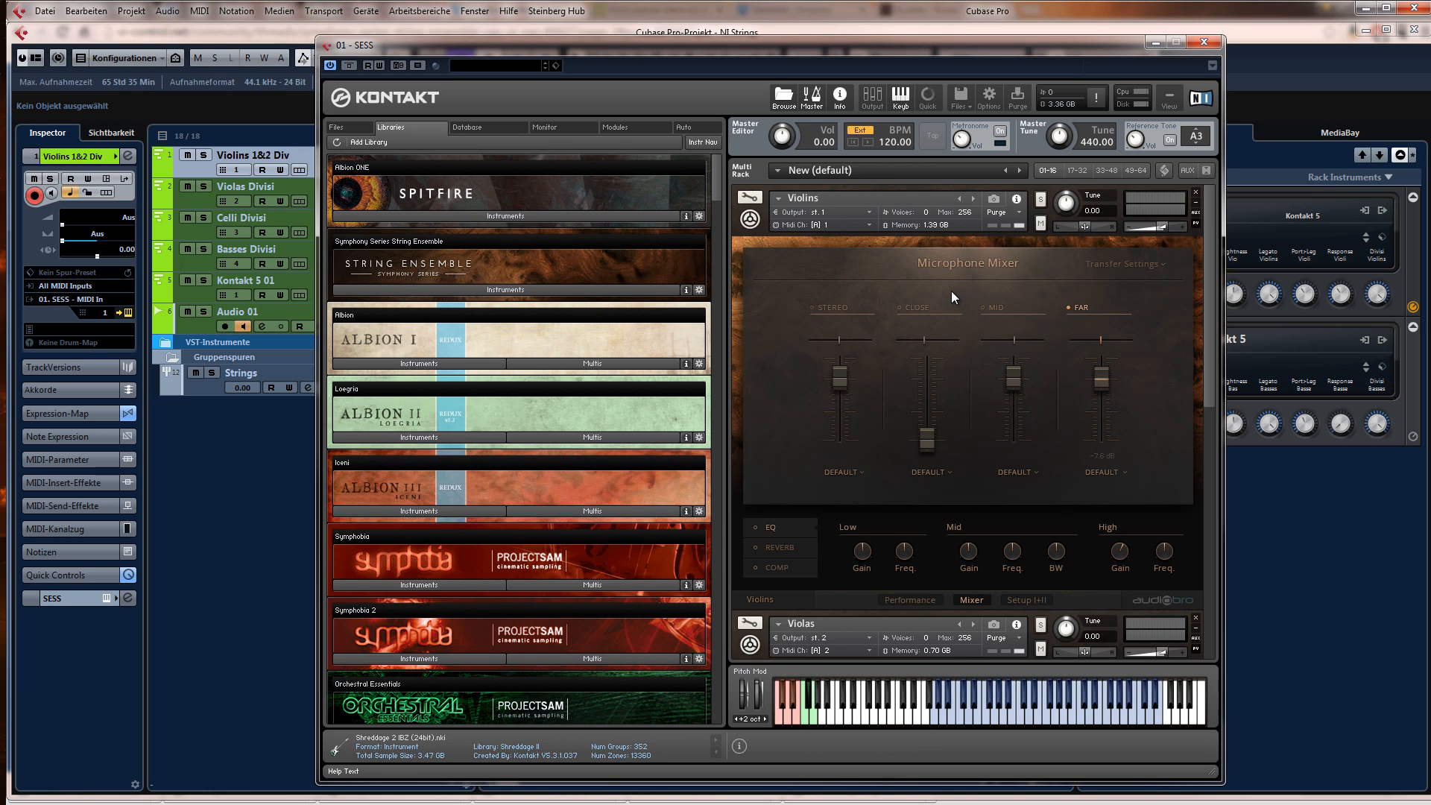
key("space")
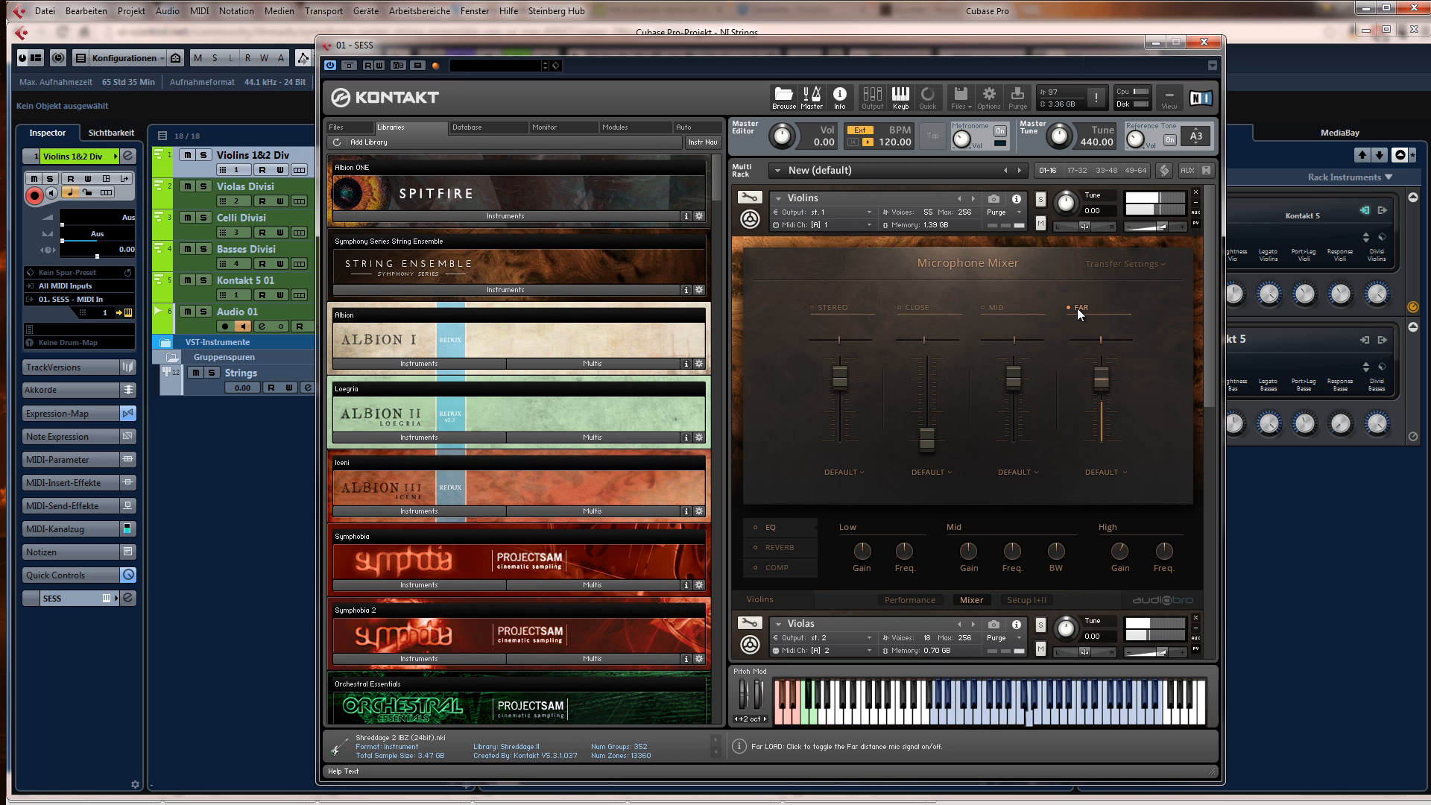
key("space")
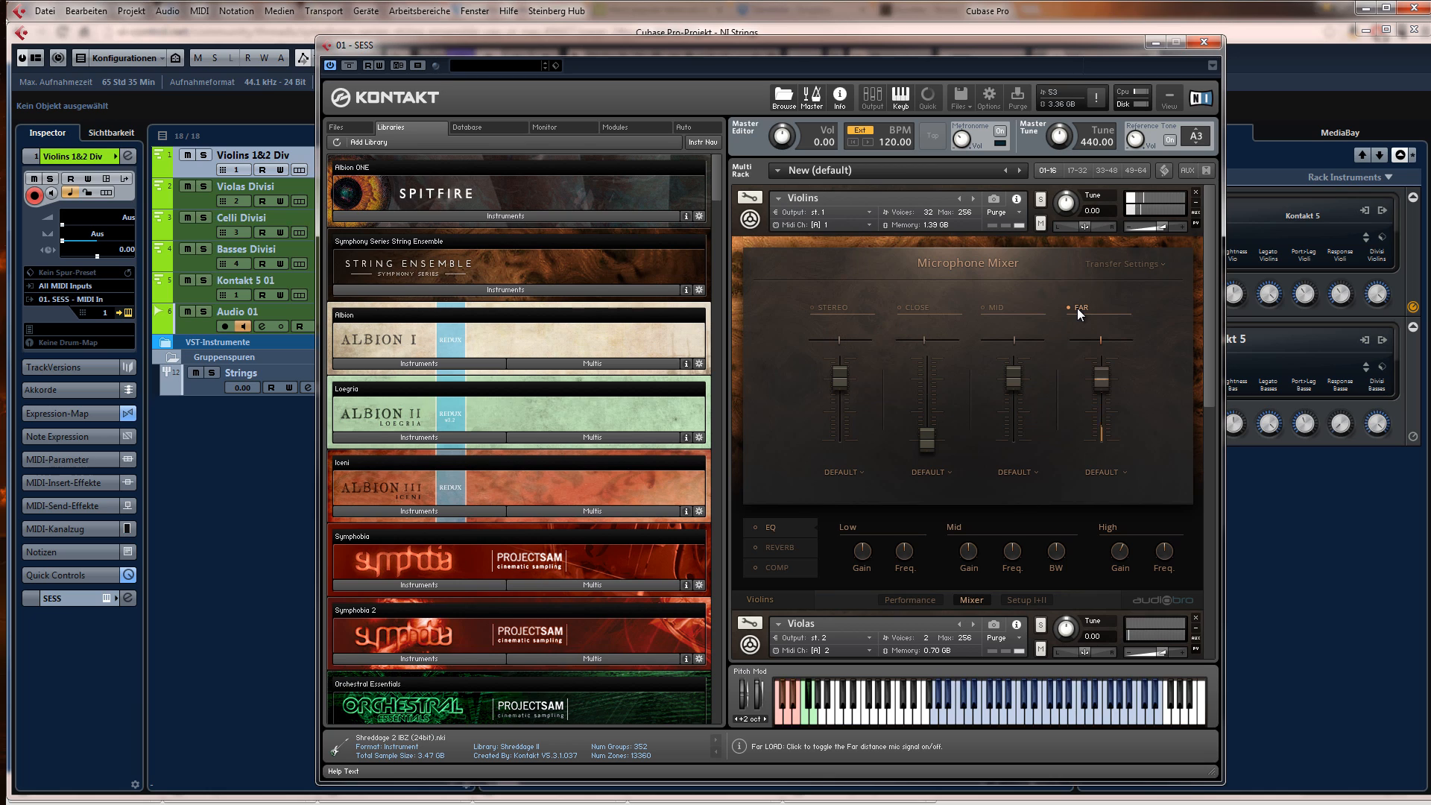
- Switch the Violins and Violas from the Far to the Stereo microphone and collapse both instruments
left_click(833, 308)
left_click(750, 221)
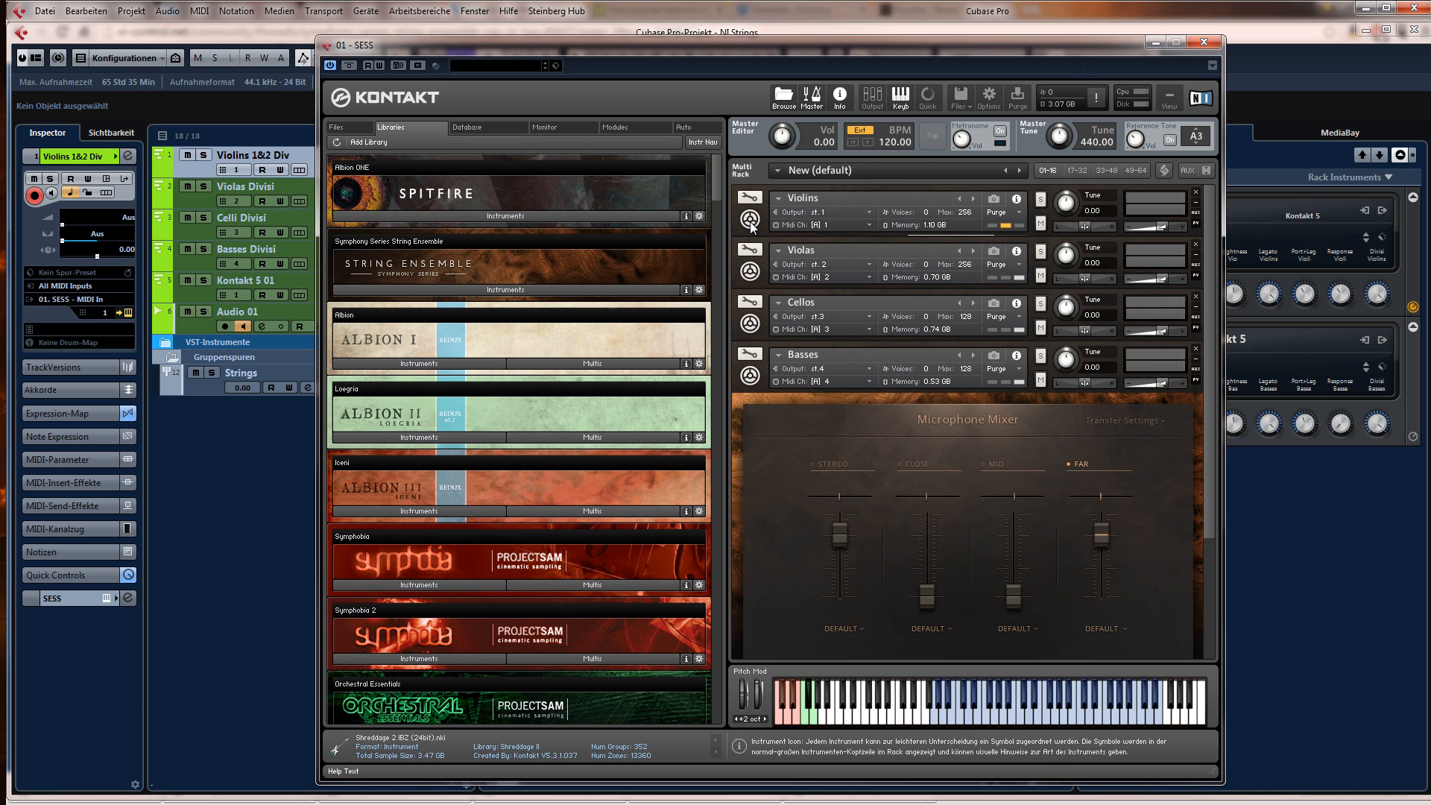
left_click(752, 272)
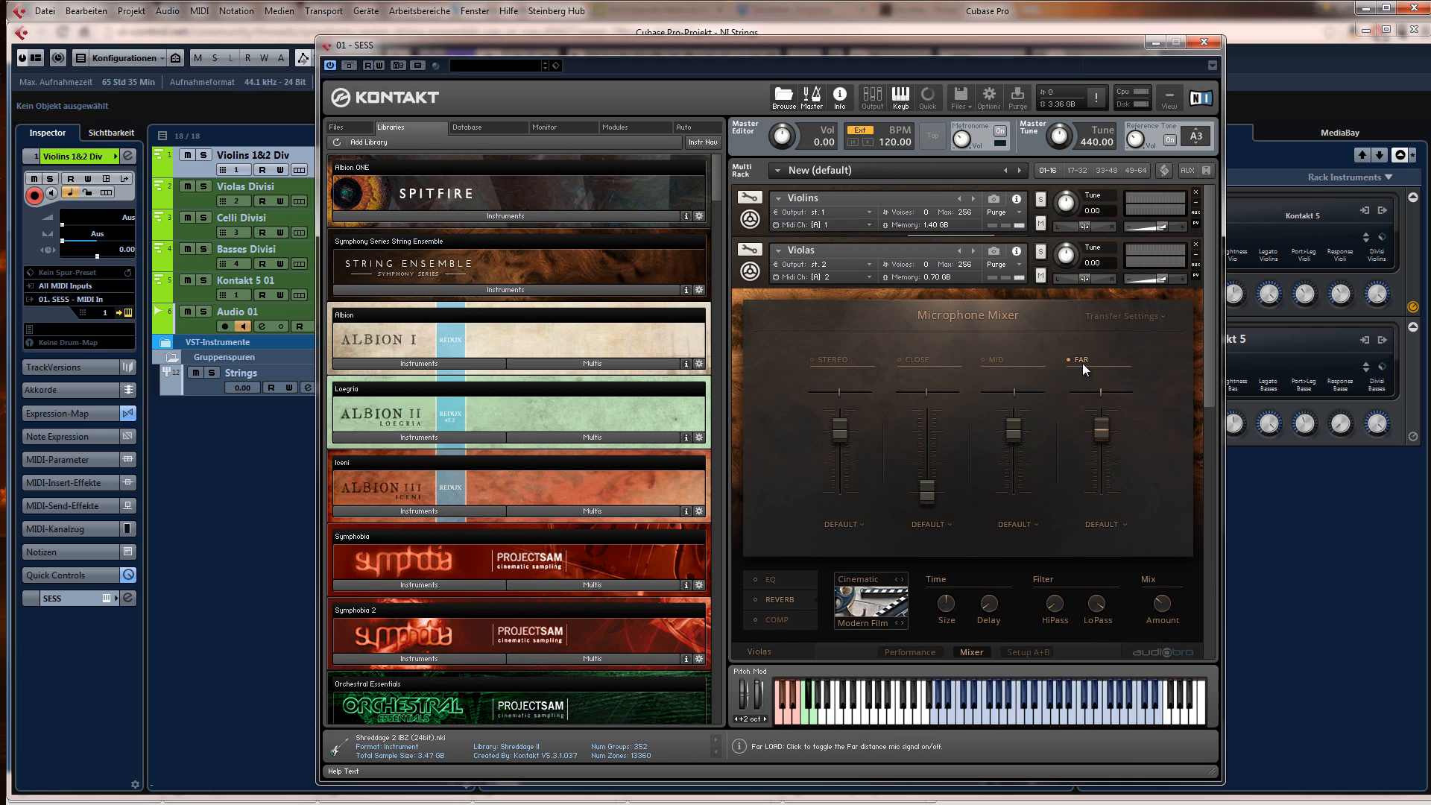
left_click(837, 363)
left_click(749, 273)
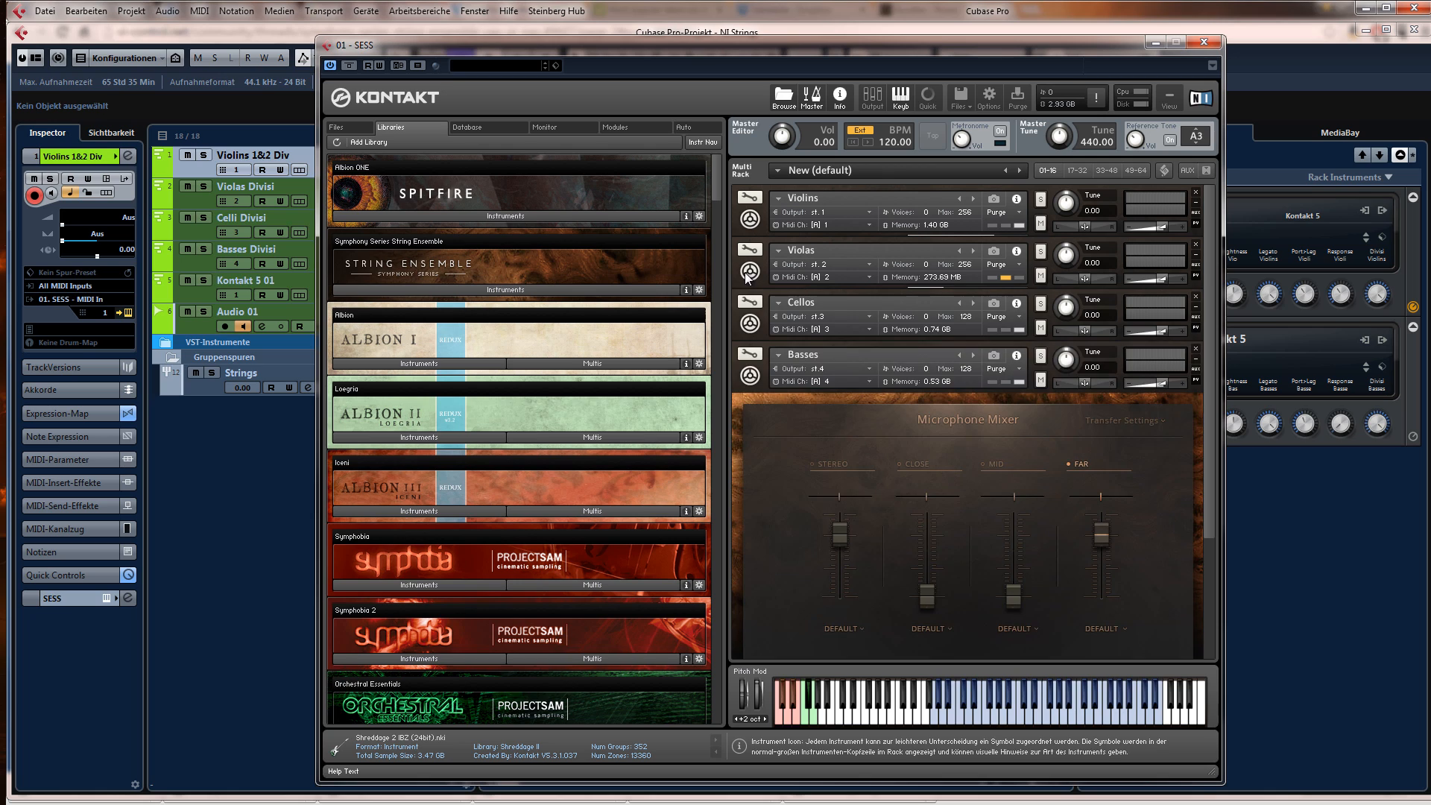
- Expand the Cellos, switch them from the Far to the Stereo microphone, and collapse the instrument
left_click(750, 323)
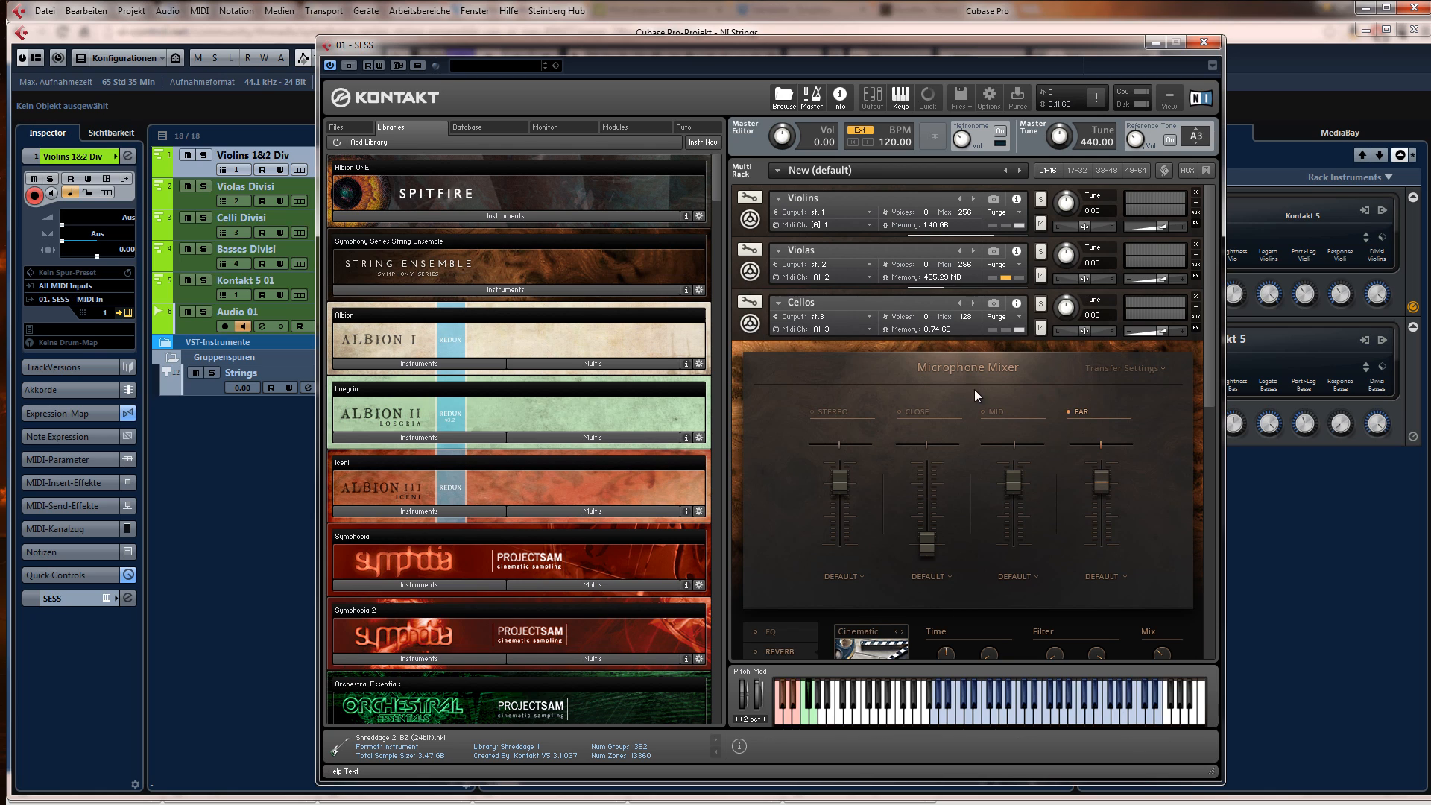
left_click(833, 411)
left_click(1075, 410)
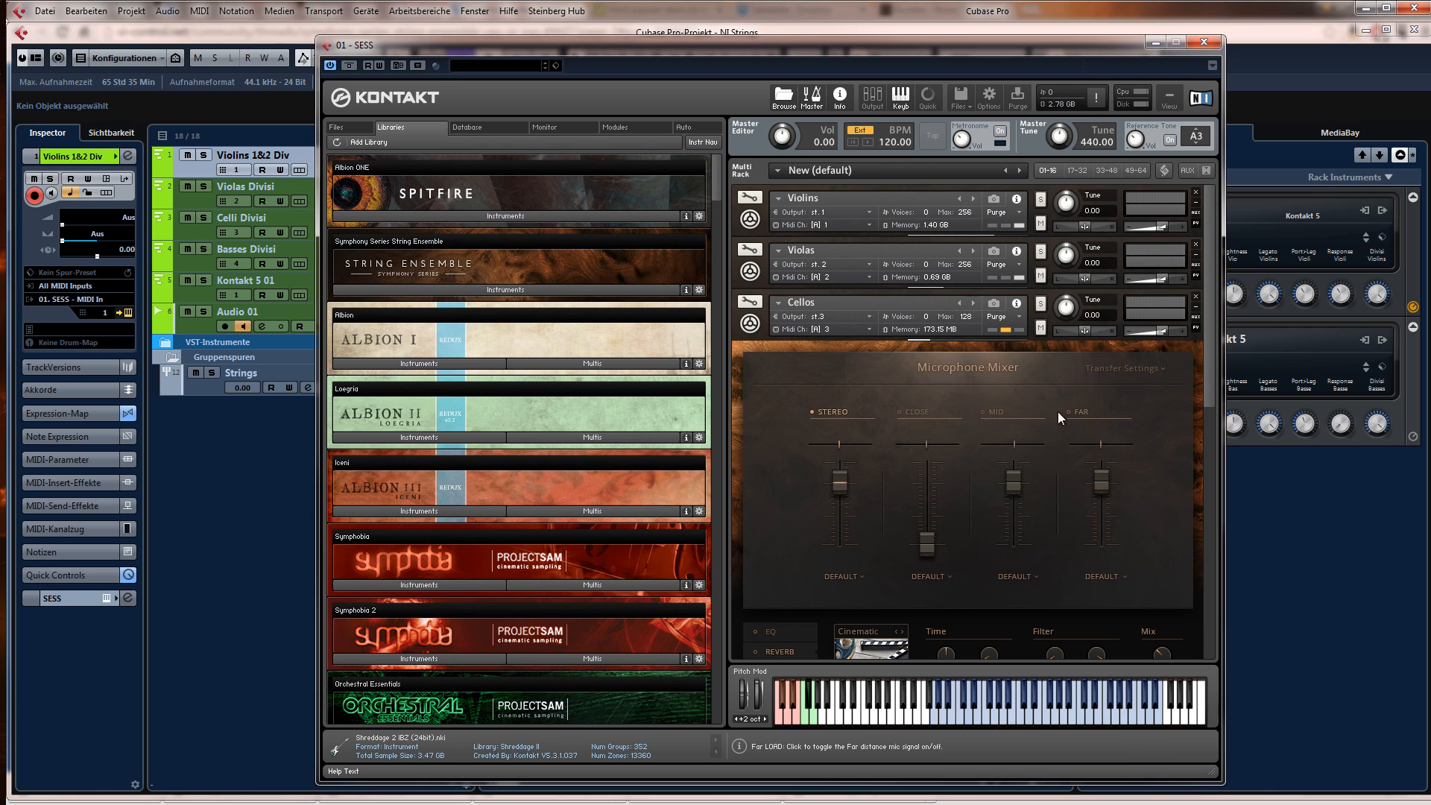
left_click(753, 328)
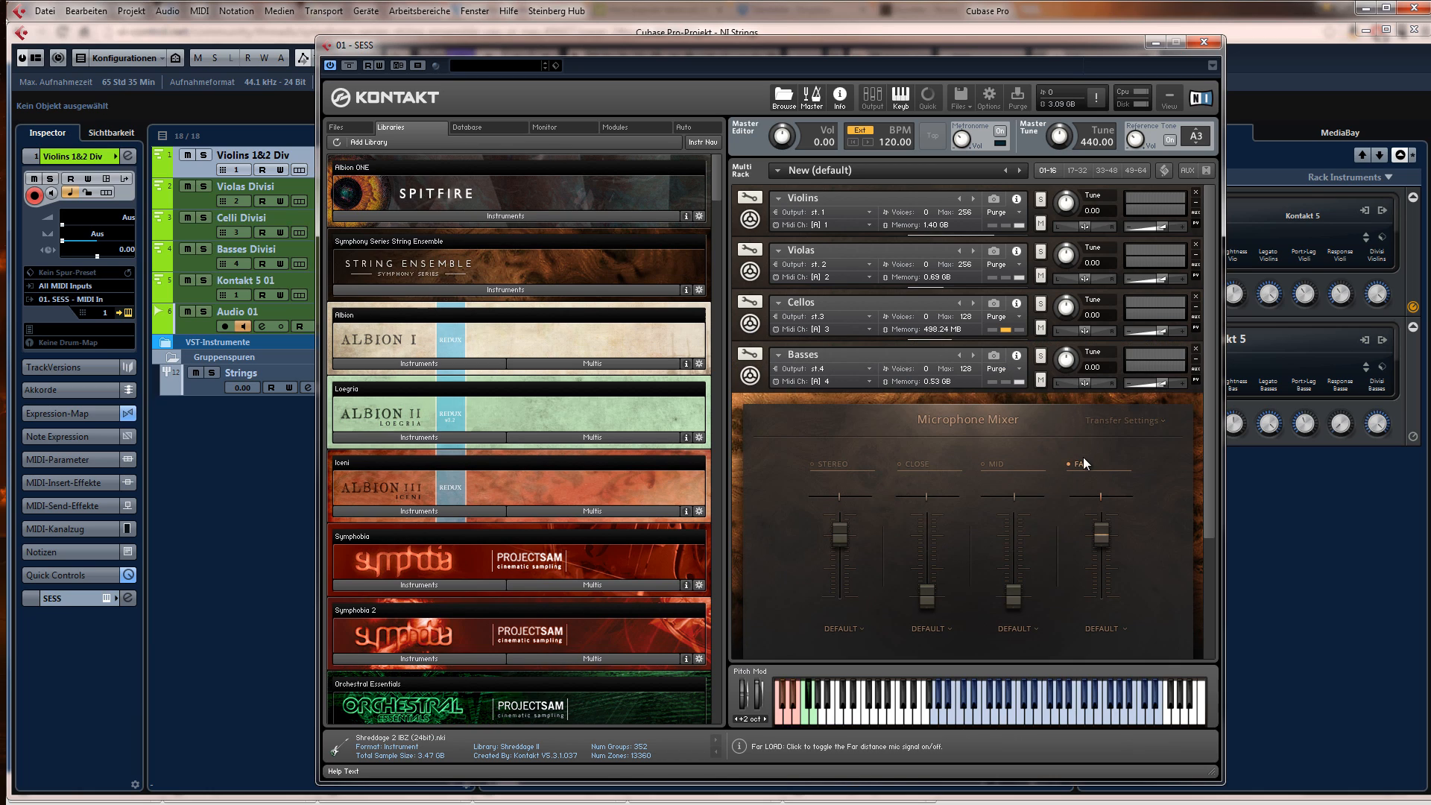
- Switch the Basses from the Far to the Stereo microphone and close the Kontakt window
left_click(833, 464)
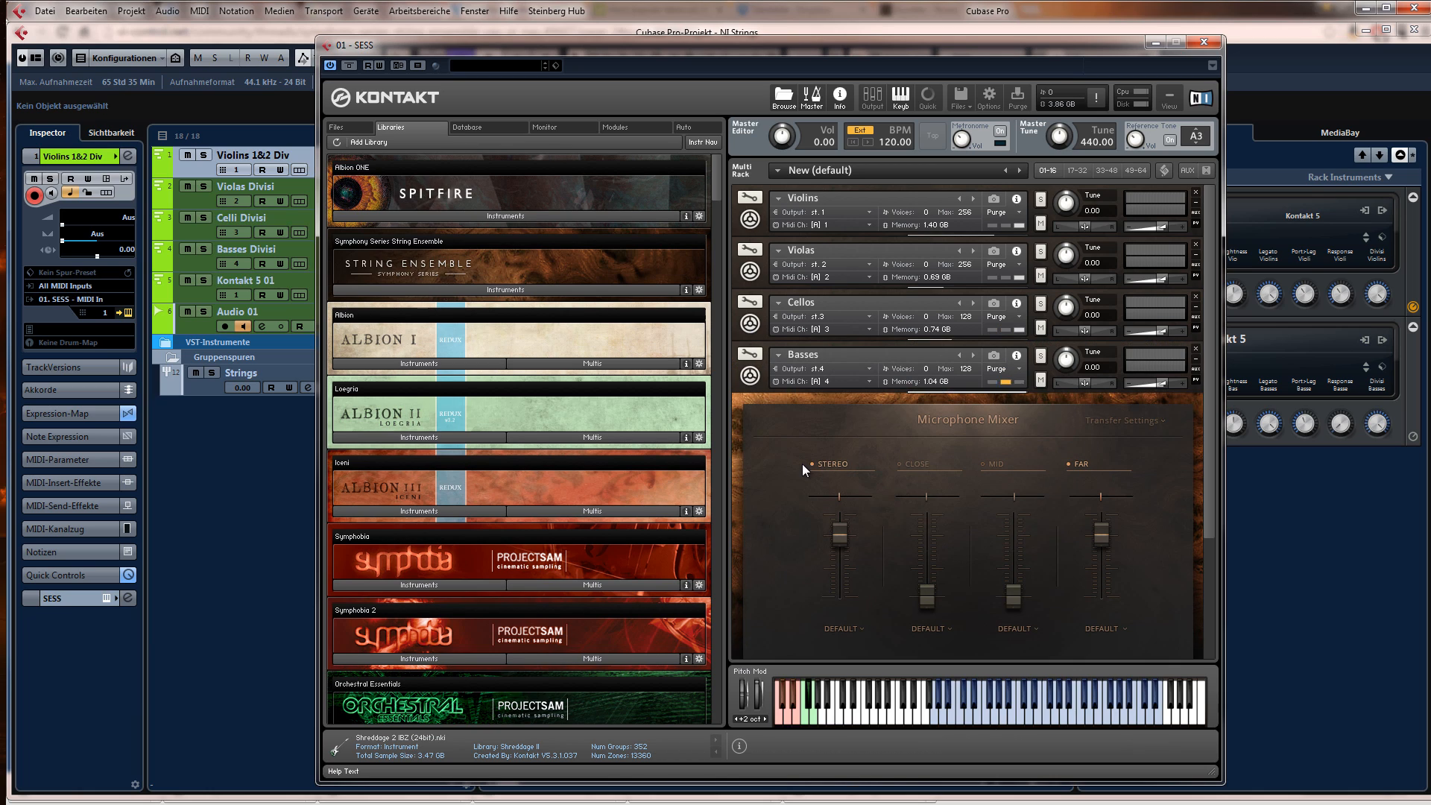
left_click(1081, 465)
left_click(751, 377)
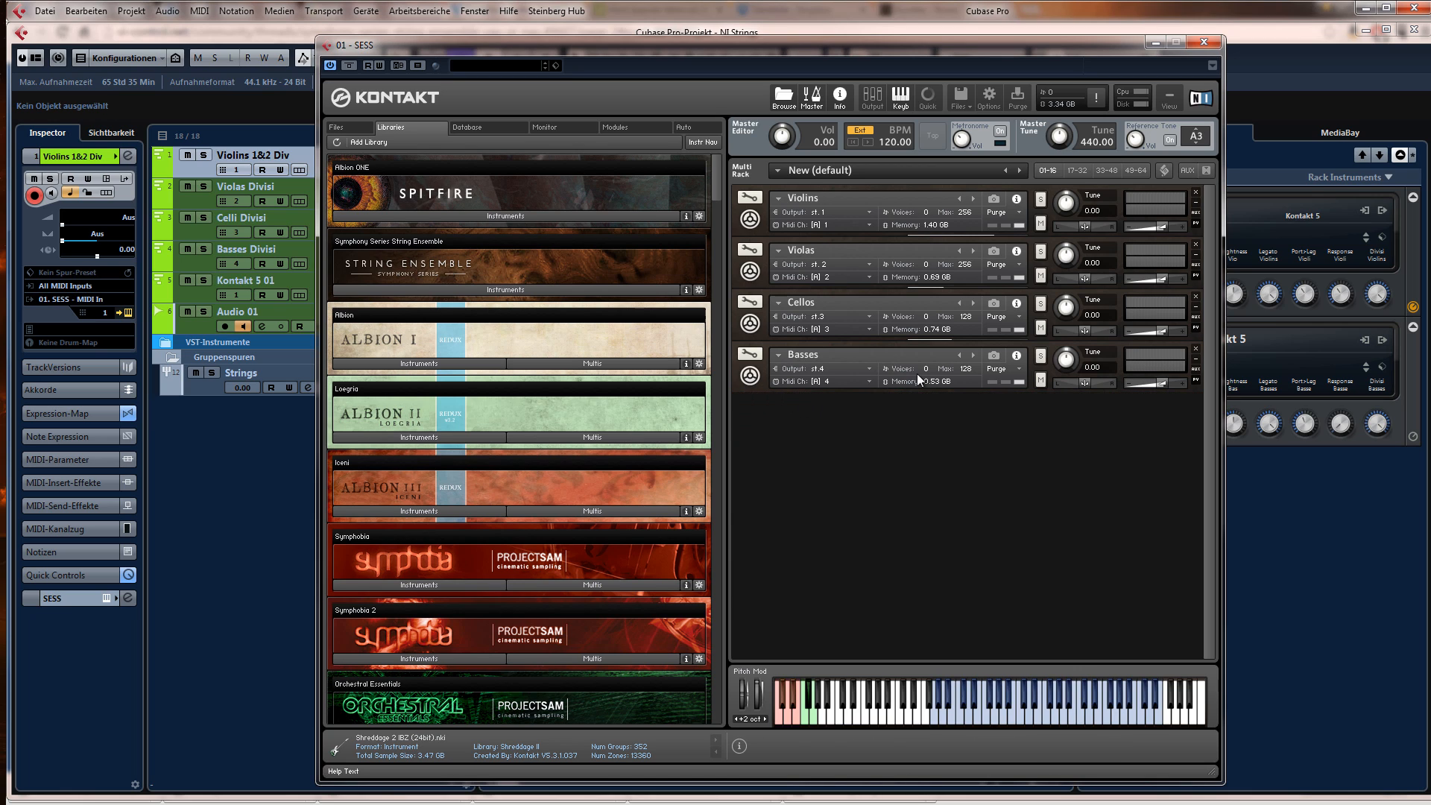
left_click(751, 377)
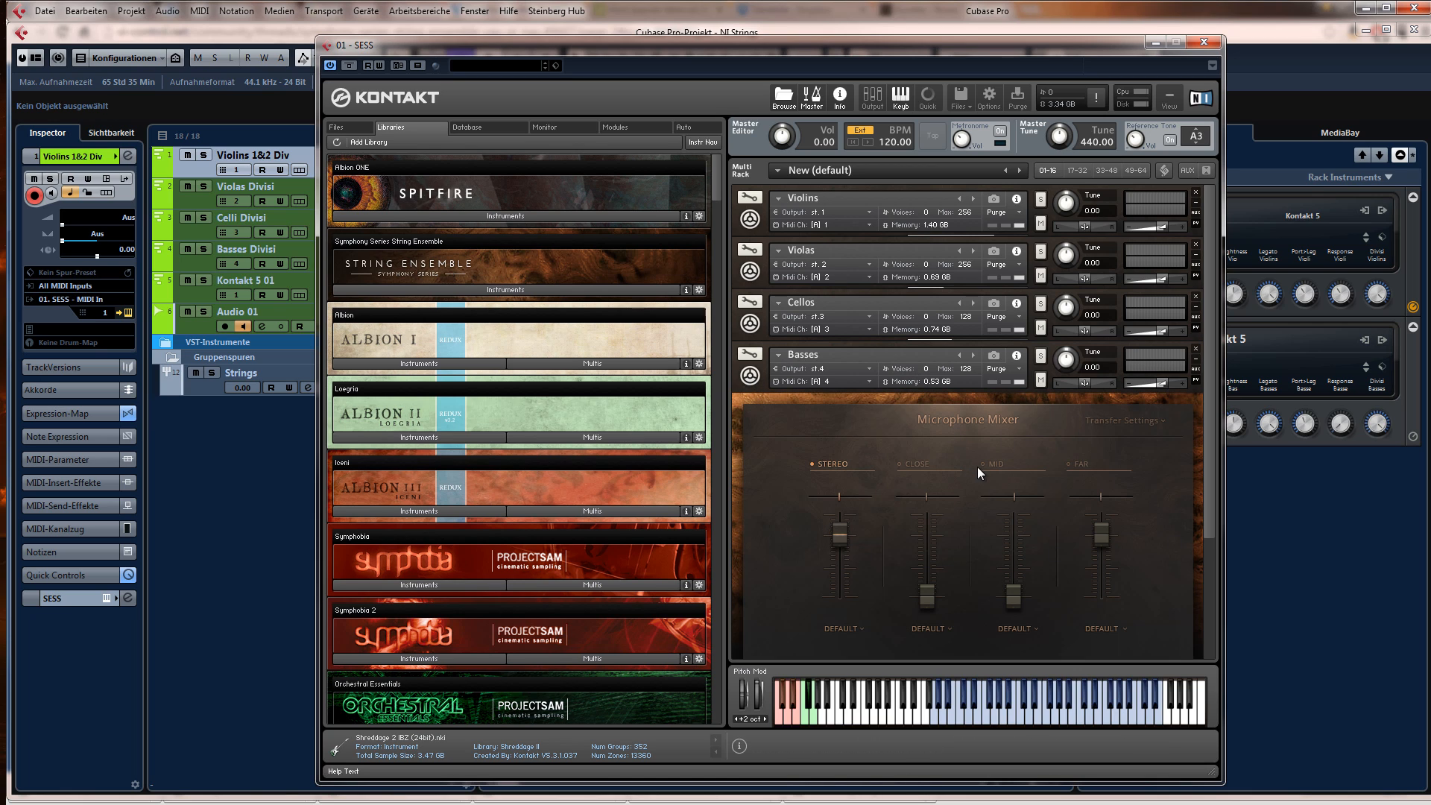
scroll(977, 466, "down", 2)
scroll(981, 466, "down", 3)
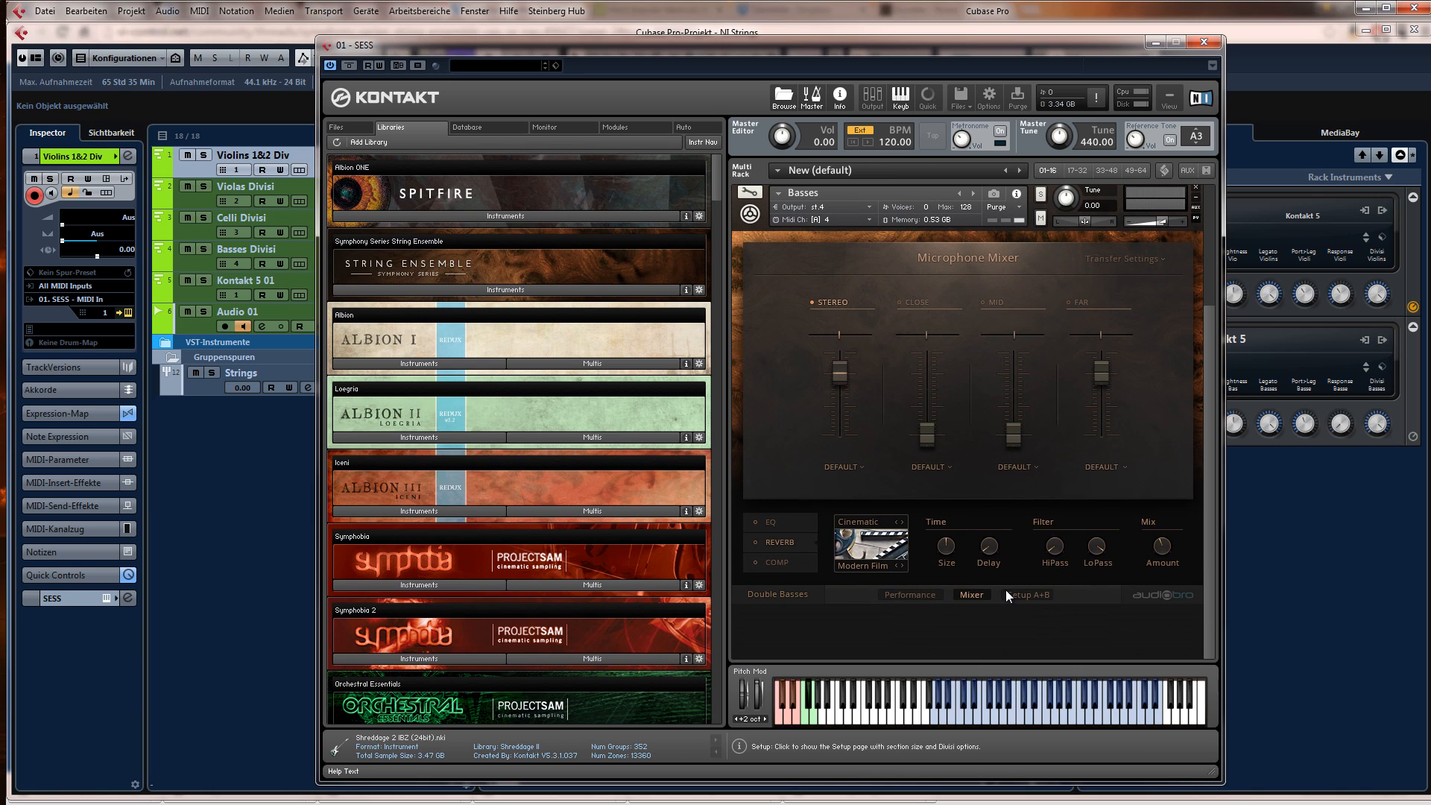
left_click(1209, 45)
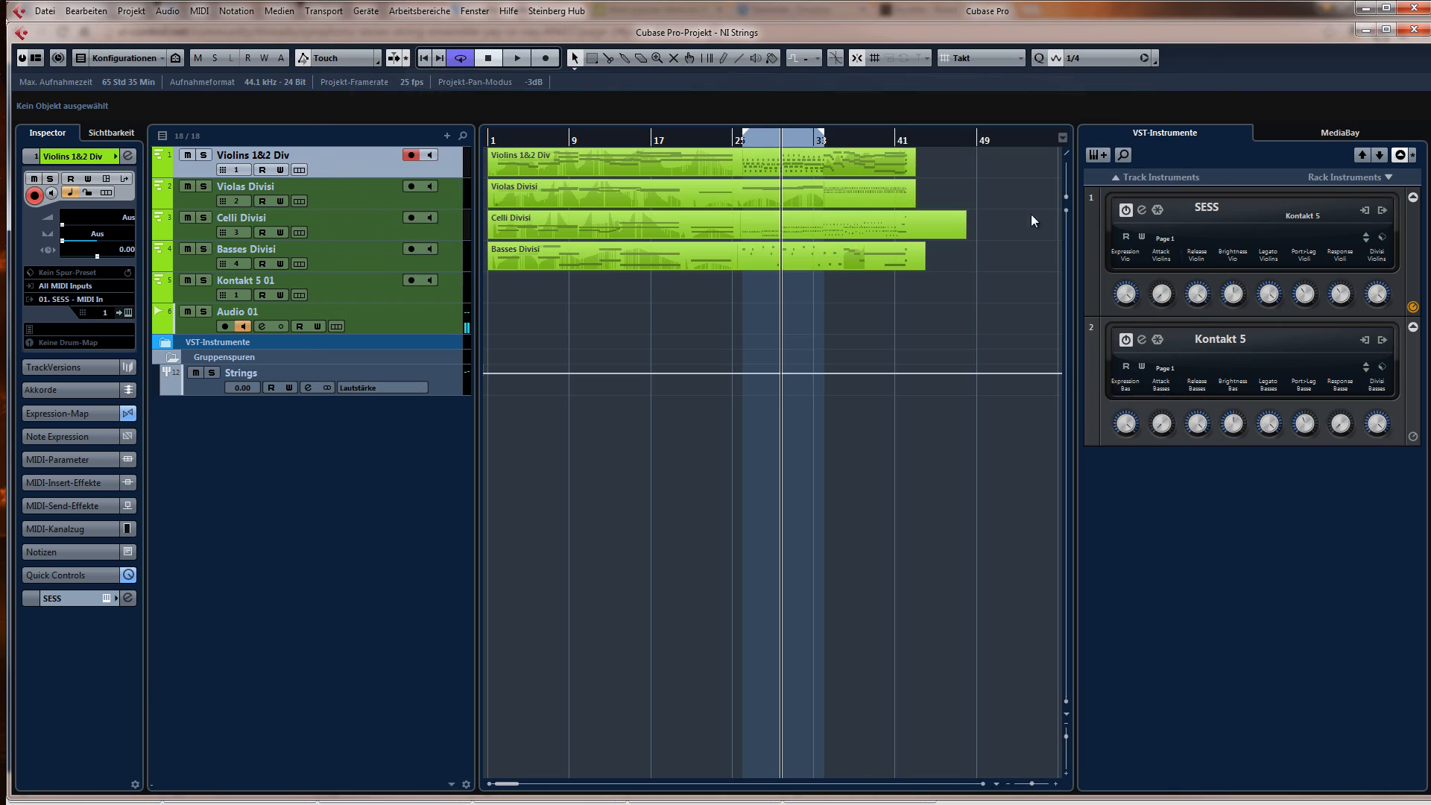
- Move the playback position and the loop start to bar 1, and view the Violins 1&2 Div part in the Key Editor
left_click(491, 141)
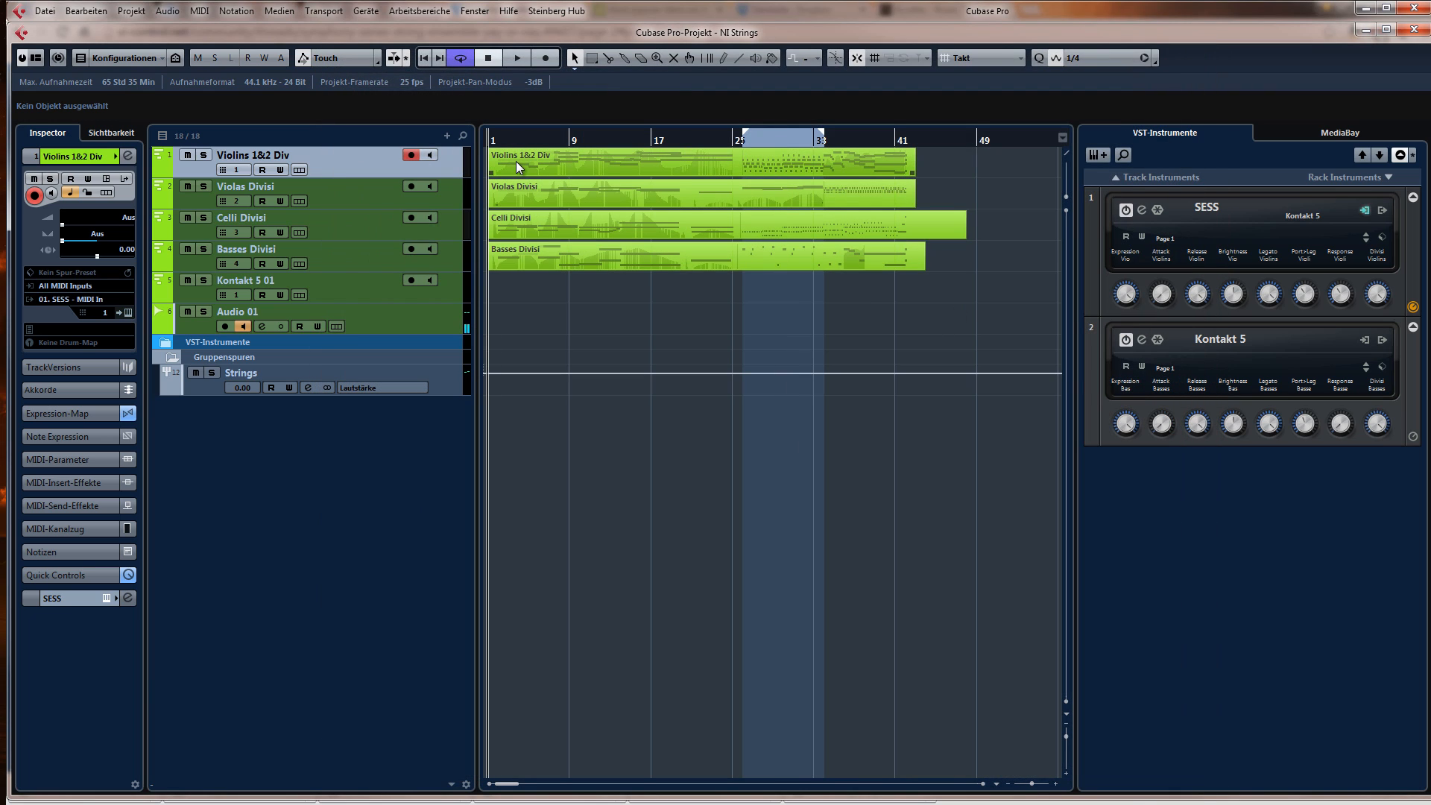
key("ctrl+KP_1")
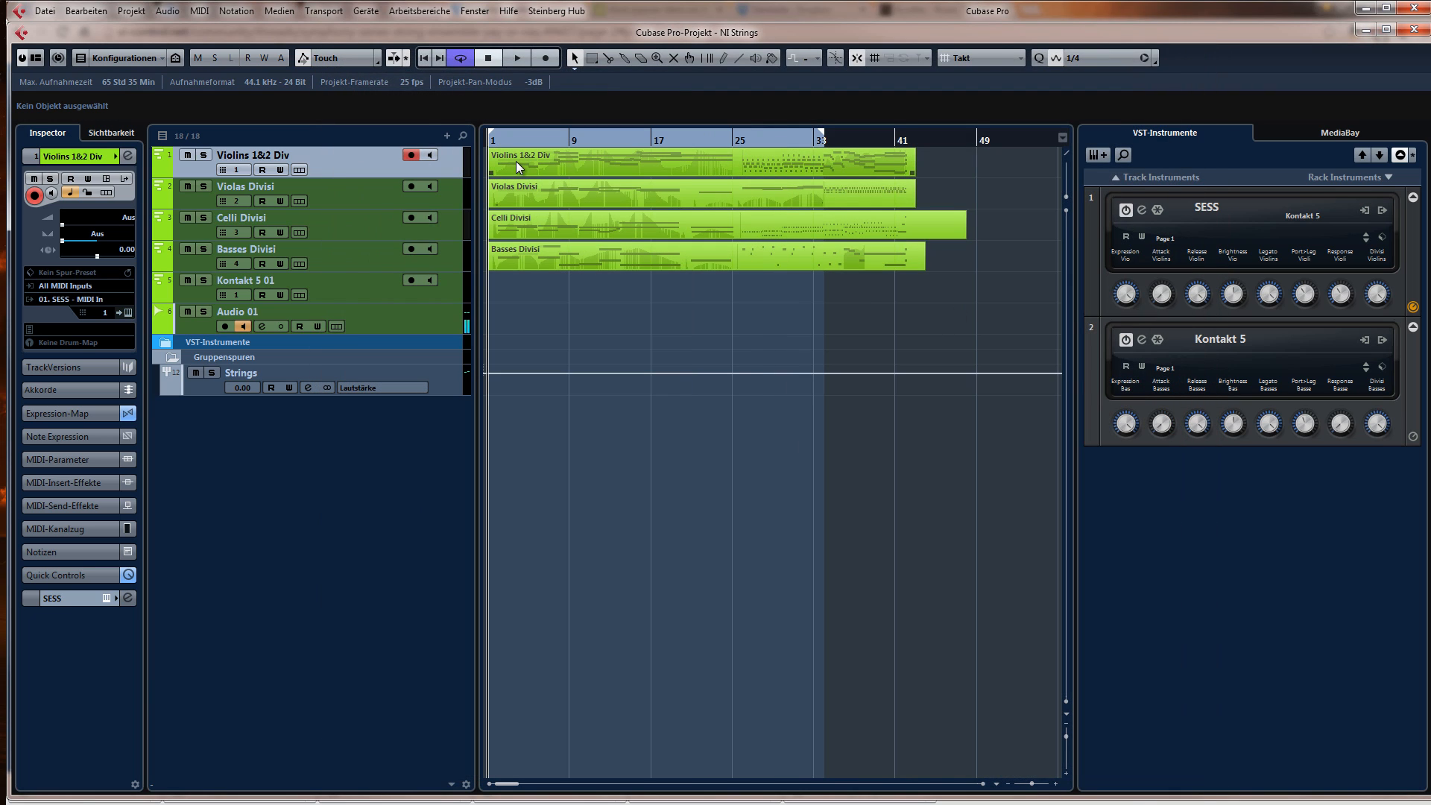
double_click(516, 161)
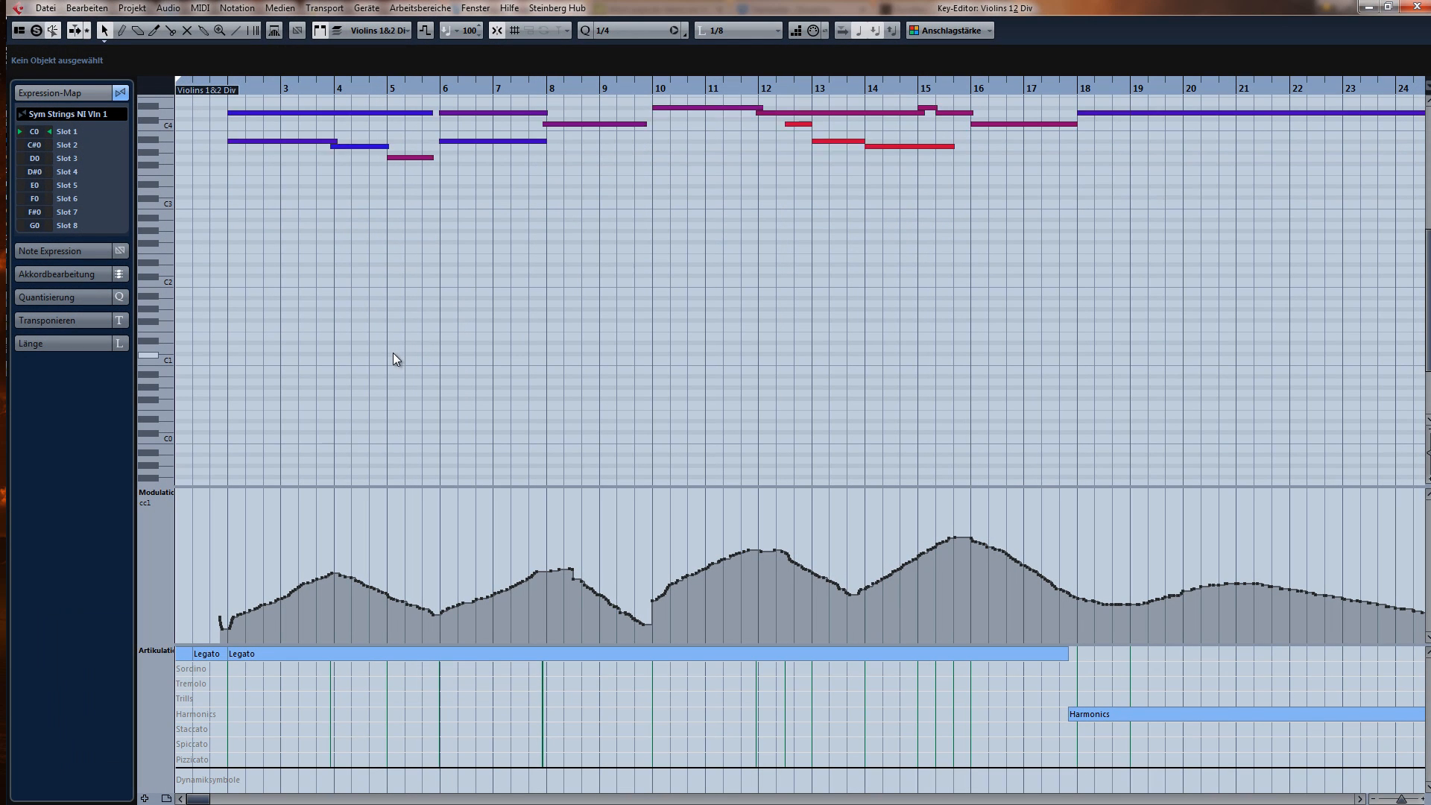
key("Return")
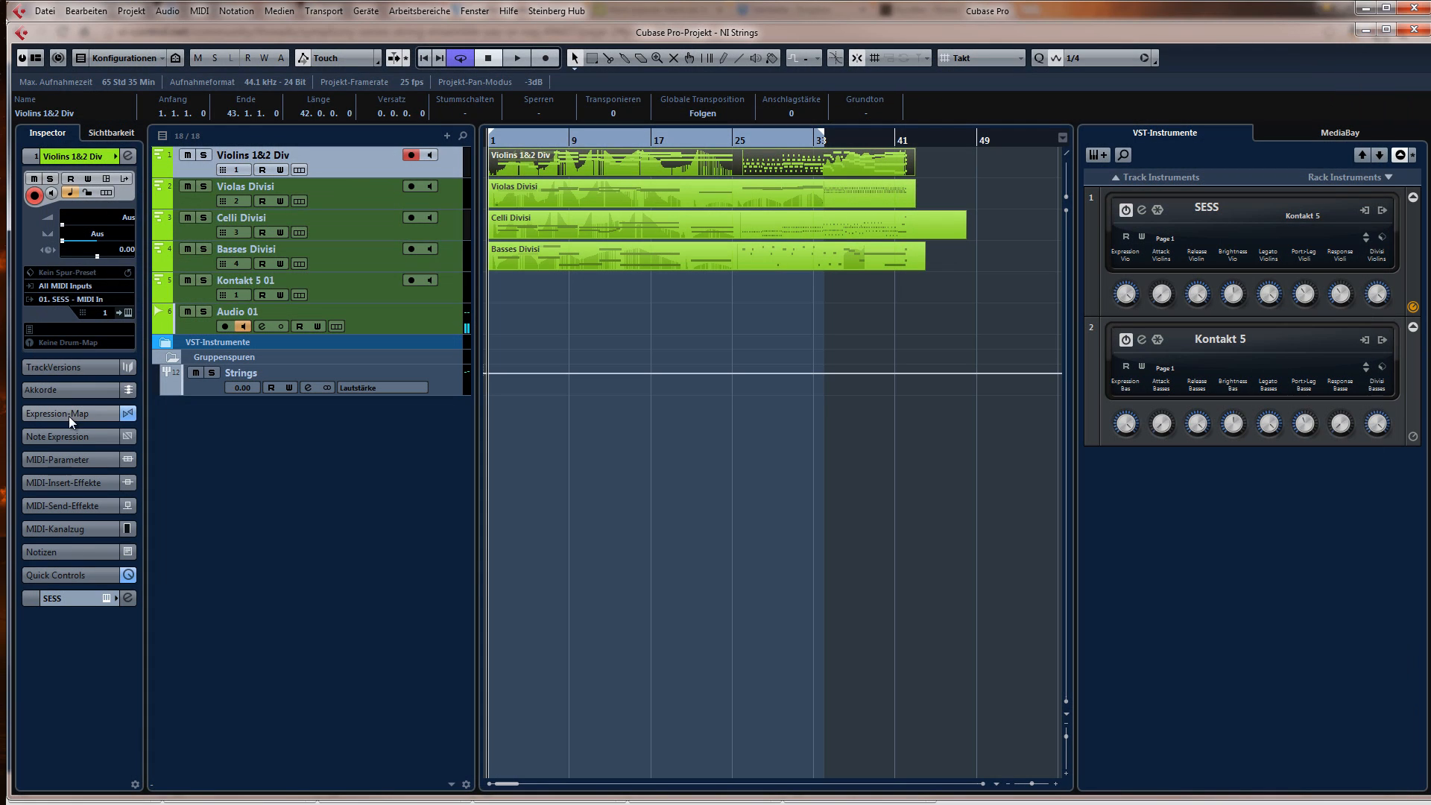
- Show the Violins track's expression map and examine the part's notes, modulation curve and articulations in the Key Editor
left_click(67, 413)
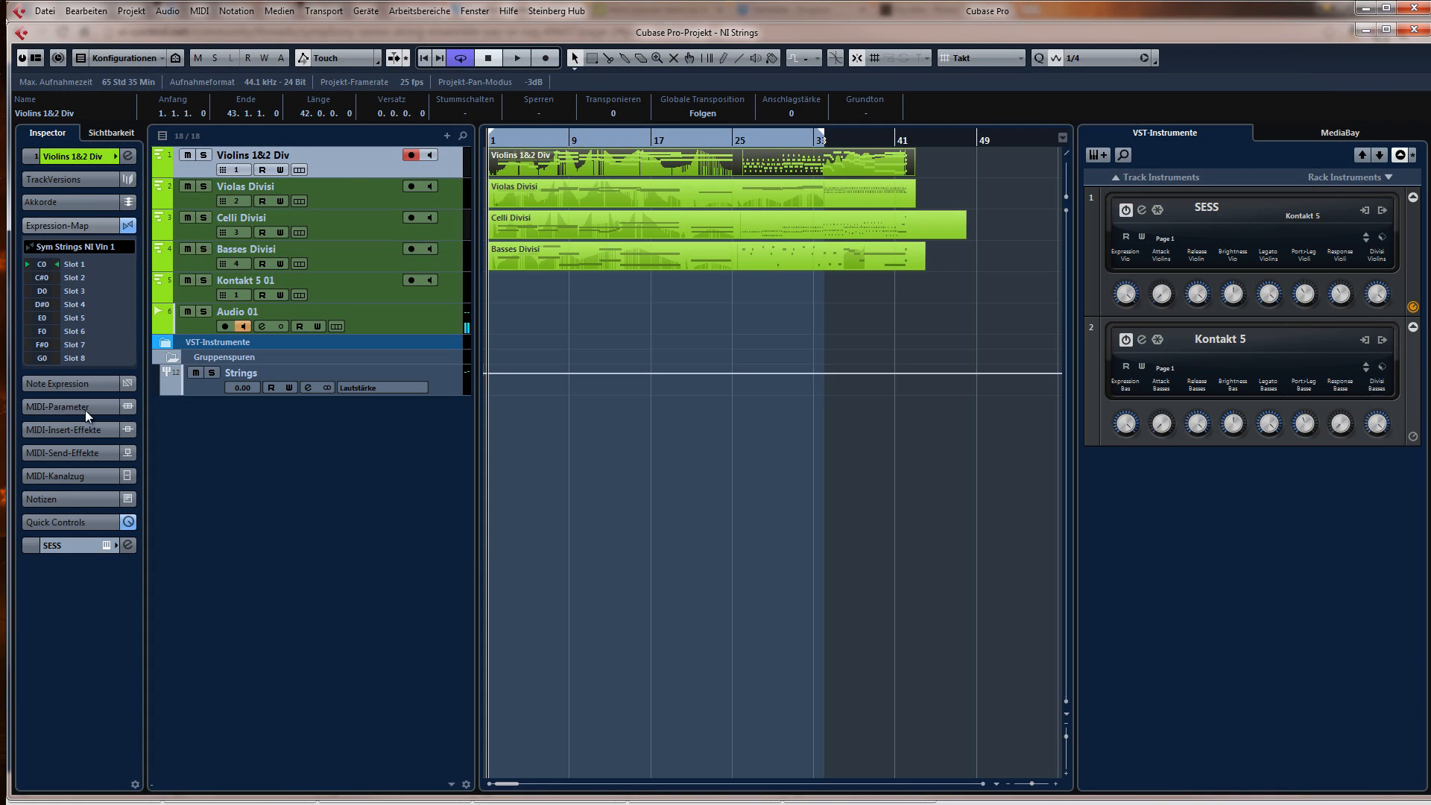
double_click(578, 168)
key("g")
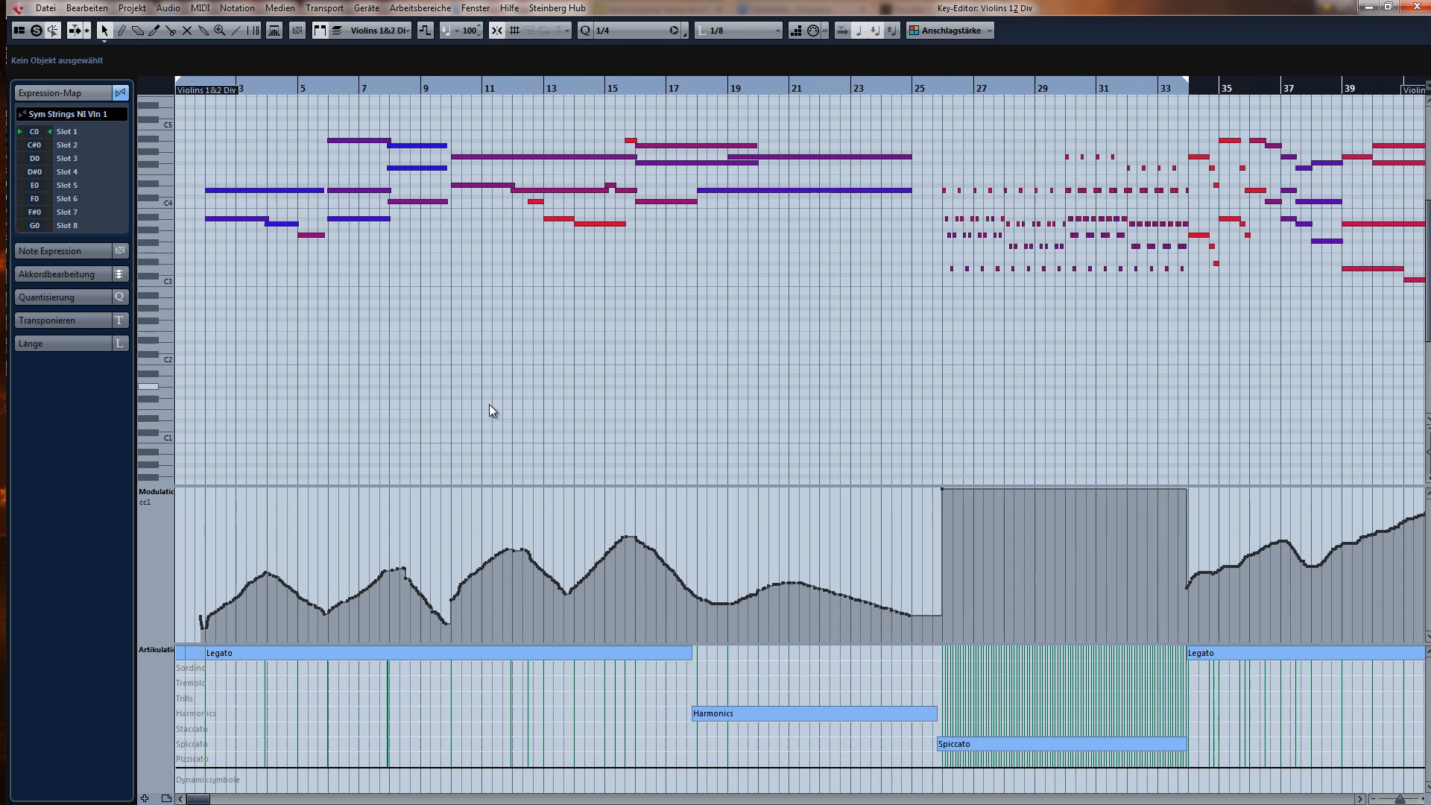
key("h")
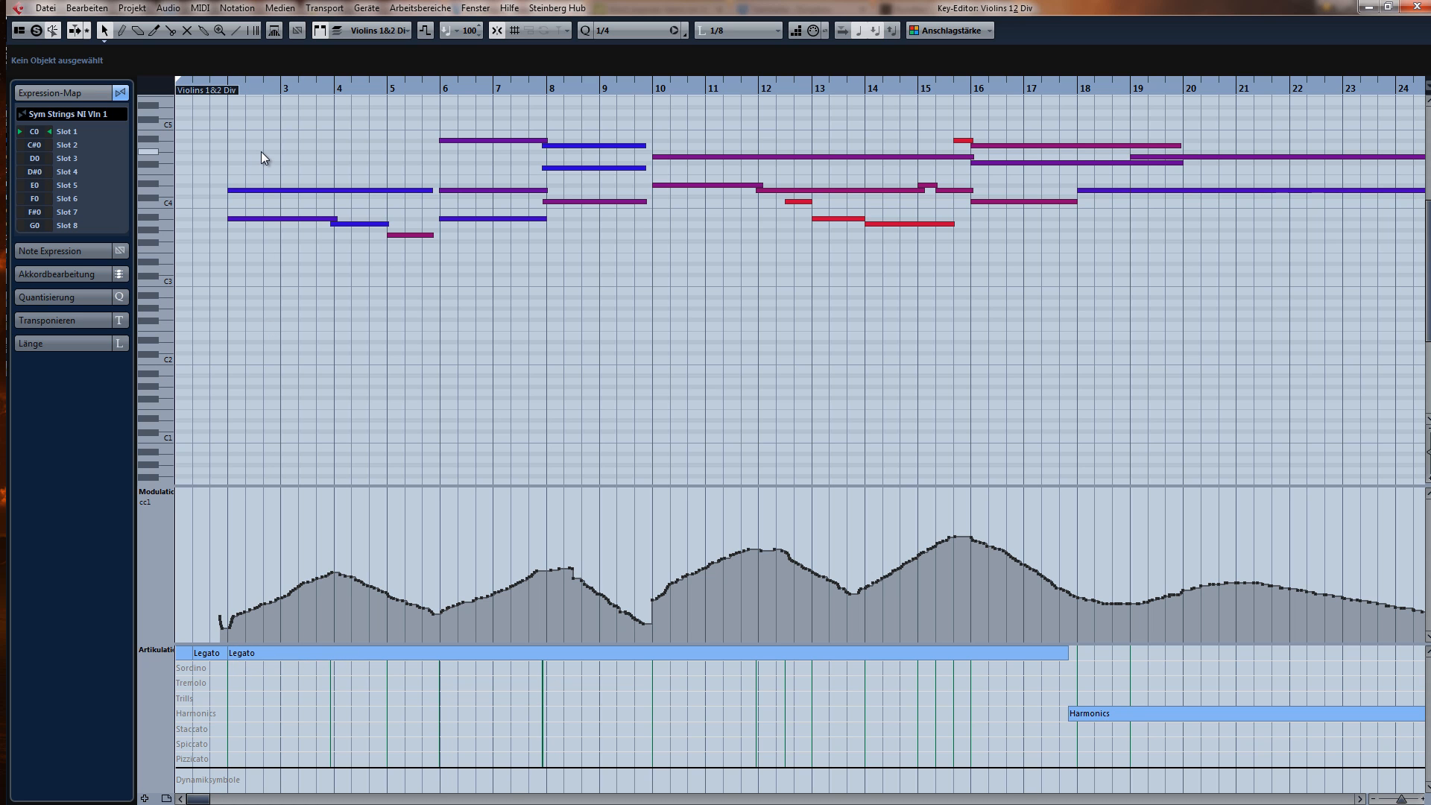
key("Return")
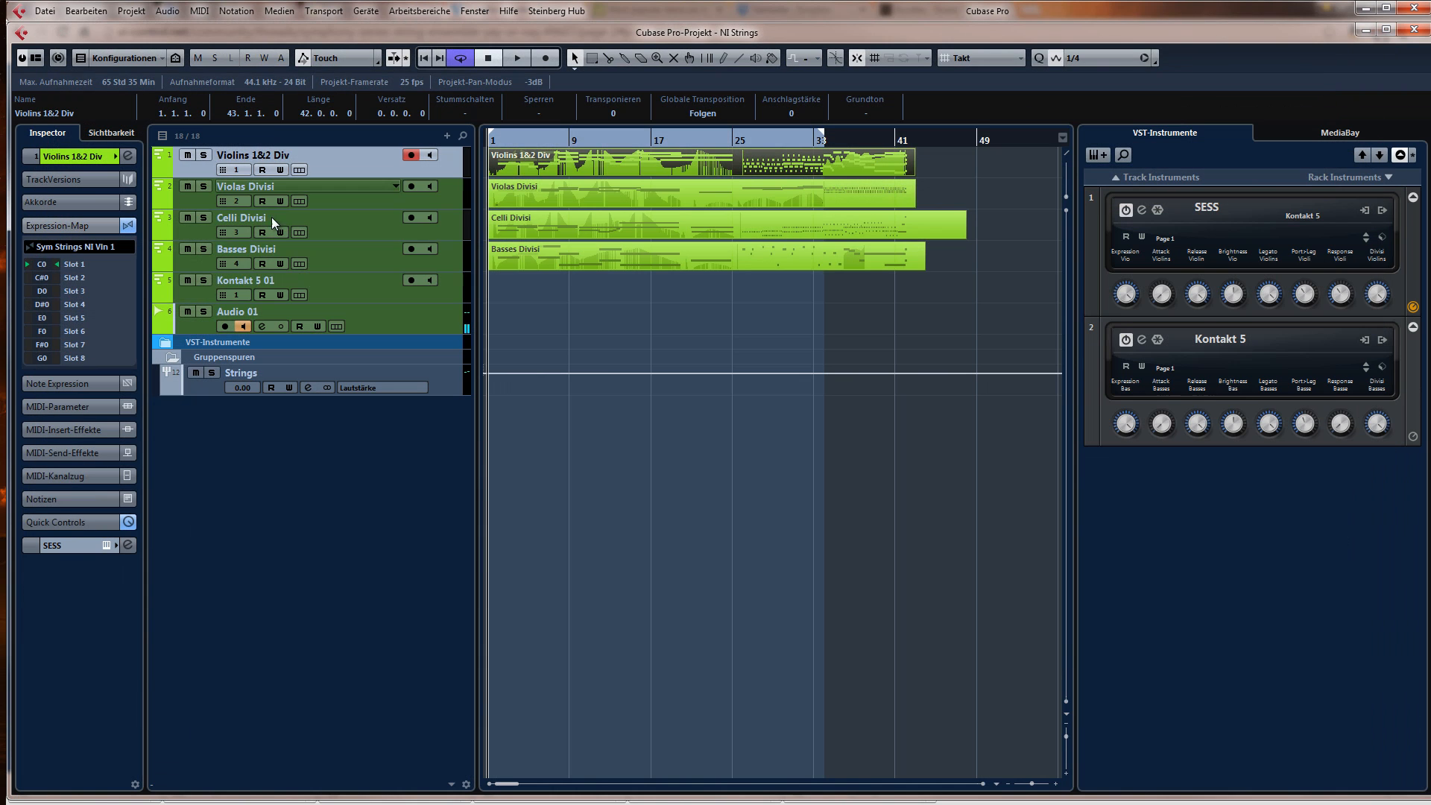
- Reopen the Violins 1&2 Div part in the Key Editor and start playback from shortly before bar 2
double_click(568, 164)
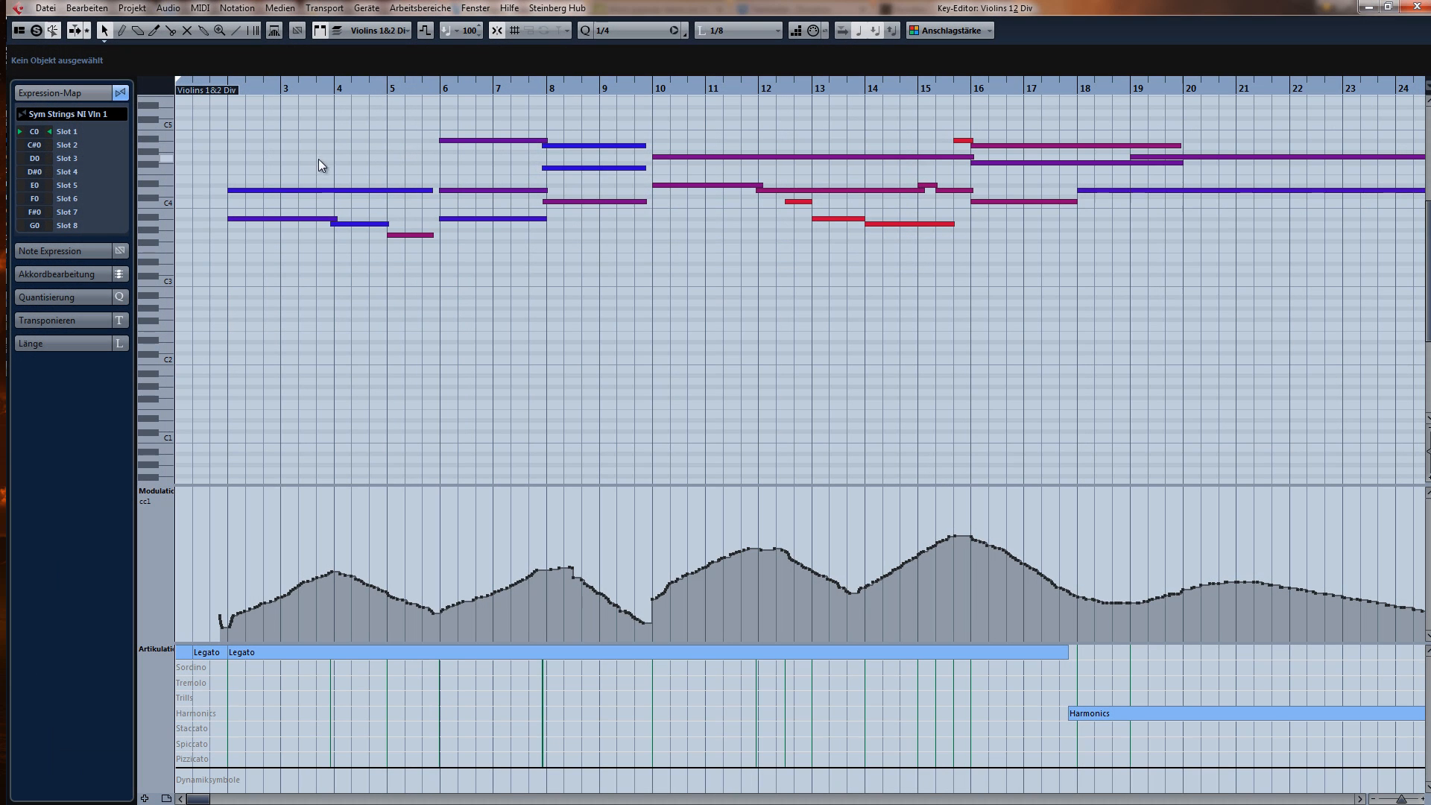
left_click_drag(234, 83, 206, 88)
key("space")
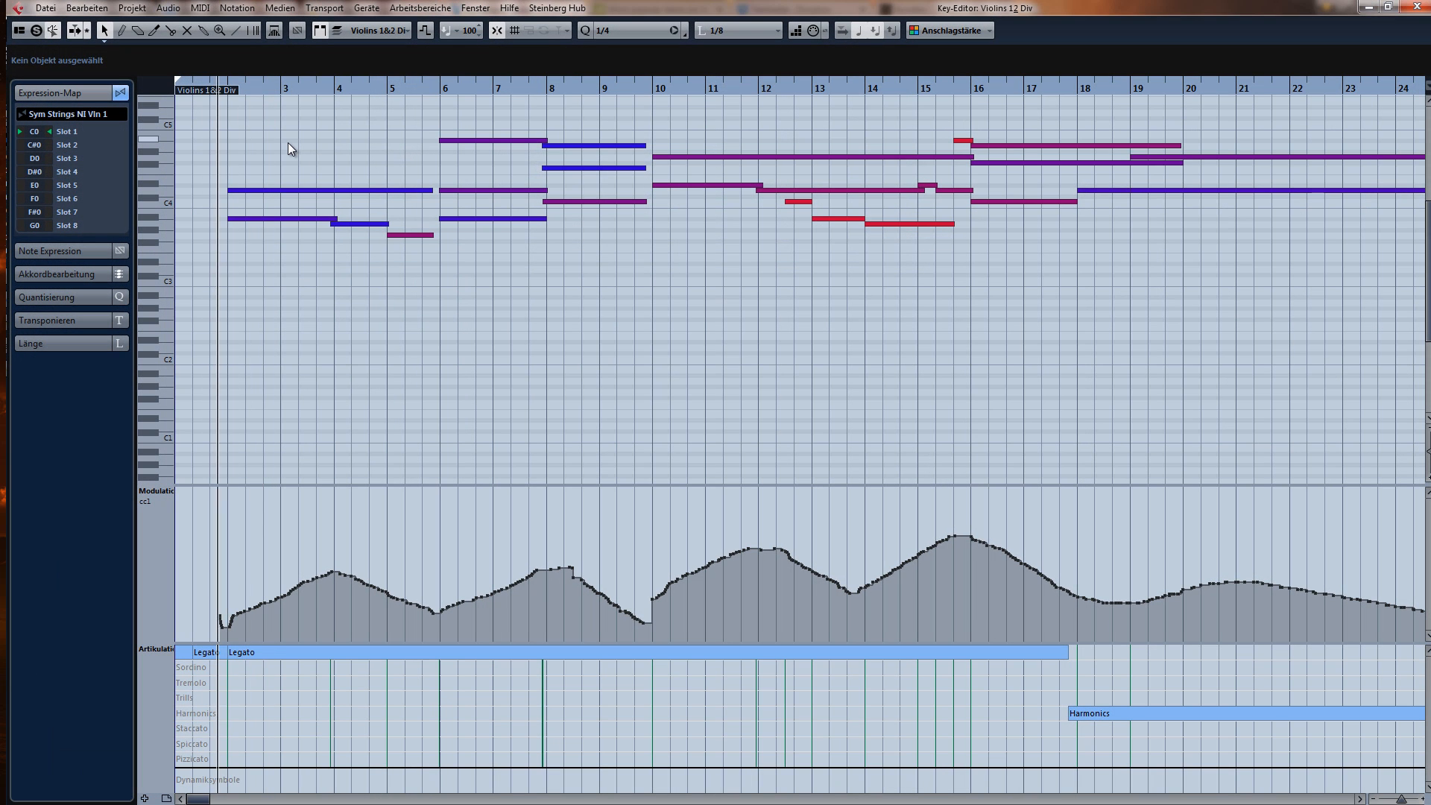
- Restart playback from shortly before bar 2 and follow the Violins part's legato notes against the modulation curve
key("g")
key("g")
key("h")
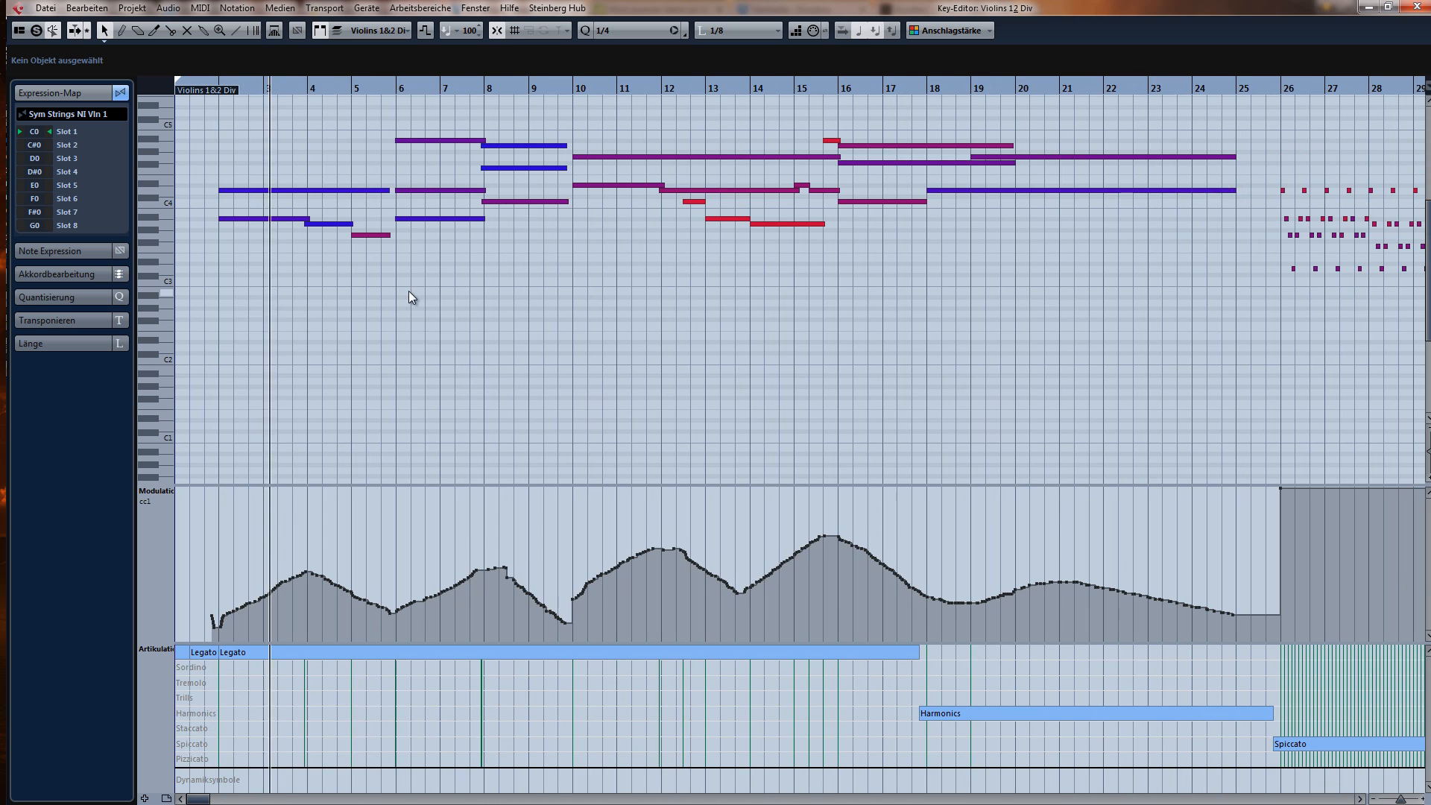
key("s")
left_click_drag(262, 98, 220, 88)
key("h")
key("h")
key("h")
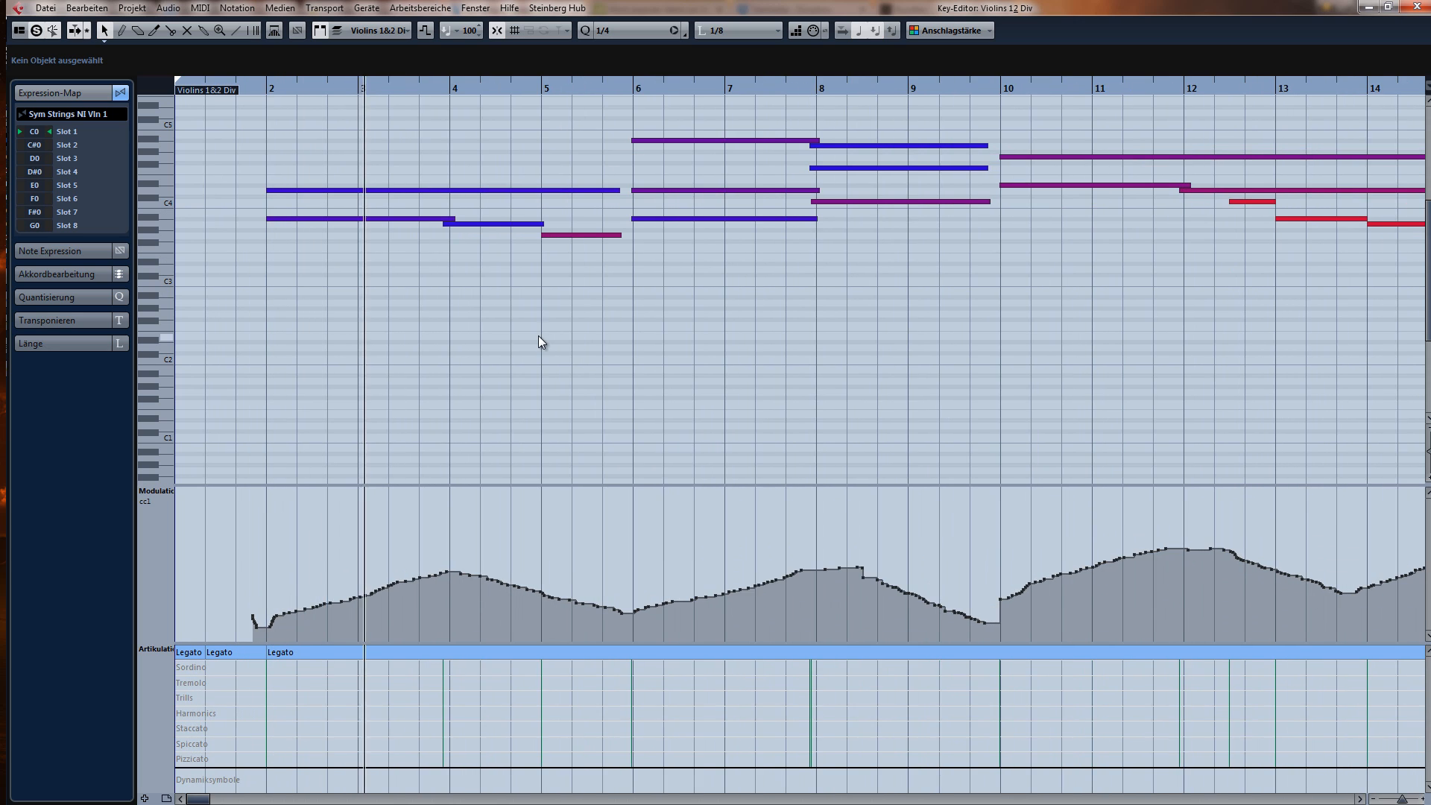
key("h")
key("g")
key("g")
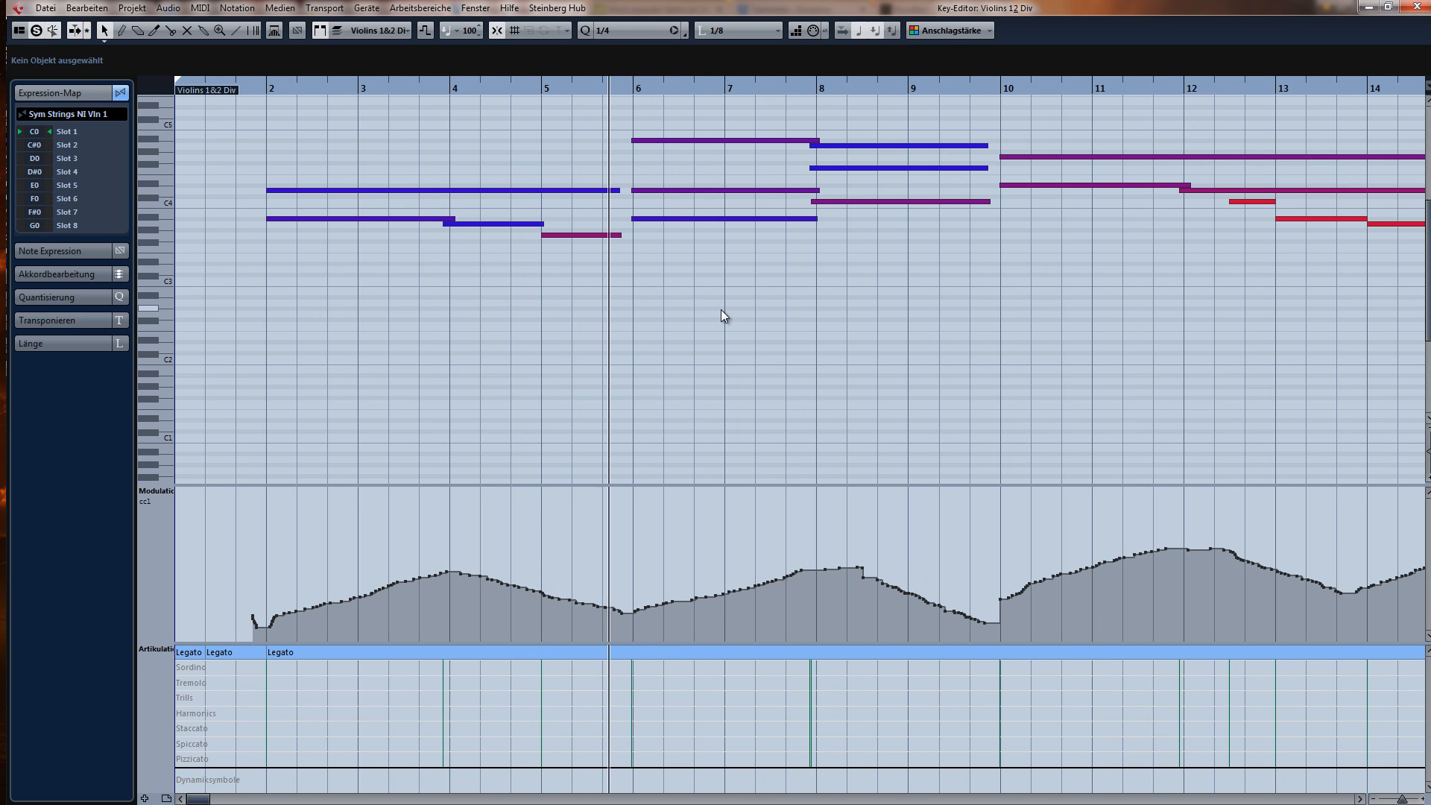
key("g")
key("g")
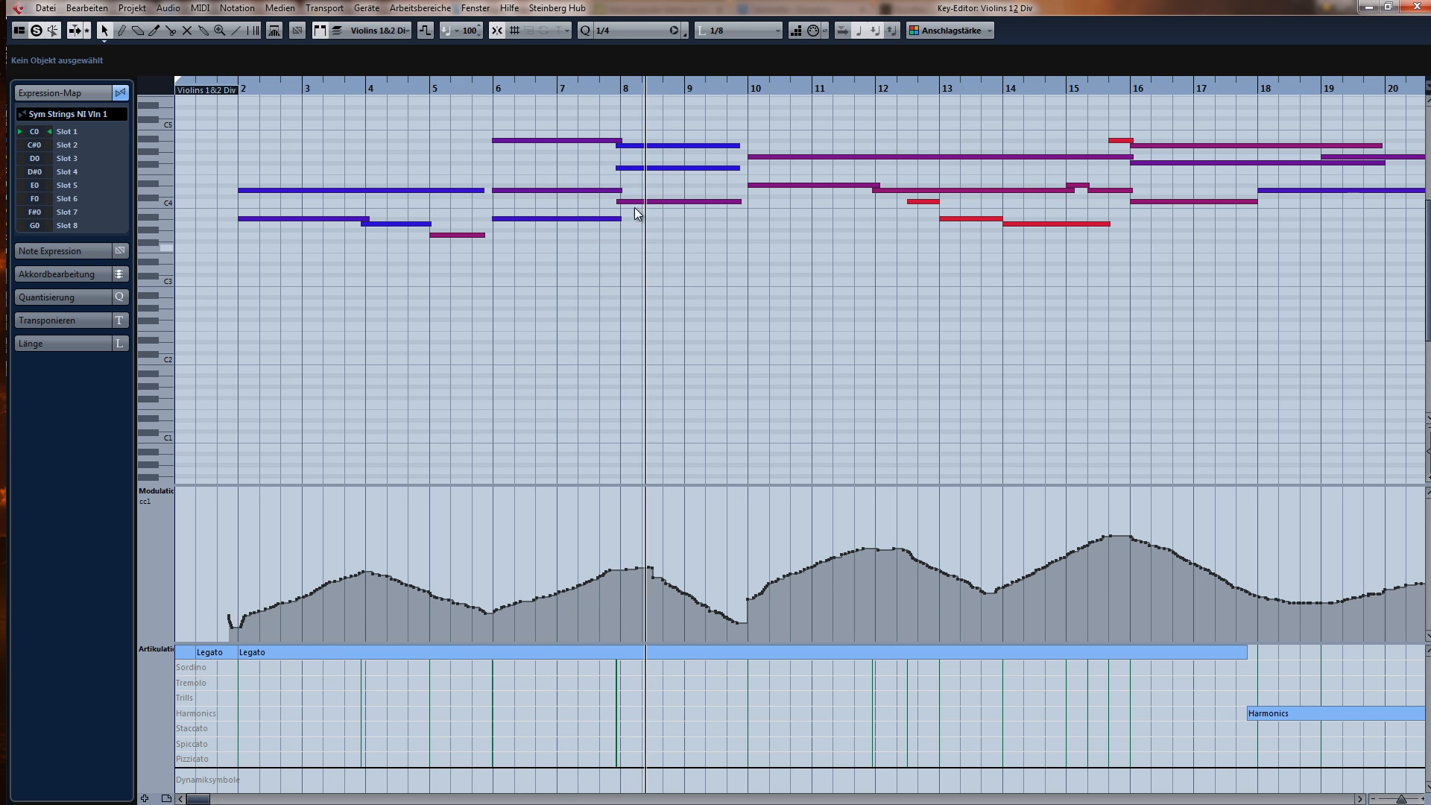
key("g")
key("g")
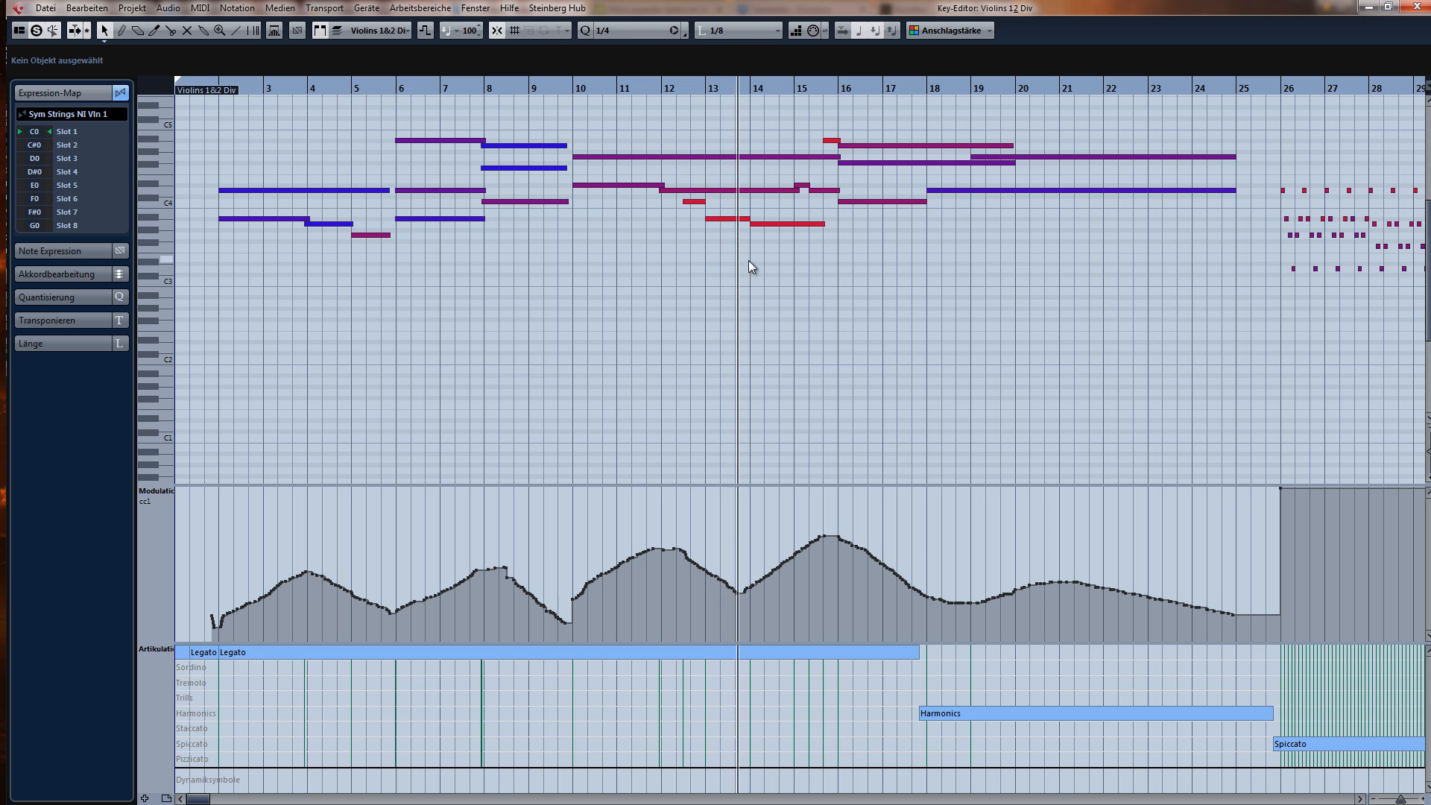
- Follow the playback through the modulation swell near bar 16 and into the Harmonics passage from bar 18
key("h")
key("h")
key("h")
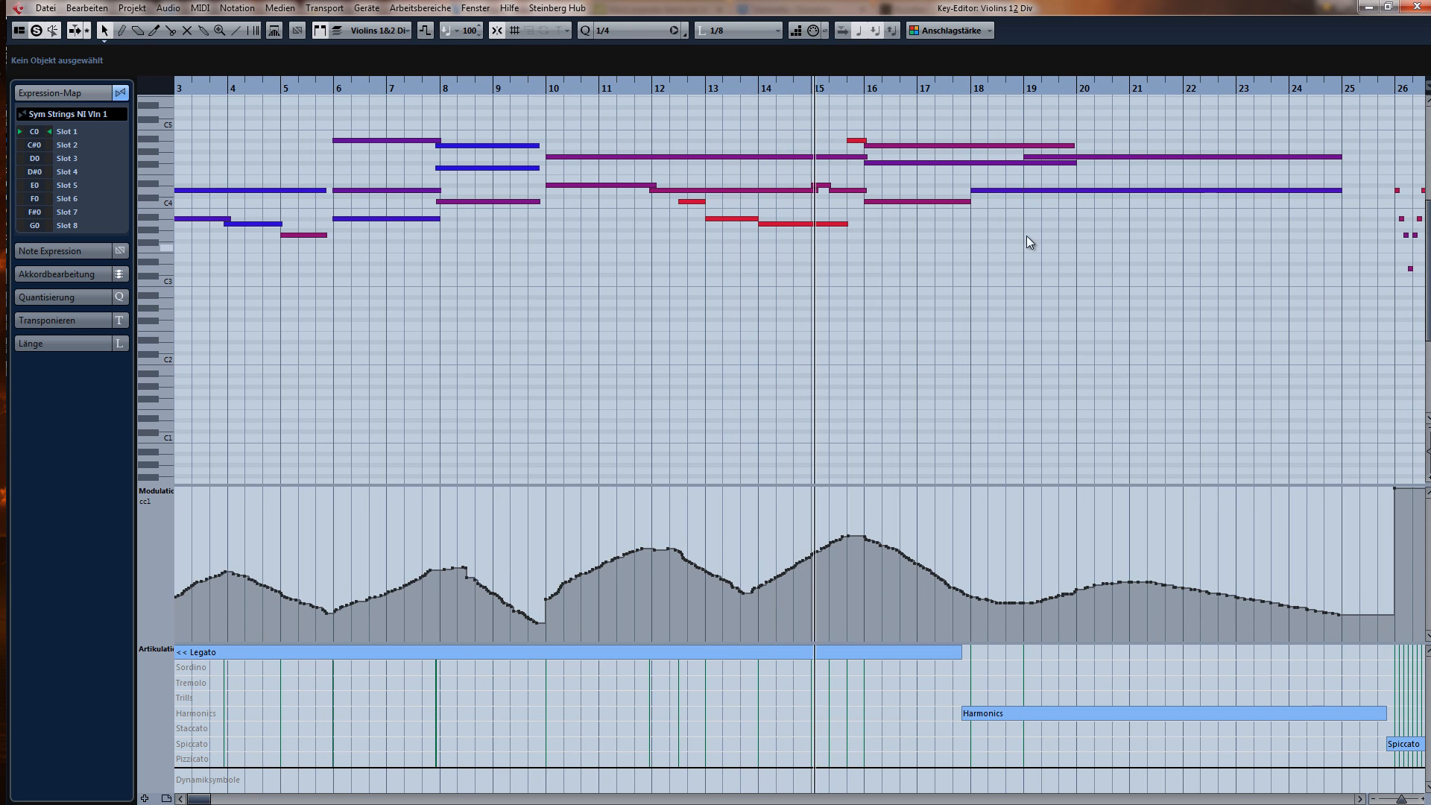
key("h")
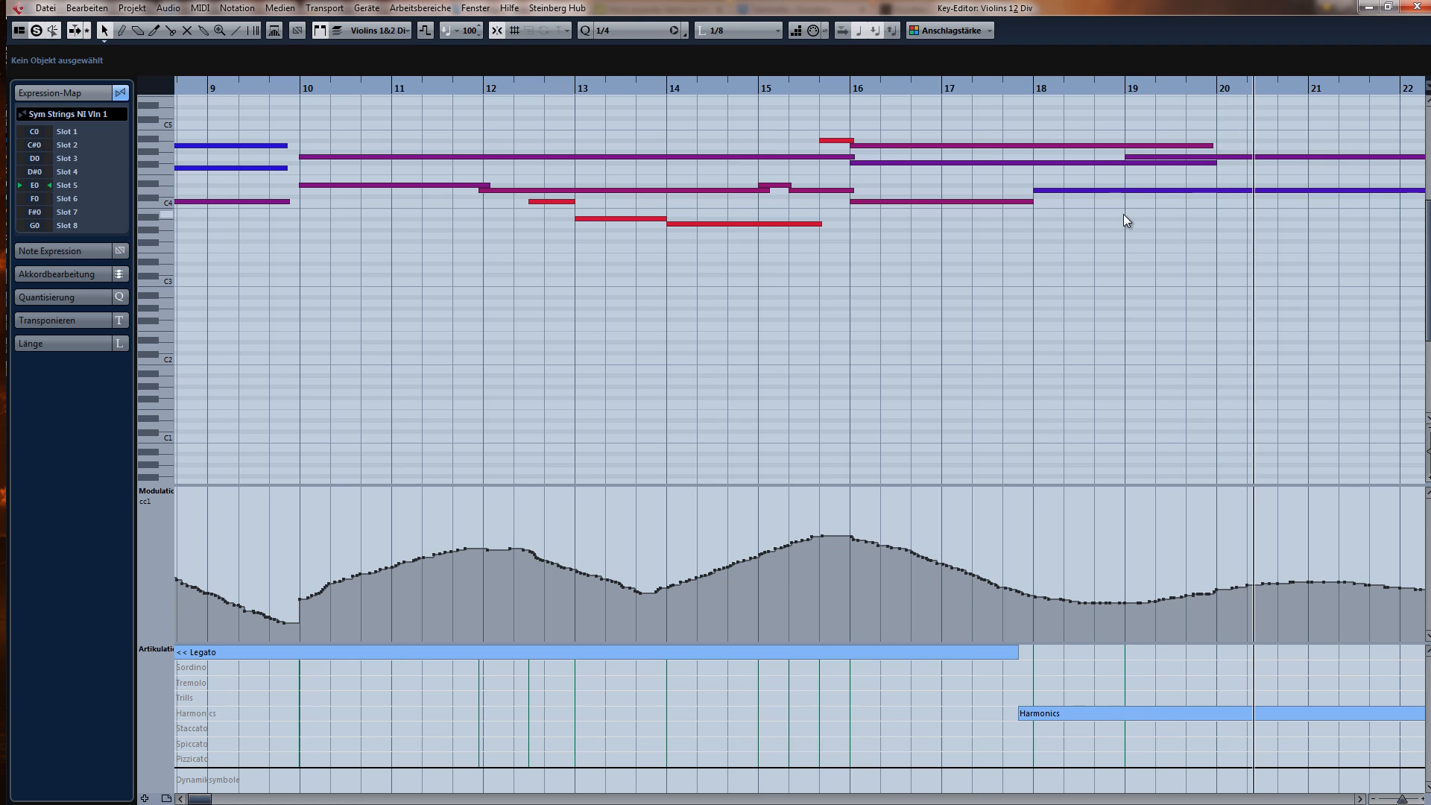
key("g")
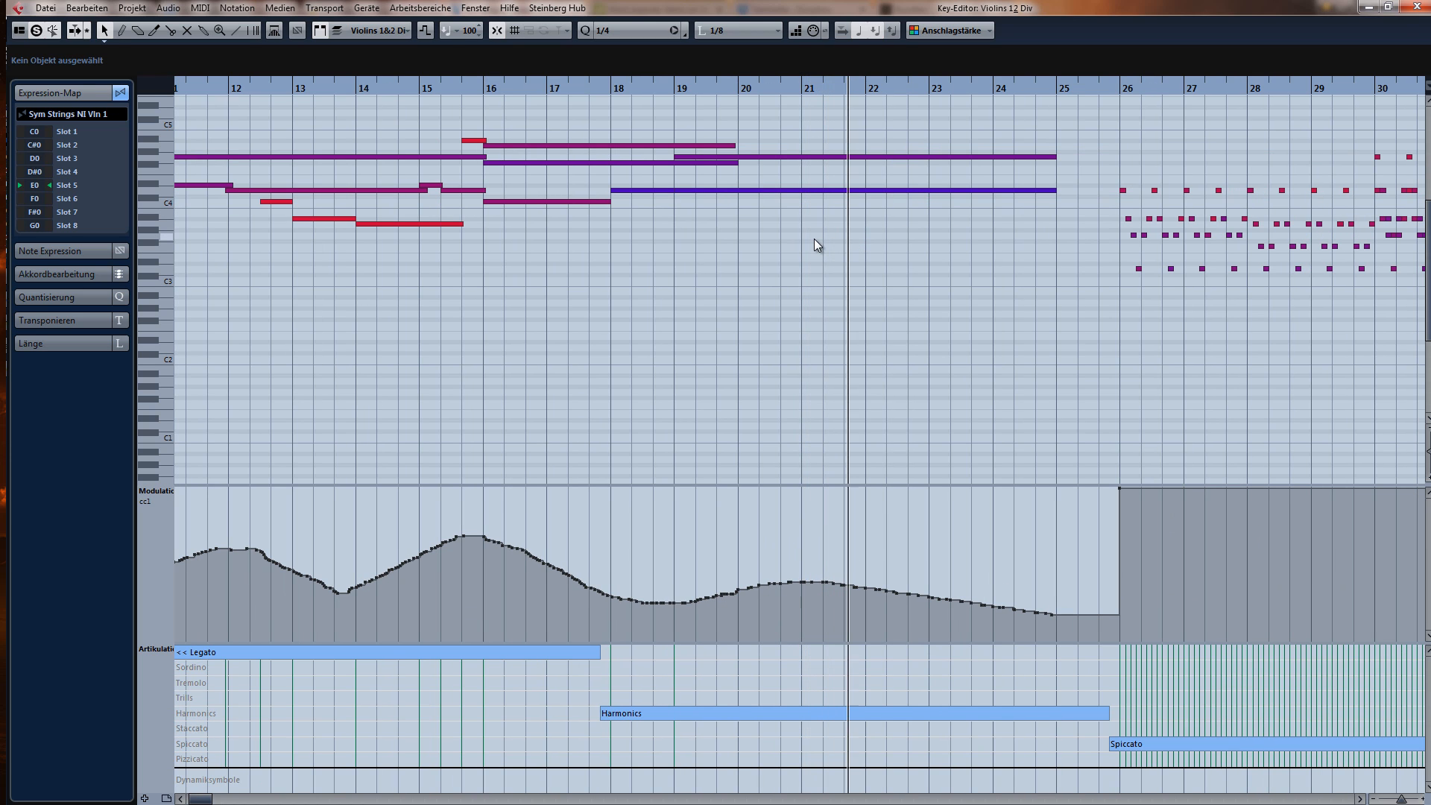
left_click(452, 91)
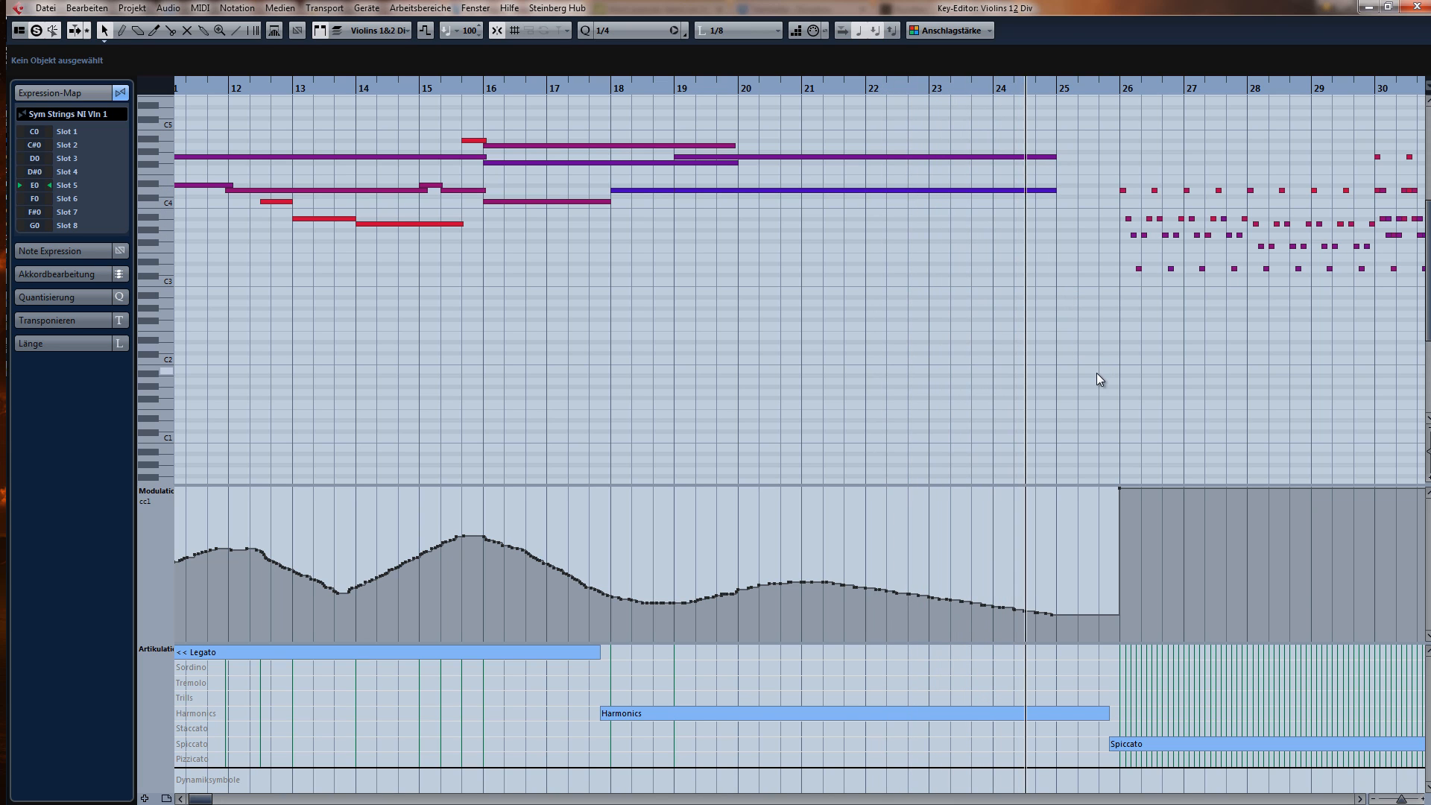
- Switch the controller lane below the notes from modulation to note velocity (Anschlagstärke)
scroll(1091, 372, "right", 5)
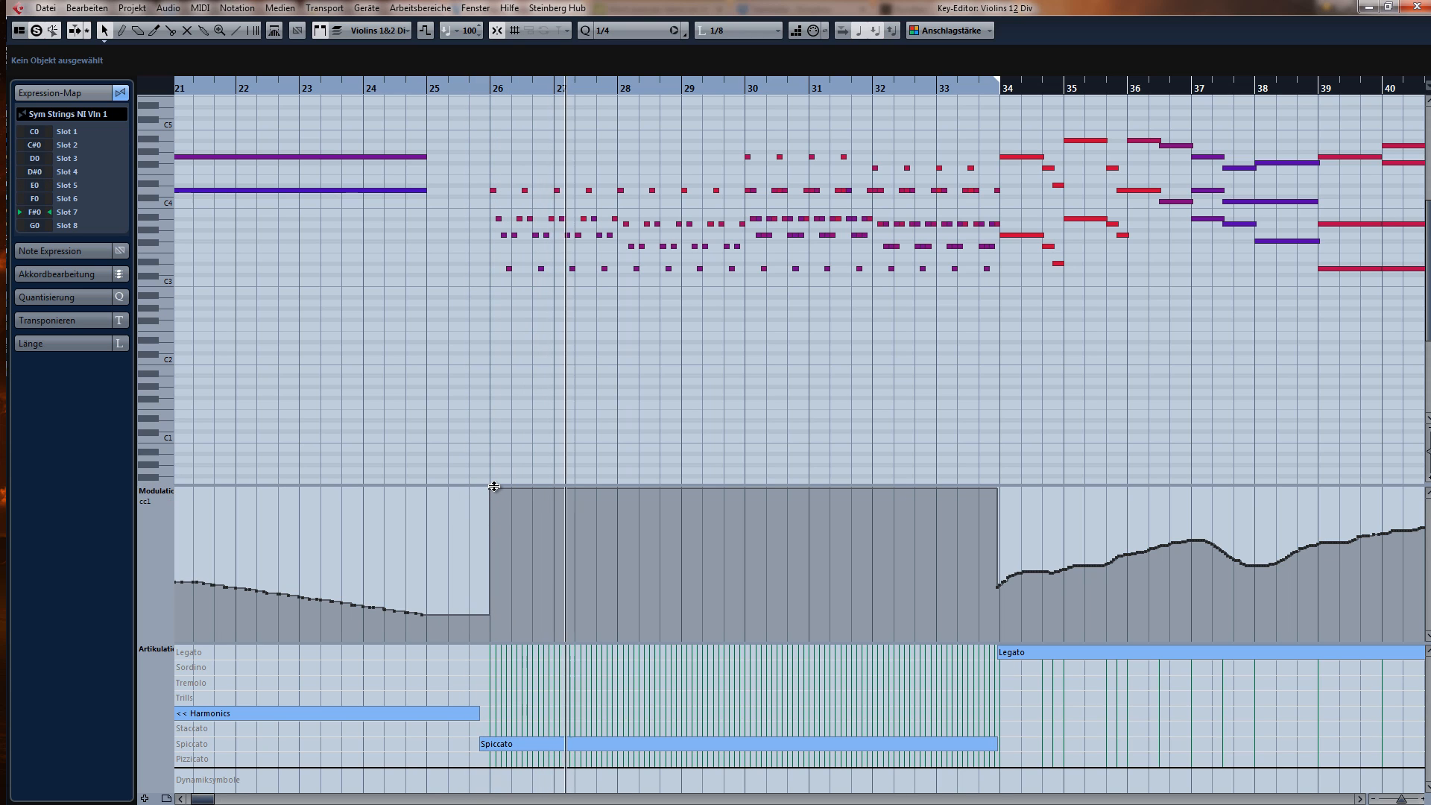
left_click(162, 493)
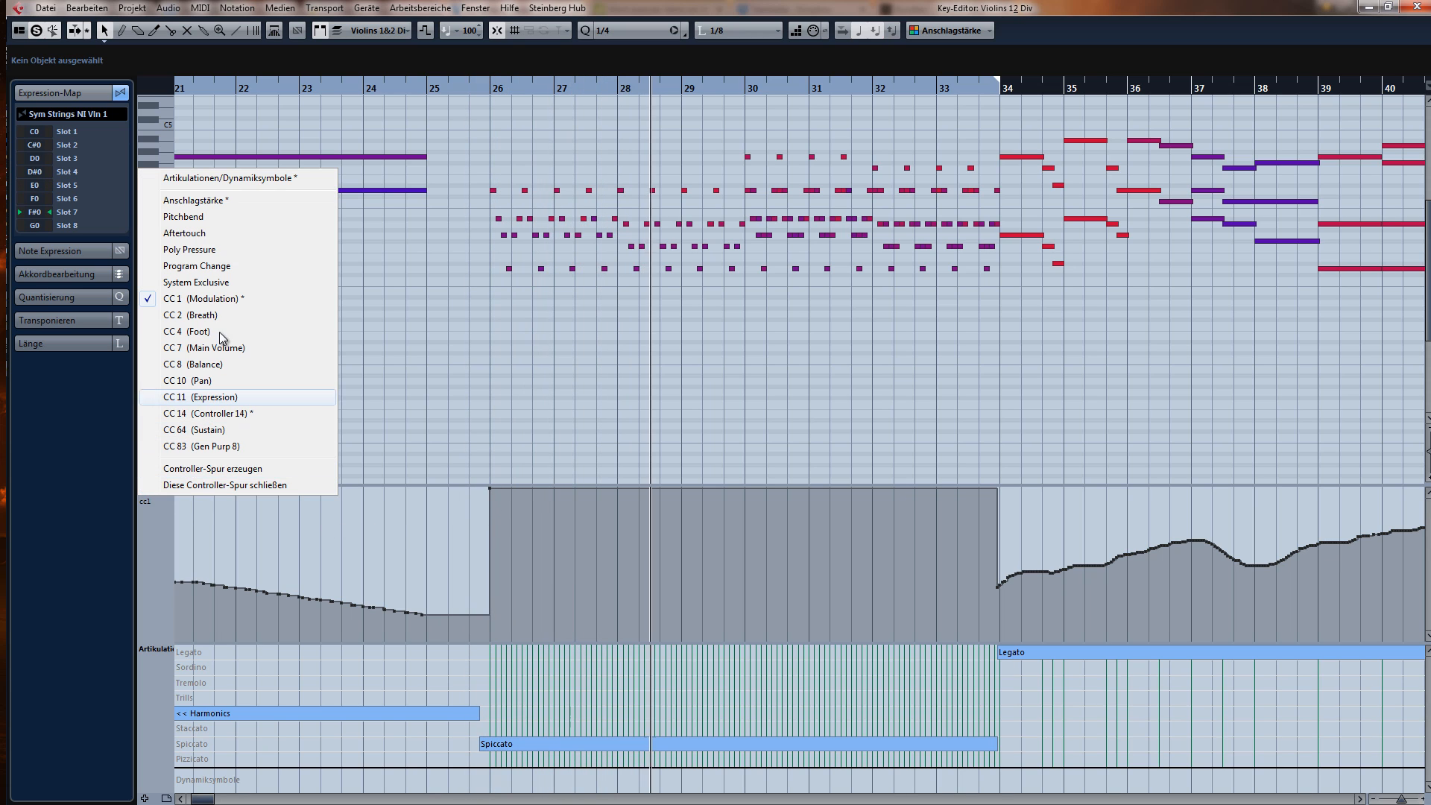
left_click(223, 200)
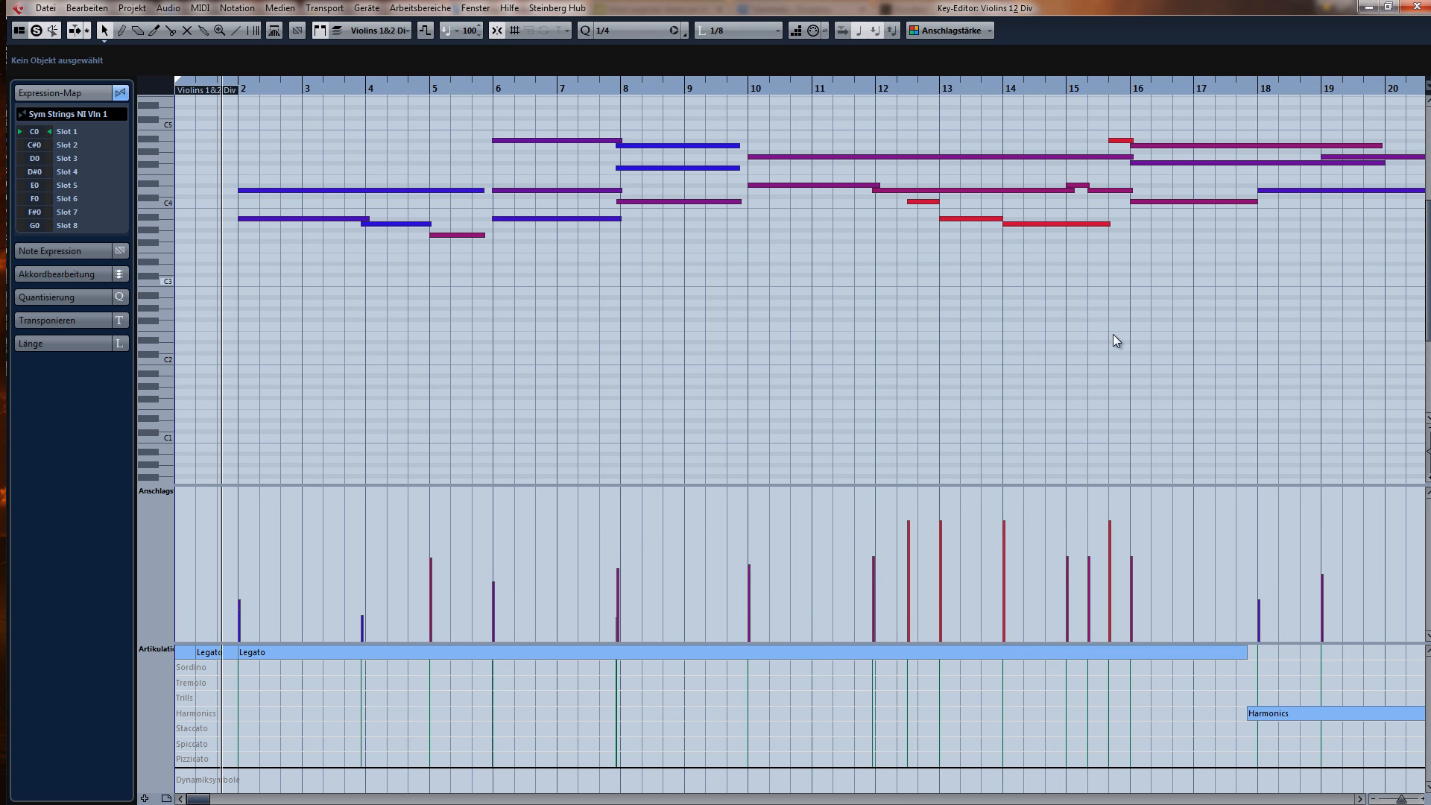
- Extend the loop end from bar 34 to bar 43, then leave the Key Editor and turn looping off
scroll(1129, 360, "right", 8)
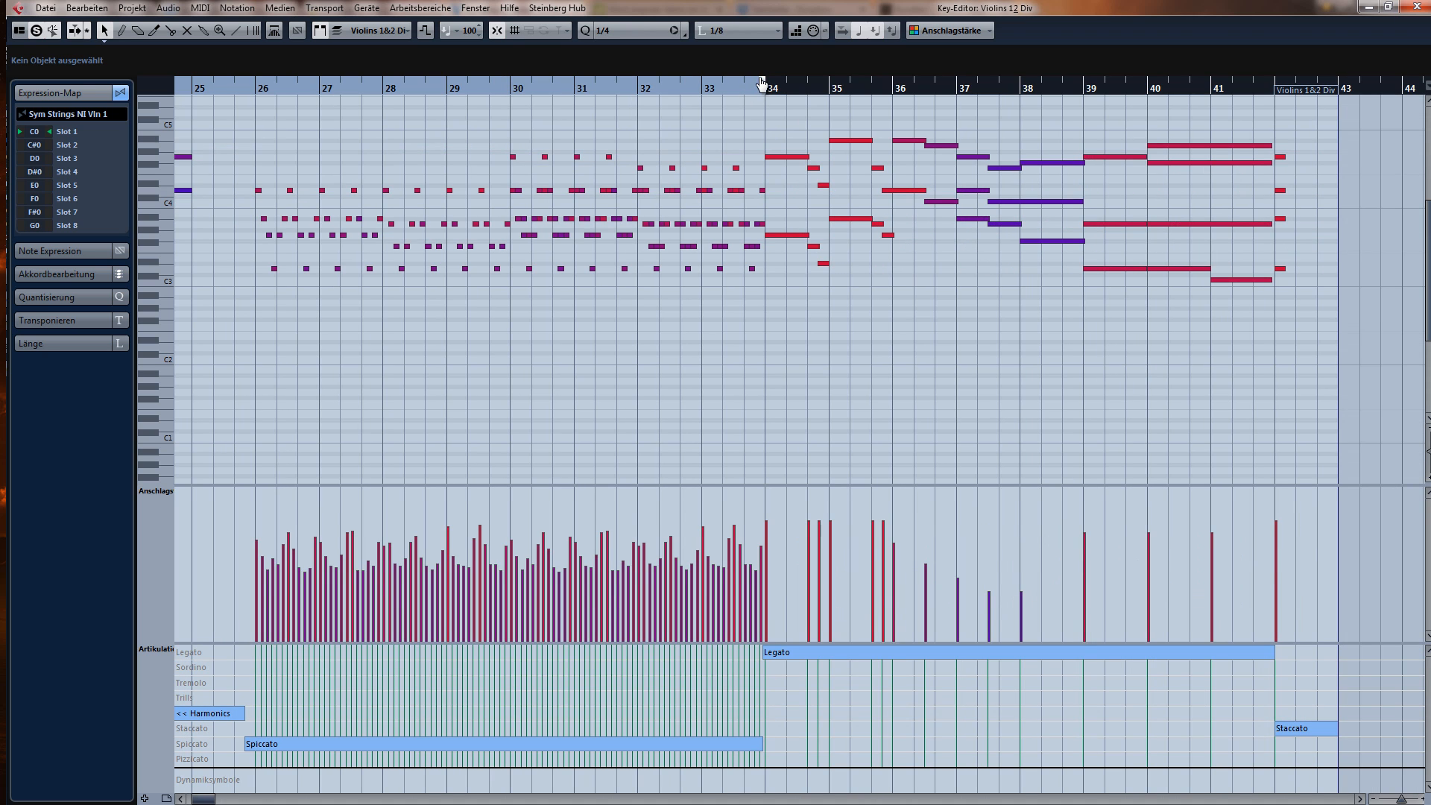
left_click_drag(761, 82, 1349, 140)
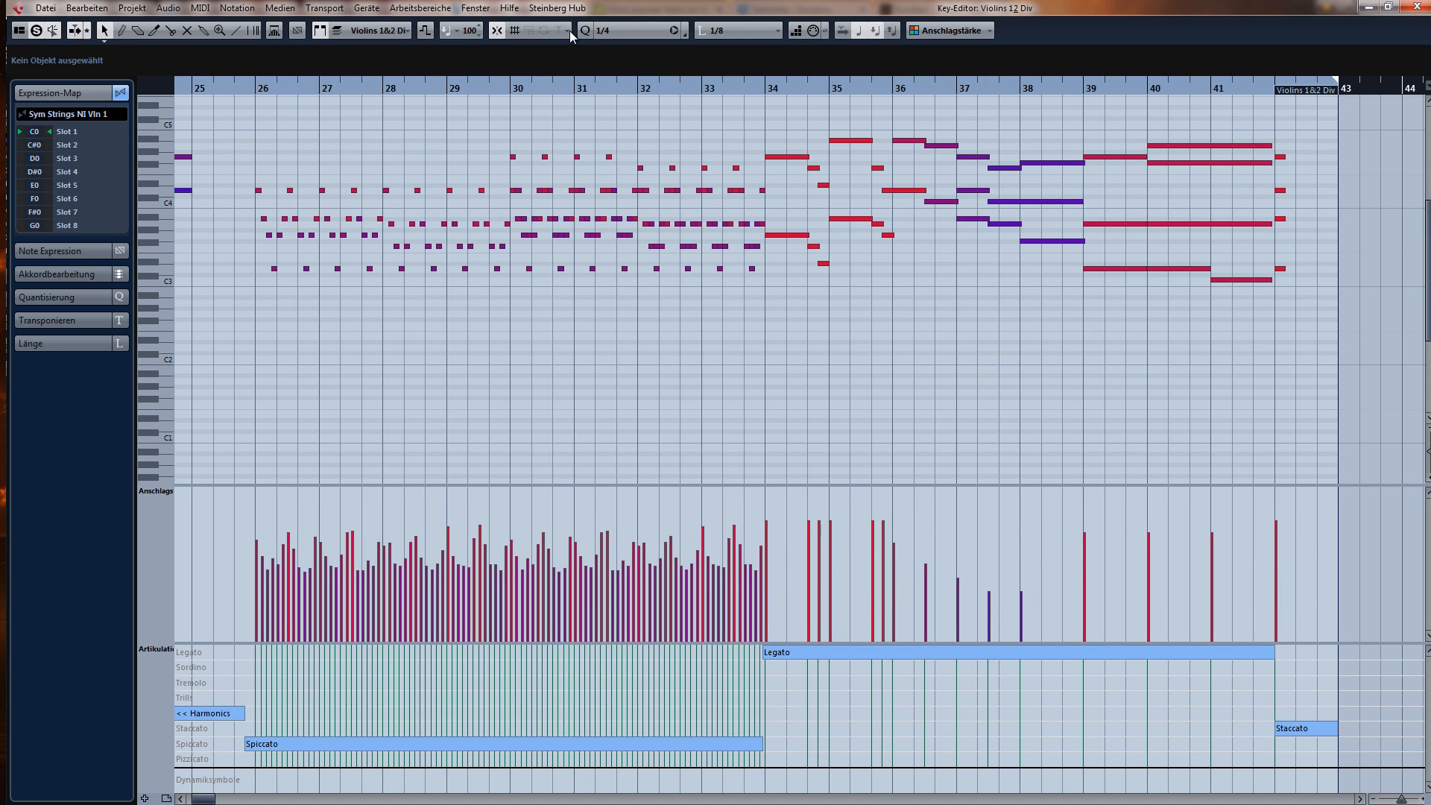
key("Return")
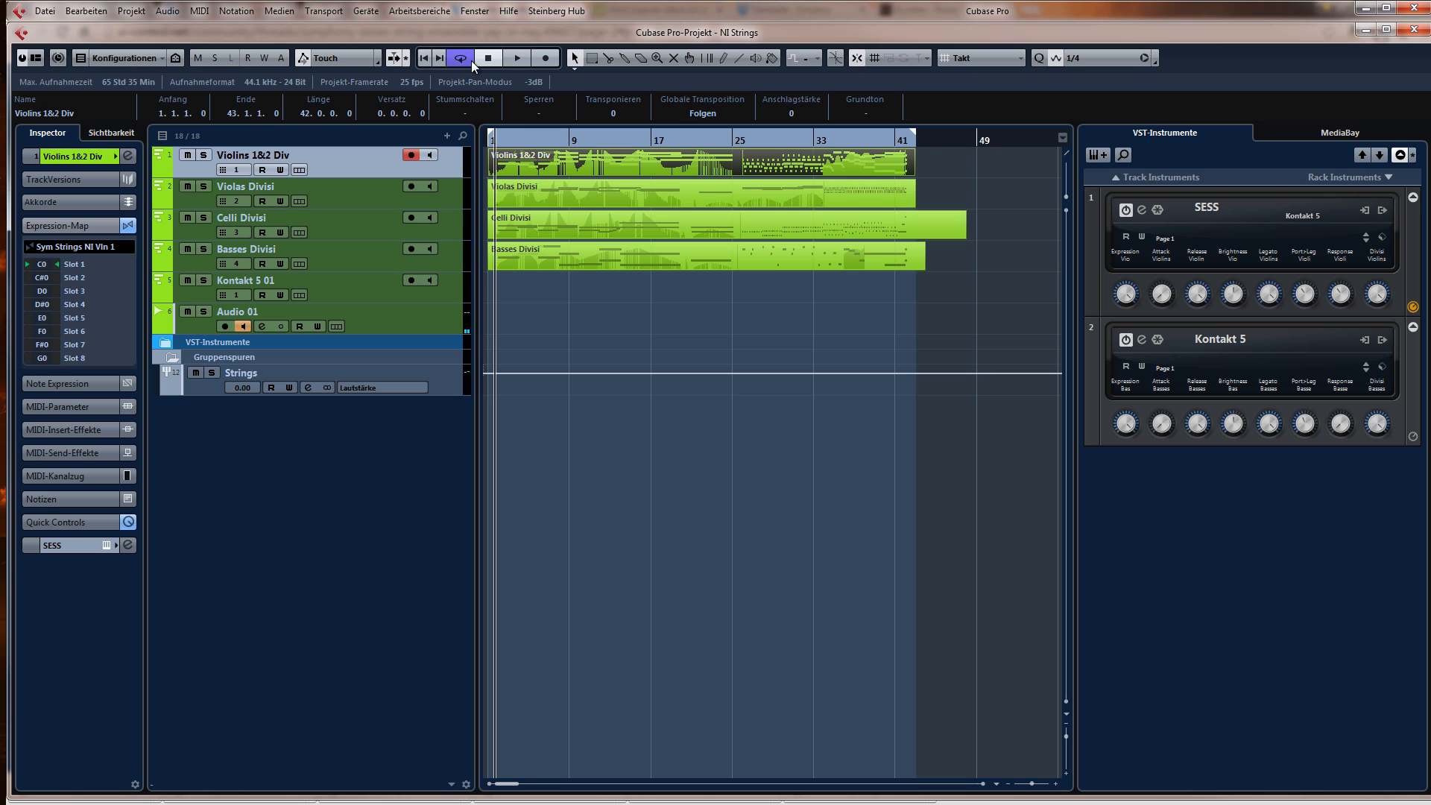
- Reopen the Violins 1&2 Div part in the Key Editor and play the spiccato passage from between bars 32 and 33
key("Return")
scroll(1236, 338, "right", 5)
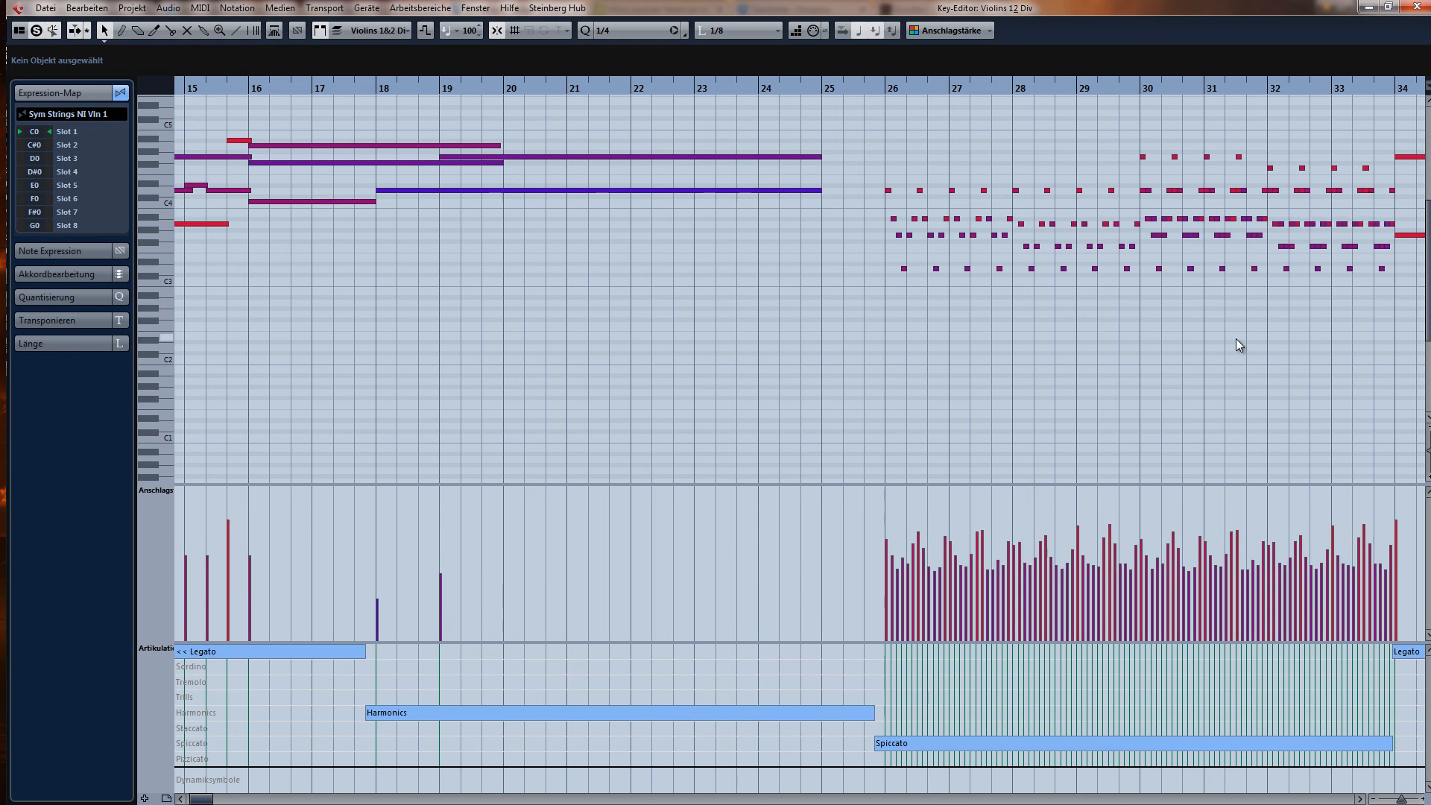
scroll(1195, 250, "right", 3)
left_click(931, 90)
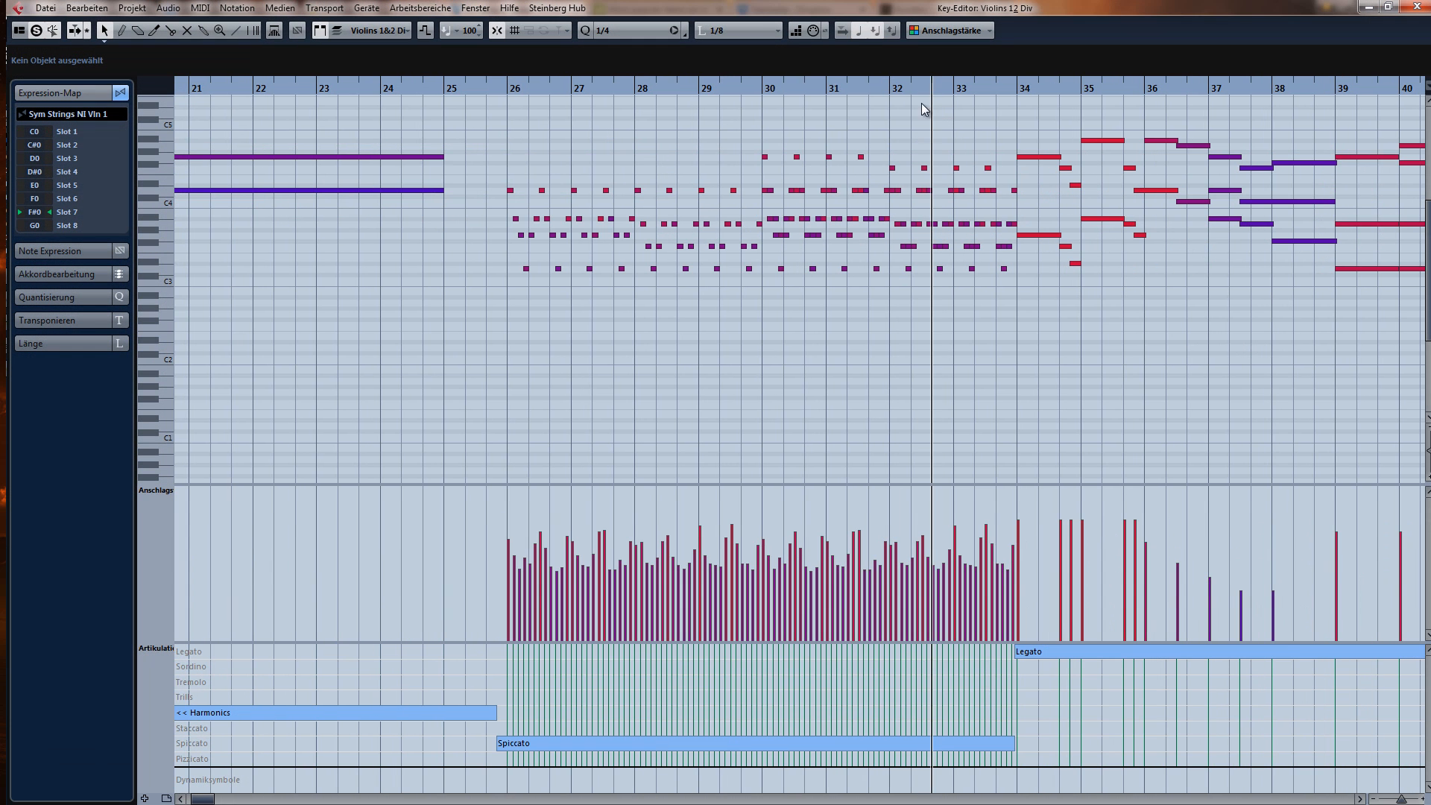
key("space")
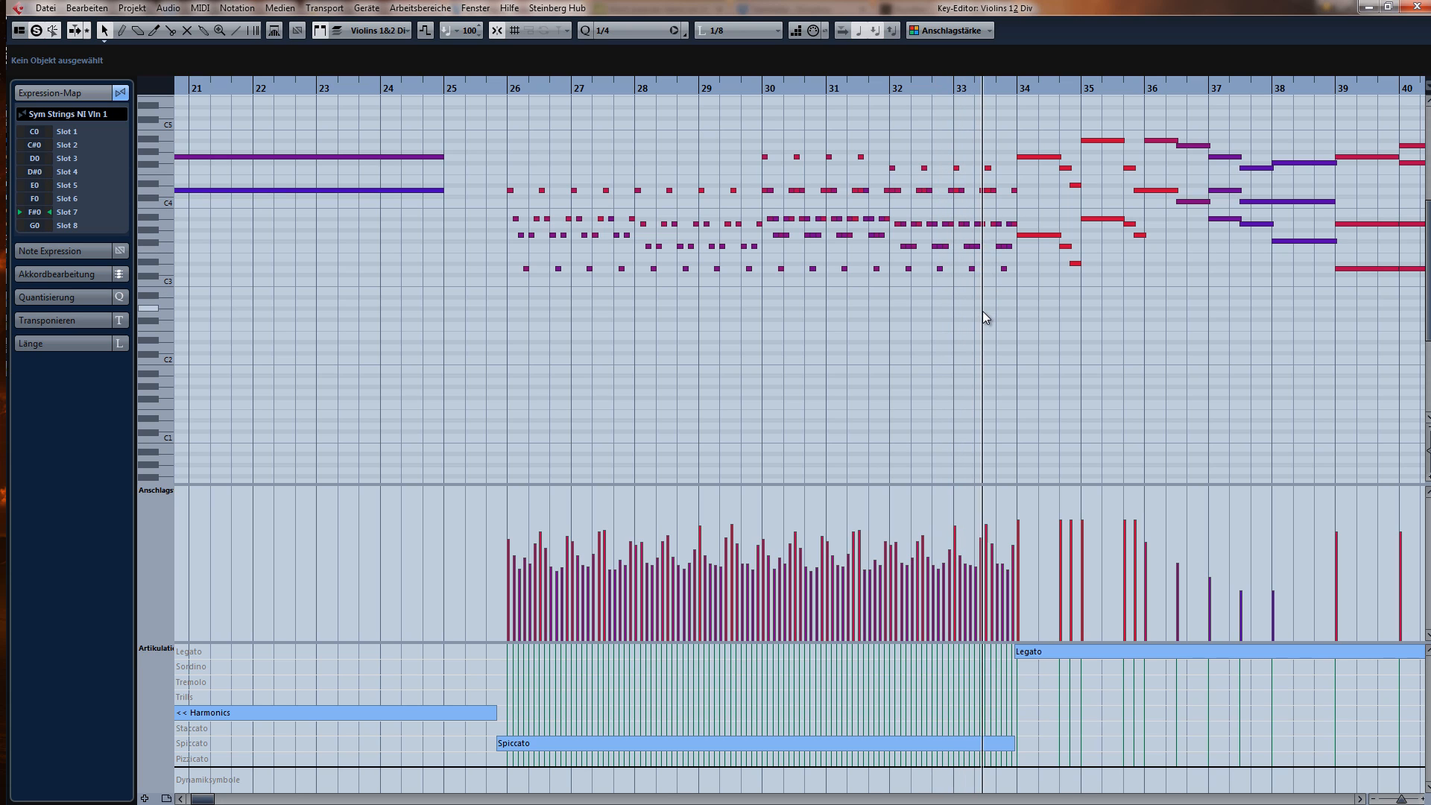
- Change the Spiccato articulation to Staccato from just before bar 26 and play the passage from bar 26
left_click(506, 94)
left_click_drag(515, 743, 514, 729)
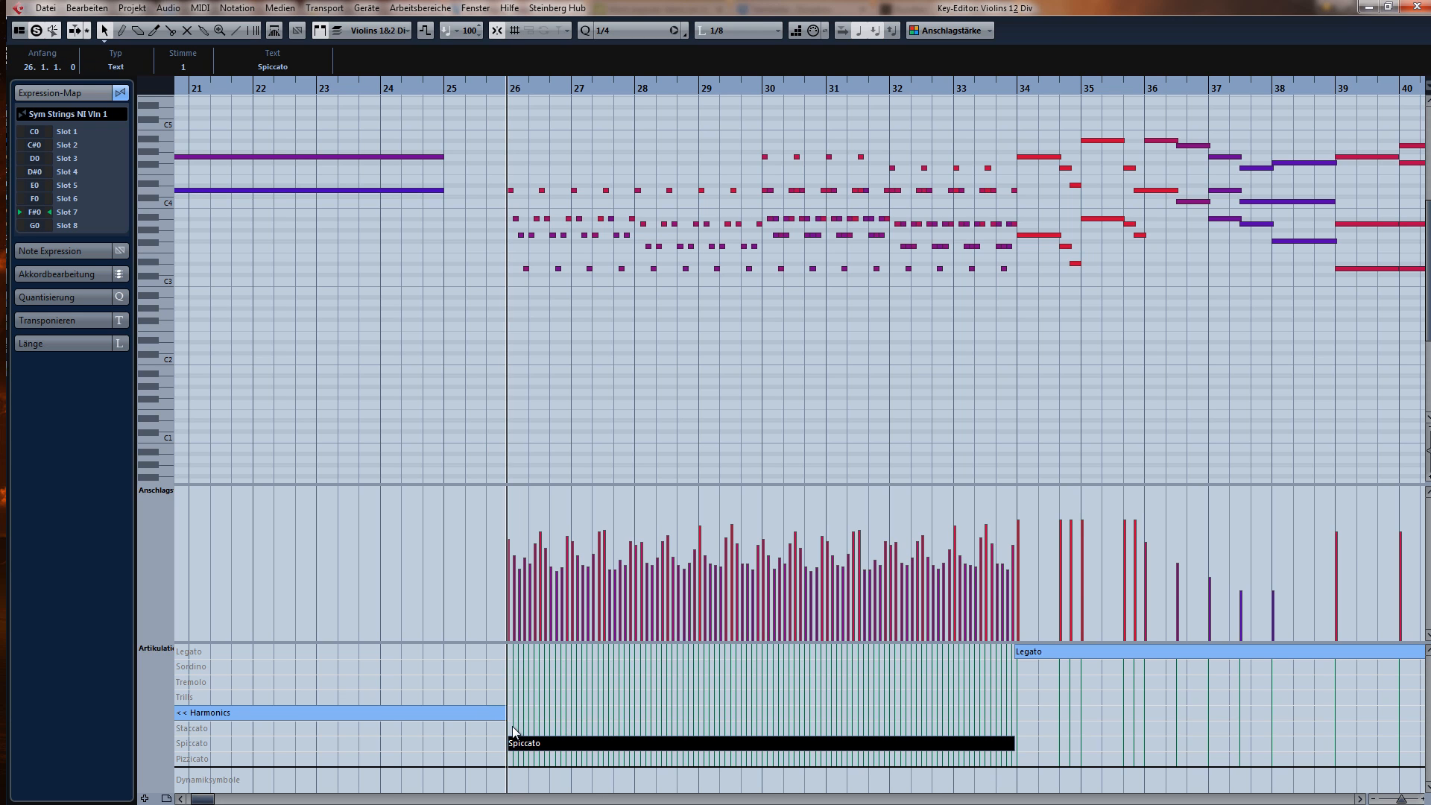
key("h")
key("h")
key("h")
key("h")
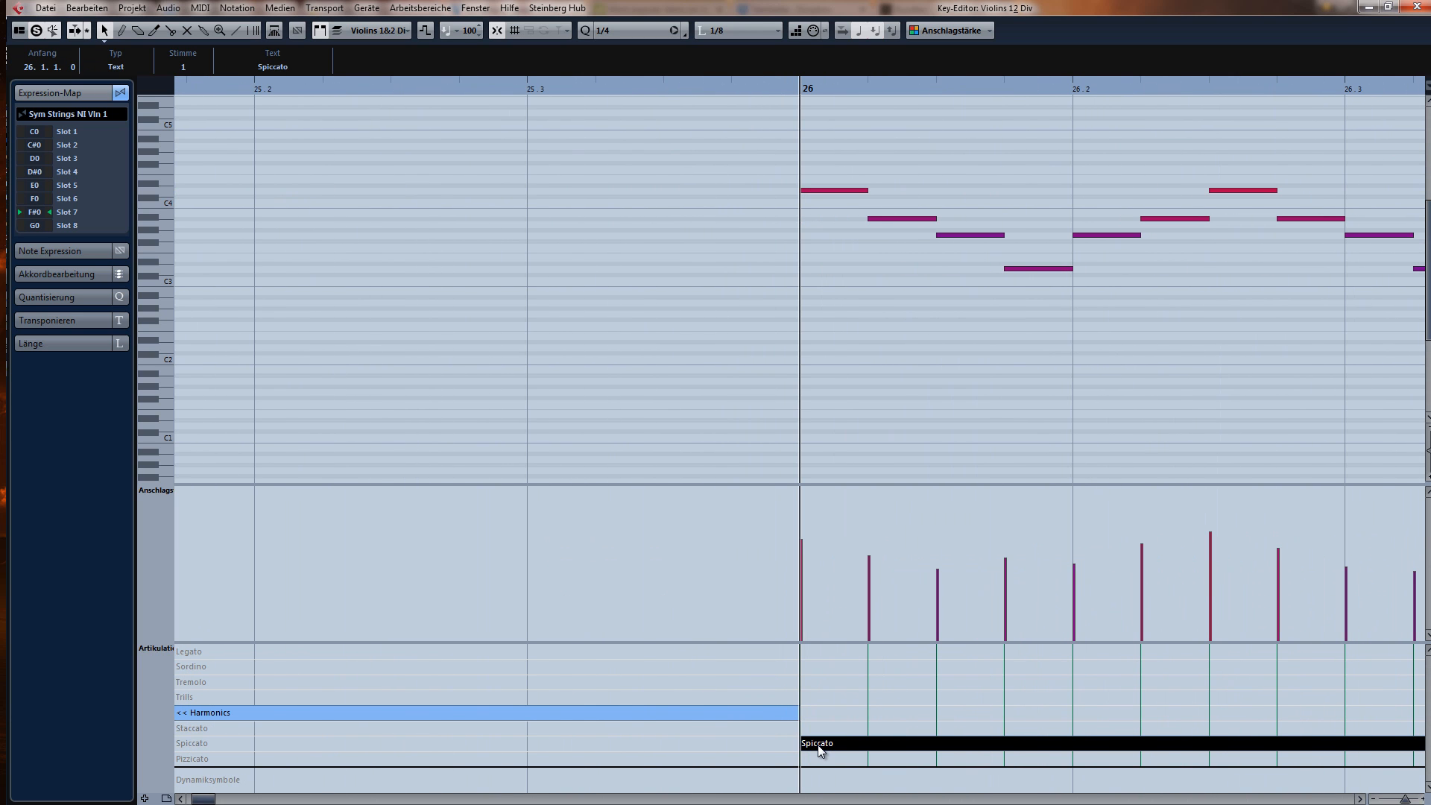
left_click_drag(811, 723, 784, 757)
left_click(806, 737)
left_click(812, 729)
key("g")
key("g")
key("g")
key("g")
key("g")
key("g")
key("g")
key("g")
key("g")
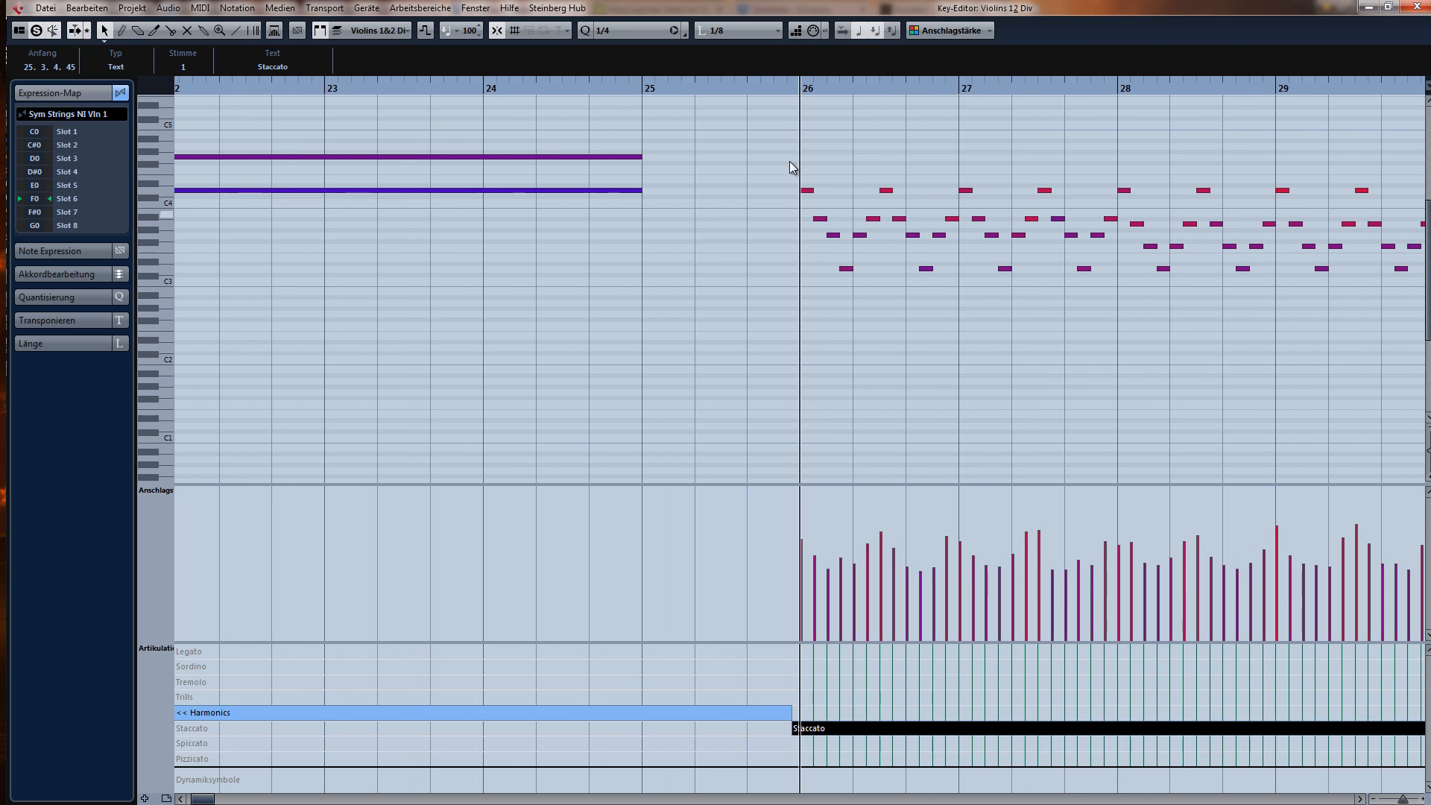
key("space")
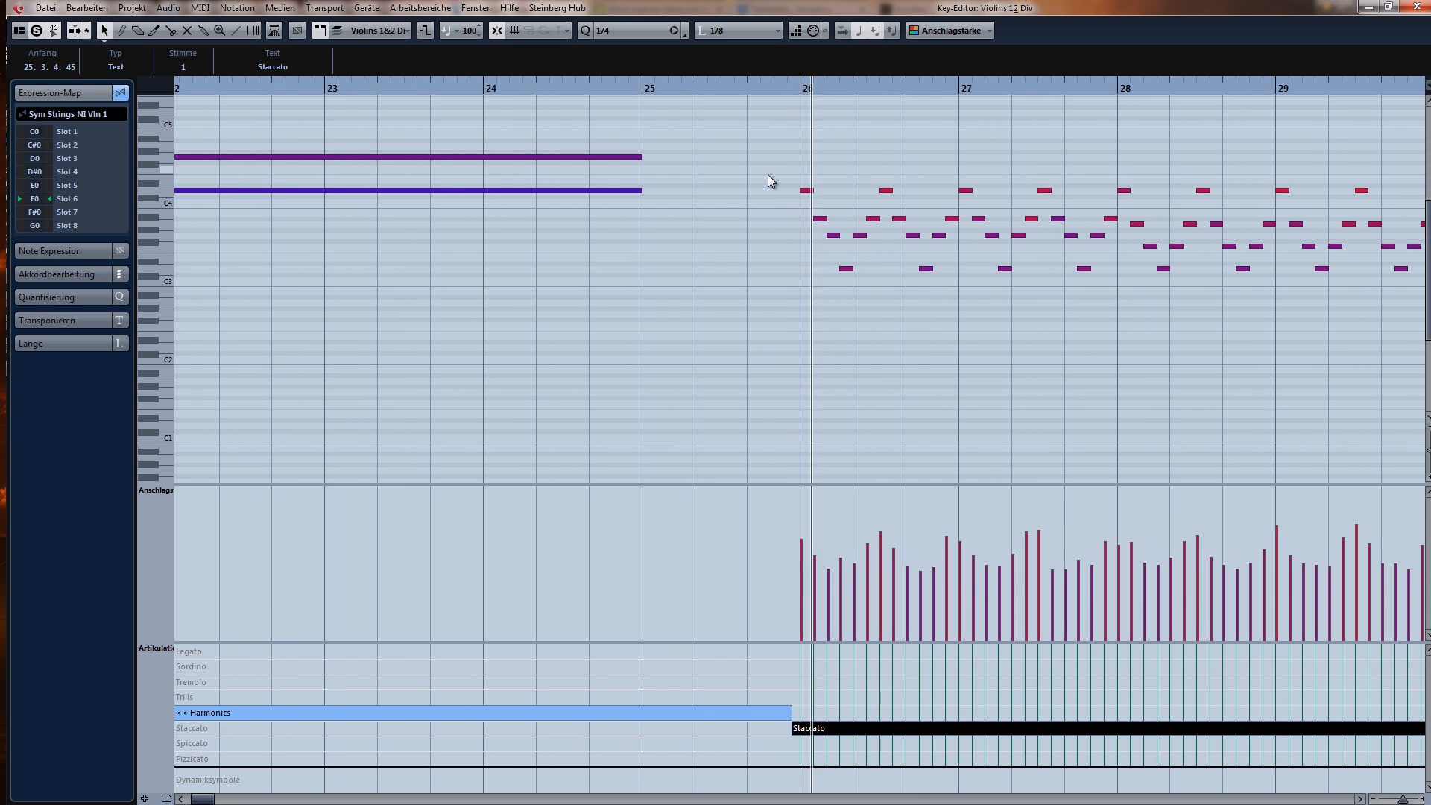
key("g")
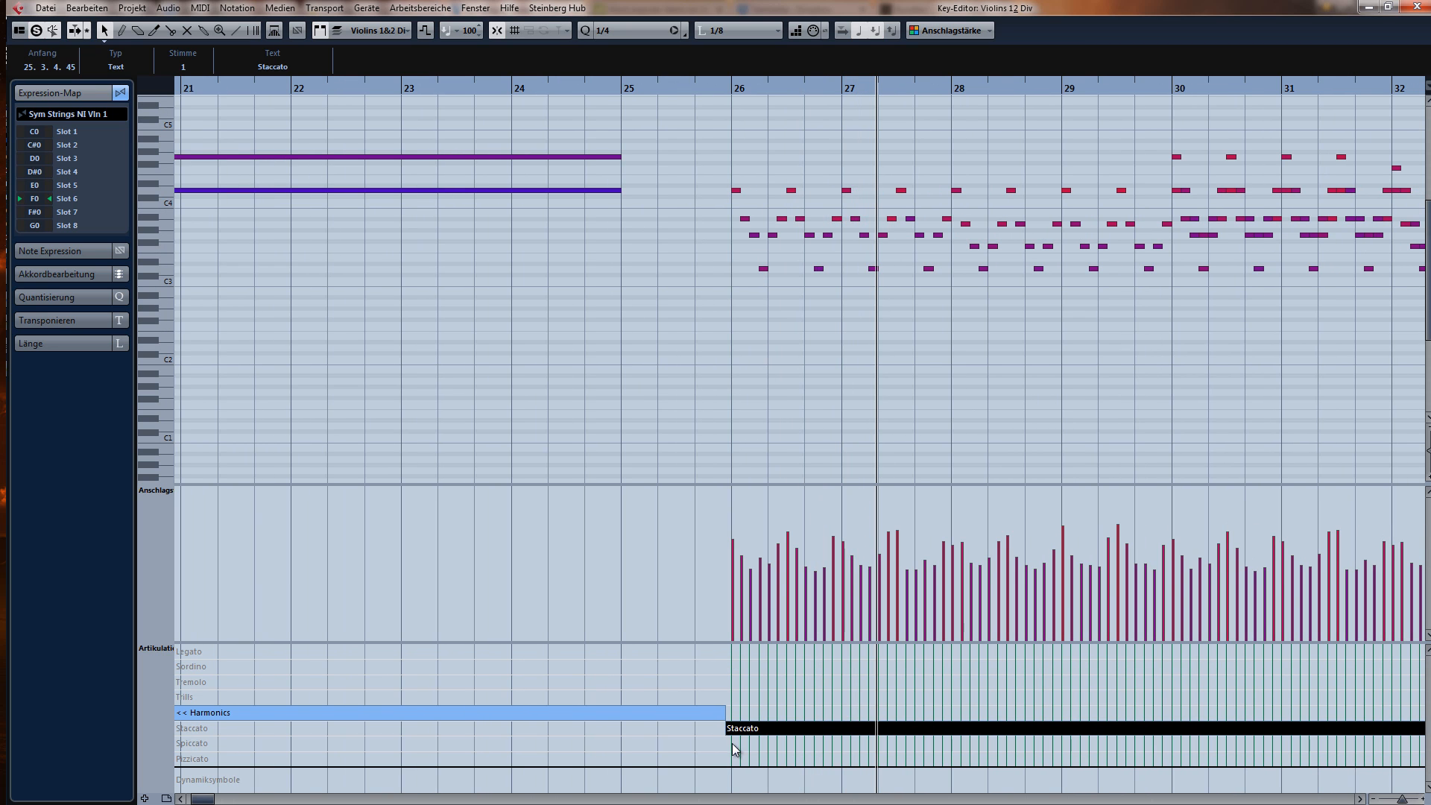
- Replace the Staccato articulation with Pizzicato from 25.3.1.0 and play the passage from just before bar 26
left_click(728, 760)
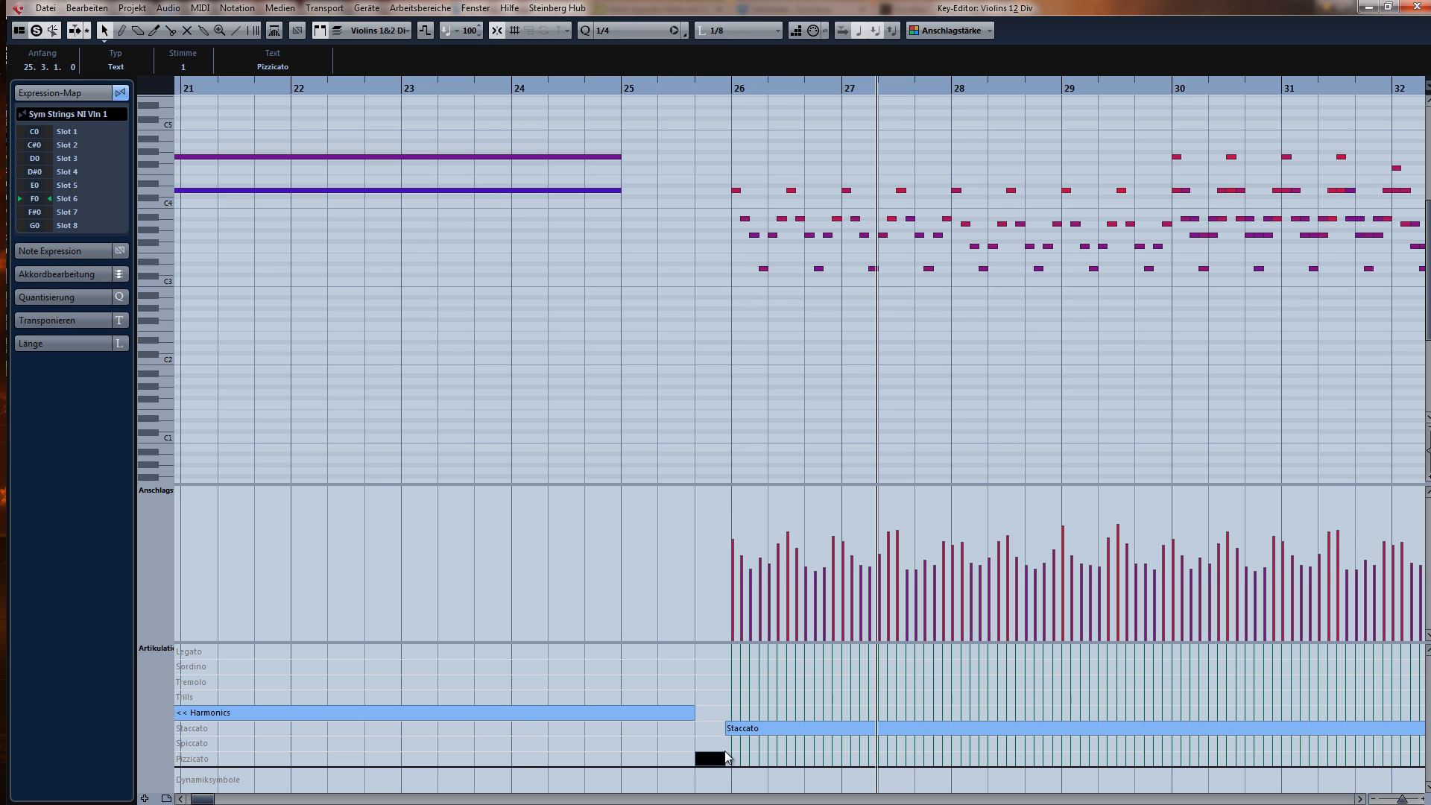
left_click(742, 727)
key("Delete")
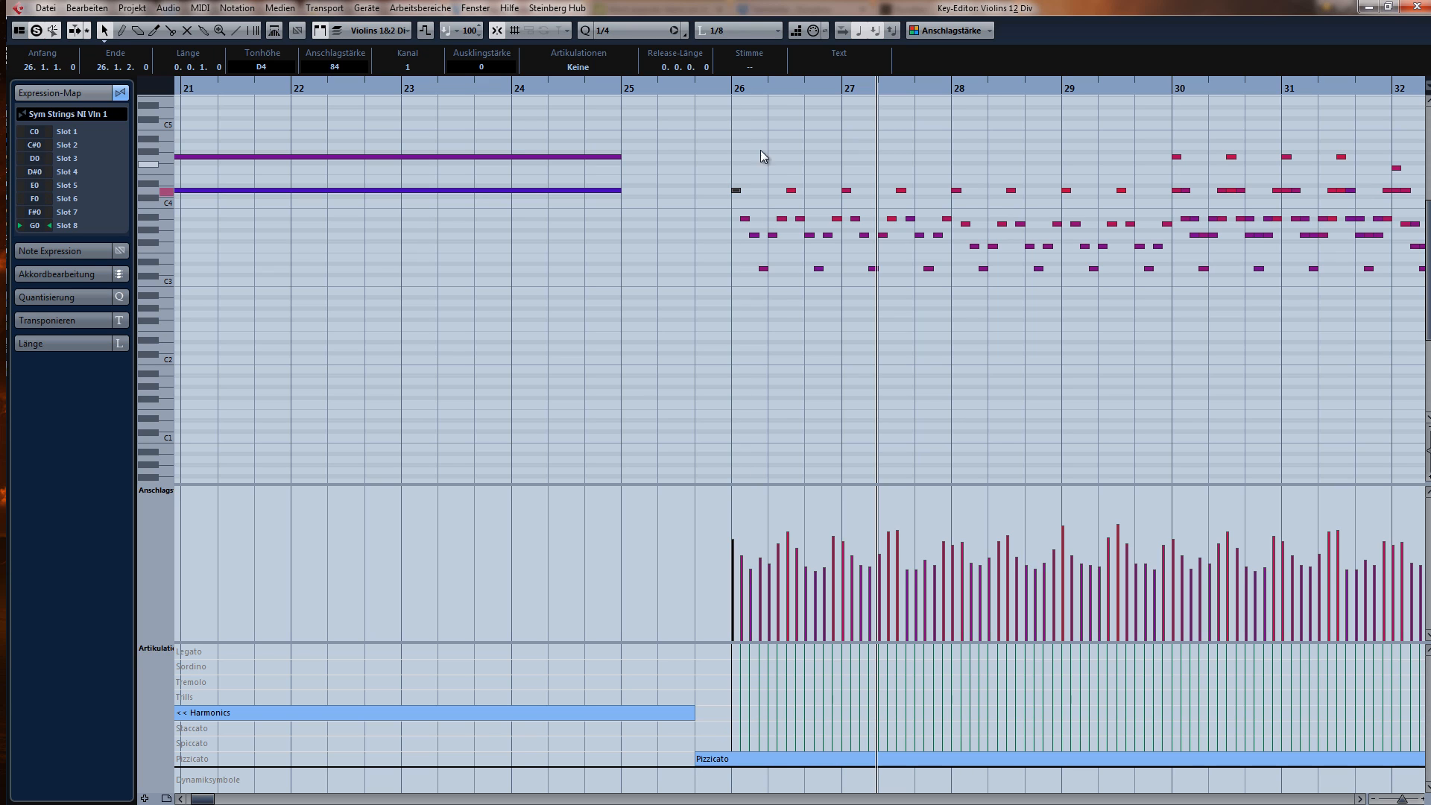
left_click(715, 92)
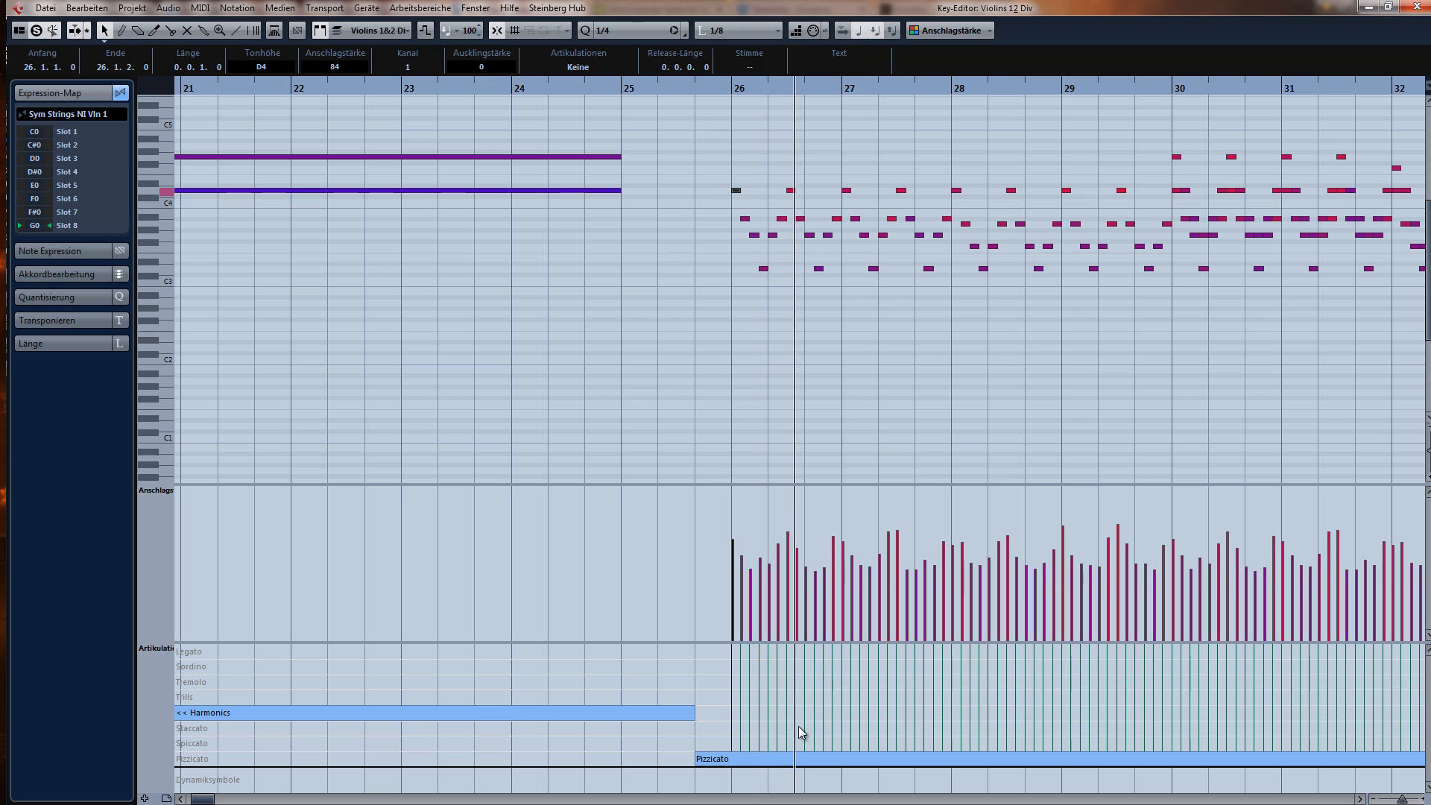
- Change the articulation at 25.3.1.0 from Pizzicato to Staccato and back to Spiccato, and continue playback past bar 27
left_click(720, 729)
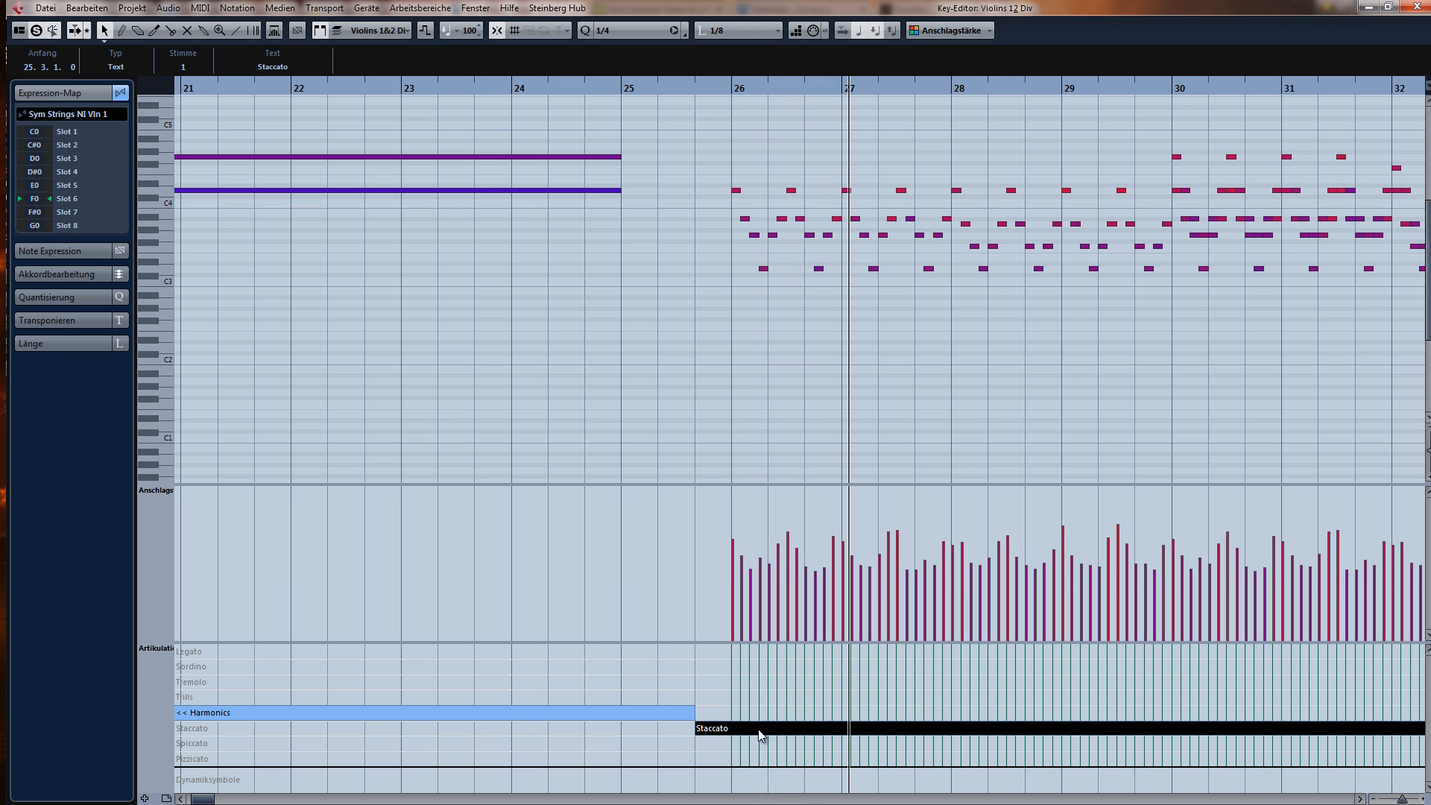
left_click(719, 743)
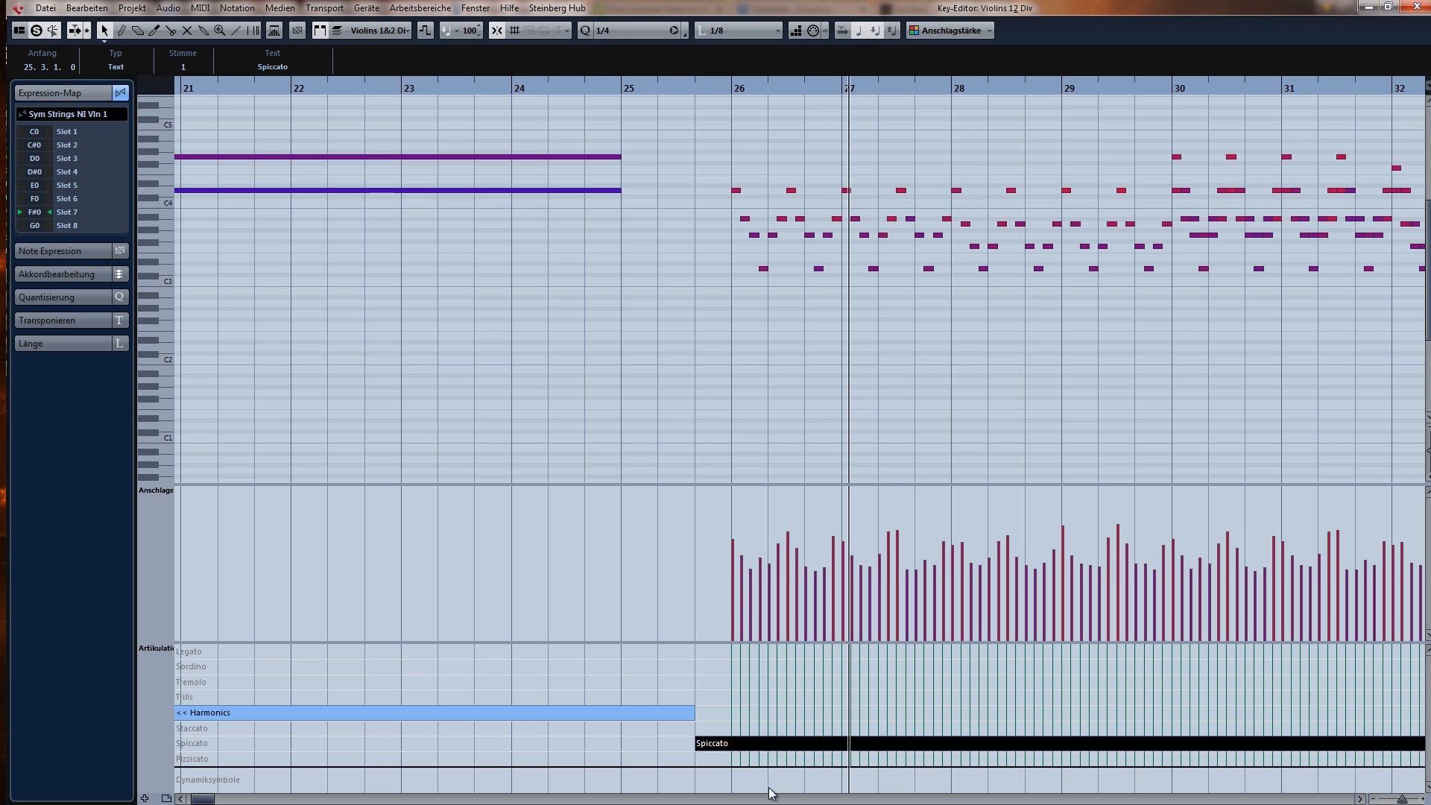
key("g")
key("g")
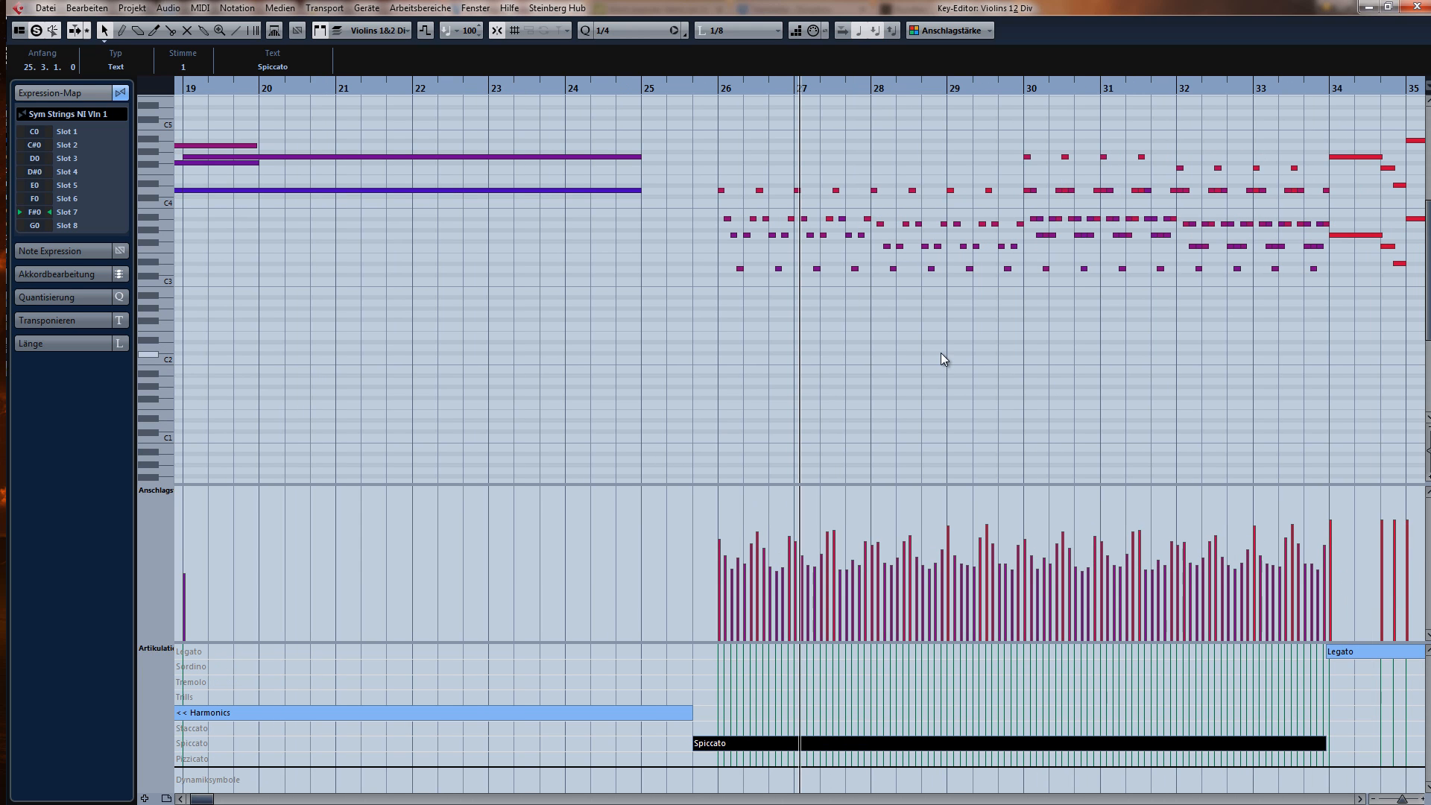
key("h")
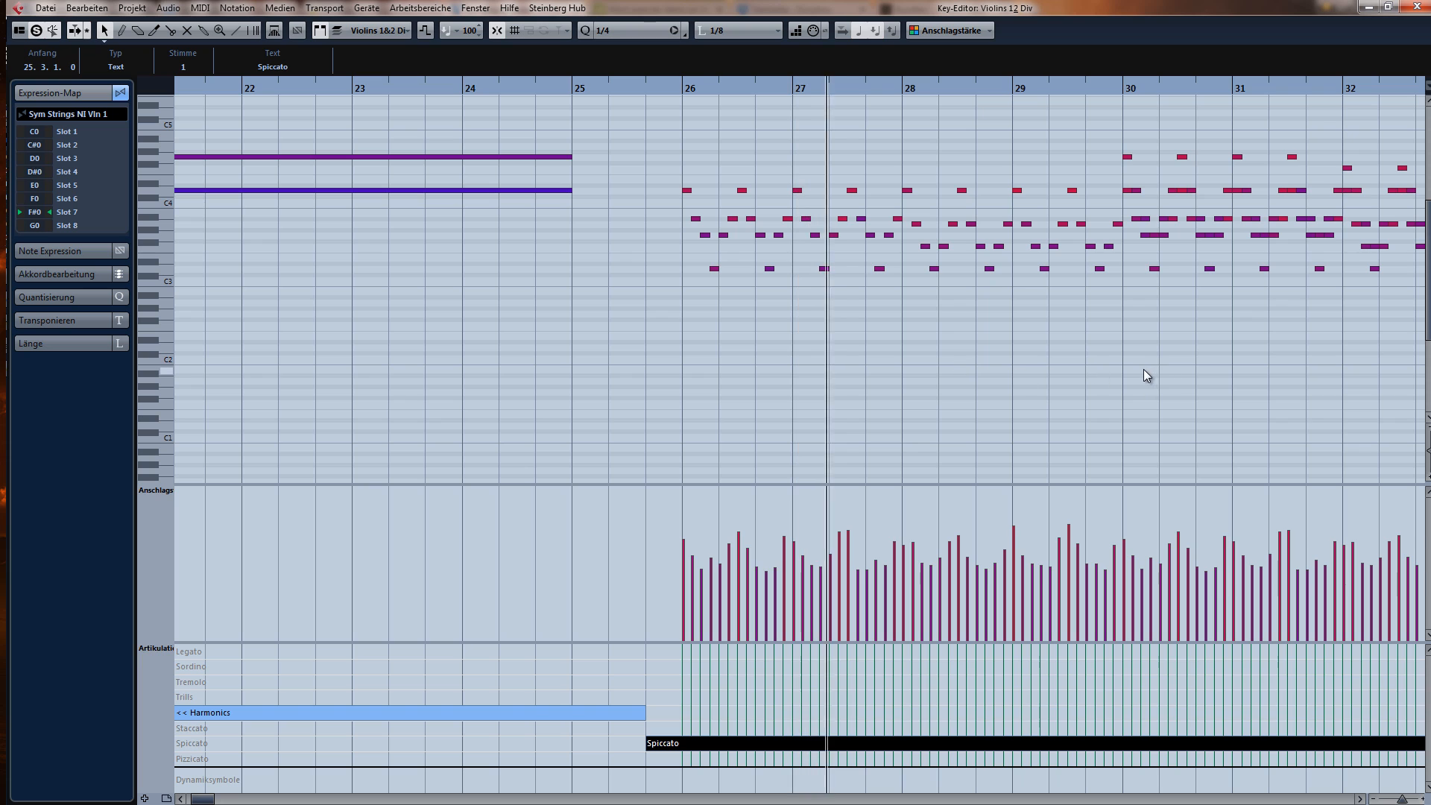
key("g")
key("g")
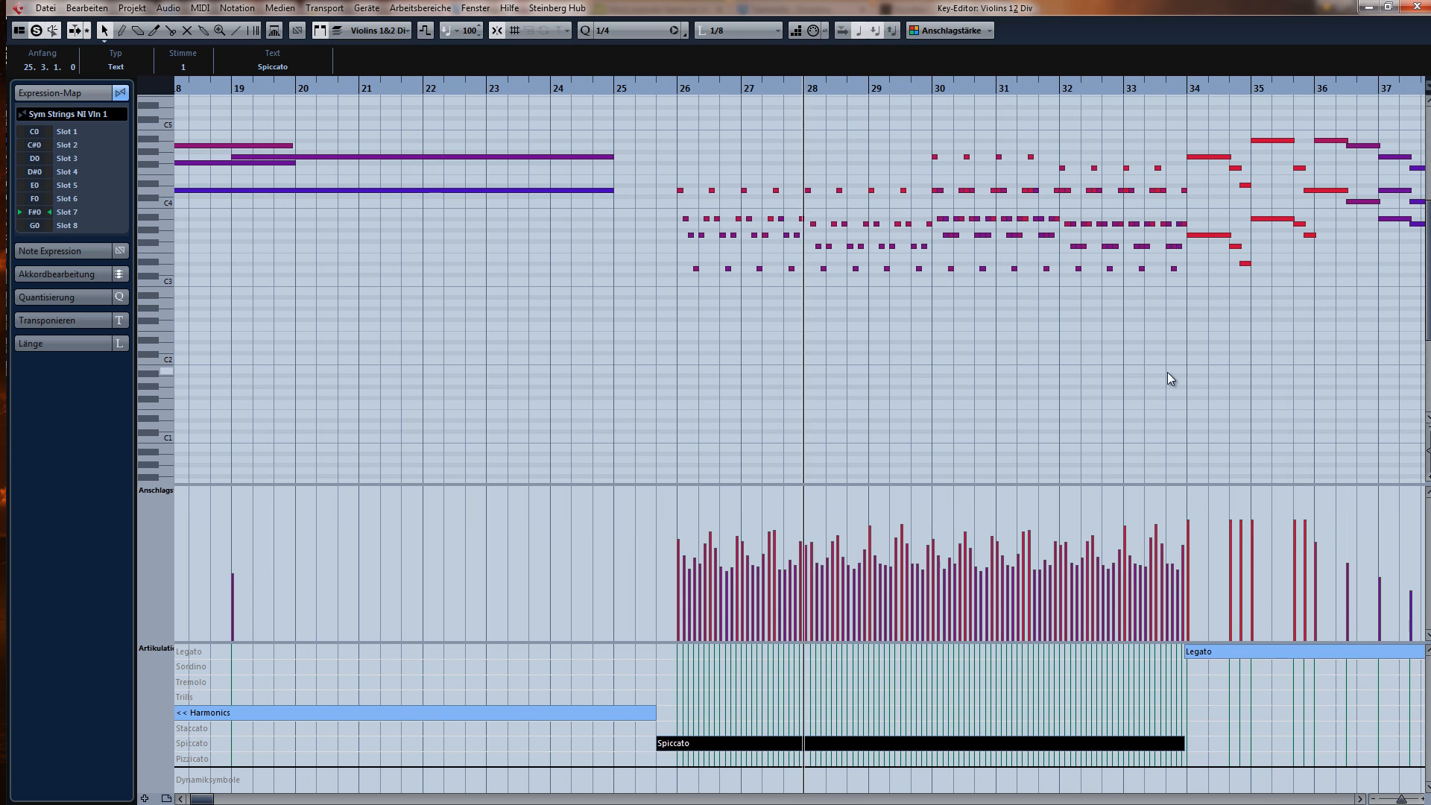
- Continue playback from shortly after bar 33 through the closing Legato and Staccato passages, then return to the project window
left_click(1143, 87)
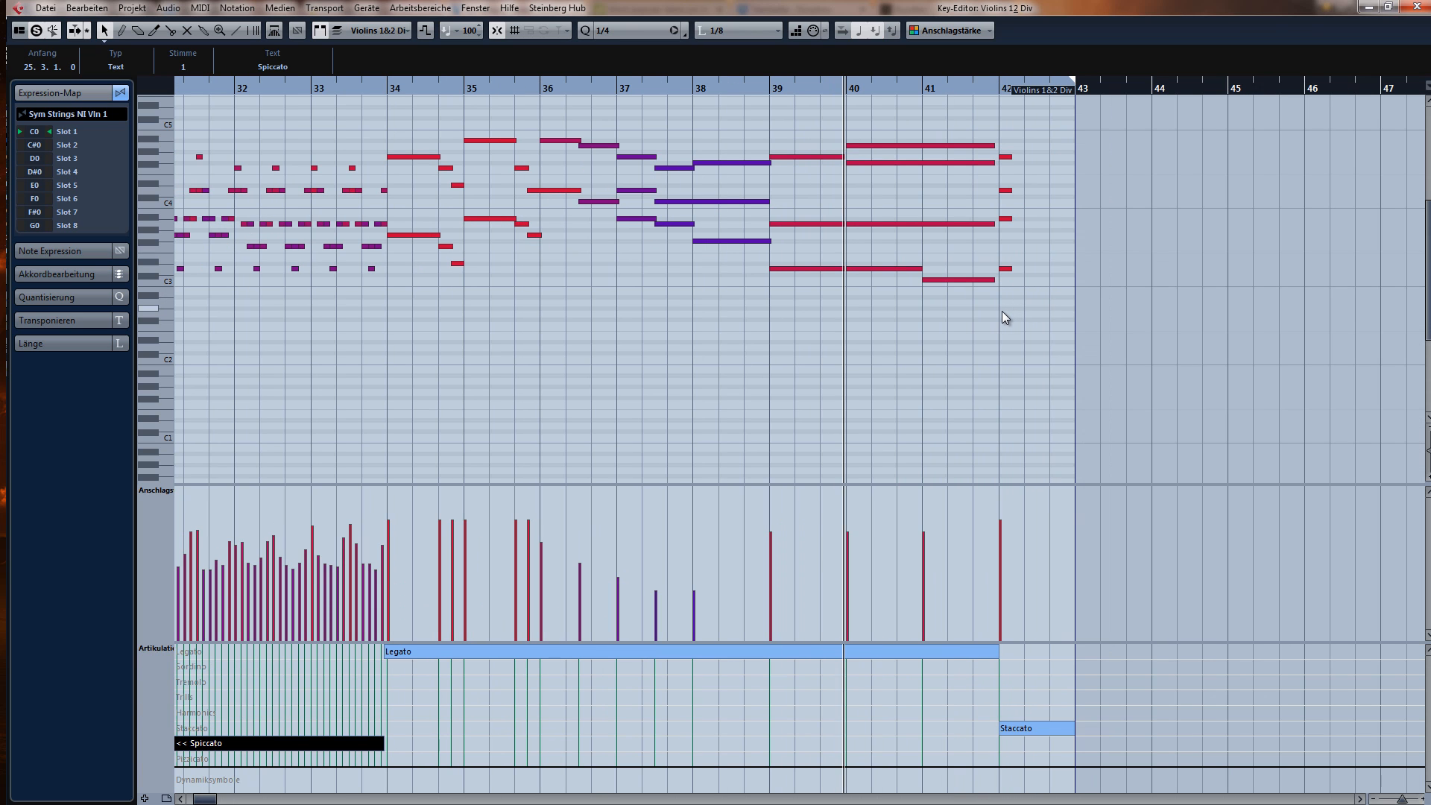
key("h")
key("h")
key("h")
key("h")
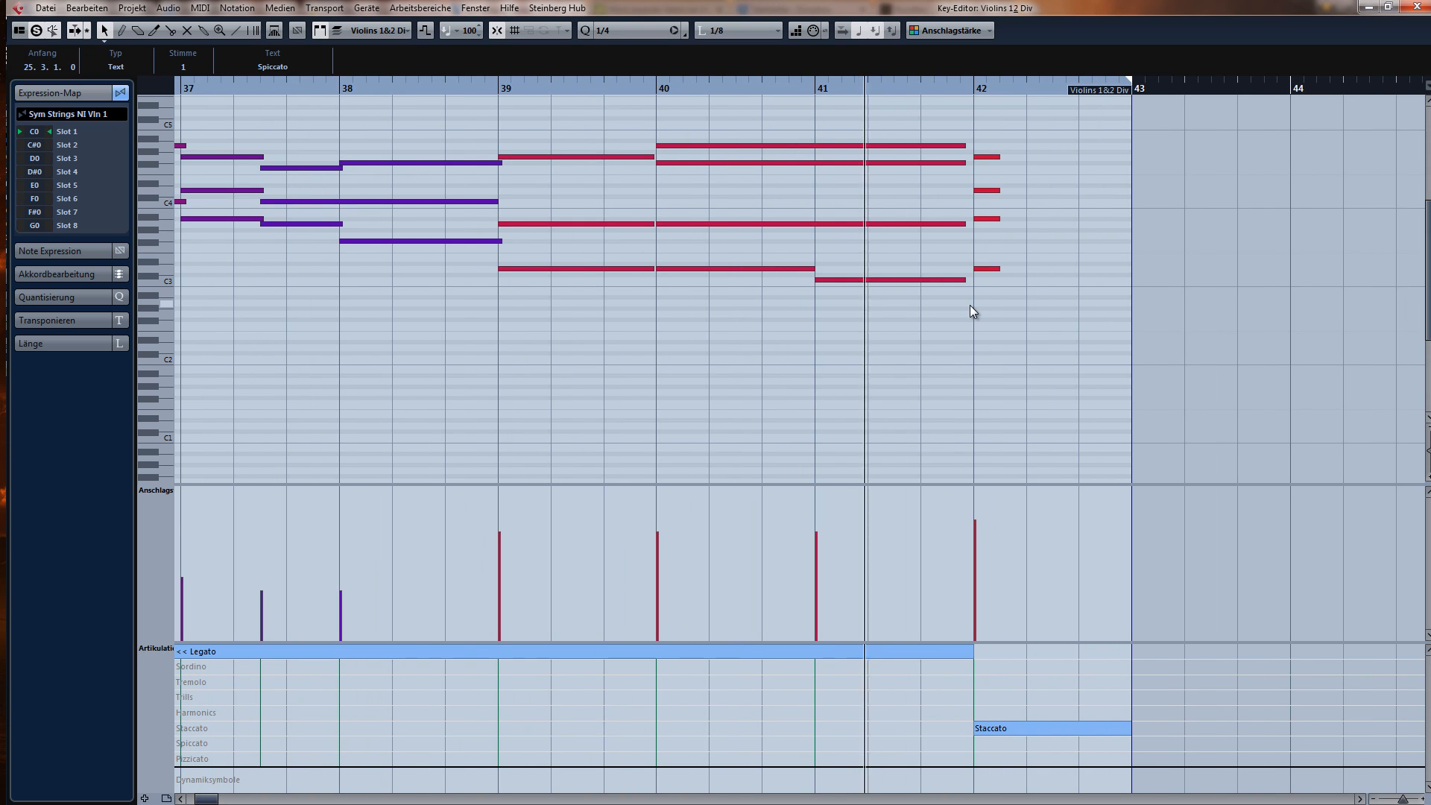
key("g")
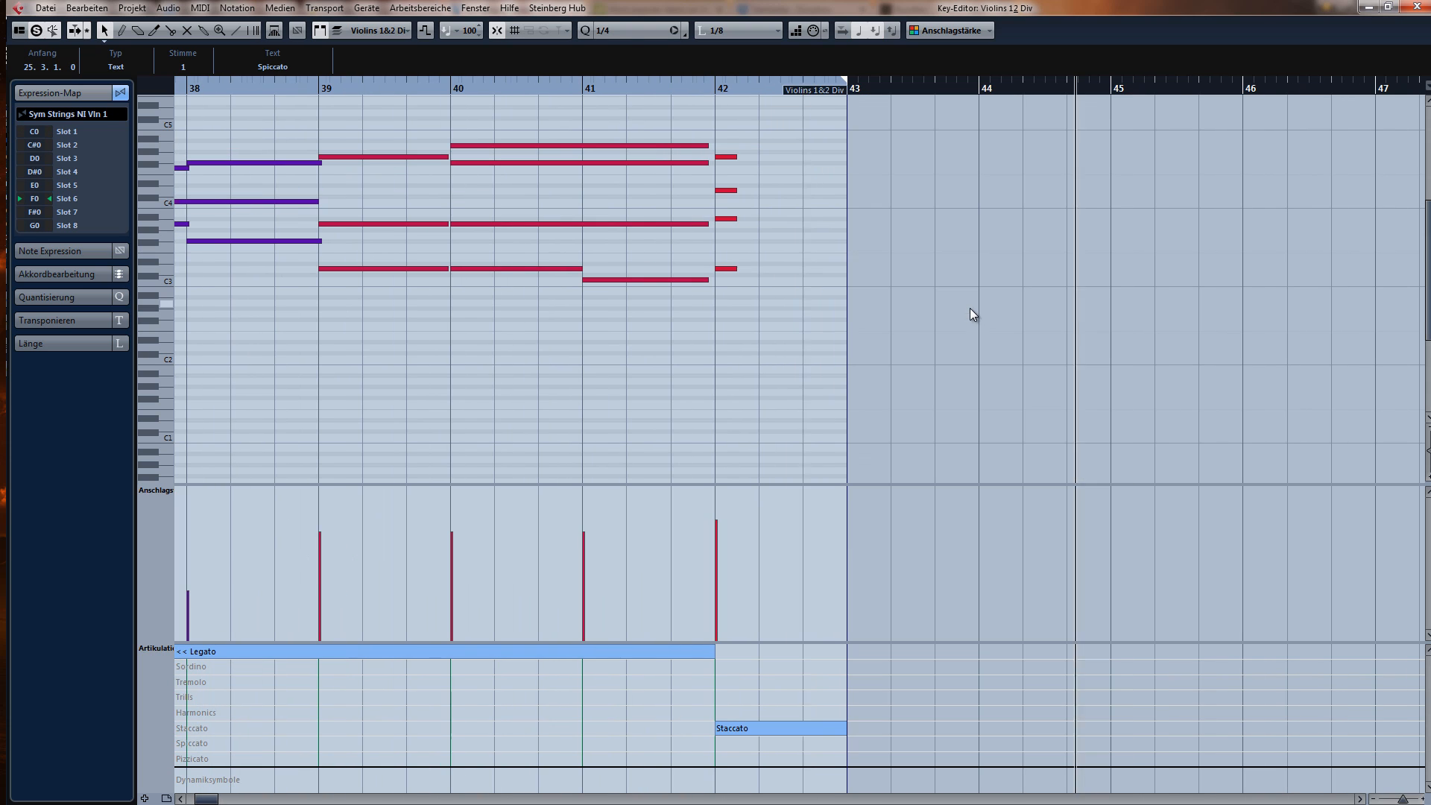
key("Return")
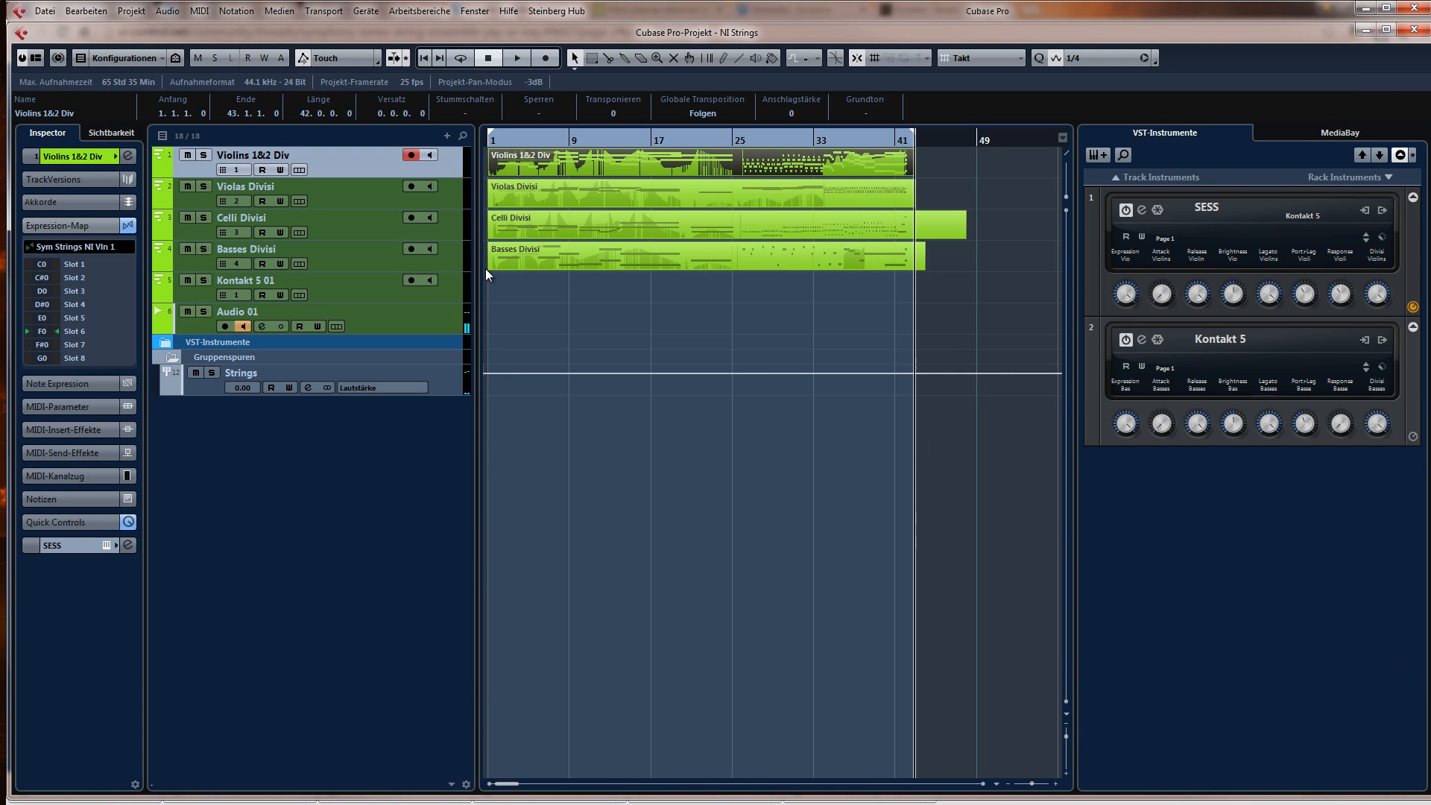
- Activate the QL Spaces reverb insert on the Strings group channel and inspect its dry and wet signal levels
key("F3")
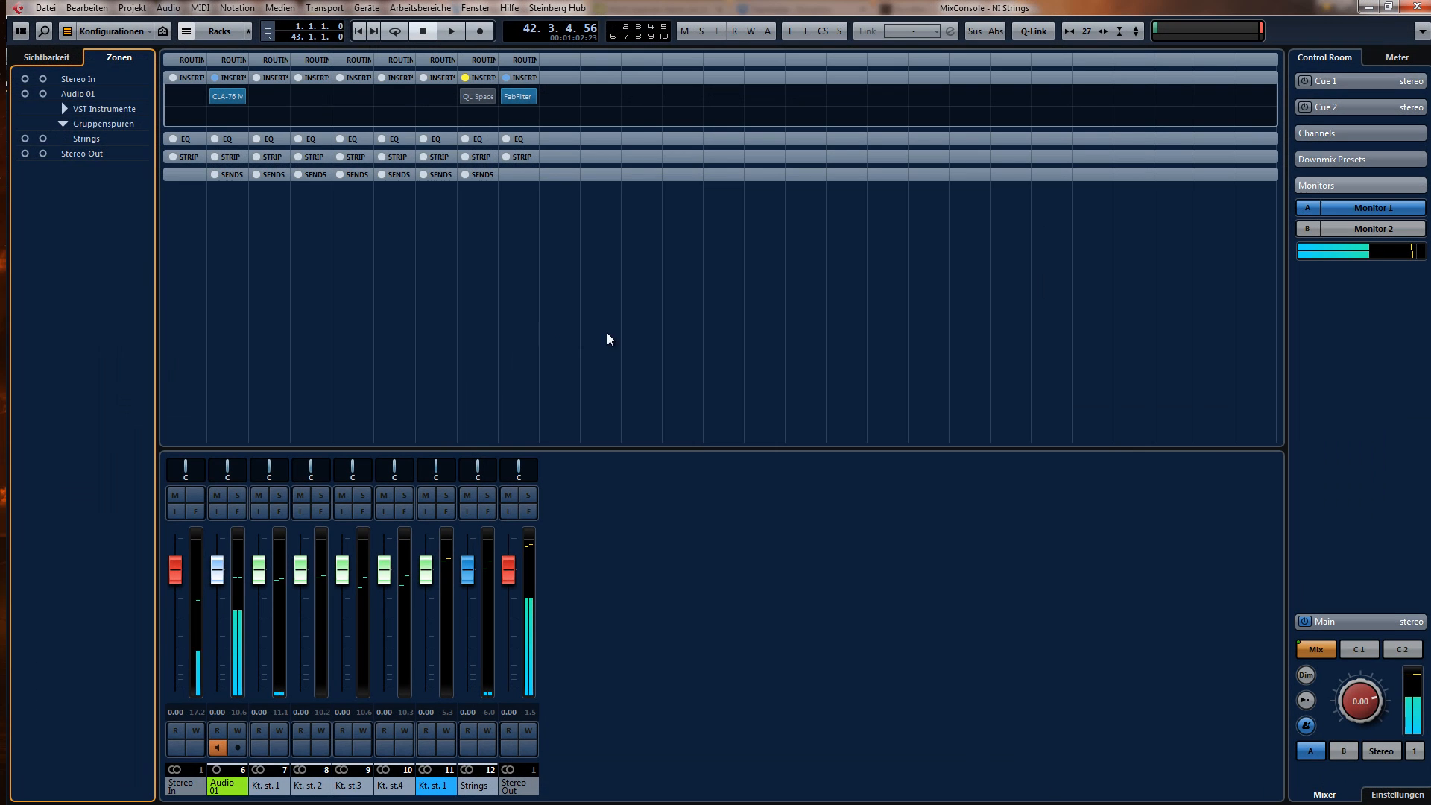
left_click(472, 96)
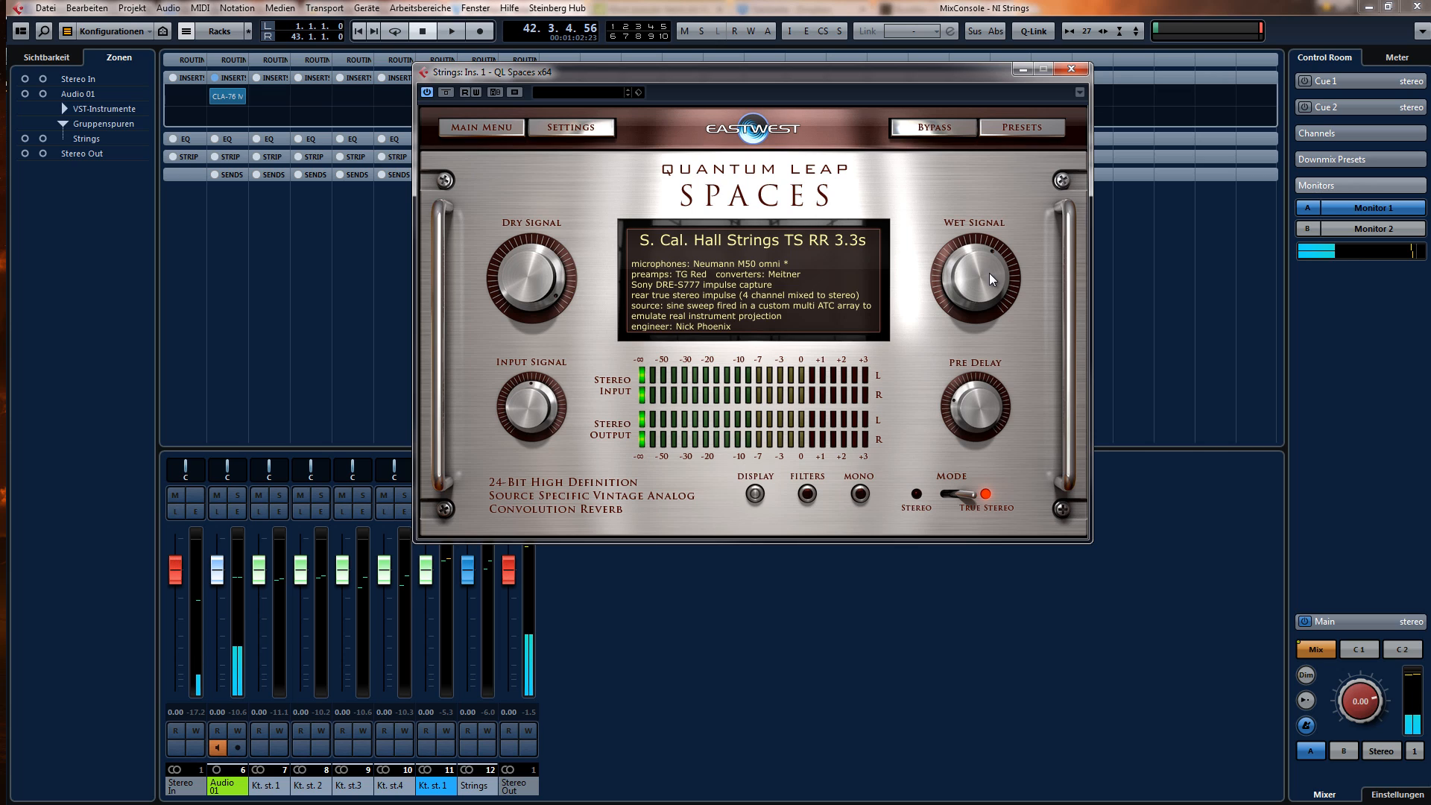
mouse_move(536, 290)
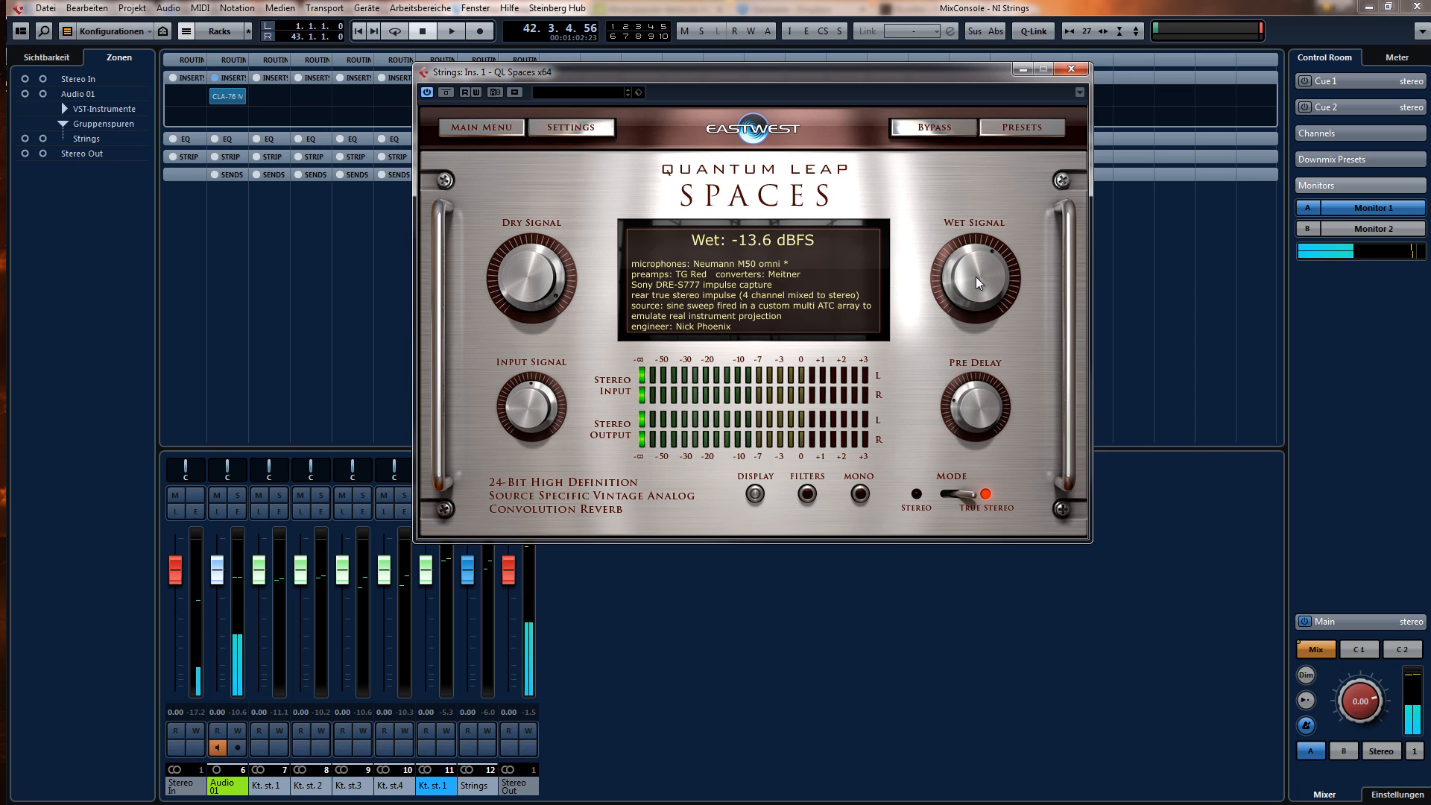
left_click(1073, 70)
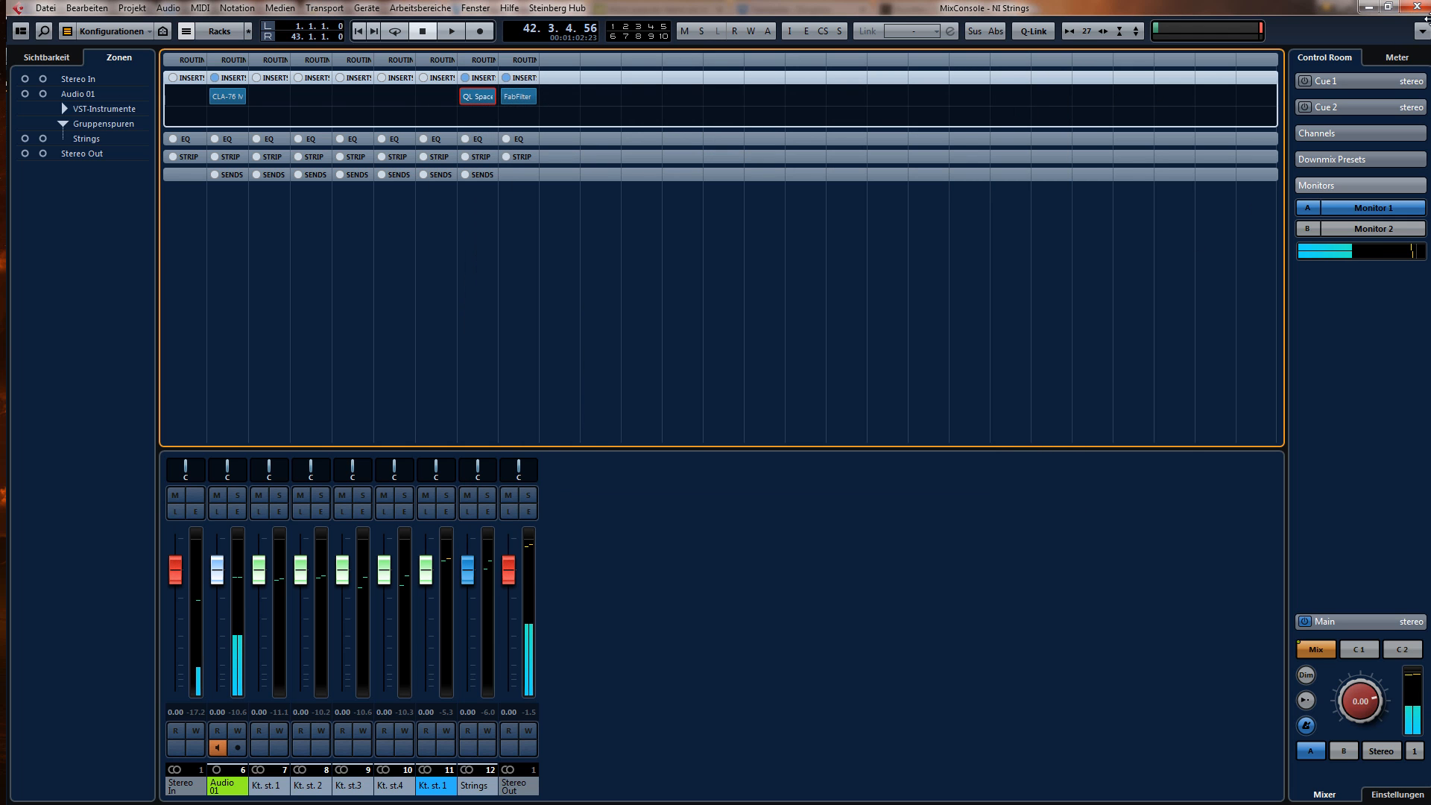
left_click(1417, 9)
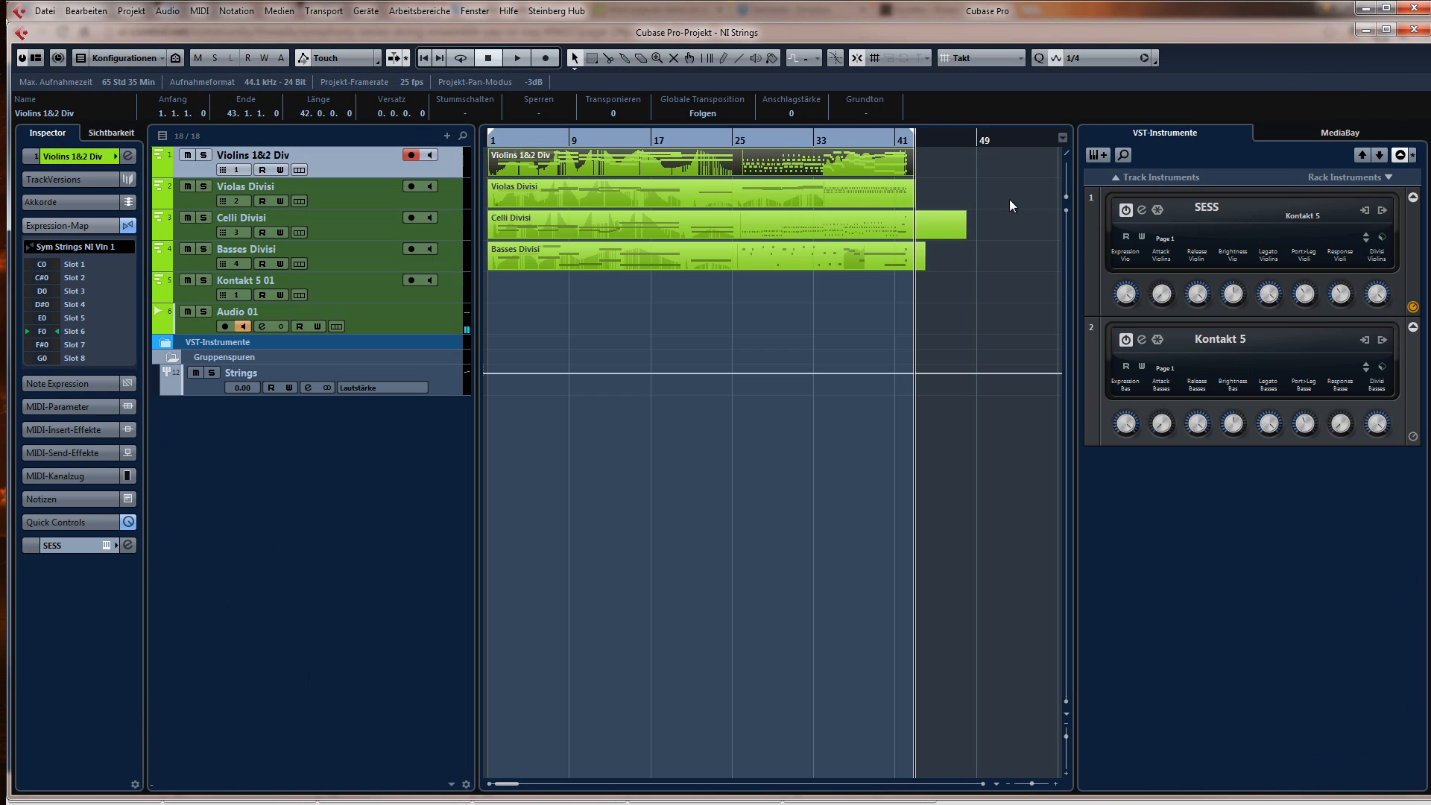
- Play the arrangement from near its start and collapse the Basses instrument's neighbour, the open Cellos instrument, in the SESS Kontakt rack
left_click(513, 141)
key("space")
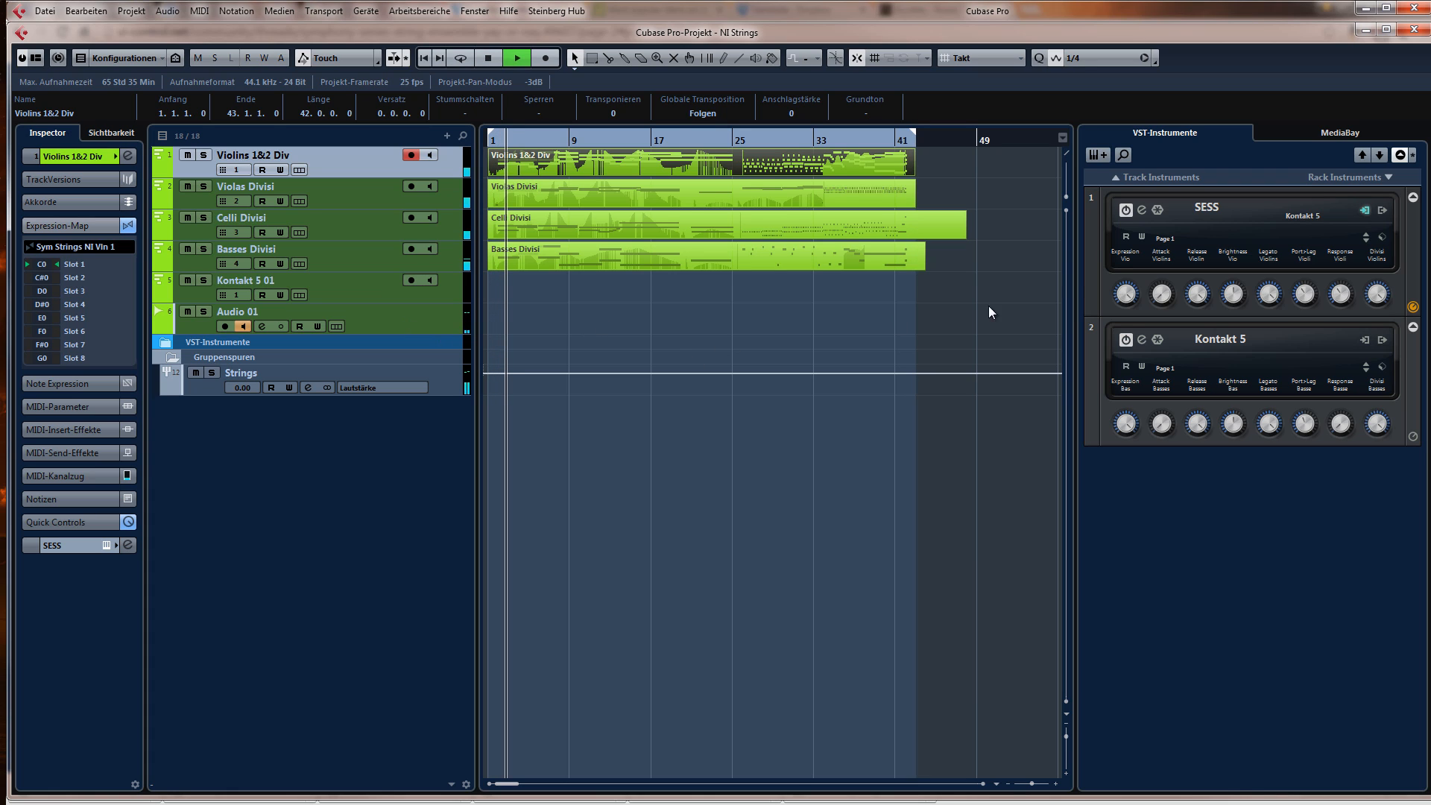
left_click(1141, 212)
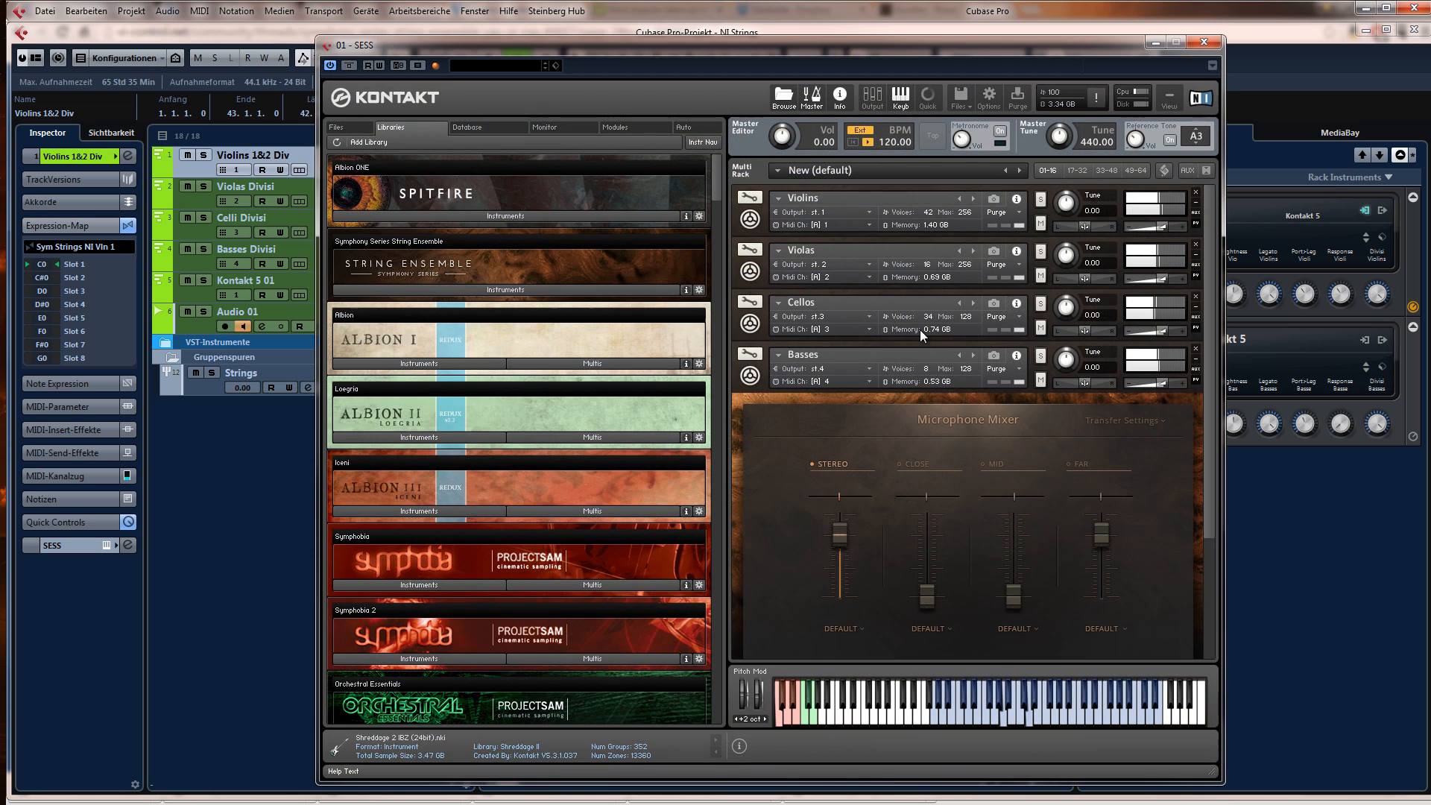
left_click(748, 368)
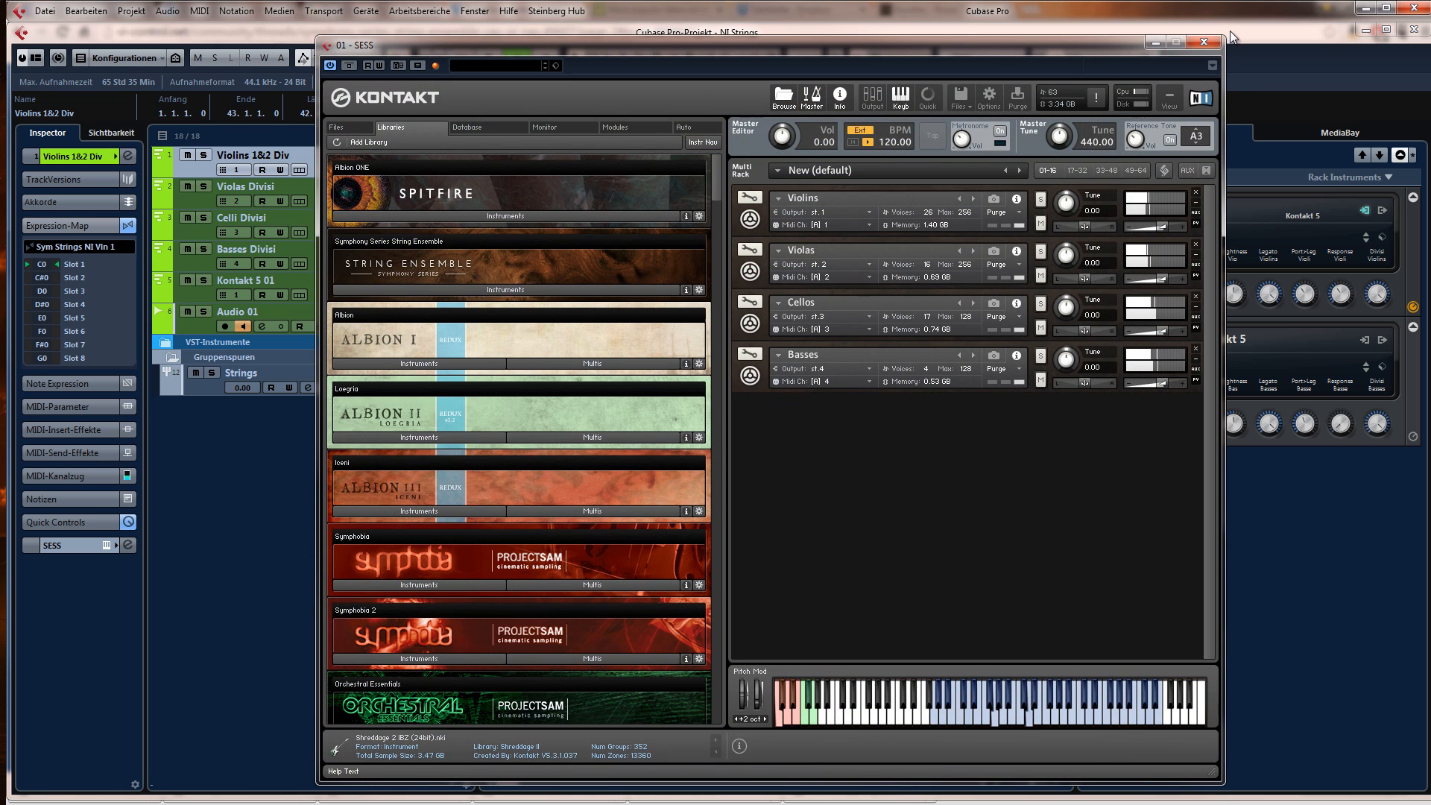
left_click(1208, 43)
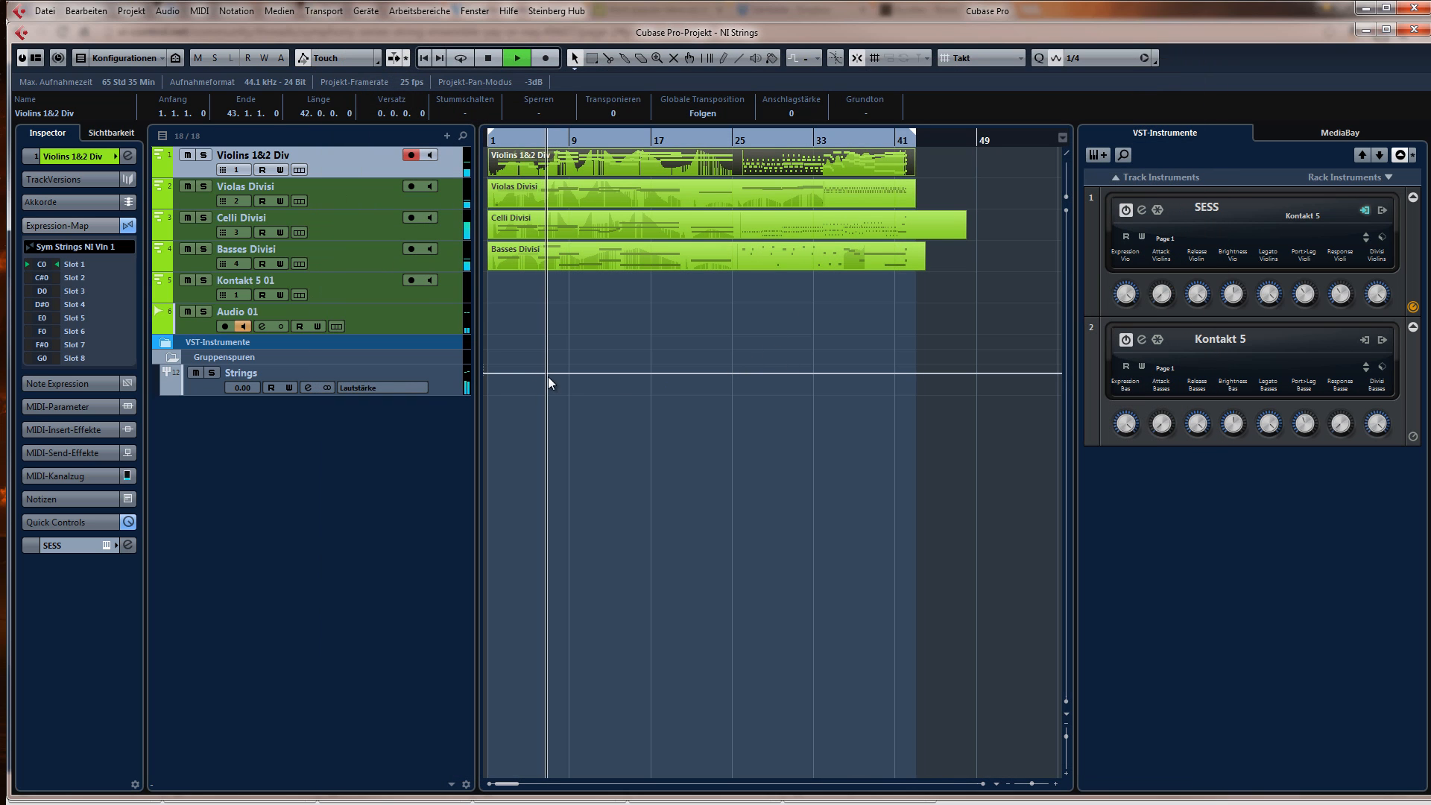
- Lower the Strings group fader to -12.8 dB during playback, return to the project window and clear the part selection
key("F3")
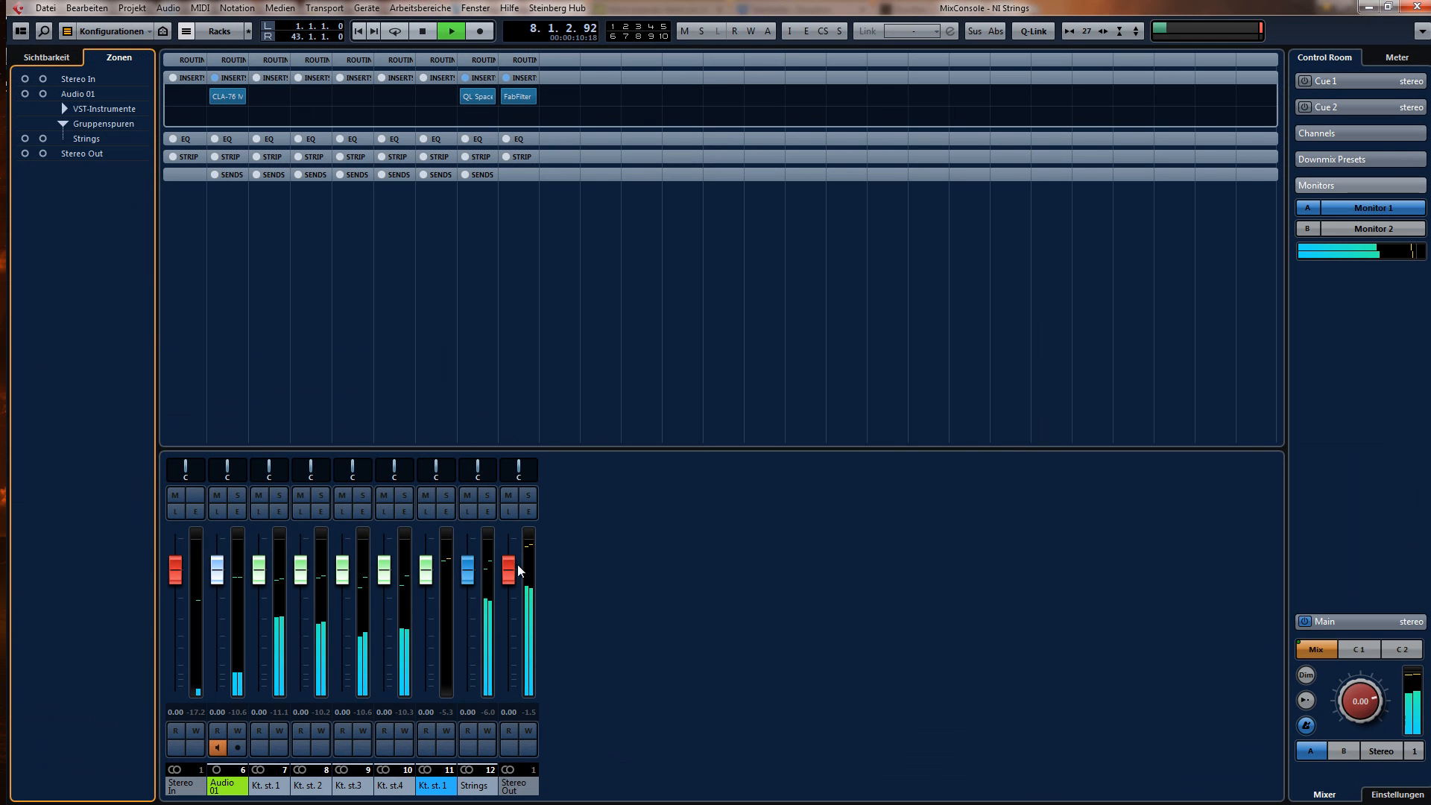
left_click_drag(469, 578, 470, 639)
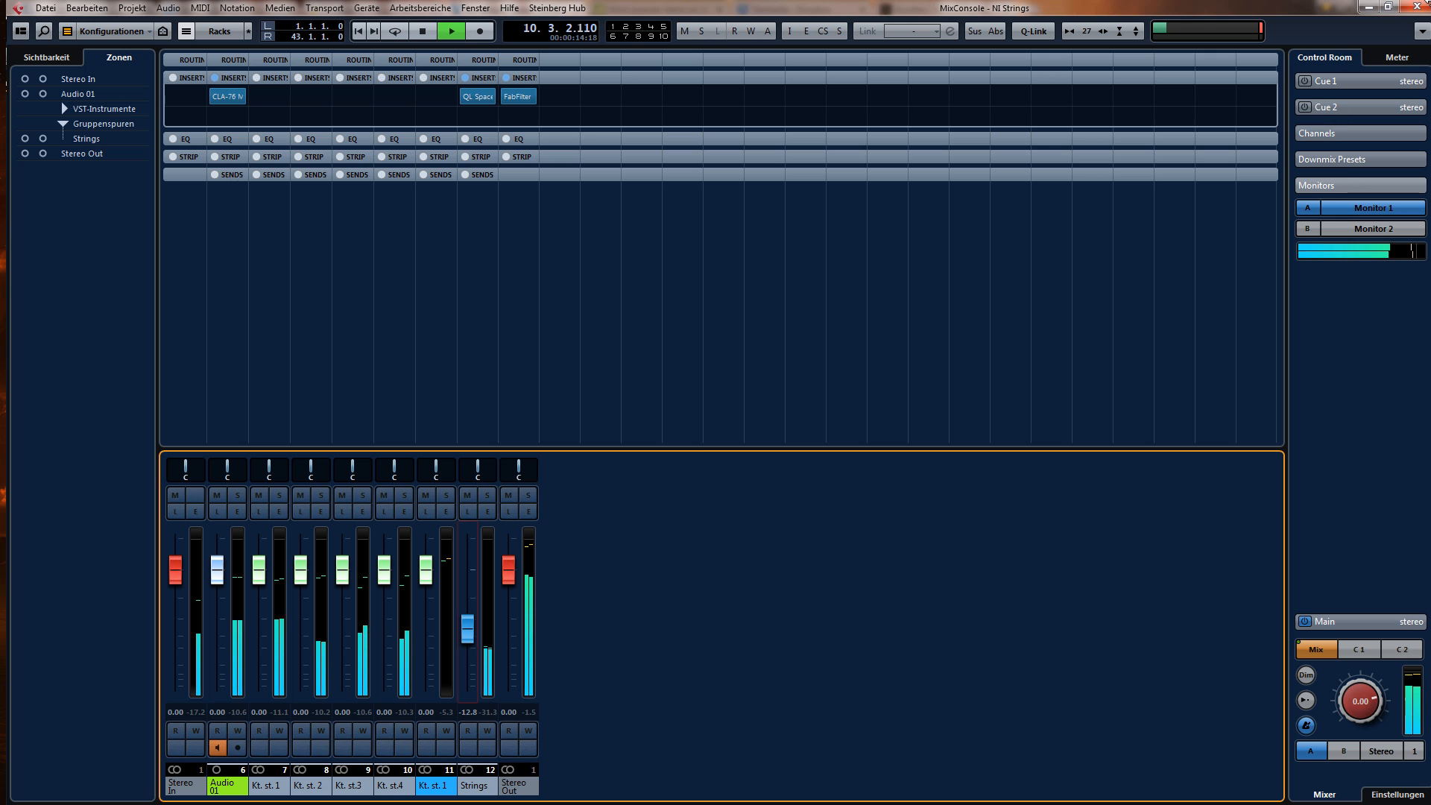
left_click(1417, 7)
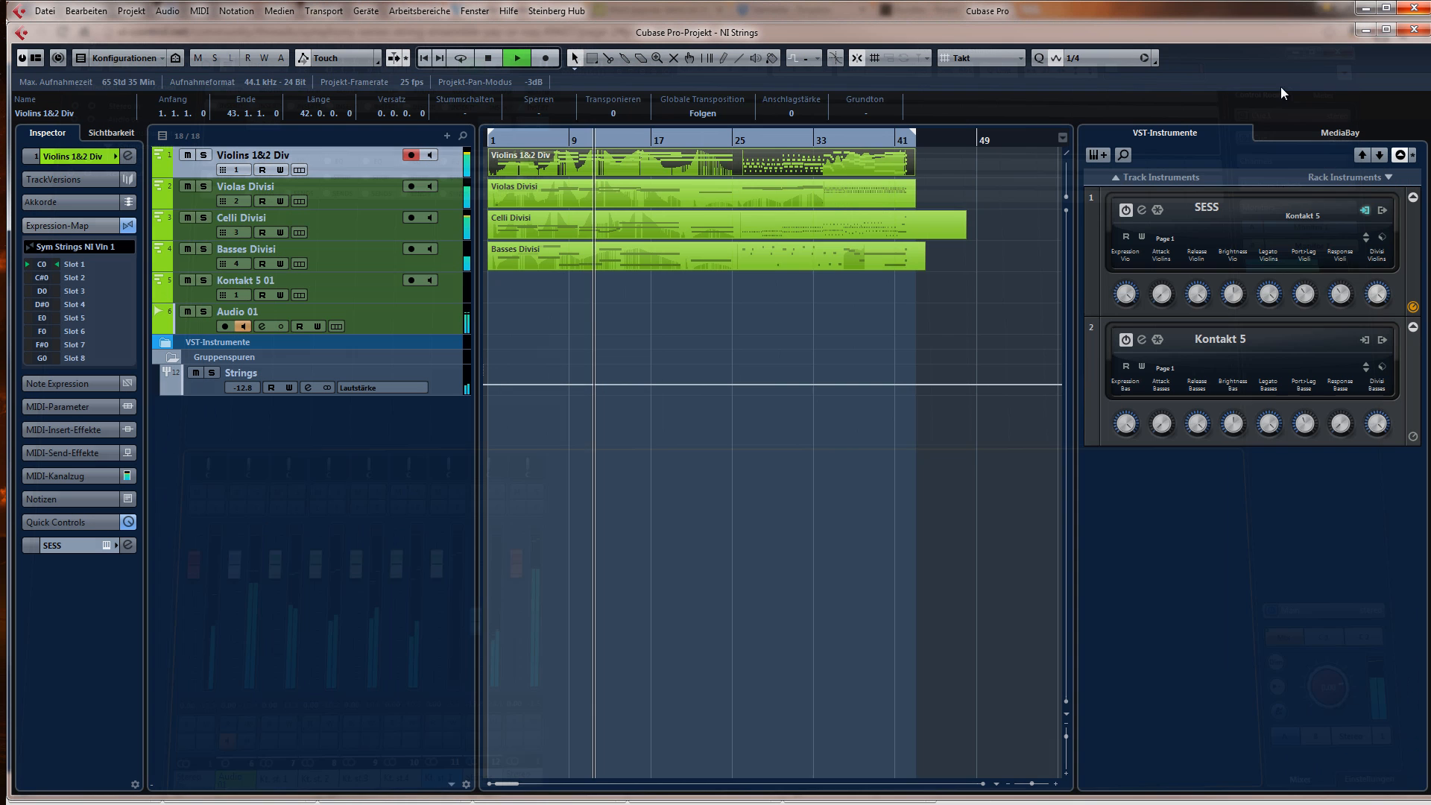
left_click(766, 357)
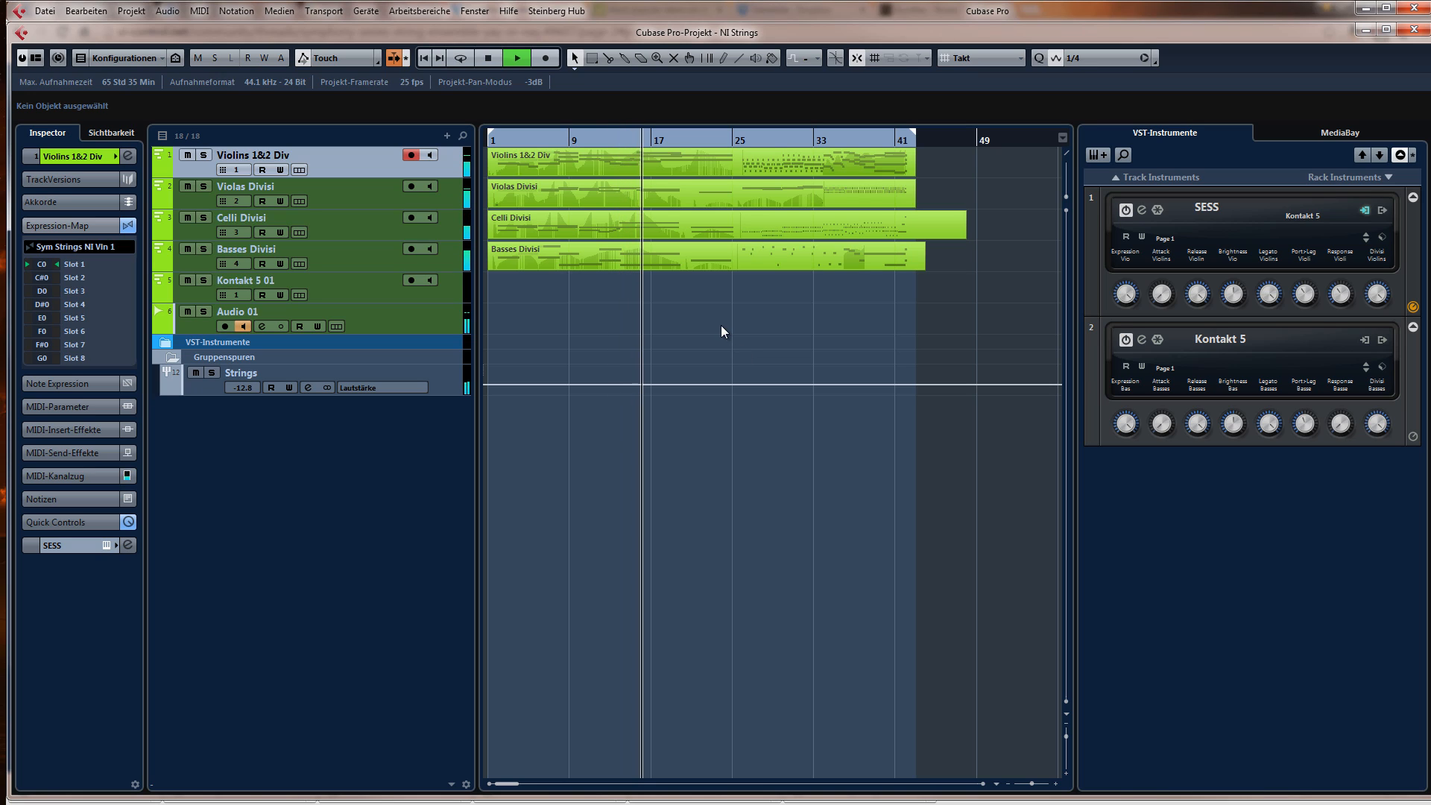
- Play the Violins' change from Legato to Harmonics around bar 18 from several earlier positions in the Key Editor
left_click(67, 230)
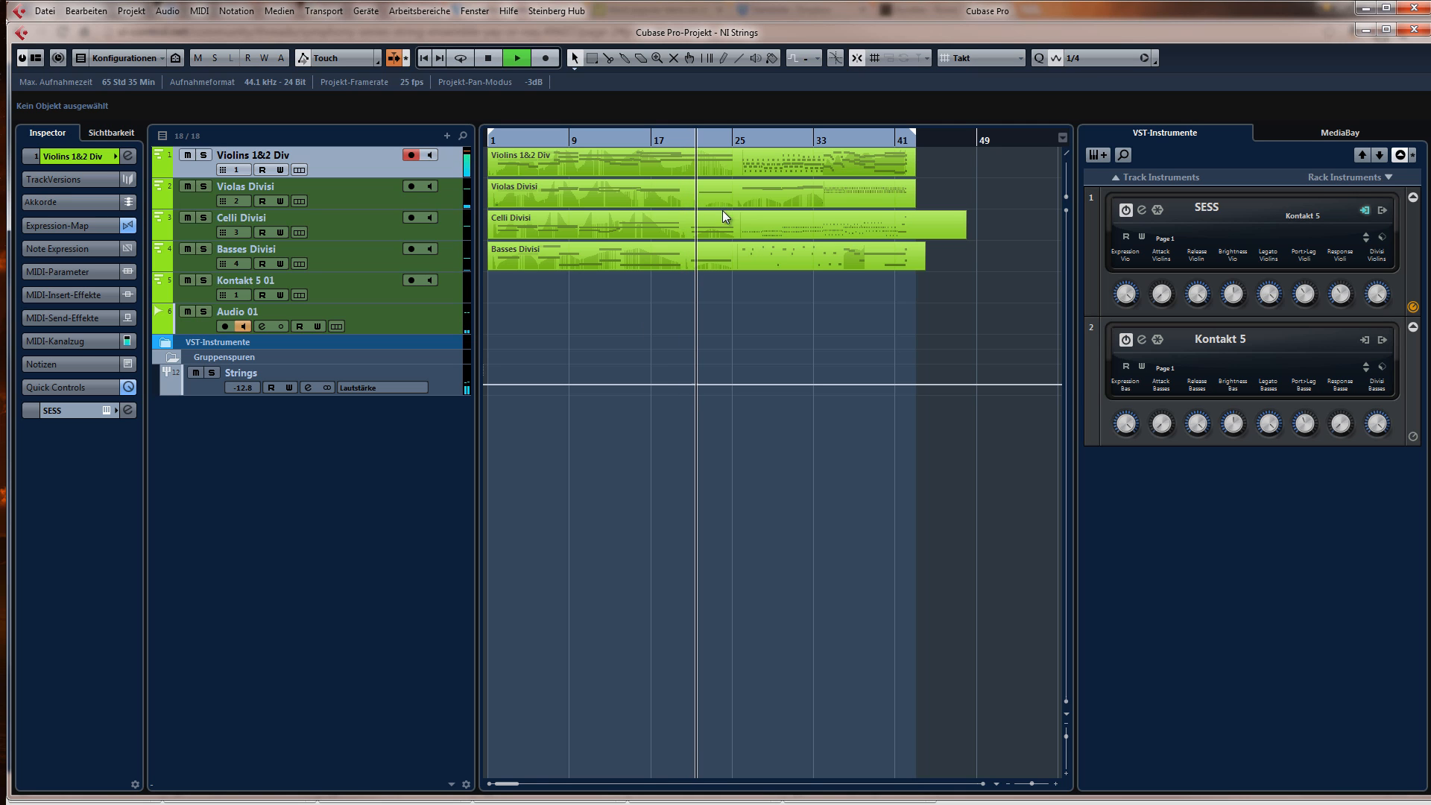
double_click(686, 155)
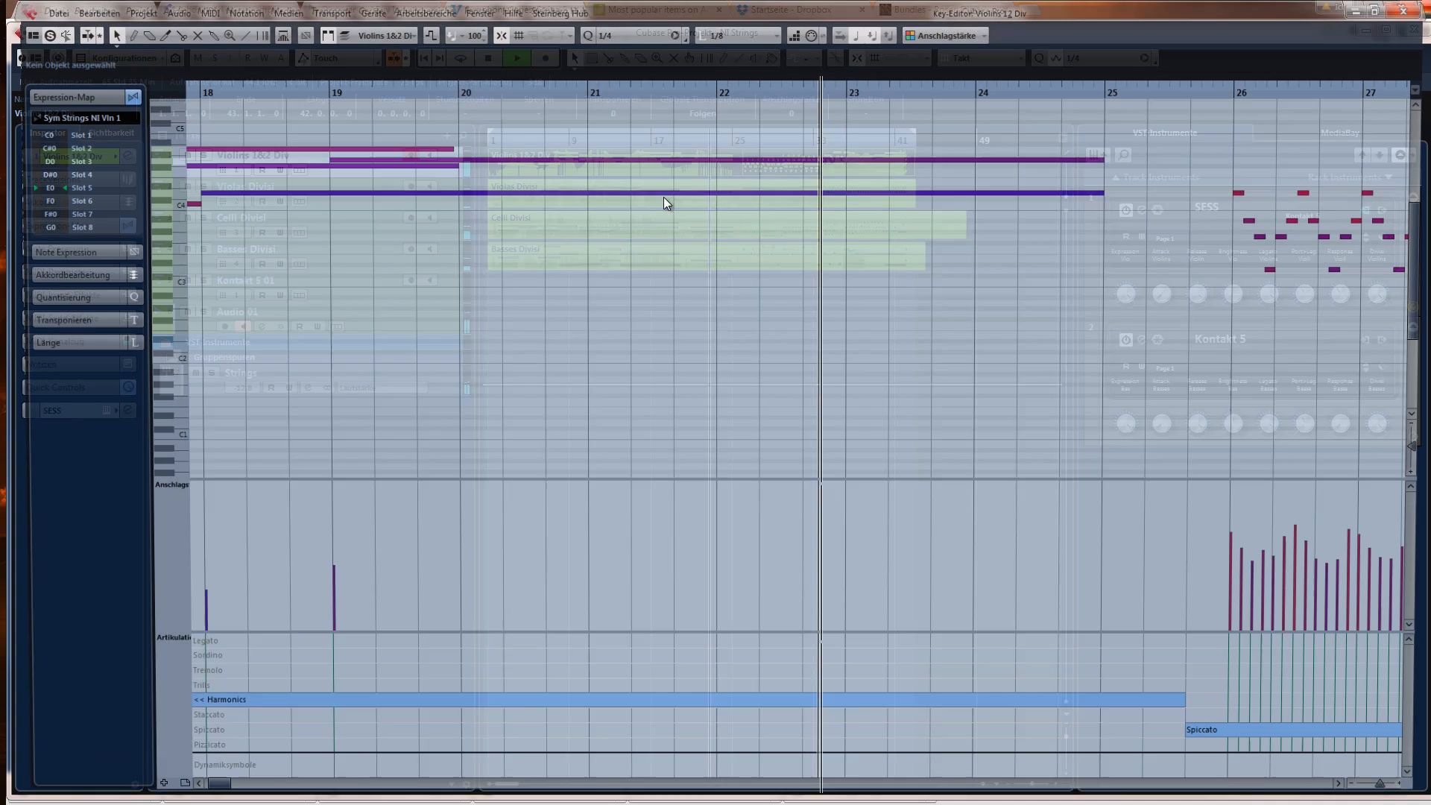
scroll(583, 315, "left", 3)
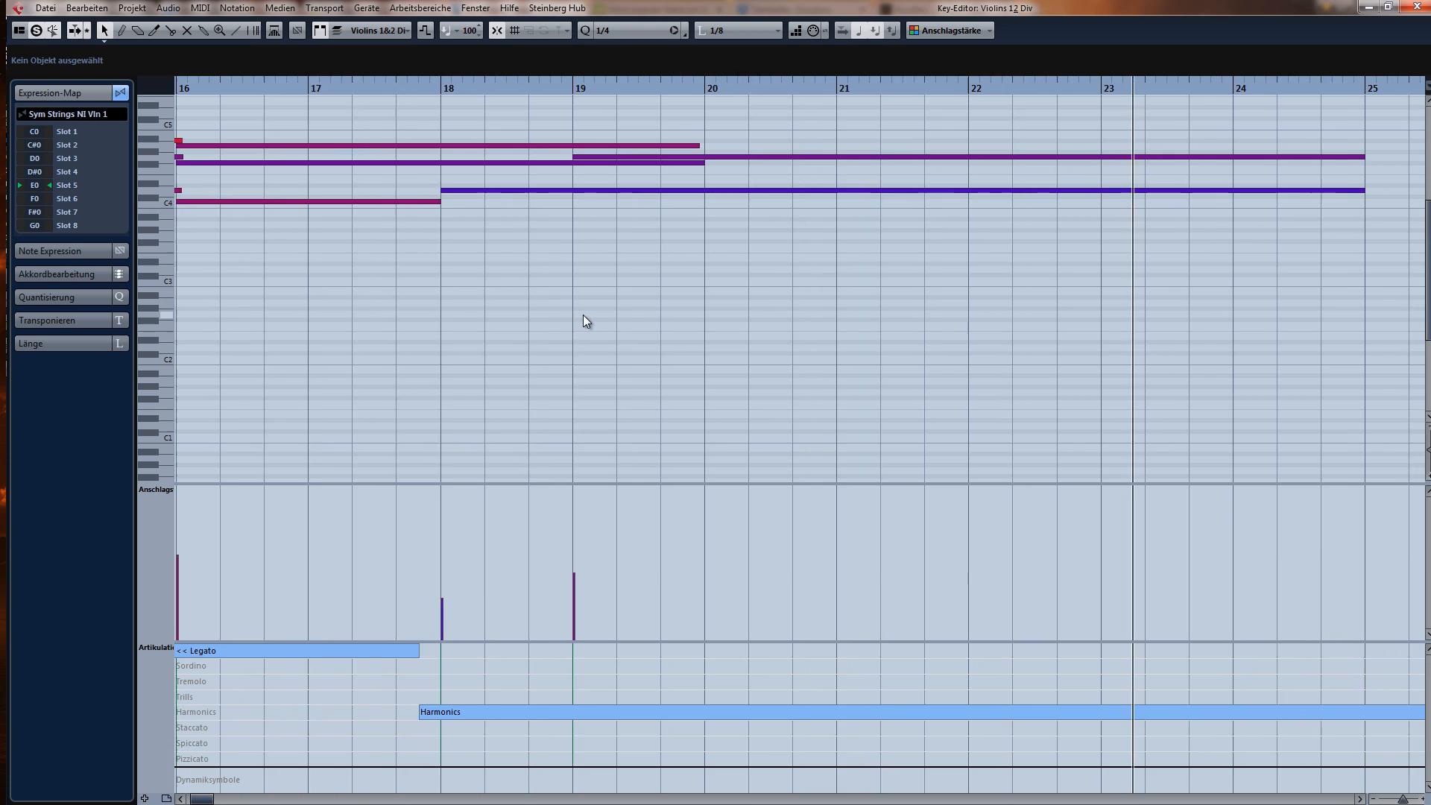
left_click(550, 84)
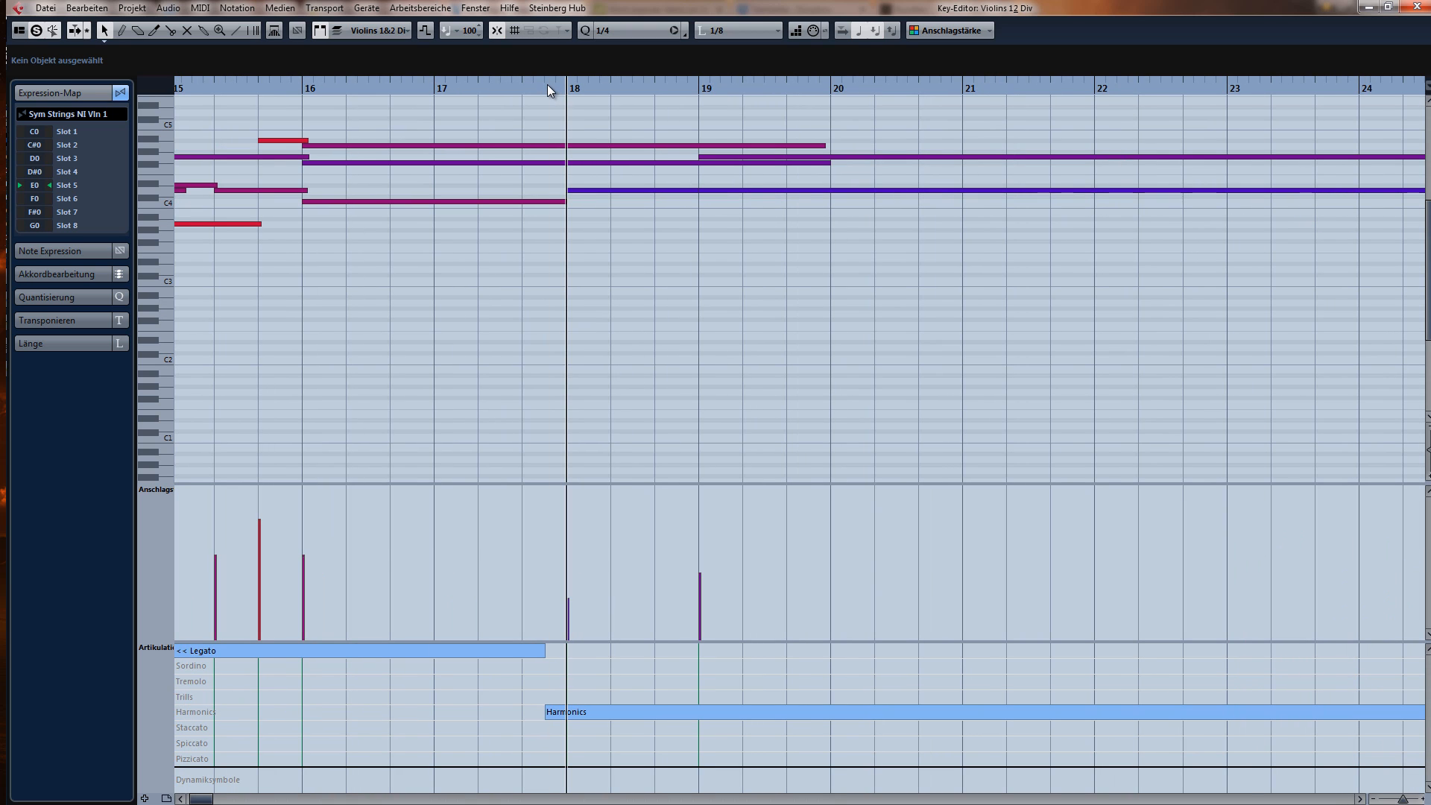
left_click(519, 89)
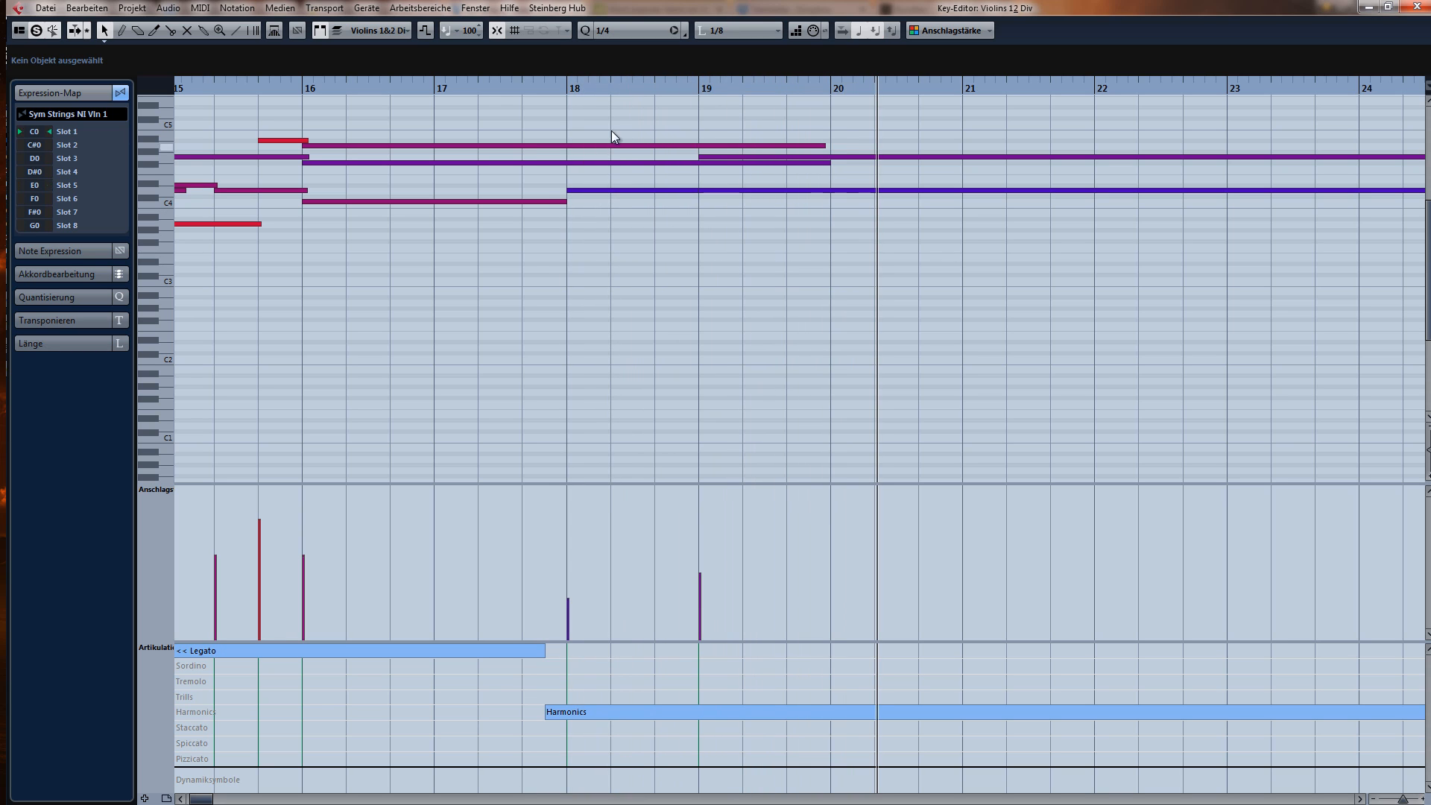
left_click(362, 84)
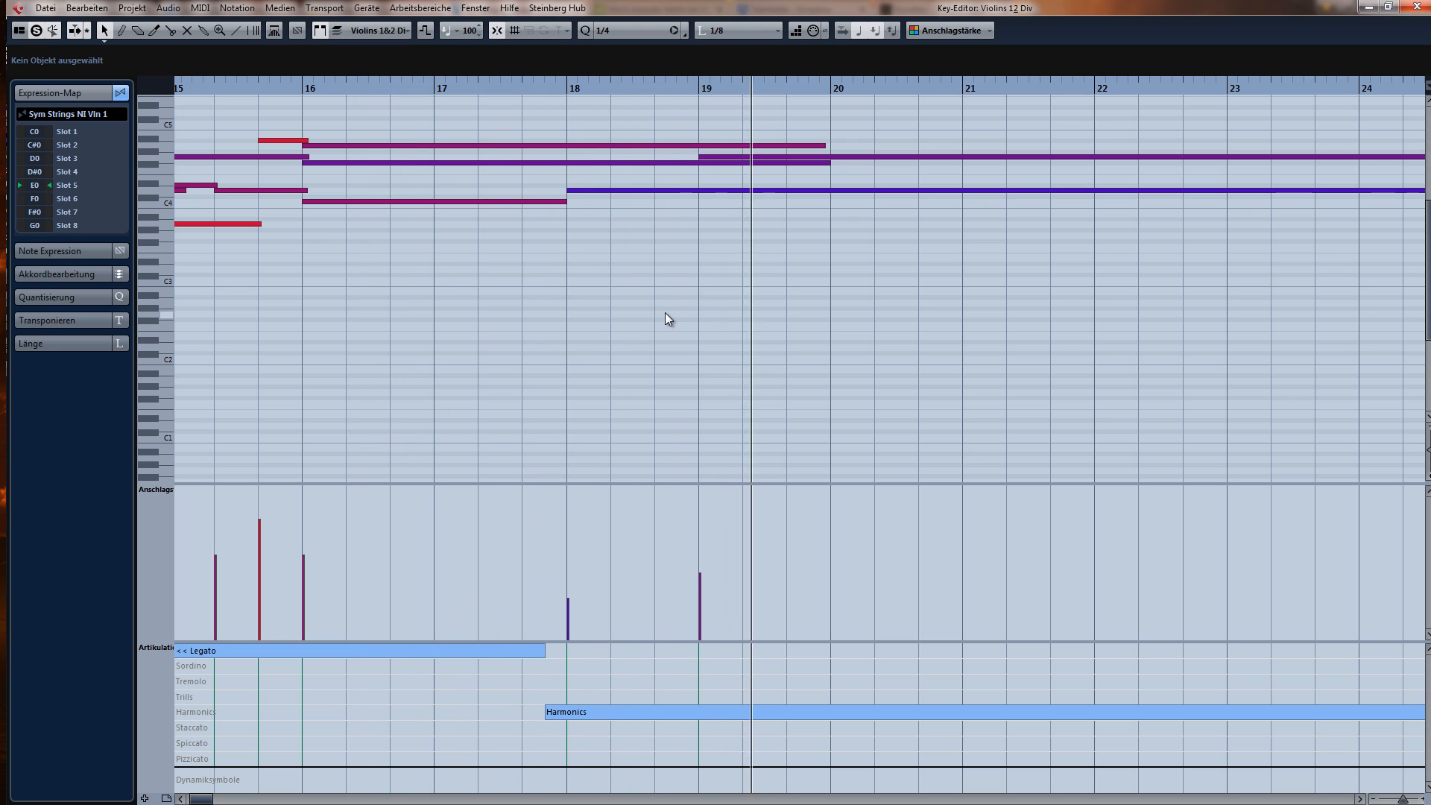
left_click(281, 85)
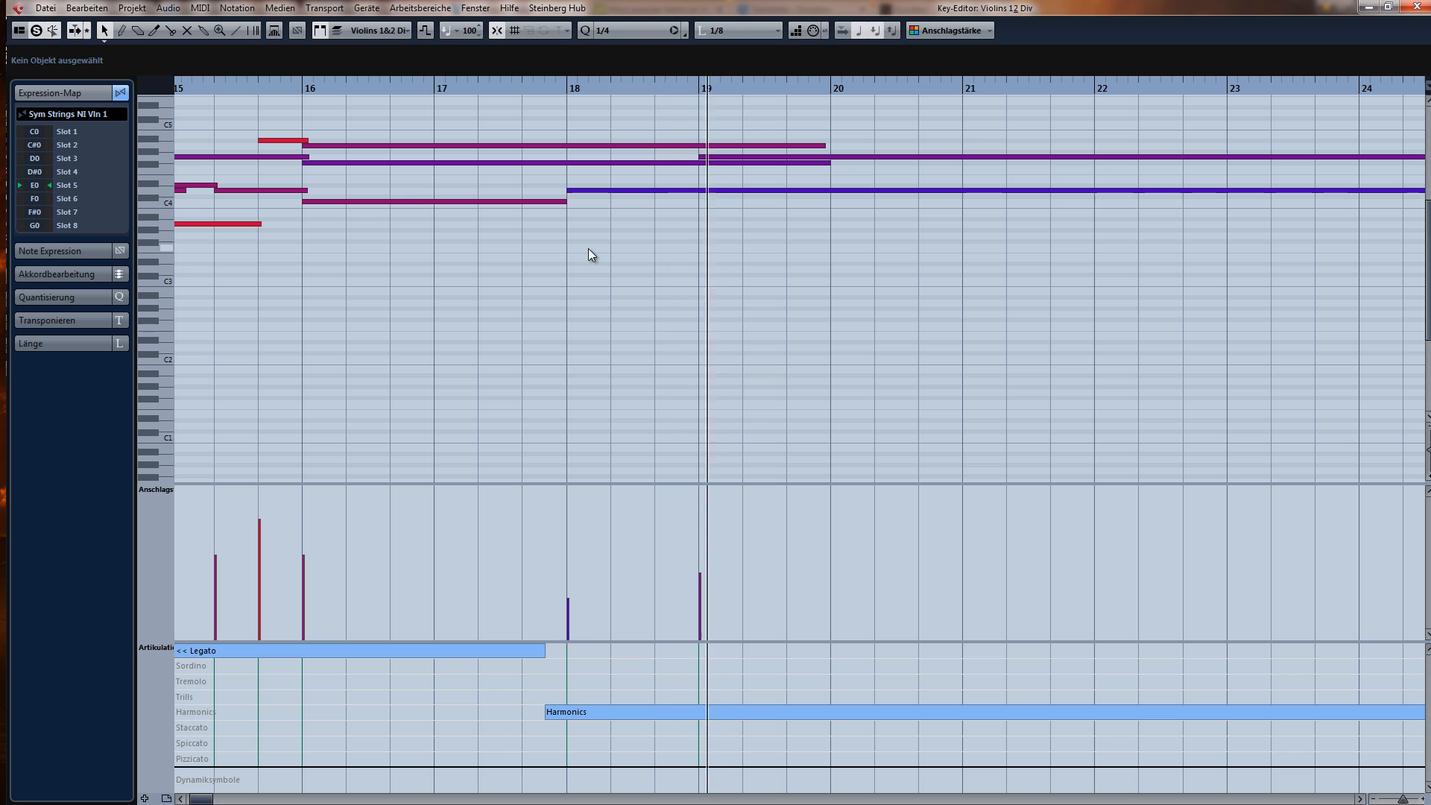
key("space")
key("Return")
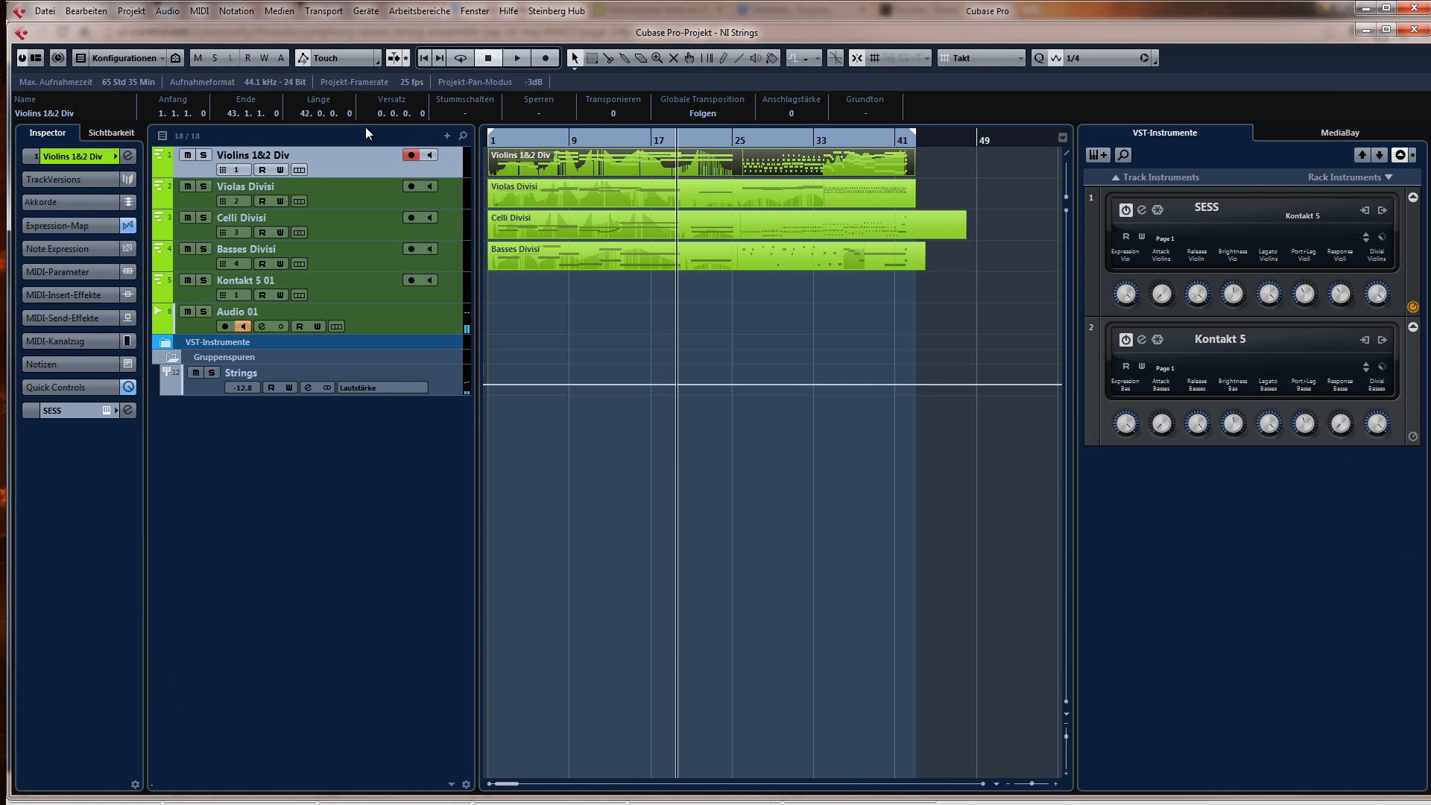
- Show the track's expression map and basic settings, and open the Violins' Performance page in the SESS Kontakt instrument
left_click(73, 227)
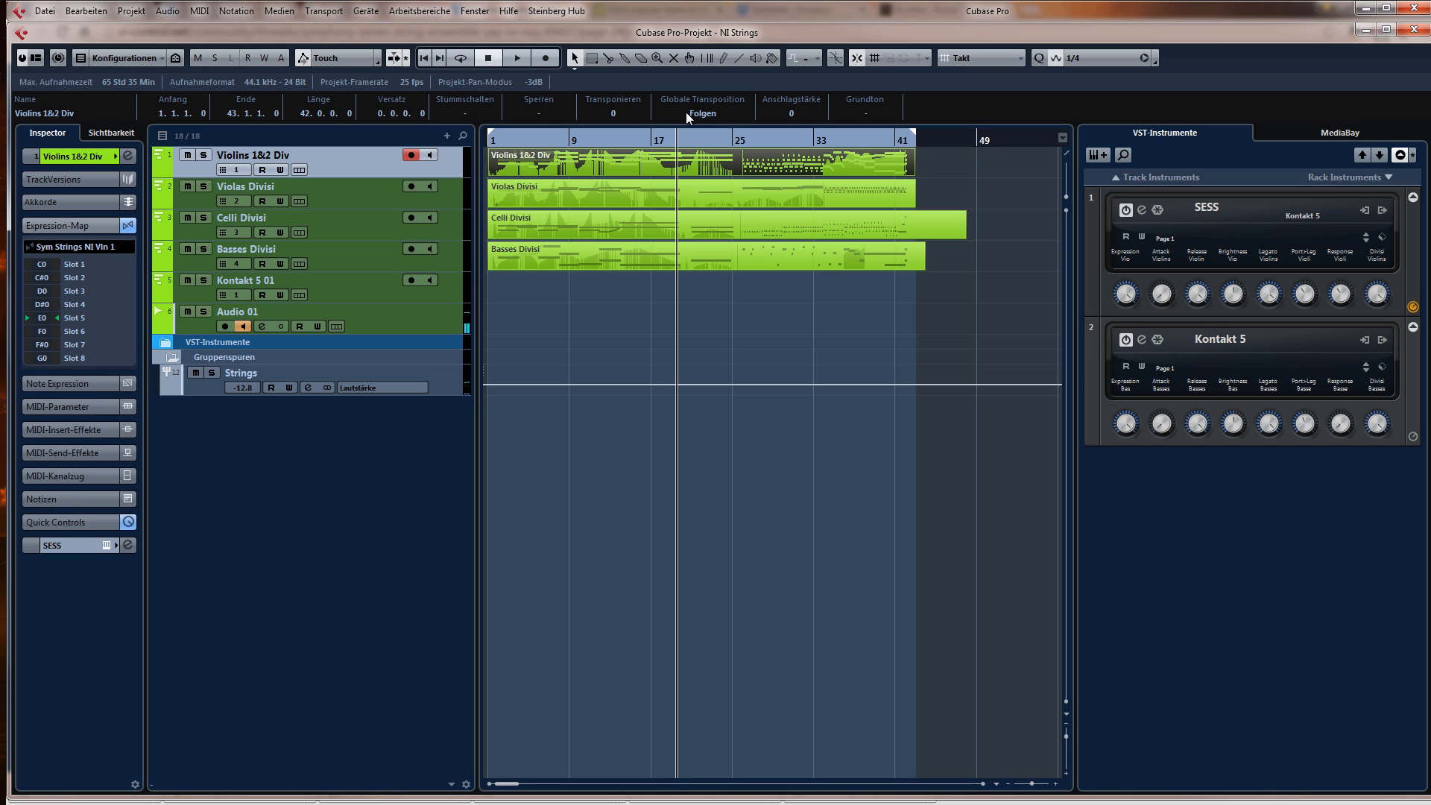
left_click(623, 135)
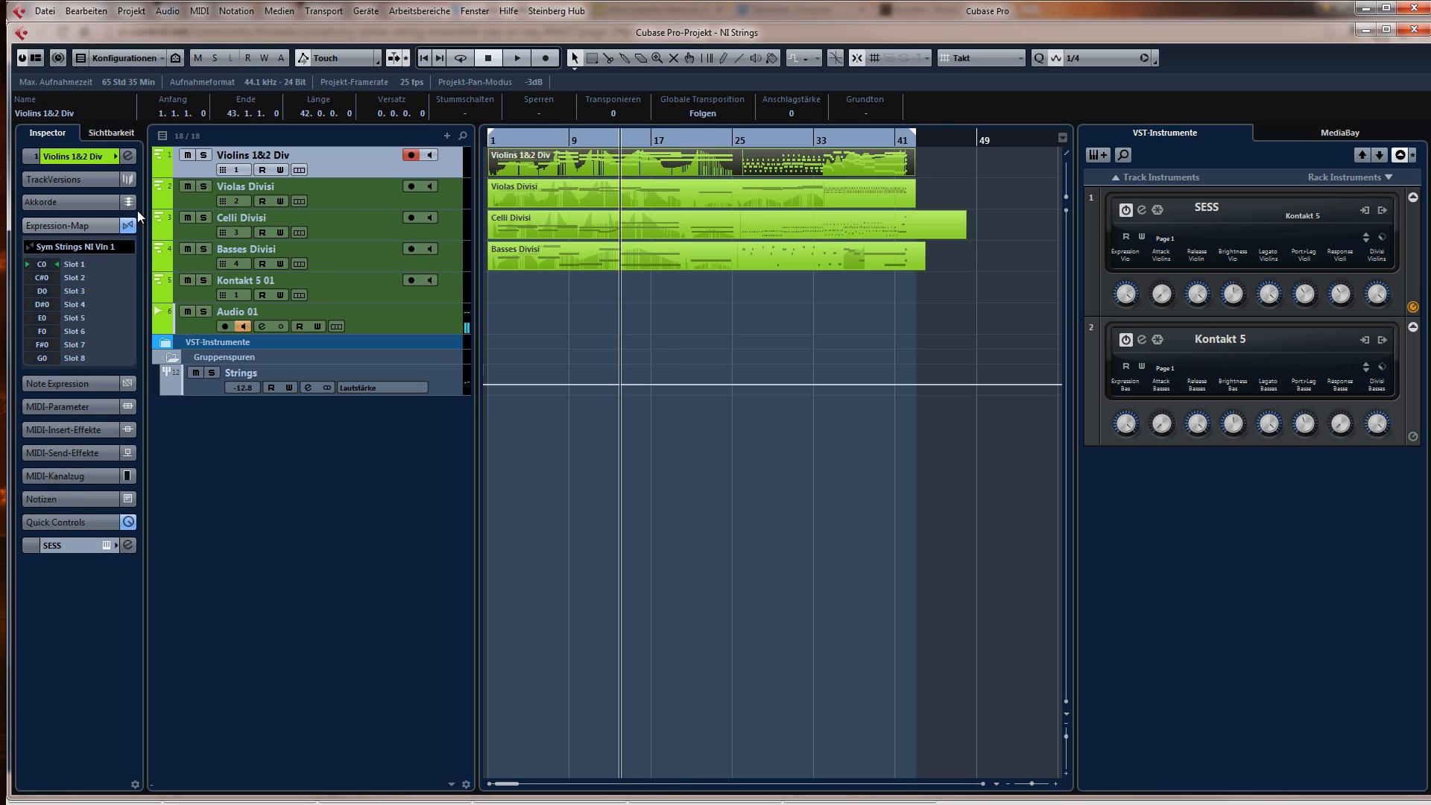
left_click(34, 155)
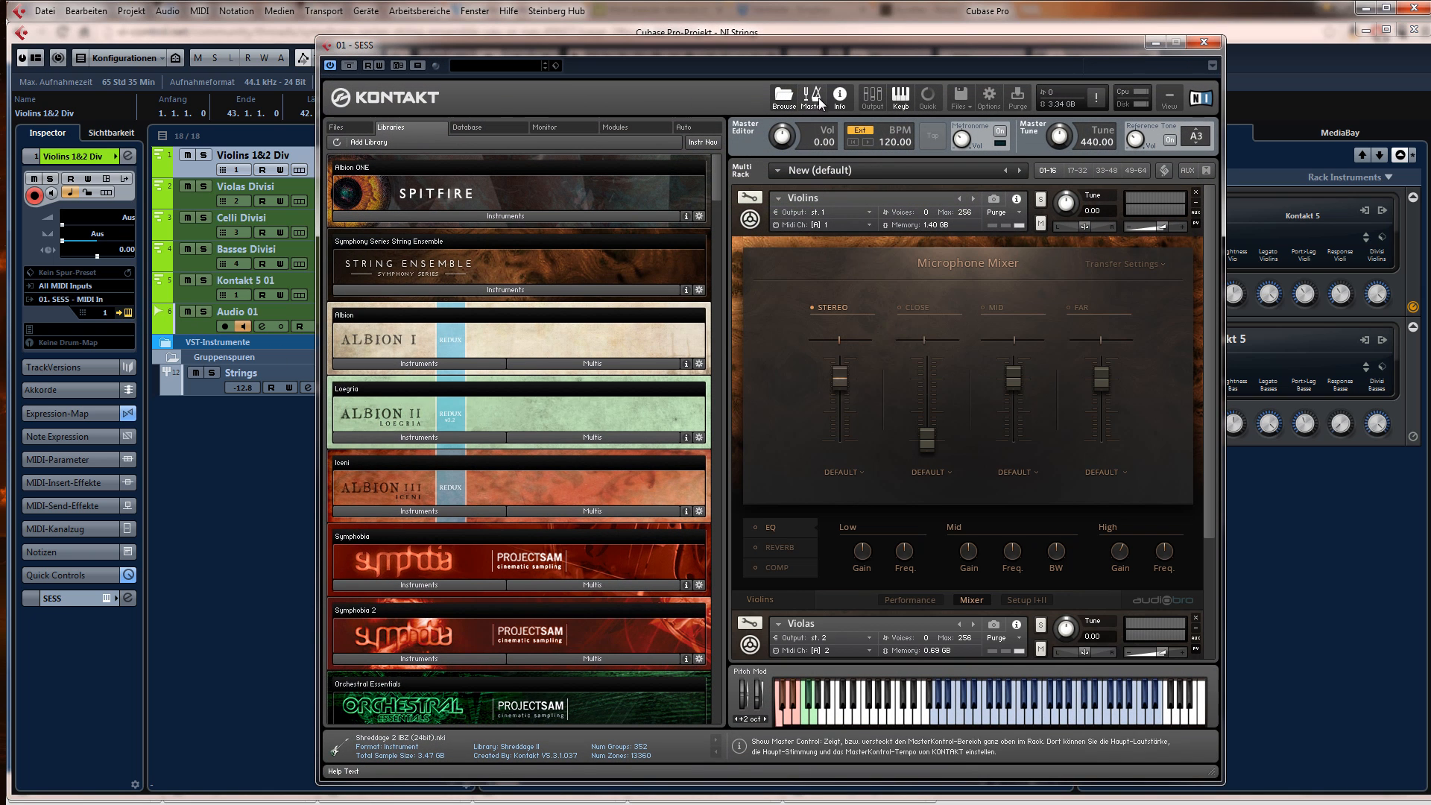
left_click(891, 599)
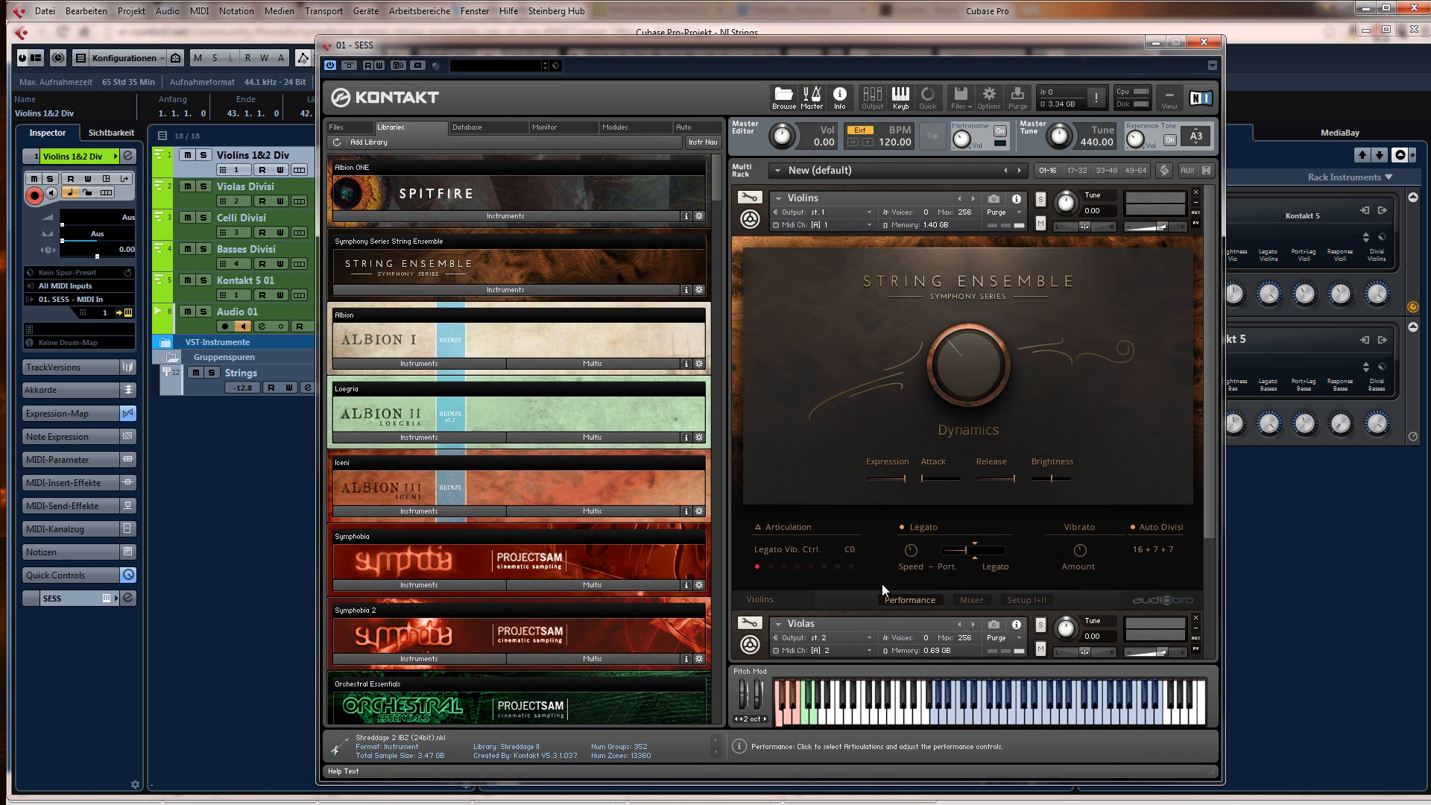
left_click_drag(781, 55, 1226, 59)
- Play the arrangement from shortly before bar 12 while watching the Violins' dynamics and articulation switches in Kontakt
left_click(597, 141)
key("space")
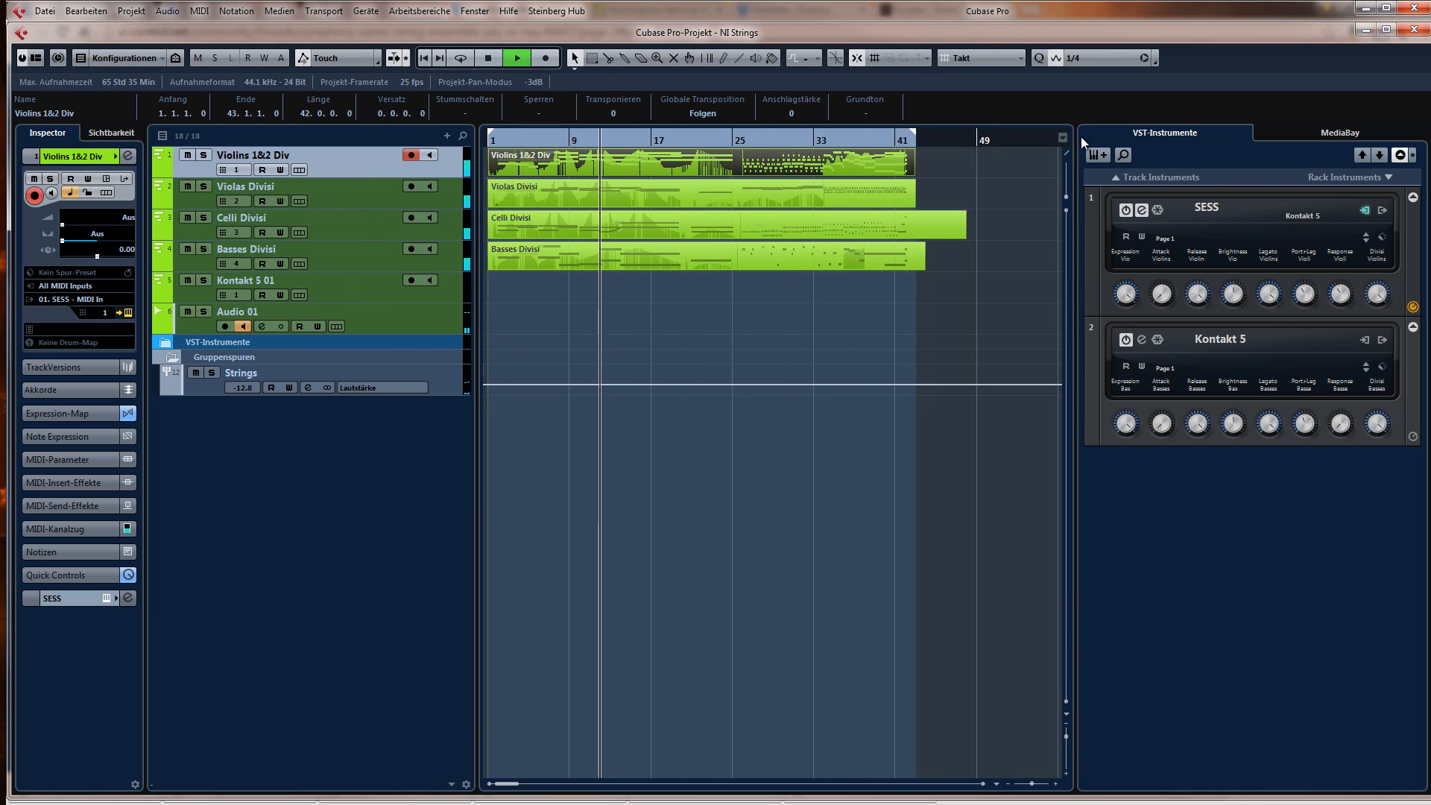
left_click(1141, 210)
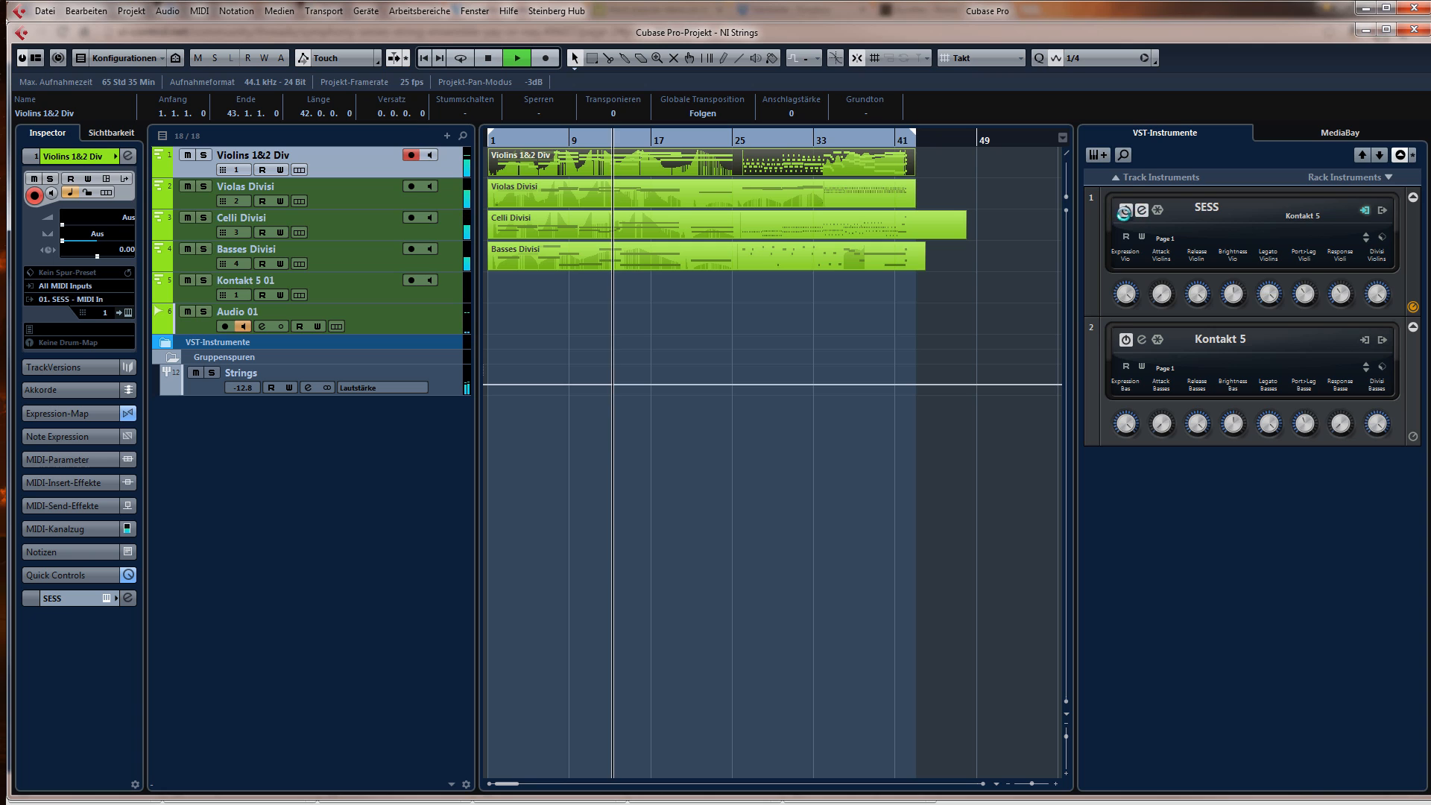
left_click_drag(1061, 52, 683, 38)
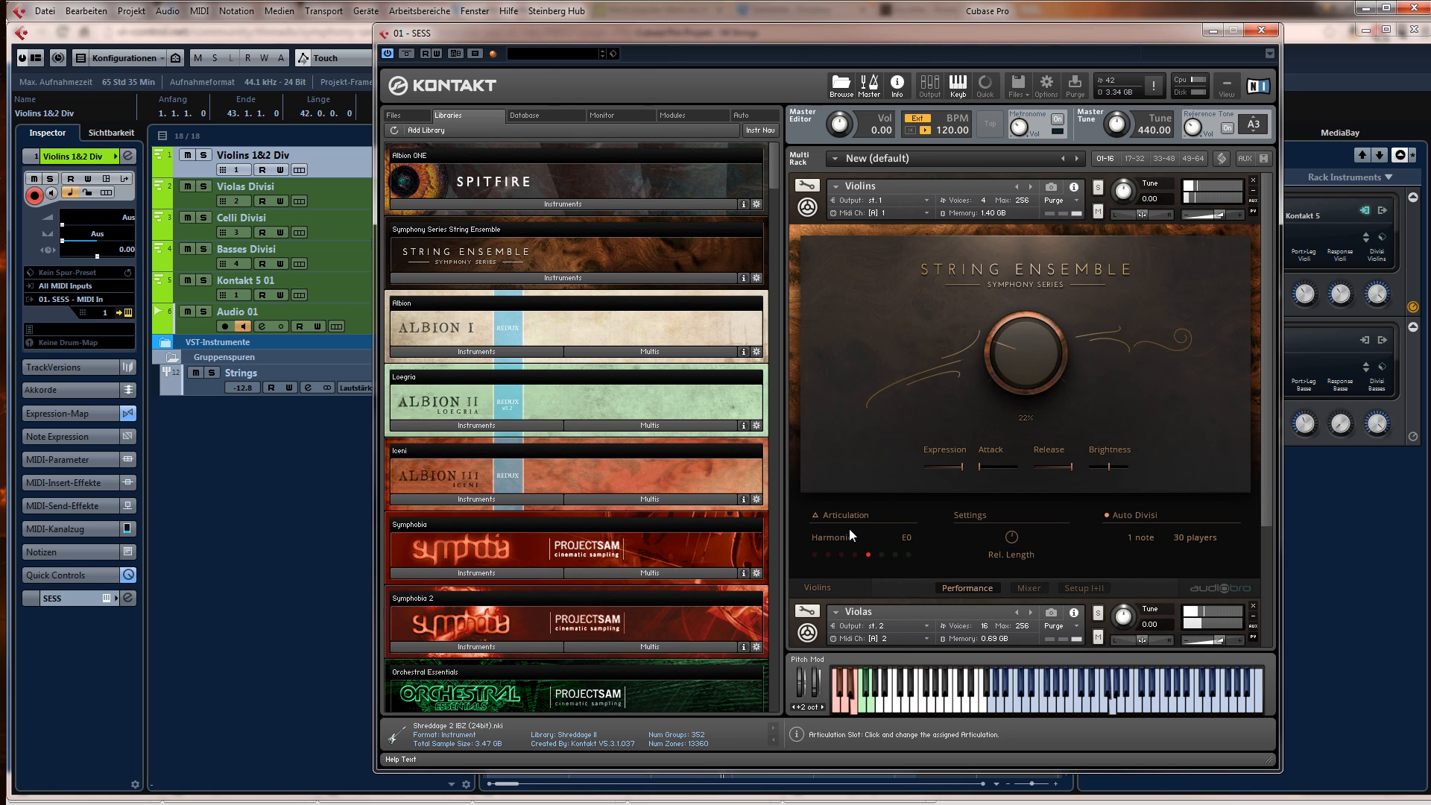
left_click(1259, 32)
- Inspect the Legato-to-Harmonics articulation change from just before bar 18 in the Violins part, and return to the project window
double_click(728, 164)
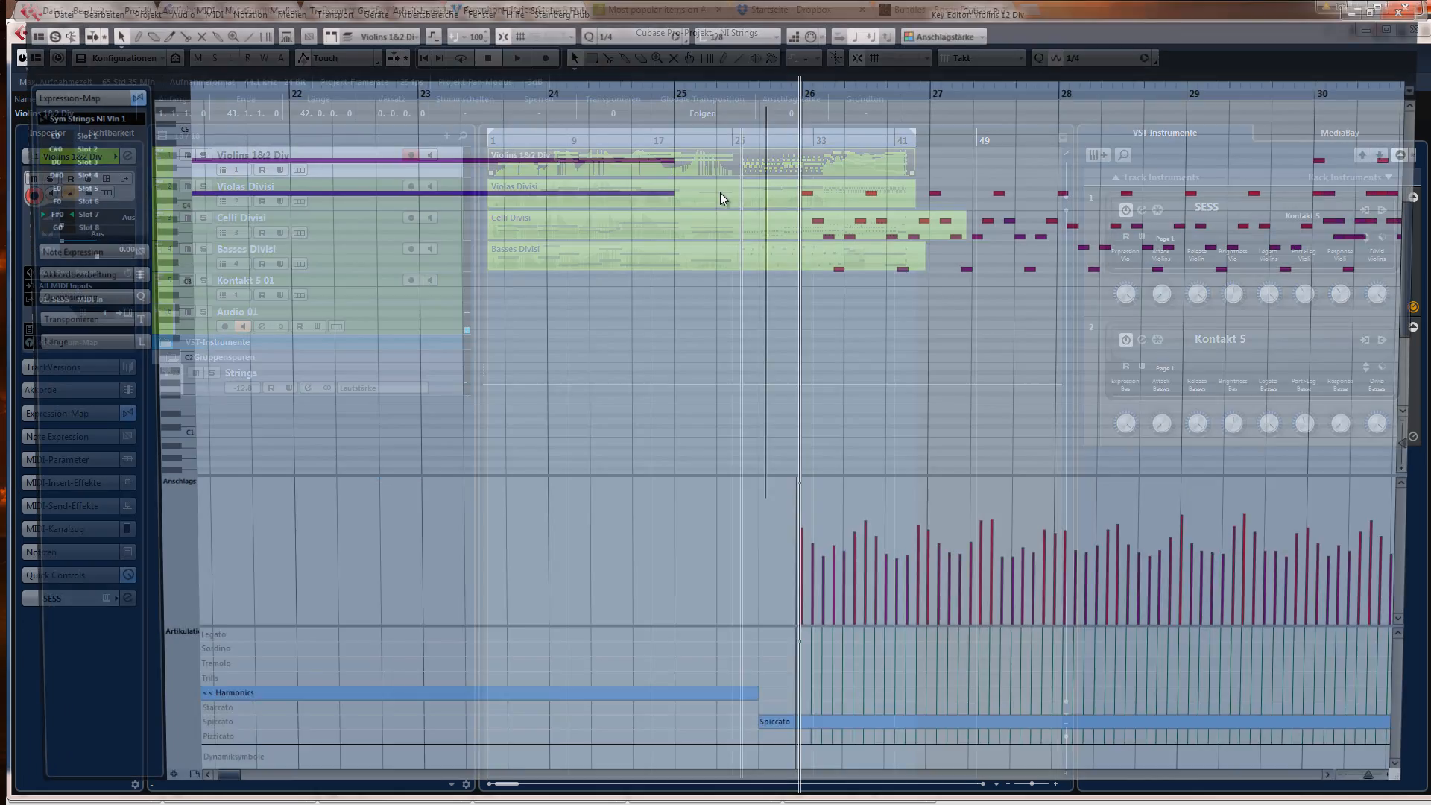
scroll(699, 370, "left", 5)
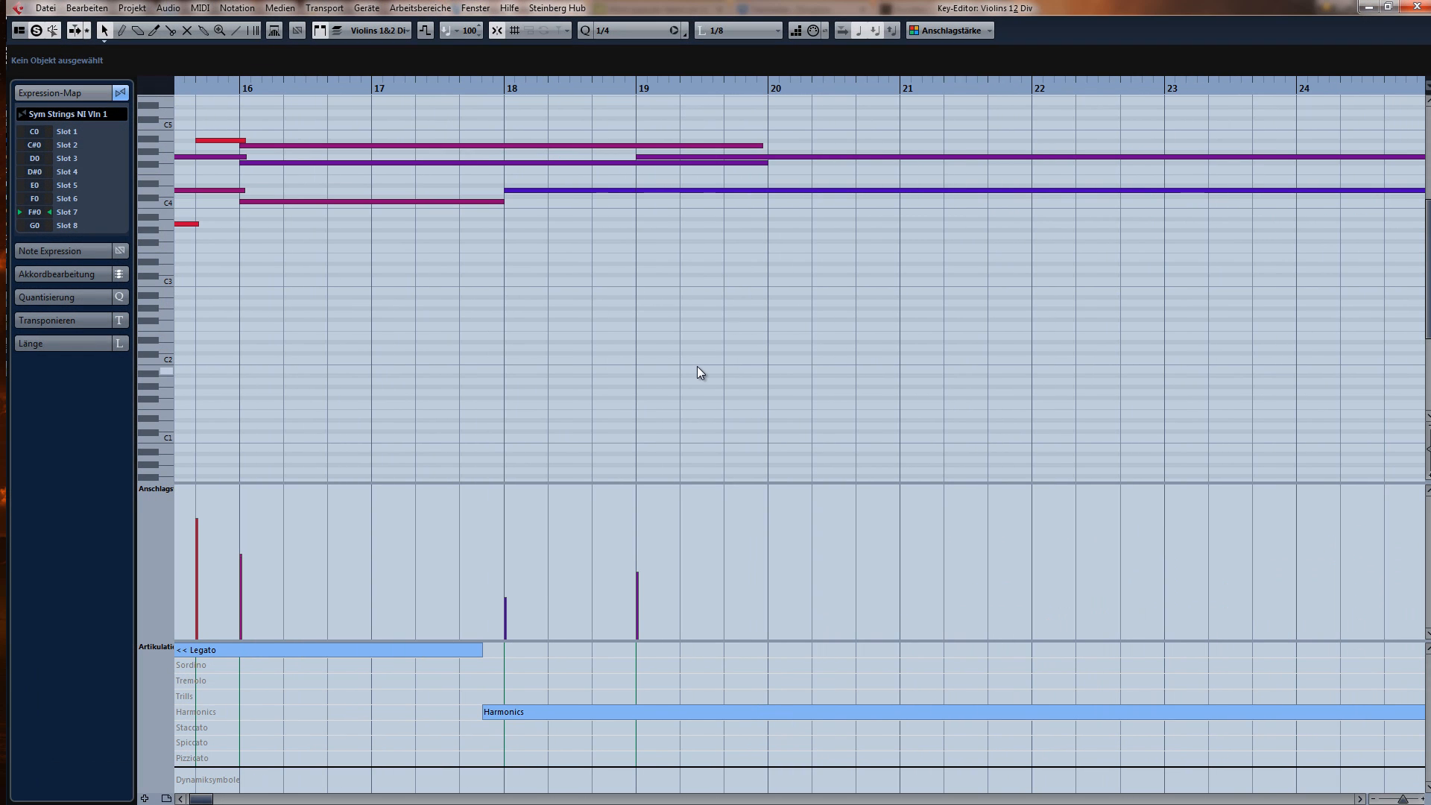
left_click(440, 85)
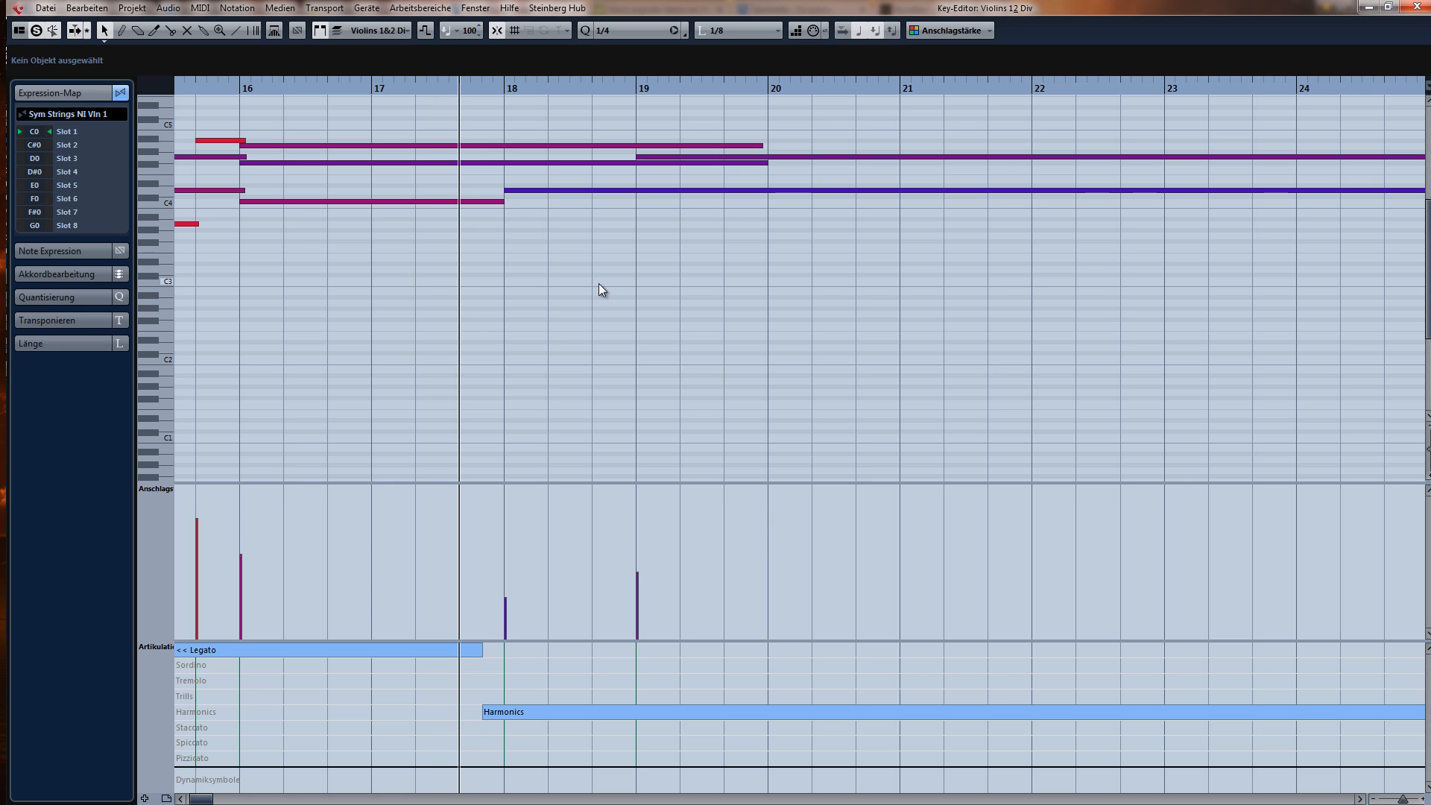
key("Return")
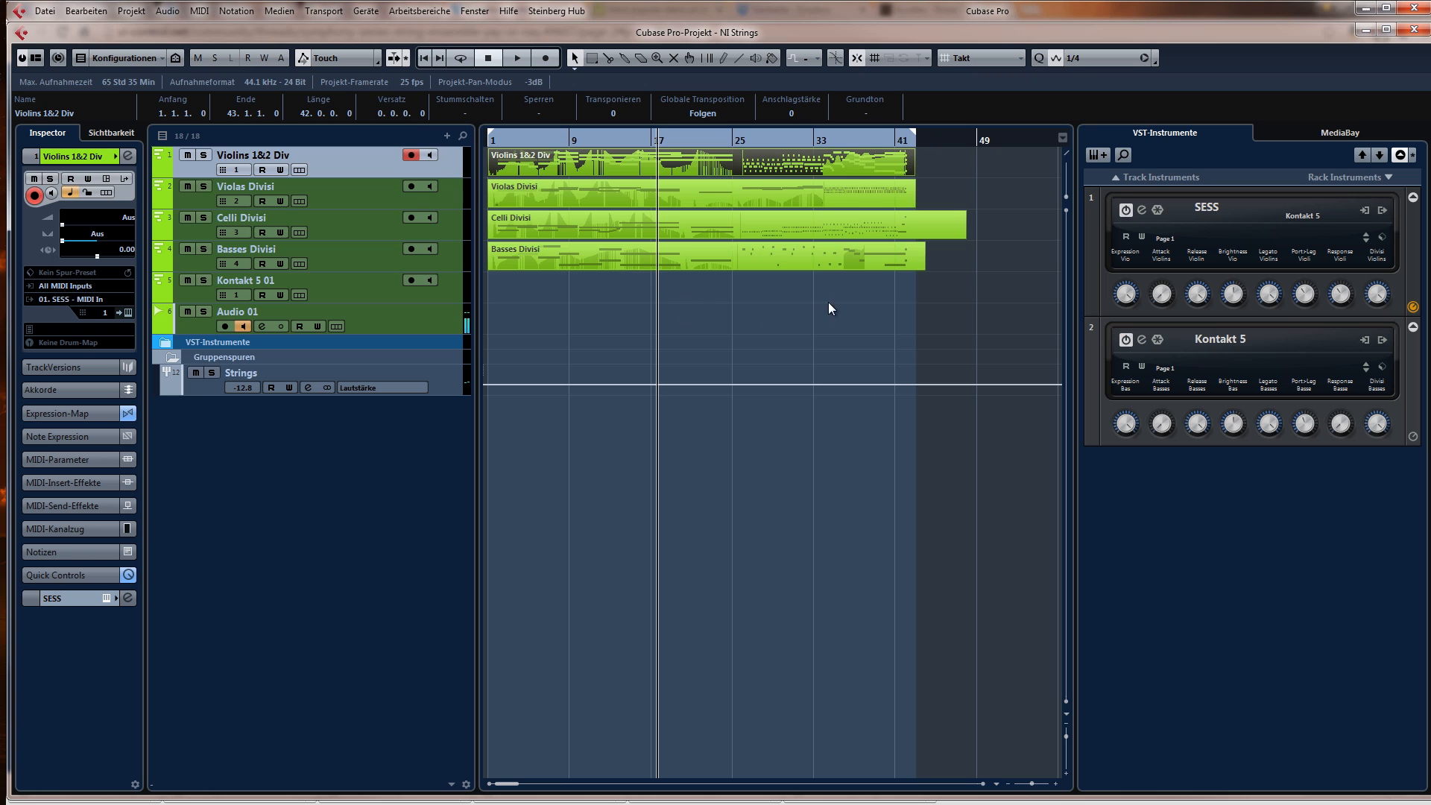
left_click(871, 298)
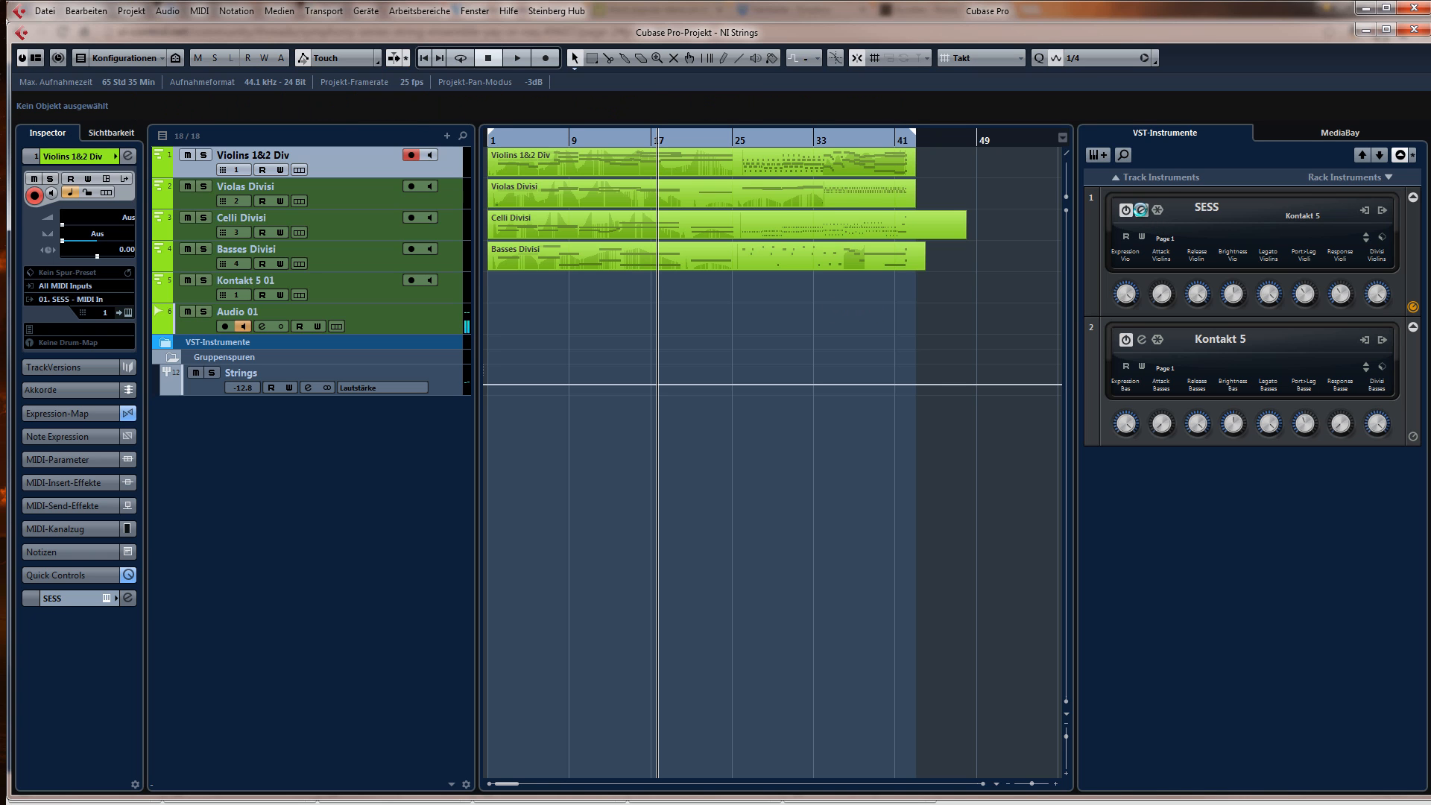
- Collapse the Violins instrument in the SESS Kontakt rack, briefly view the Violas' microphone mixer and reverb, and close Kontakt
left_click(1140, 209)
left_click(808, 212)
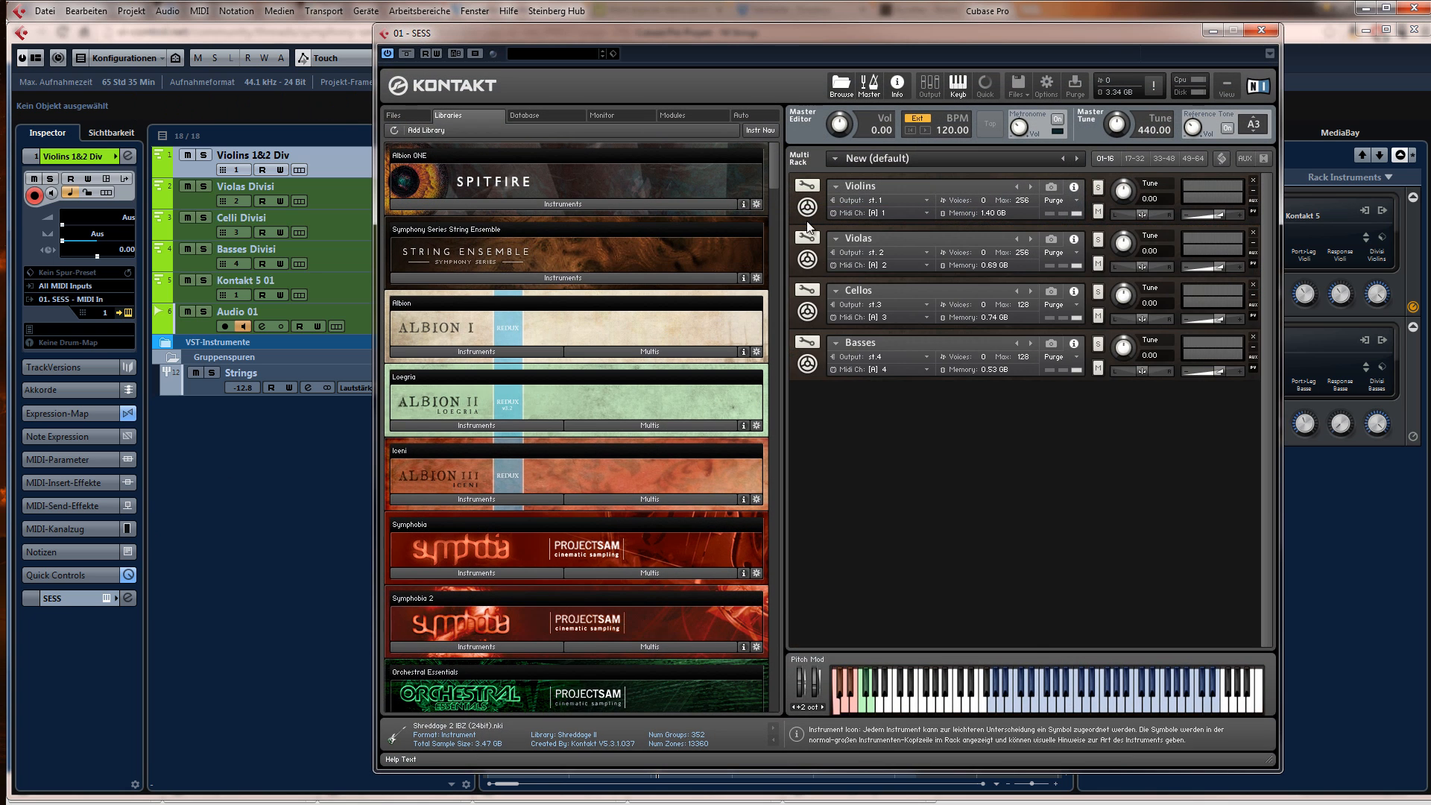
left_click(809, 258)
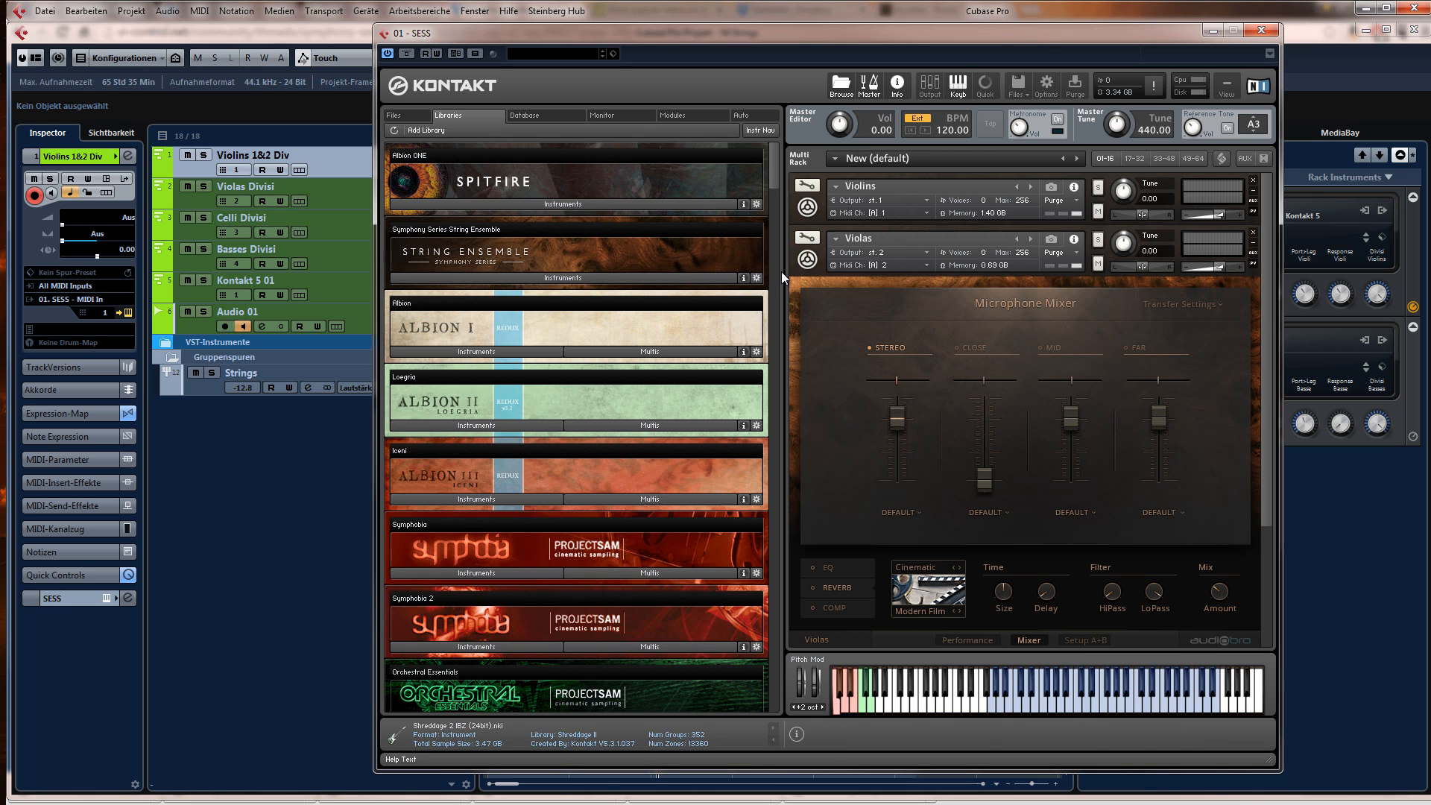
left_click(808, 260)
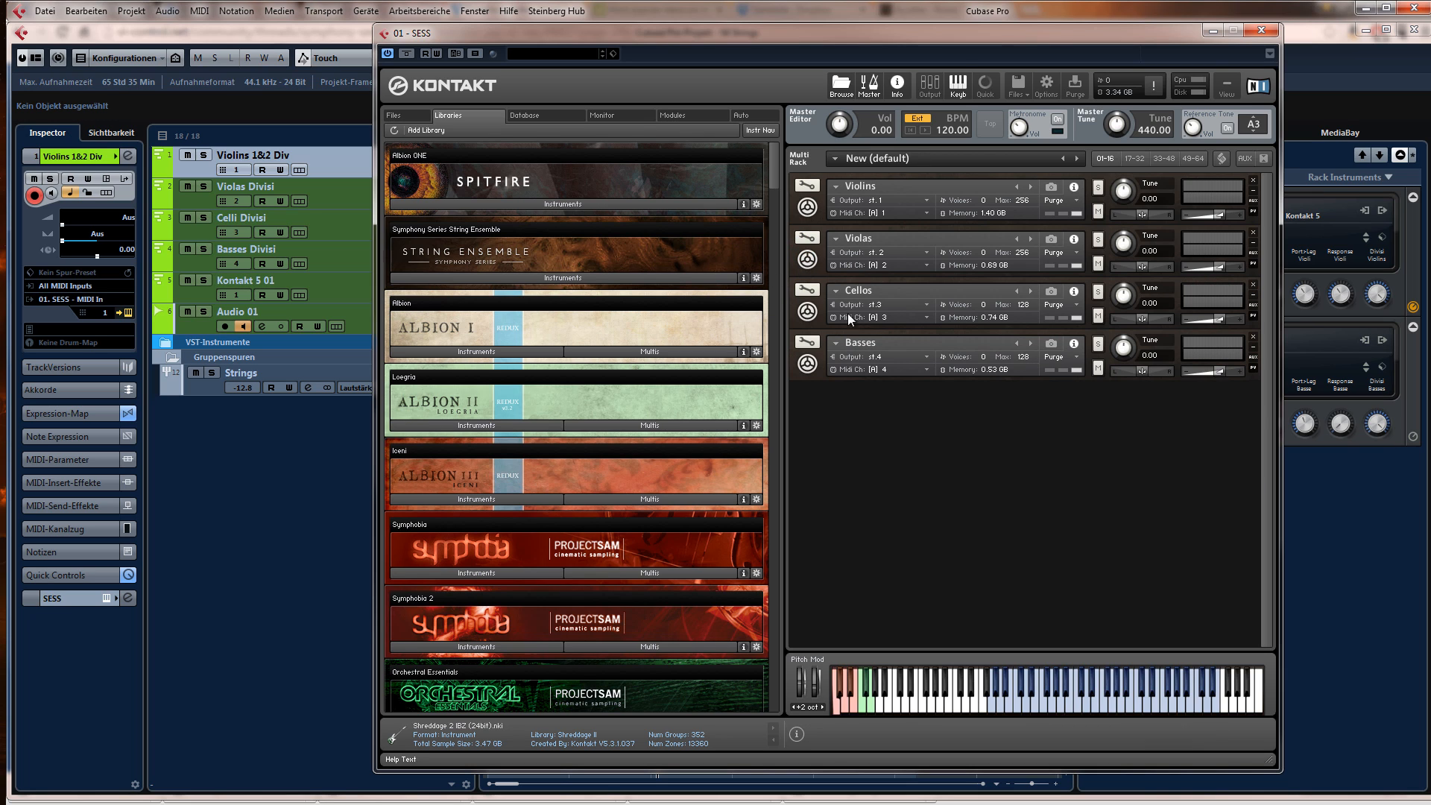
left_click(1258, 31)
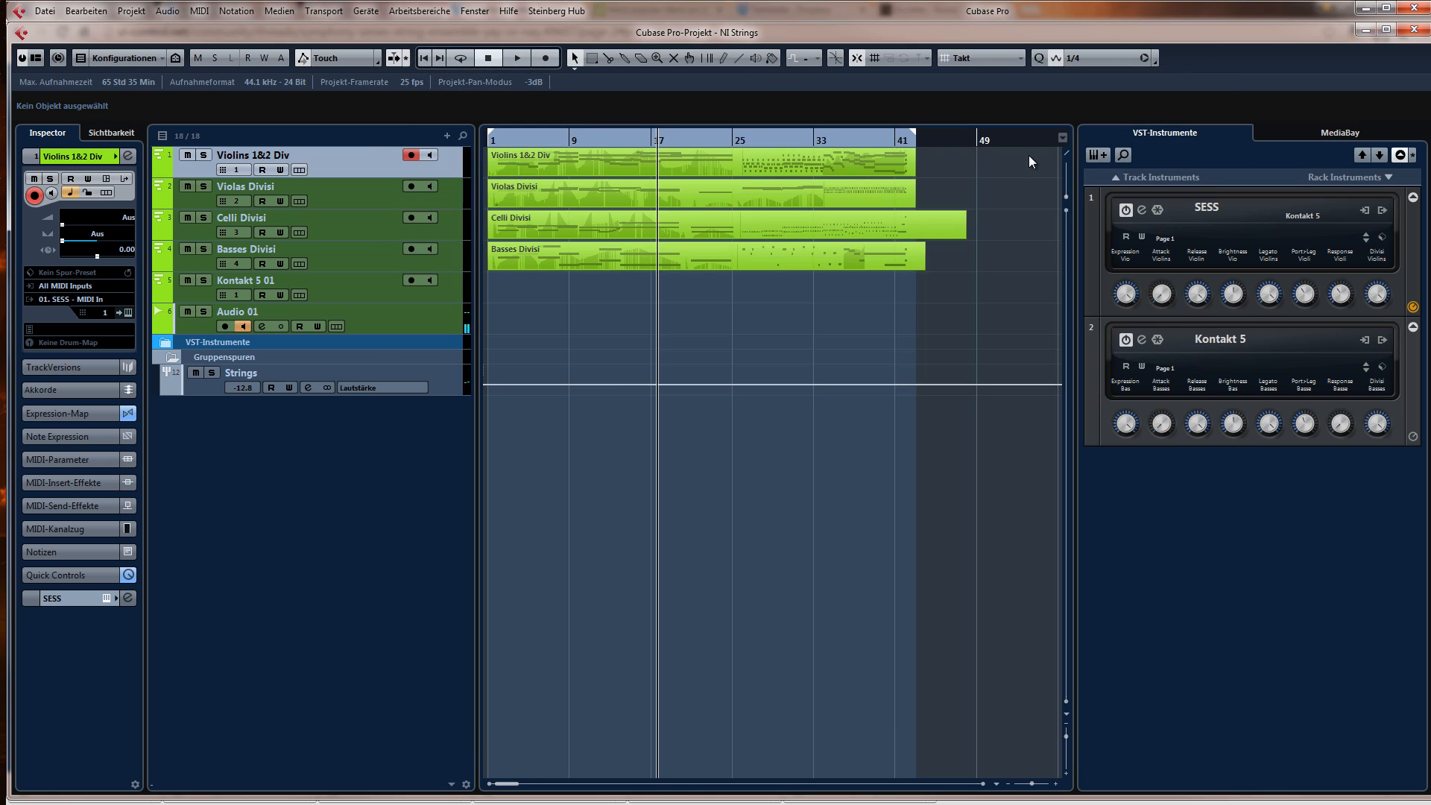